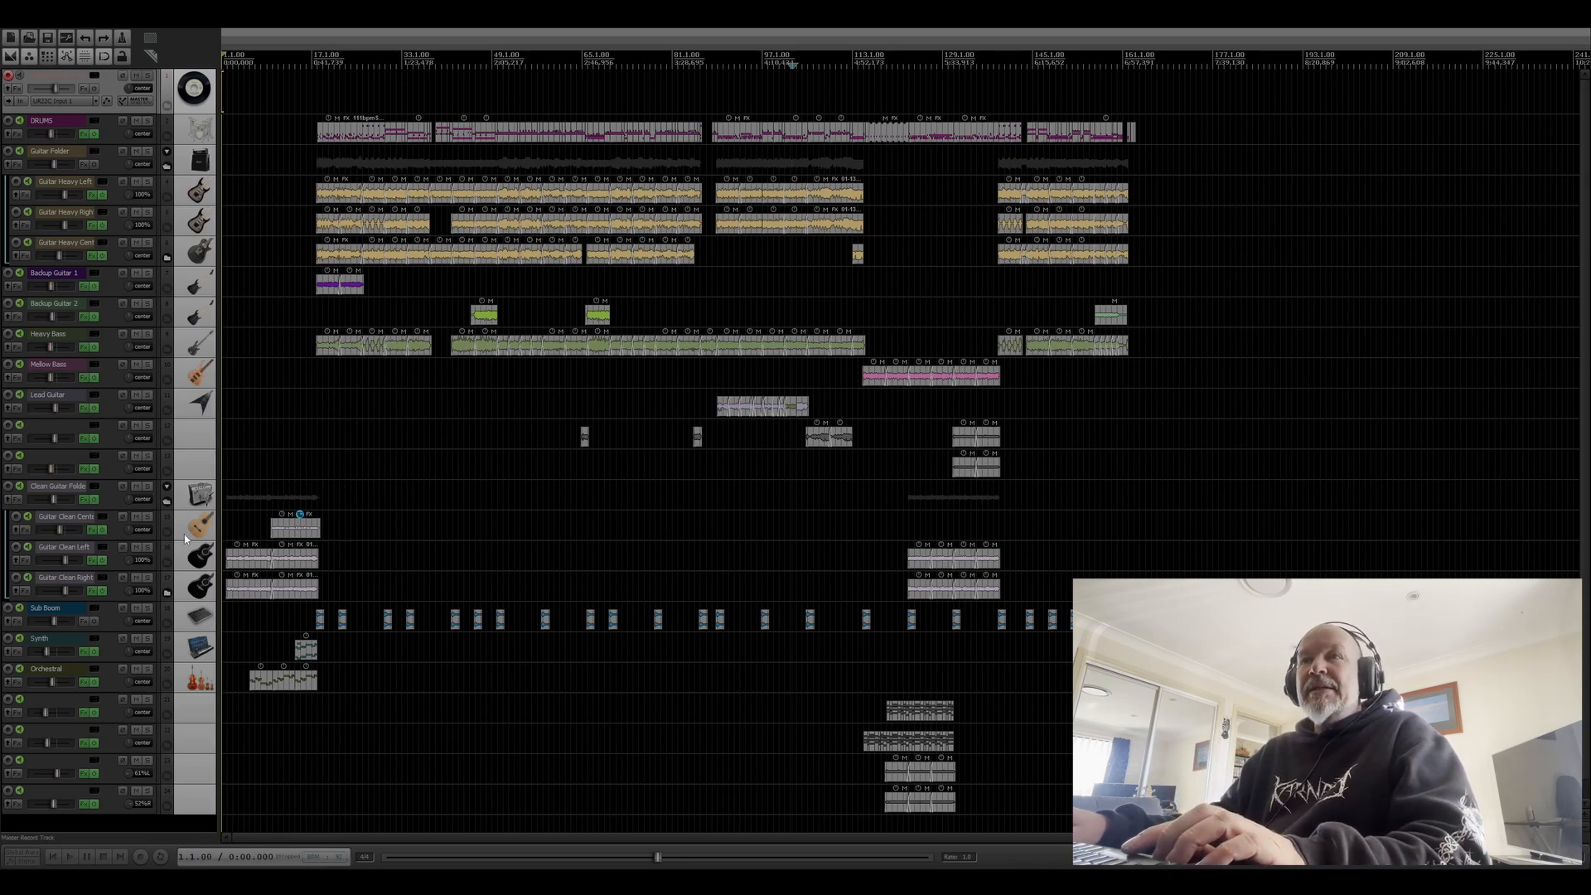
# Solo the Clean Guitar Folder track and briefly play the song from the start.
pyautogui.click(148, 488)
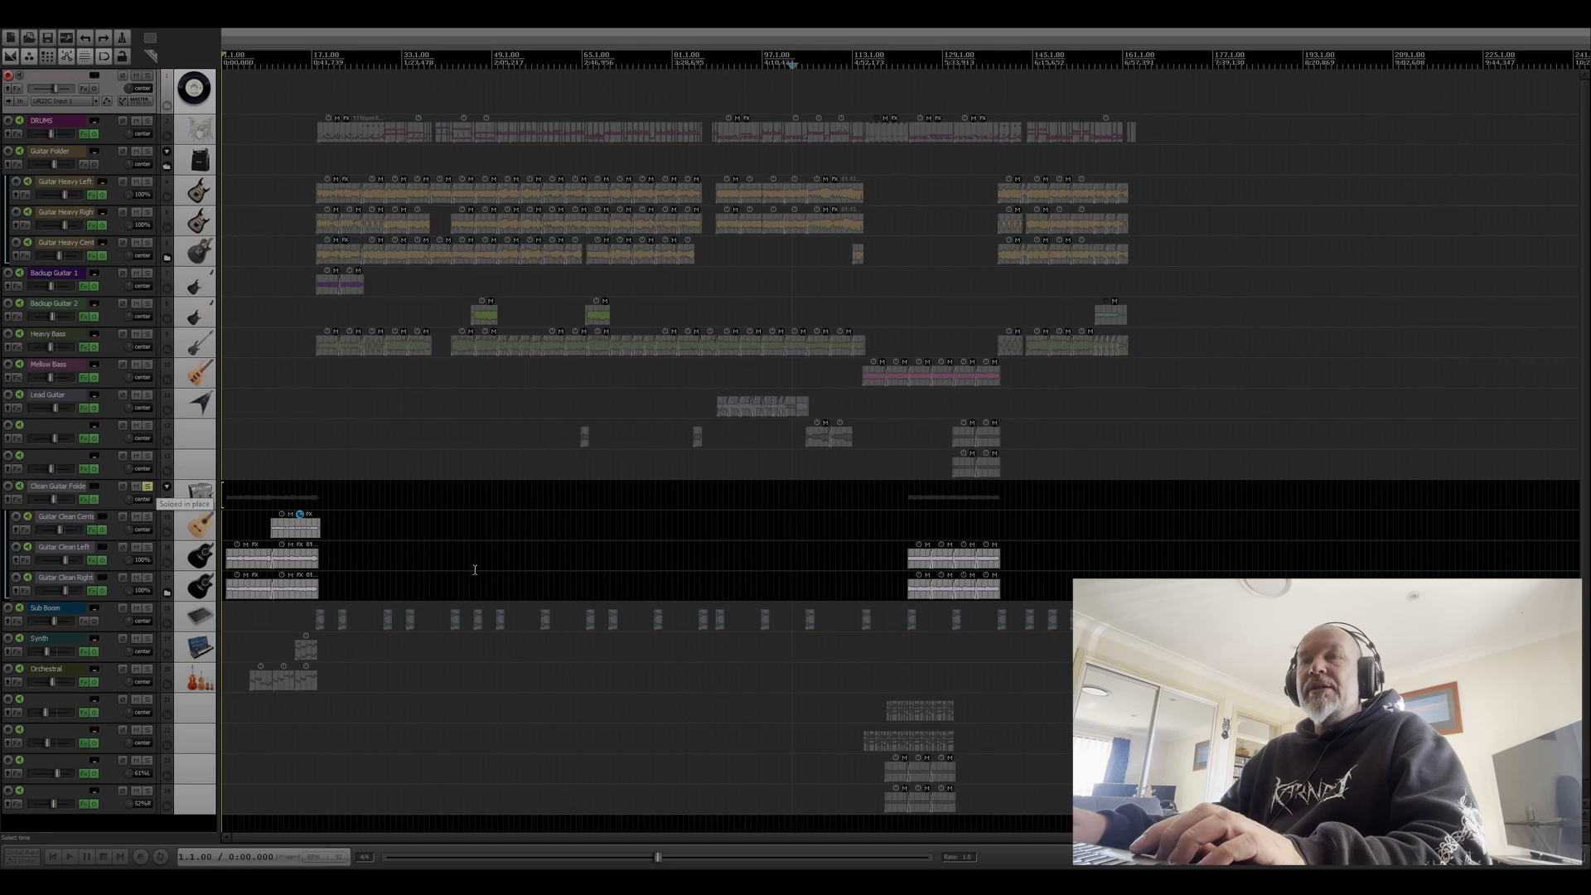
pyautogui.press('space')
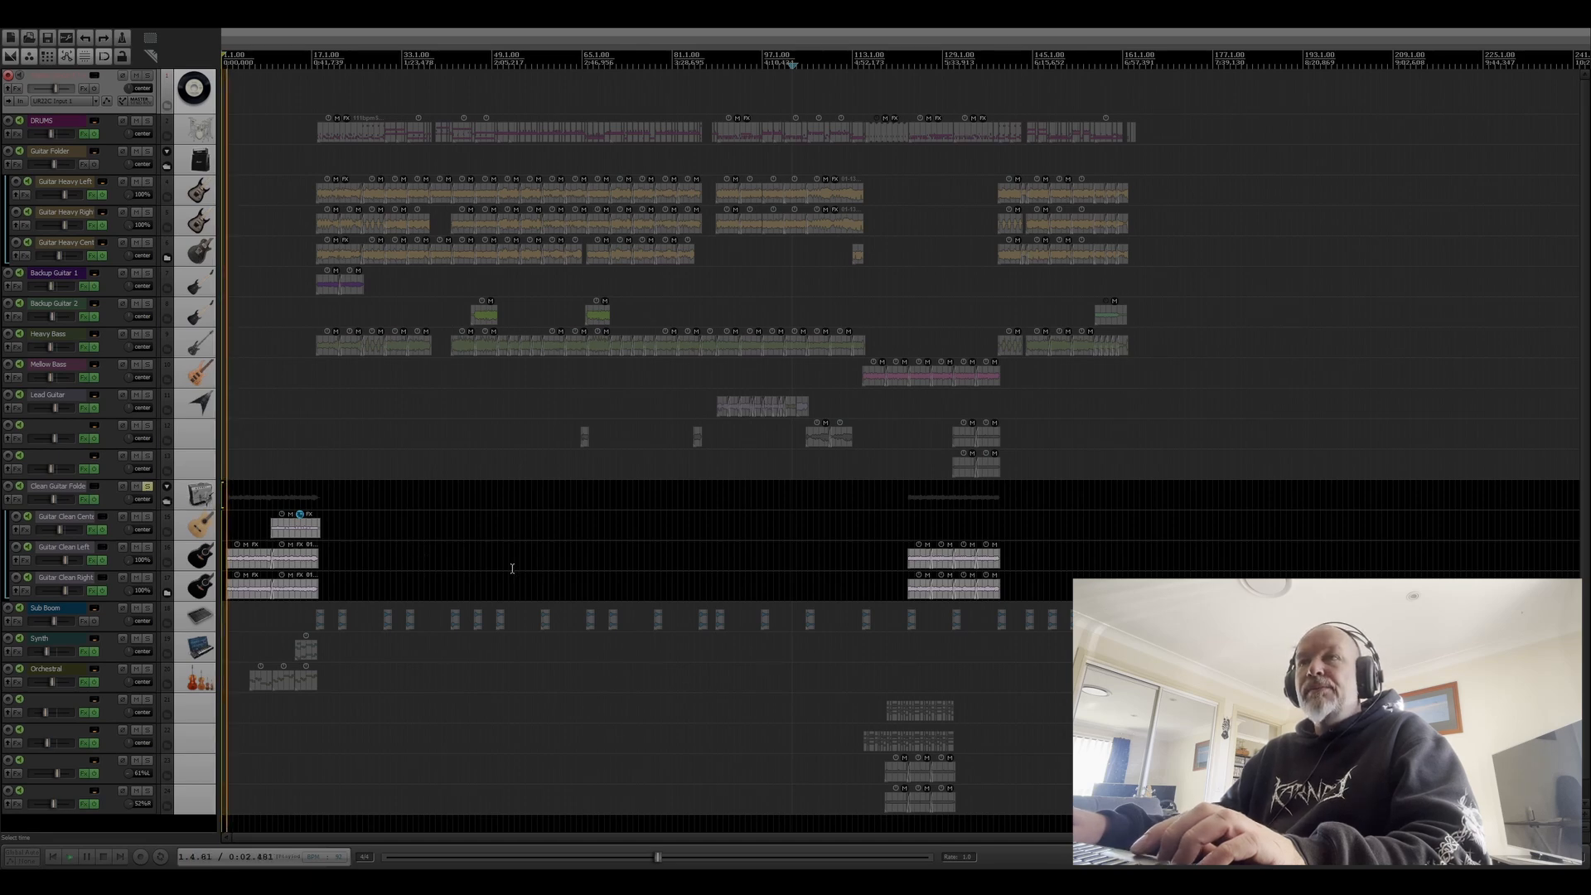
pyautogui.press('space')
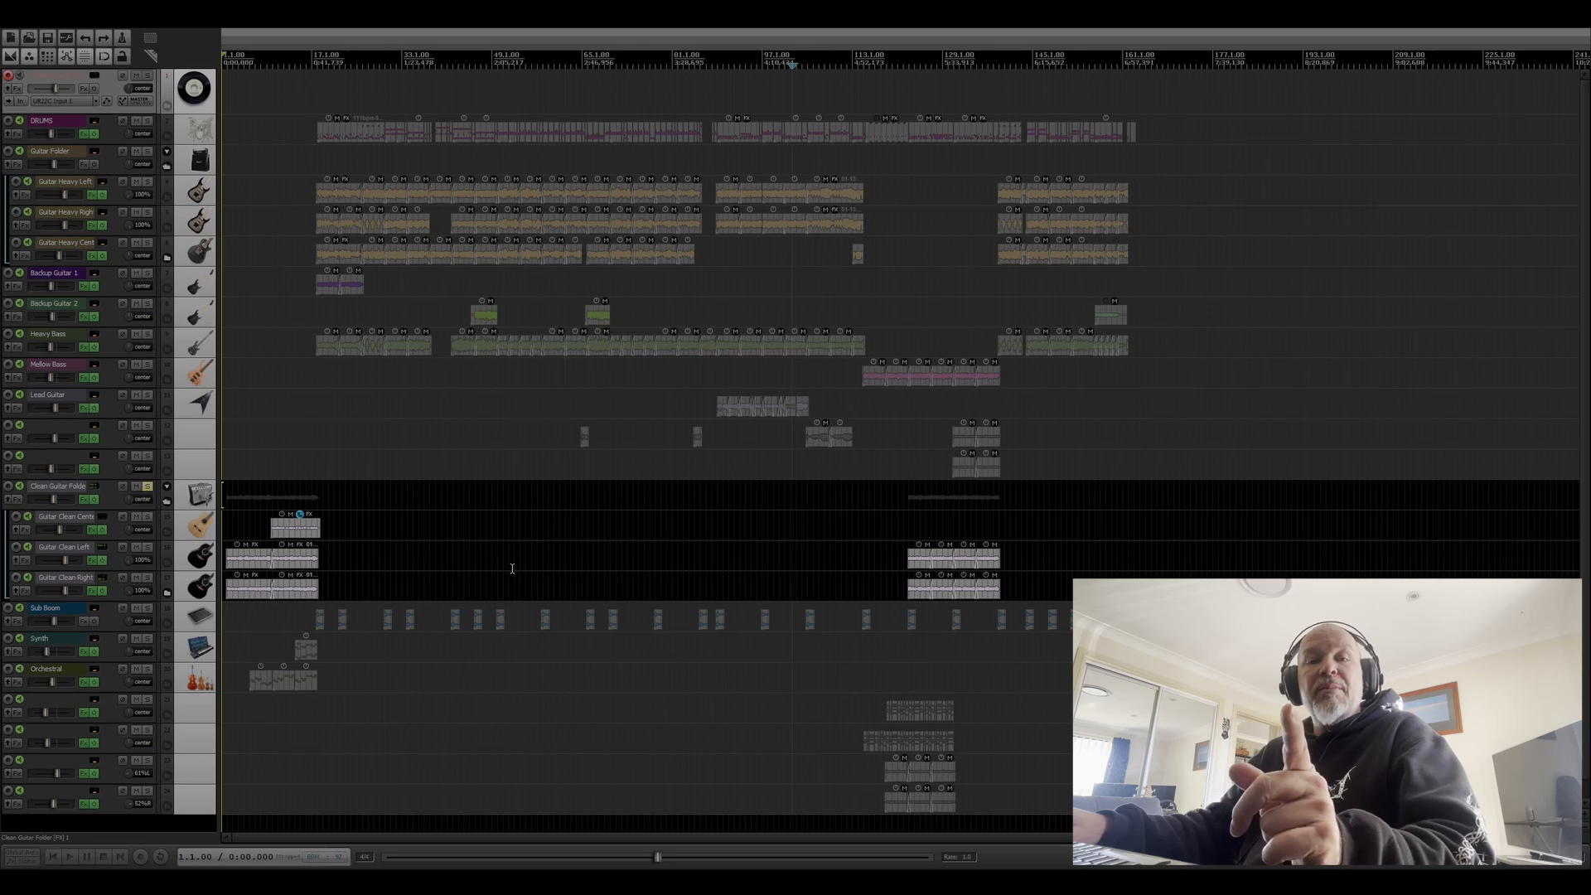
# Open the mixer and examine the master track's Neutron compressor, equalizer and exciter, plus its Tape Machine 440 effect.
pyautogui.hotkey('ctrl', 'm')
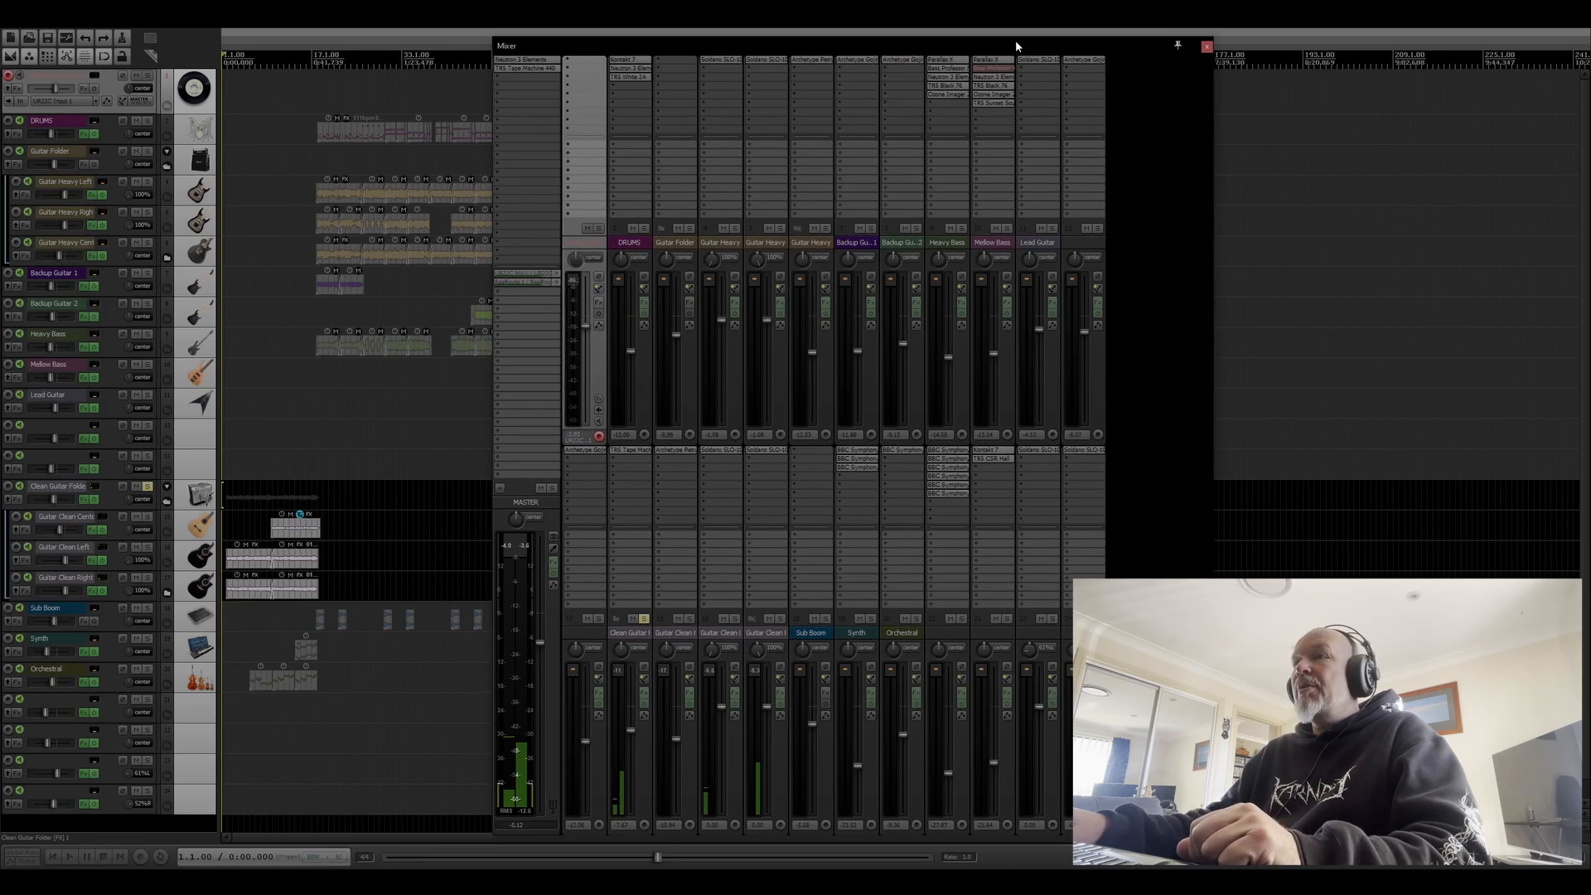
pyautogui.moveTo(1017, 40); pyautogui.dragTo(1081, 47)
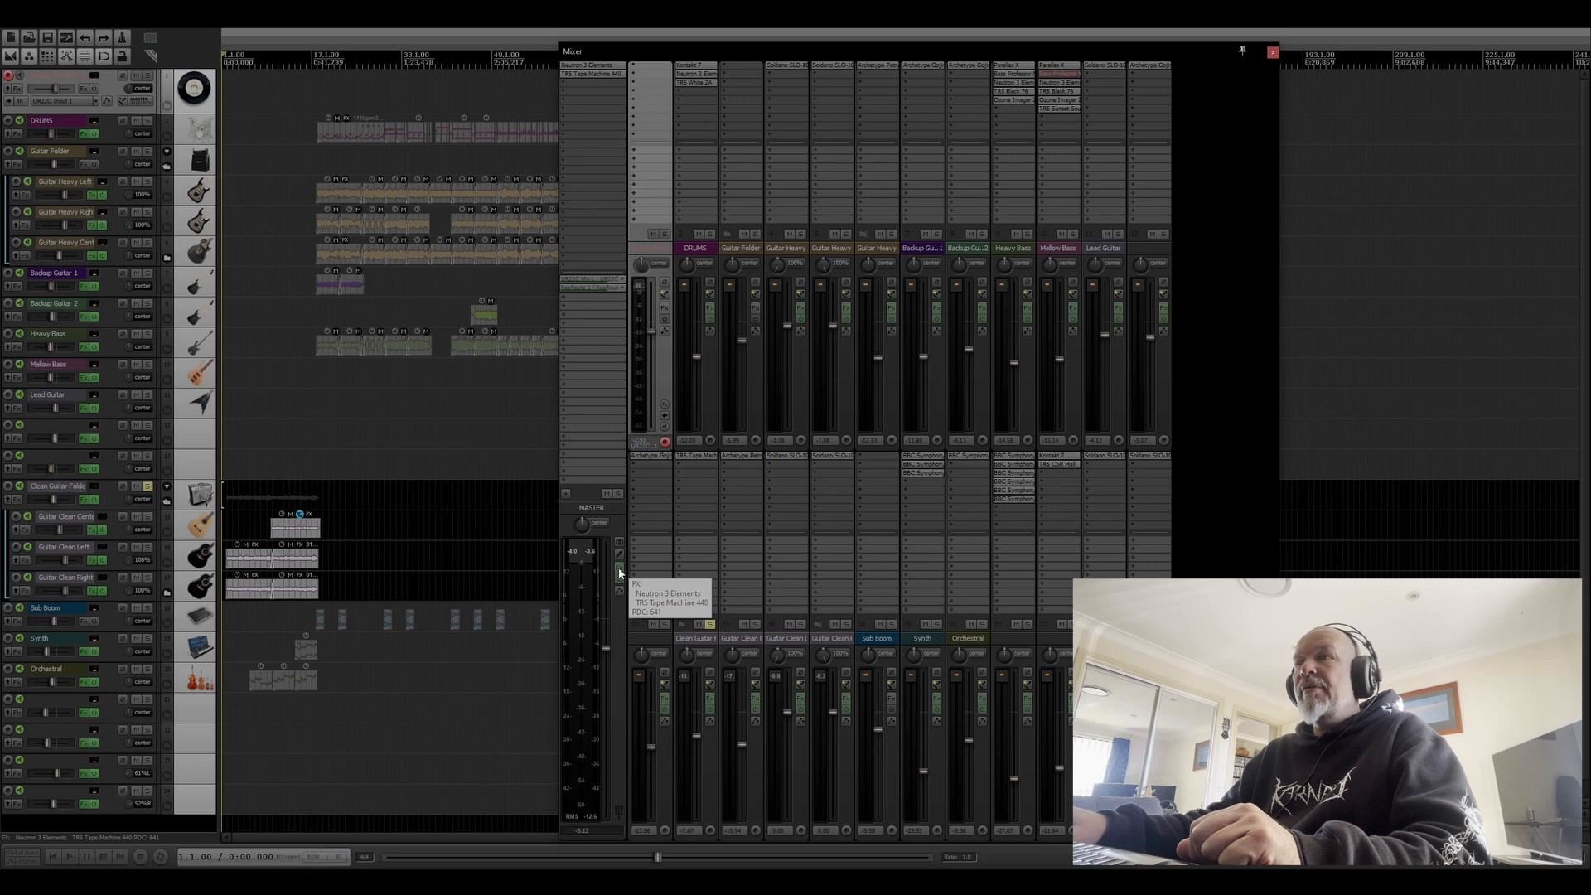
pyautogui.click(695, 456)
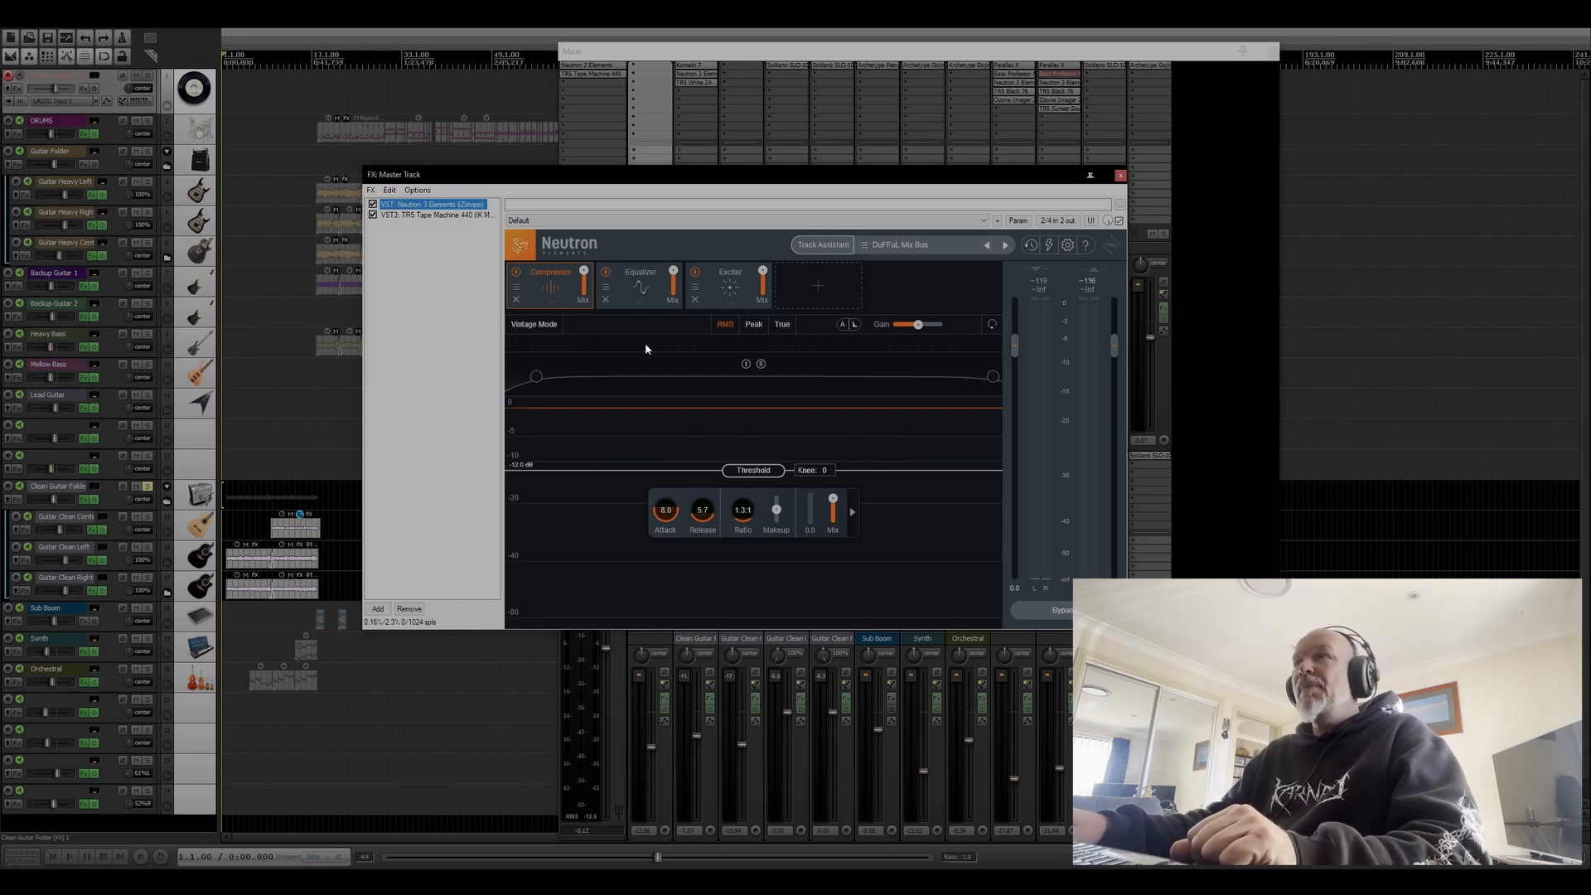
pyautogui.click(564, 285)
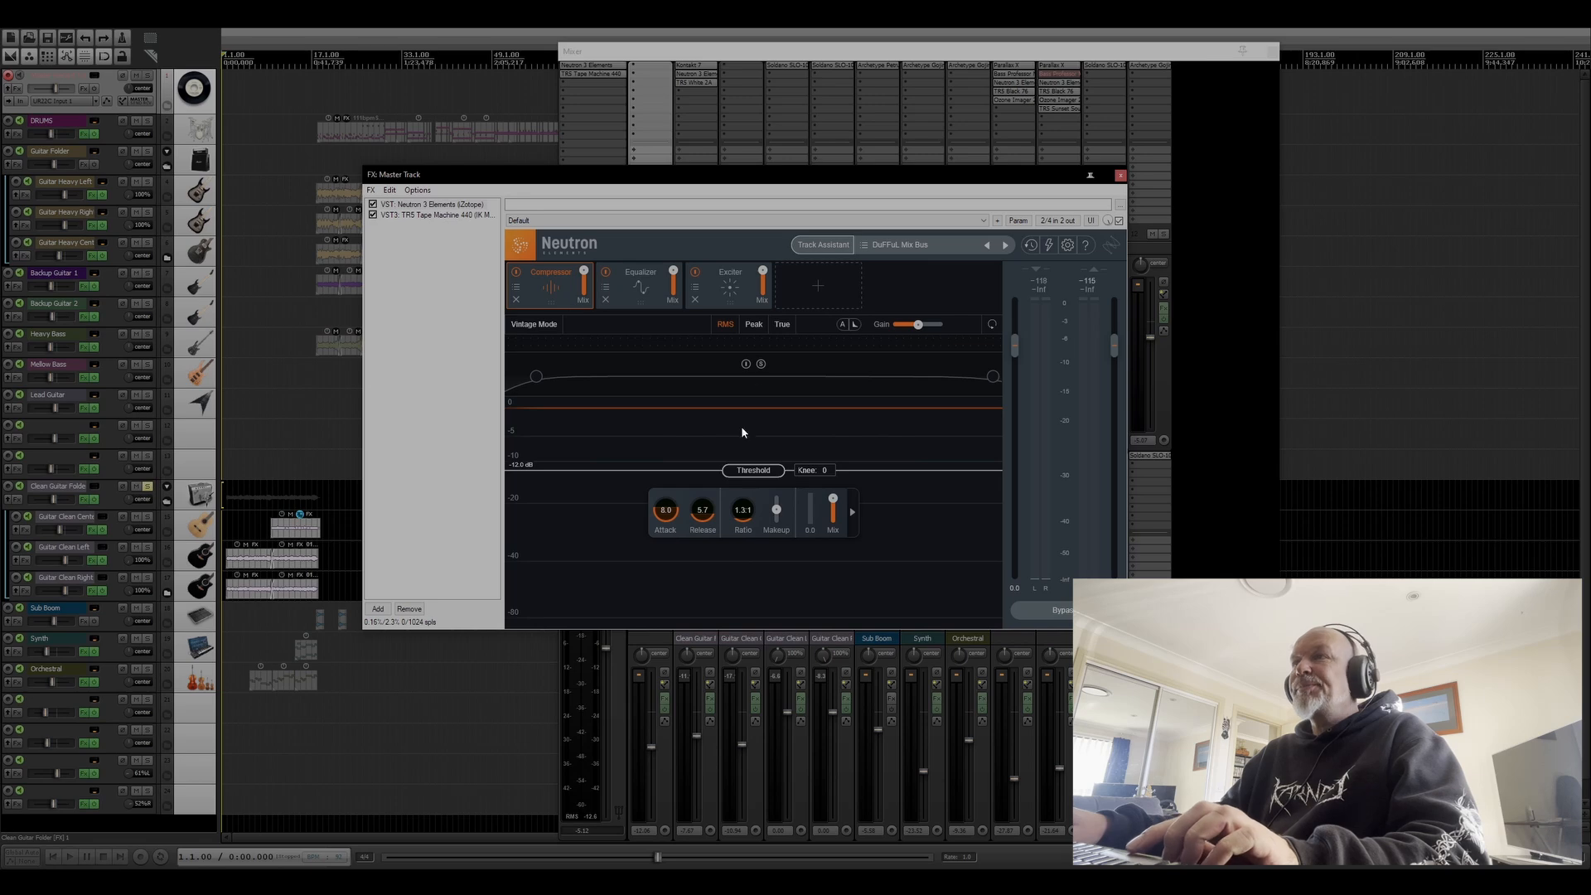
pyautogui.click(652, 294)
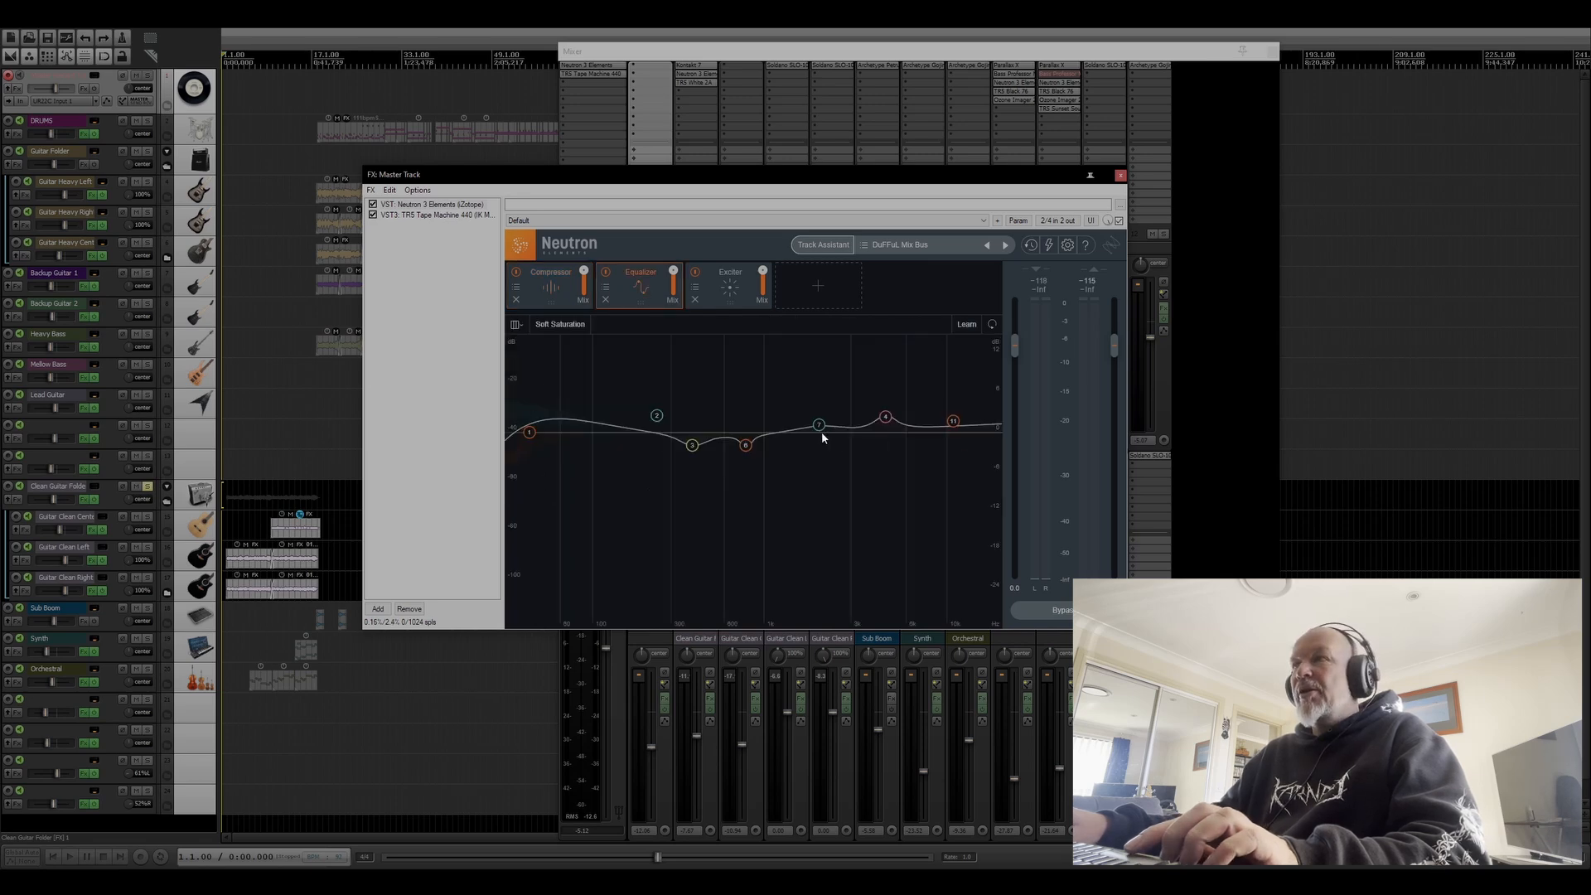
pyautogui.click(733, 290)
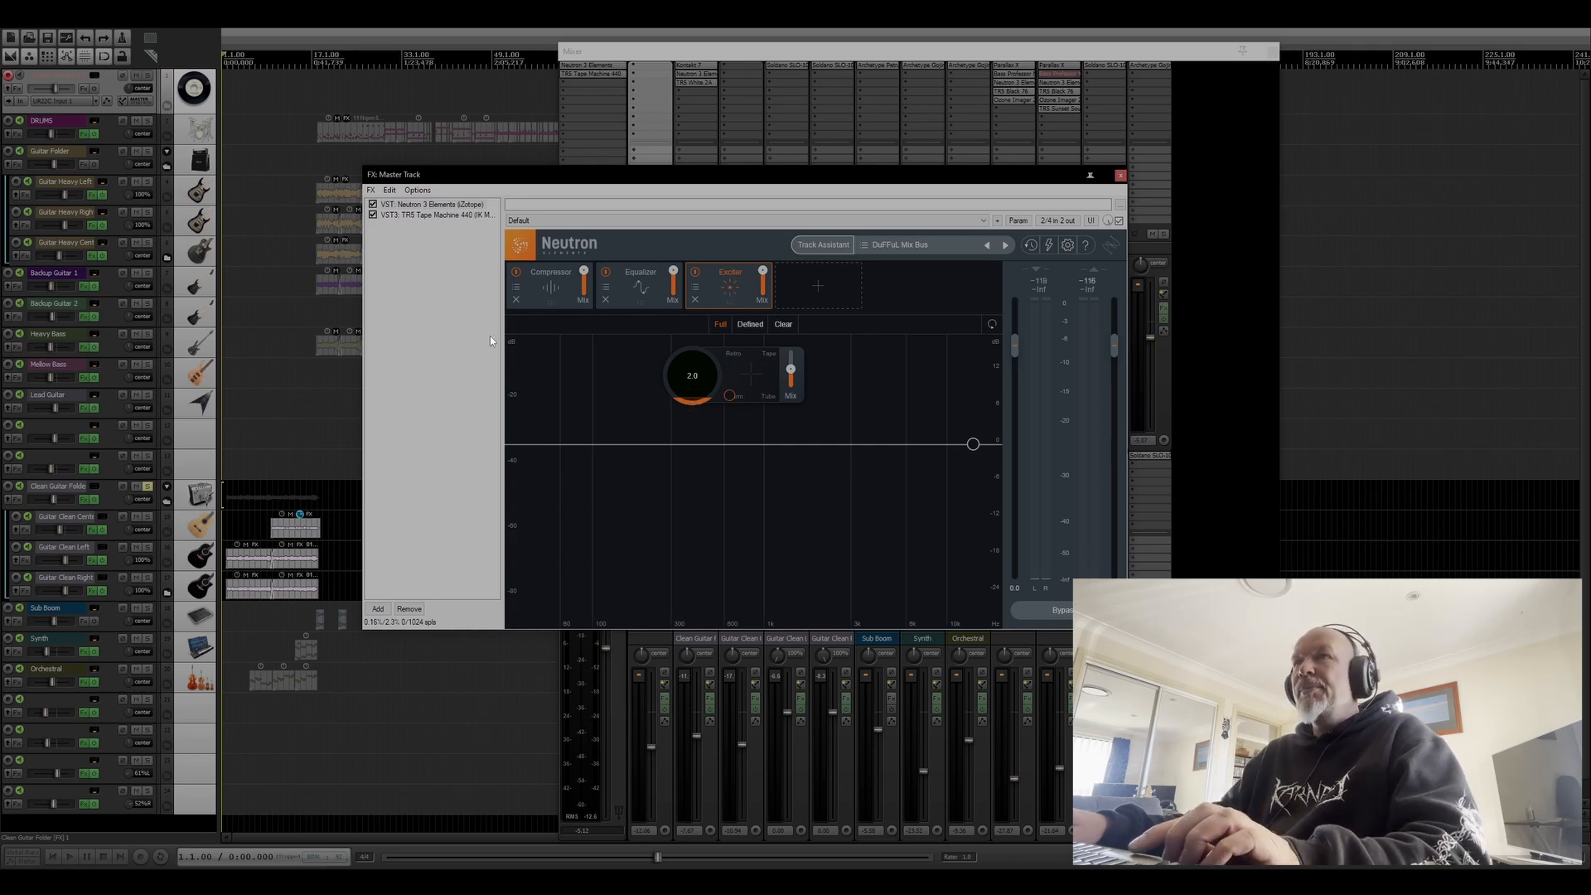
pyautogui.click(429, 217)
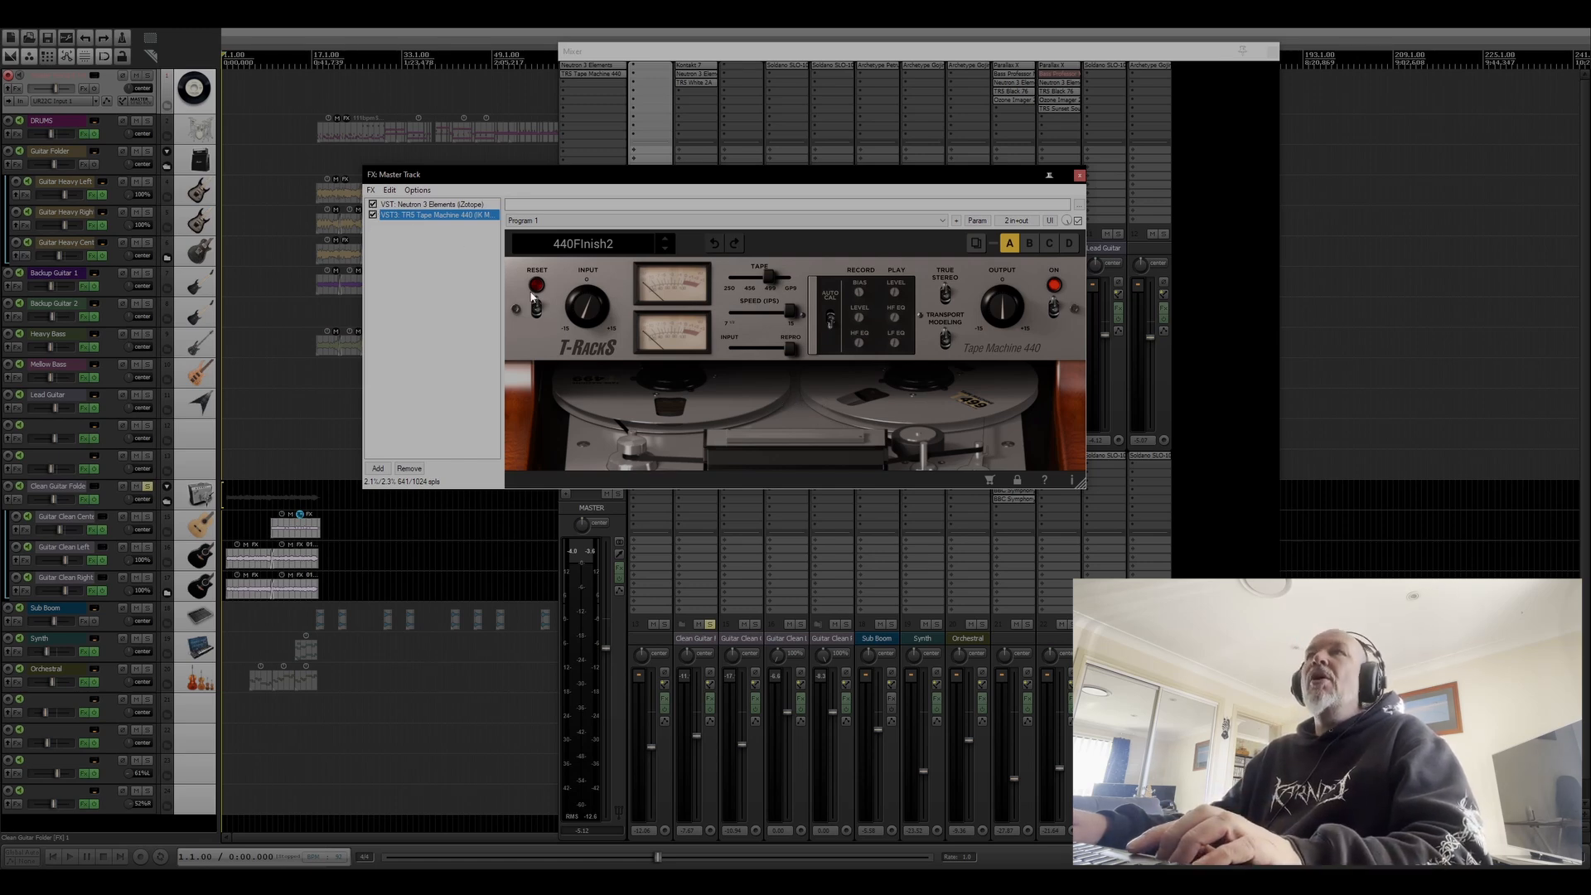
pyautogui.click(1080, 175)
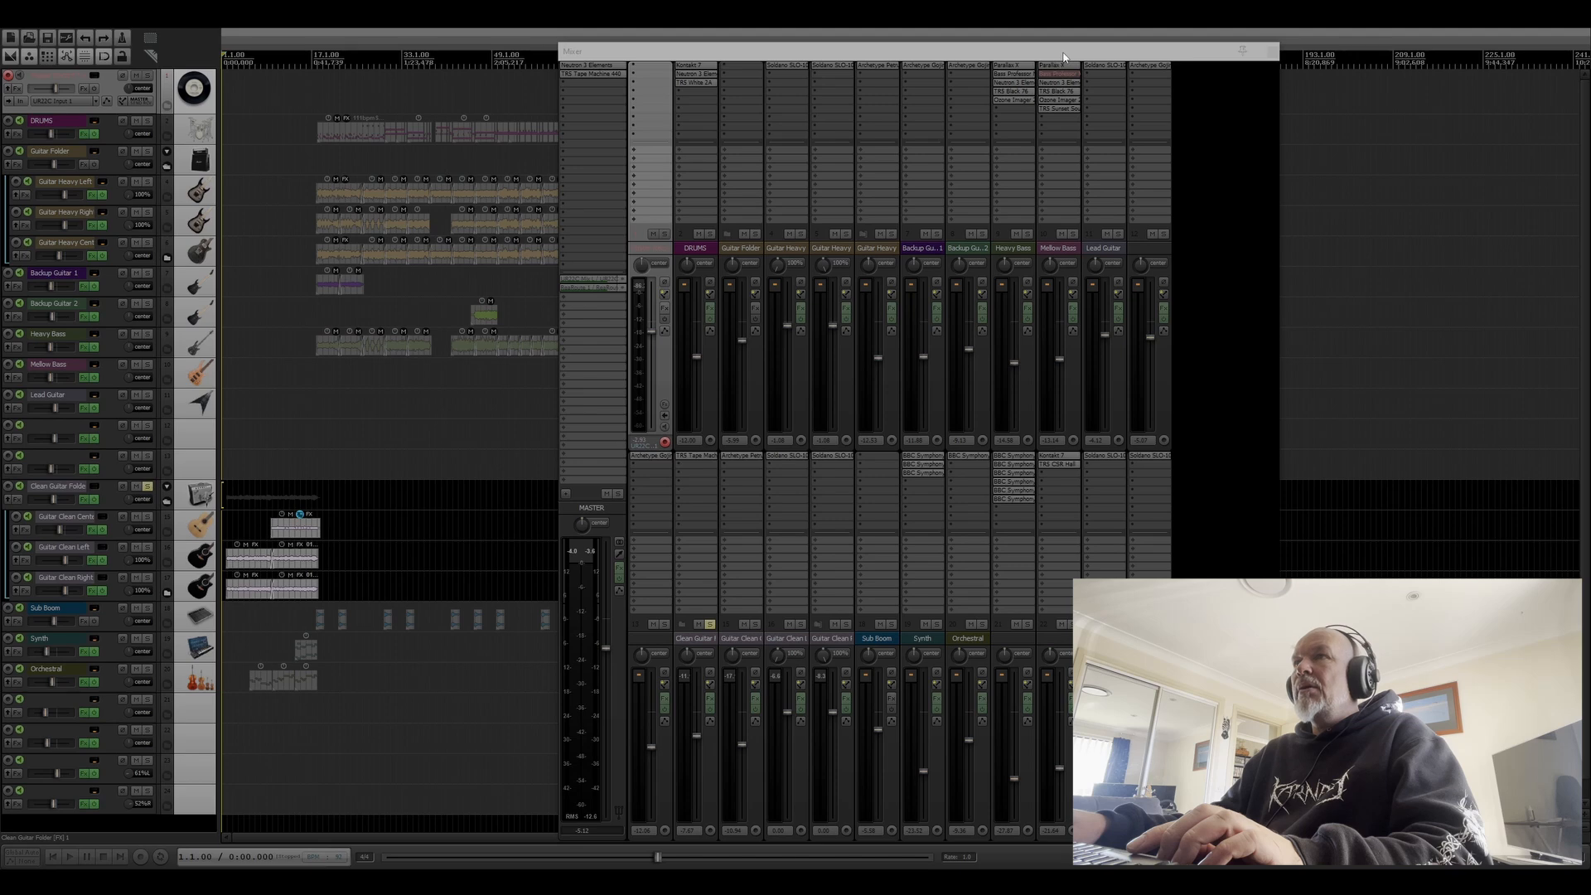
pyautogui.moveTo(1064, 57); pyautogui.dragTo(924, 58)
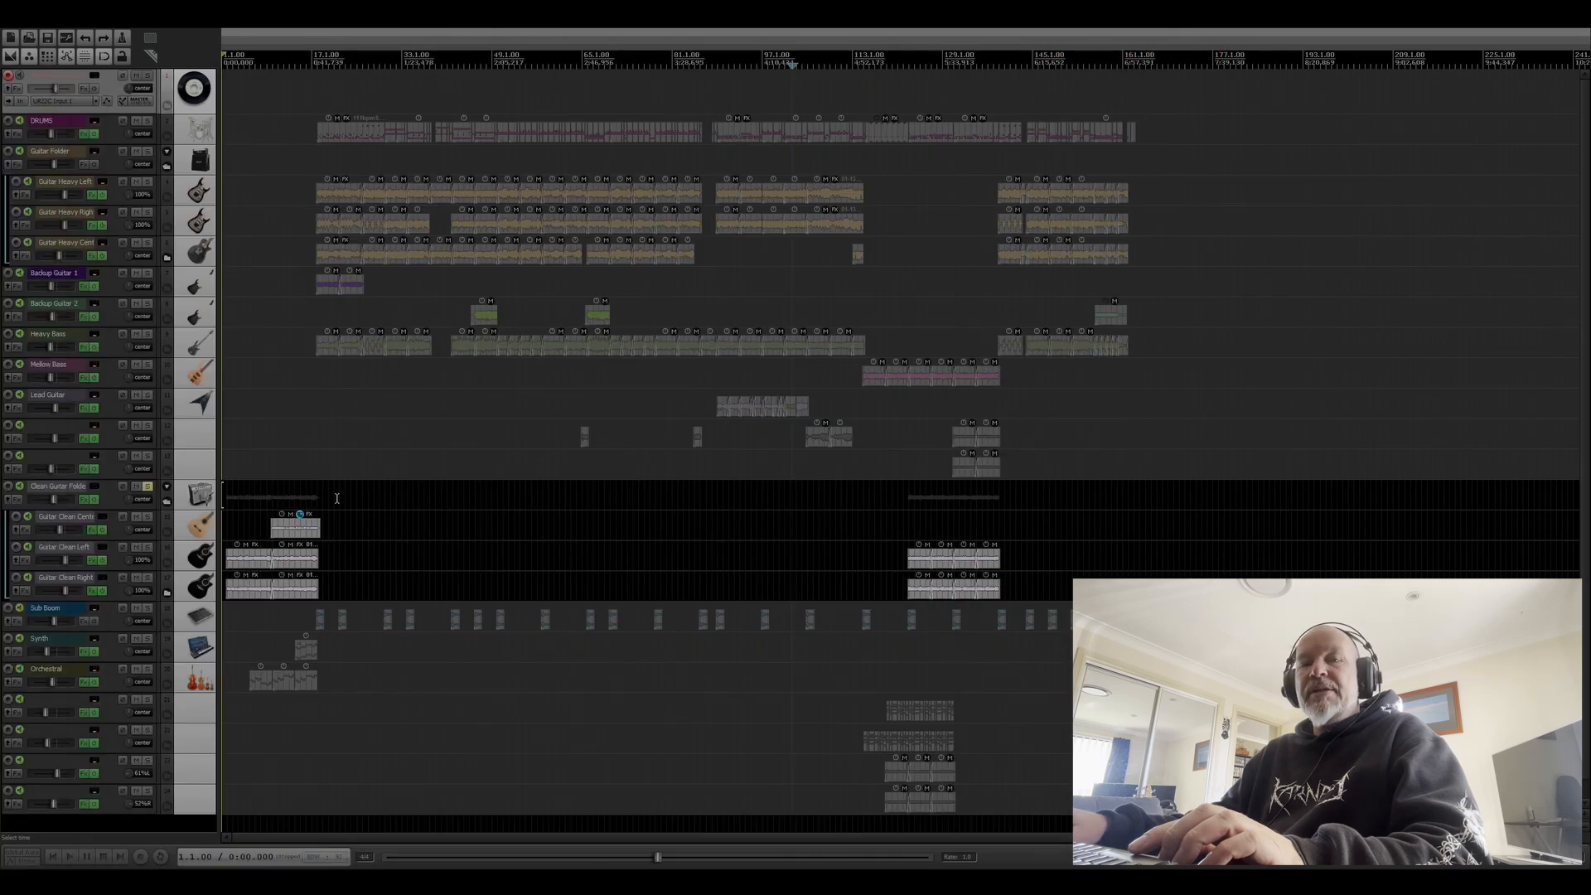
# Play the soloed clean guitars from the song's start and from their second section at bar 123.
pyautogui.press('space')
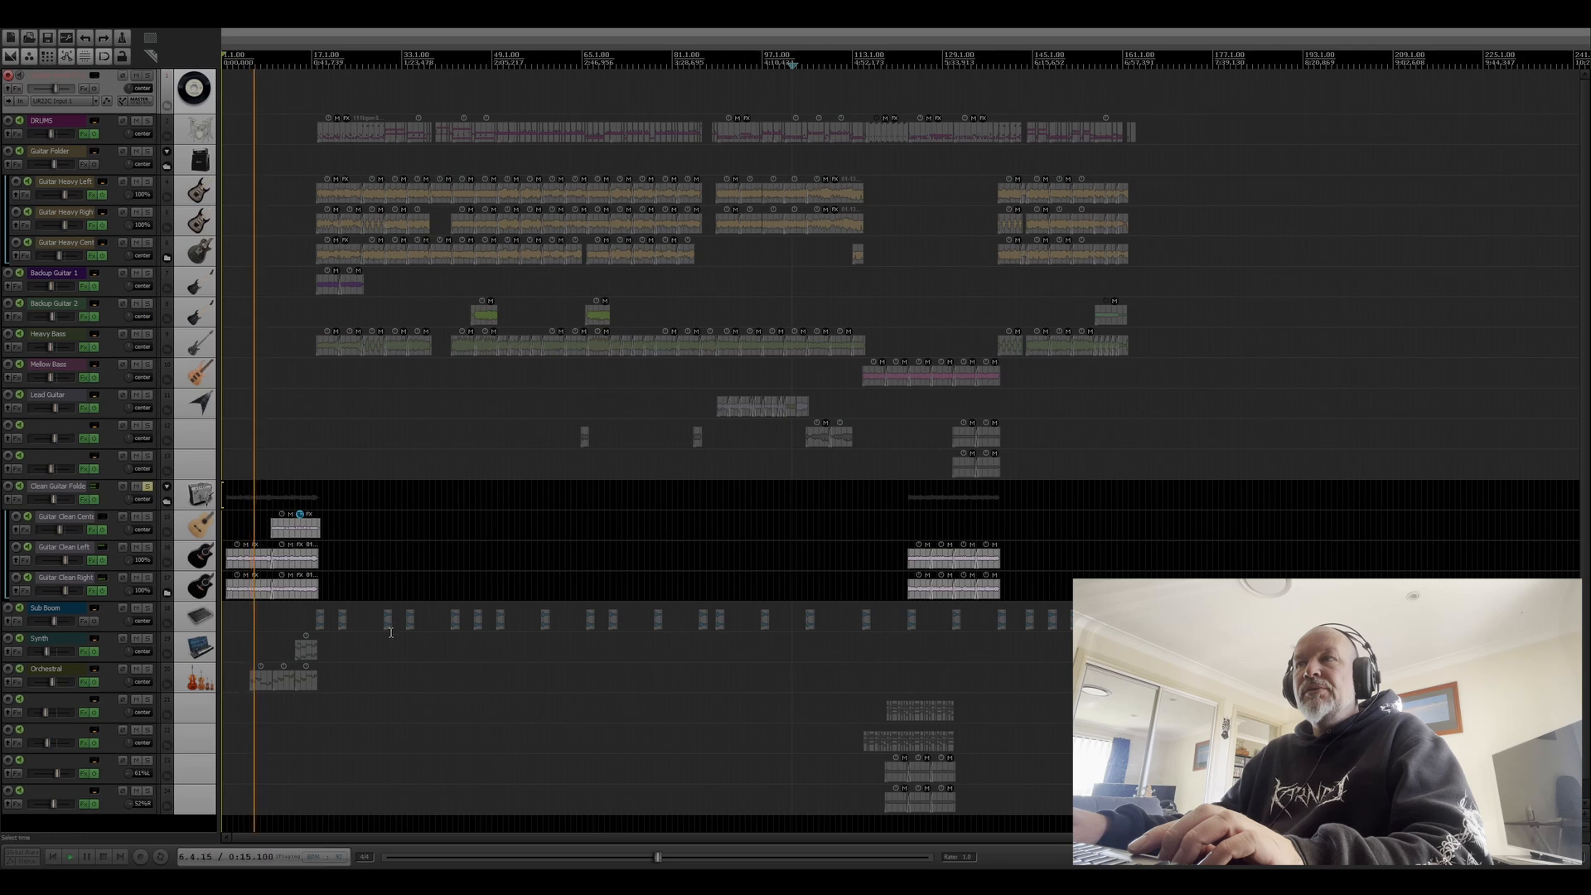
pyautogui.click(907, 490)
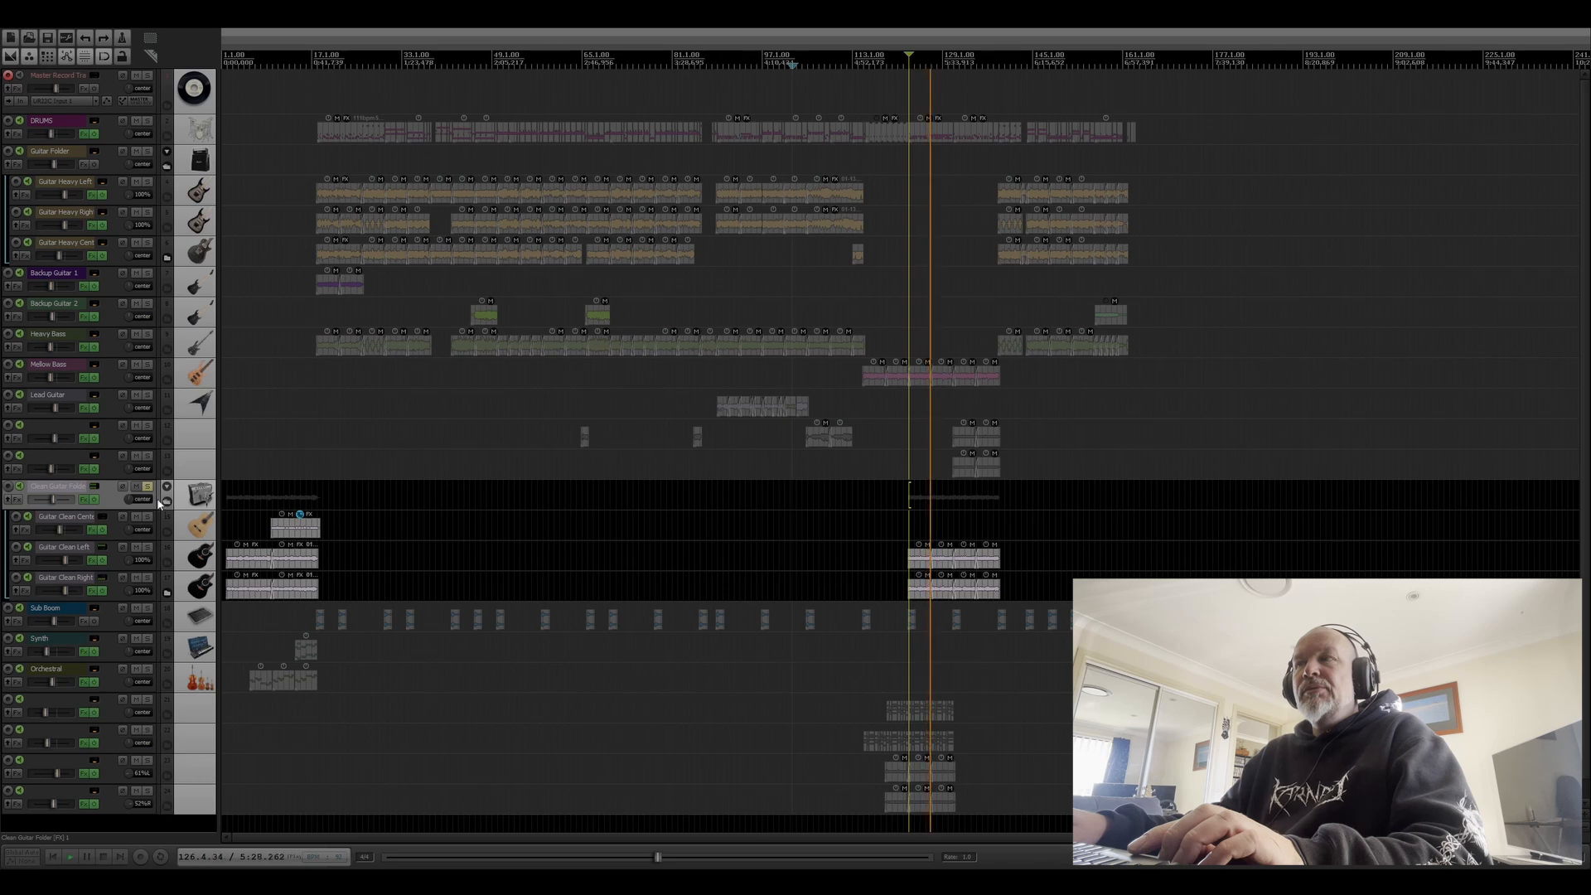
pyautogui.press('space')
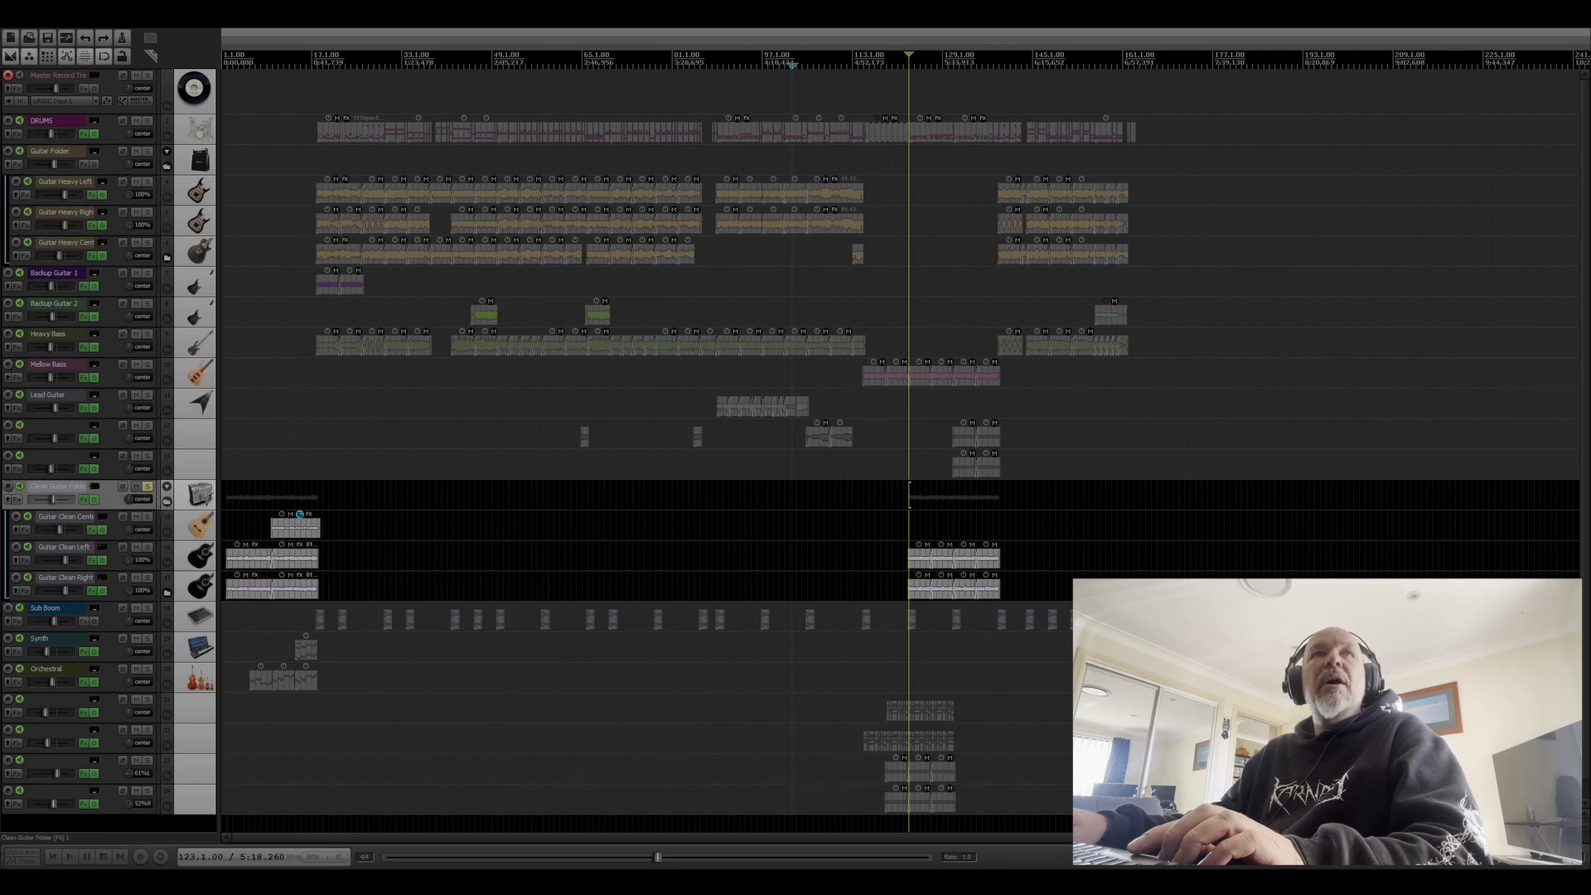
# Inspect the tape machine effect on the Clean Guitar Folder and the Soldano amps on the Guitar Clean Left and Right tracks.
pyautogui.moveTo(2, 174); pyautogui.dragTo(1065, 273)
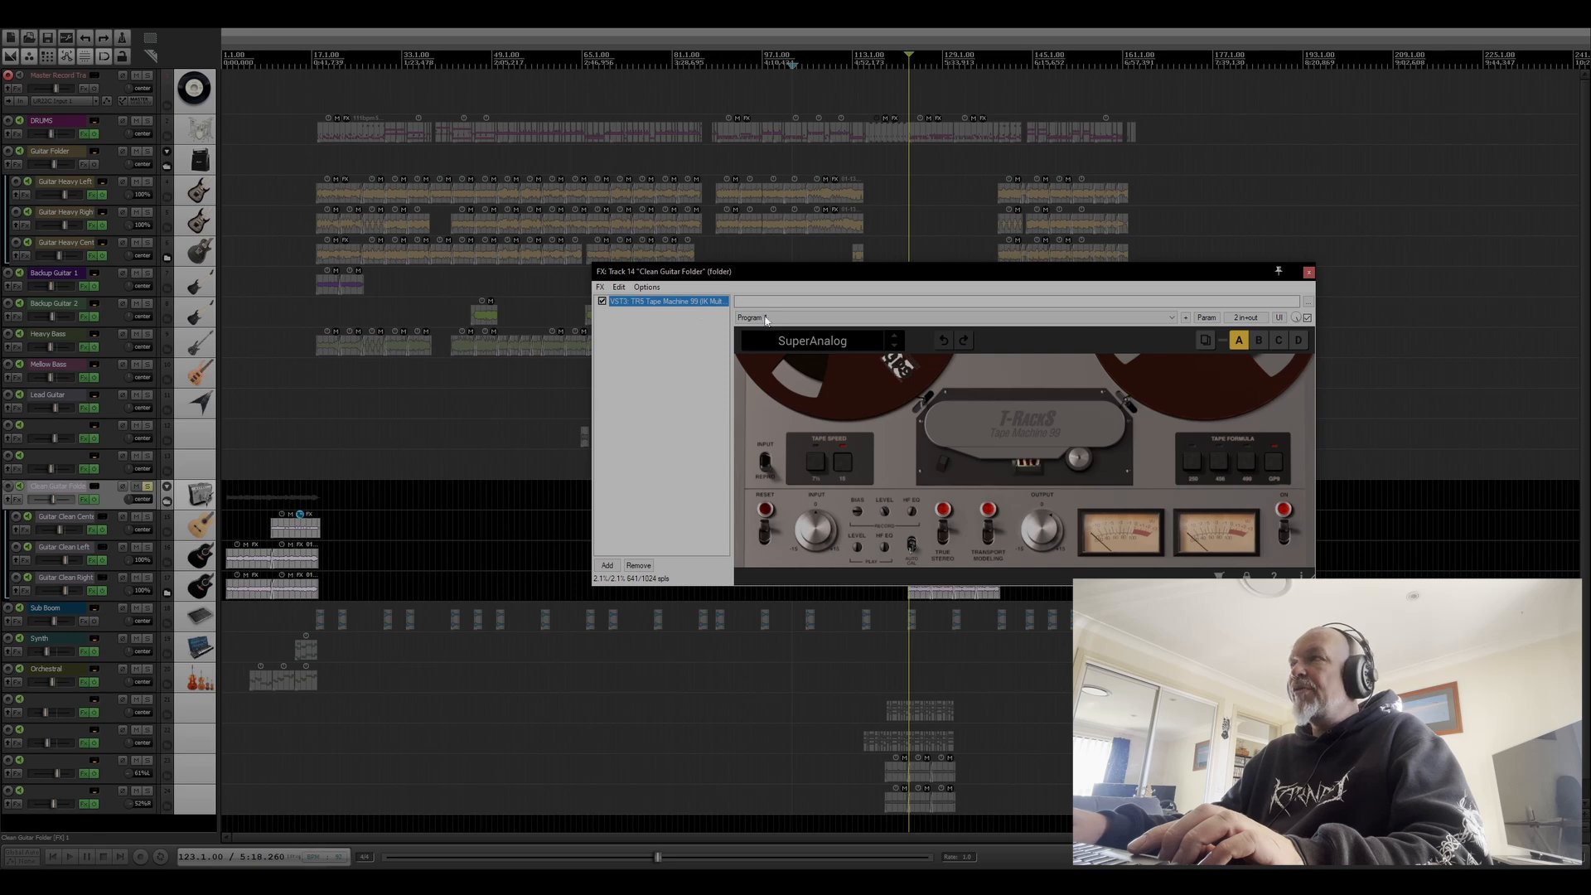
pyautogui.click(1309, 274)
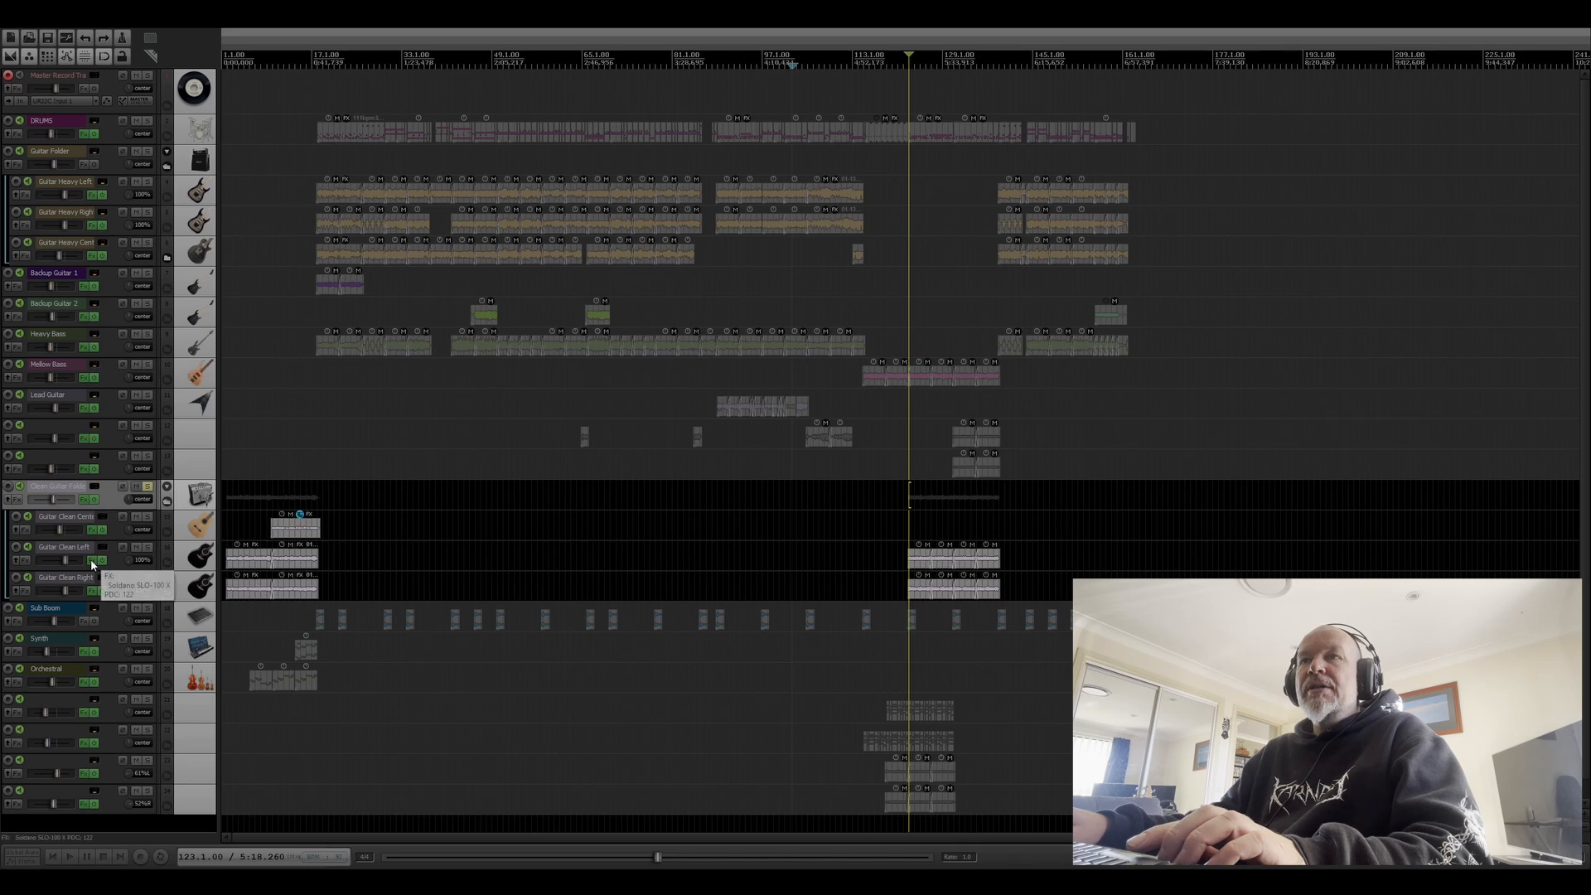
pyautogui.click(96, 561)
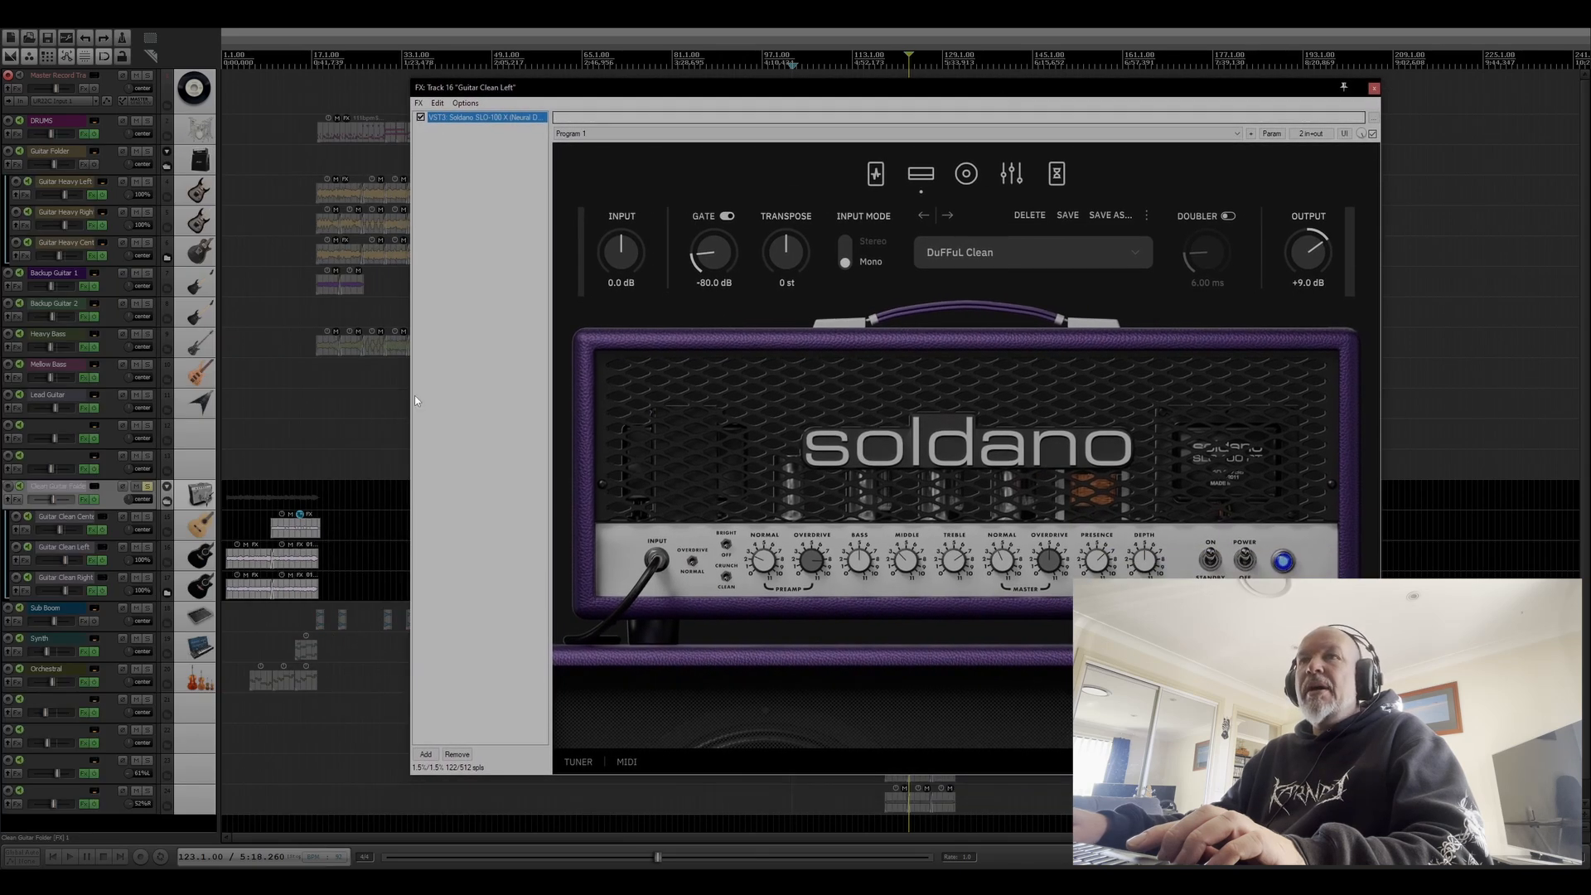
pyautogui.click(90, 589)
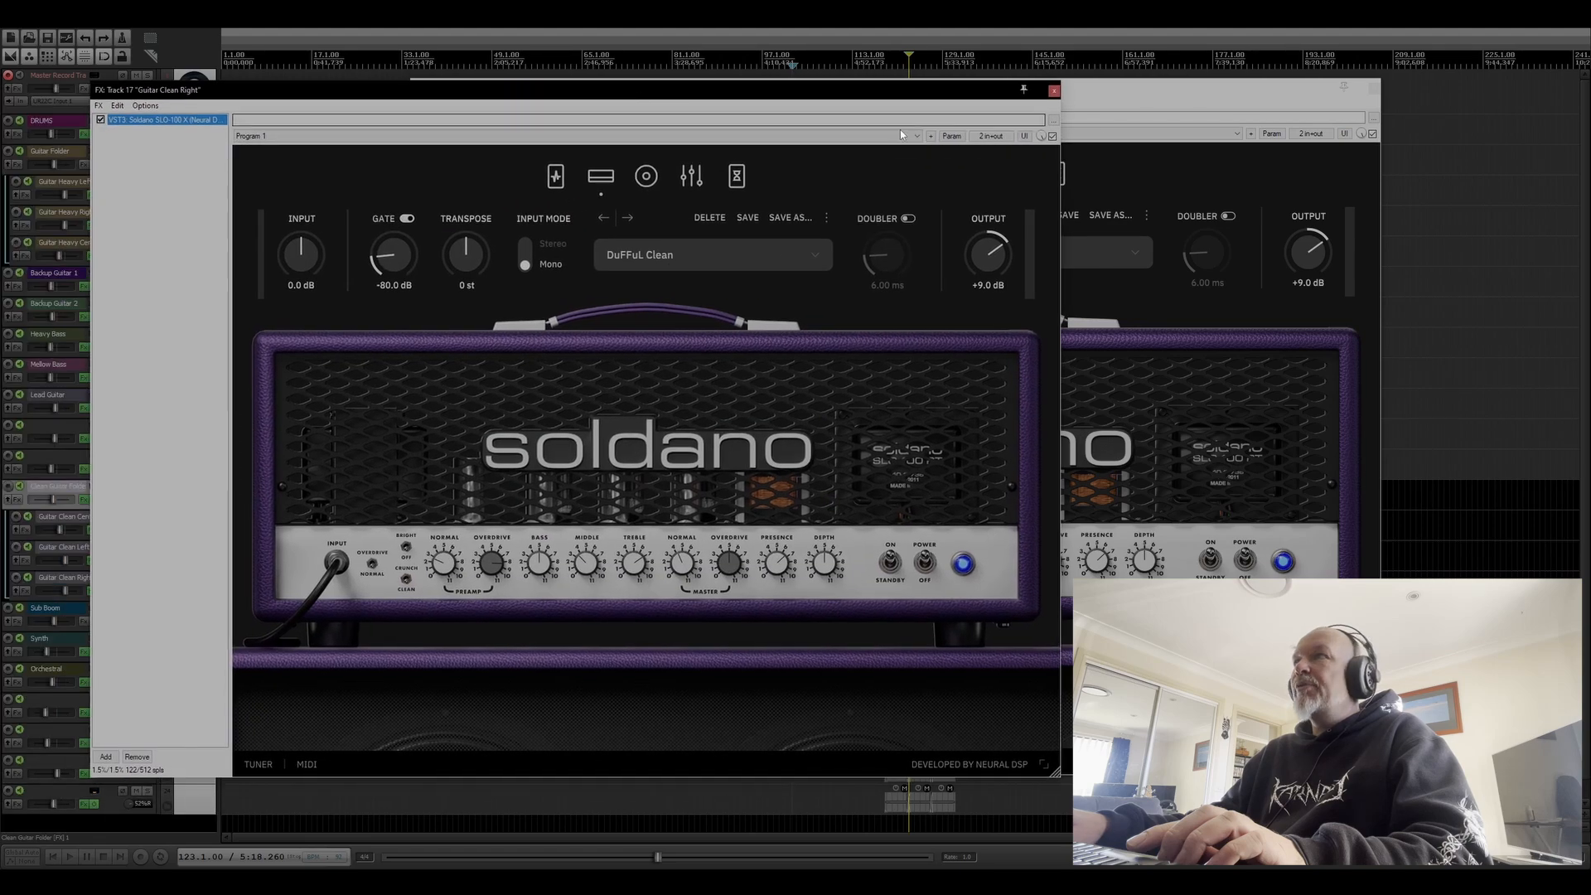
pyautogui.click(1055, 91)
pyautogui.click(1374, 89)
# Place the edit cursor at bar 2 and examine the Guitar Clean Left Soldano's cabinet, EQ, pedal, delay and reverb, and amp pages.
pyautogui.click(229, 512)
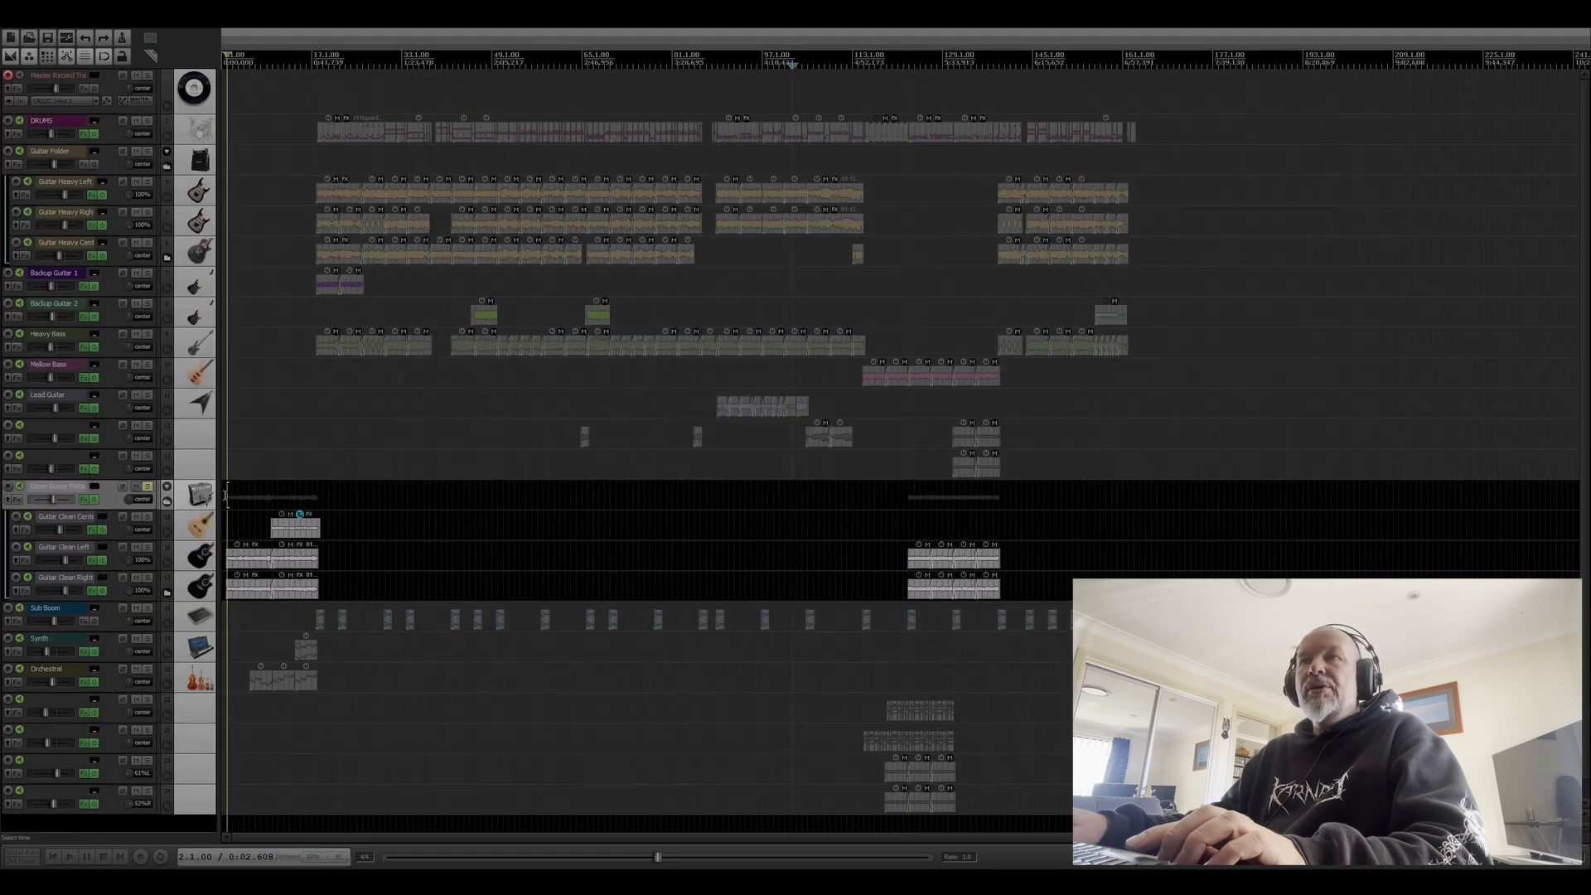
pyautogui.click(91, 559)
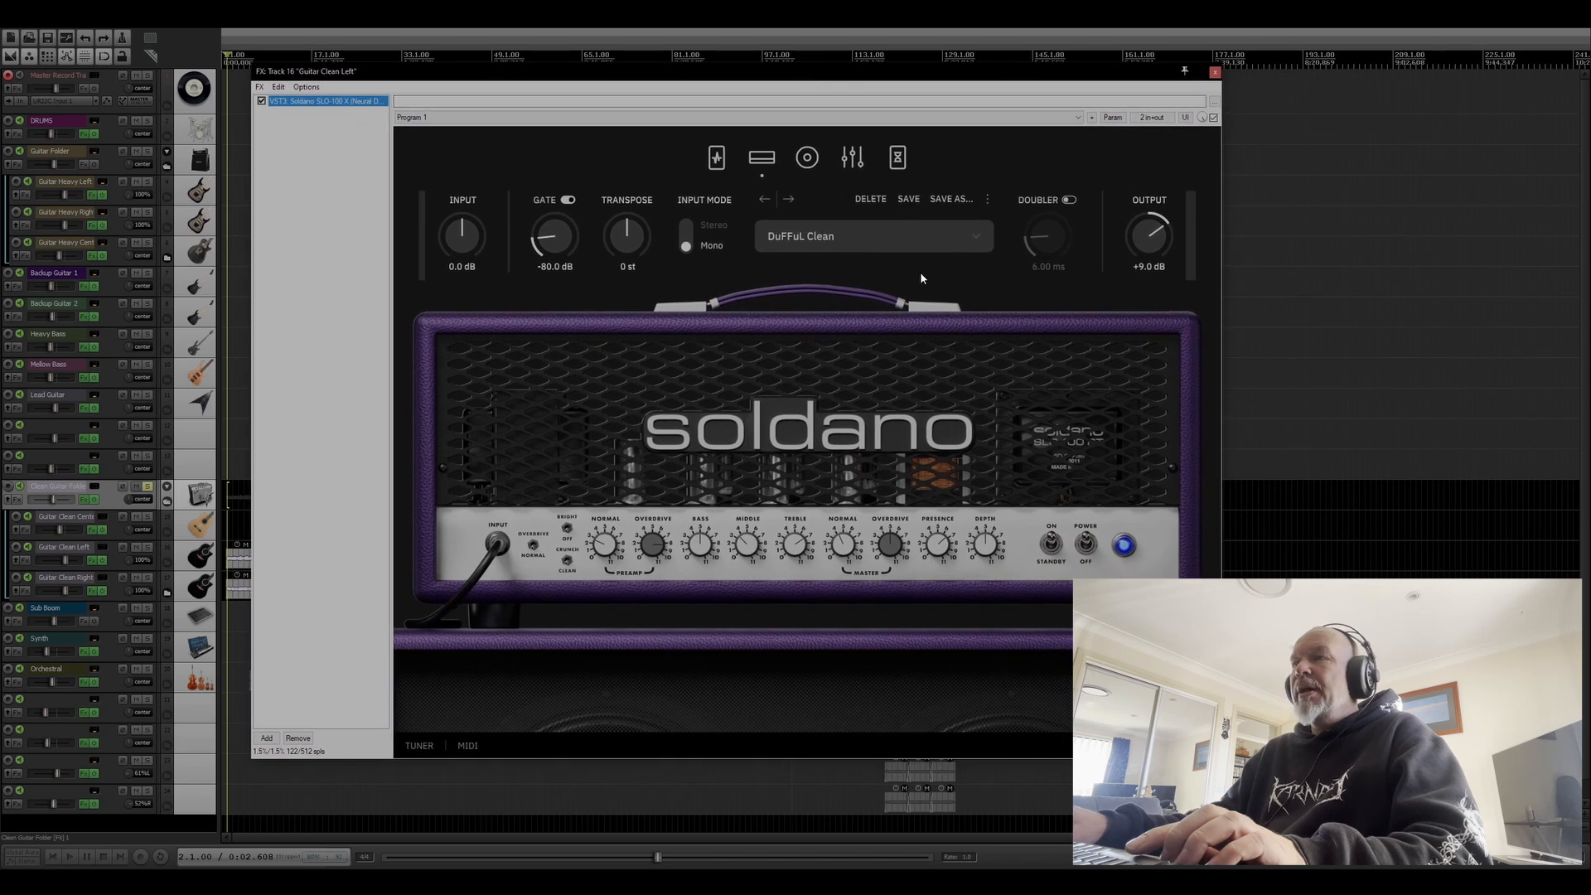
pyautogui.click(809, 160)
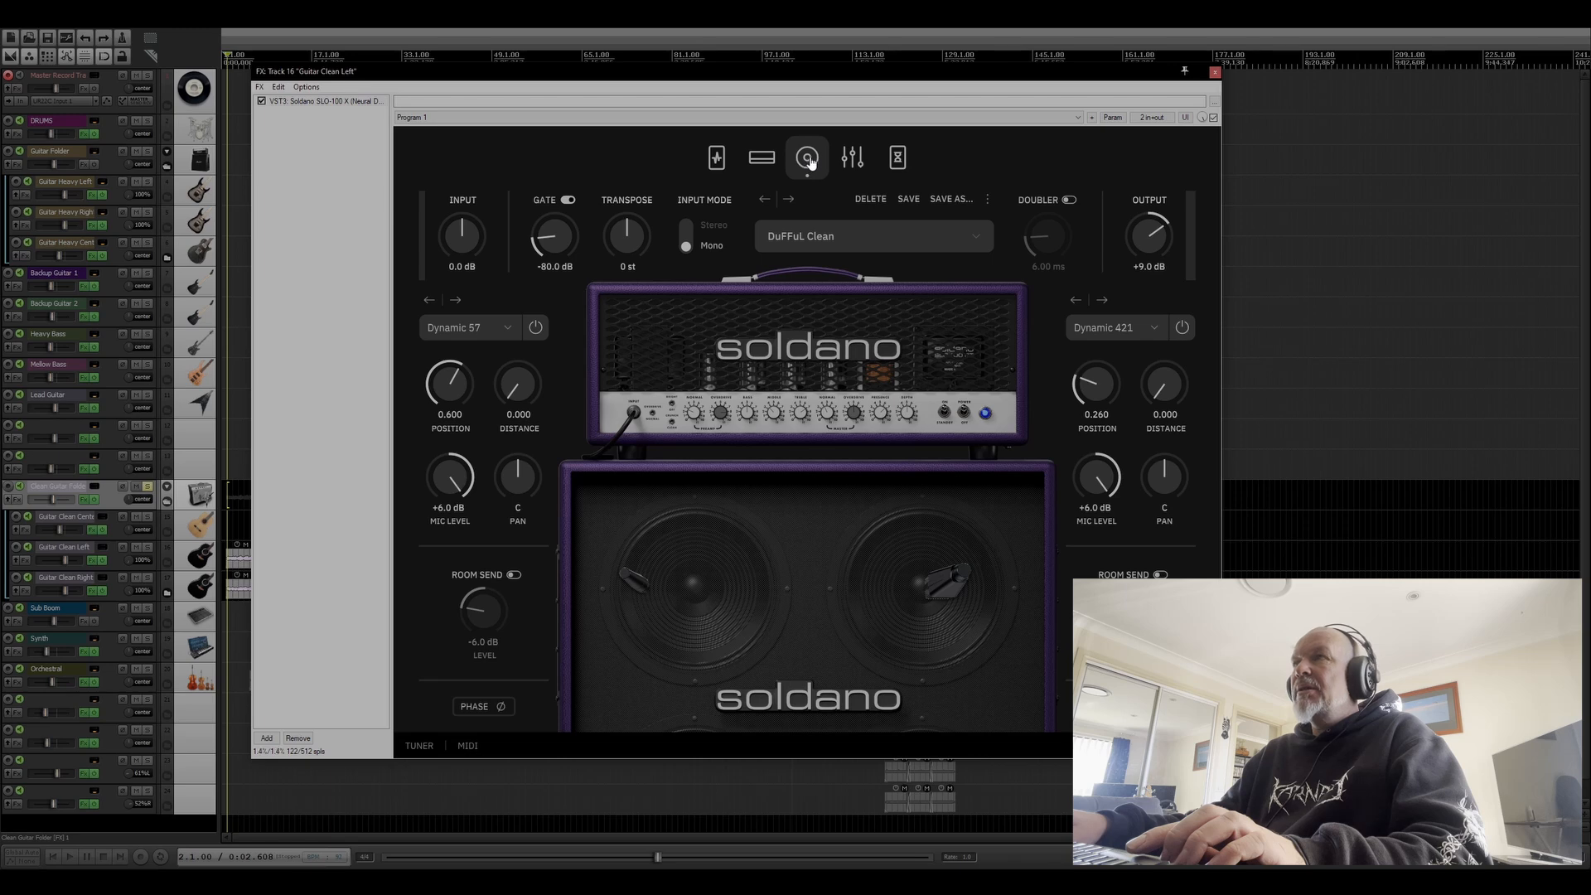
pyautogui.click(854, 160)
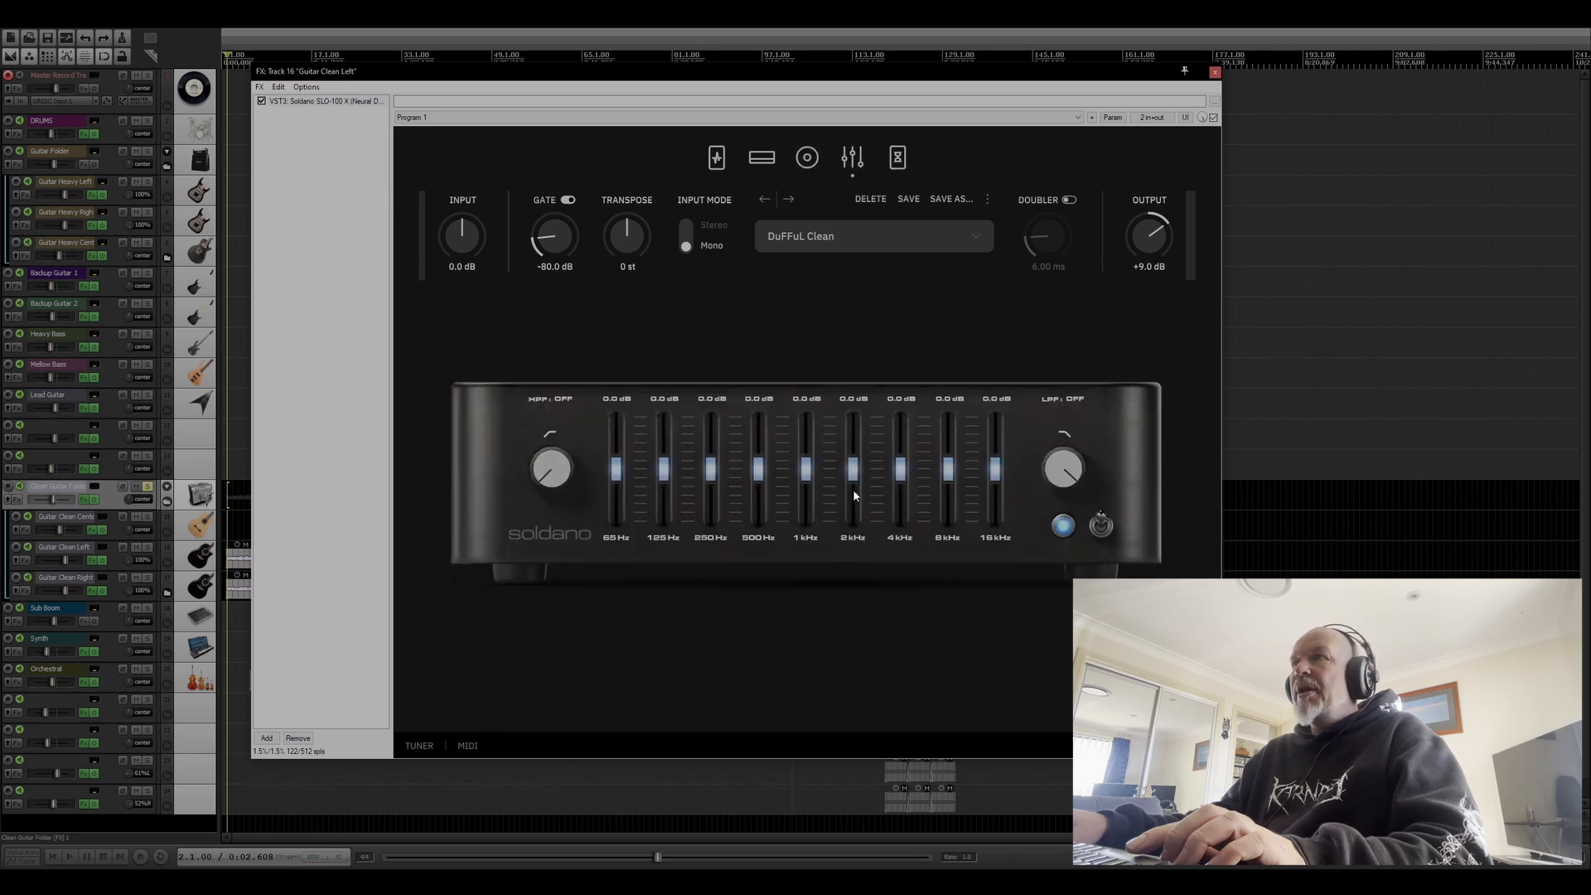
pyautogui.click(717, 159)
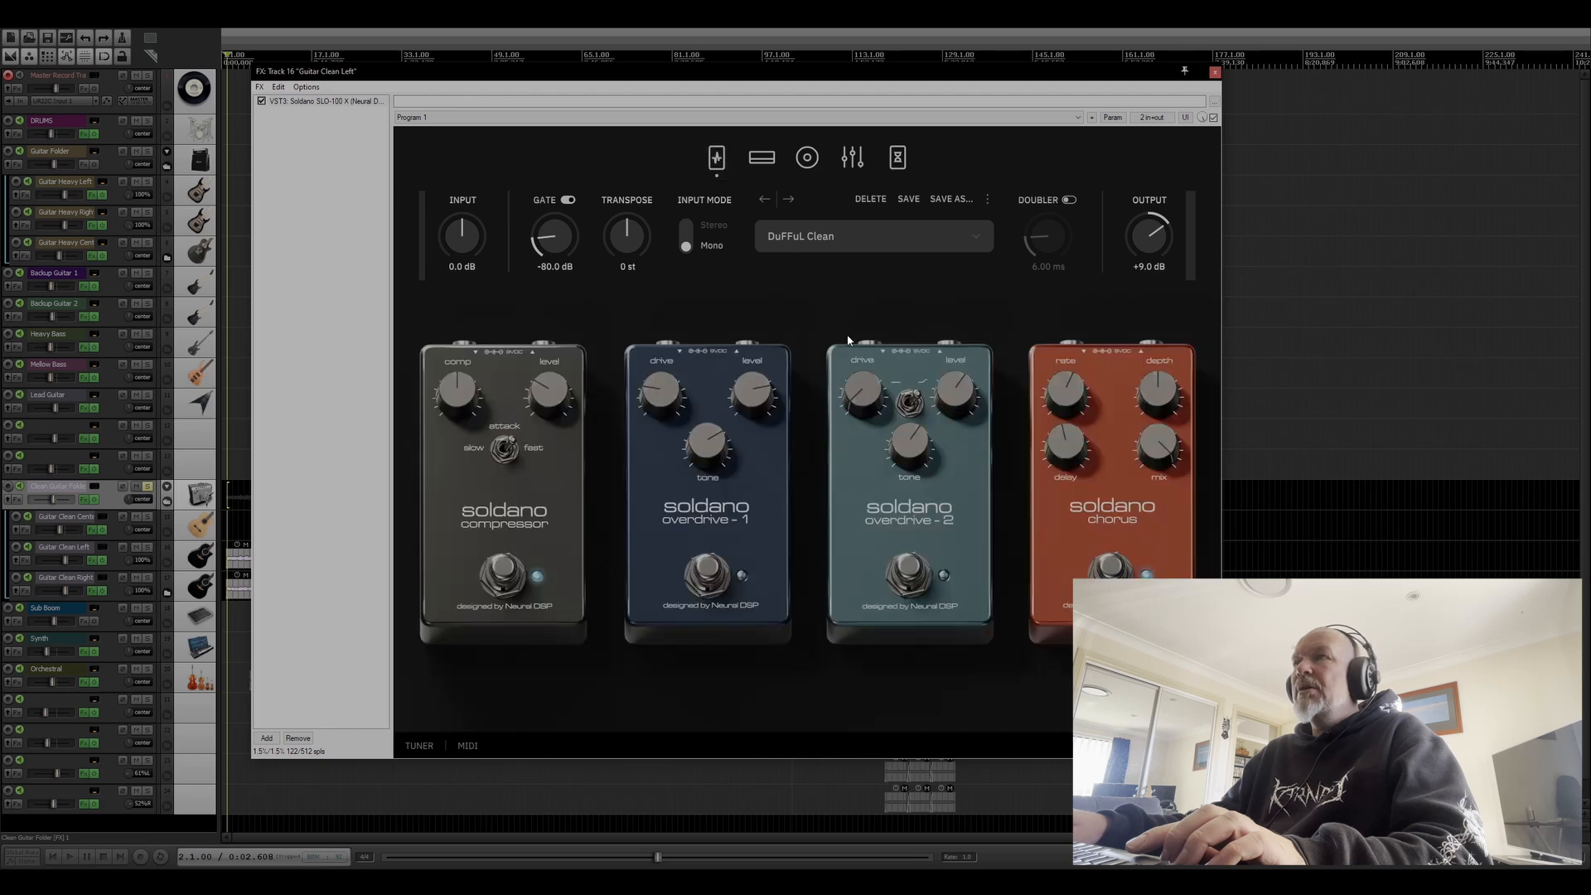
pyautogui.click(898, 158)
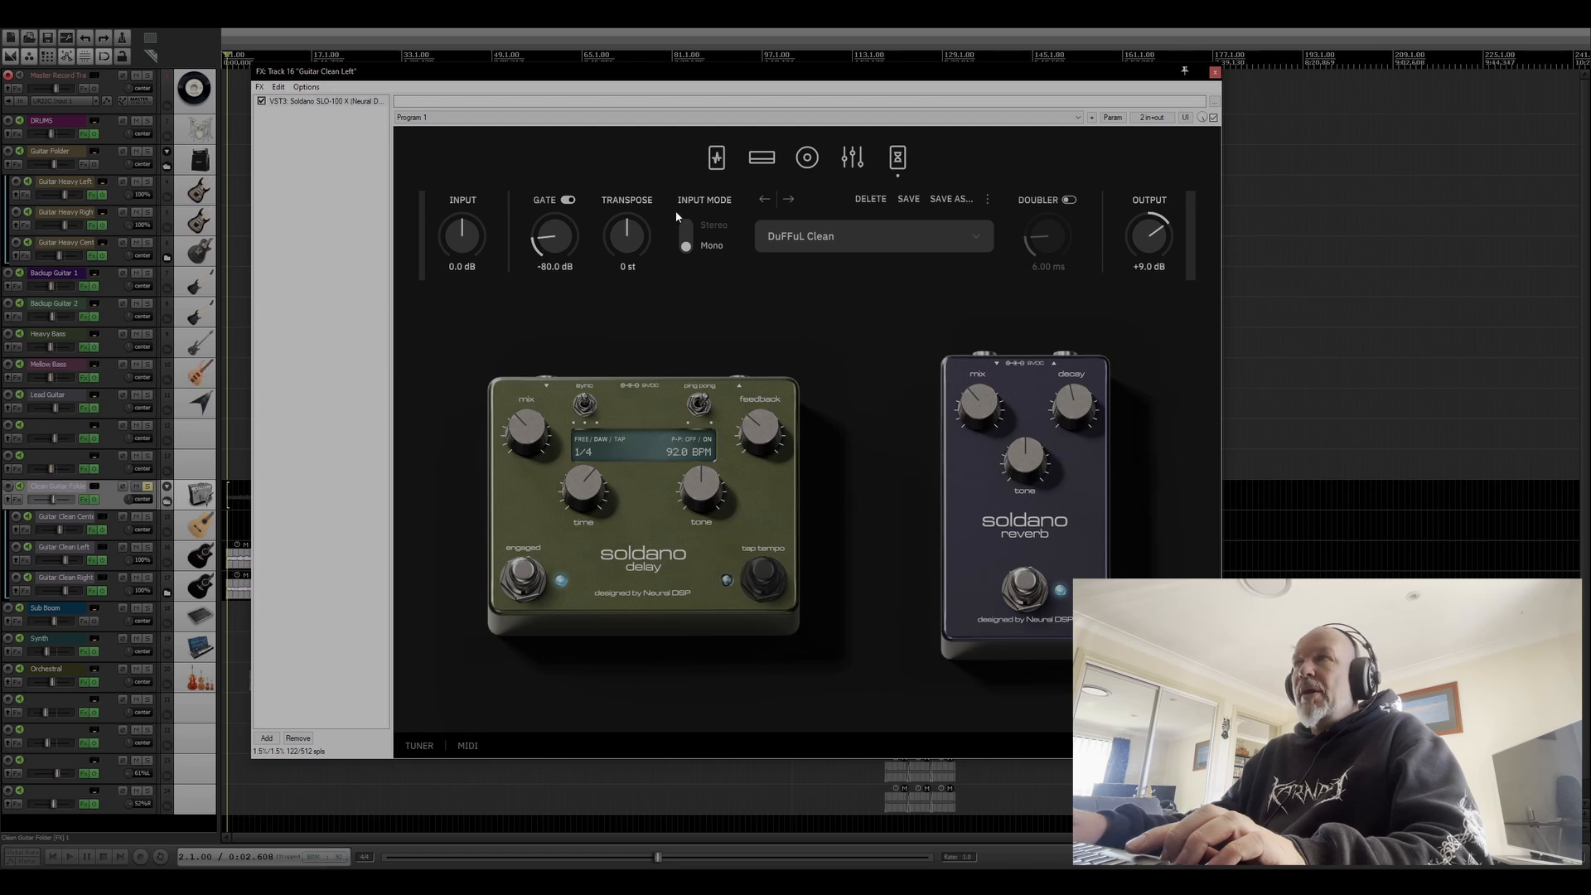
pyautogui.click(762, 158)
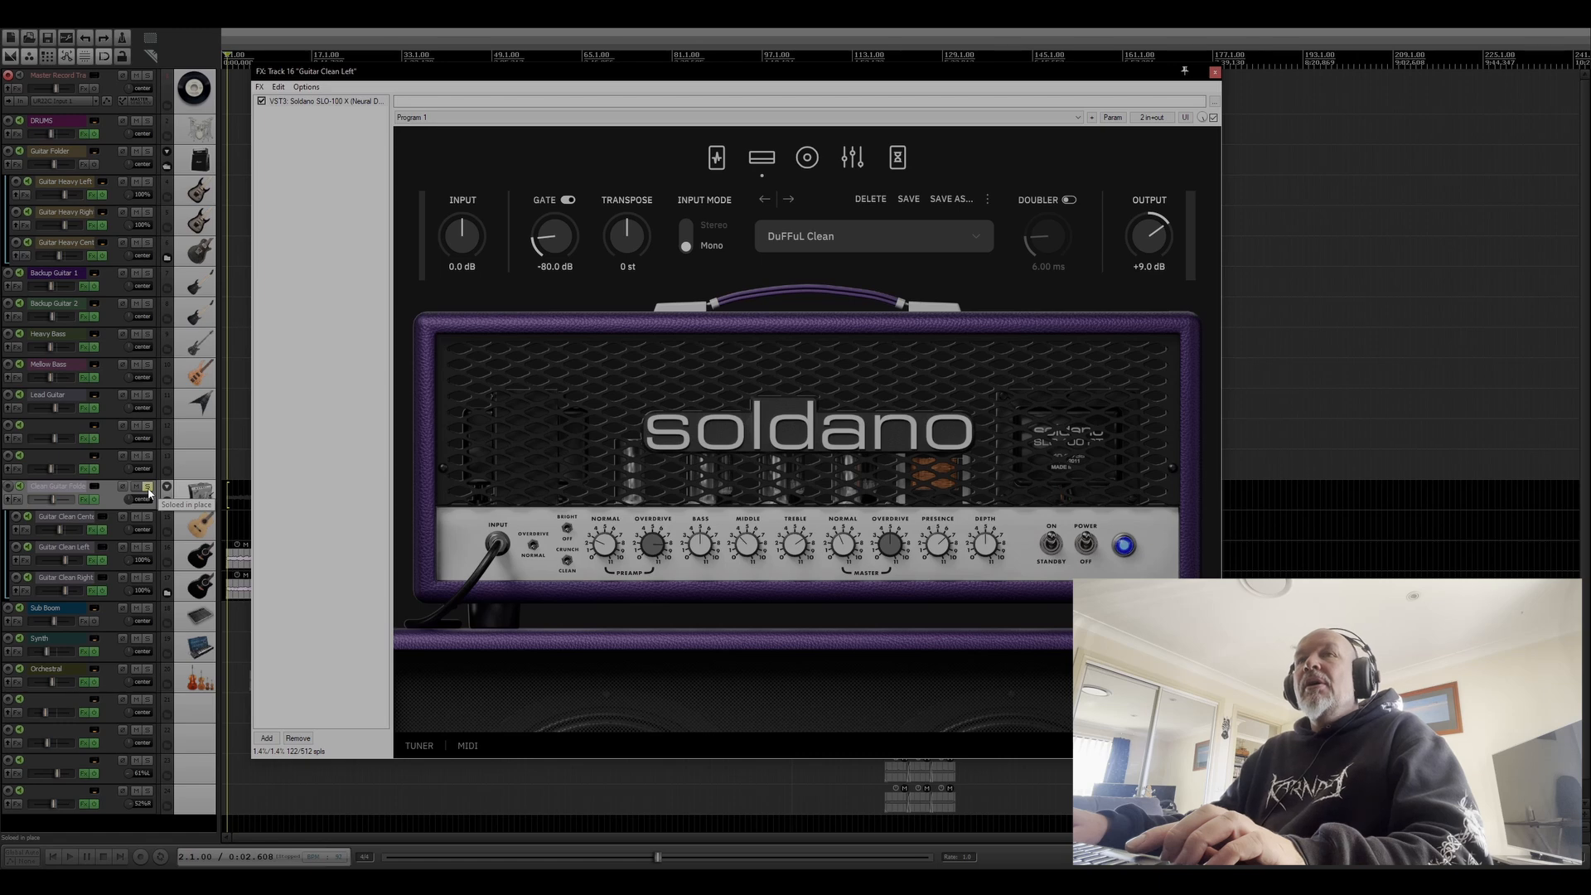
# Move the Soldano window clear of the tracks, play the clean guitars from bar 2, and close the window.
pyautogui.click(851, 81)
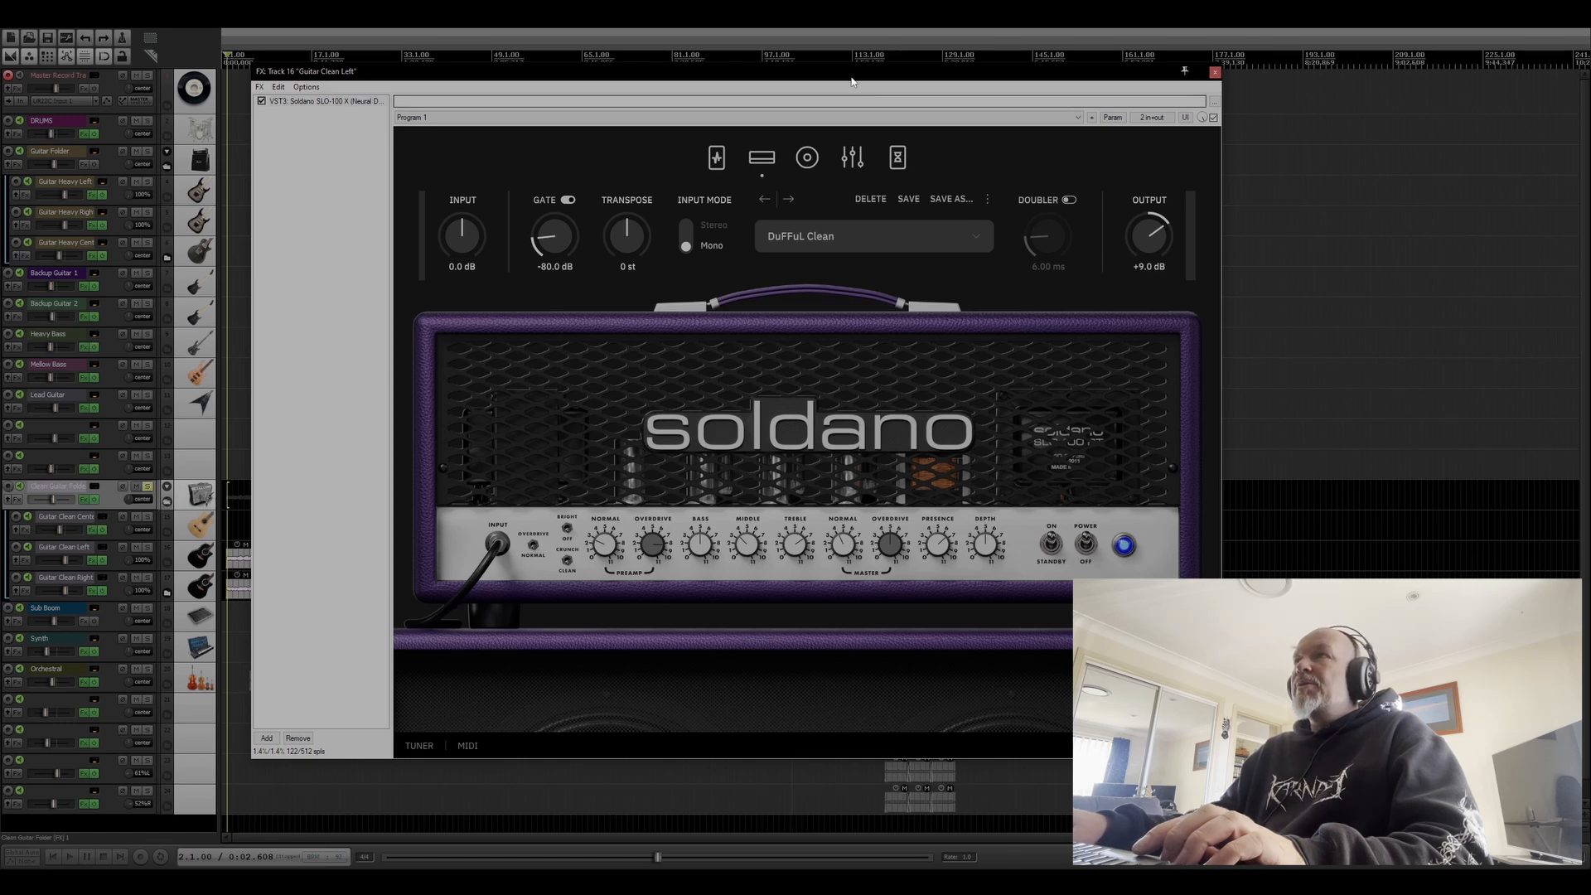
pyautogui.moveTo(851, 81); pyautogui.dragTo(929, 86)
pyautogui.press('space')
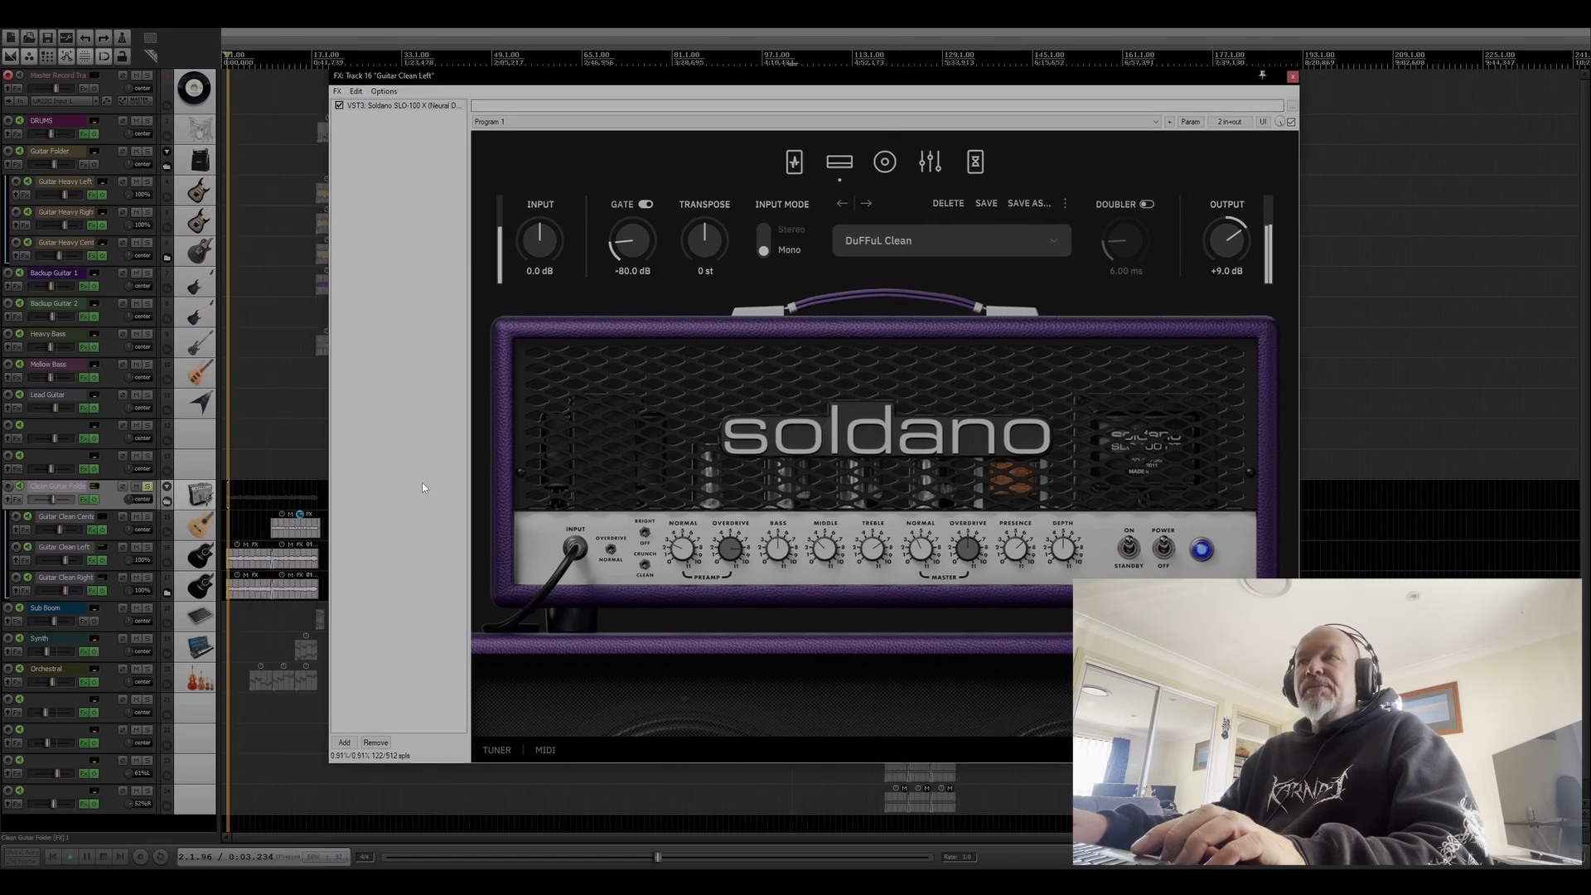
pyautogui.press('space')
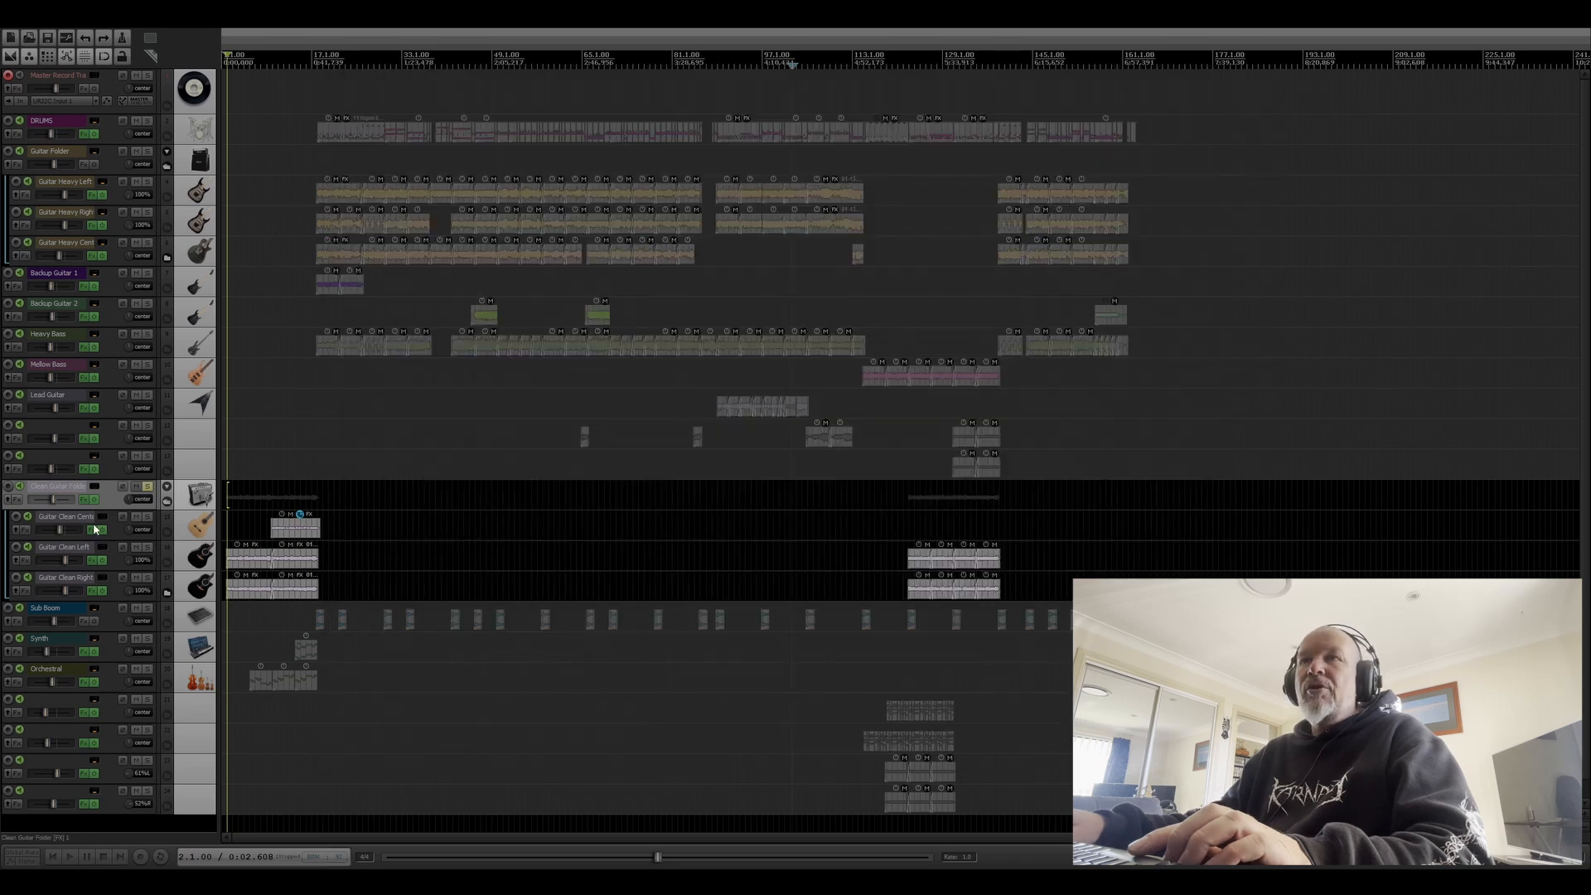
# Place the edit cursor at bar 10 and inspect the Archetype Petrucci effect on the Guitar Clean Center track.
pyautogui.click(267, 477)
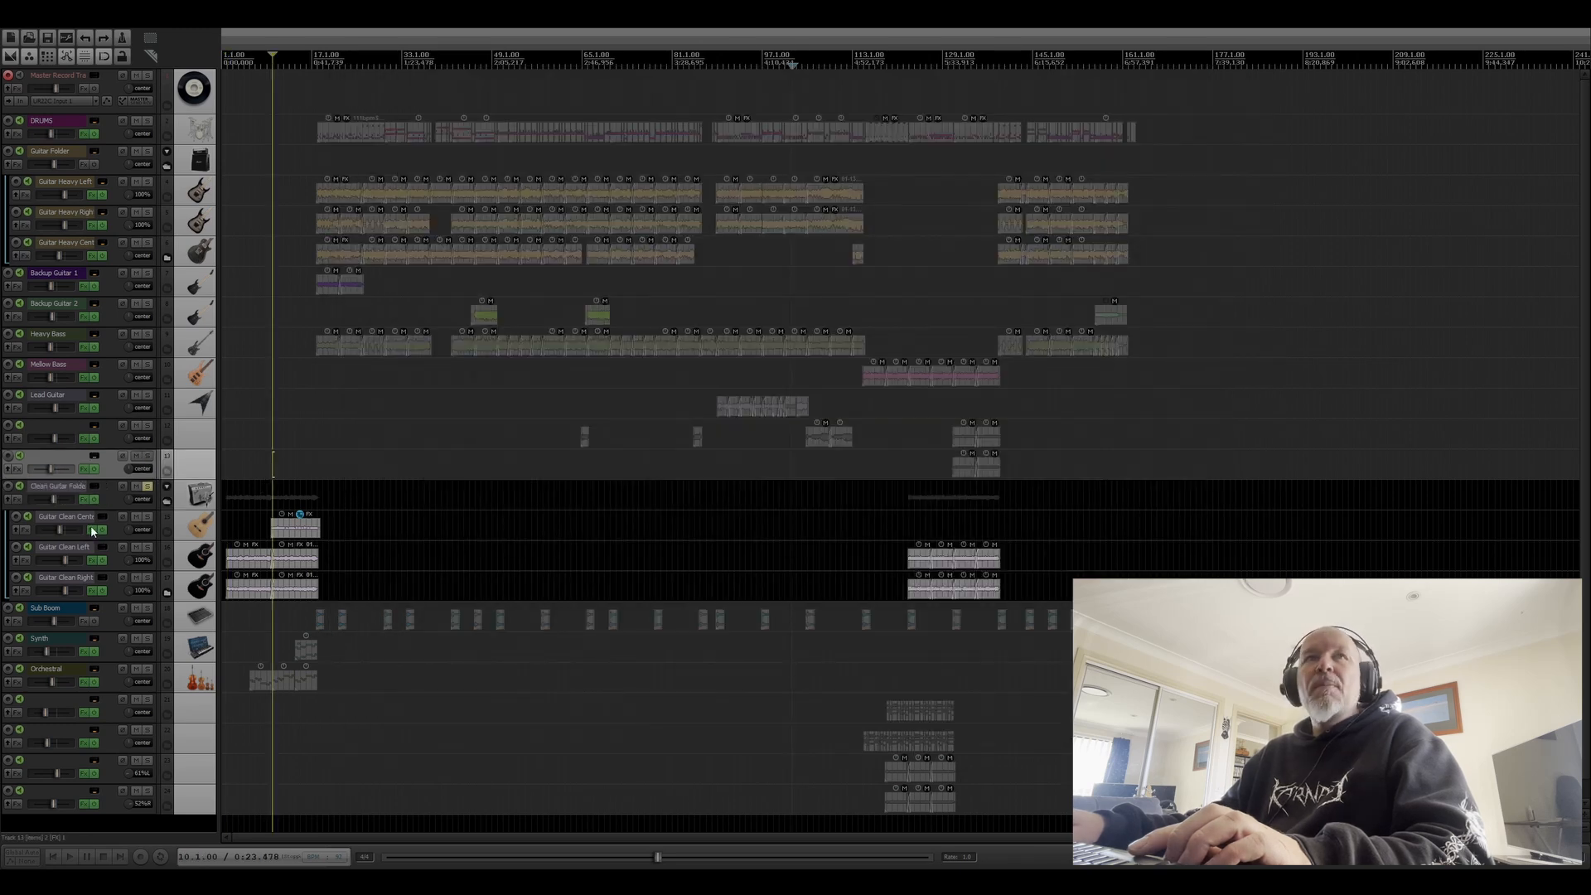
pyautogui.click(300, 514)
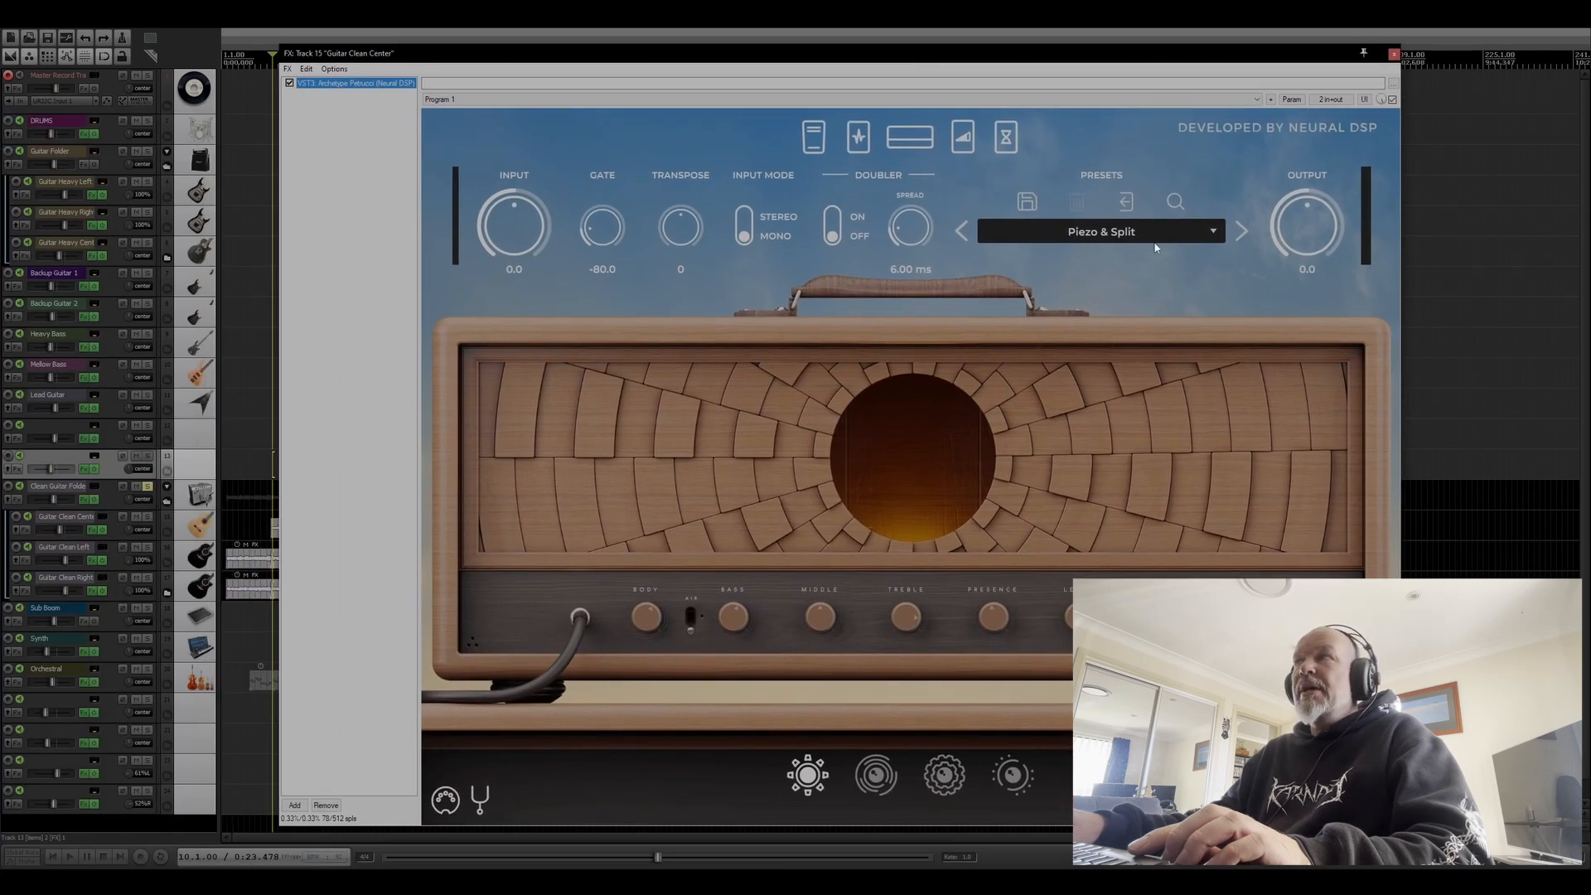
pyautogui.click(1395, 54)
# Play the clean guitars from bar 10, temporarily soloing the Guitar Clean Center track to hear it alone.
pyautogui.scroll(5, 654, 491)
pyautogui.press('space')
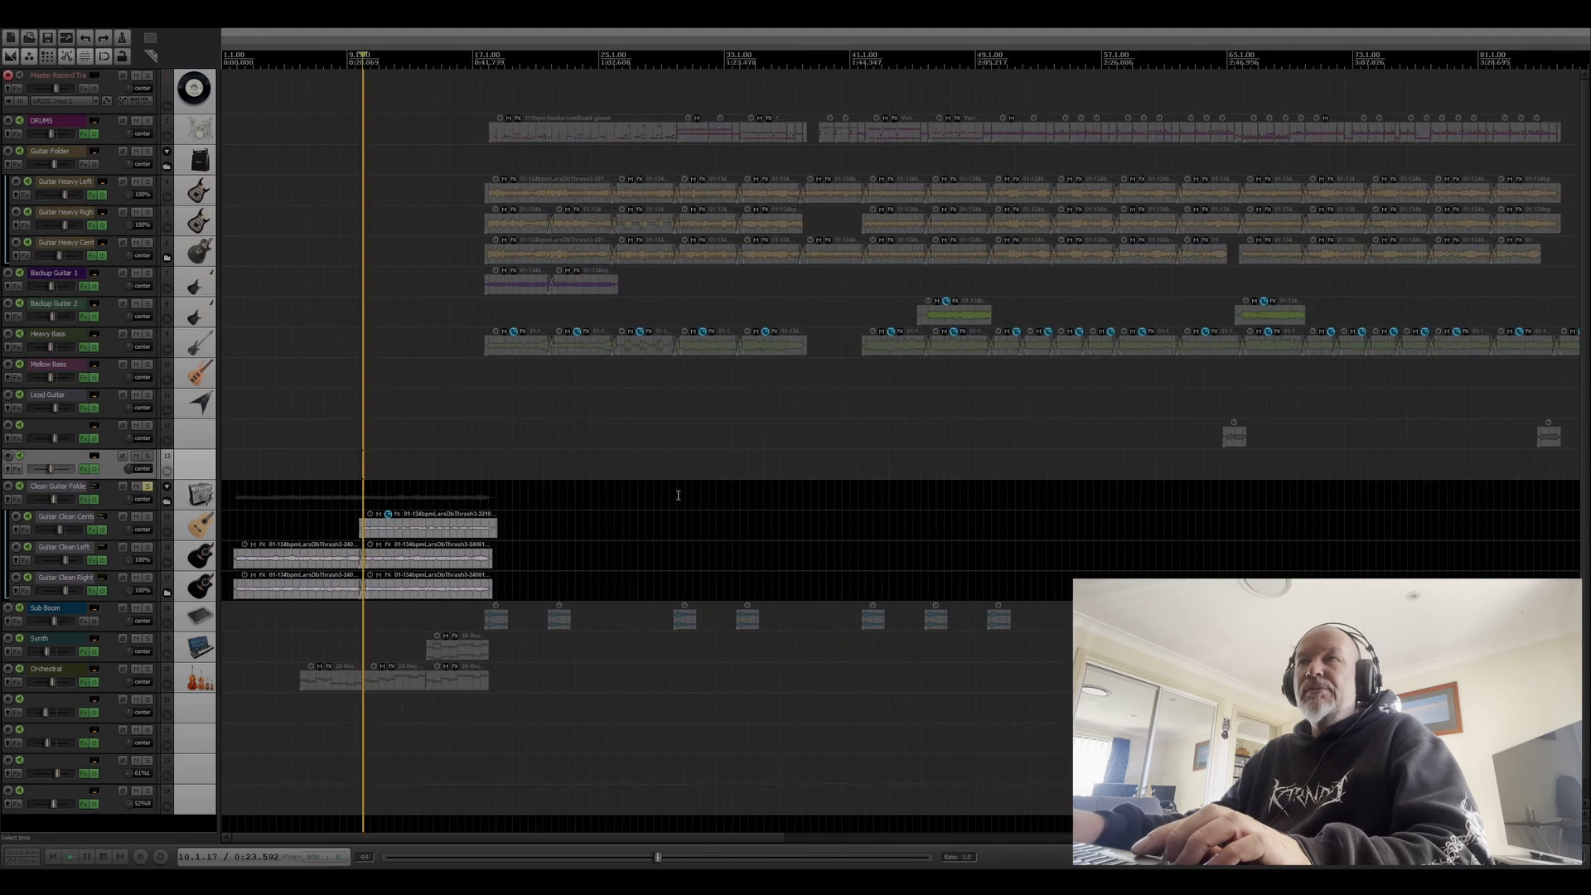
pyautogui.click(149, 517)
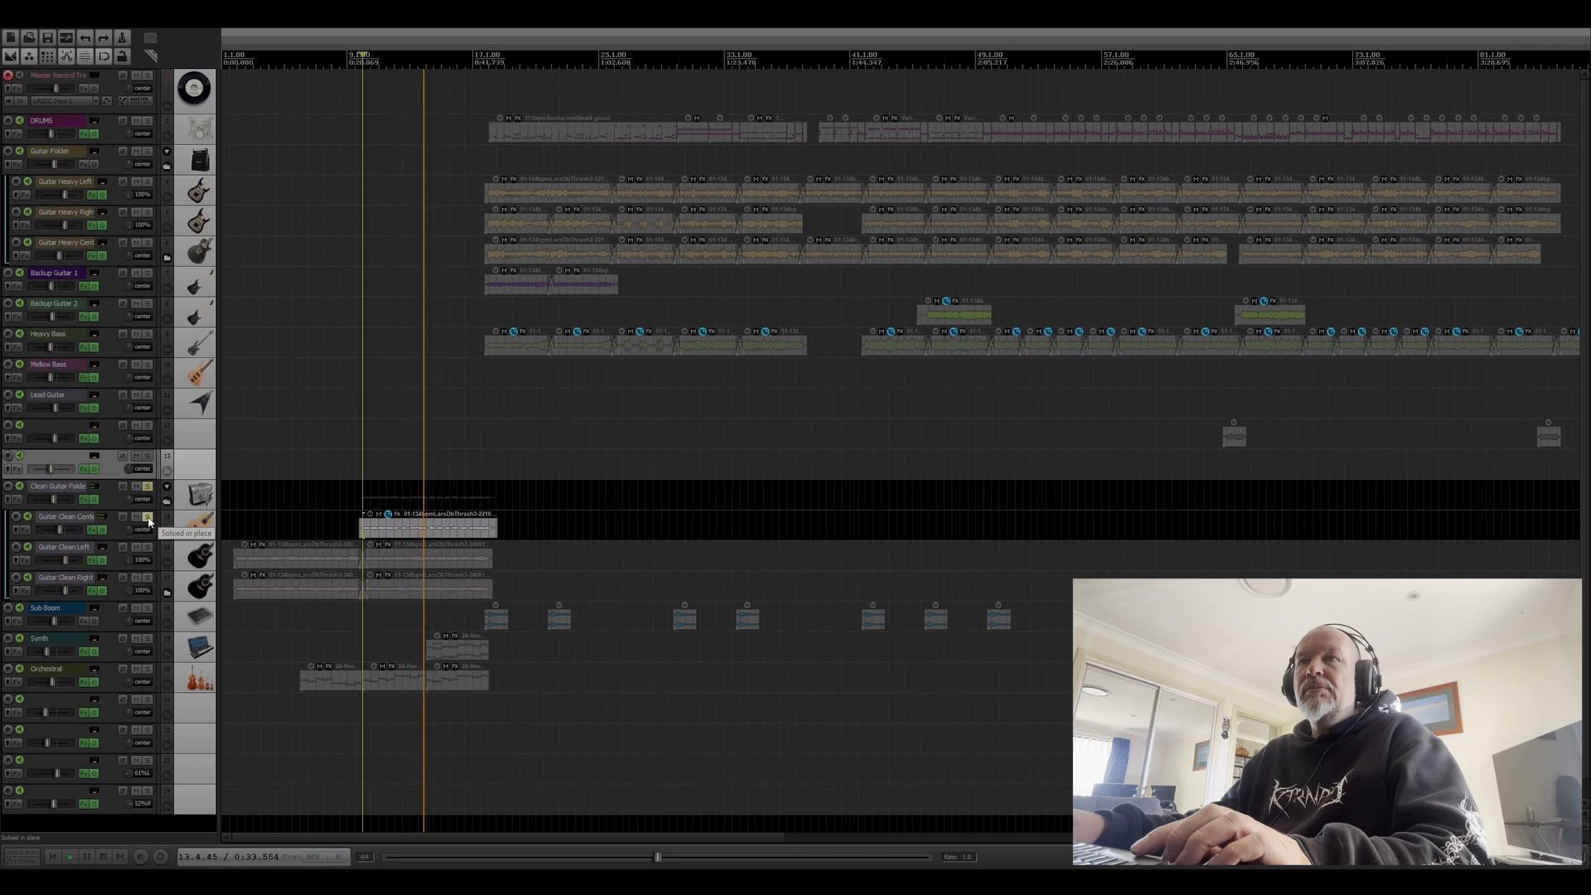
pyautogui.click(149, 519)
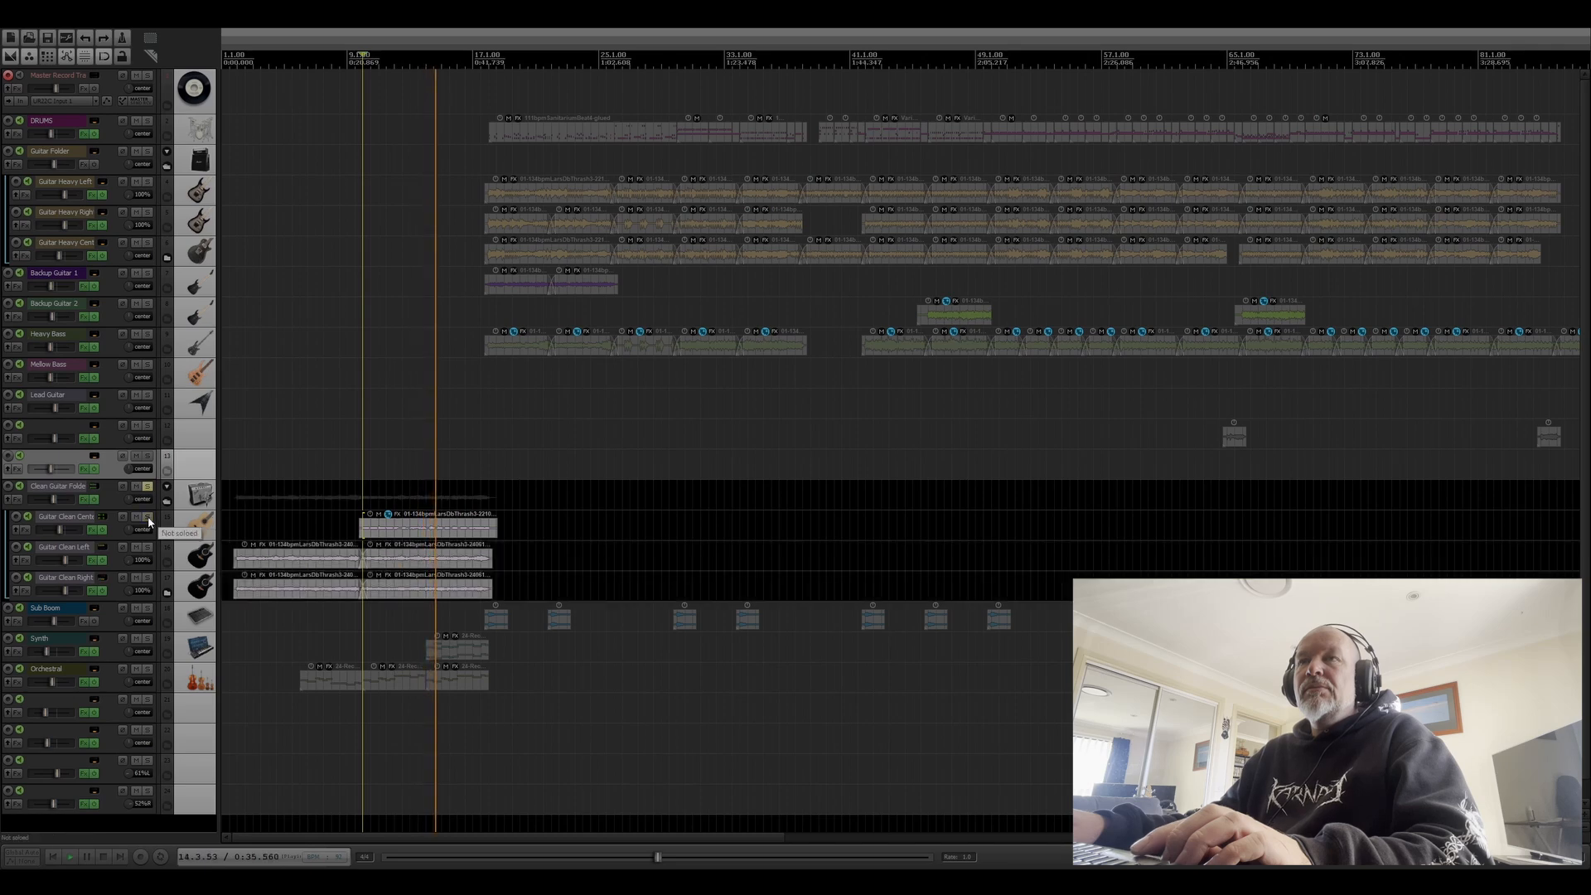
pyautogui.press('space')
pyautogui.scroll(-5, 363, 450)
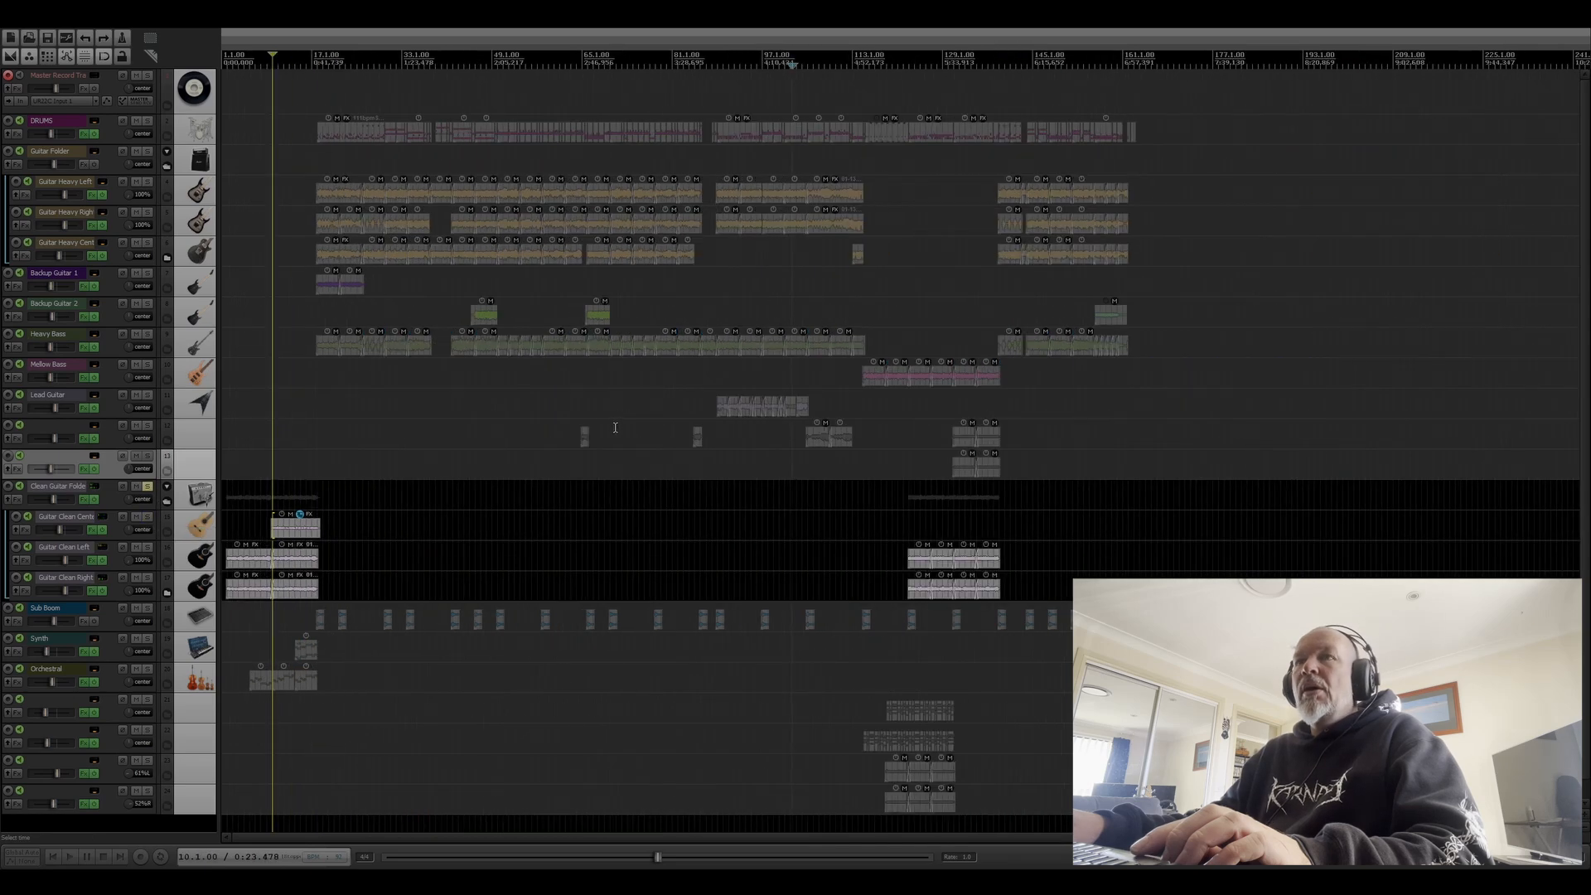
# Unsolo the Clean Guitar Folder and open the Orchestral track's BBC Symphony Orchestra instrument with its window clear of the track controls.
pyautogui.click(149, 489)
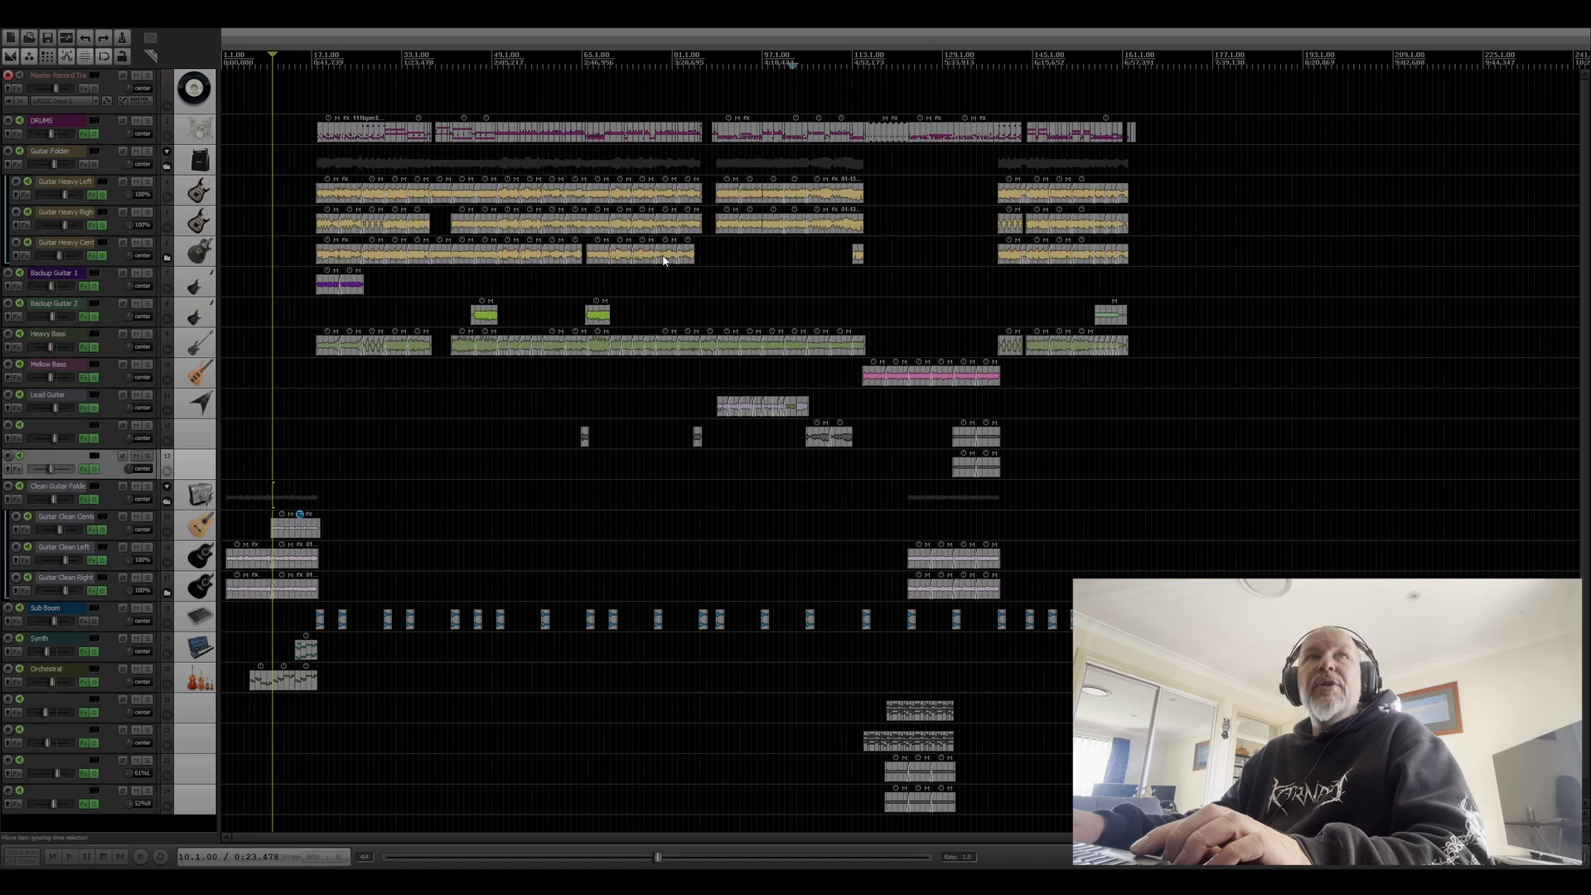
pyautogui.moveTo(2, 153); pyautogui.dragTo(950, 90)
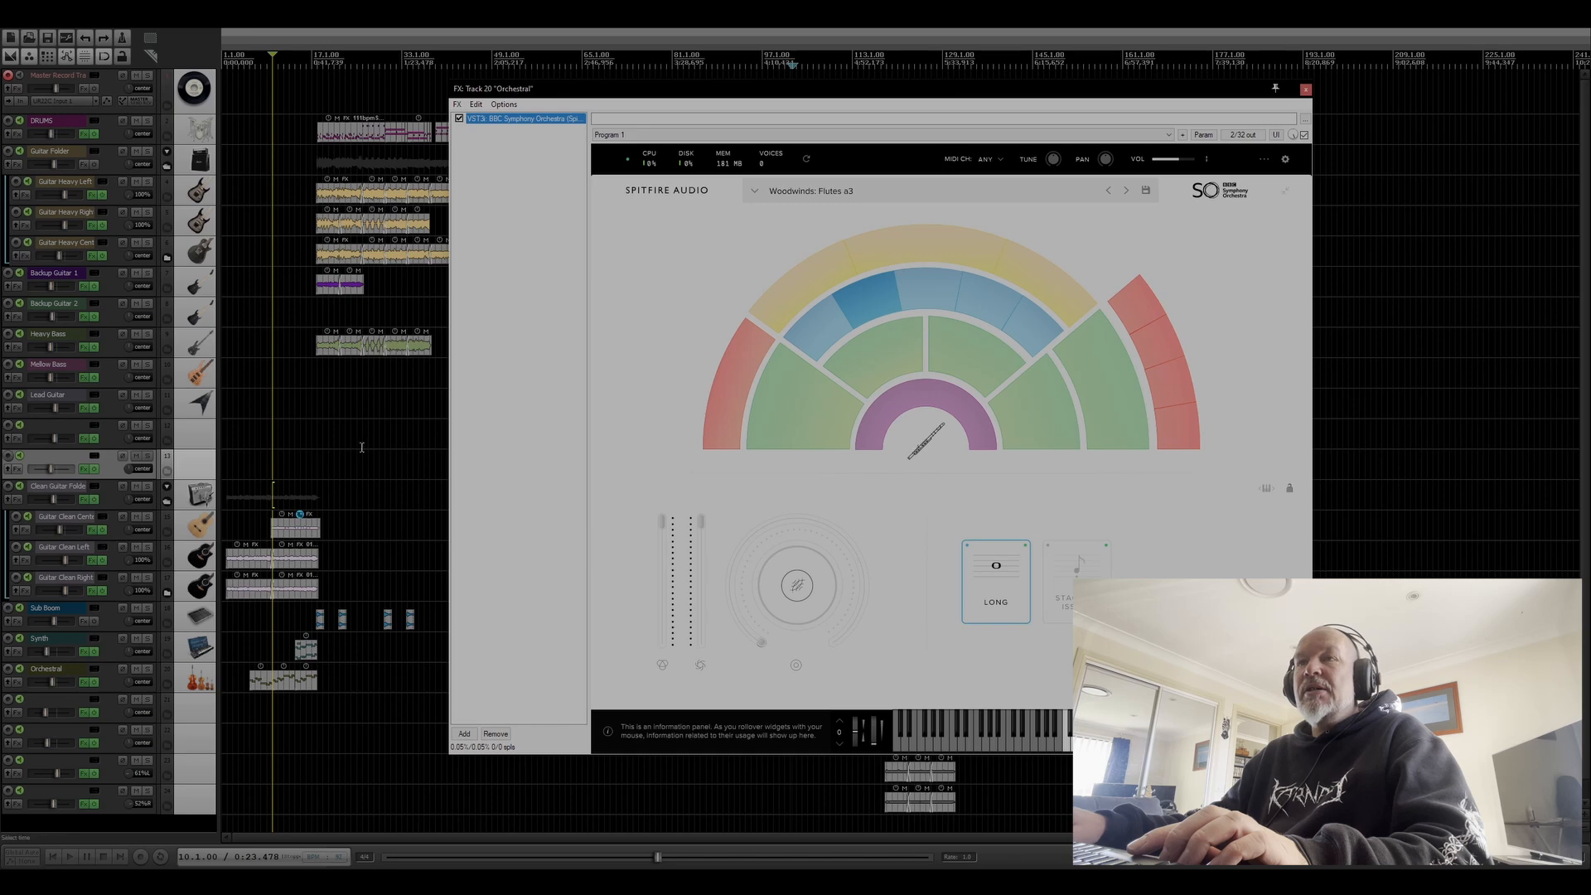
# Play the Orchestral track soloed from bar 6, then unsolo it and close its instrument window.
pyautogui.click(250, 636)
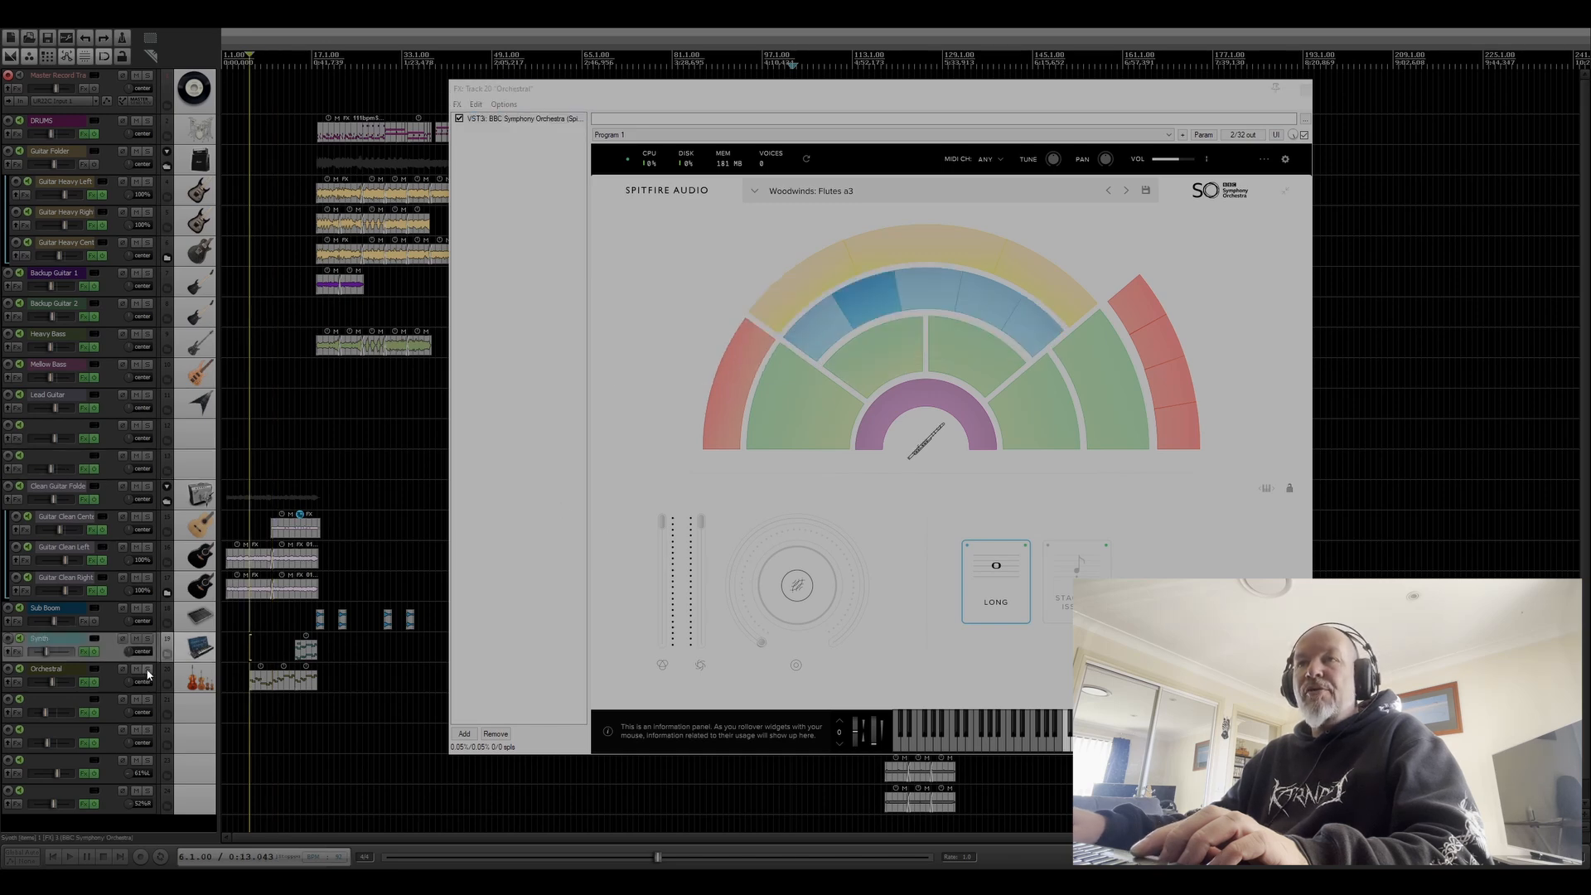
pyautogui.click(257, 682)
pyautogui.press('space')
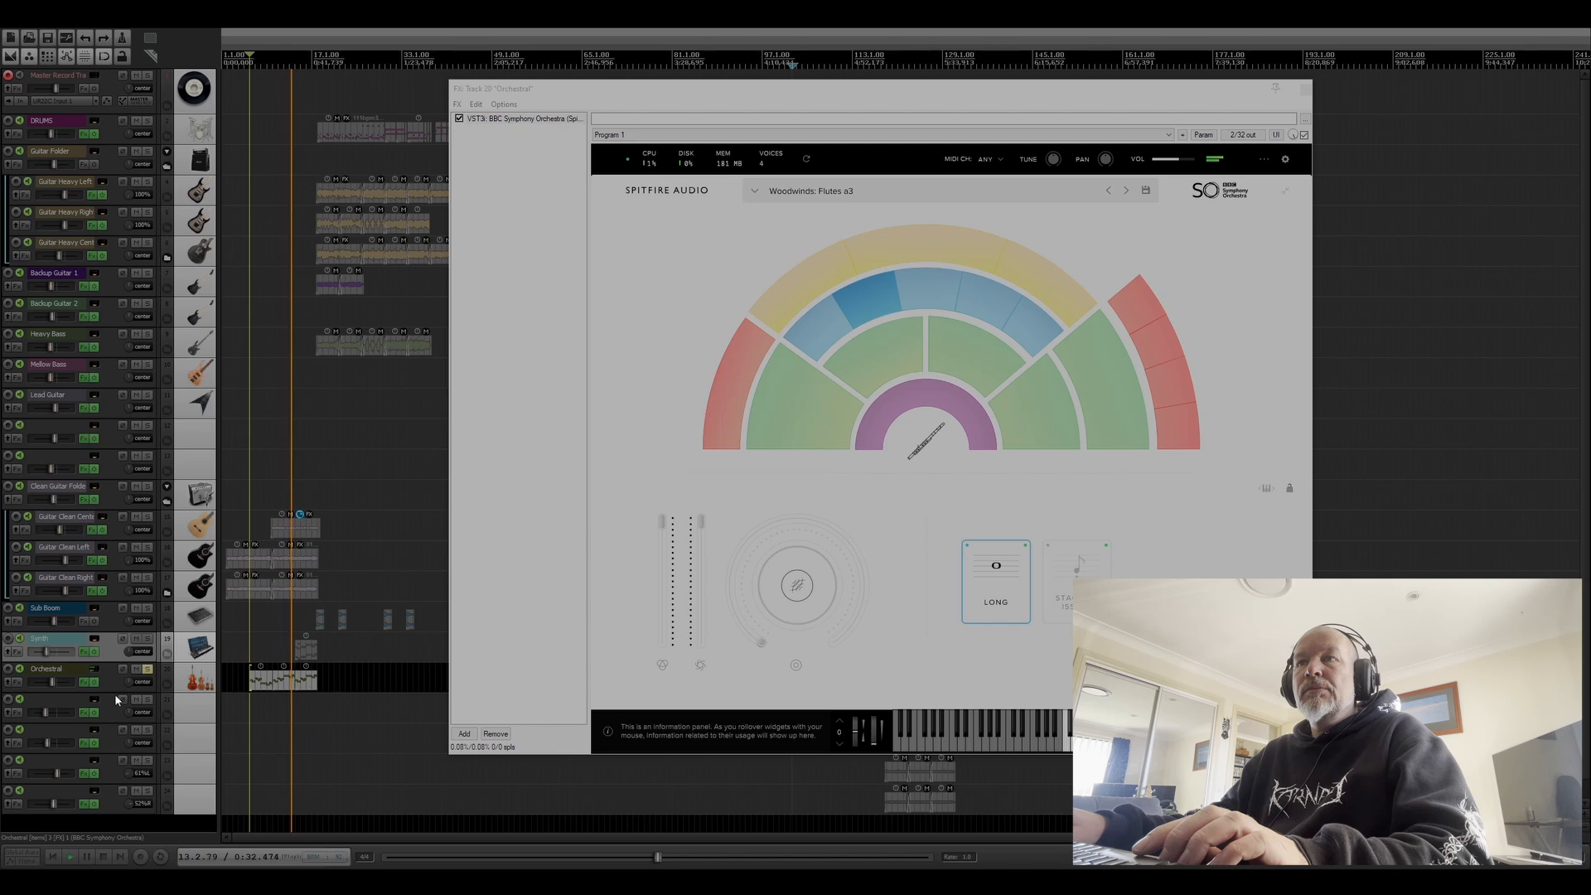
pyautogui.press('space')
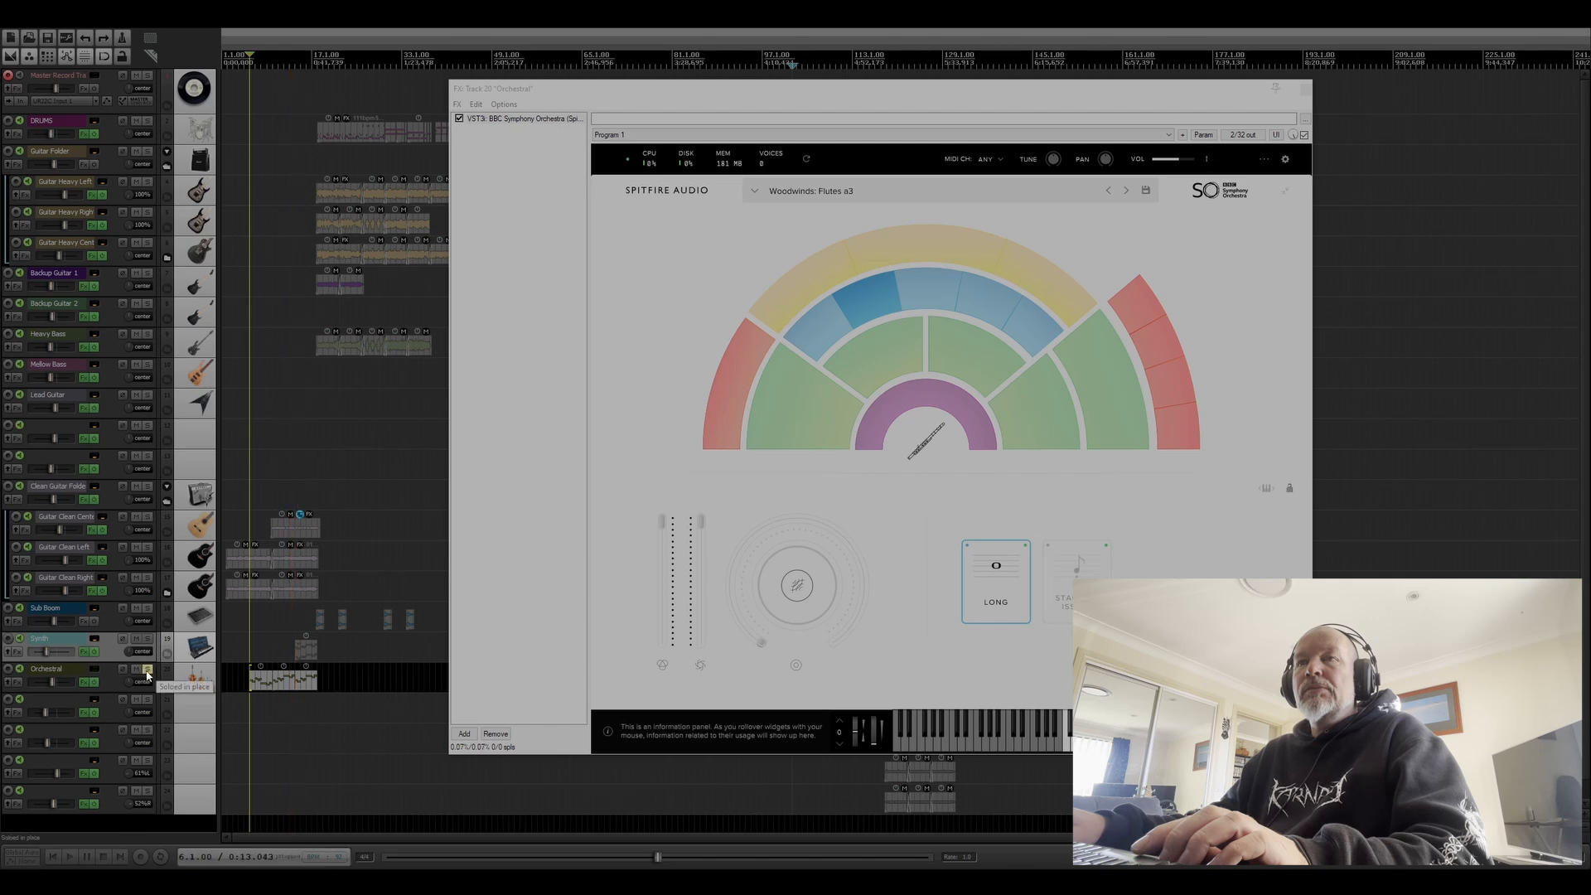
pyautogui.click(147, 675)
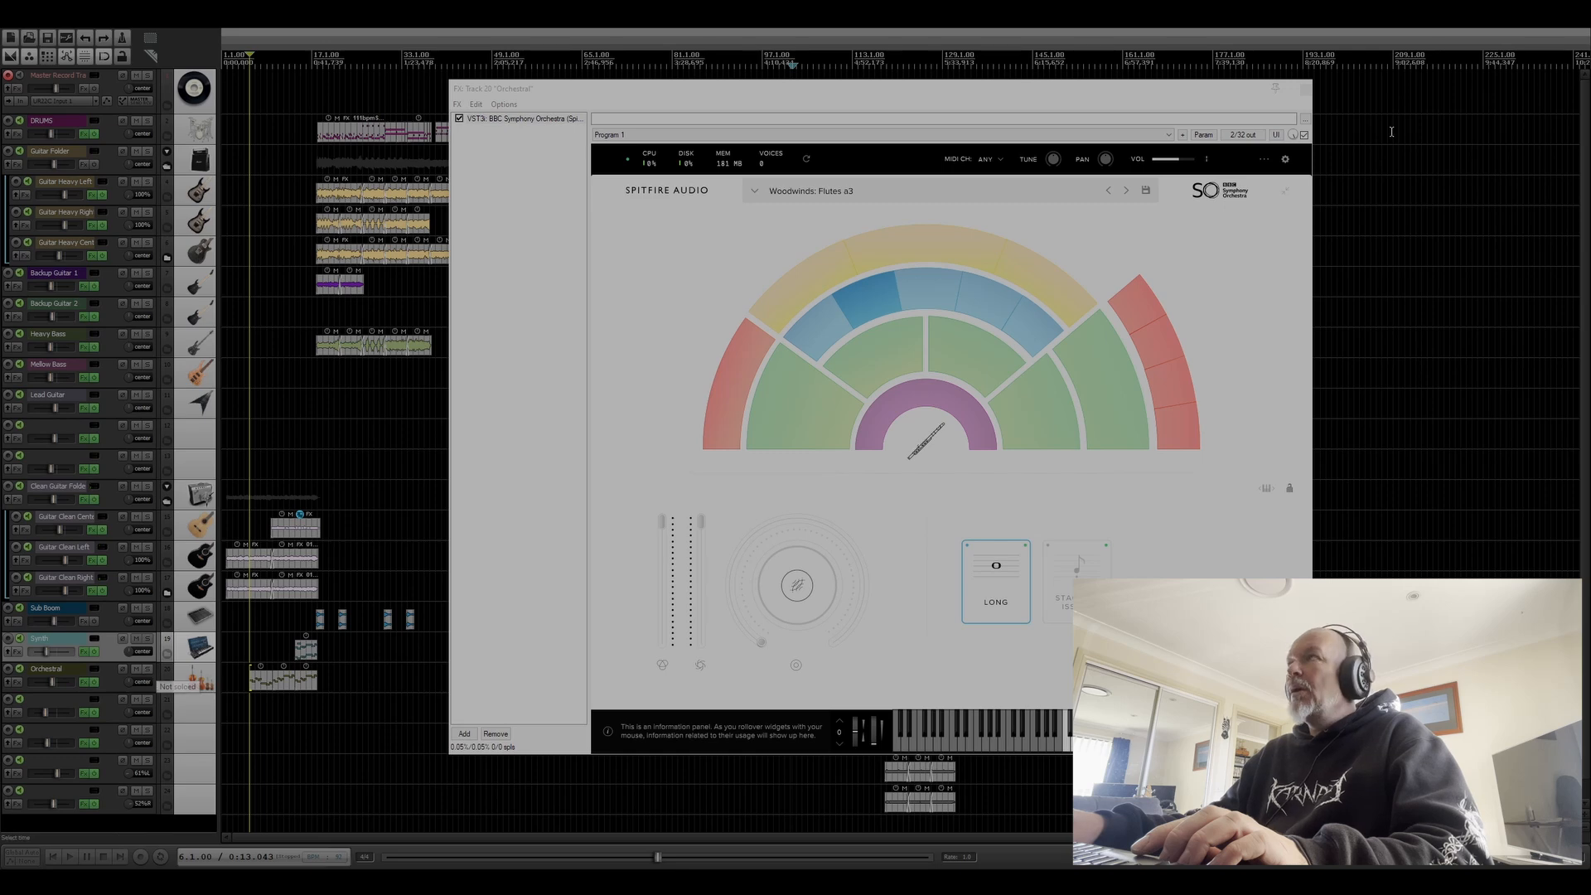
pyautogui.click(1306, 89)
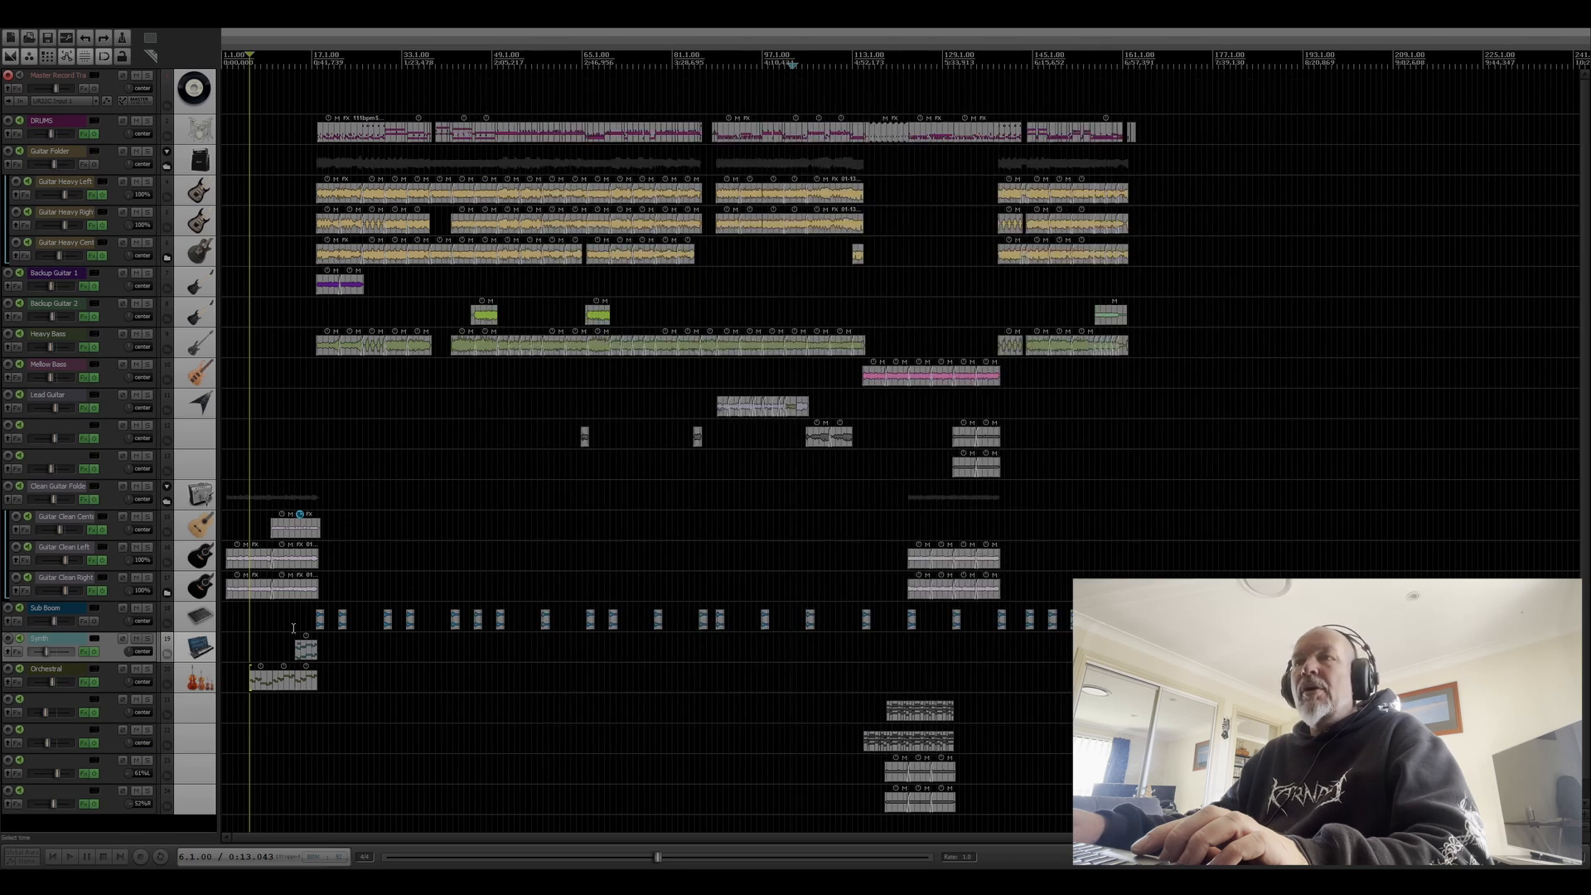
# Place the edit cursor at bar 14 and inspect the Synth track's three BBC Symphony Orchestra instances.
pyautogui.click(295, 627)
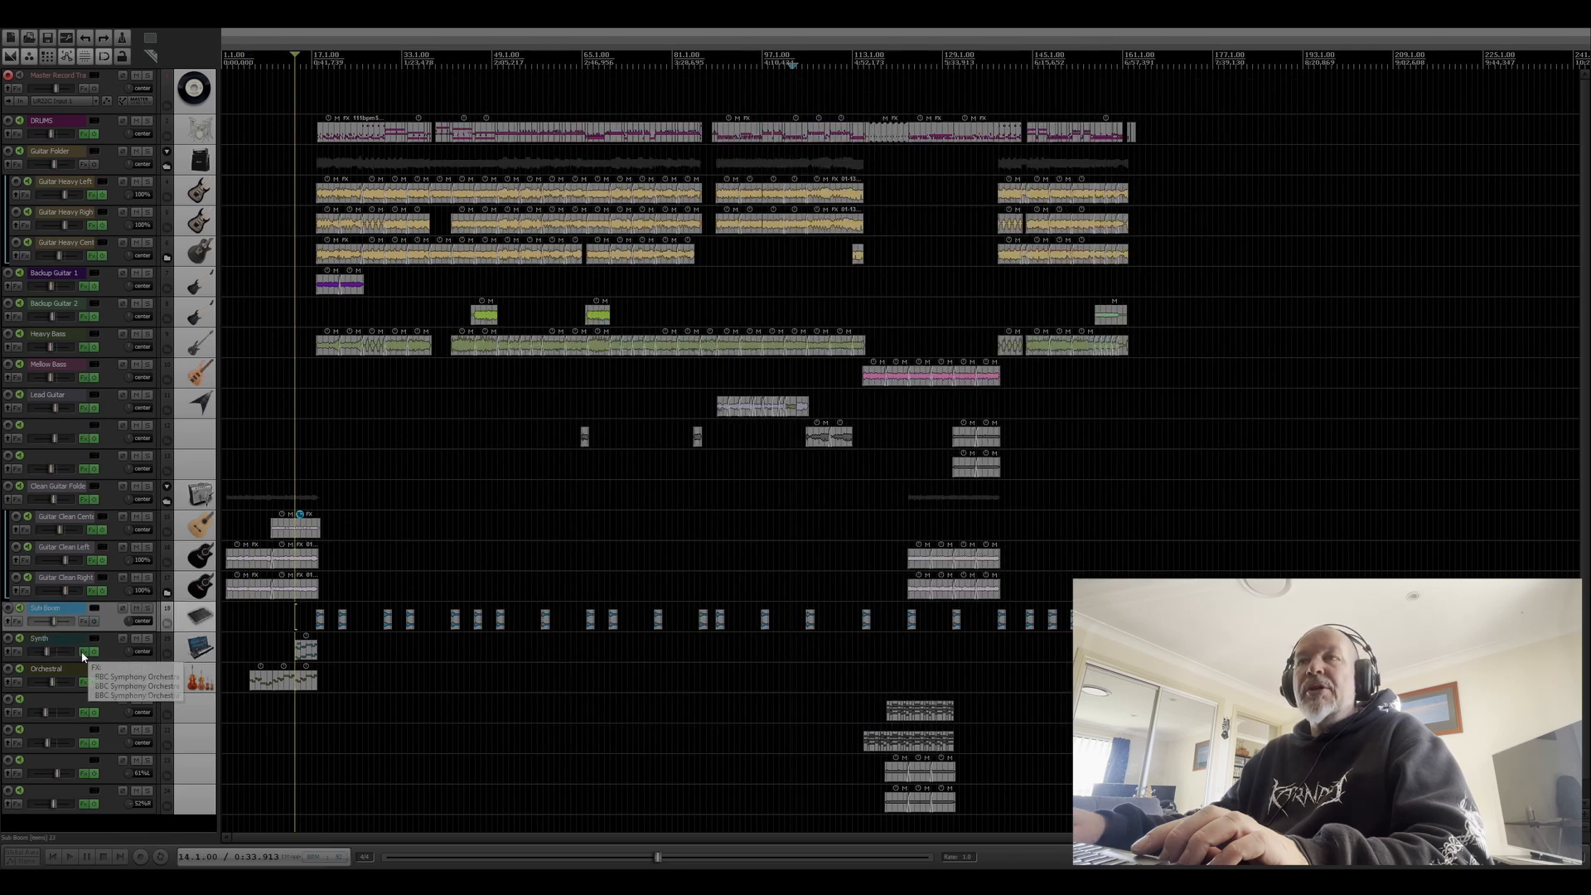
pyautogui.moveTo(0, 147); pyautogui.dragTo(960, 121)
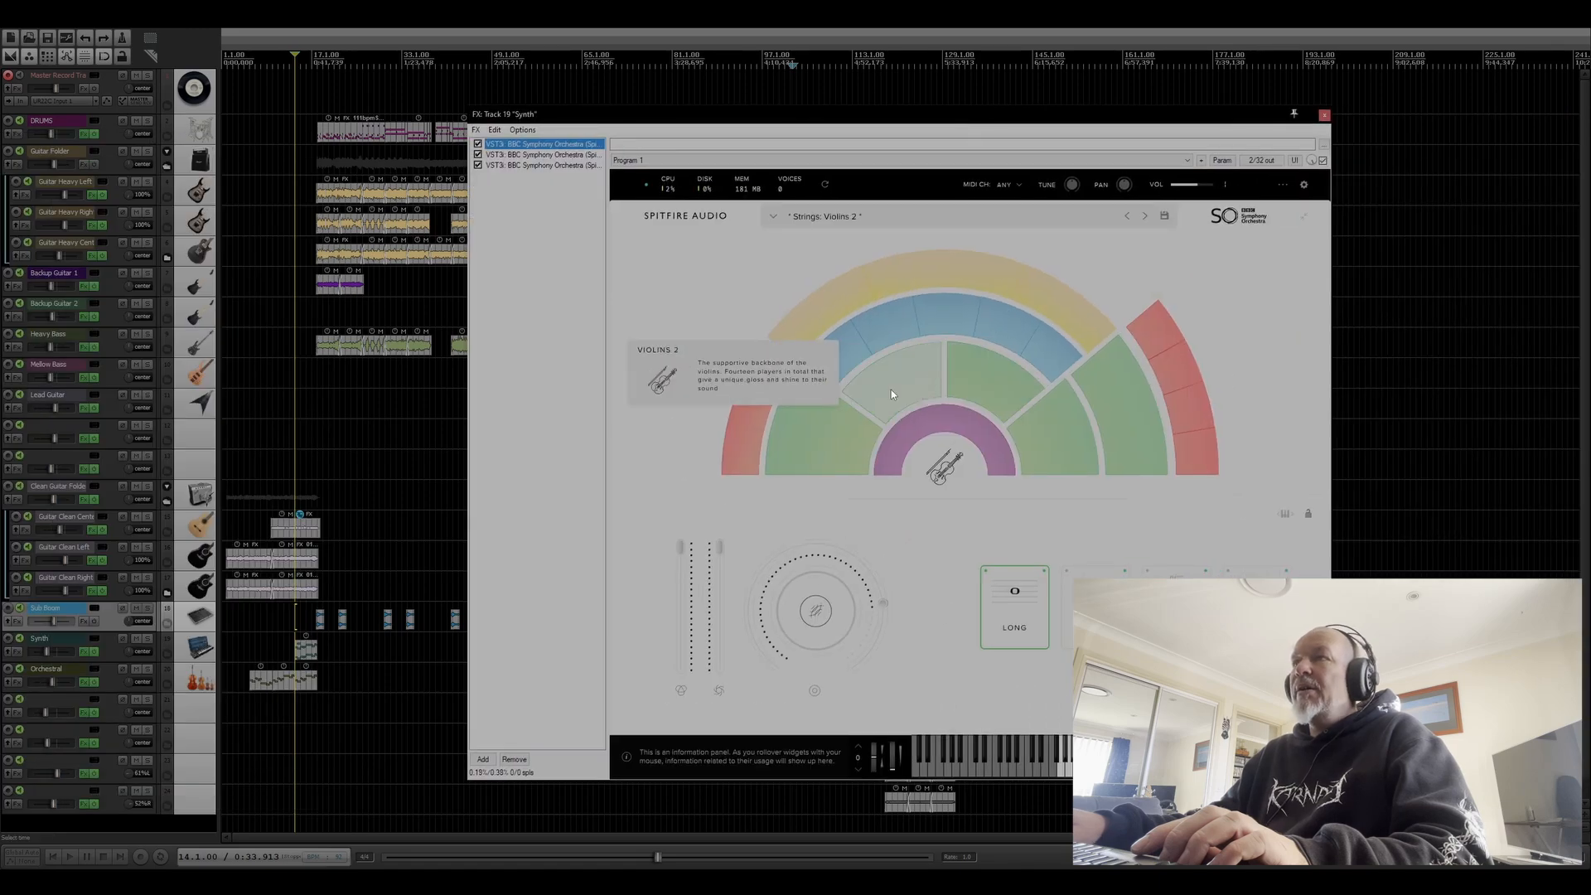
pyautogui.click(530, 155)
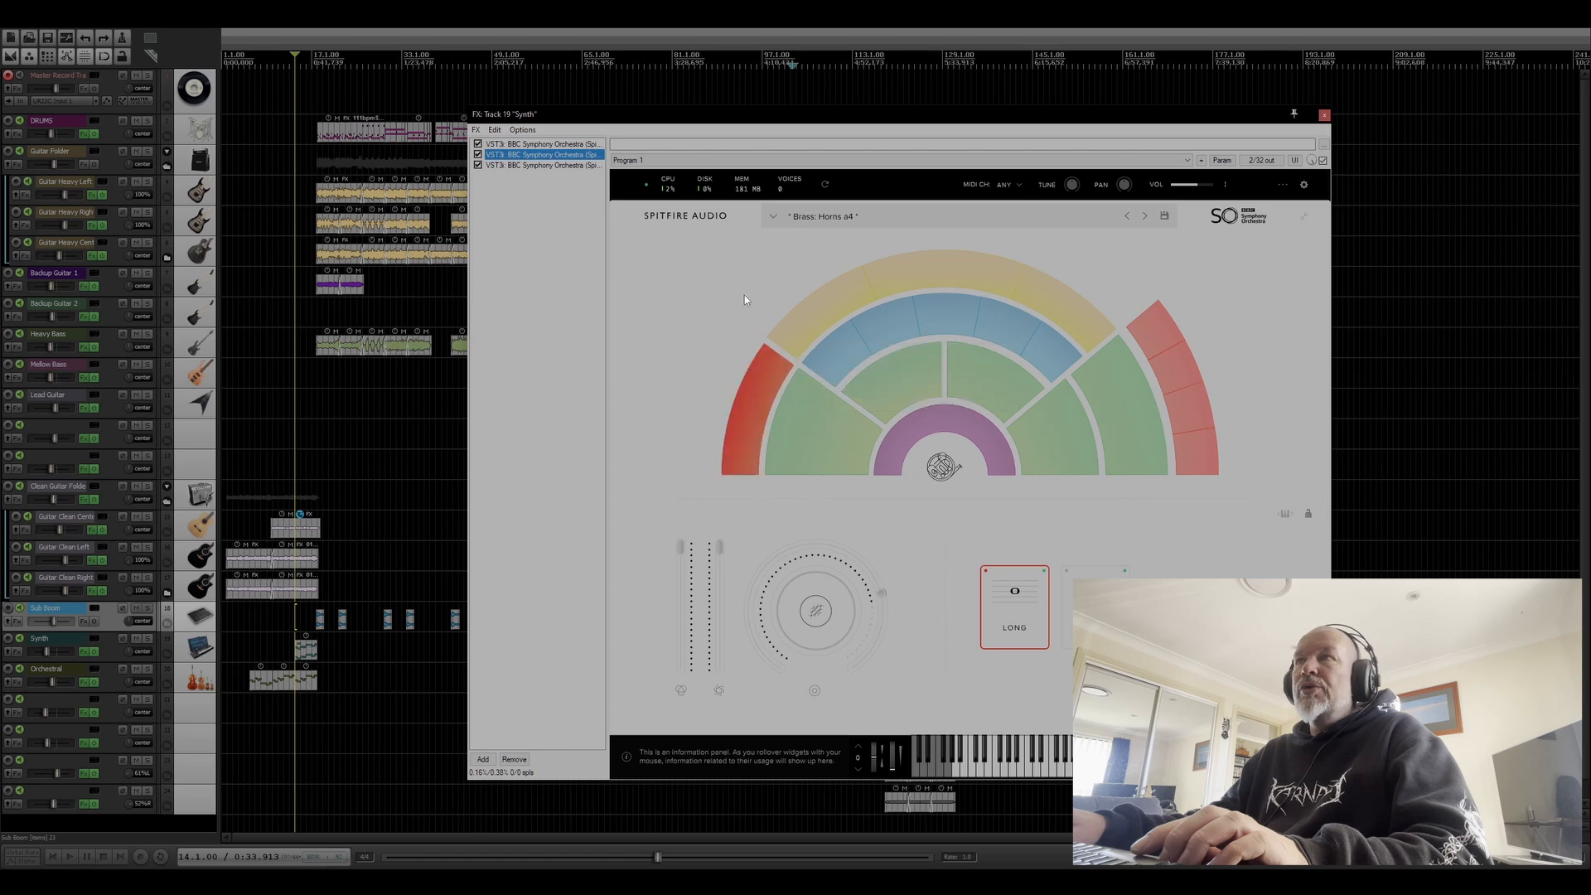
pyautogui.click(520, 166)
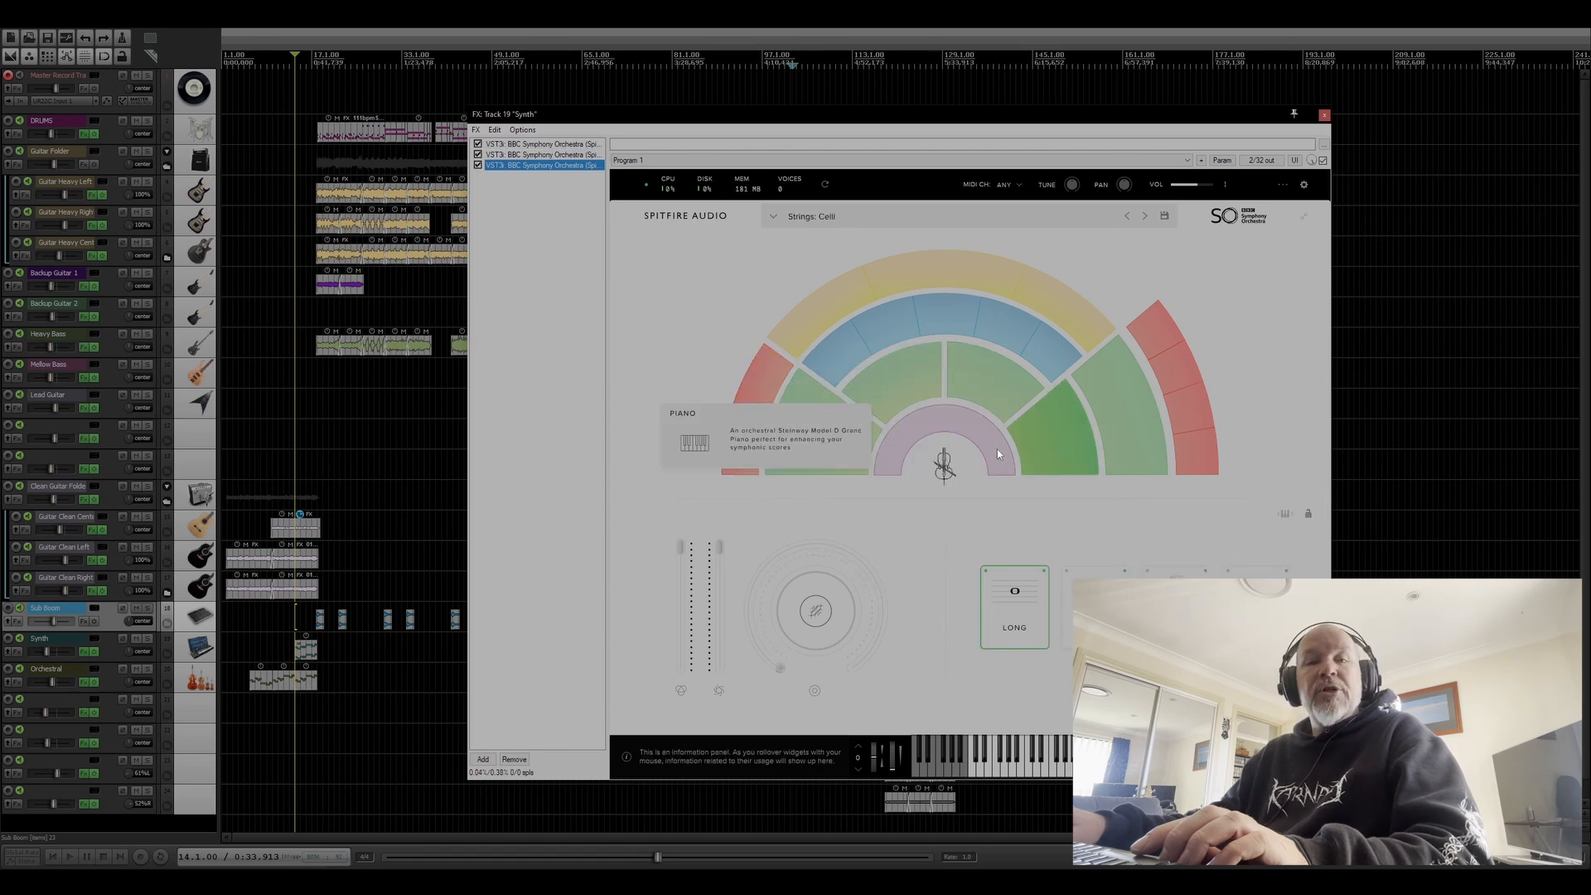
pyautogui.click(546, 145)
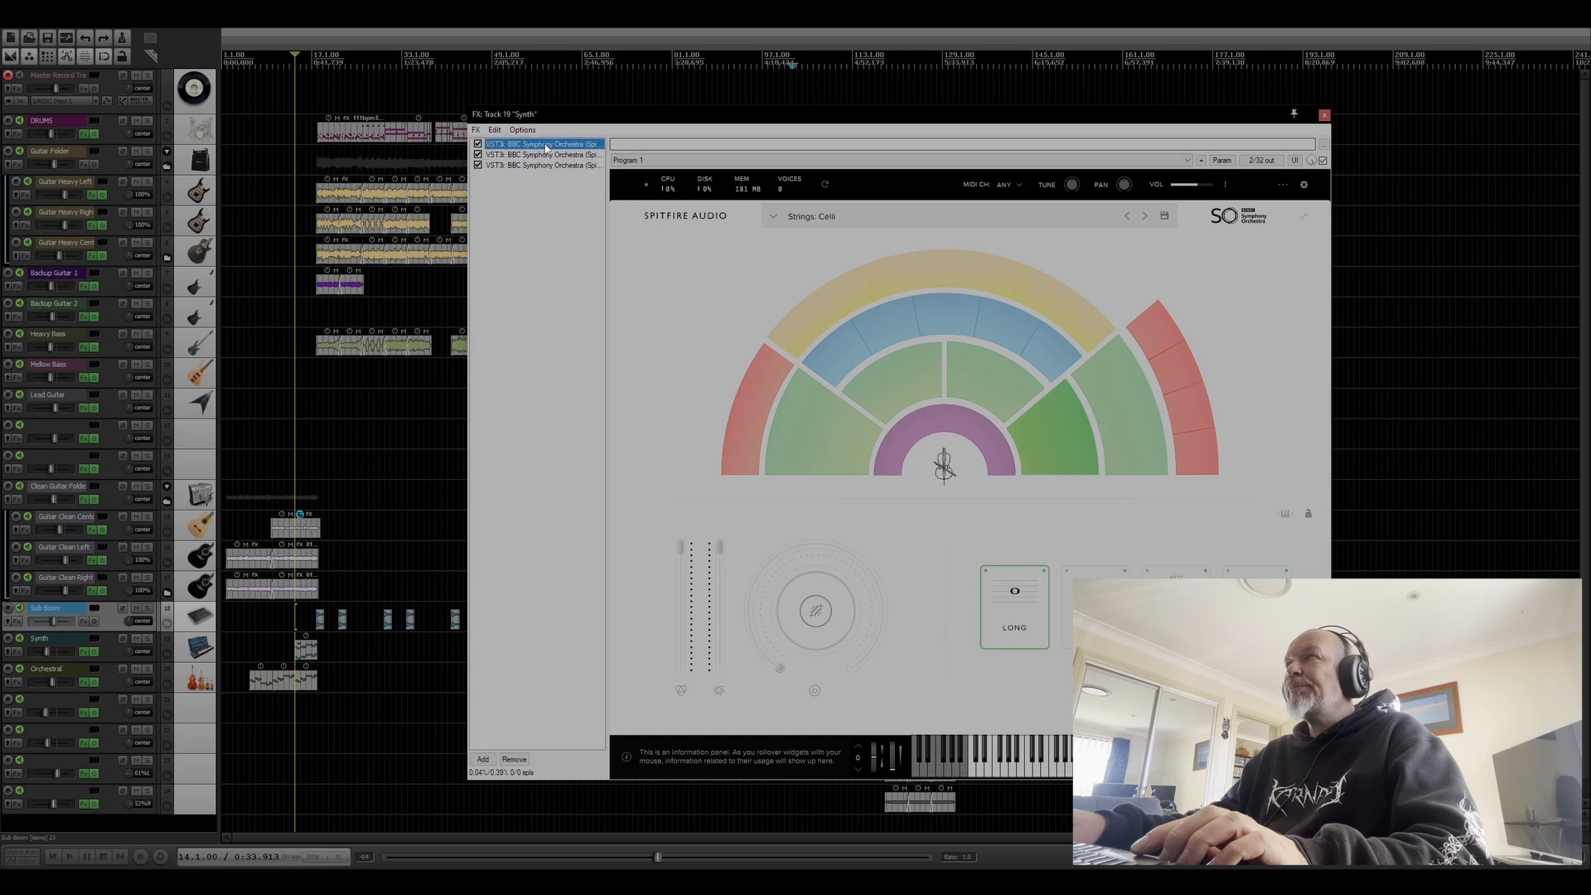
pyautogui.click(1325, 115)
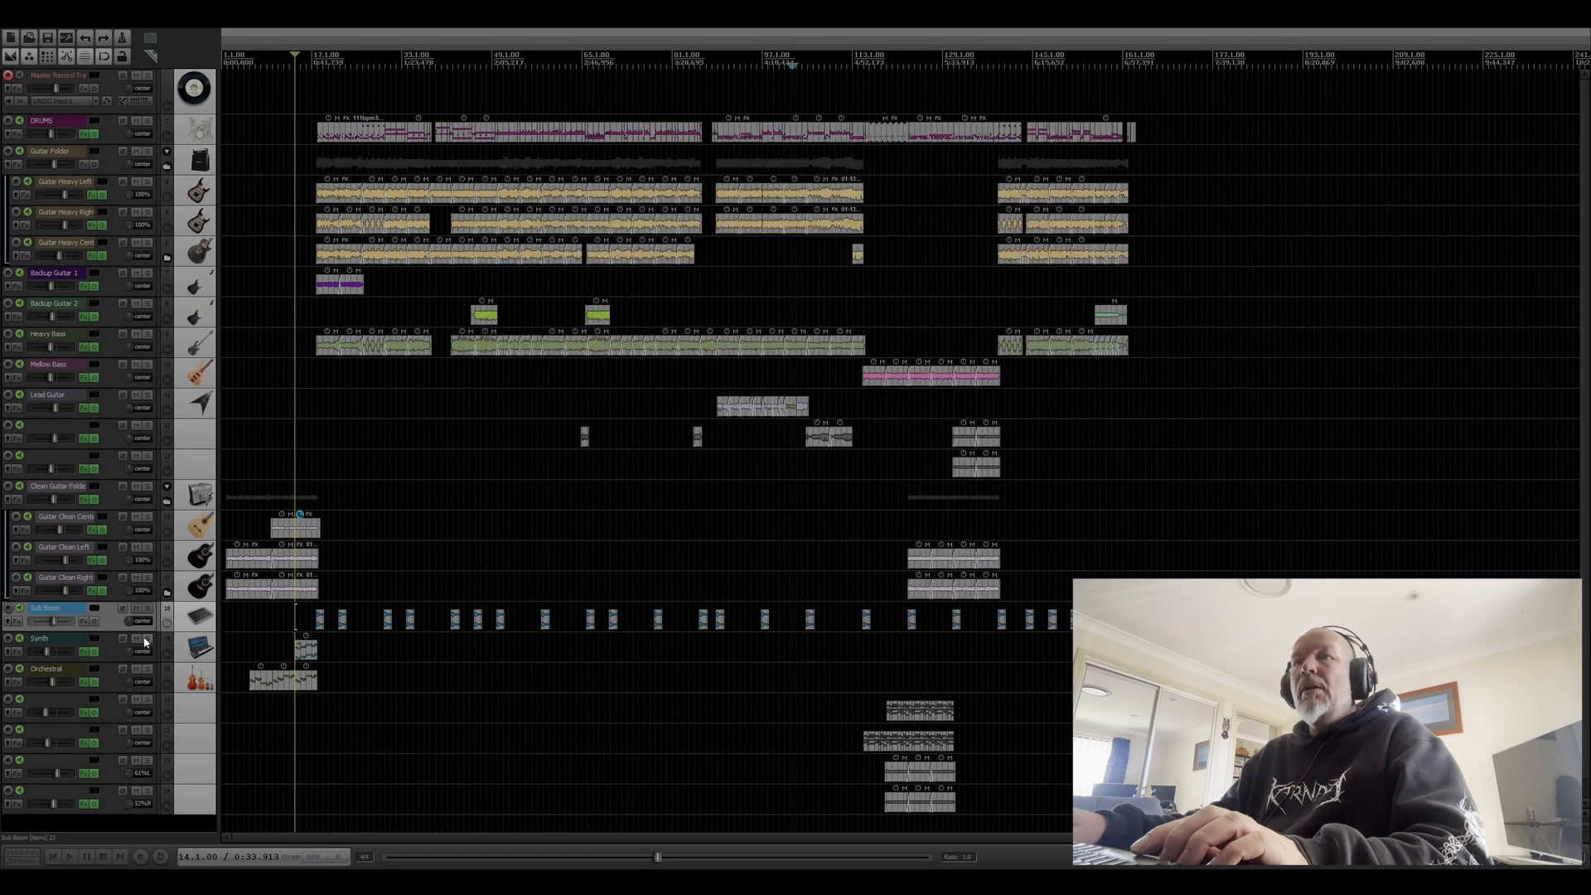
# Solo the Synth track, play it from bar 14, and unsolo it.
pyautogui.click(148, 639)
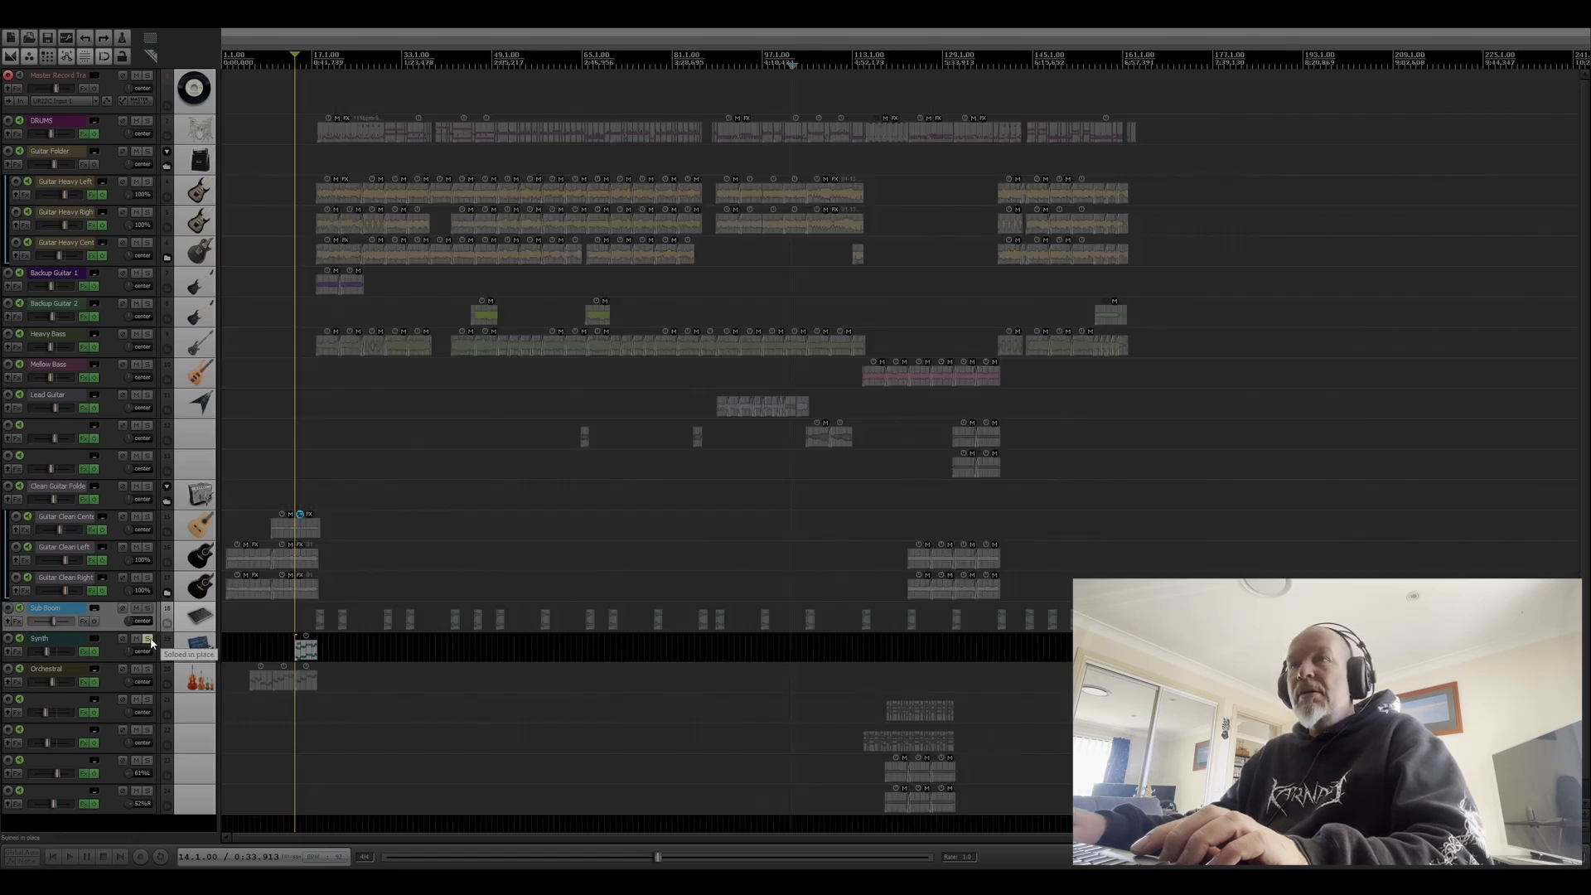
pyautogui.press('space')
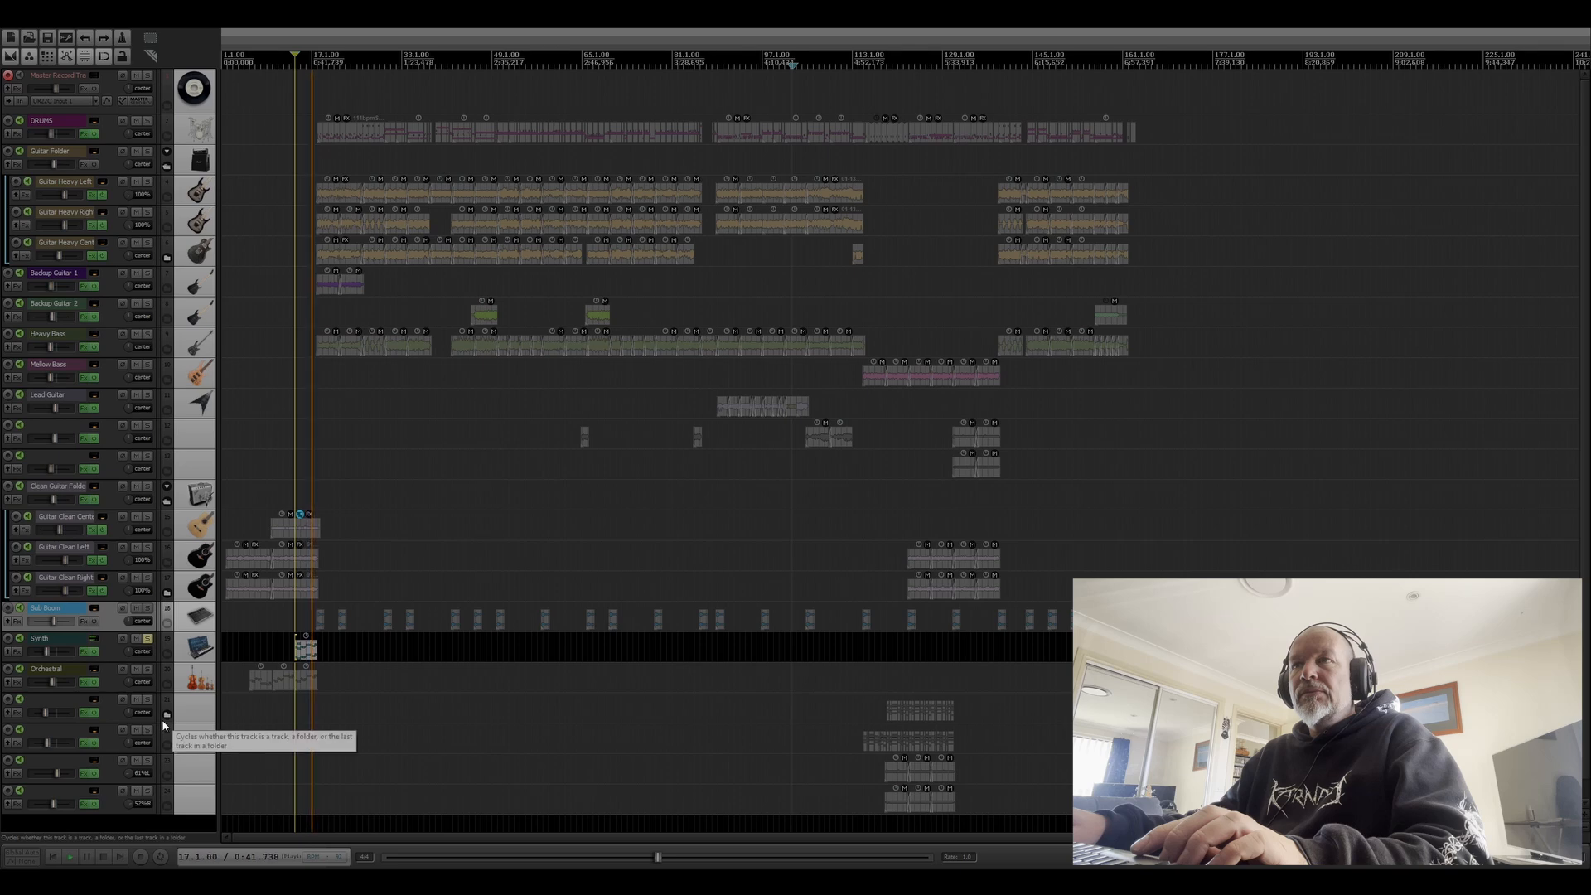
pyautogui.click(148, 639)
pyautogui.press('space')
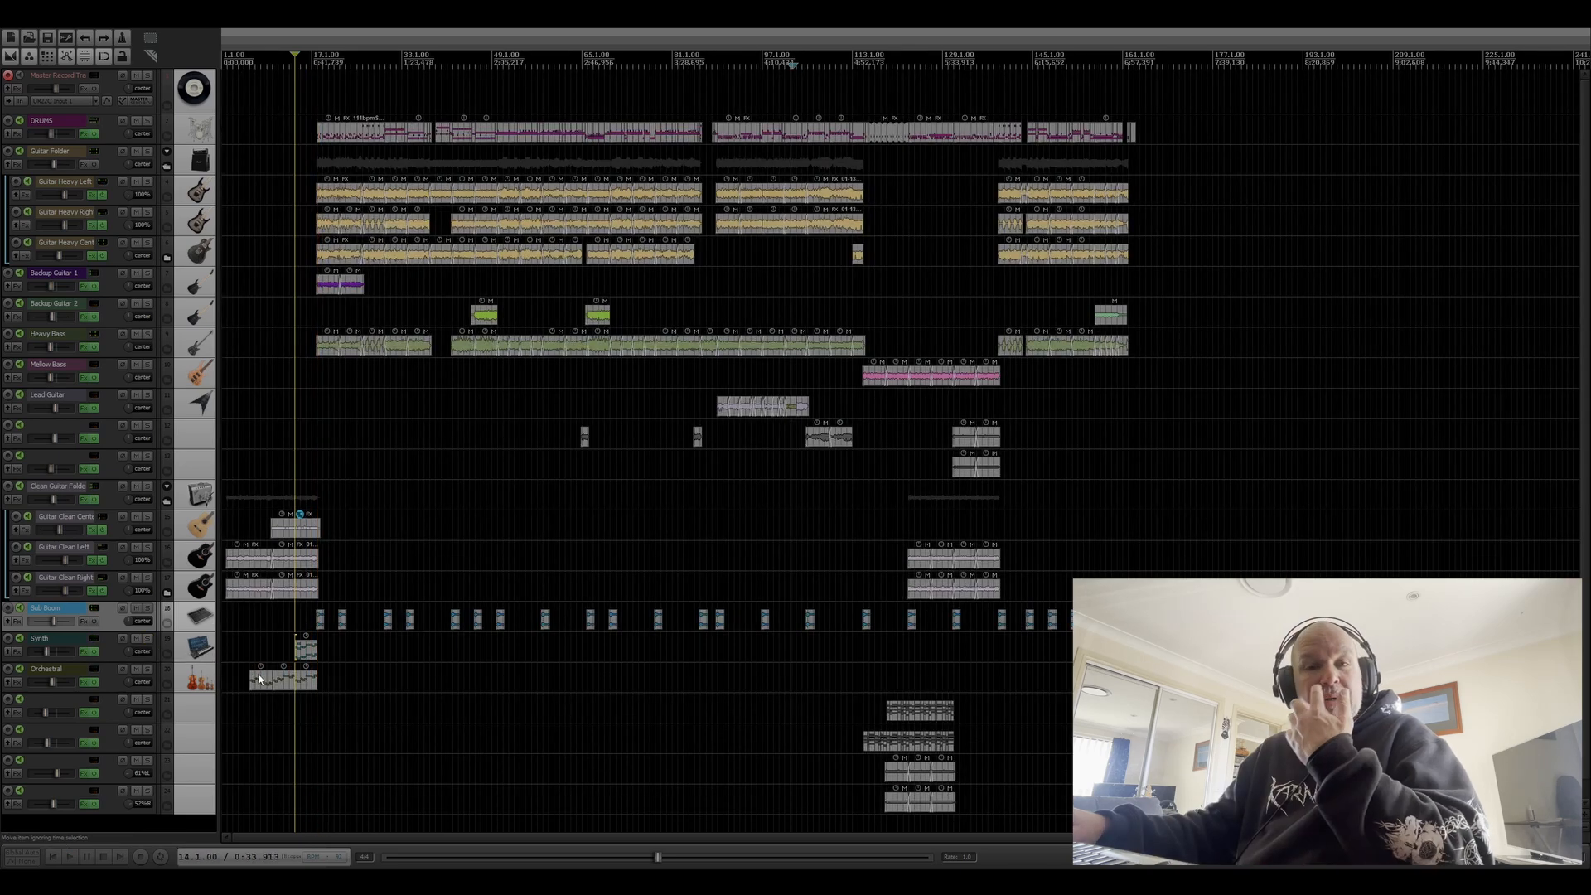
# Open the DRUMS track's Kontakt 7 instrument and examine its Gojira, Avenged Sevenfold and Krimh Drums Free kits.
pyautogui.click(87, 135)
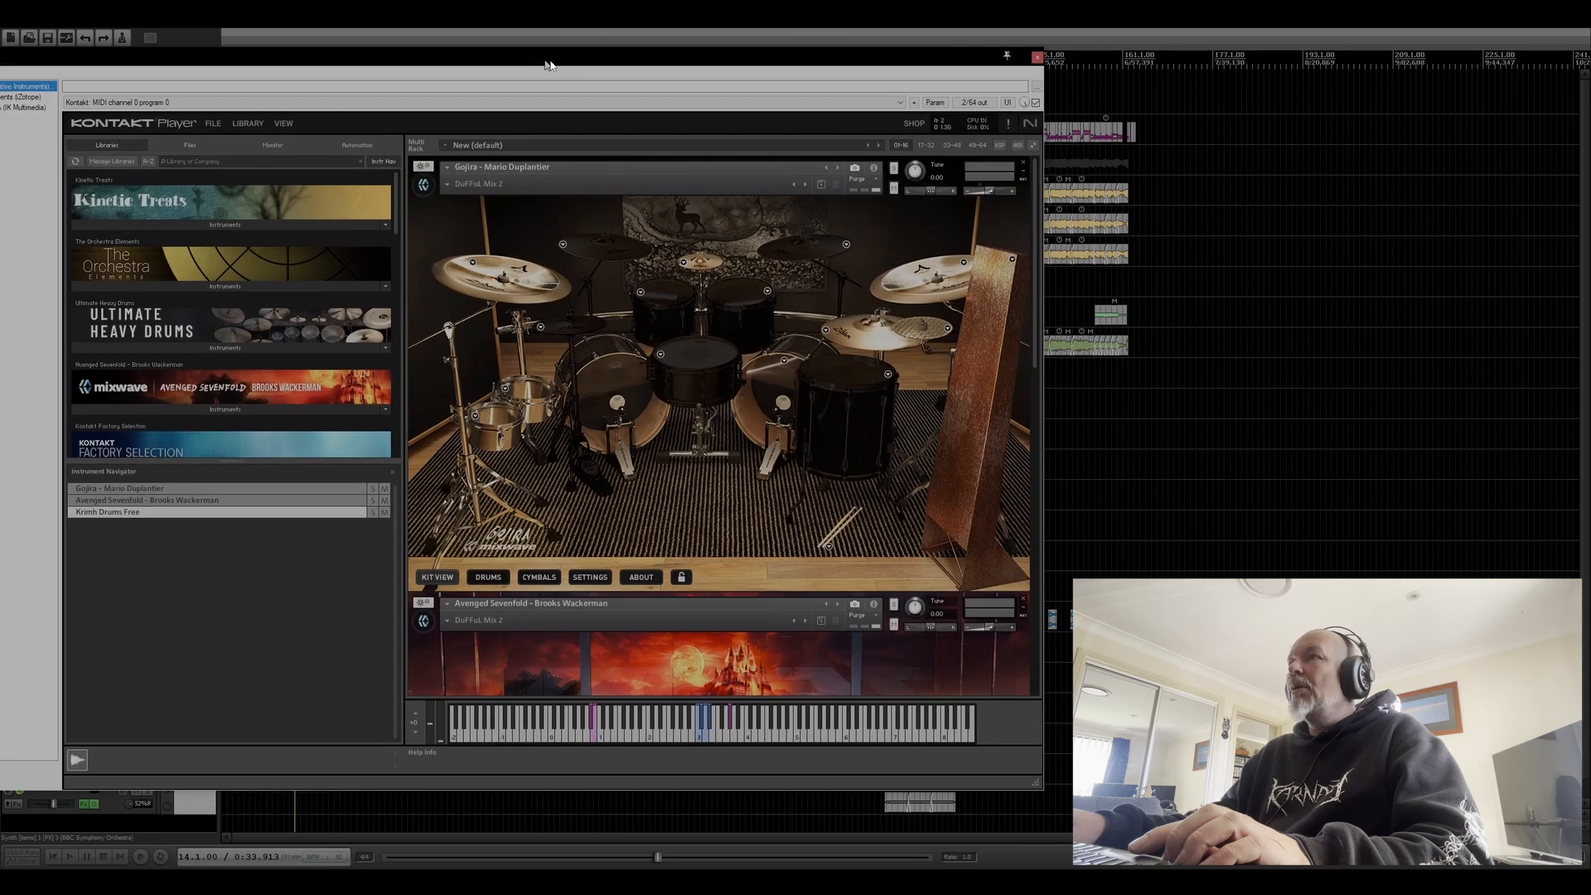
pyautogui.moveTo(547, 65); pyautogui.dragTo(764, 38)
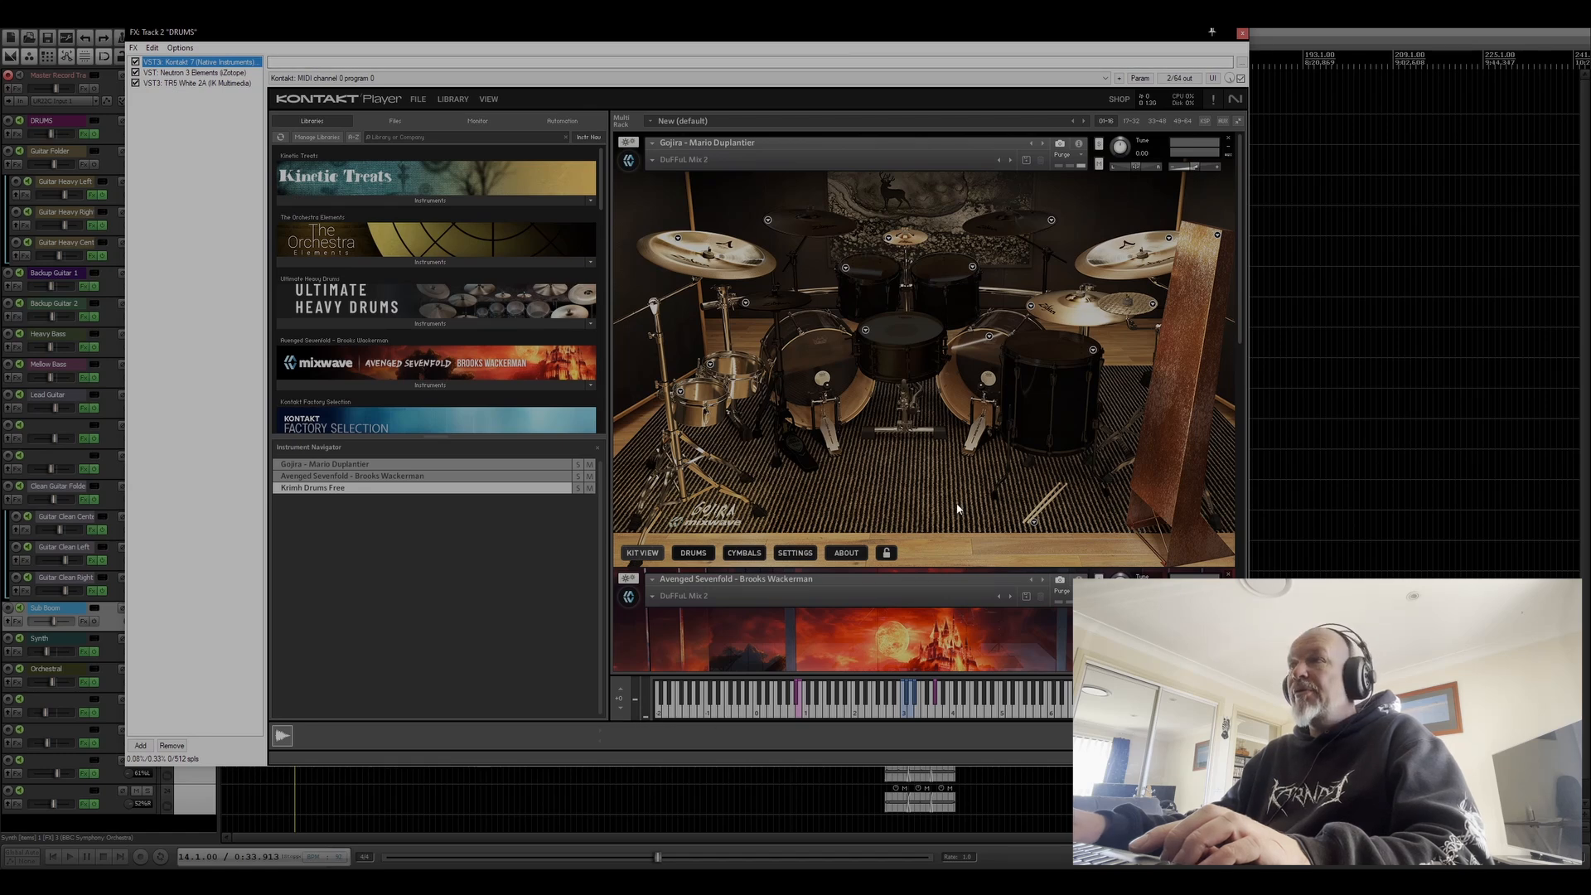
pyautogui.scroll(-5, 957, 509)
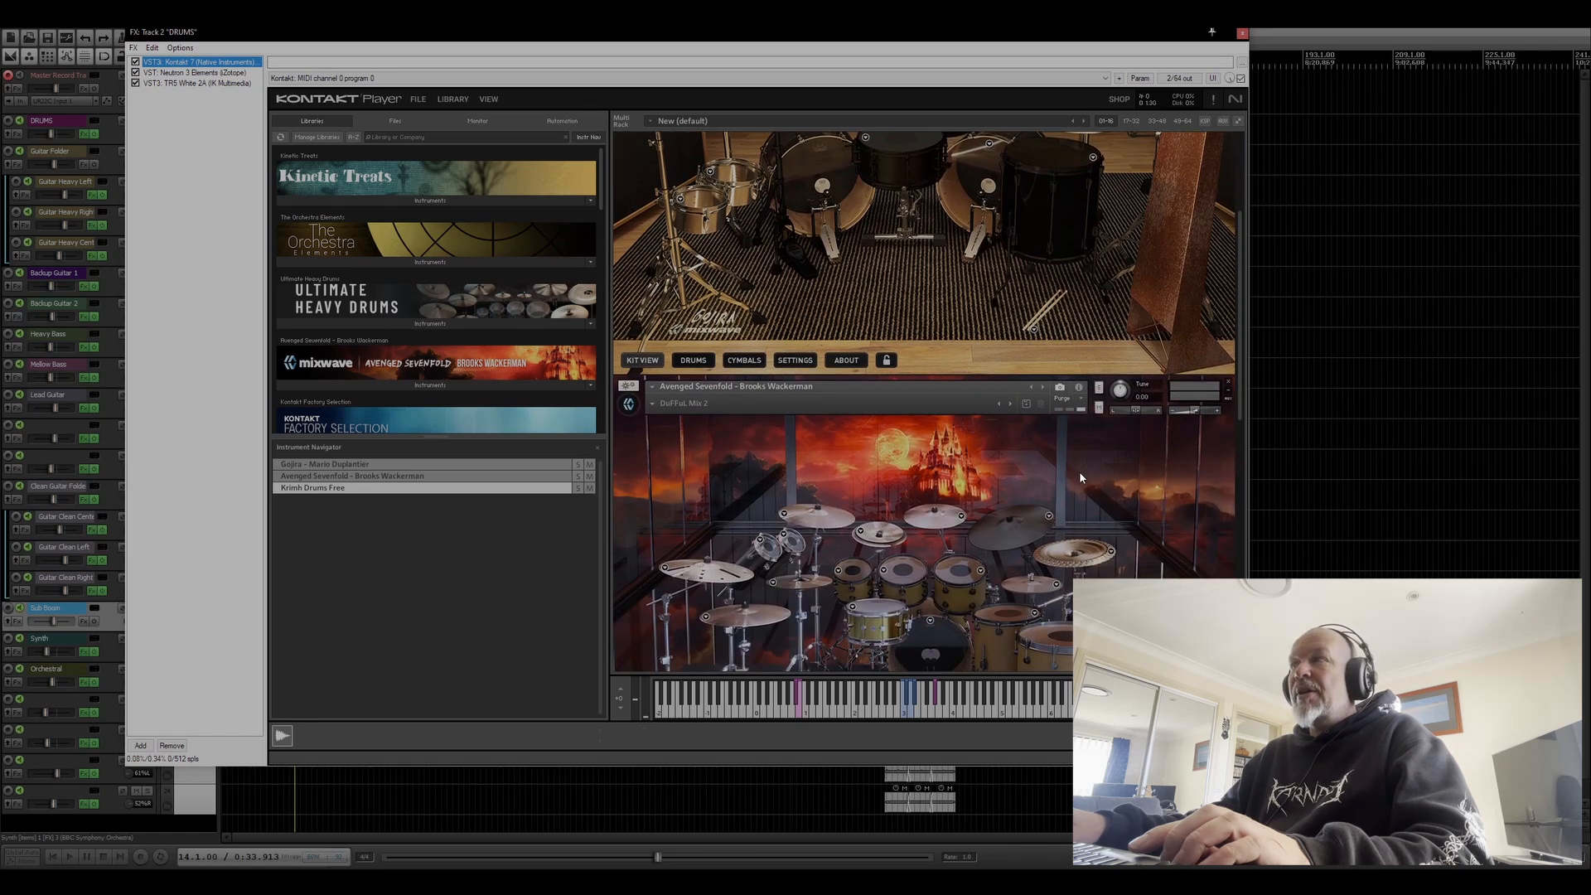
pyautogui.scroll(-3, 1080, 477)
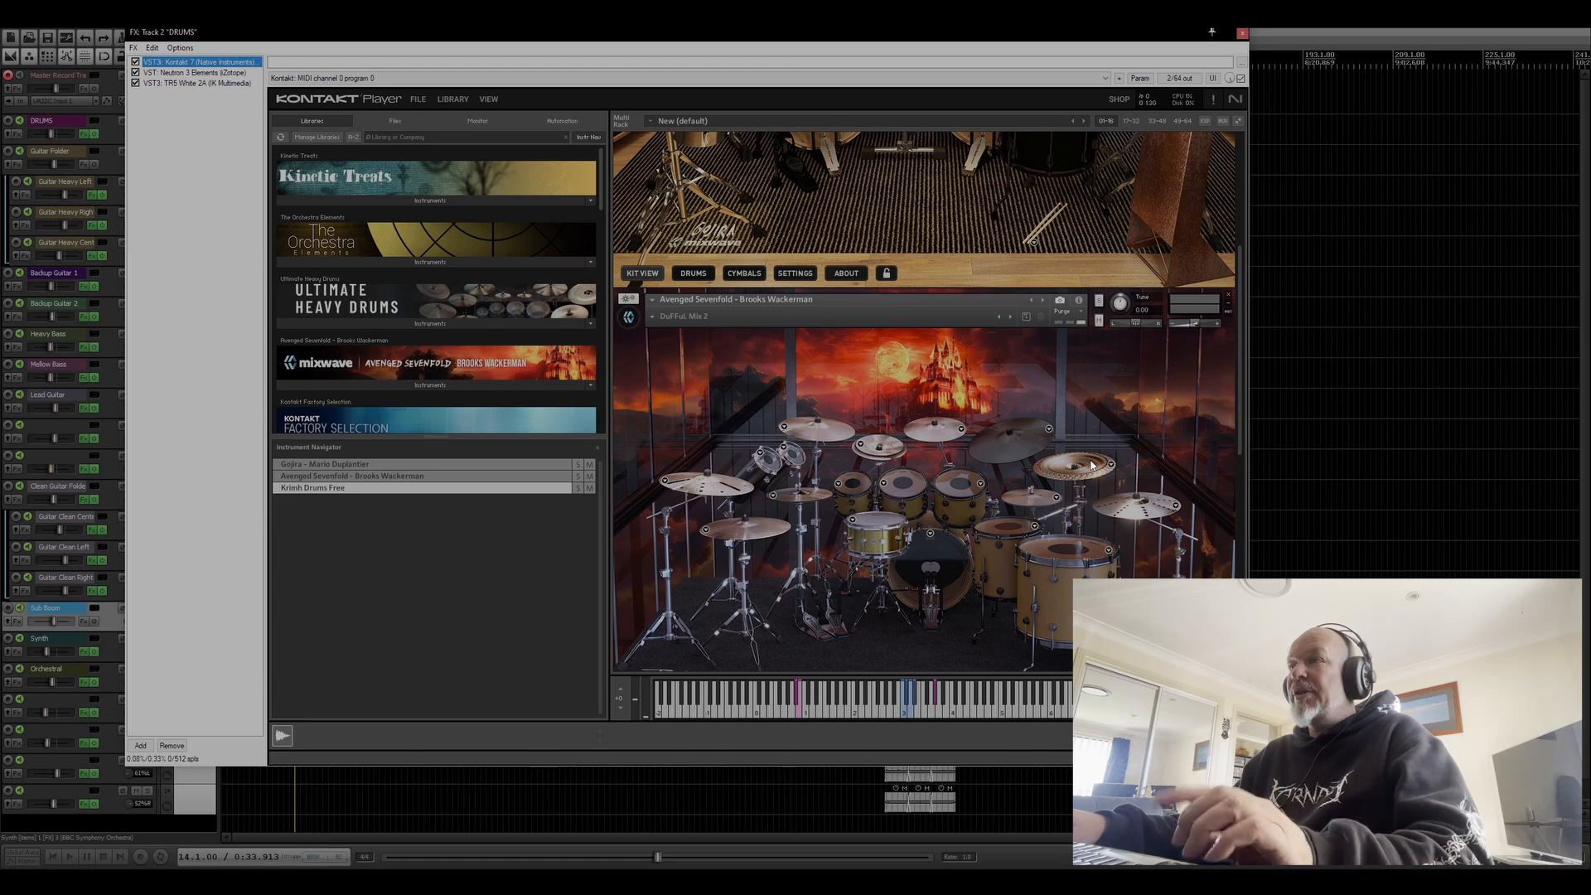
pyautogui.scroll(-3, 1091, 465)
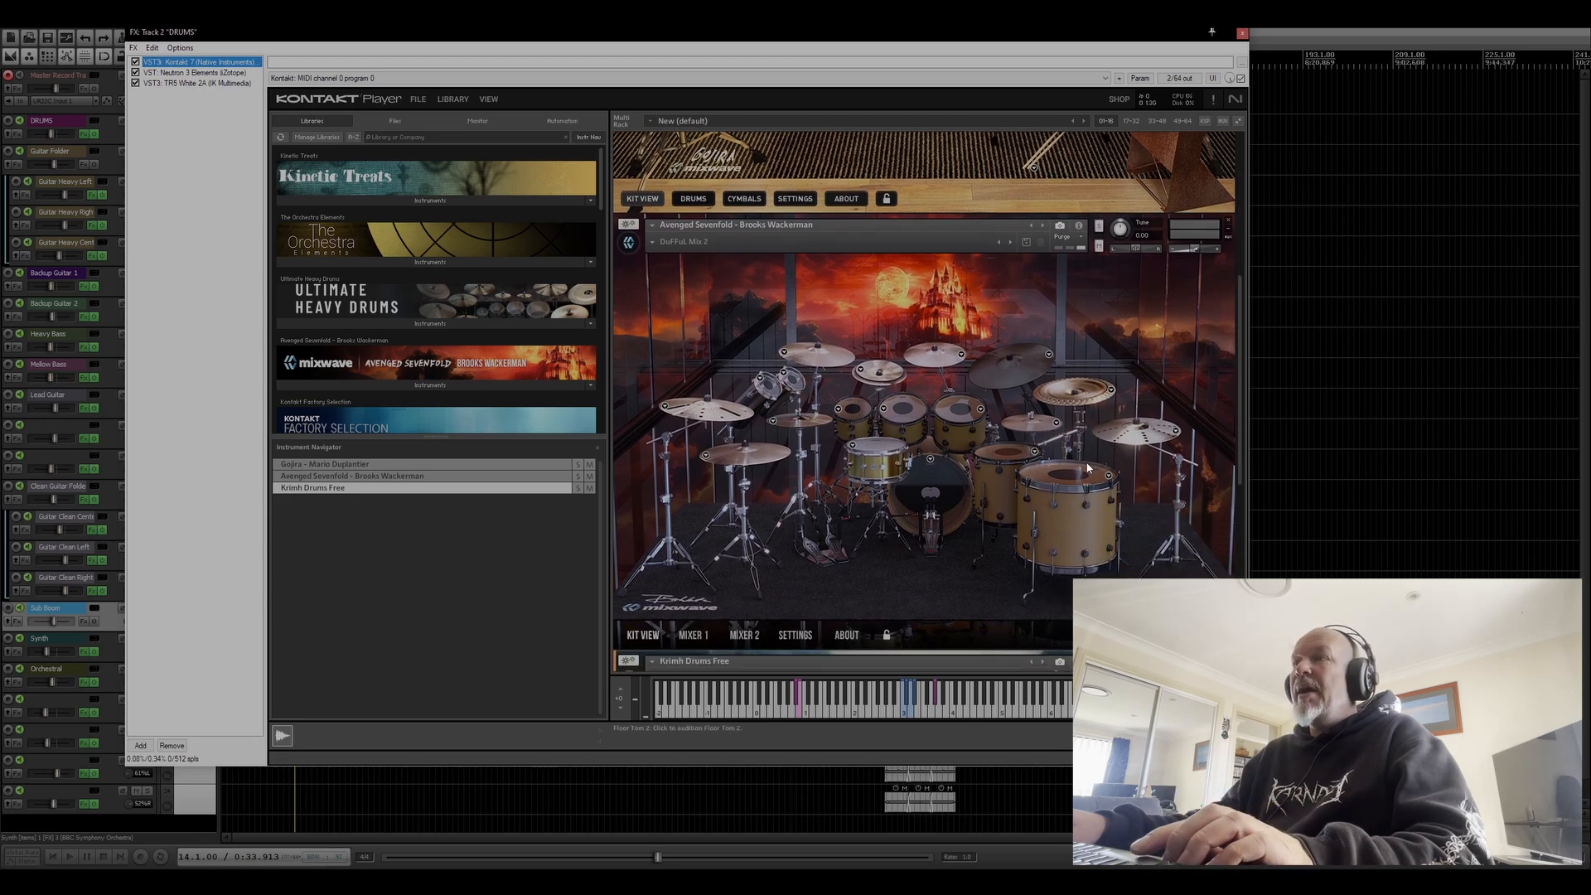
pyautogui.scroll(-10, 1088, 469)
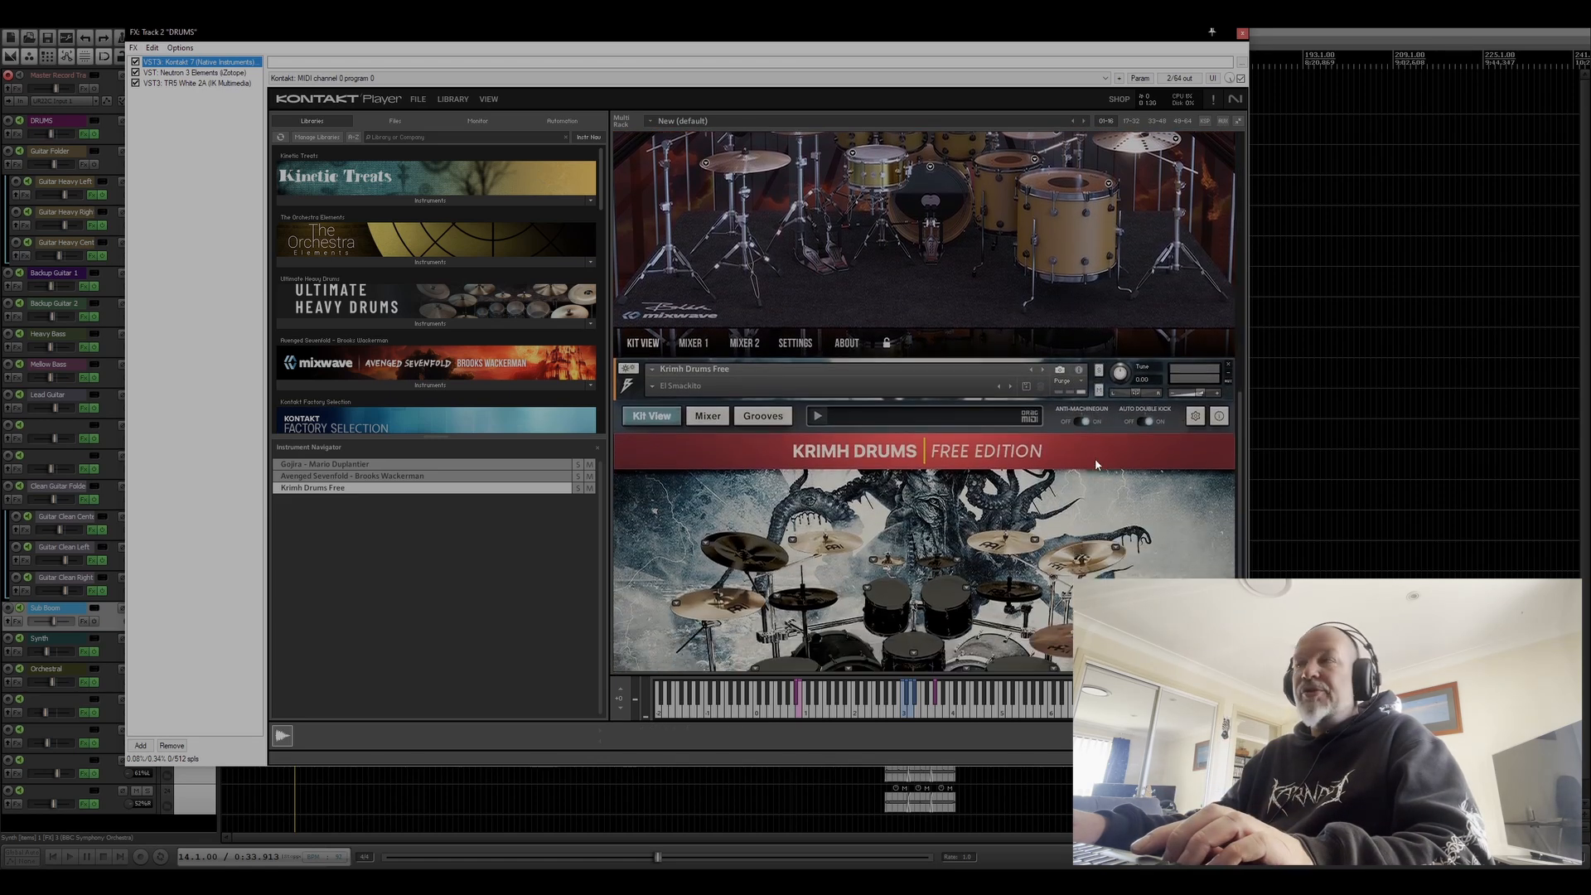
pyautogui.scroll(-4, 1096, 460)
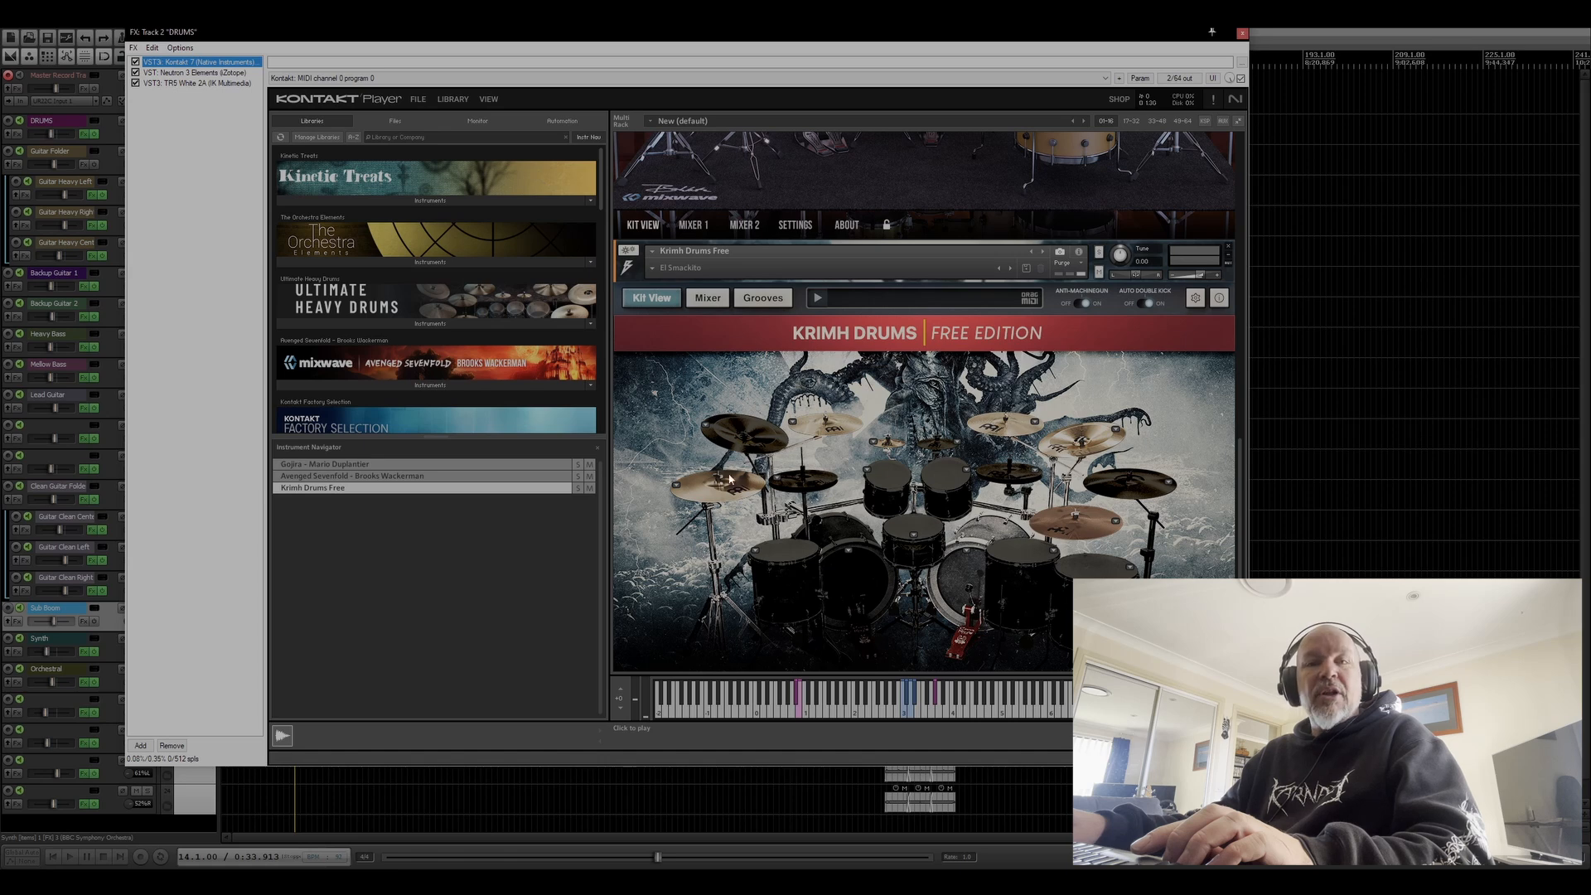
# Audition several crash and other cymbals on both sides of the Krimh Drums Free kit.
pyautogui.click(739, 491)
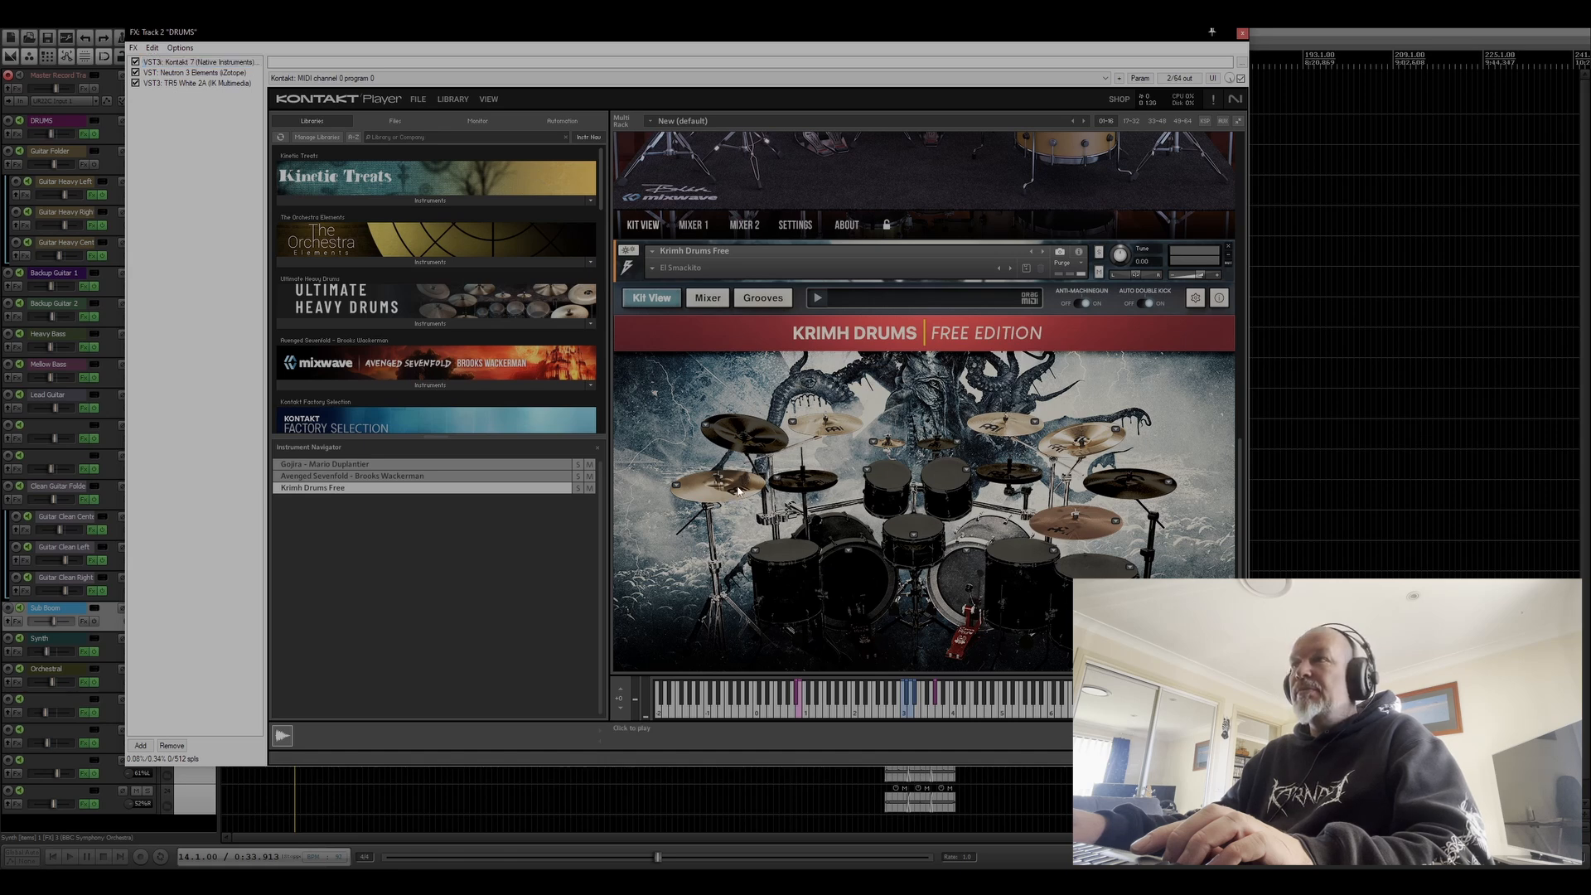
pyautogui.click(835, 431)
pyautogui.click(1074, 437)
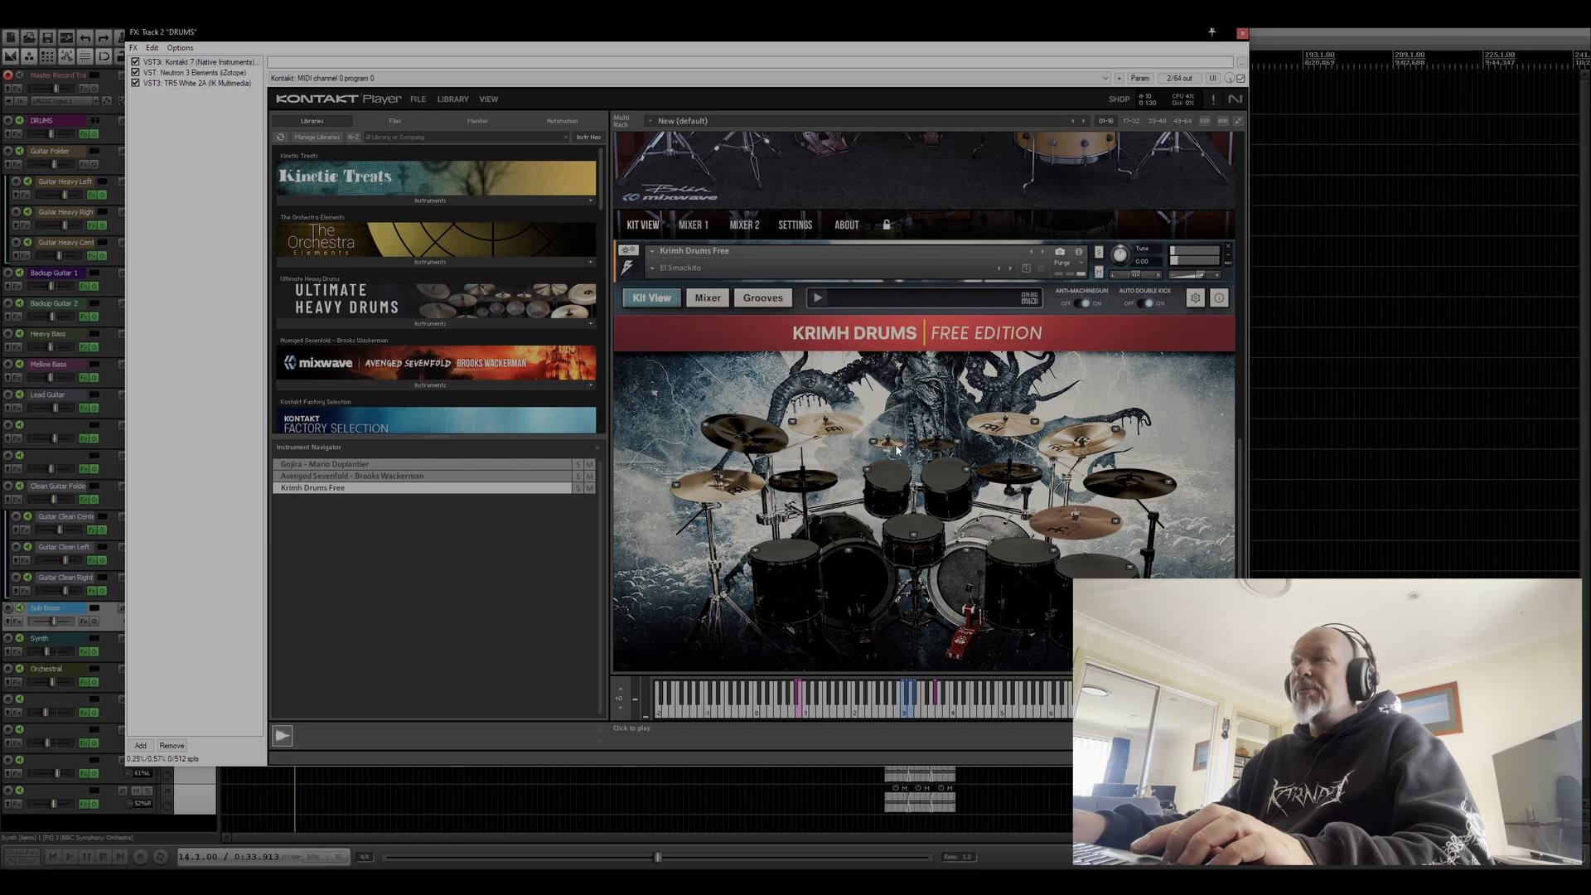
pyautogui.scroll(1, 897, 450)
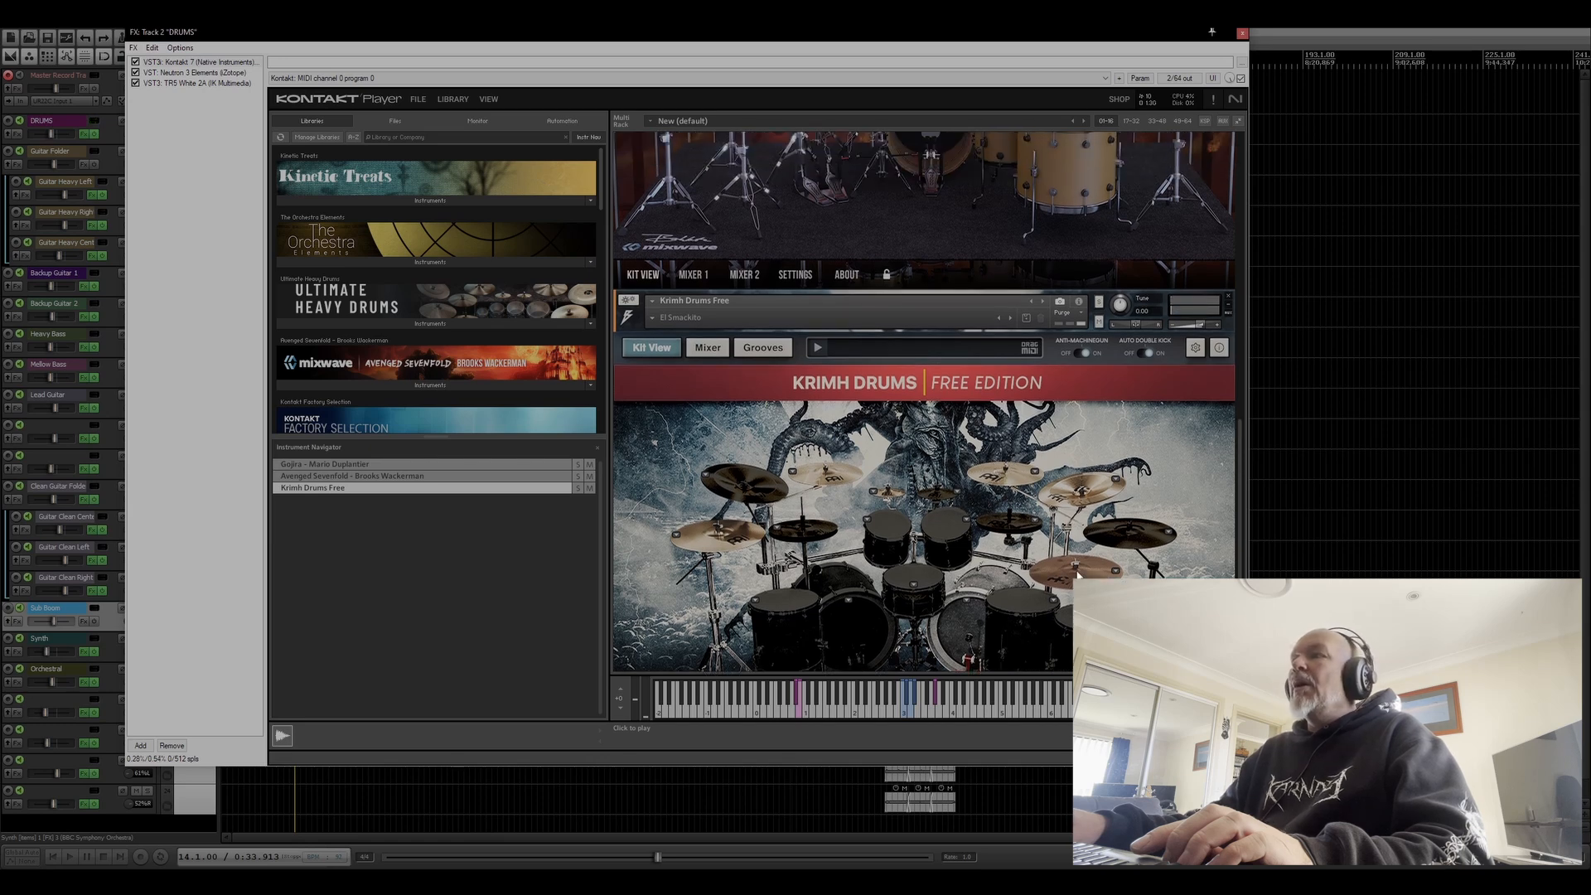
pyautogui.click(1076, 572)
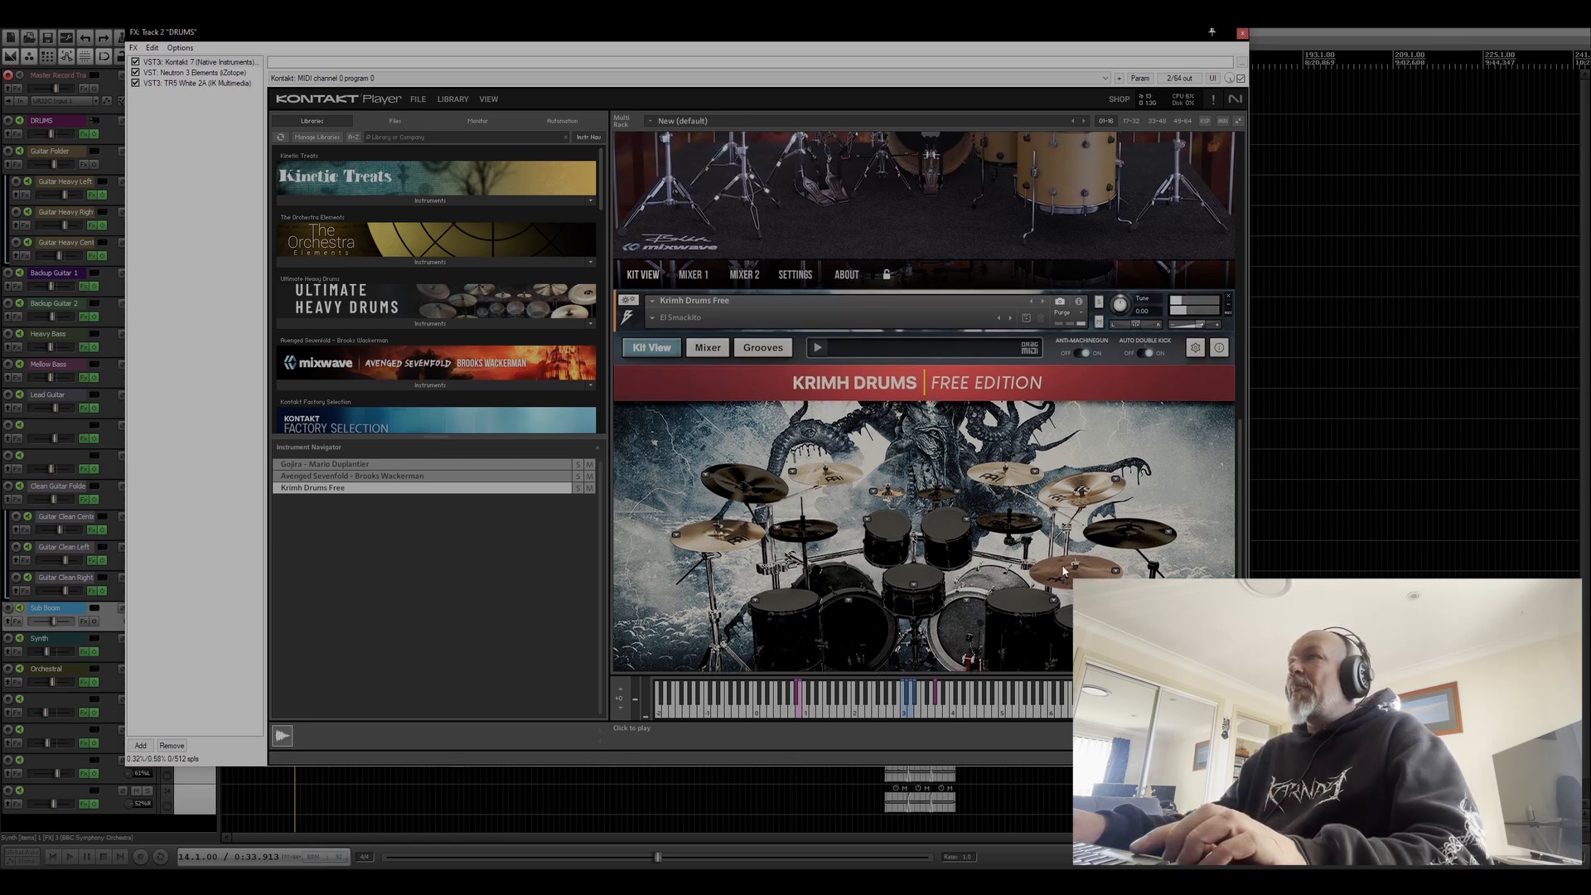
# Return to the Gojira kit and audition its two kick drums.
pyautogui.scroll(6, 1064, 570)
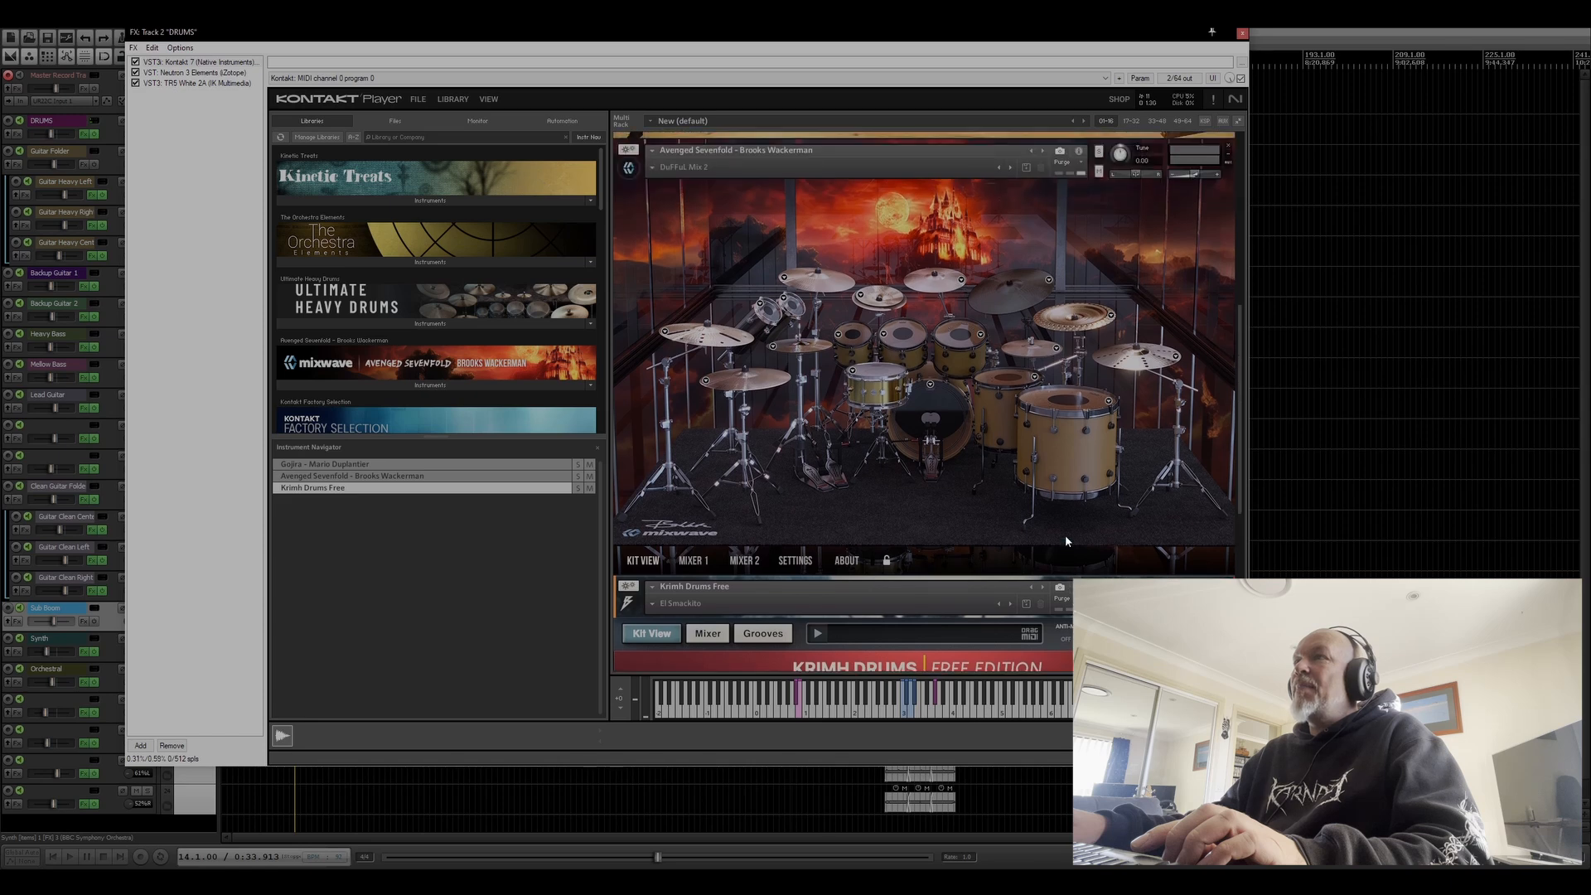
pyautogui.scroll(8, 1066, 539)
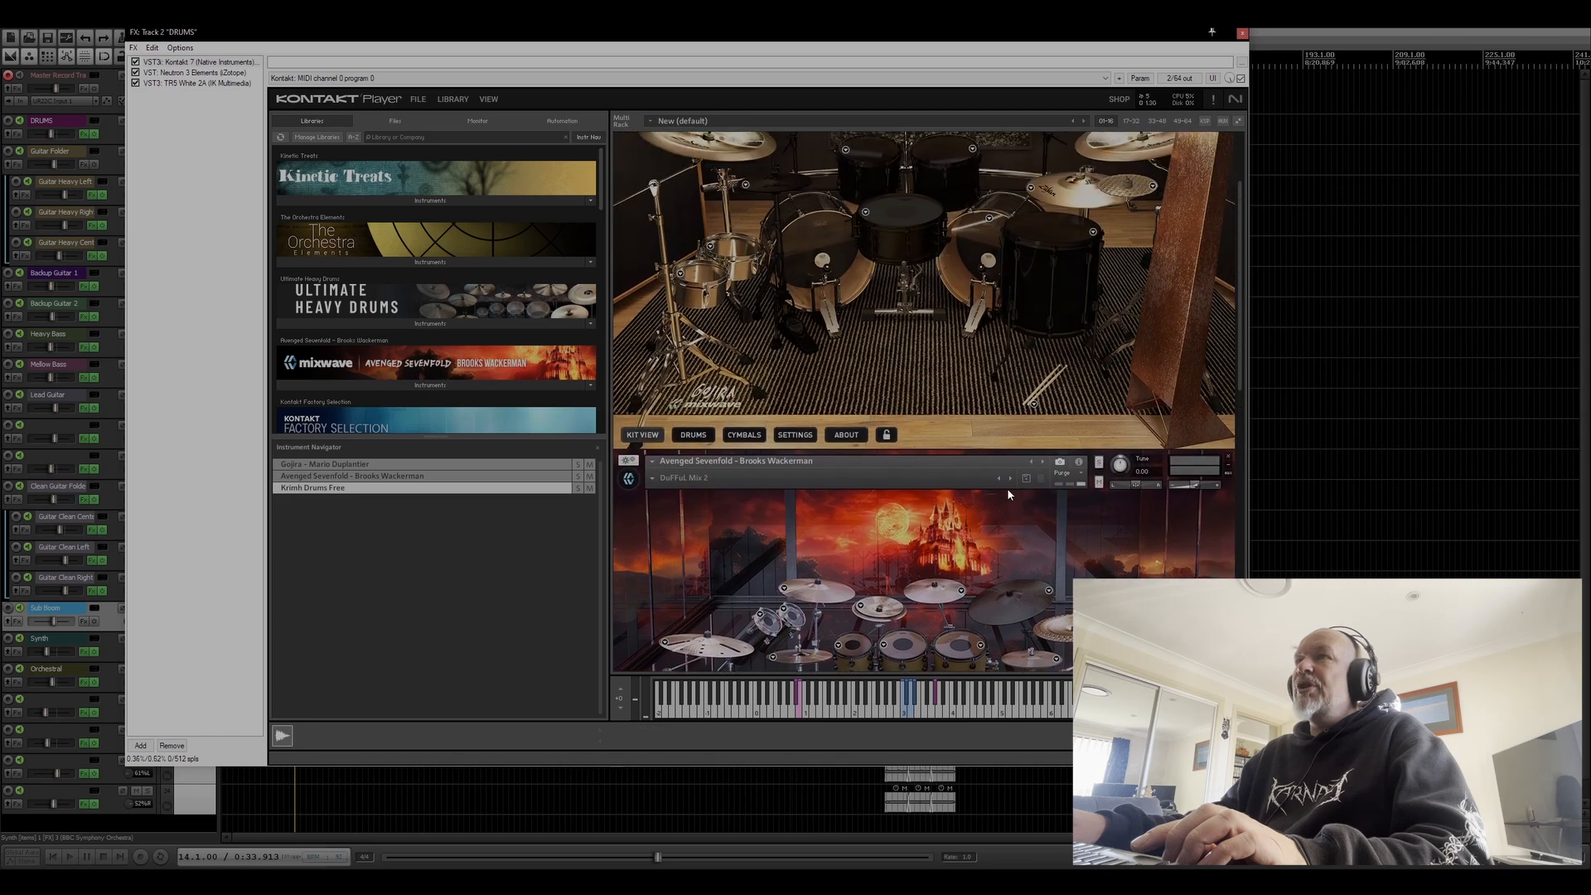
pyautogui.scroll(3, 1009, 495)
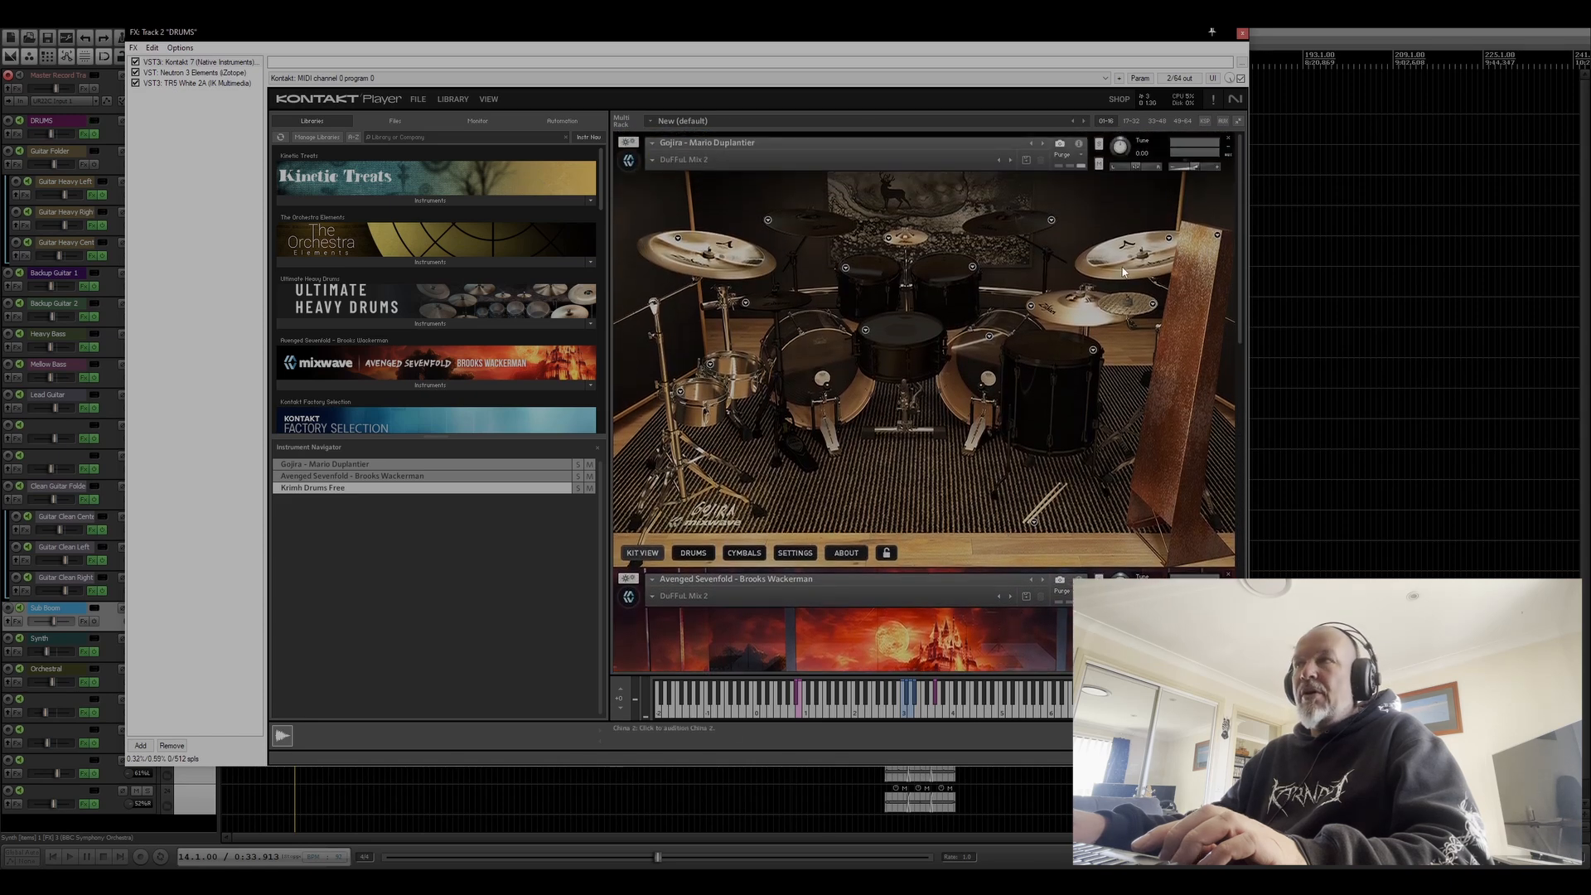
pyautogui.click(824, 380)
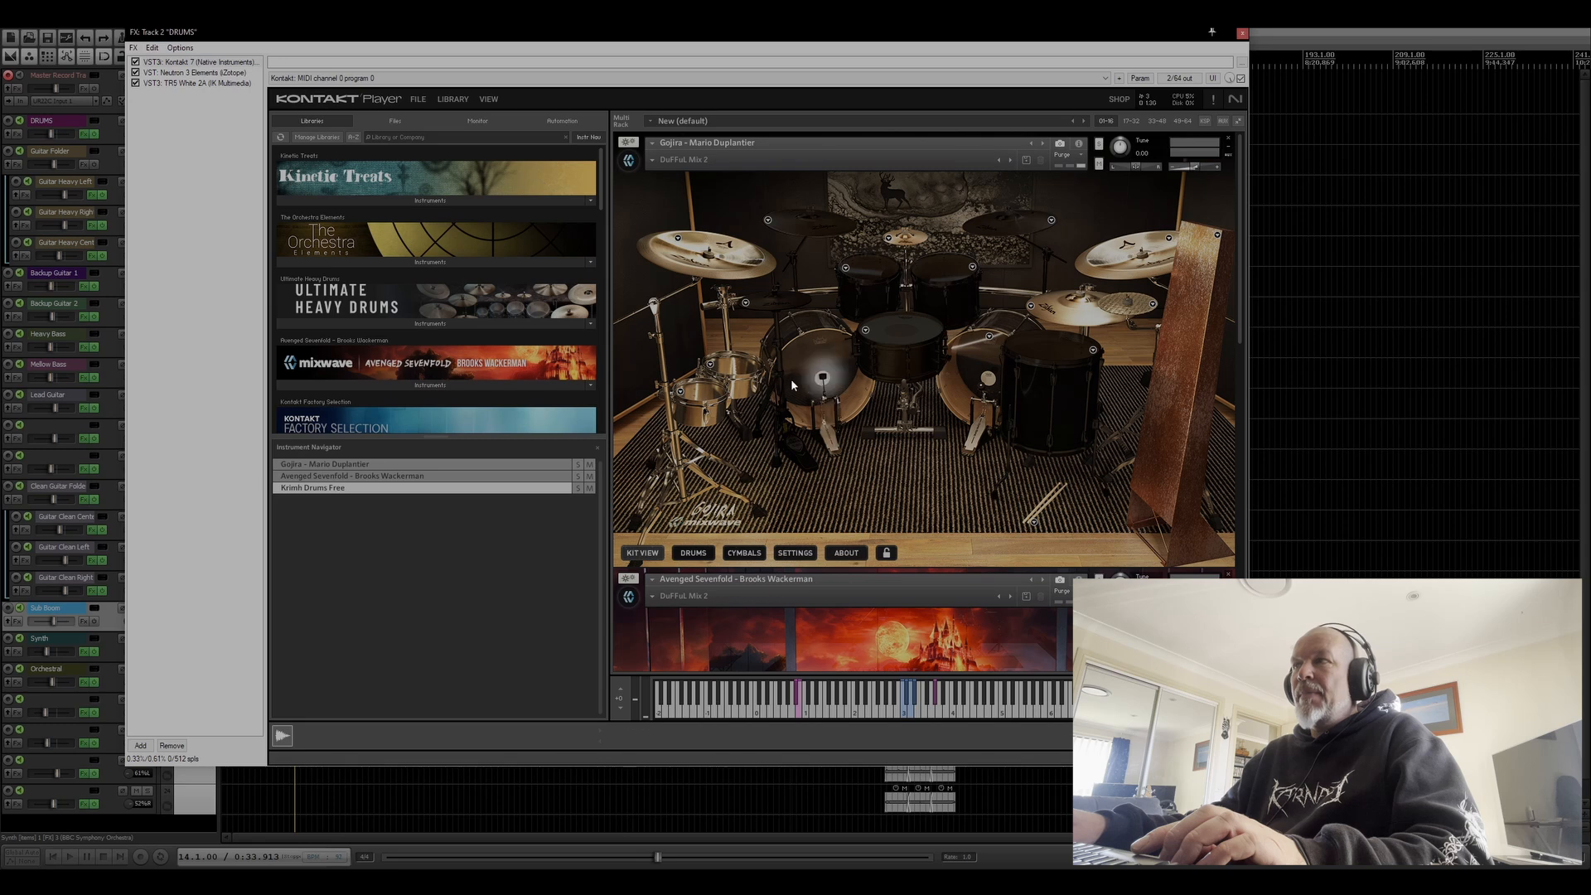
pyautogui.click(969, 394)
# Audition the kick drum of the Avenged Sevenfold kit and return to the Gojira kit.
pyautogui.scroll(-6, 968, 388)
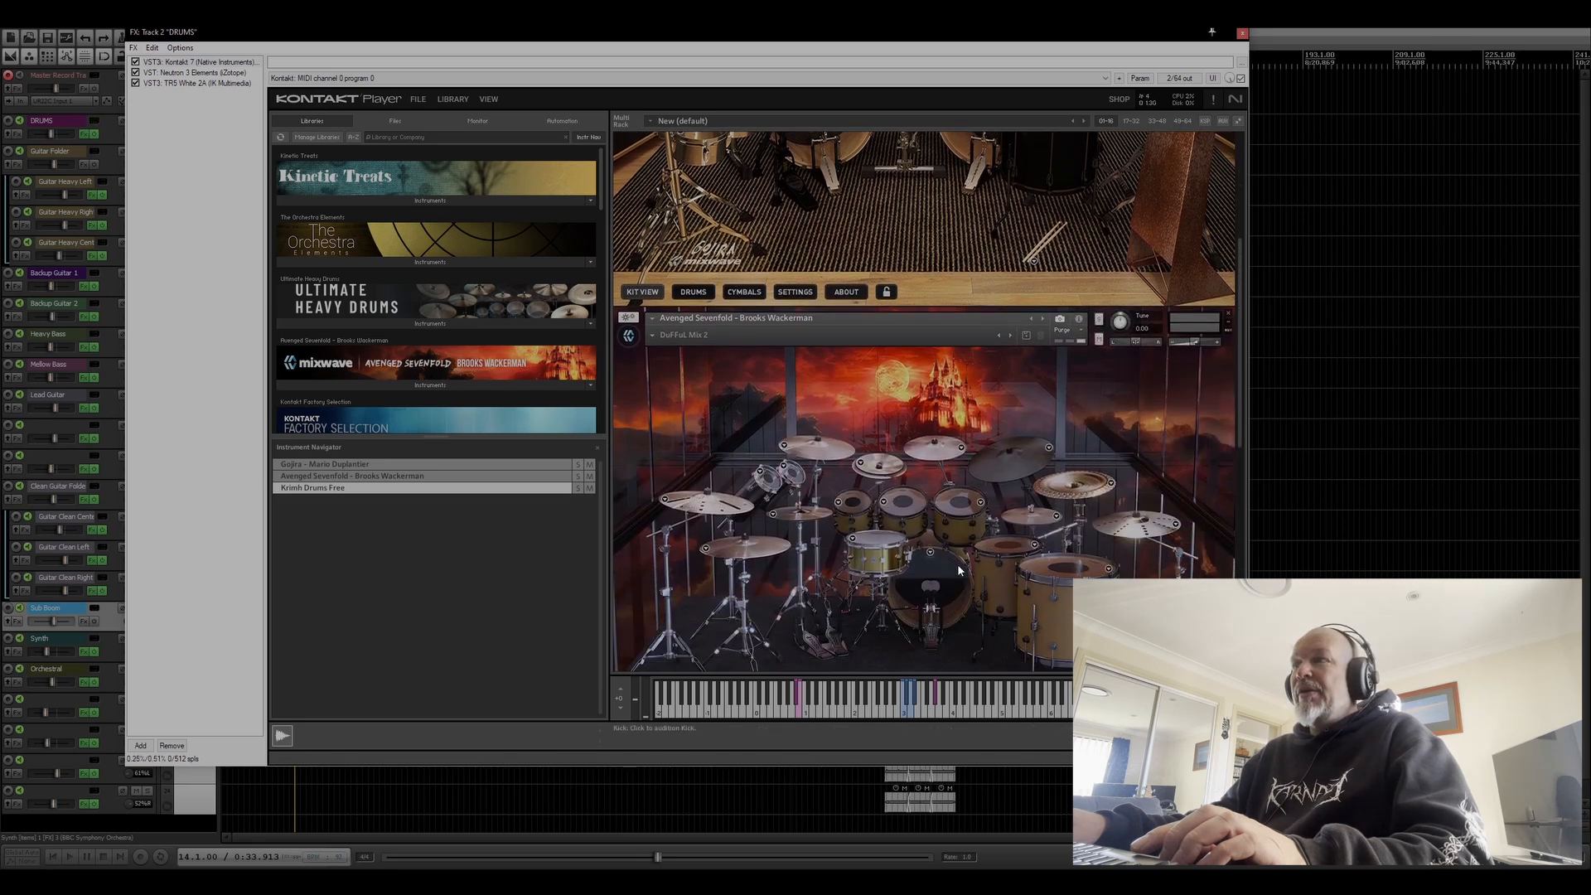
pyautogui.scroll(-1, 944, 574)
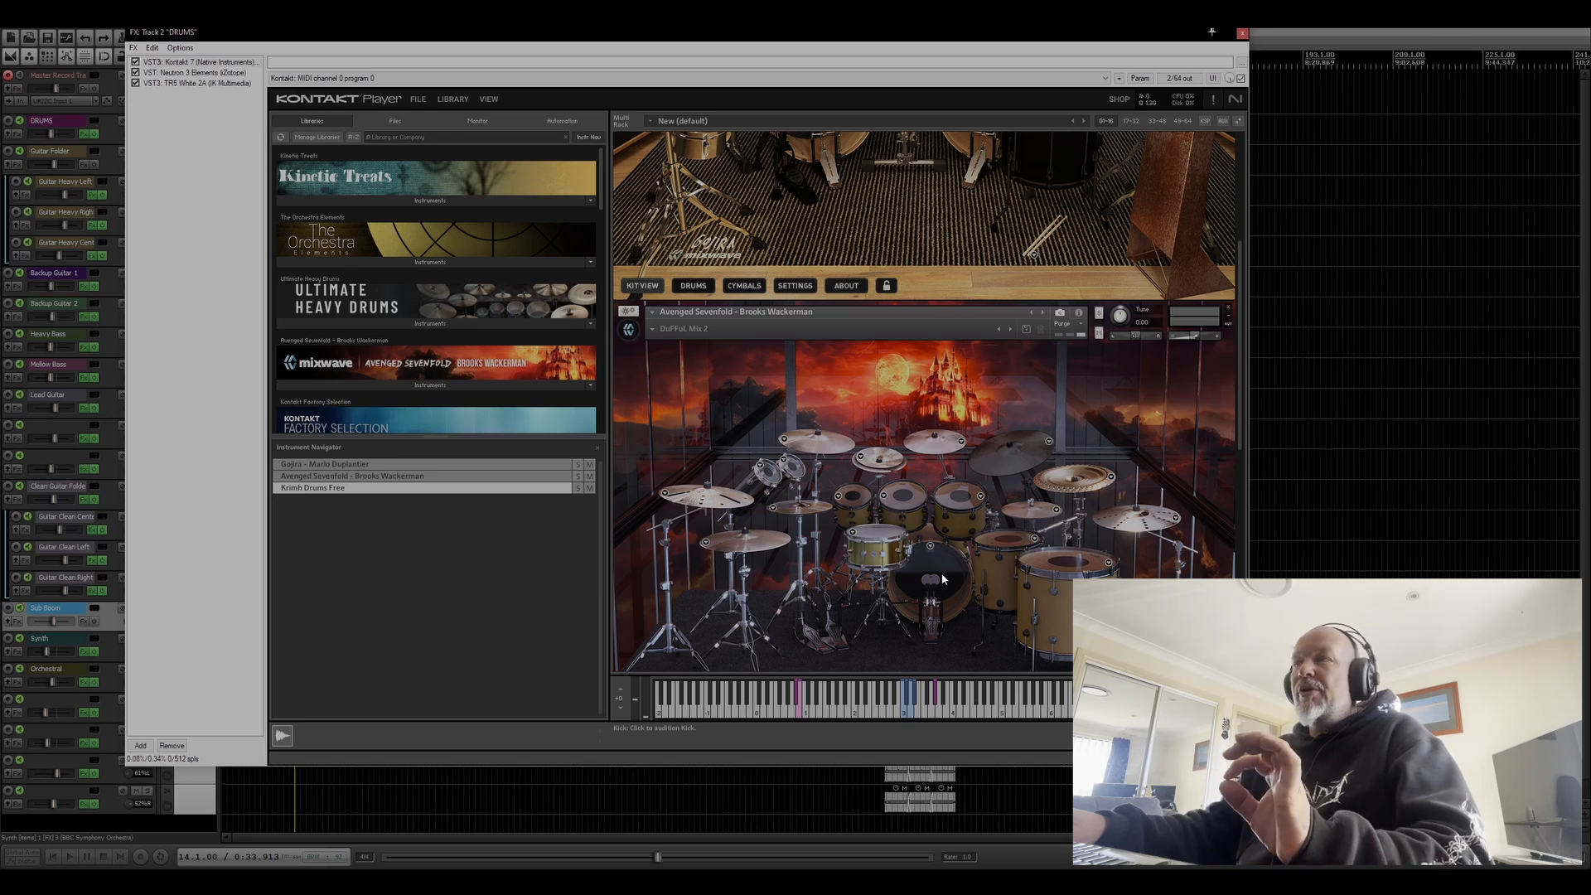
pyautogui.click(942, 579)
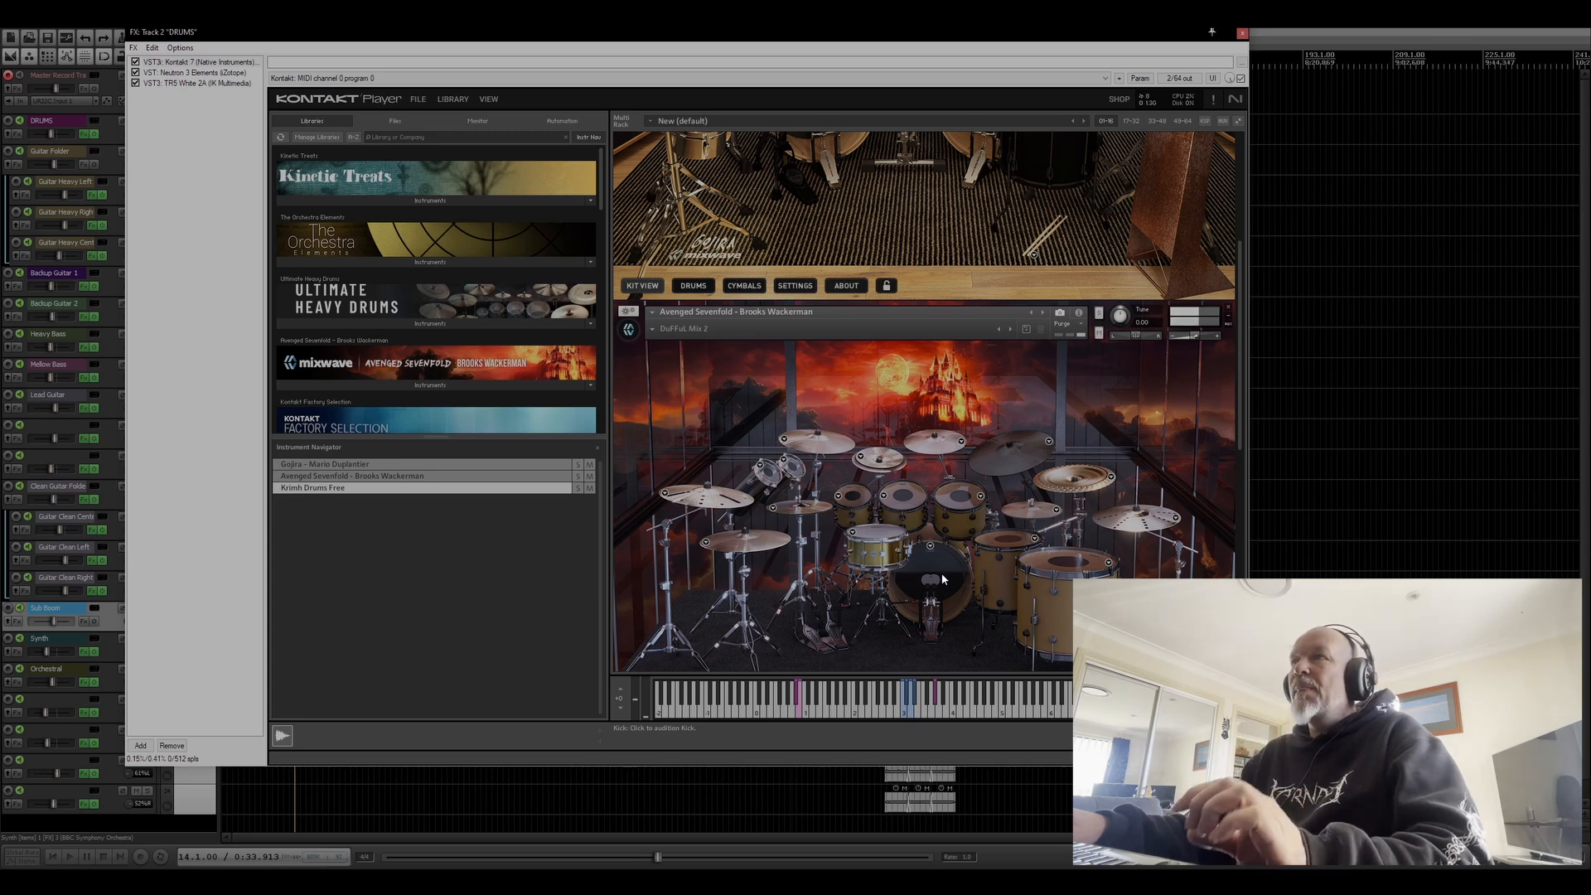
pyautogui.scroll(3, 958, 489)
pyautogui.scroll(10, 958, 490)
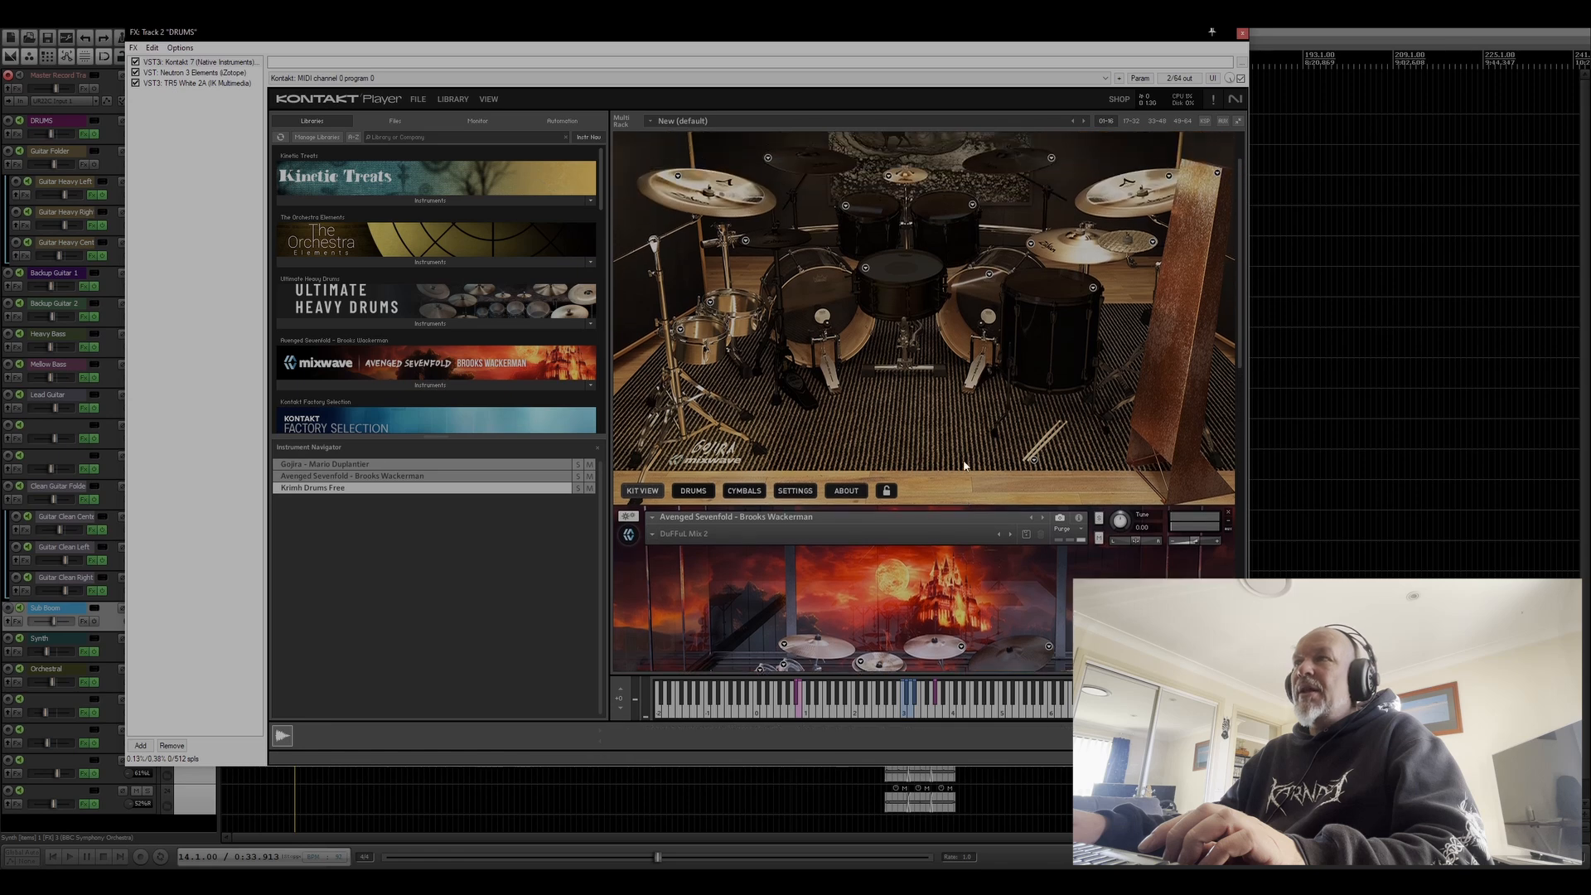
# Audition both kick drums, the left-hand small drum and the ride cymbal of the Gojira kit.
pyautogui.click(987, 375)
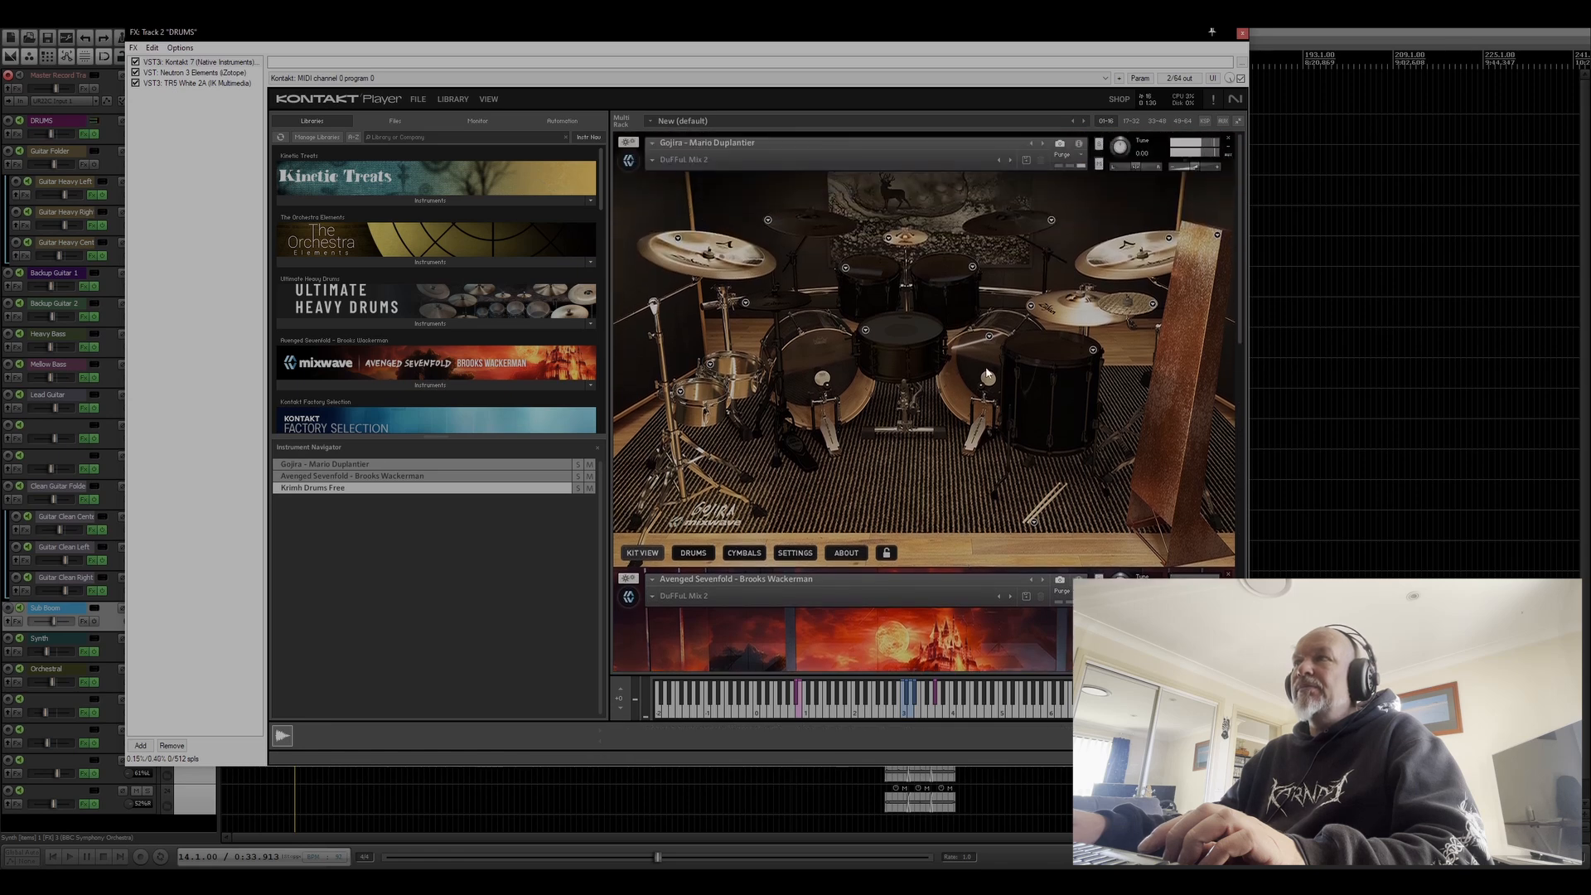
pyautogui.click(824, 380)
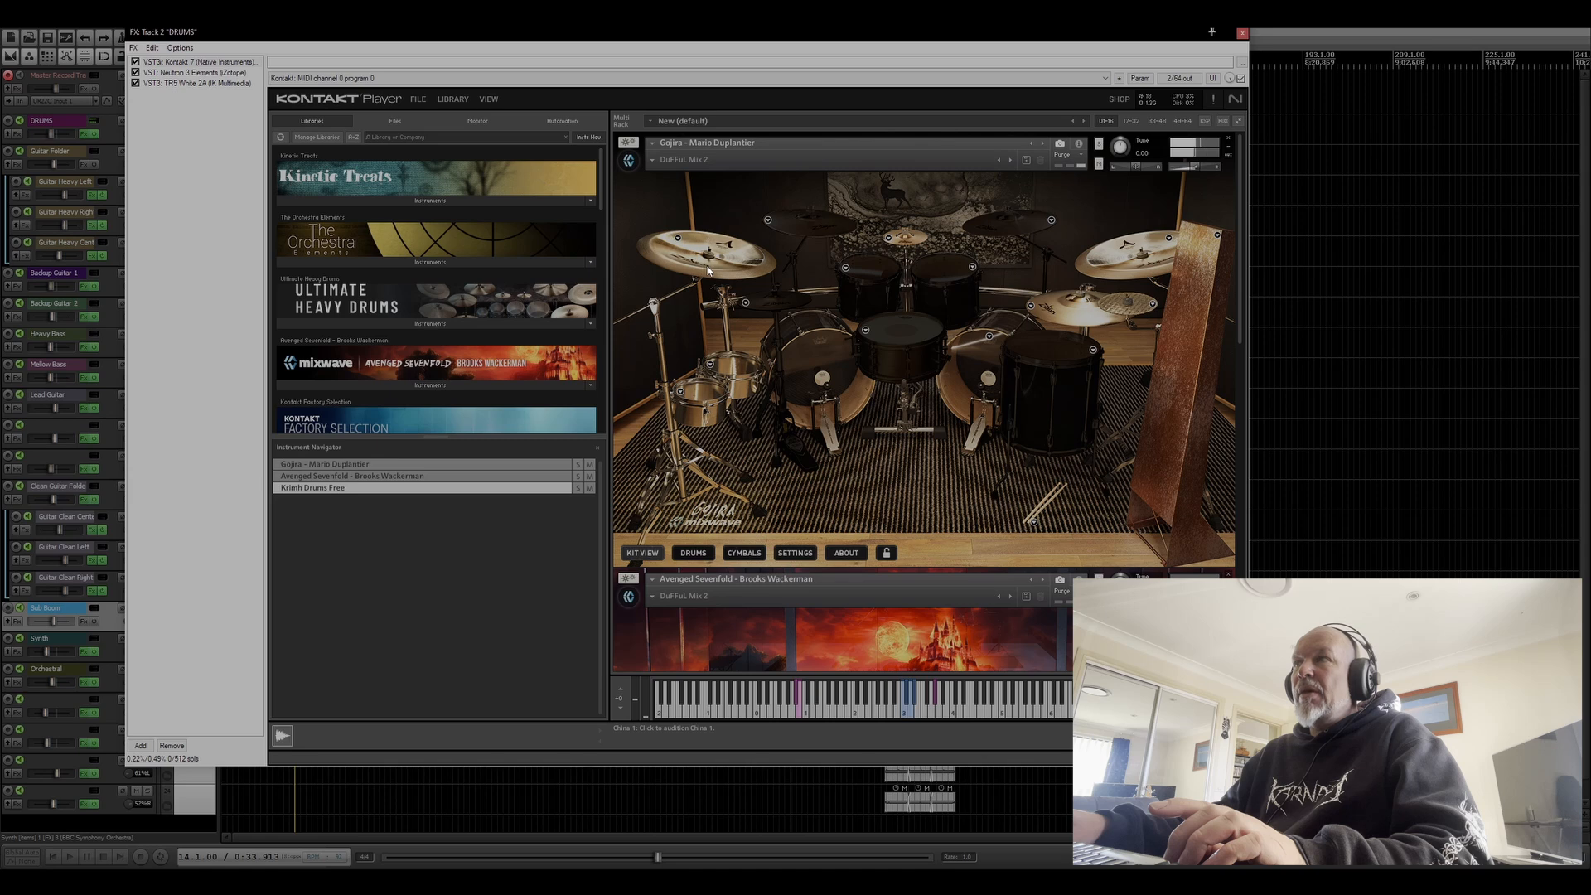
pyautogui.click(728, 373)
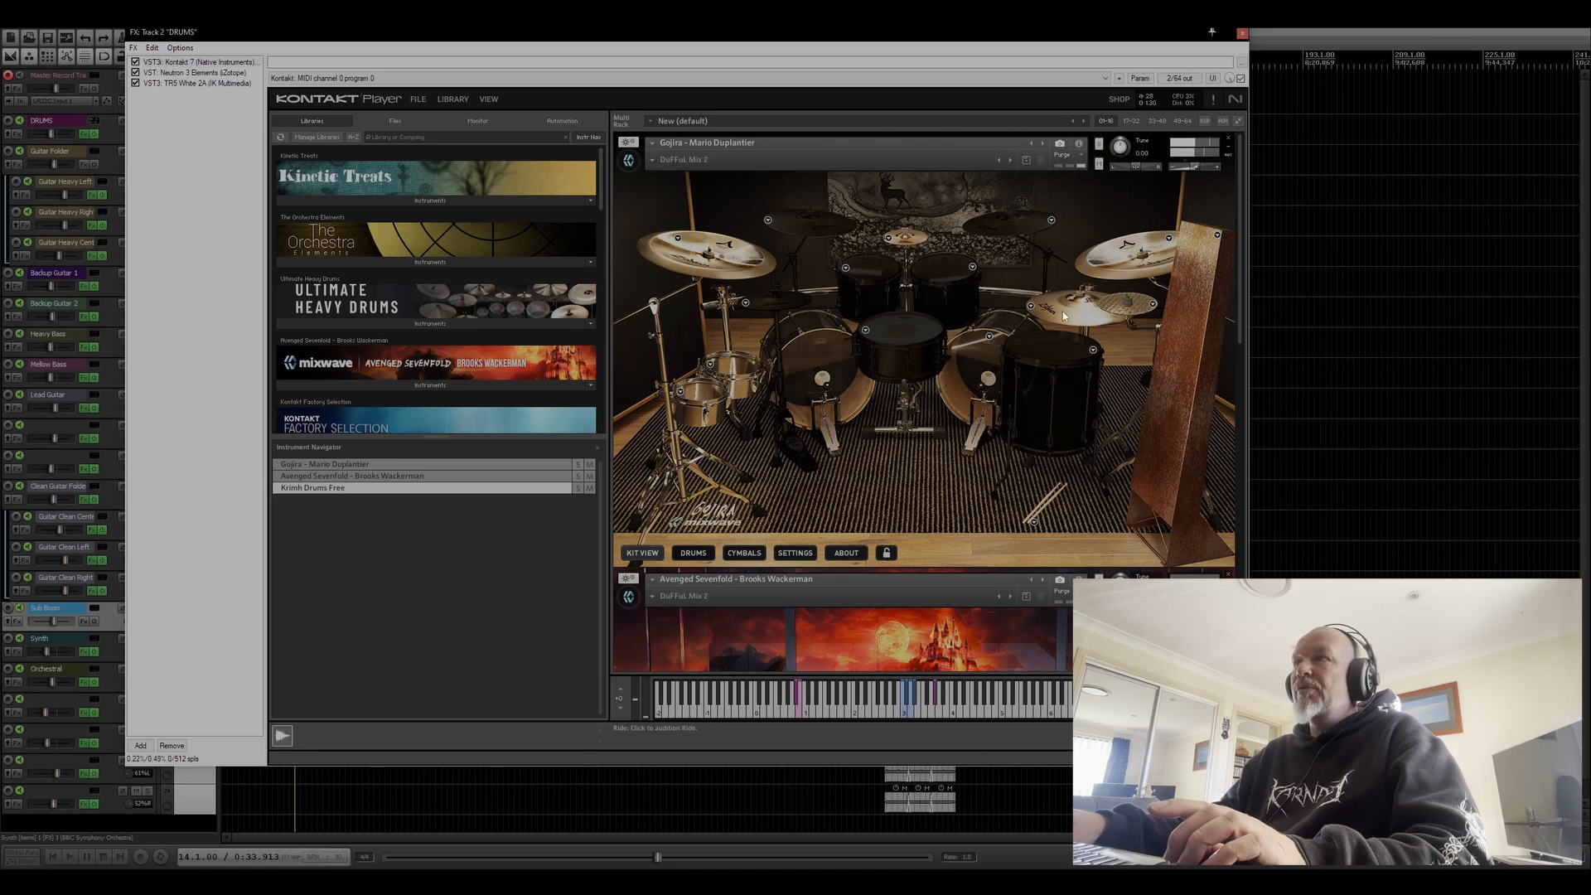
pyautogui.click(1062, 316)
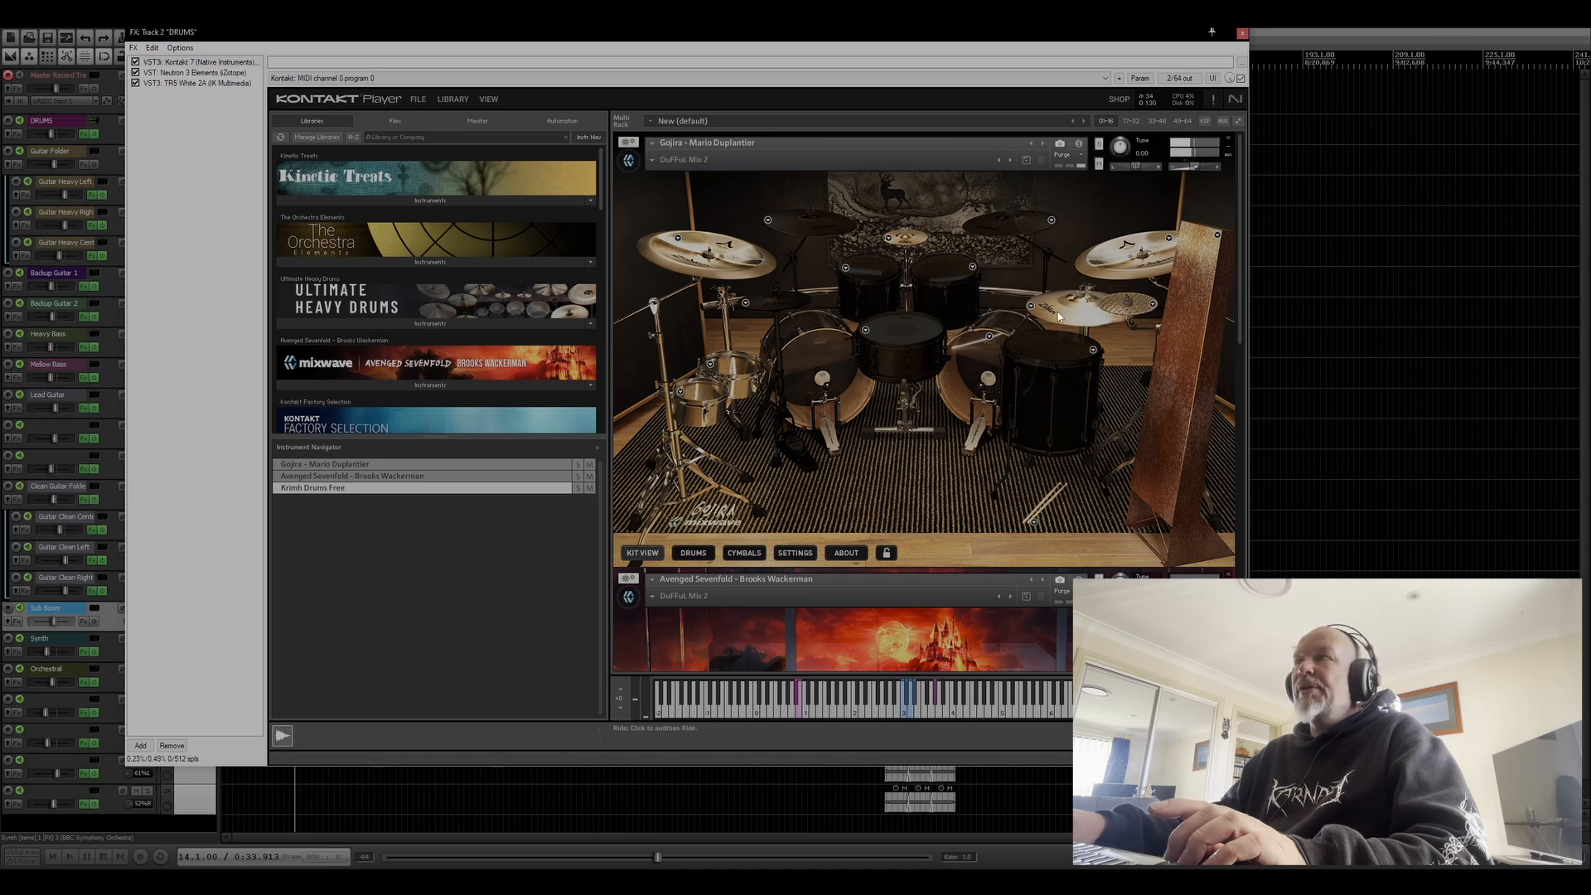
pyautogui.click(1123, 313)
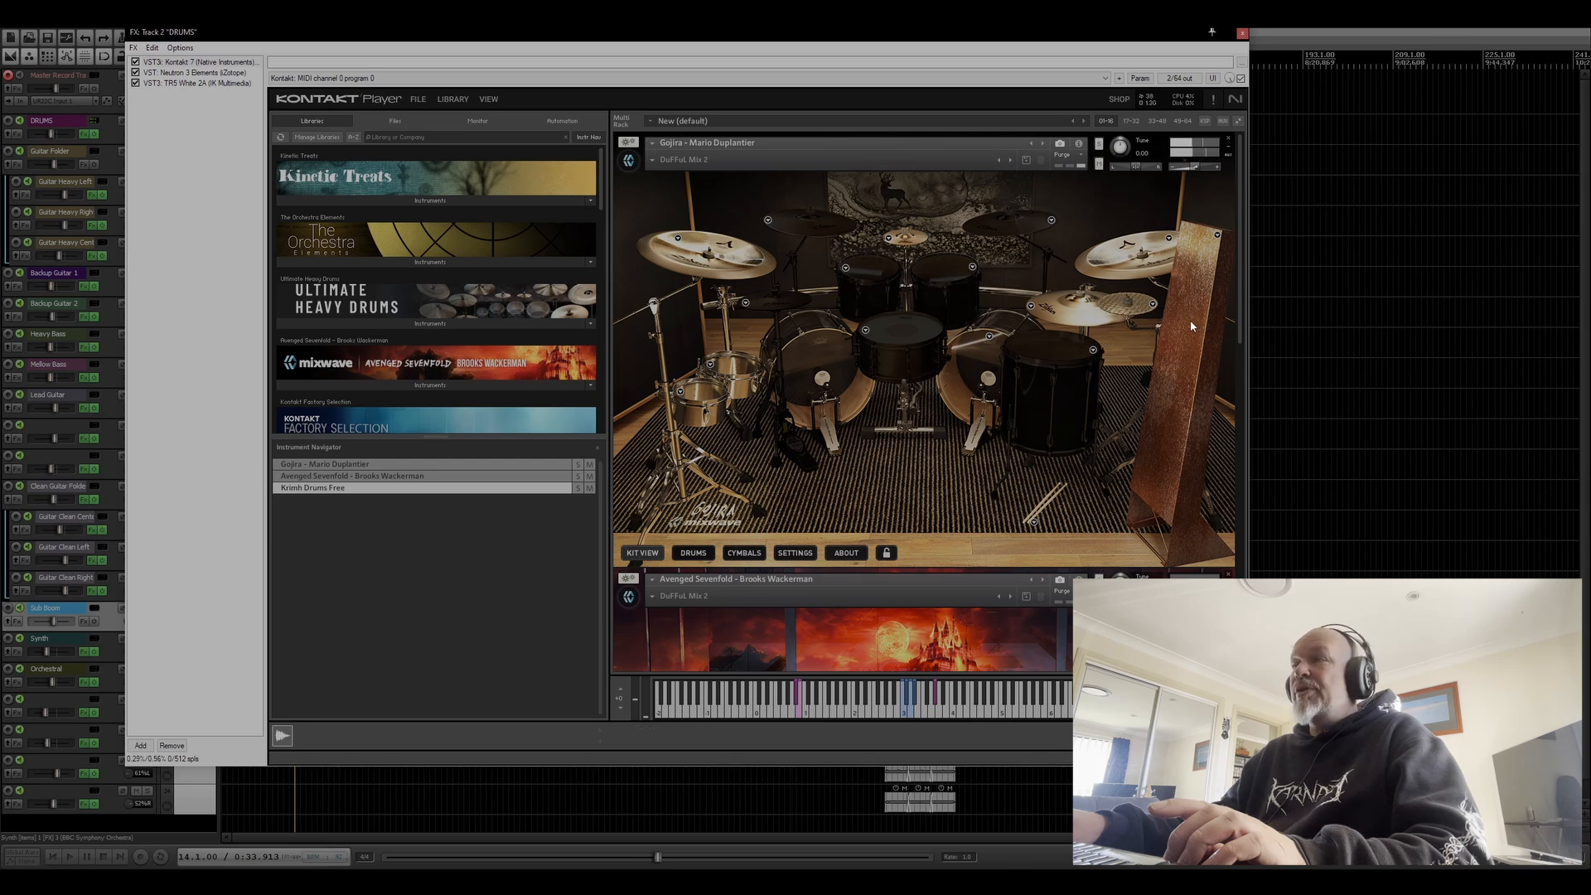
# Look over the Avenged Sevenfold kit below the Gojira kit and return to the Gojira kit.
pyautogui.scroll(-1, 1194, 315)
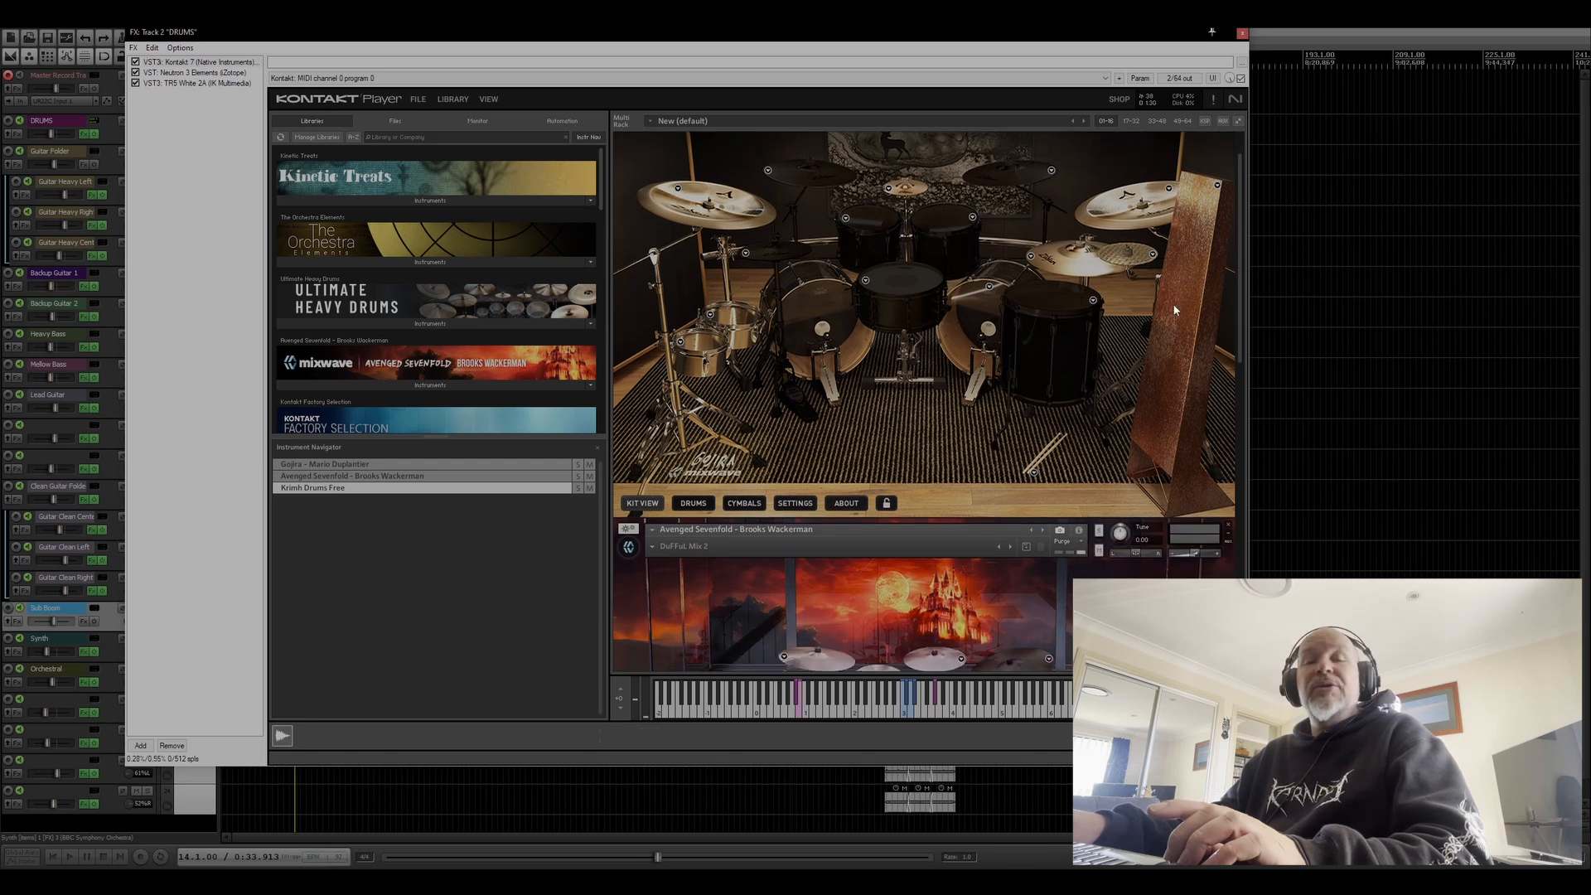
pyautogui.scroll(-3, 1088, 310)
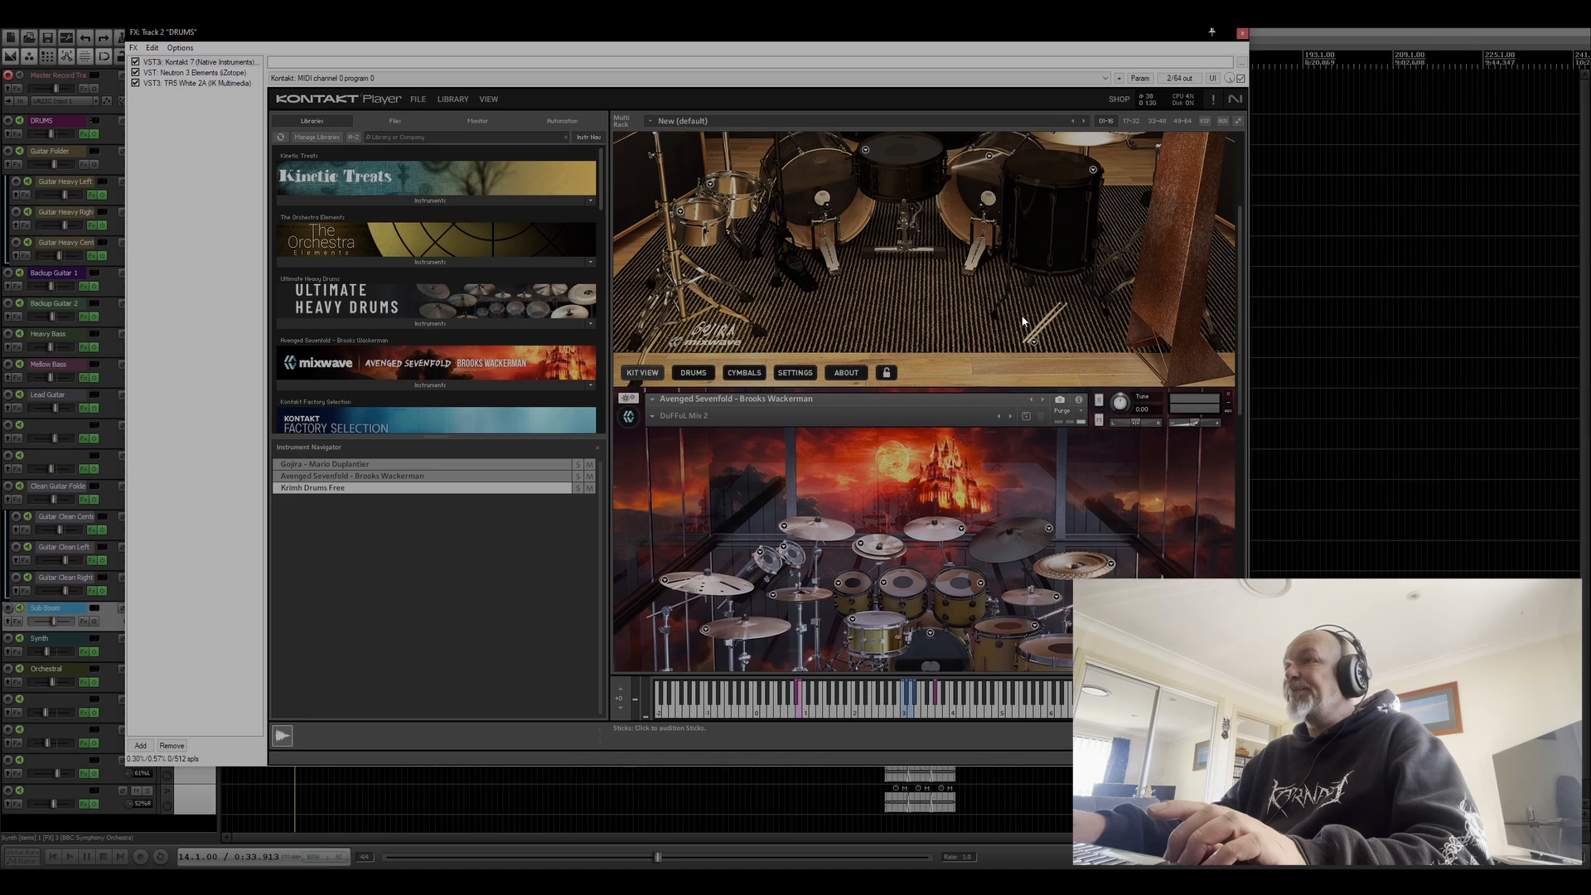
pyautogui.scroll(-3, 1023, 322)
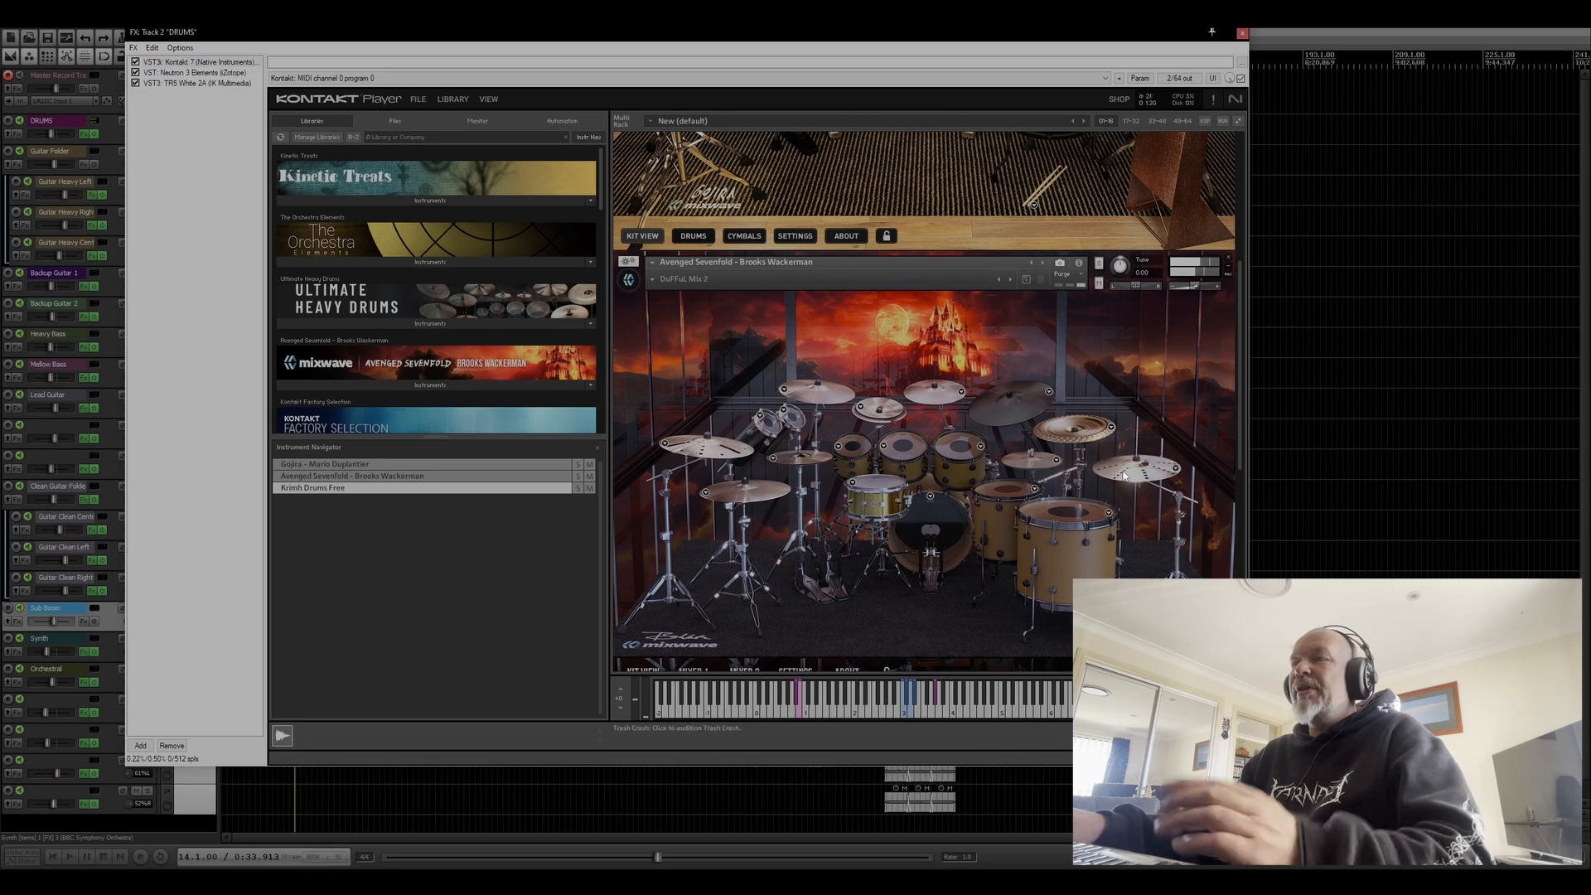
pyautogui.scroll(-5, 1016, 521)
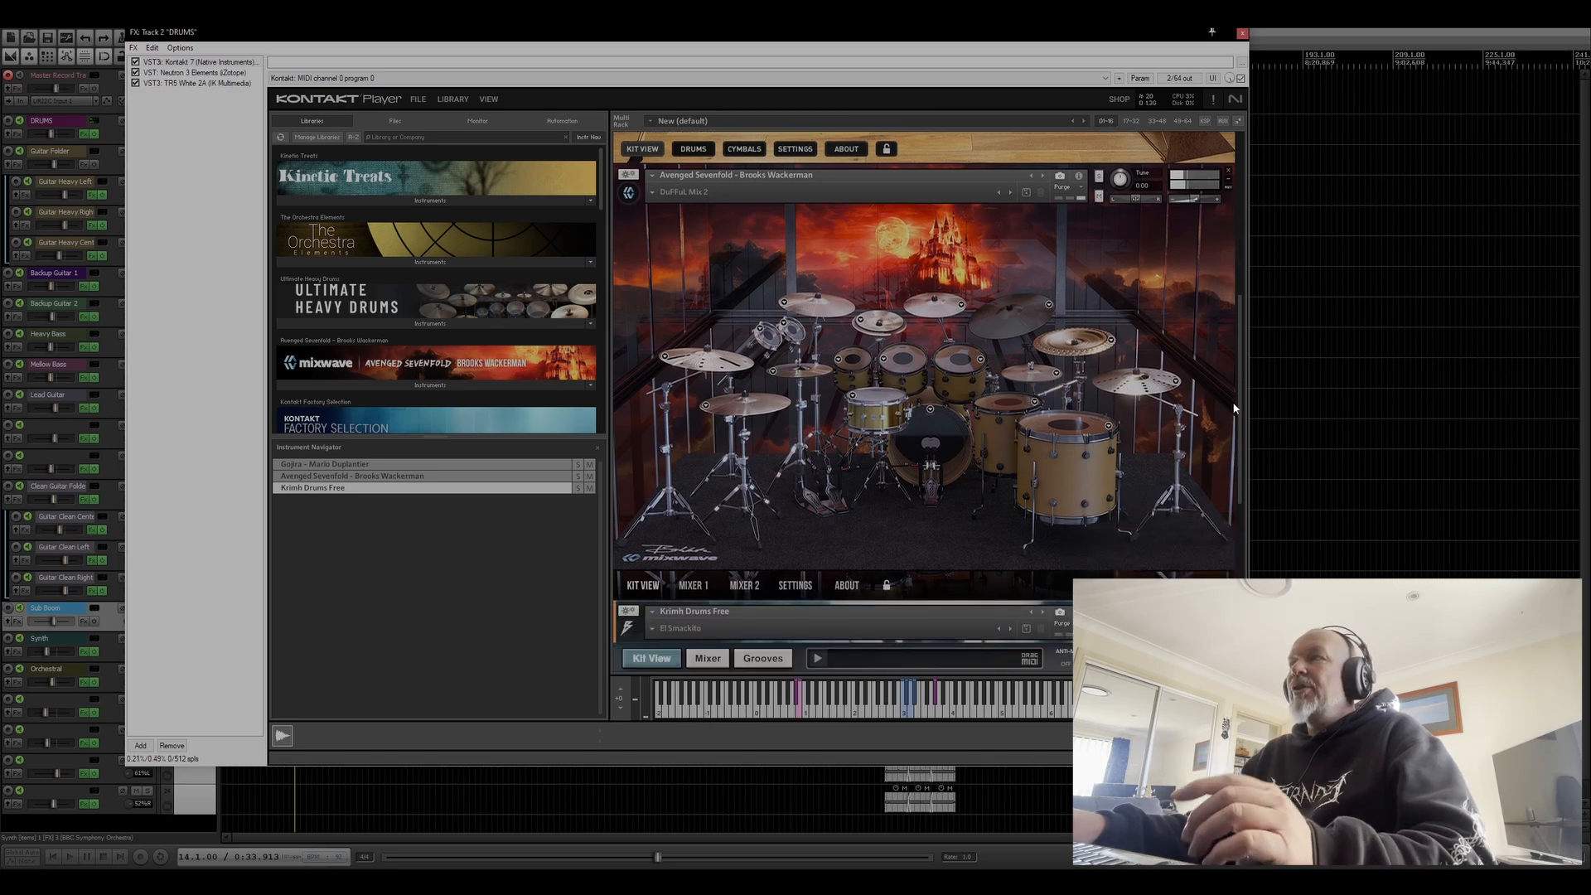
pyautogui.moveTo(1248, 531); pyautogui.dragTo(1271, 212)
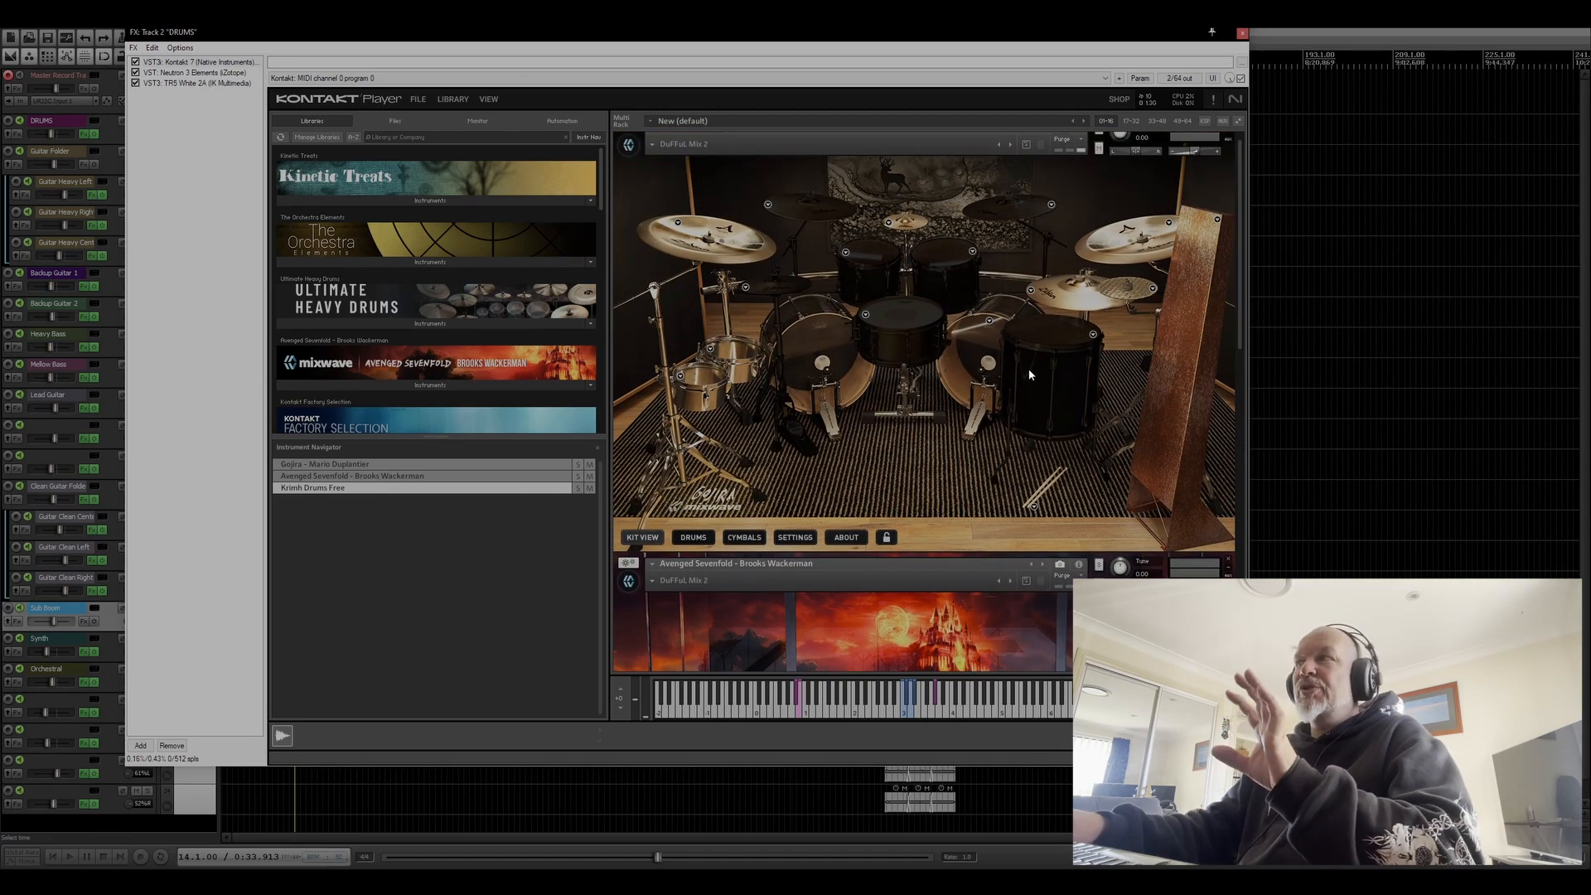
pyautogui.scroll(1, 1245, 294)
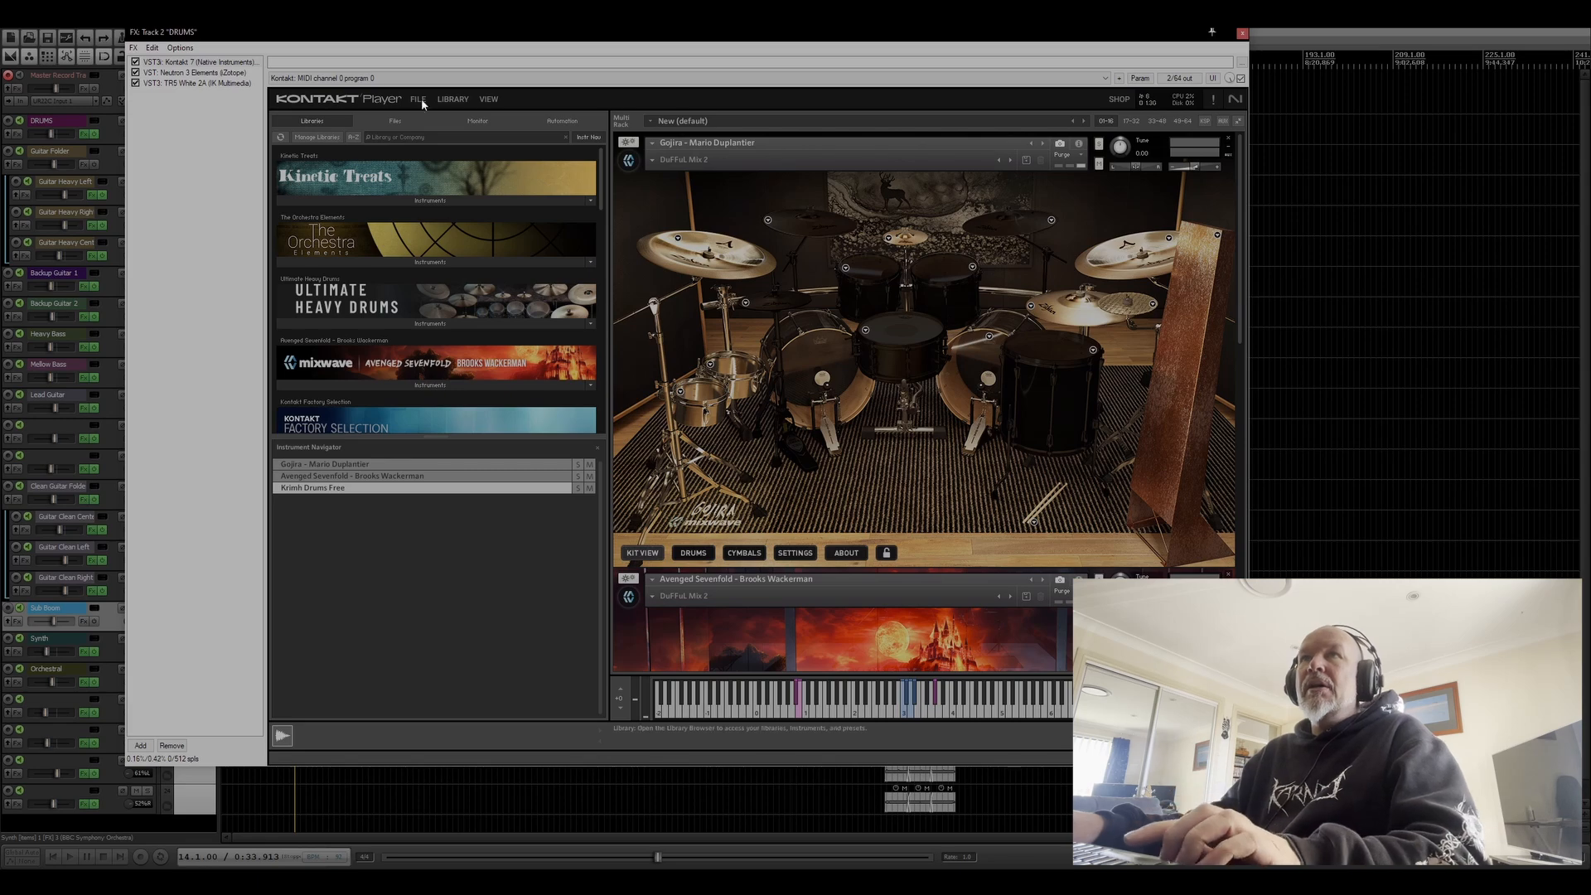
# Show the Neutron 3 Elements equalizer of the DRUMS track, move its window clear of the track list and solo DRUMS.
pyautogui.click(189, 73)
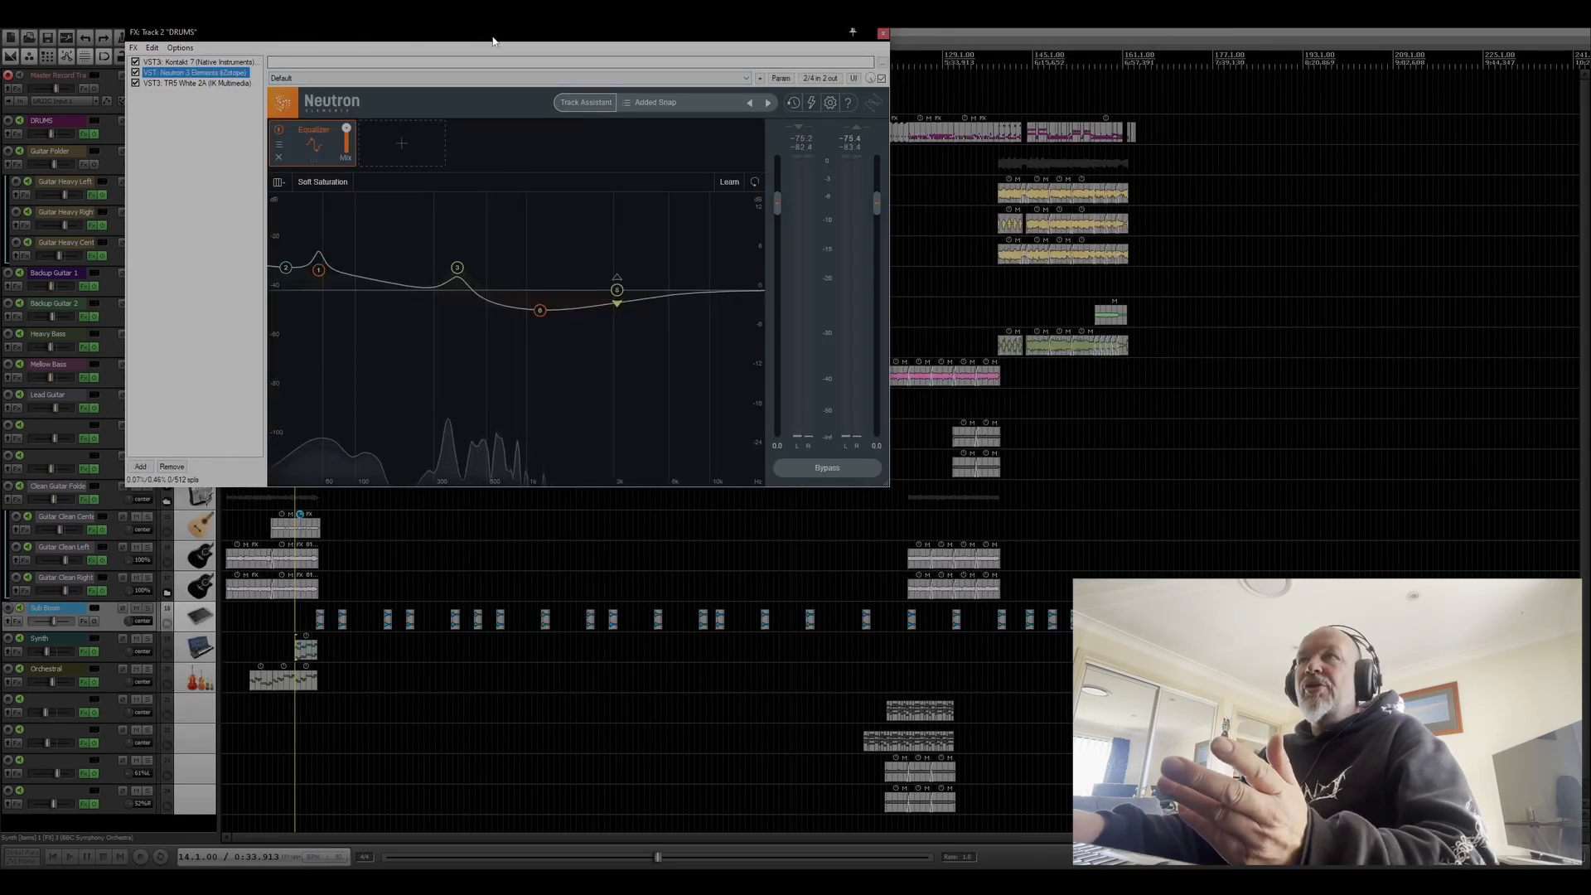
pyautogui.moveTo(490, 35); pyautogui.dragTo(665, 197)
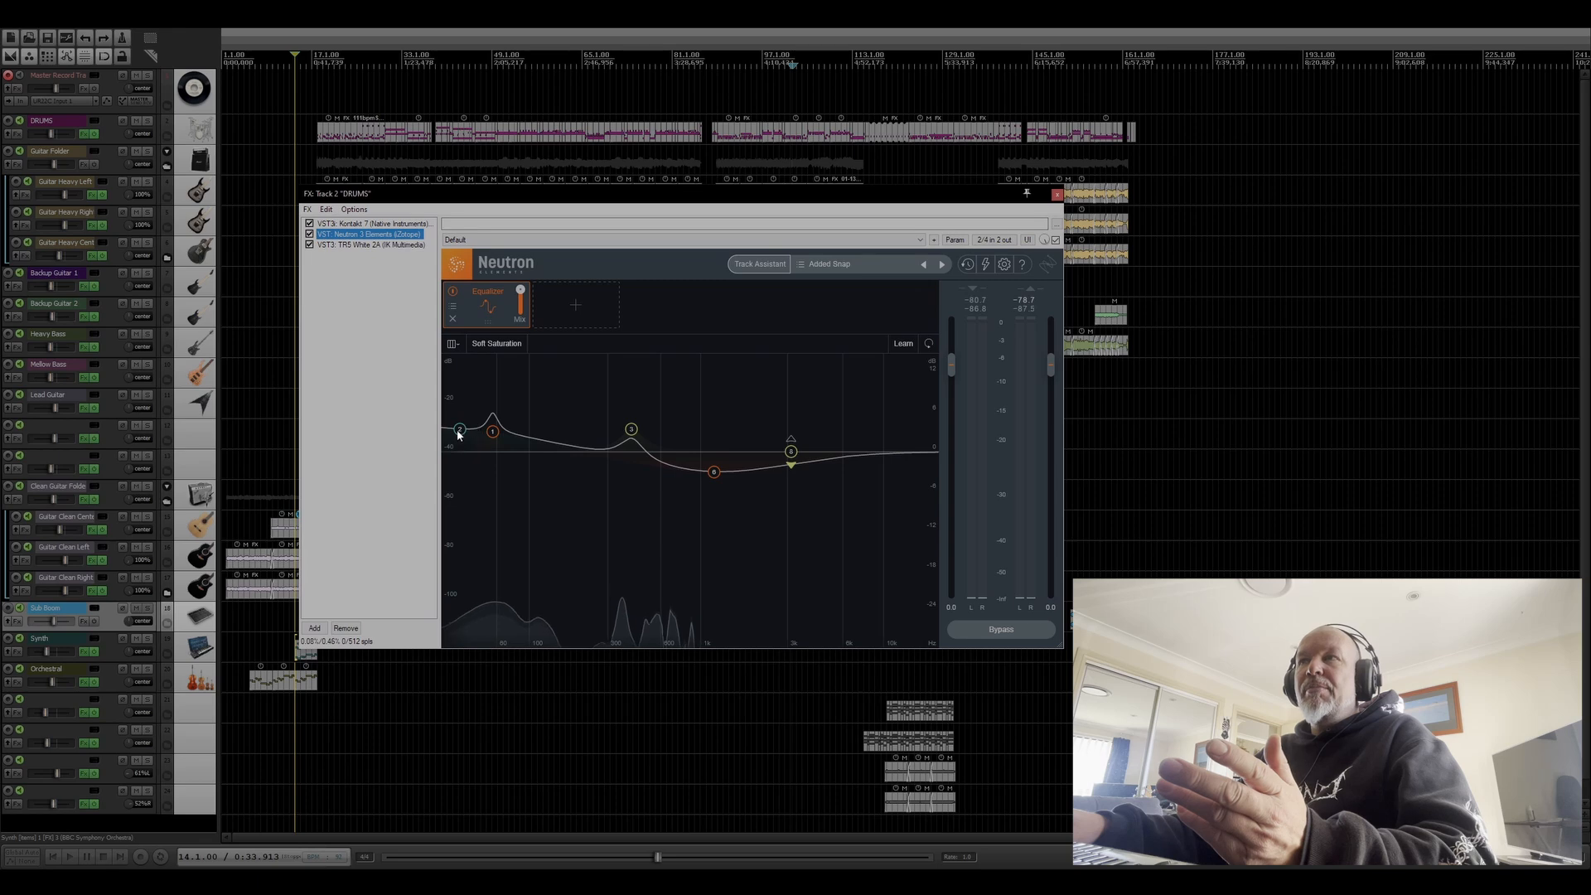
pyautogui.click(146, 142)
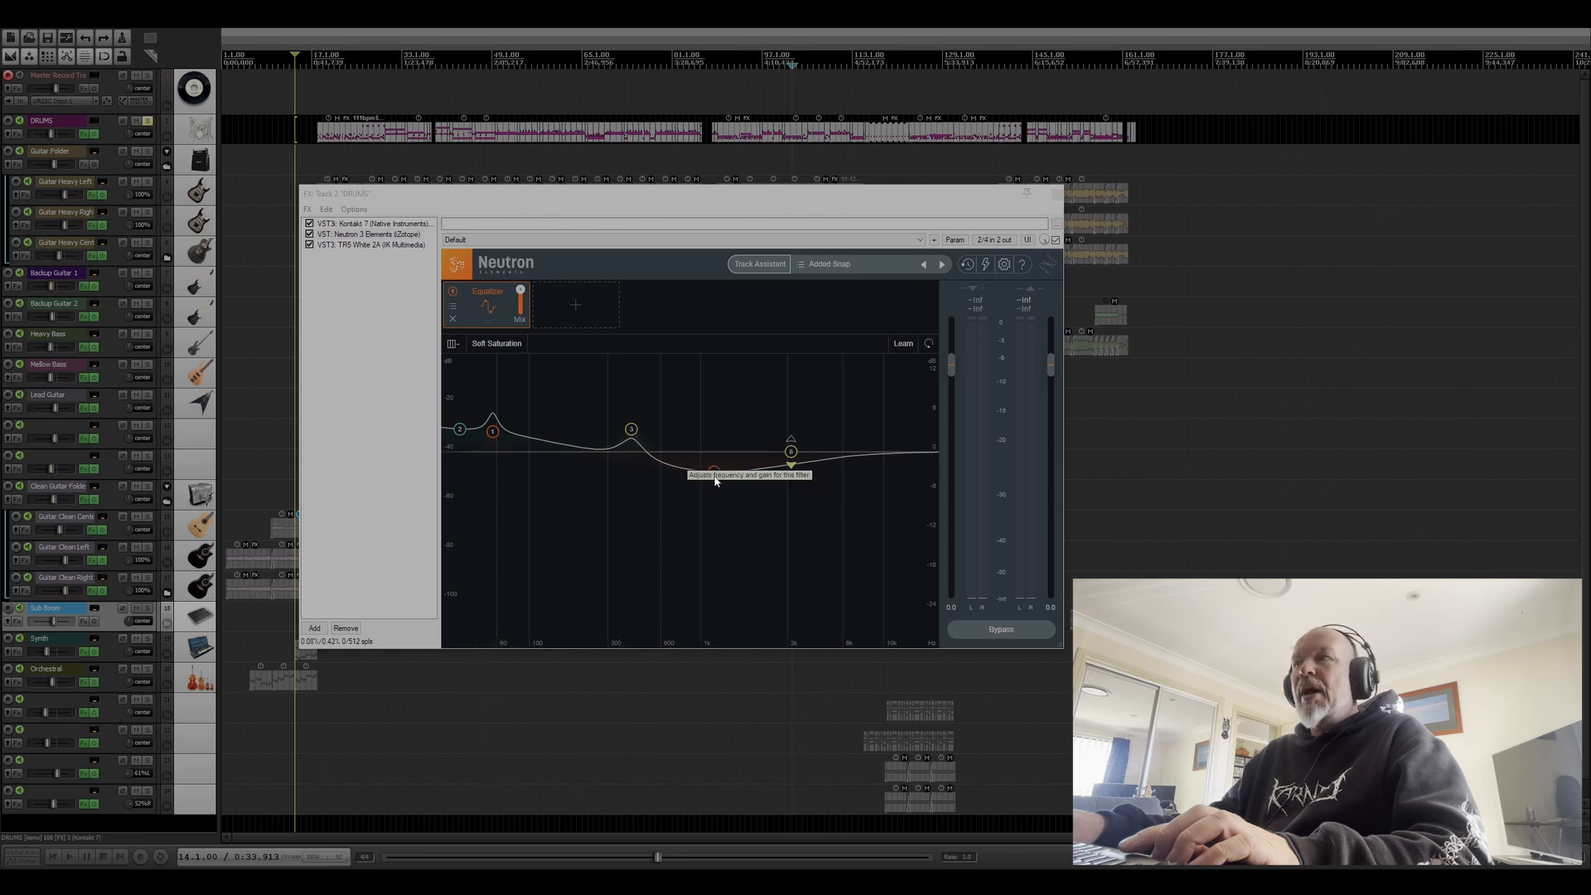
# Show the White 2A compressor and play the soloed drums from bars 18 and 39 with Neutron and White 2A bypassed.
pyautogui.click(377, 245)
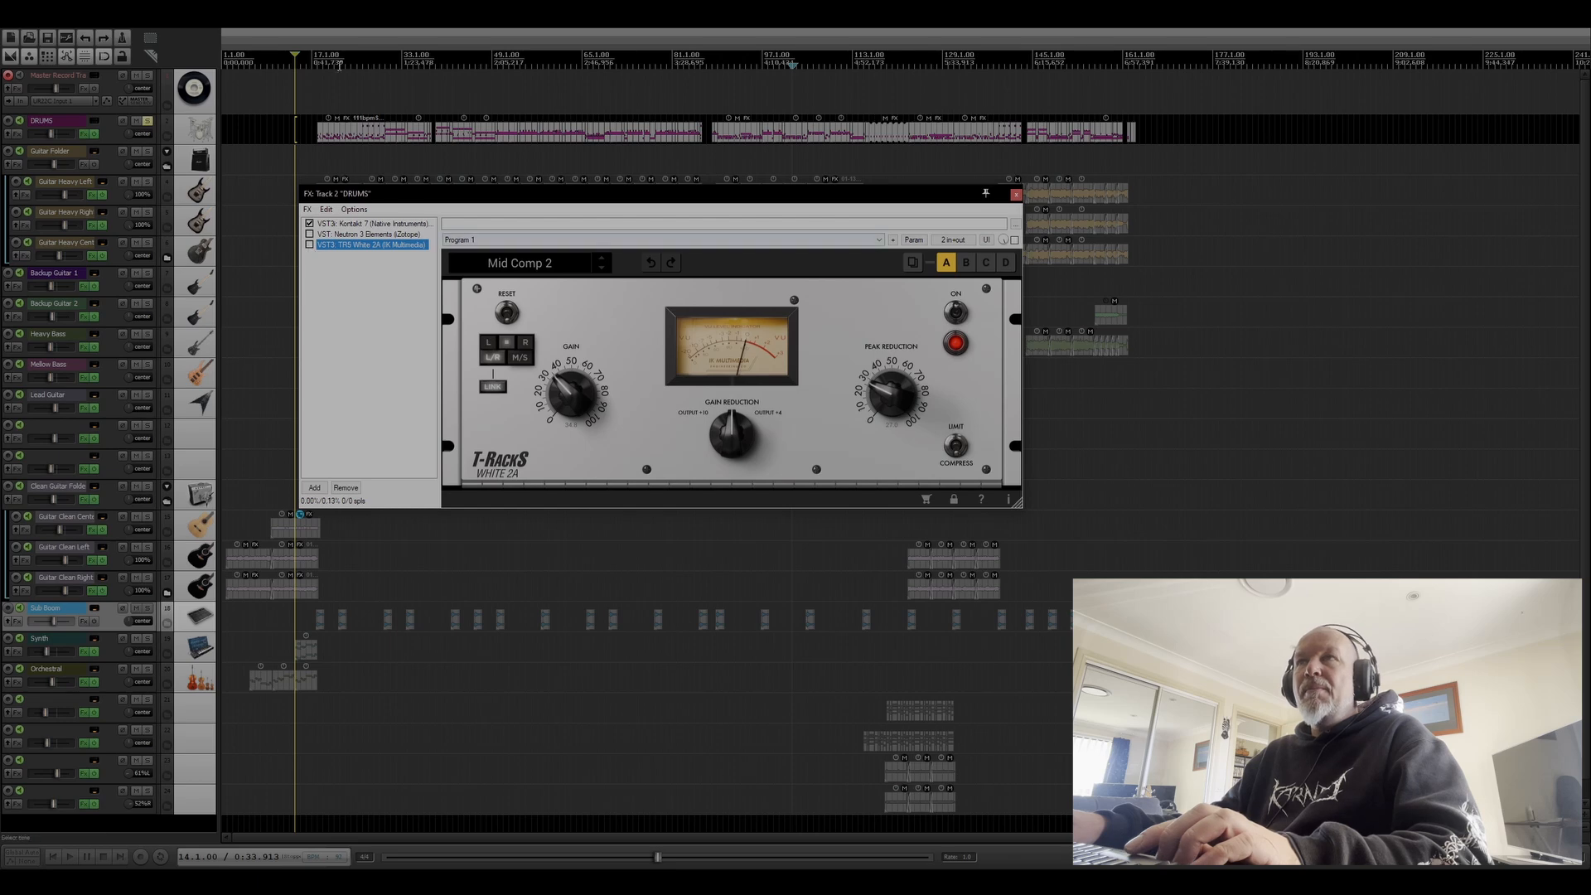
pyautogui.click(312, 60)
pyautogui.press('space')
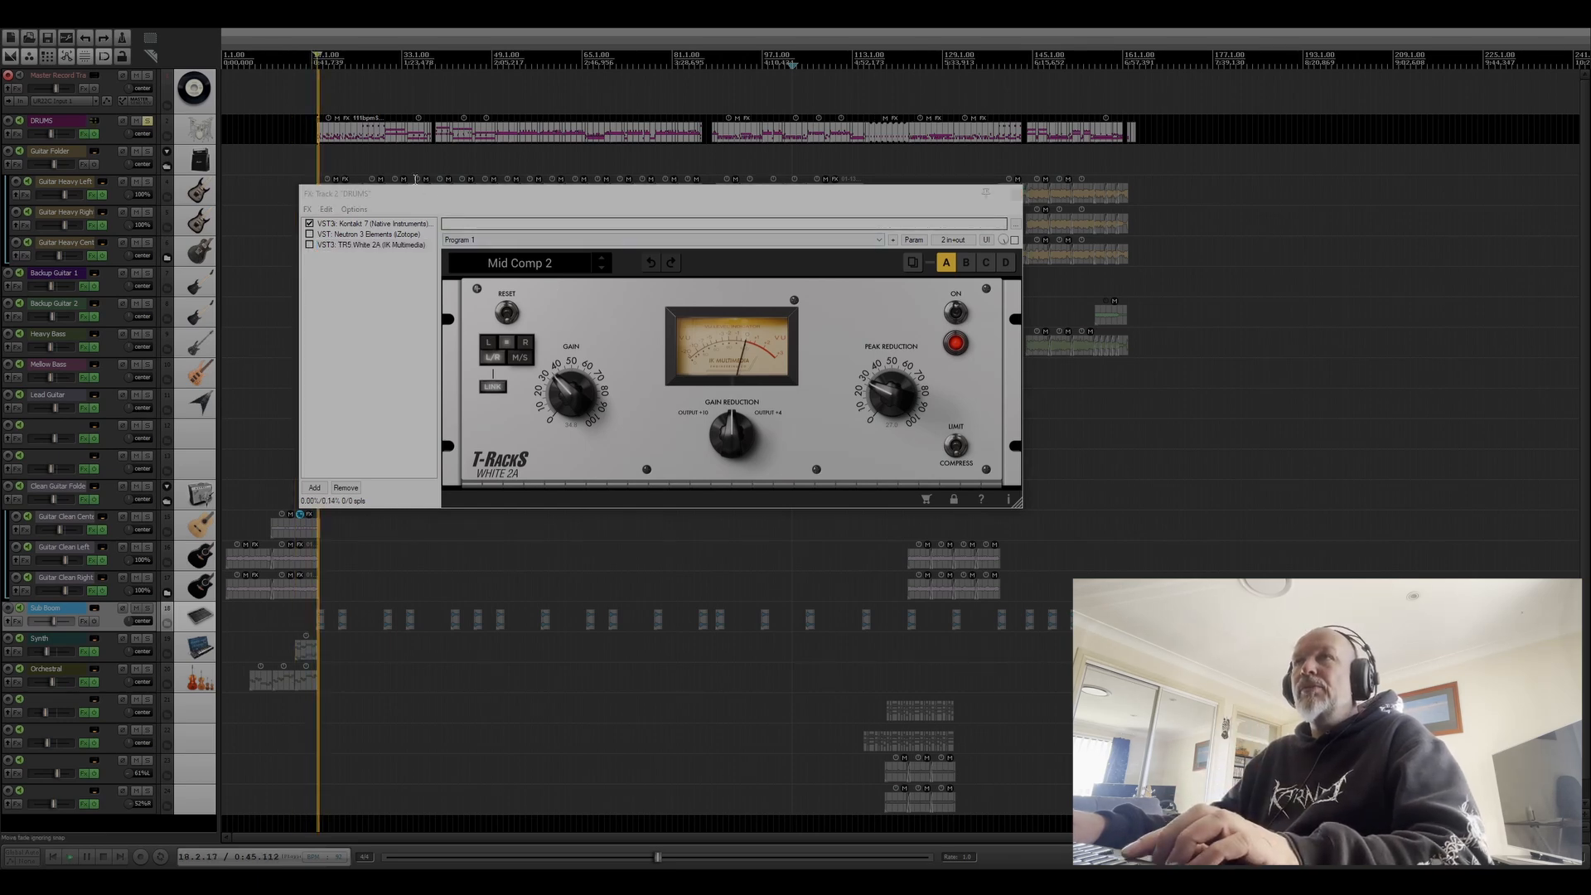
pyautogui.press('space')
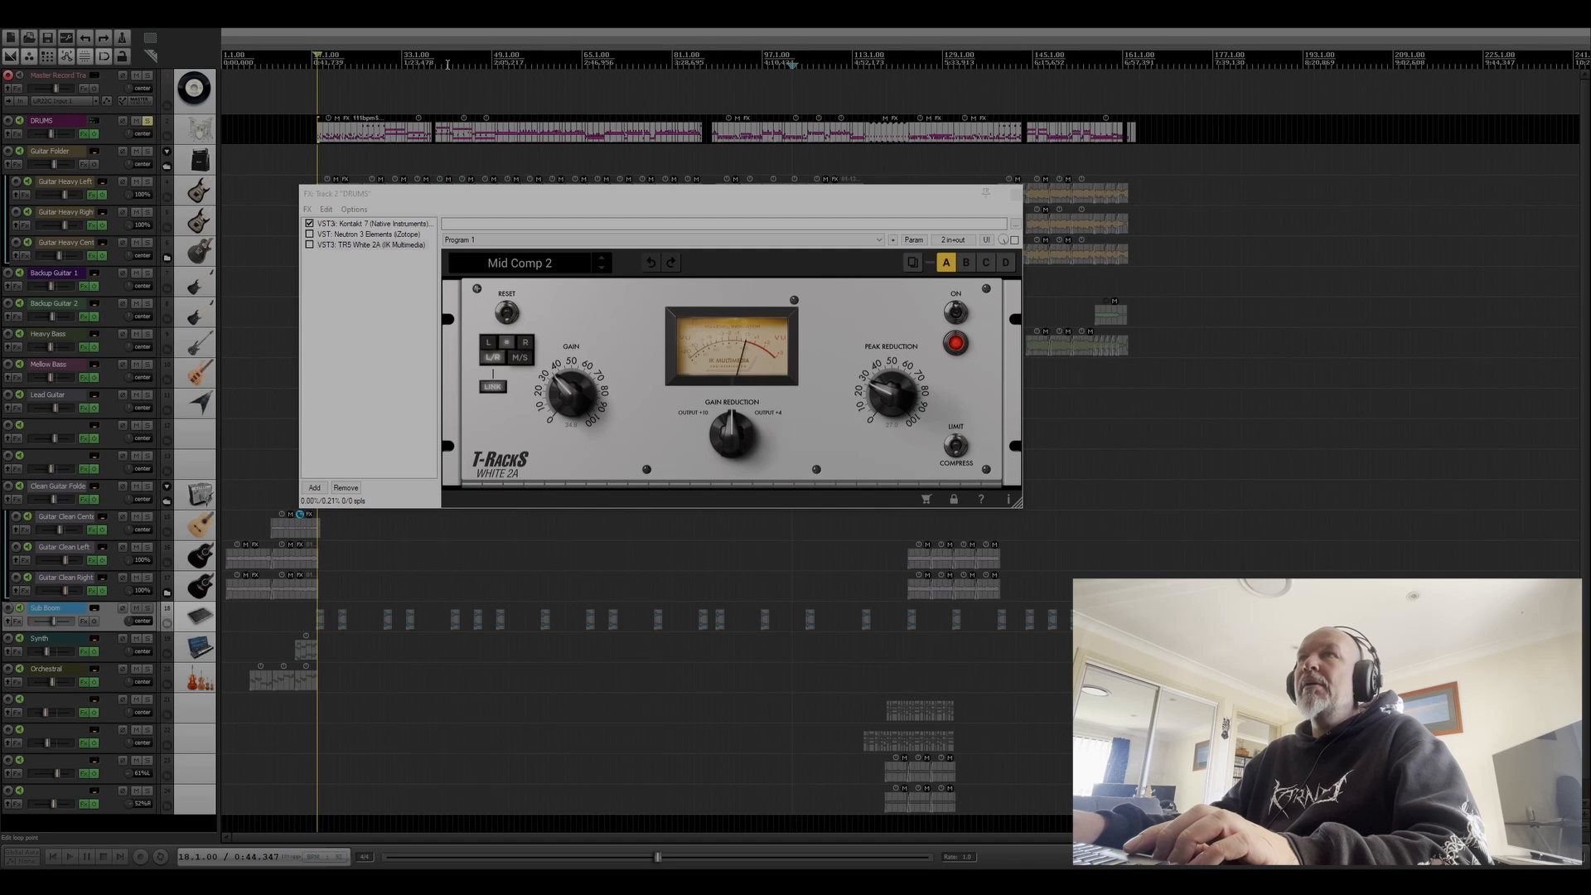
pyautogui.click(438, 63)
pyautogui.press('space')
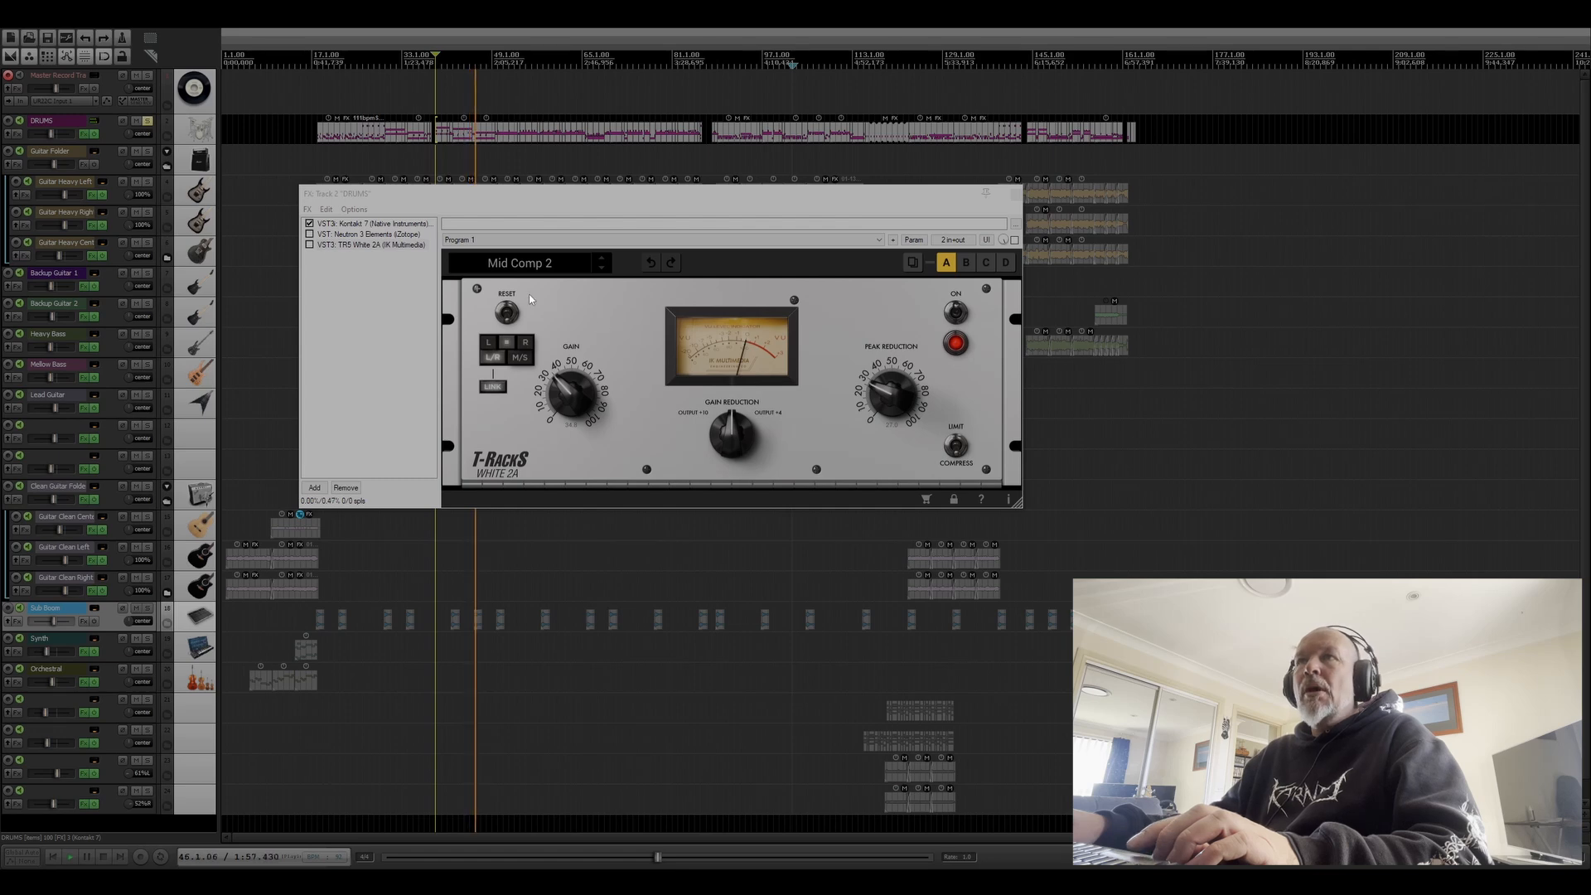
pyautogui.press('space')
# Compare the playing drums with Neutron 3 Elements and White 2A switched in and out, leaving both effects enabled, and stop playback.
pyautogui.click(310, 234)
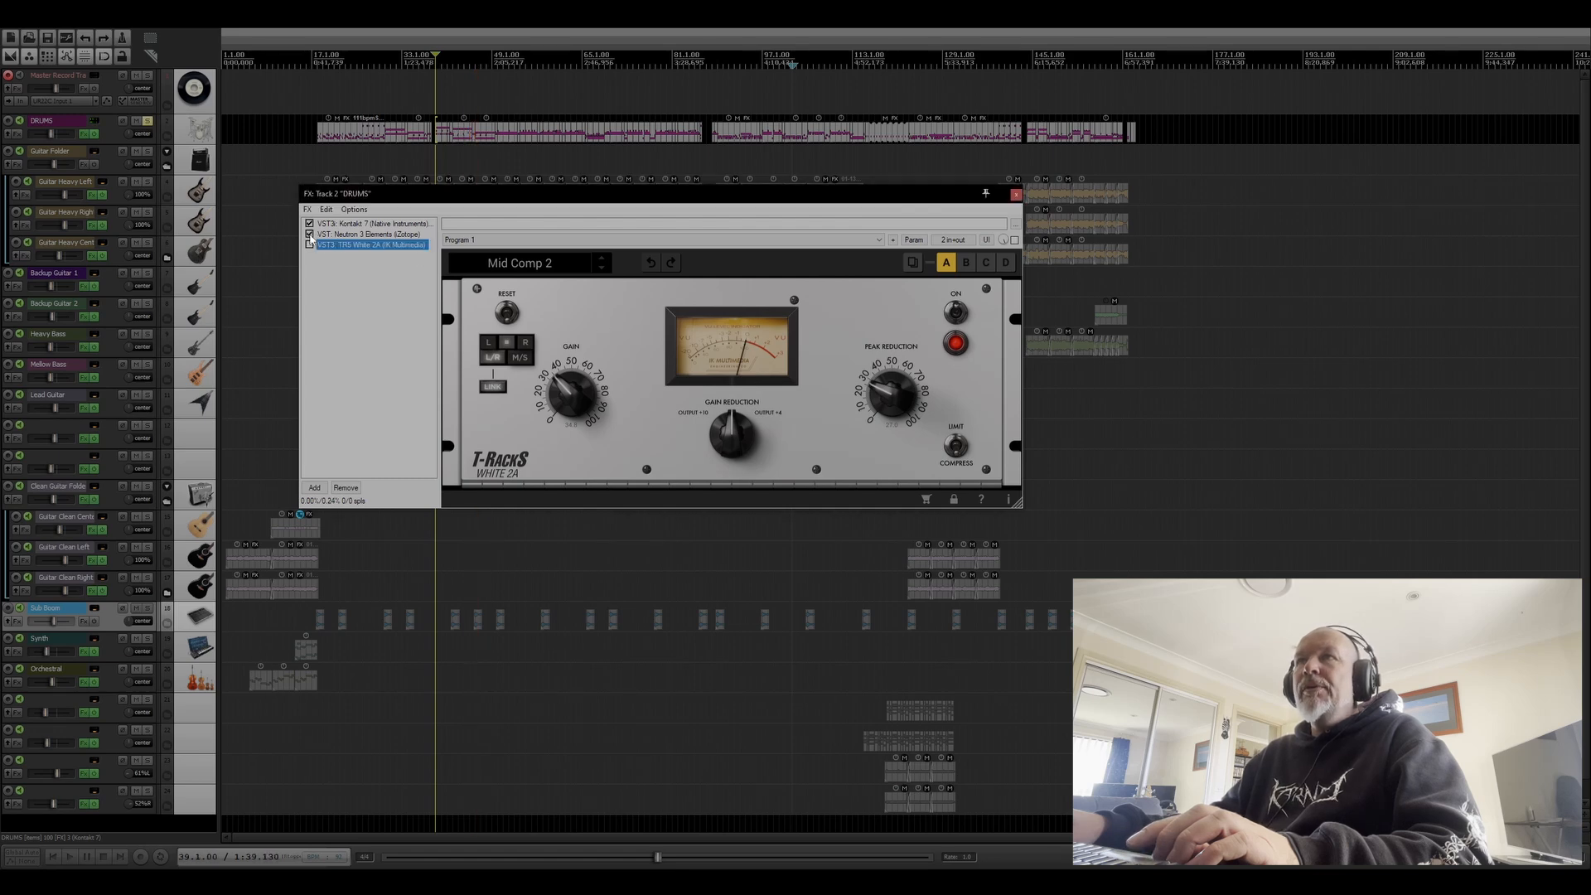
pyautogui.click(309, 245)
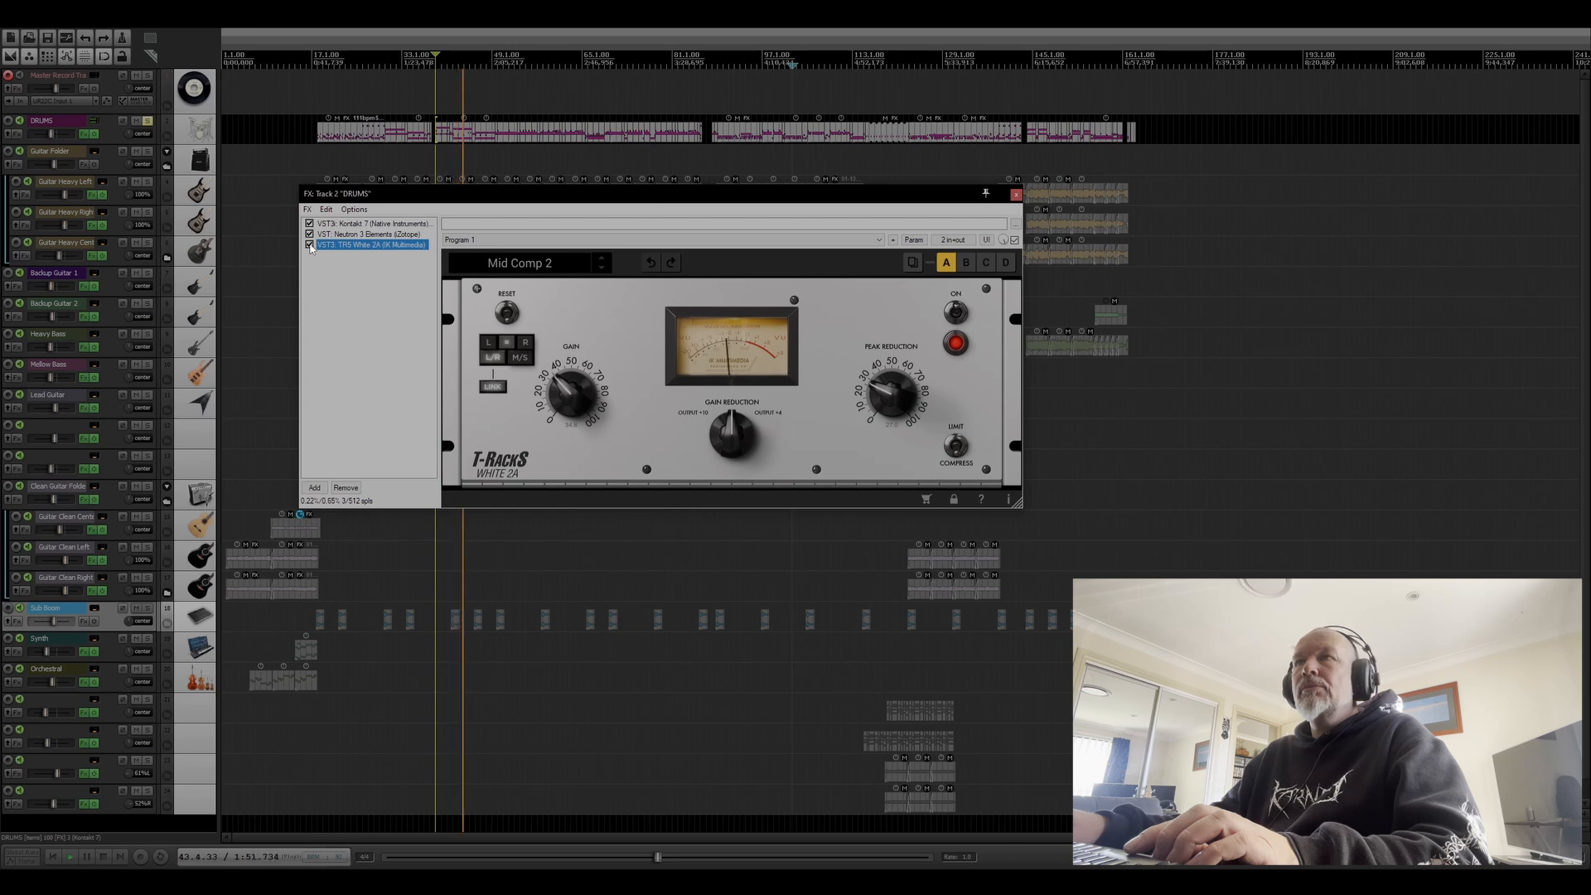
pyautogui.click(309, 235)
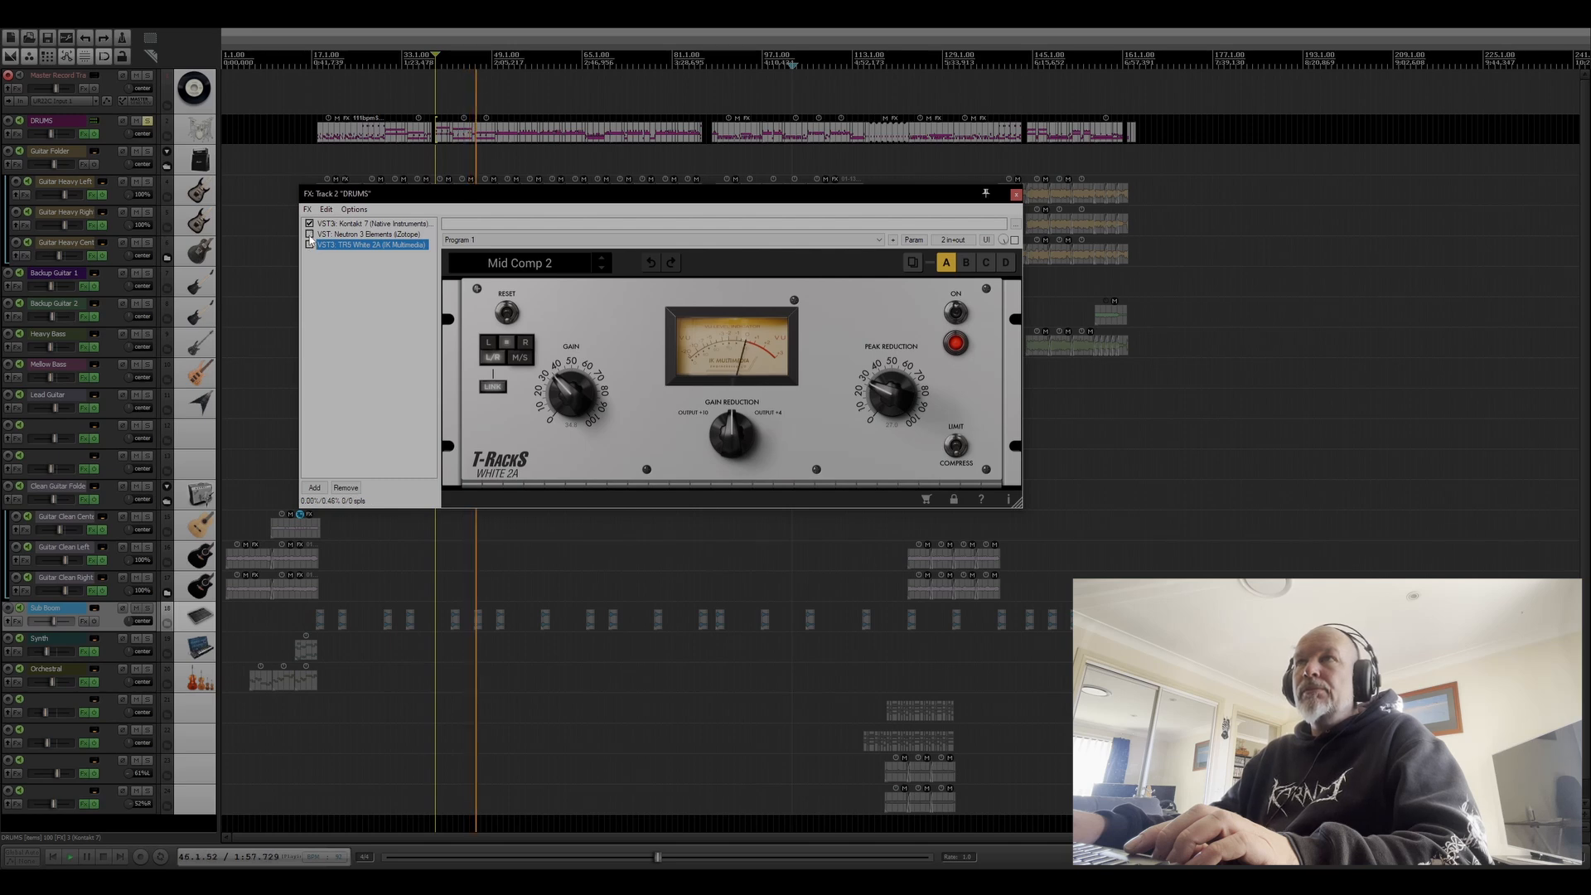
pyautogui.click(309, 235)
pyautogui.click(309, 235)
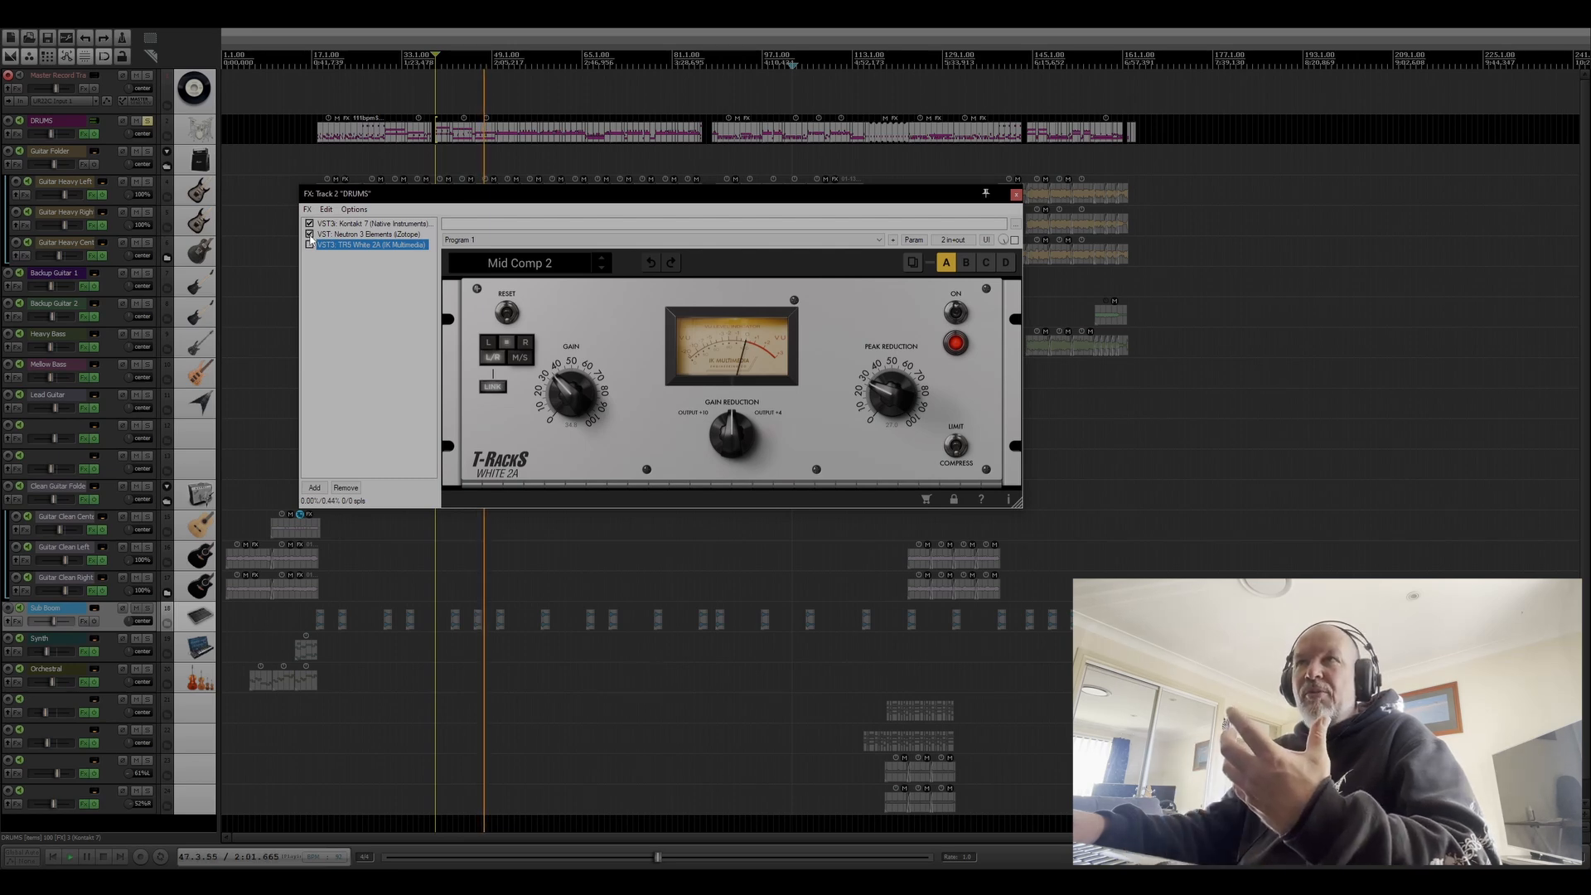
pyautogui.click(310, 235)
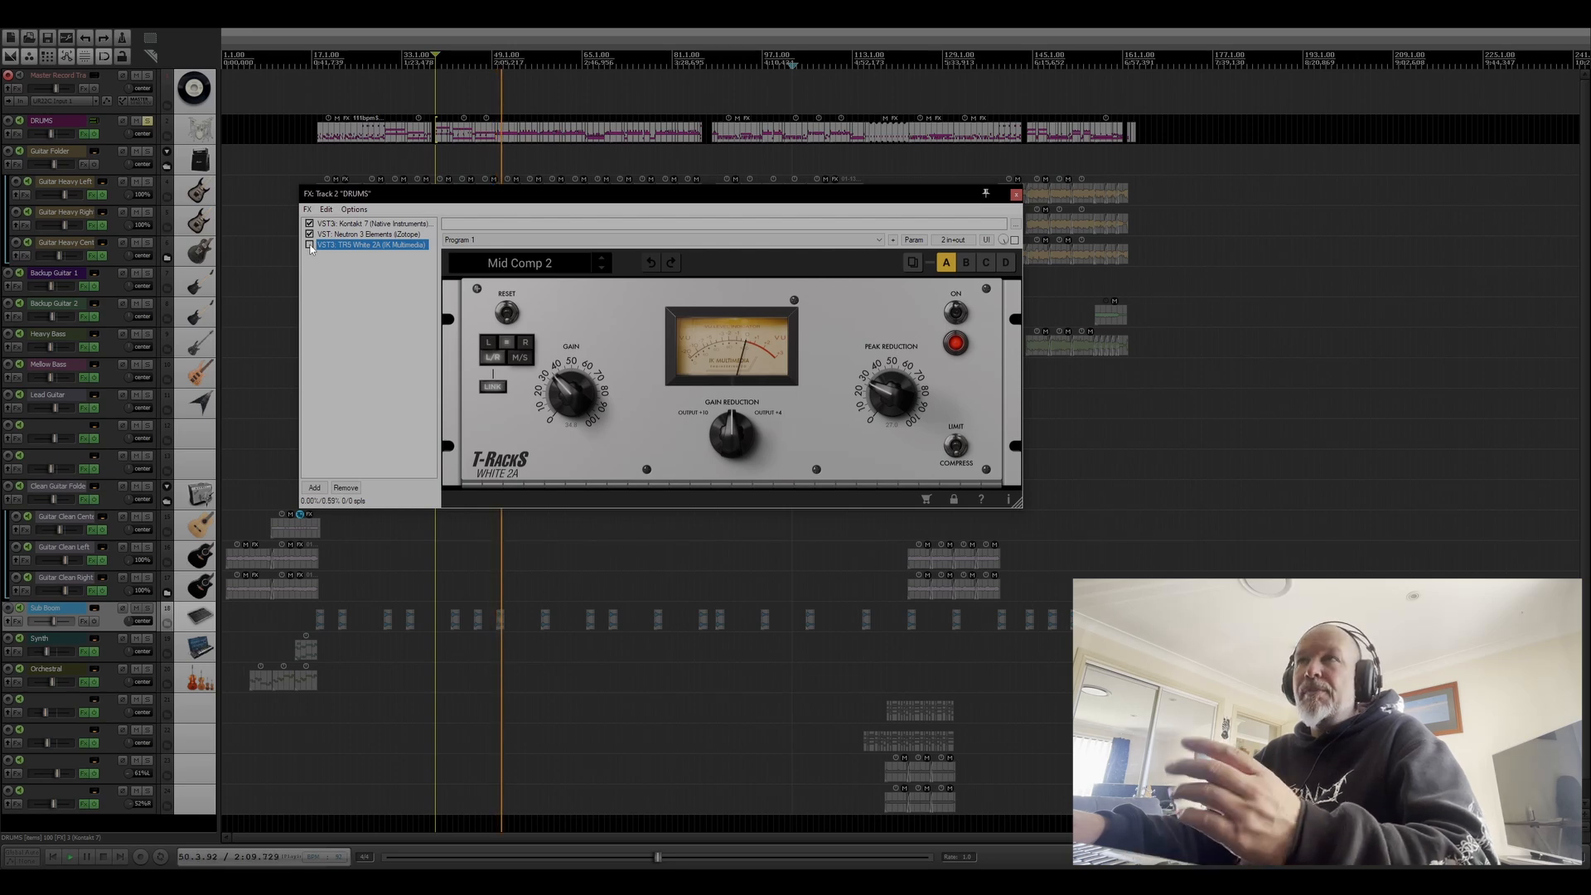
pyautogui.click(310, 245)
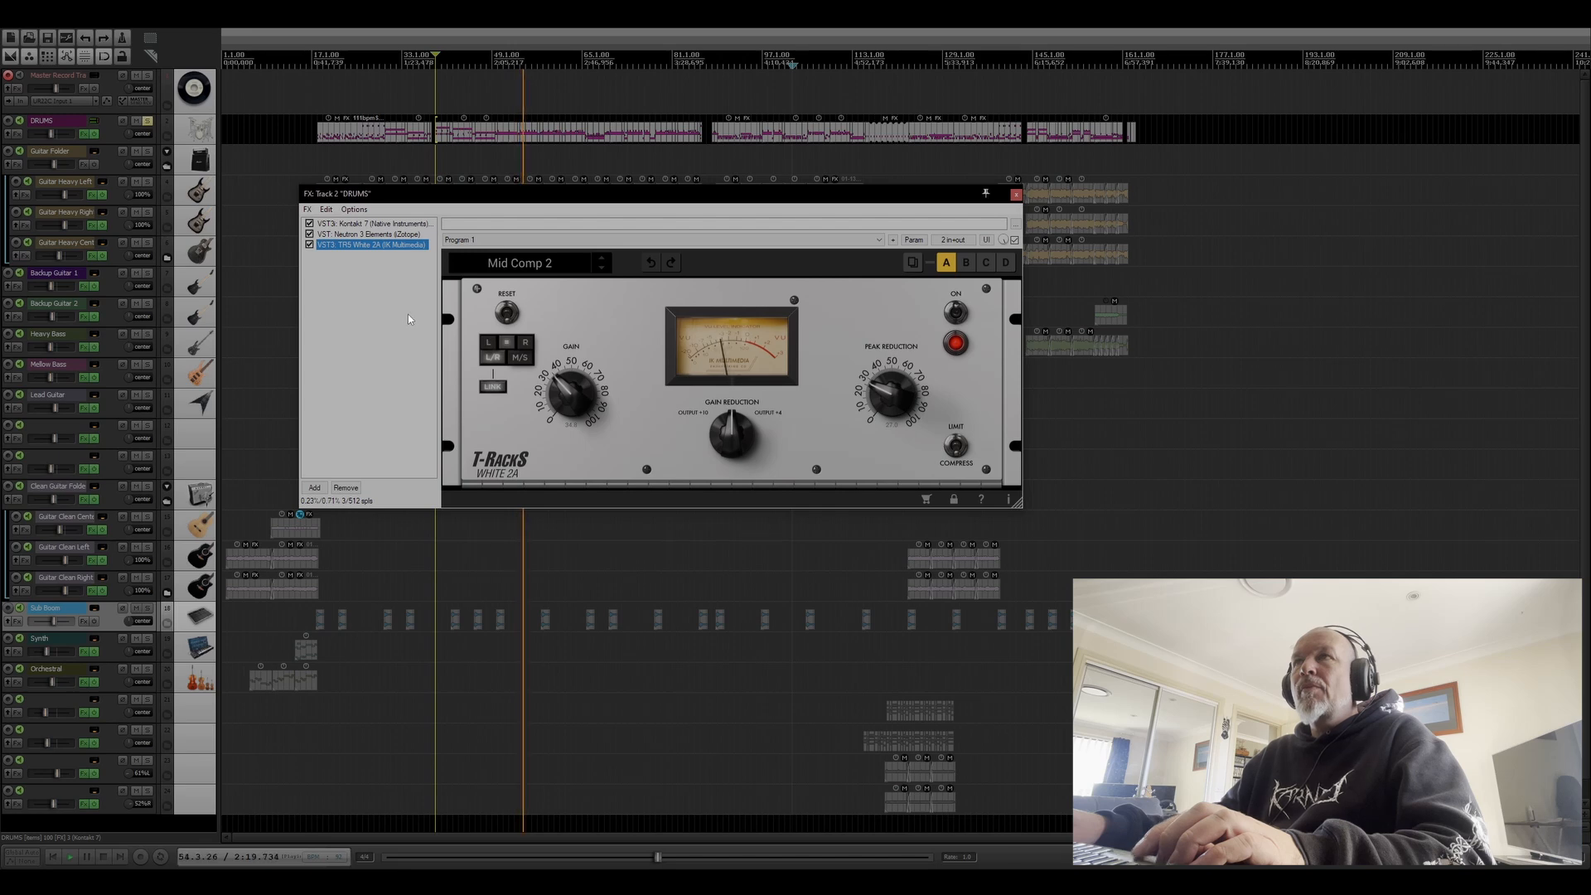
pyautogui.press('space')
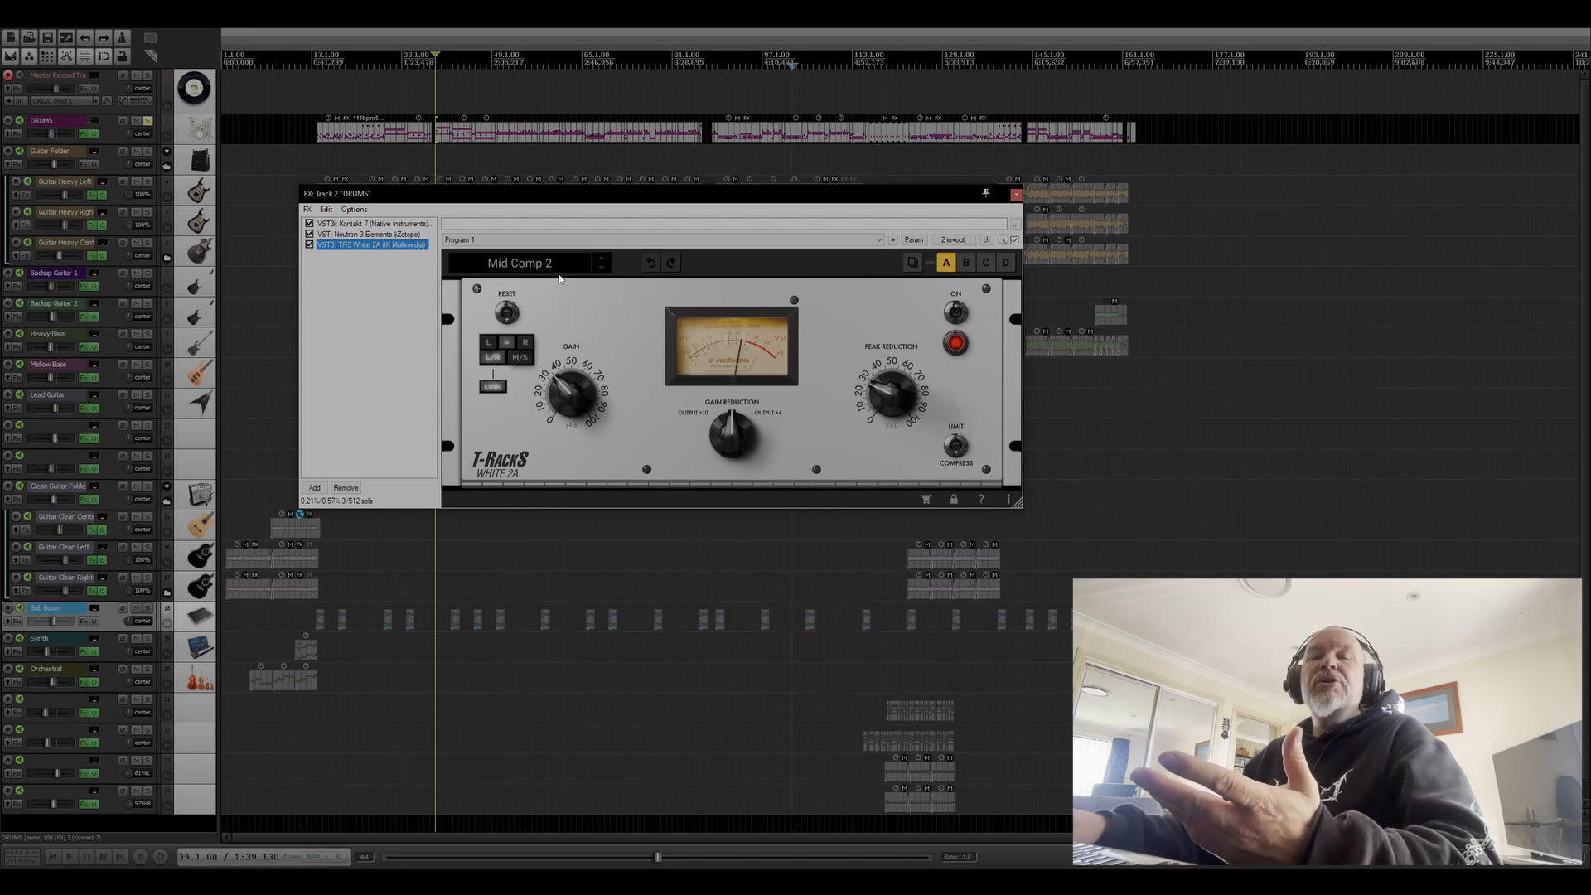
# Return to the Kontakt 7 instrument of the DRUMS track and move the effects window so the kits are in view.
pyautogui.click(530, 264)
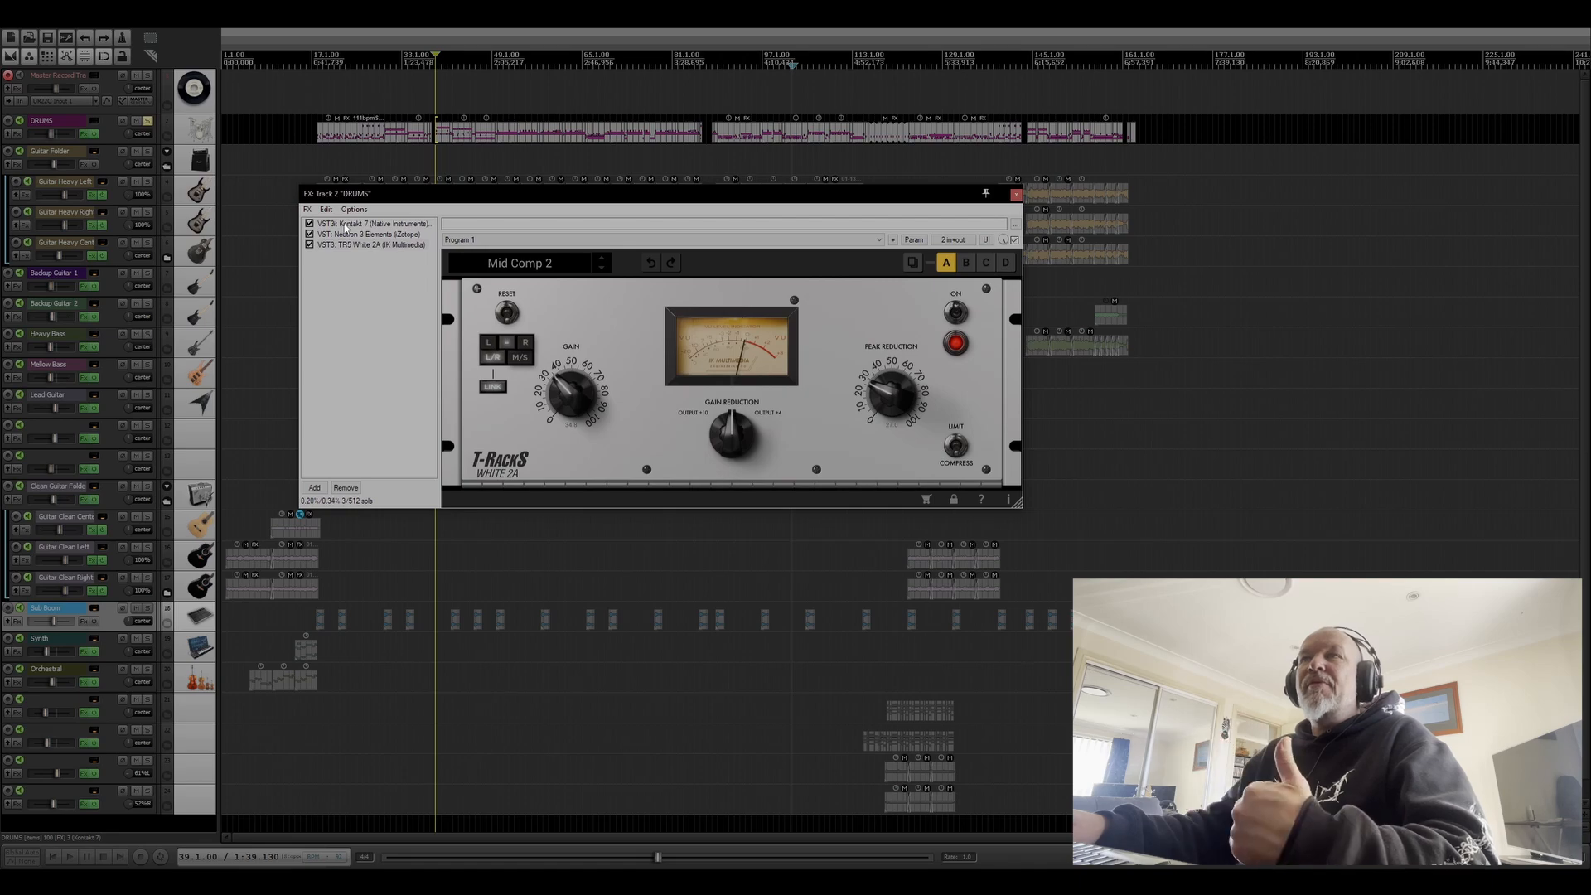
pyautogui.click(346, 225)
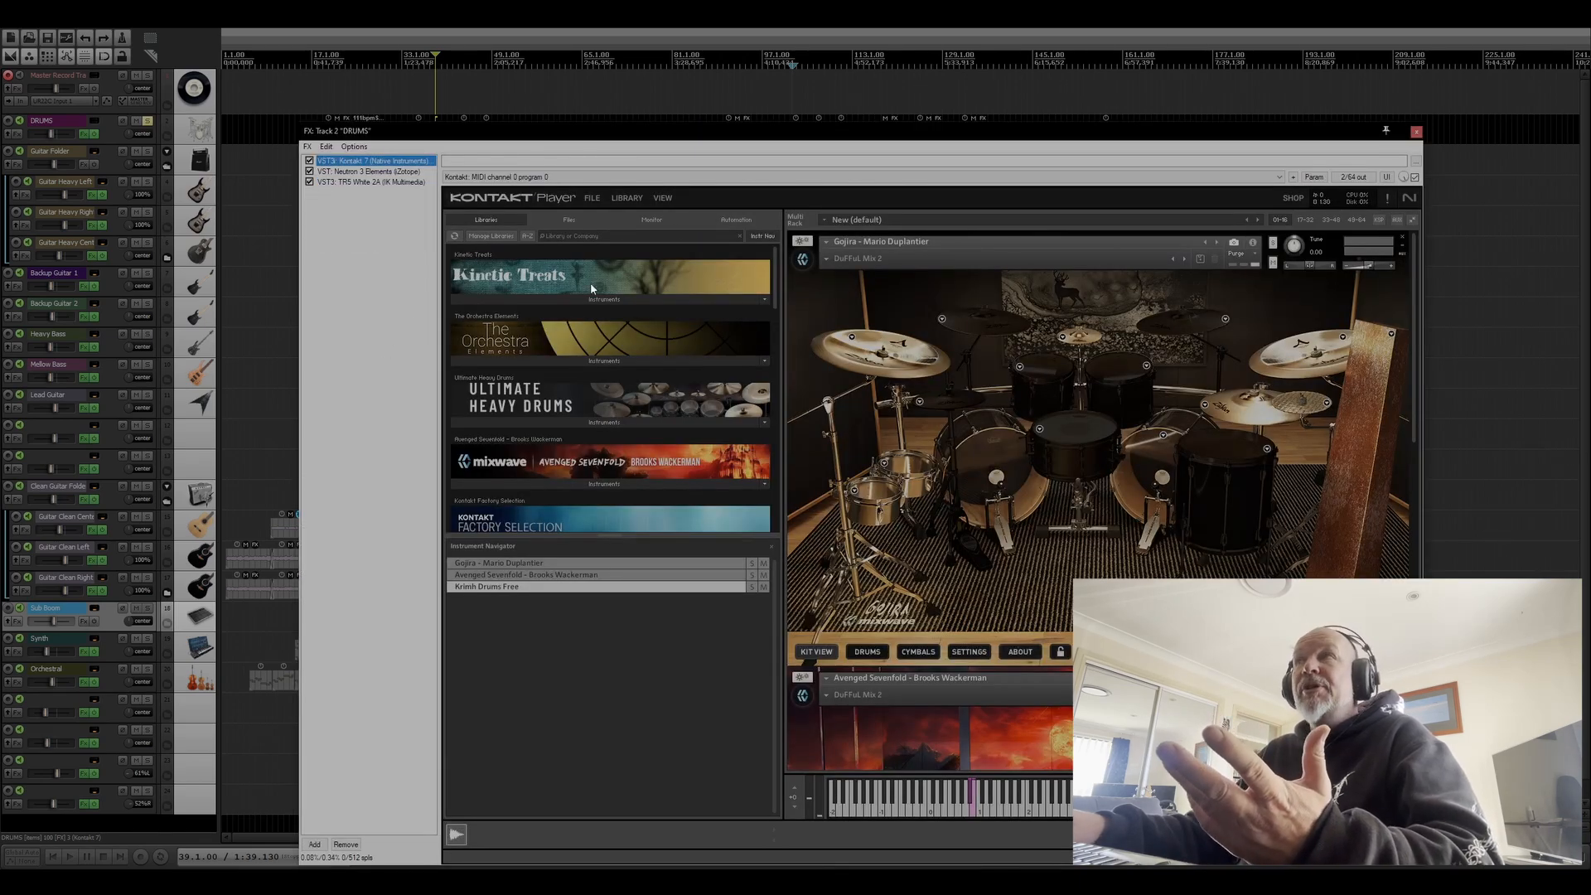
pyautogui.moveTo(856, 135); pyautogui.dragTo(779, 86)
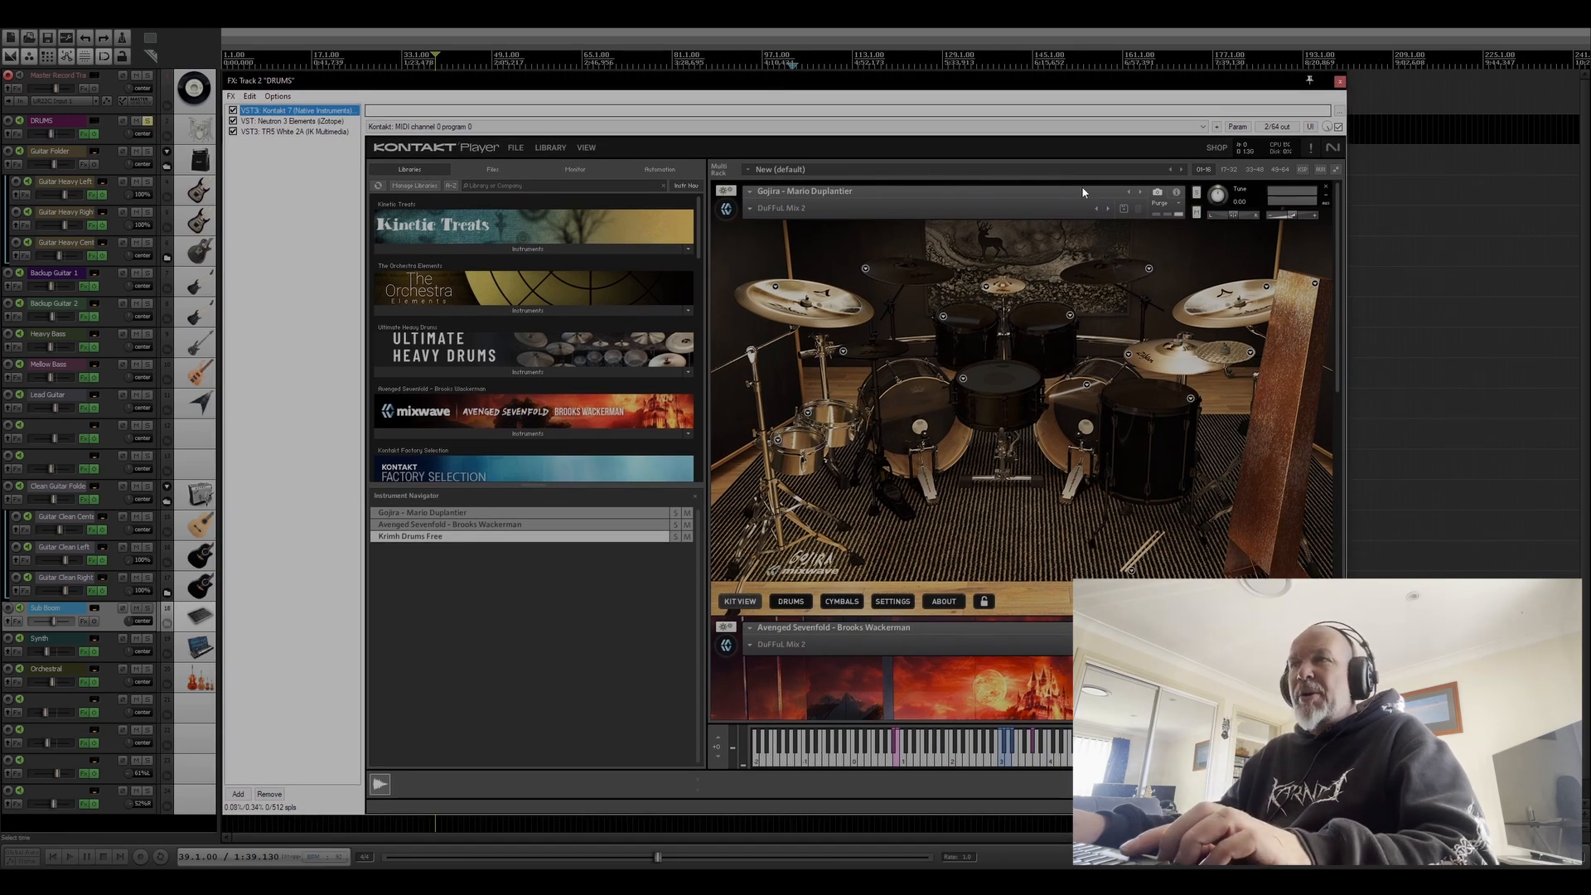
# Review the Gojira and Avenged Sevenfold kits in the Kontakt rack, ending on the Gojira kit.
pyautogui.moveTo(1335, 232)
pyautogui.mouseDown()
pyautogui.moveTo(1351, 642)
pyautogui.moveTo(1345, 225)
pyautogui.mouseUp()
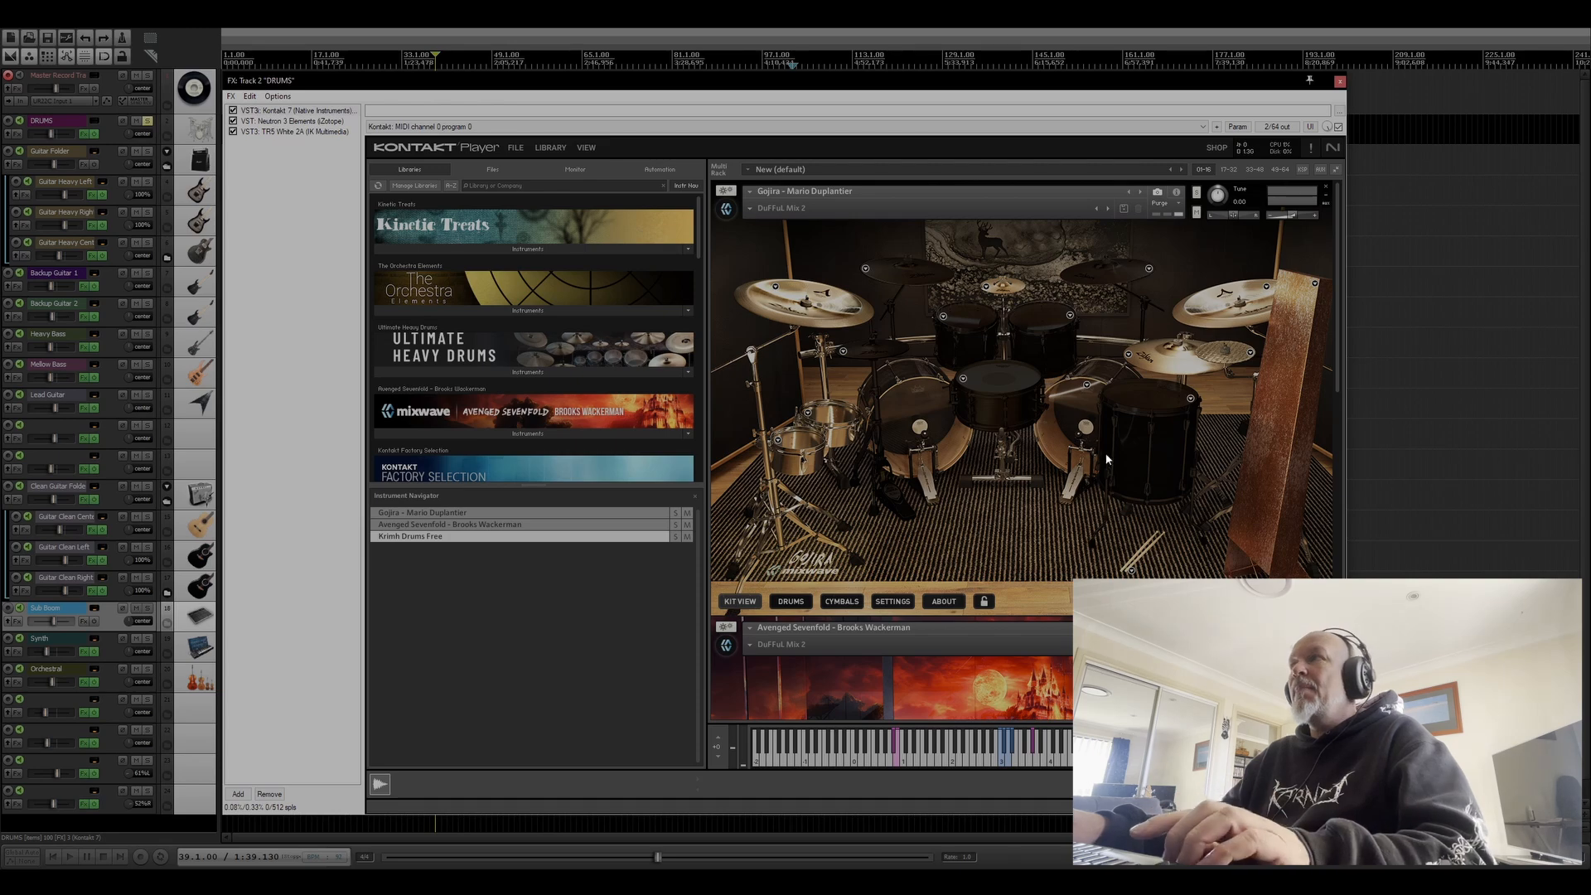
pyautogui.moveTo(1342, 273)
pyautogui.mouseDown()
pyautogui.moveTo(1355, 580)
pyautogui.moveTo(1356, 268)
pyautogui.mouseUp()
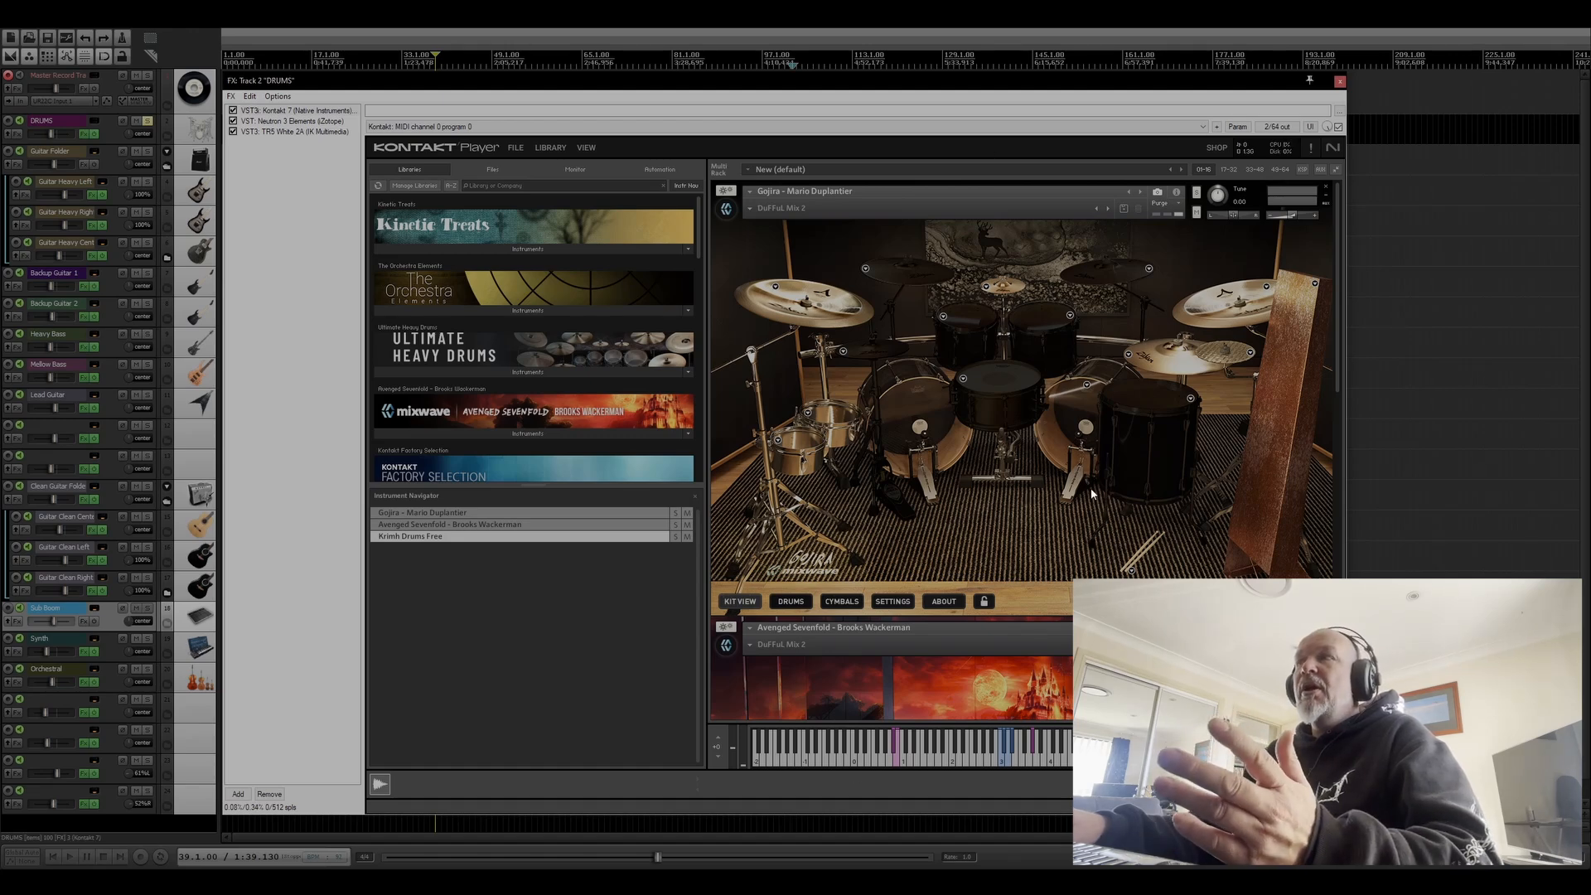
pyautogui.scroll(-1, 1076, 452)
pyautogui.scroll(1, 1071, 445)
pyautogui.scroll(-5, 1078, 455)
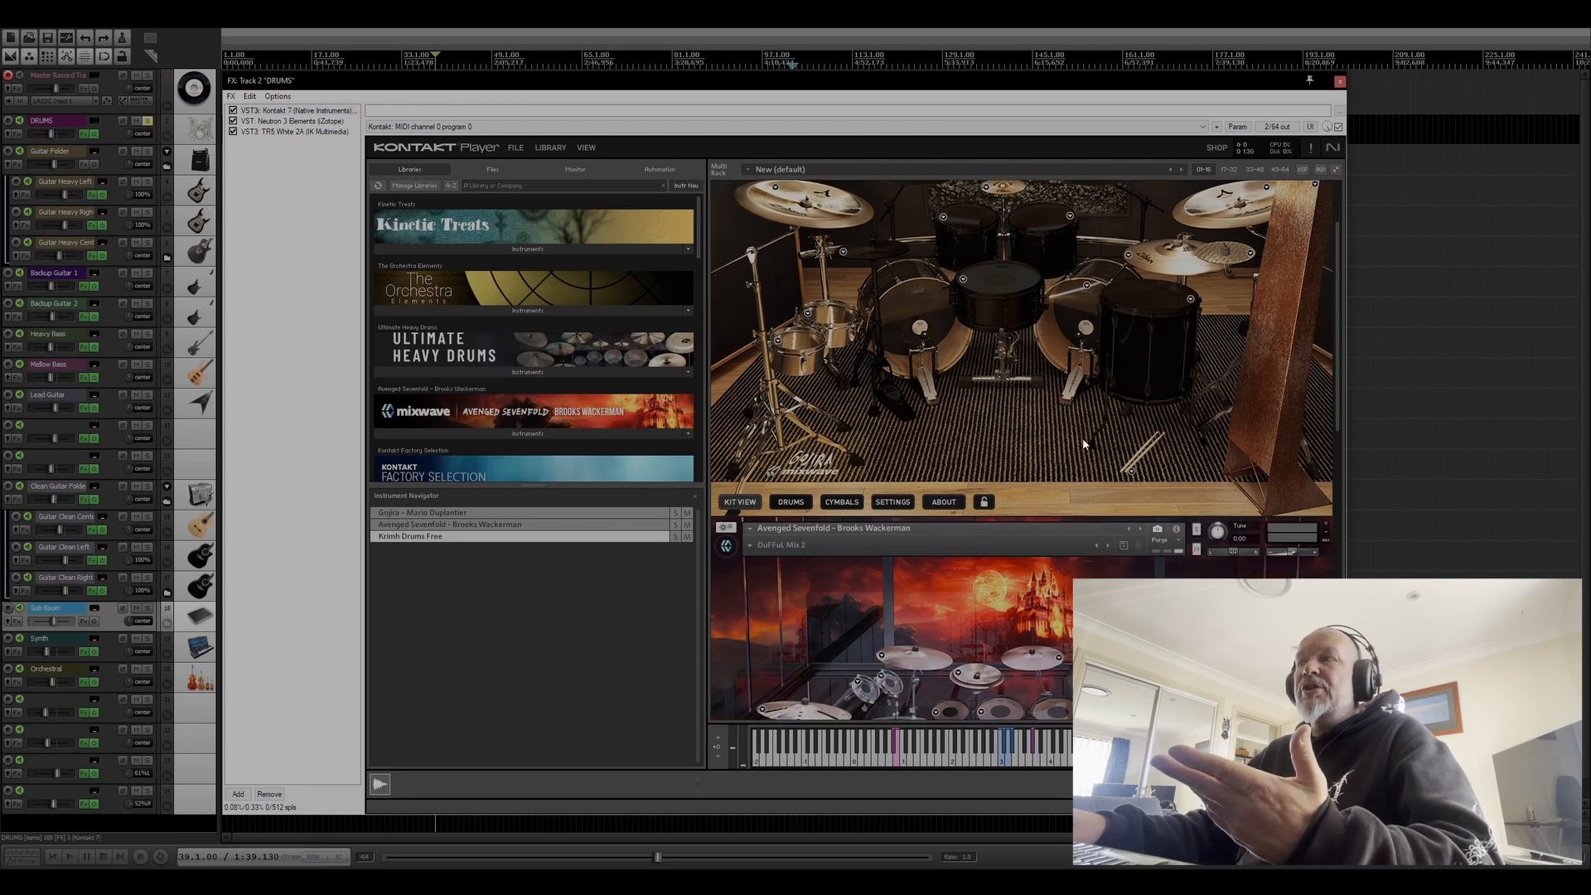
pyautogui.scroll(4, 1102, 489)
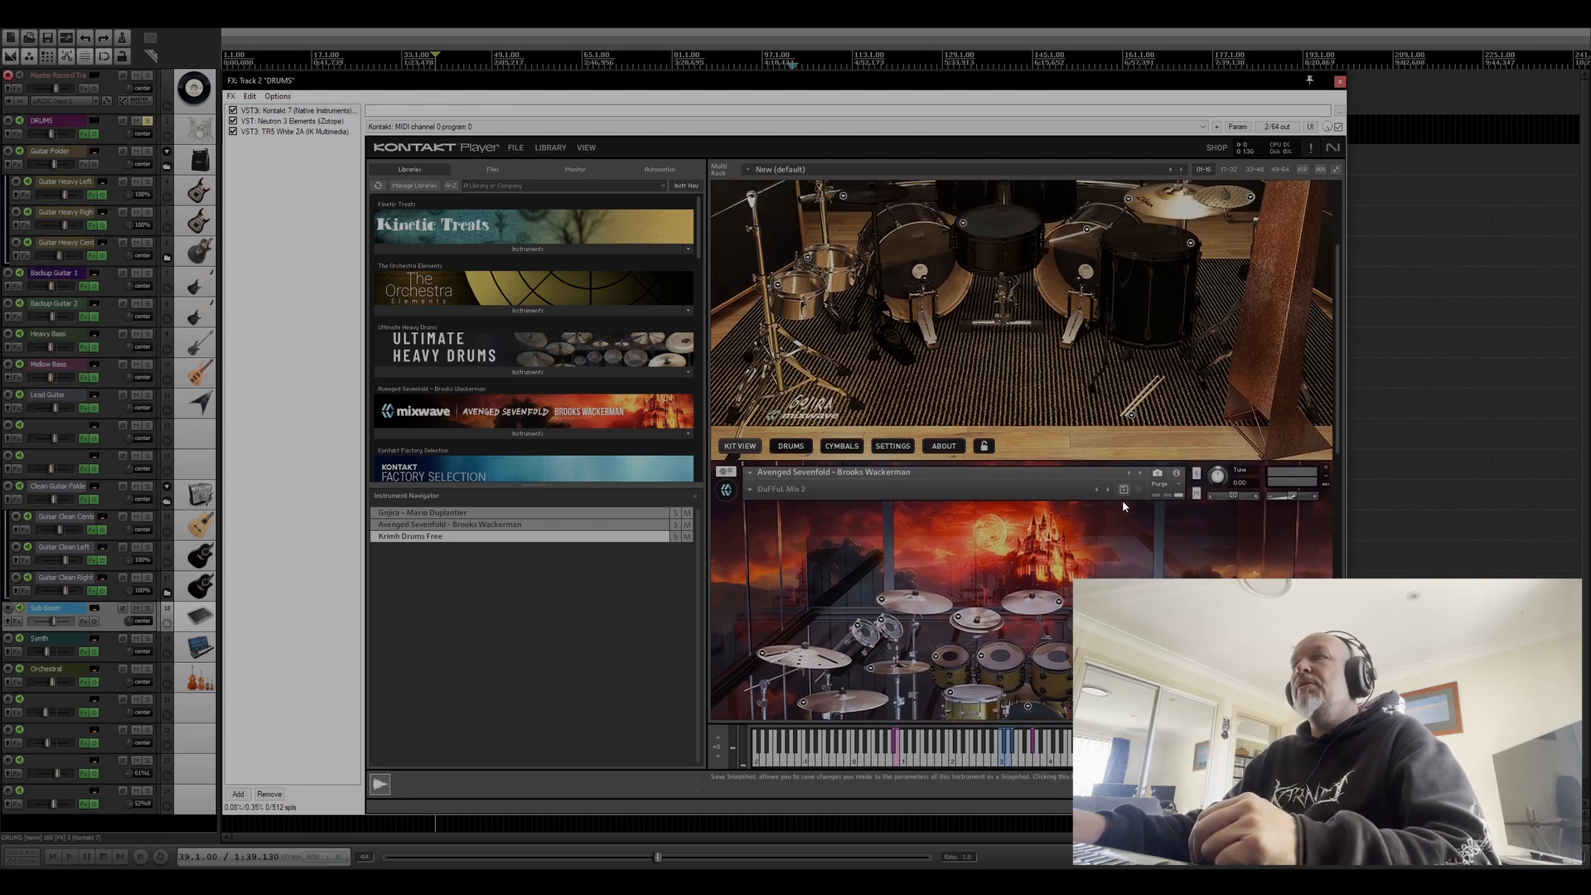
pyautogui.scroll(2, 1111, 488)
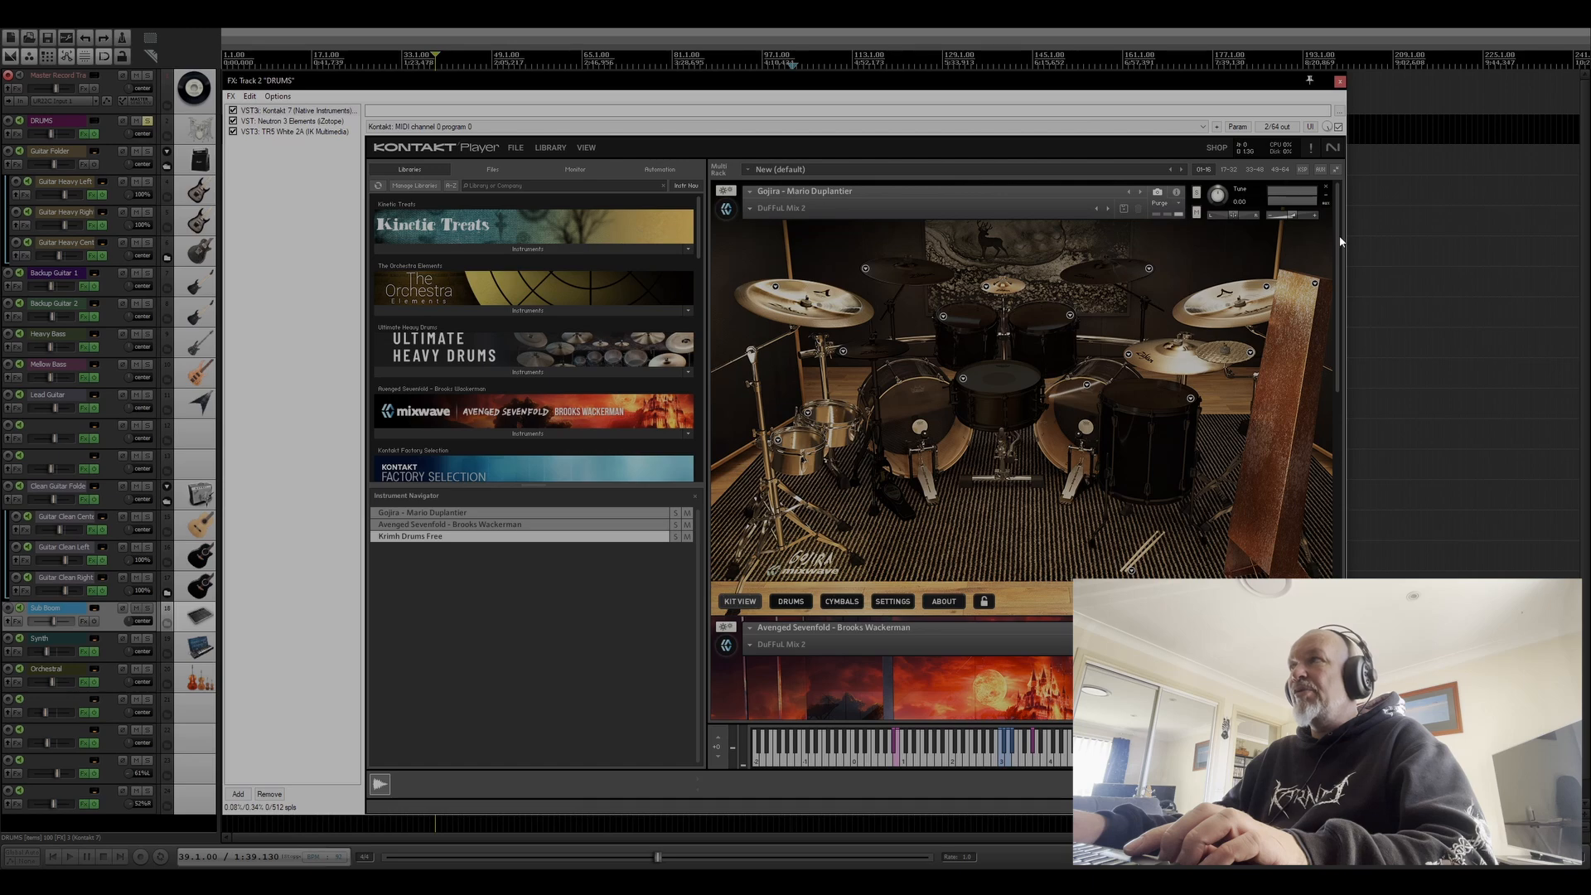
# Close the DRUMS effects window, unsolo the DRUMS track and place the playback position at bar 19.
pyautogui.click(1340, 81)
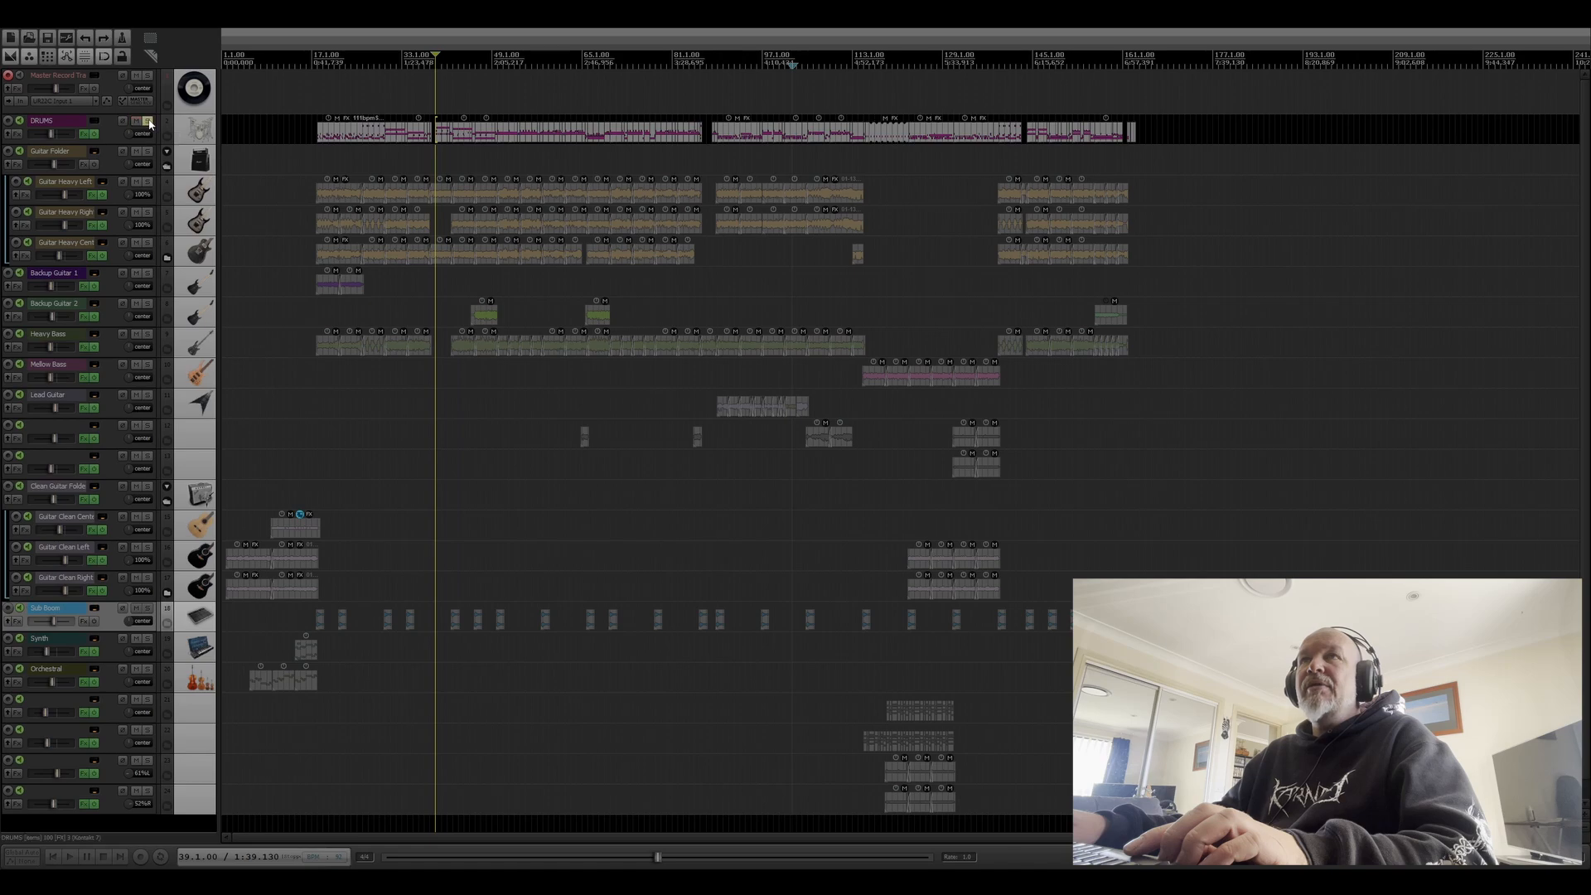
pyautogui.click(149, 123)
pyautogui.click(321, 60)
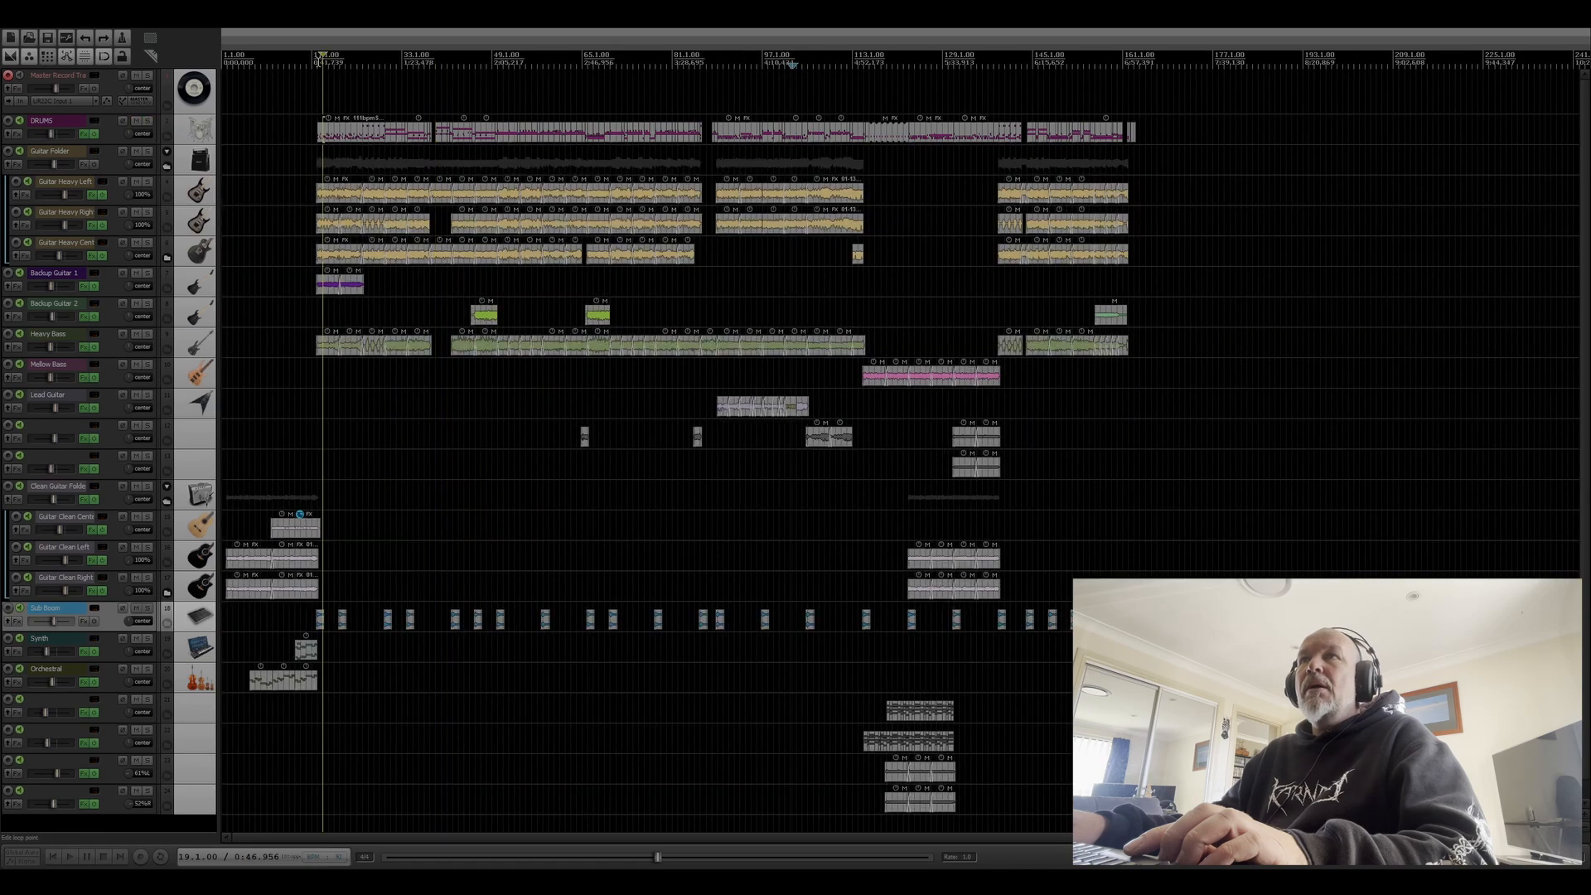
# Place the playback position at bar 26 and solo the Guitar Folder track.
pyautogui.click(356, 61)
pyautogui.click(368, 60)
pyautogui.click(362, 60)
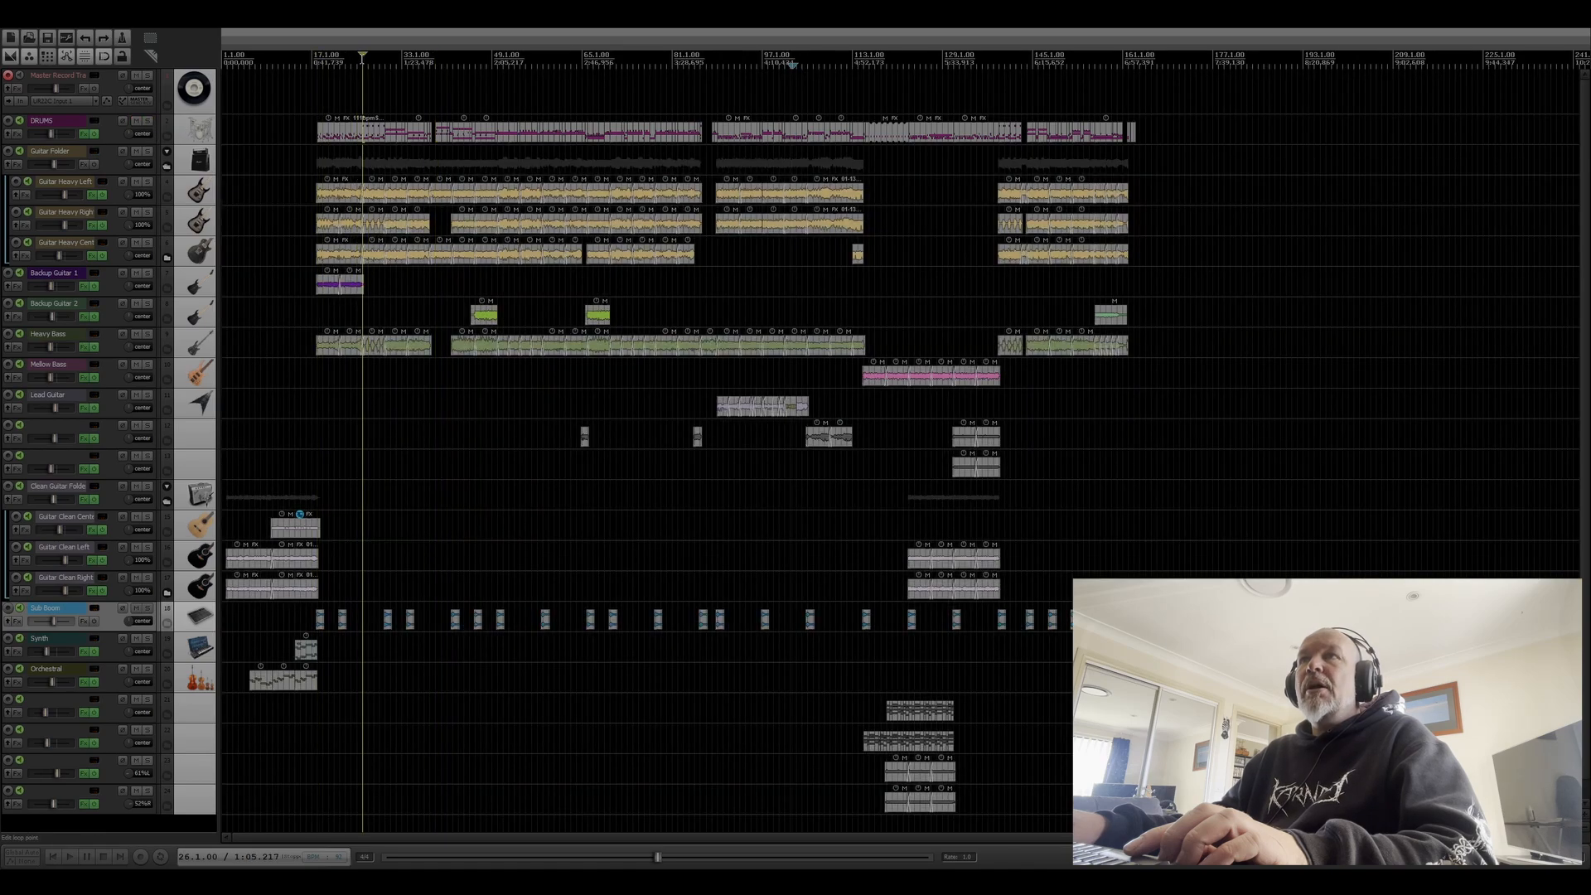
pyautogui.scroll(5, 628, 139)
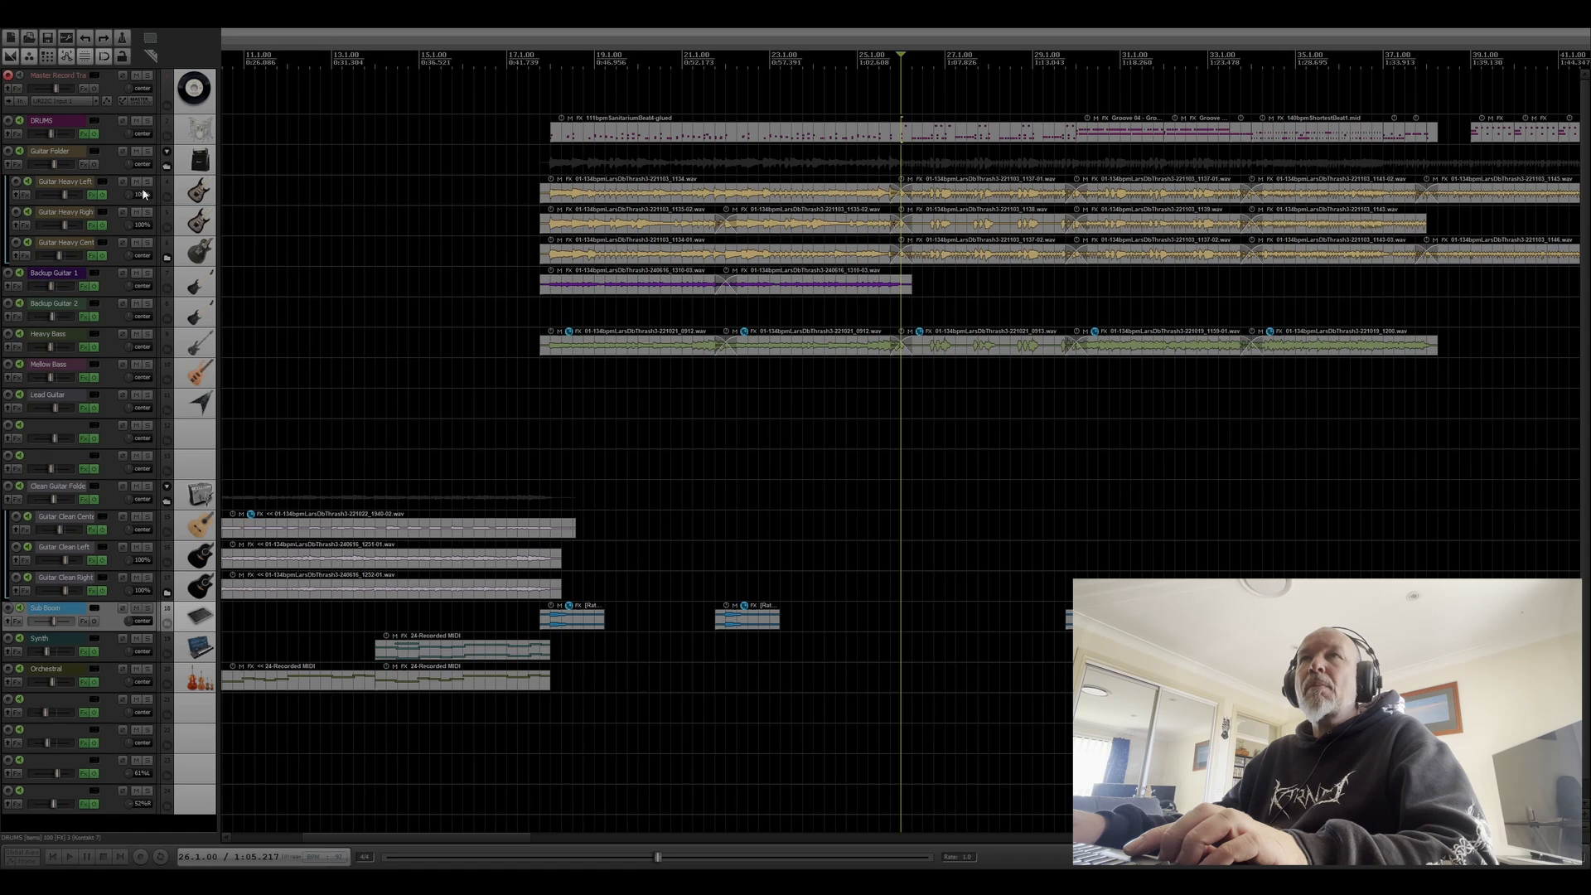
pyautogui.click(151, 152)
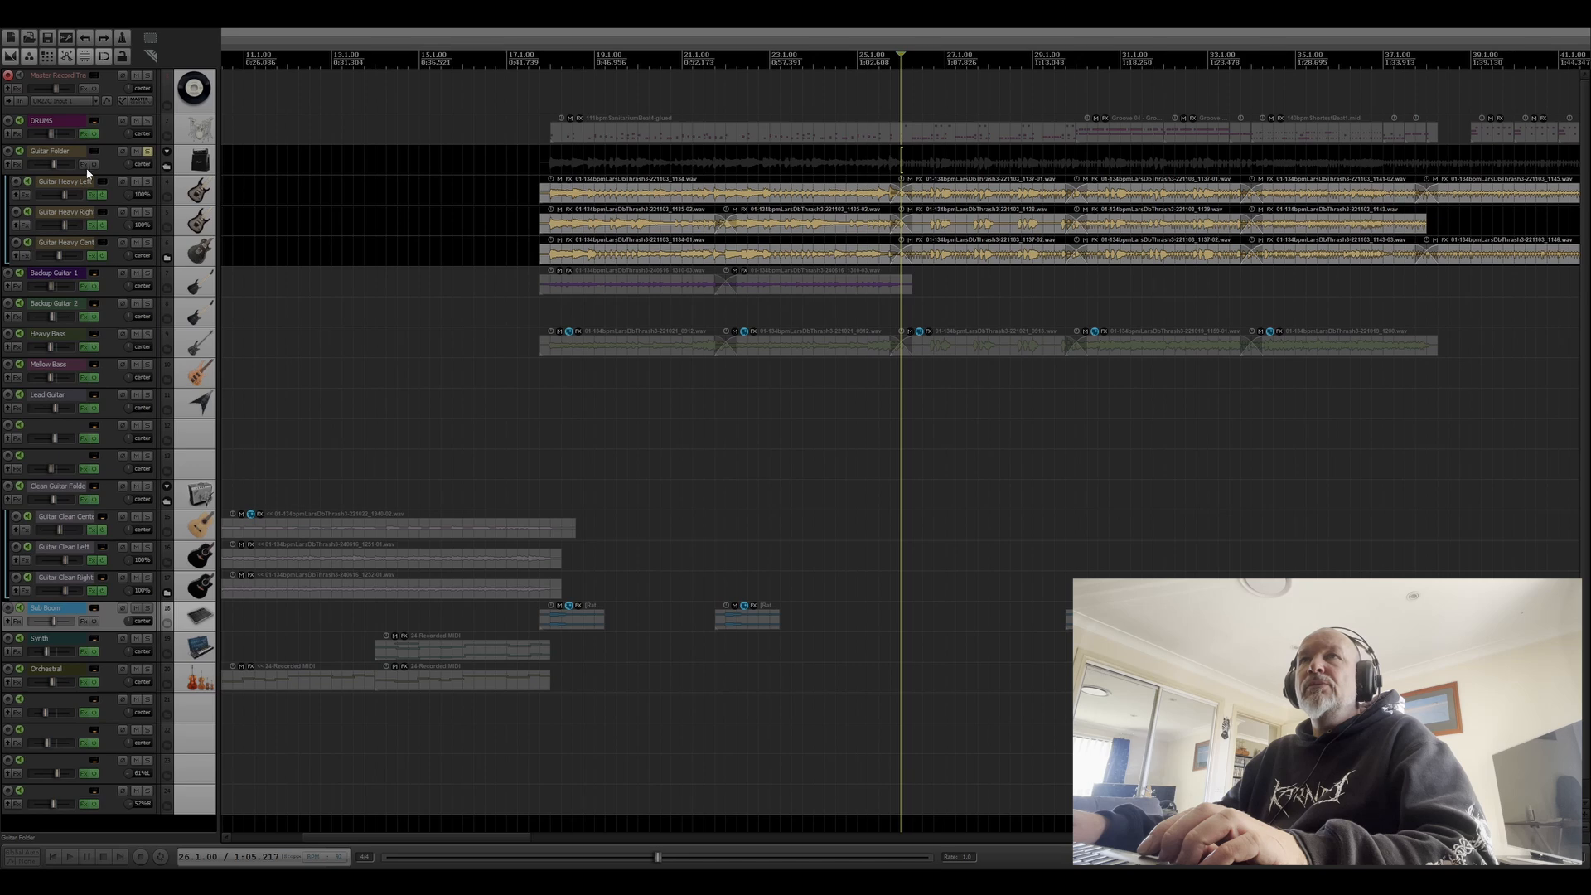
# Check the Guitar Folder track for effects and play the soloed heavy guitars briefly from bar 26, adding no effect.
pyautogui.click(85, 164)
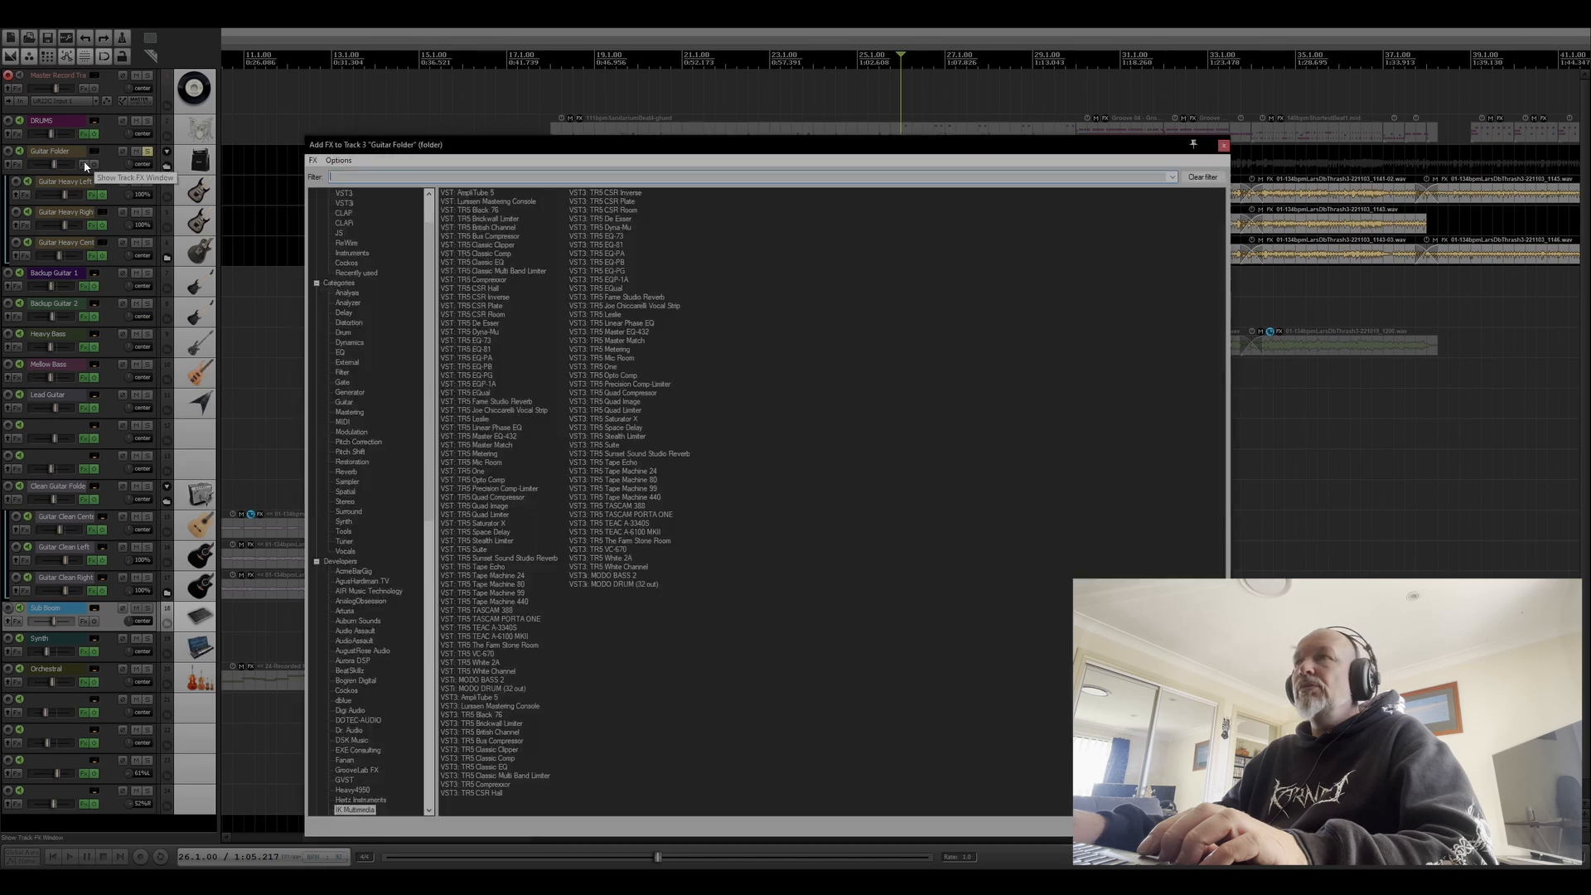
pyautogui.click(1224, 147)
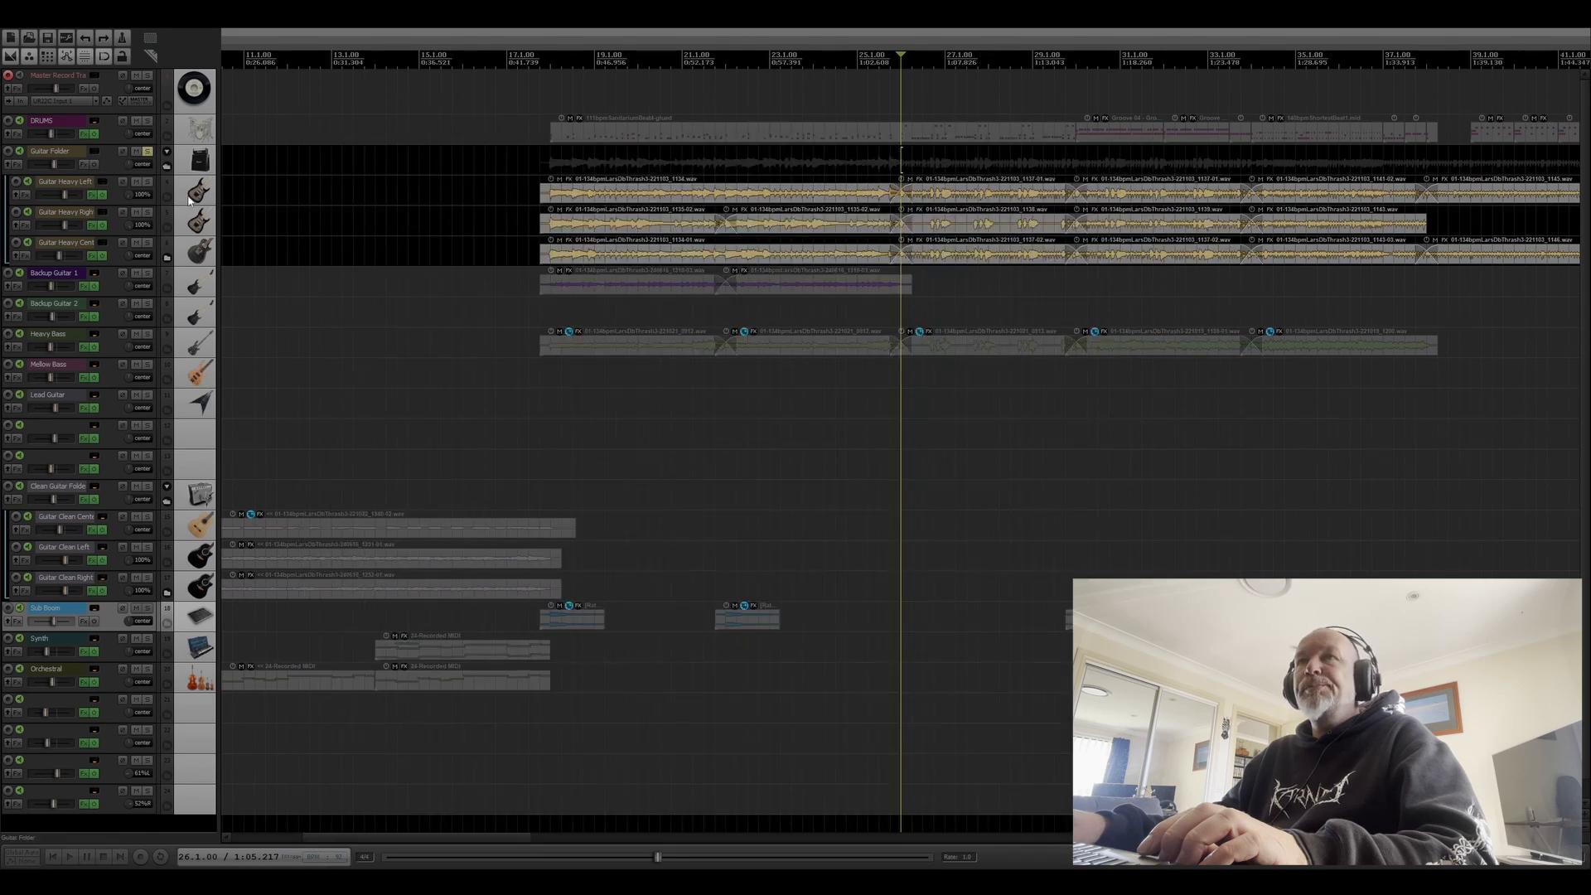
pyautogui.press('space')
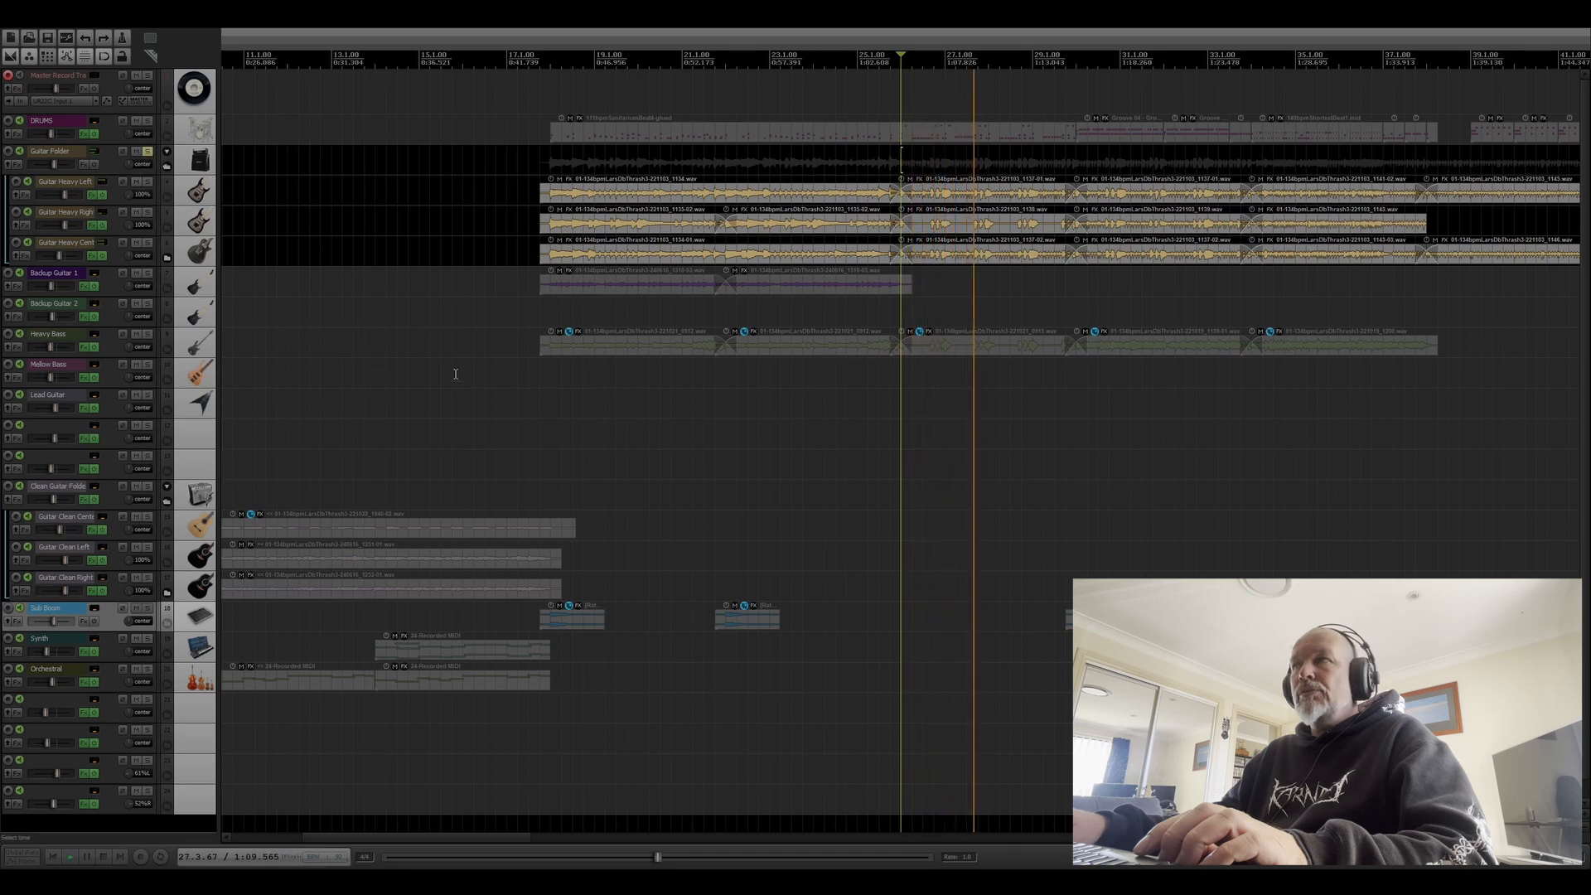
pyautogui.press('space')
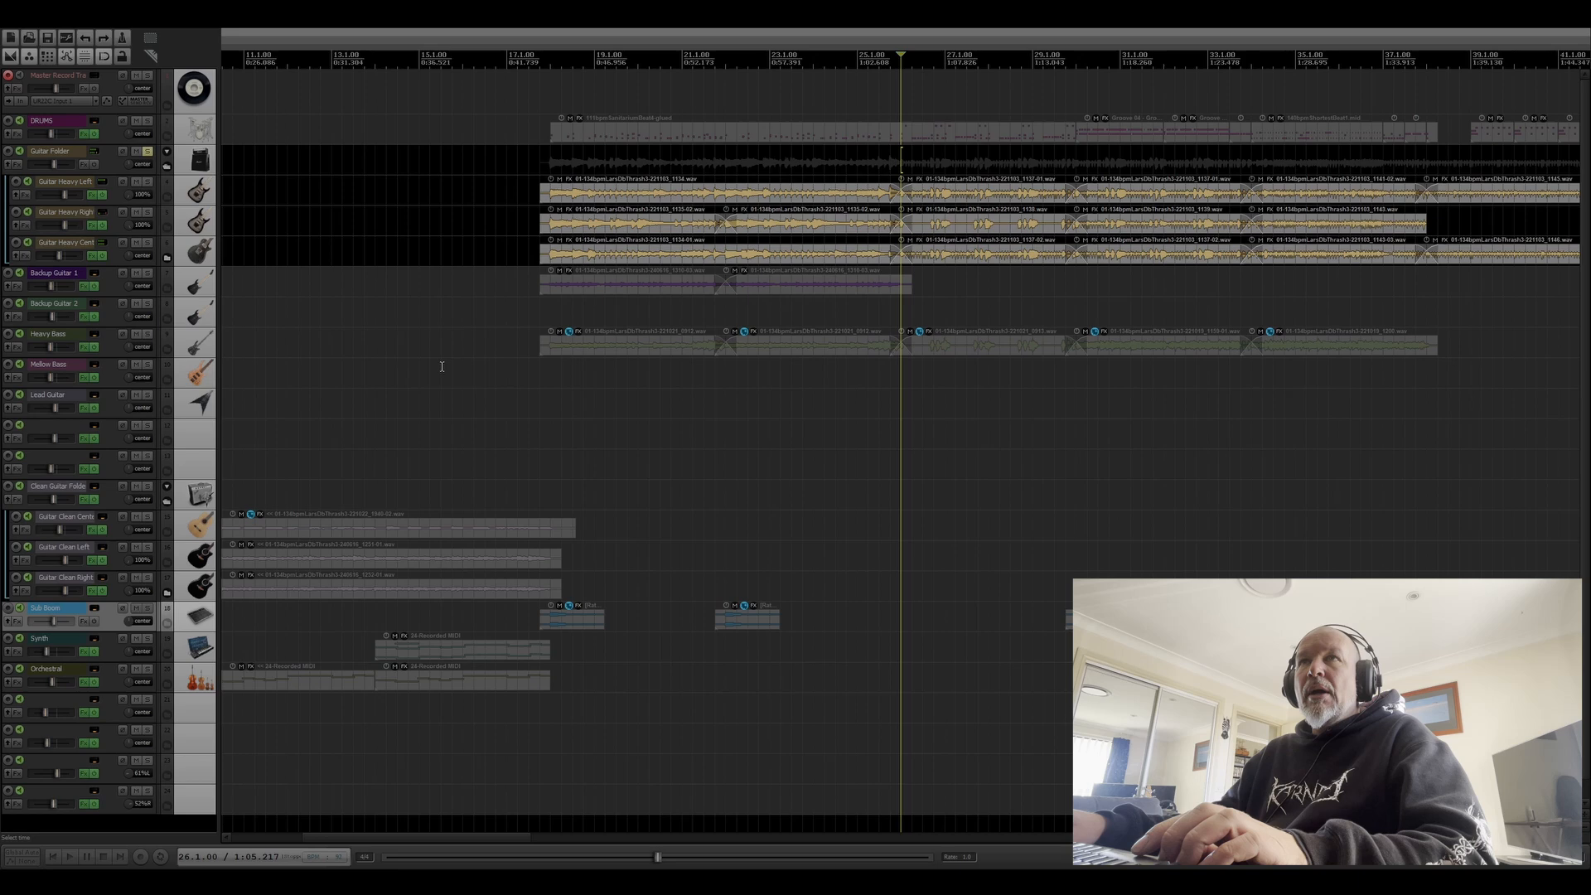
pyautogui.click(84, 164)
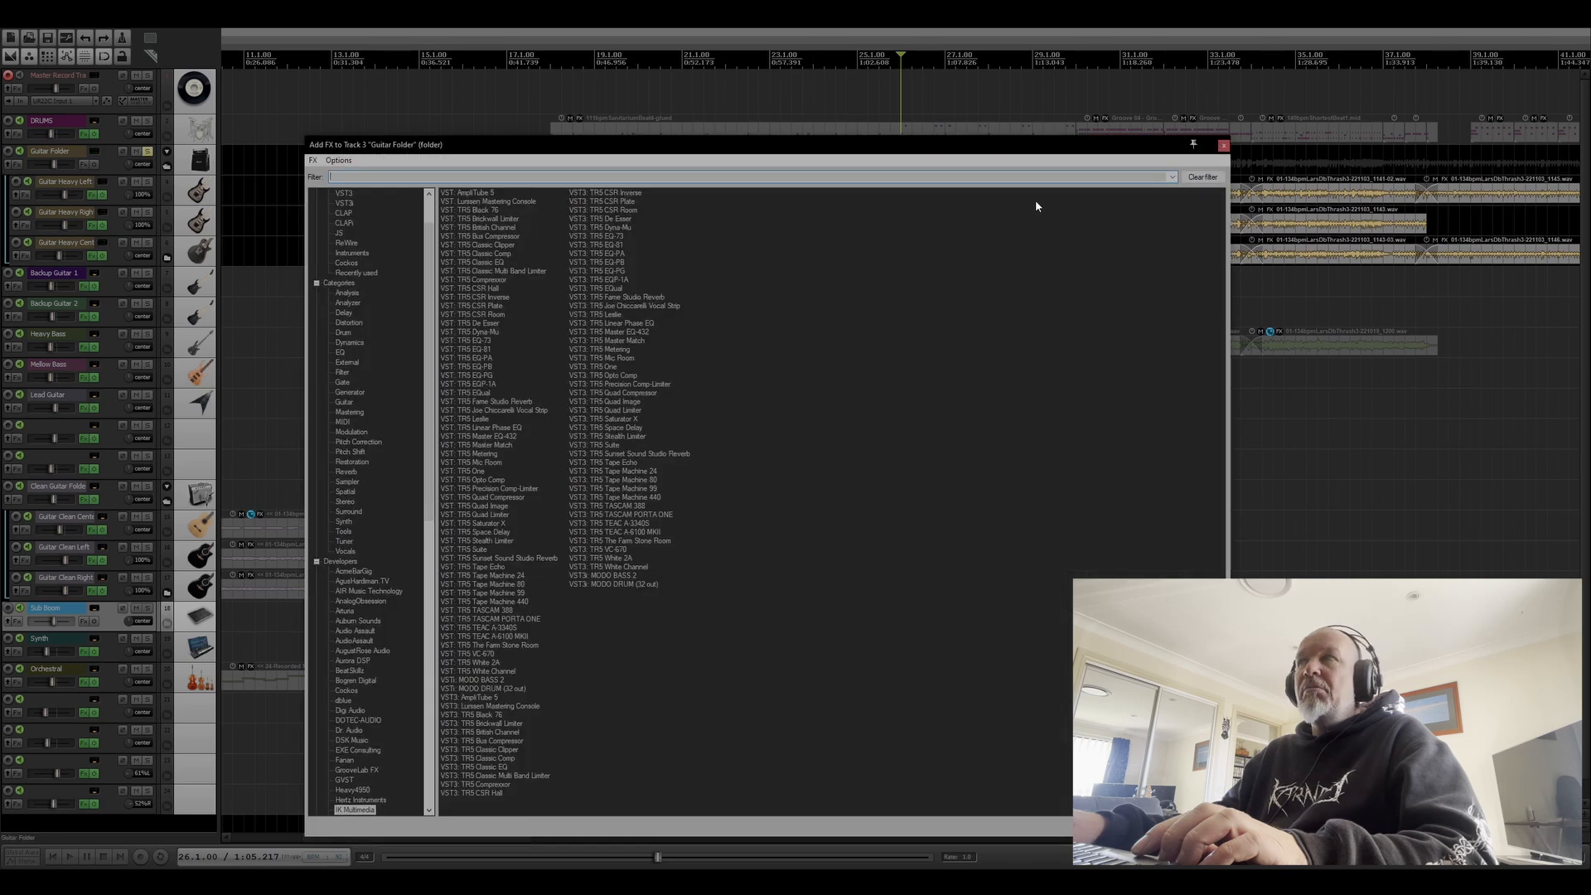
pyautogui.click(1224, 146)
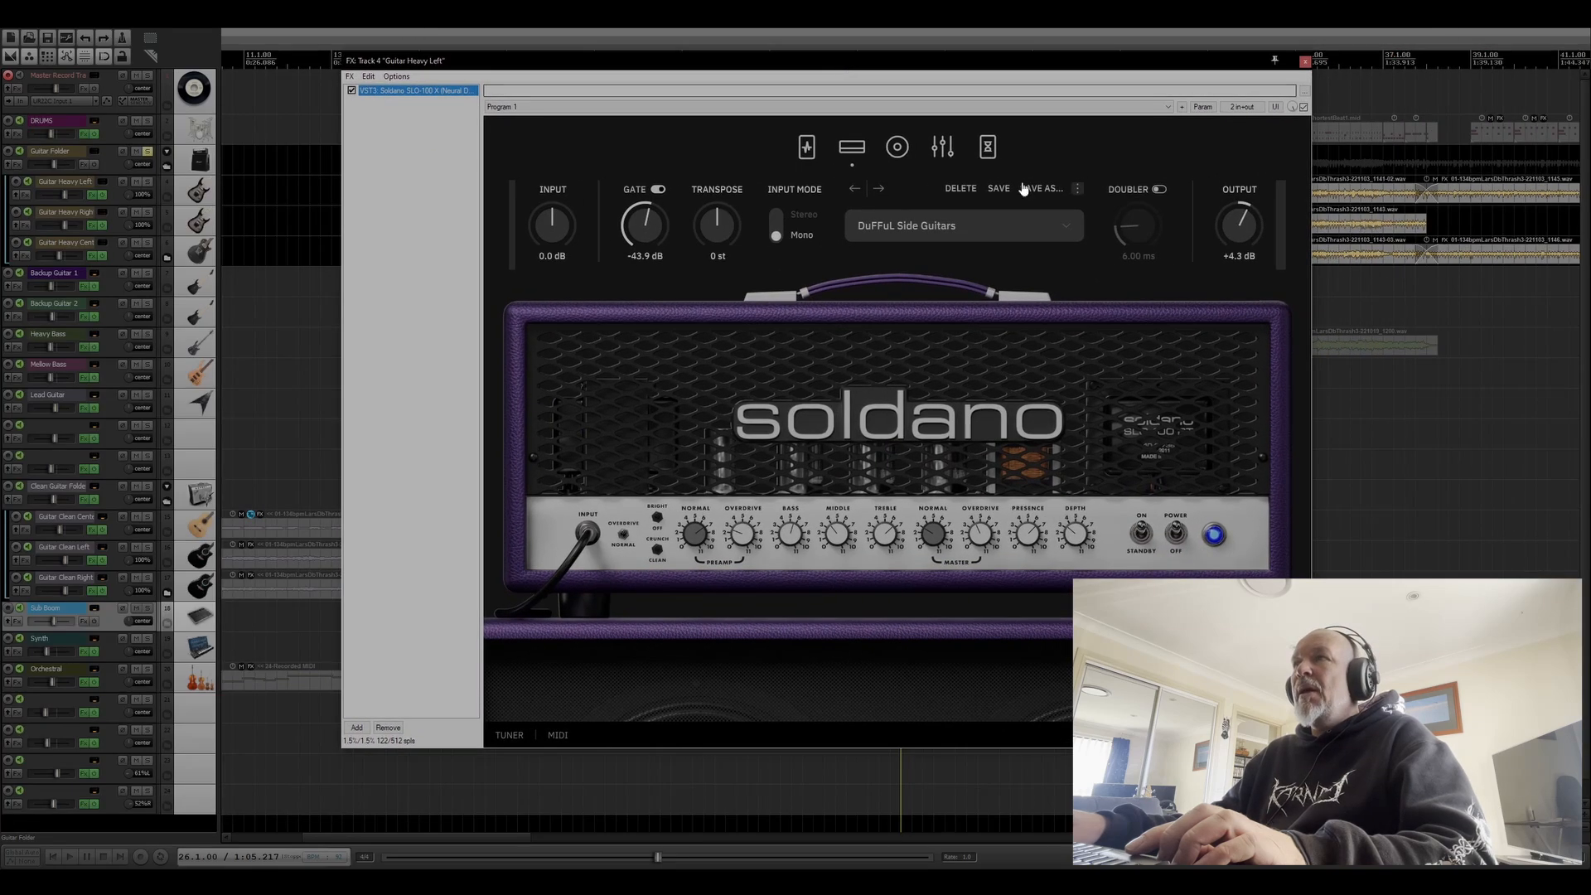
# Review the equalizer of the Soldano SLO-100 X on the Guitar Heavy Left track and close its effects window.
pyautogui.click(942, 147)
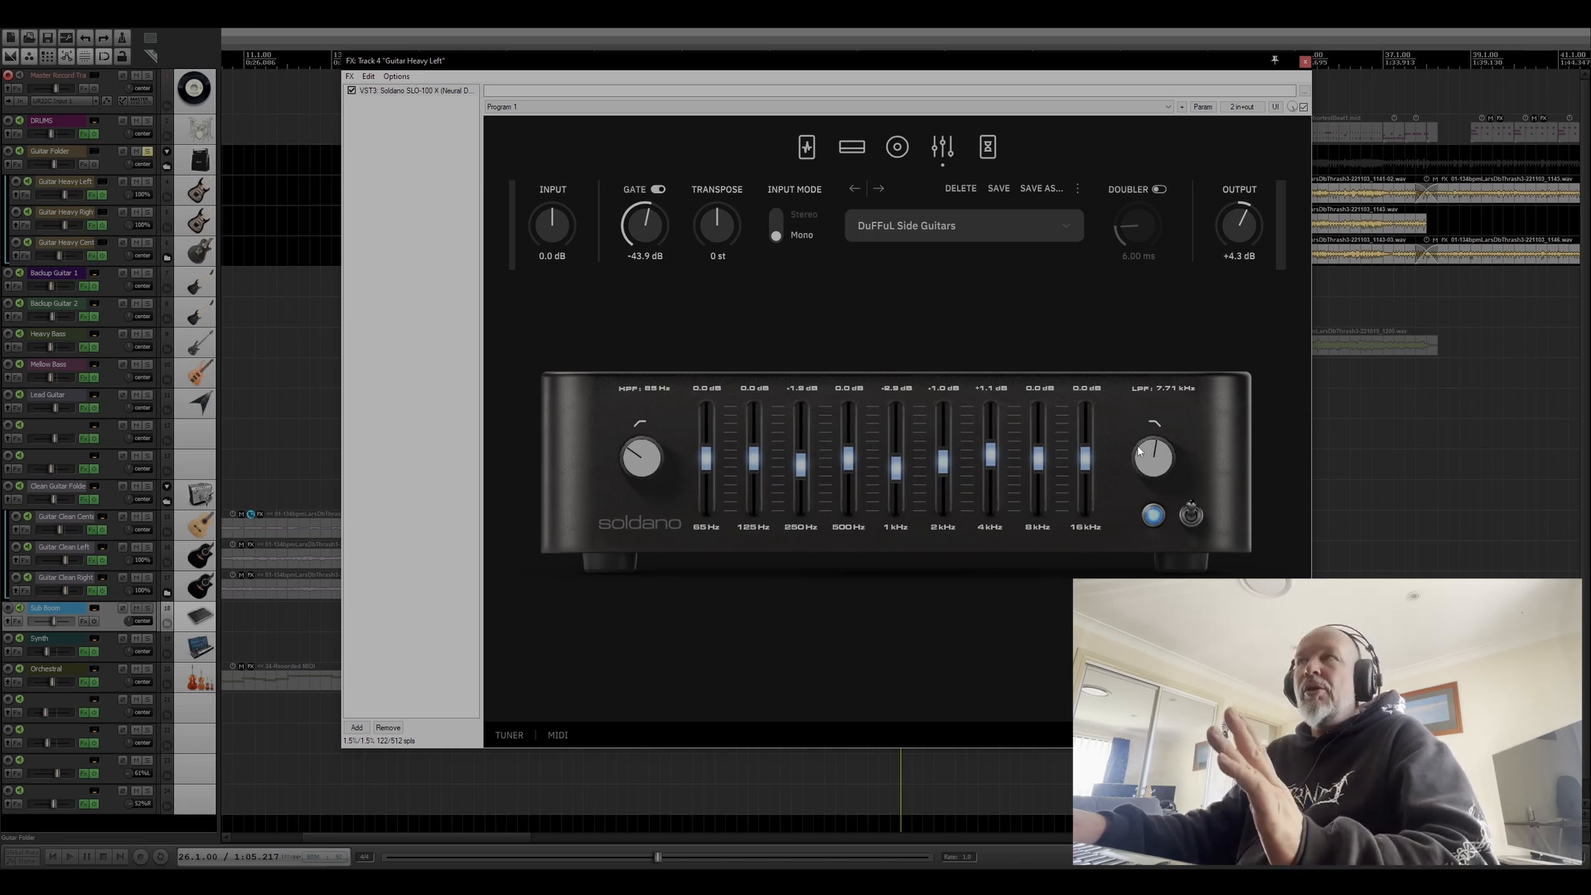
pyautogui.click(1305, 60)
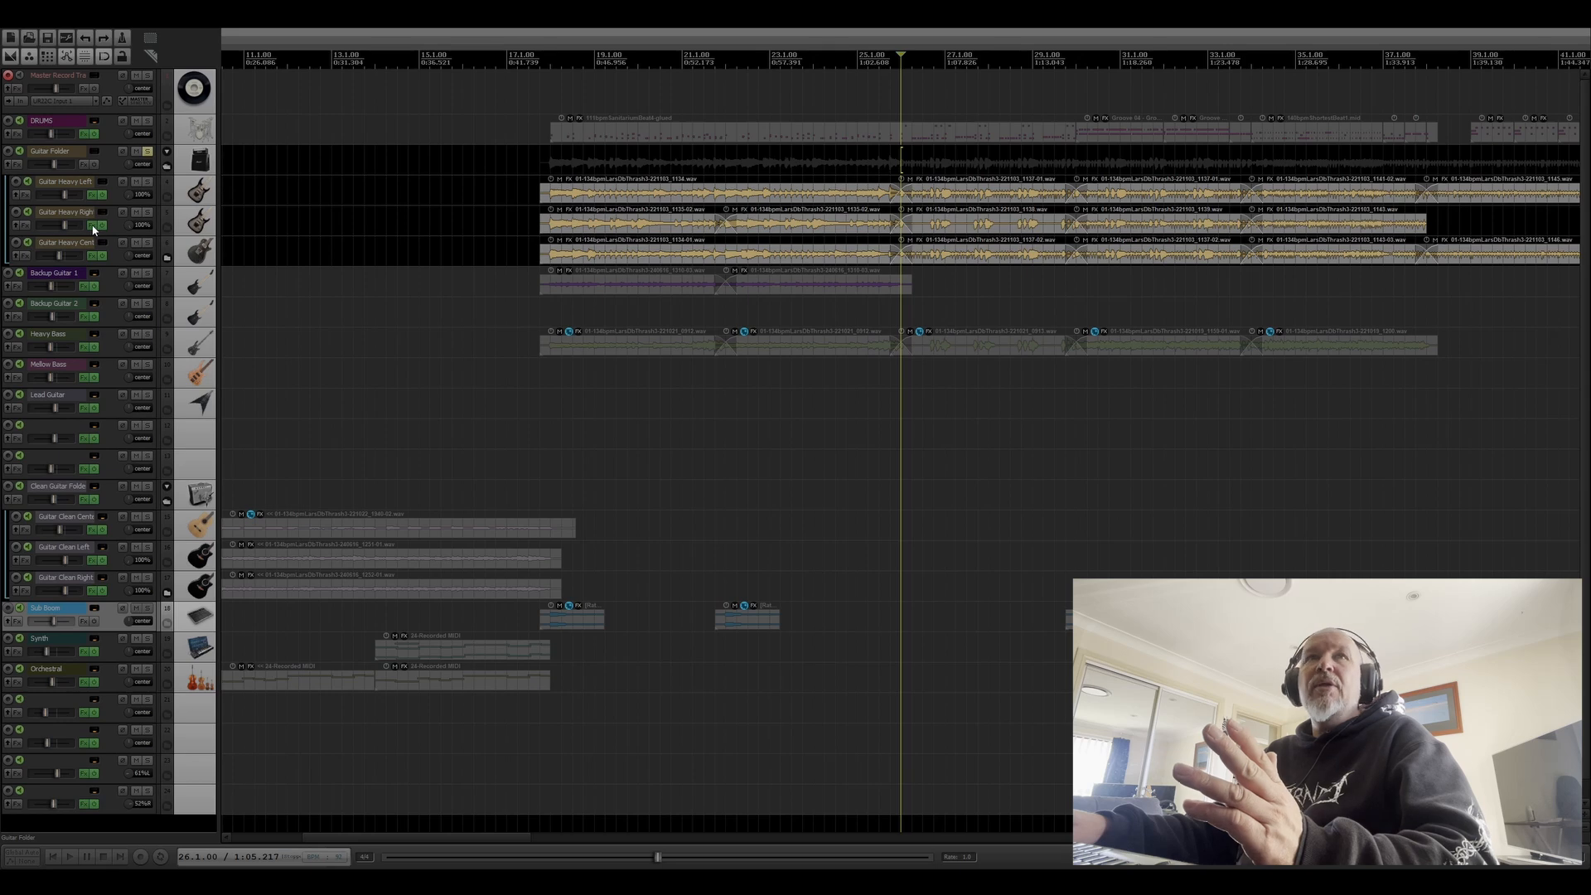
# Review the presets, equalizer, cabinet, pedals and amp of the Soldano SLO-100 X on the Guitar Heavy Right track, and close its effects window.
pyautogui.click(20, 224)
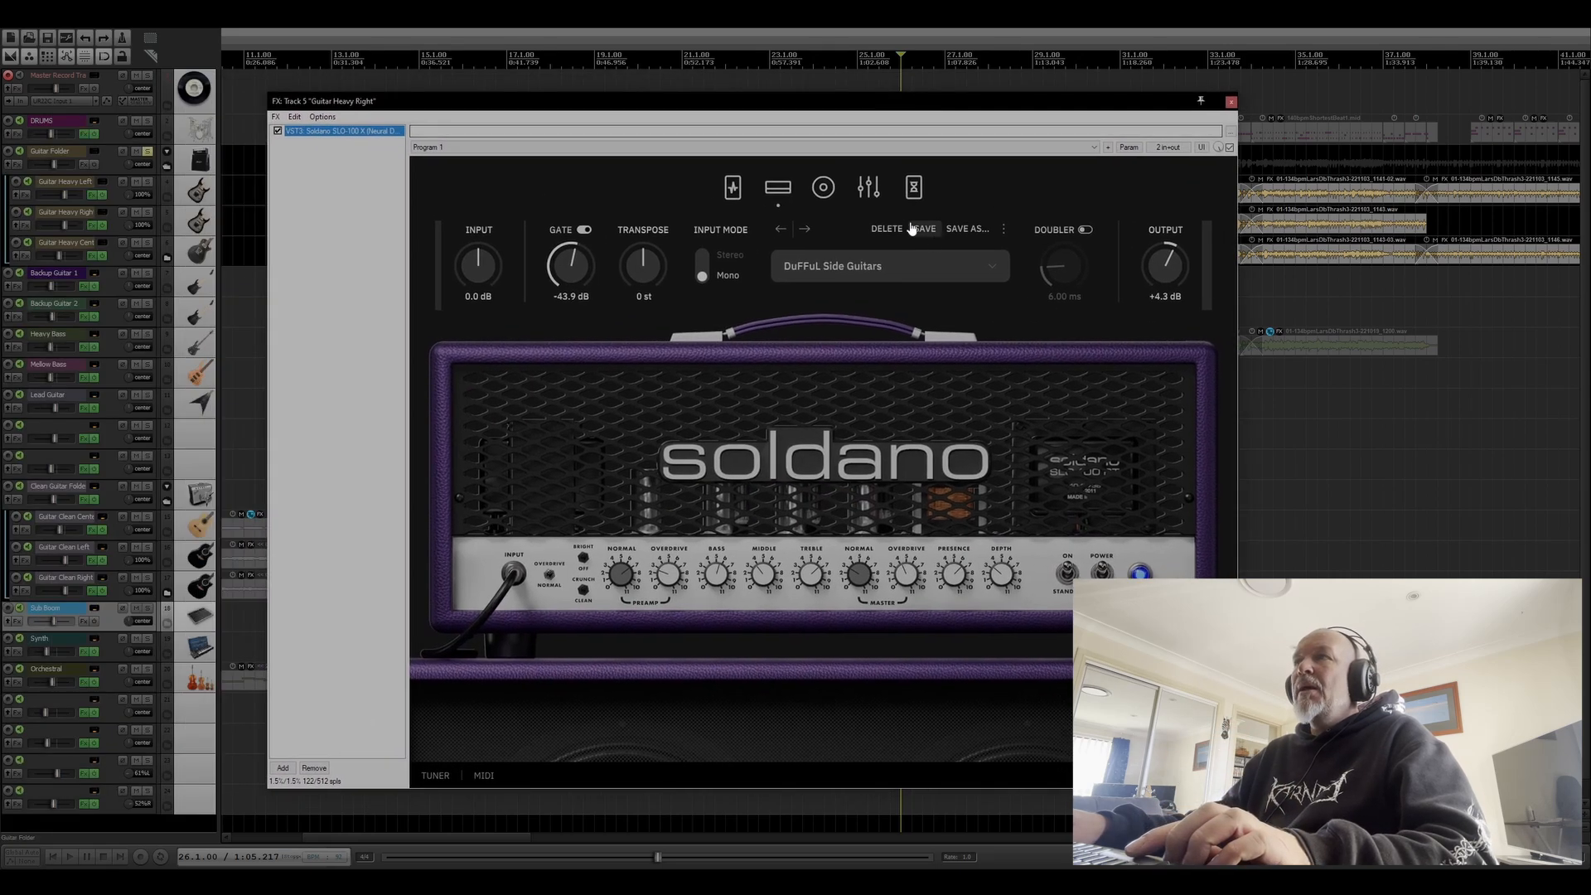
pyautogui.click(883, 268)
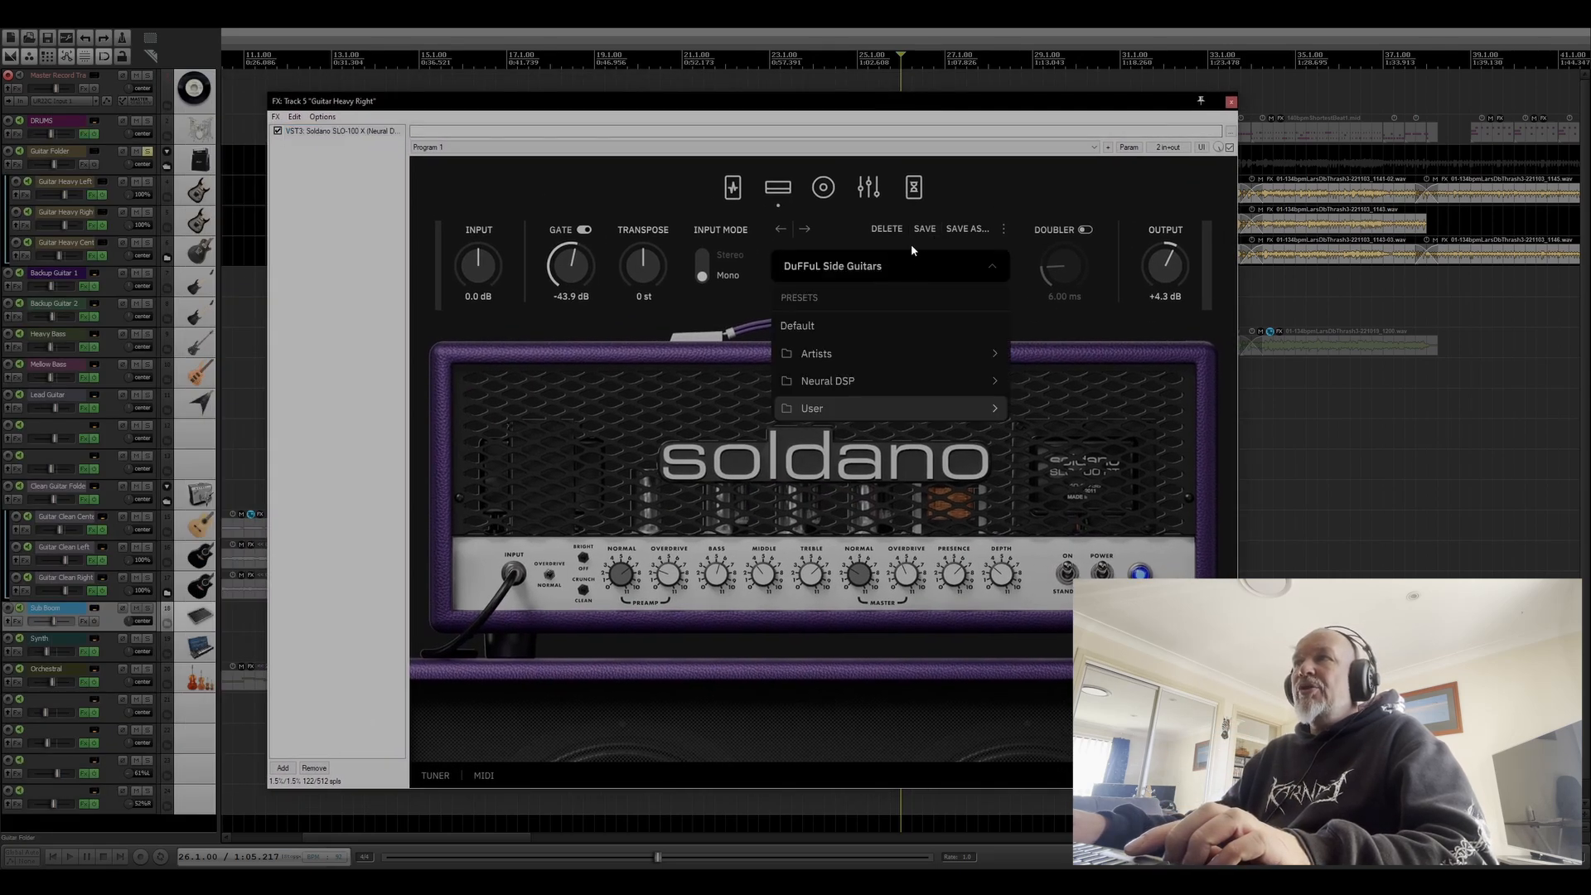
pyautogui.click(978, 185)
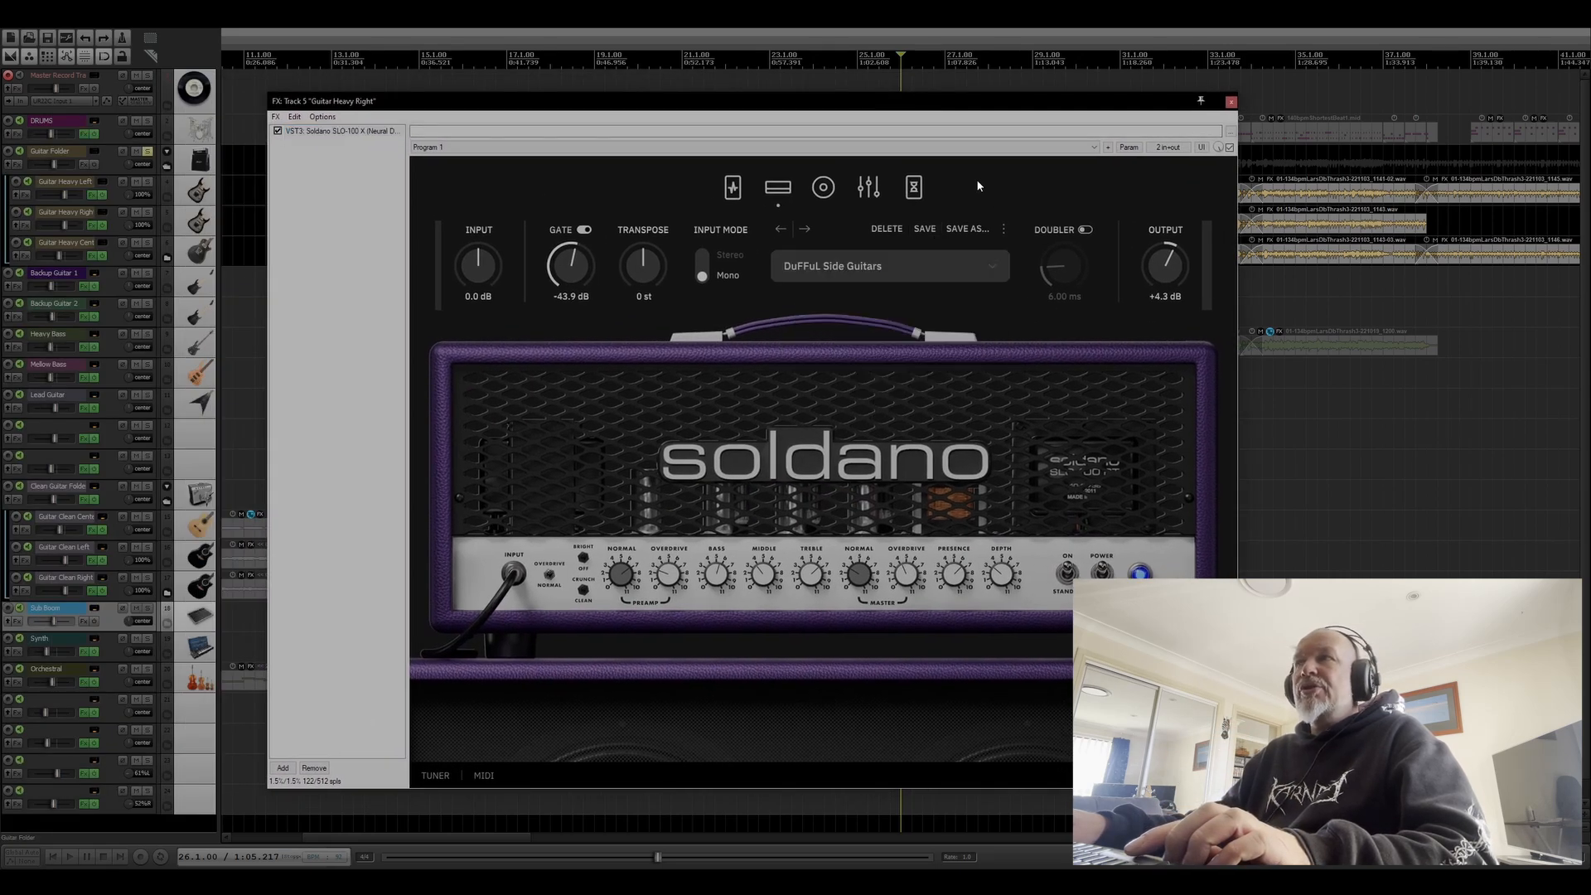
pyautogui.click(869, 188)
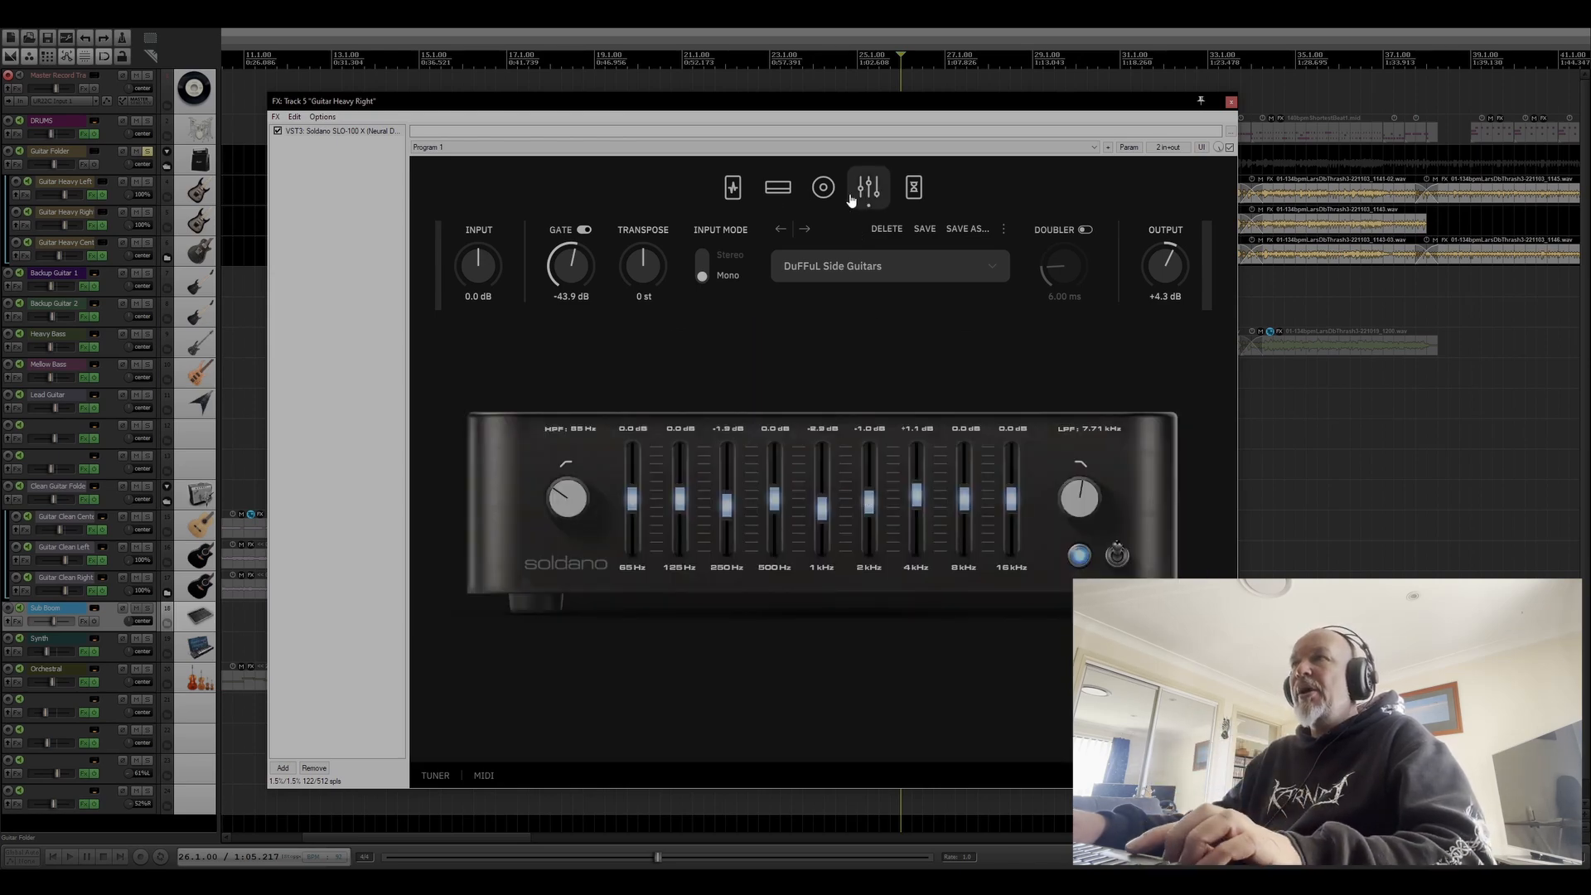
pyautogui.click(823, 187)
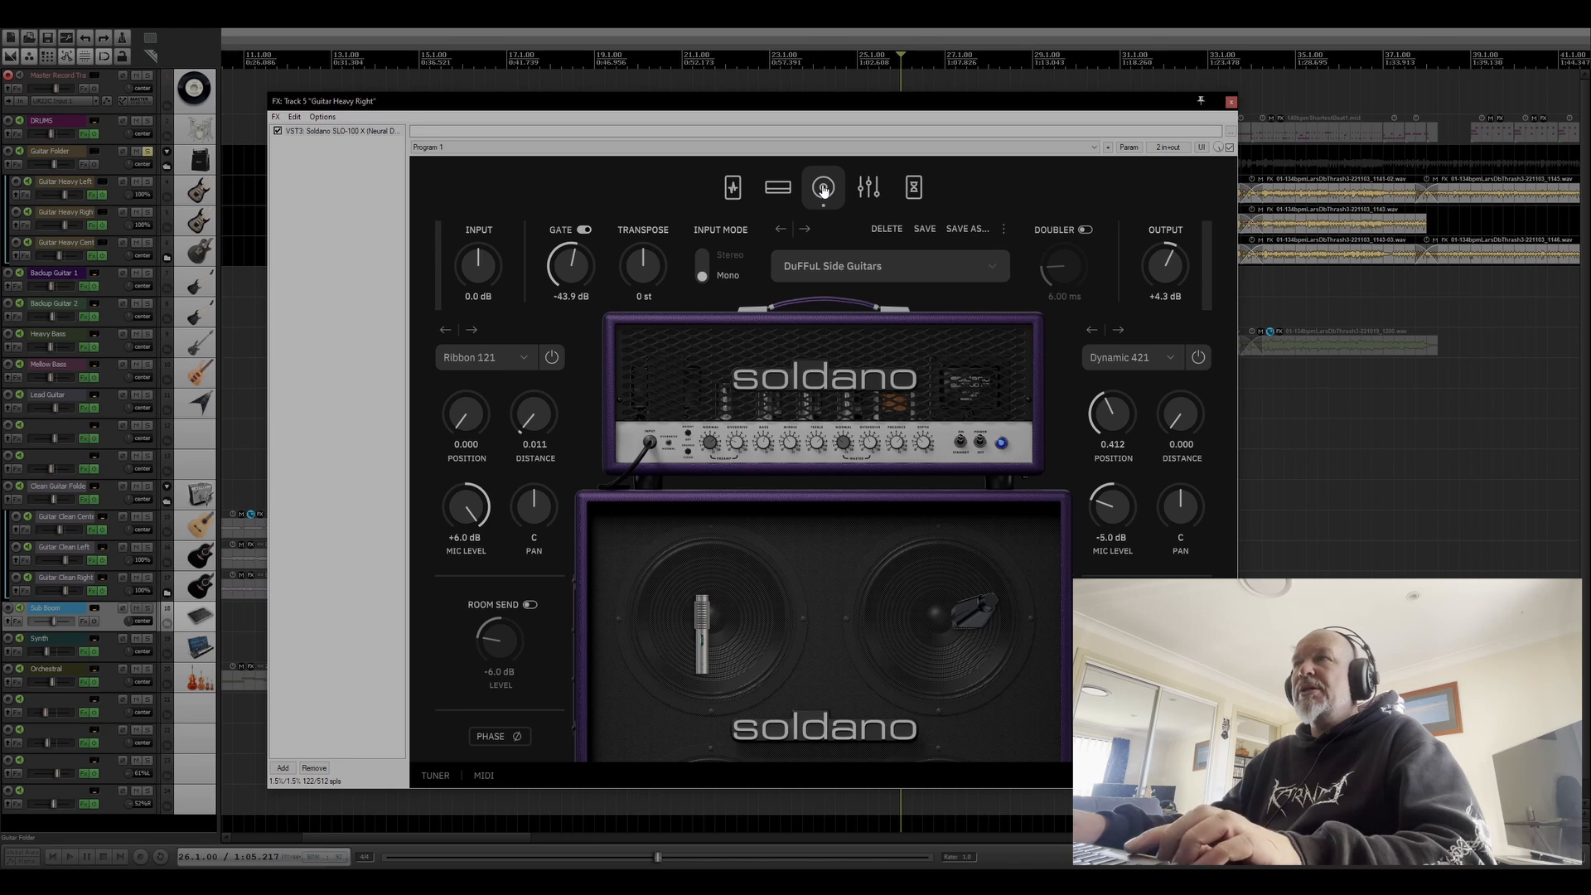
pyautogui.click(735, 189)
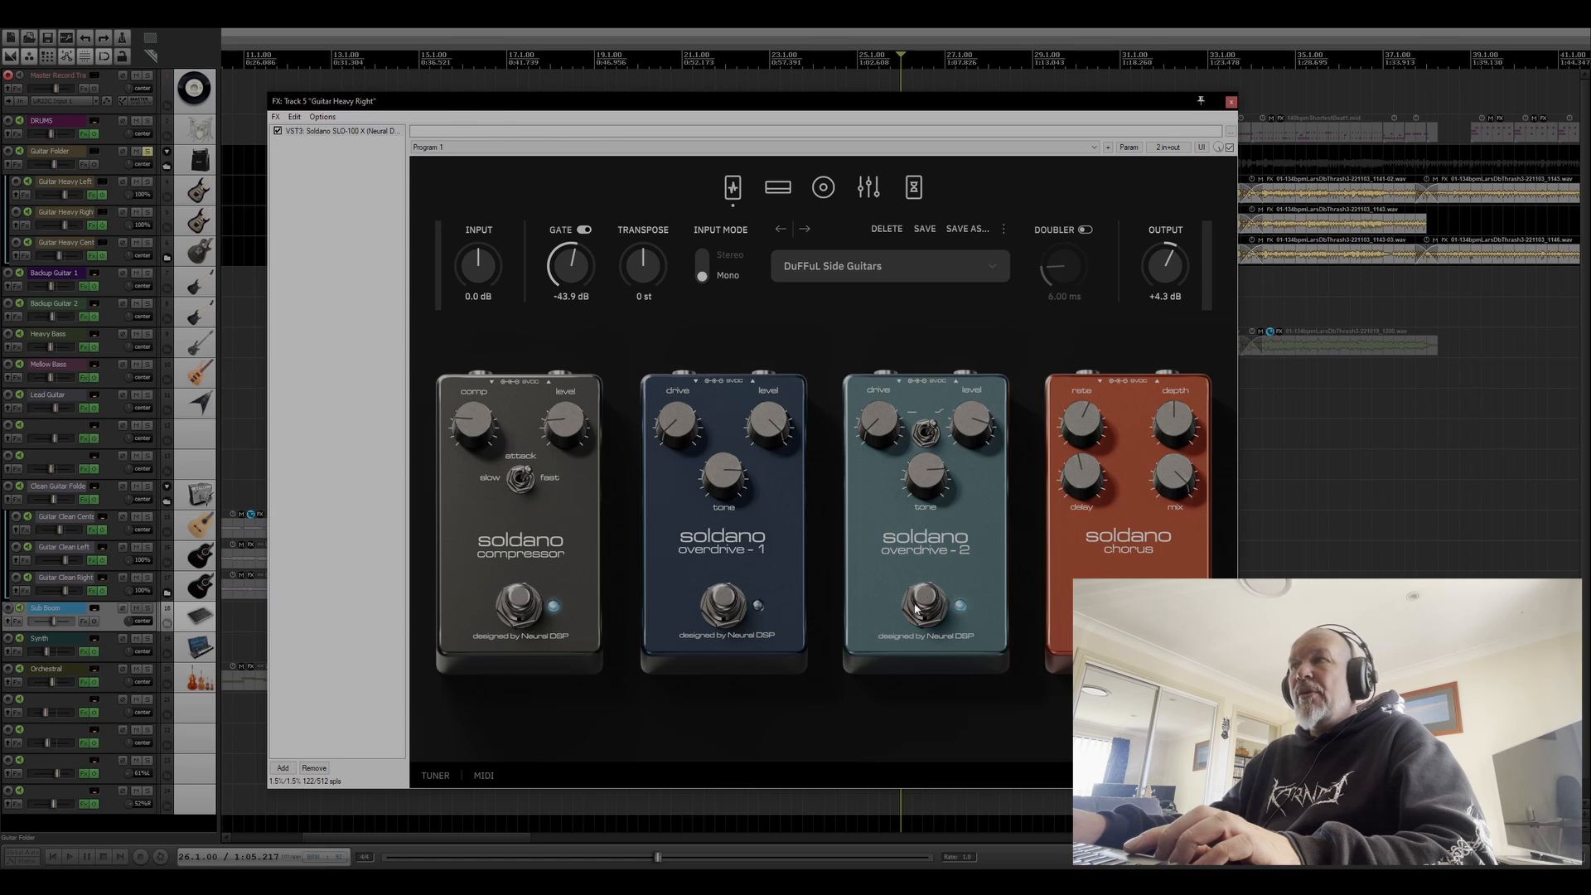
pyautogui.click(778, 188)
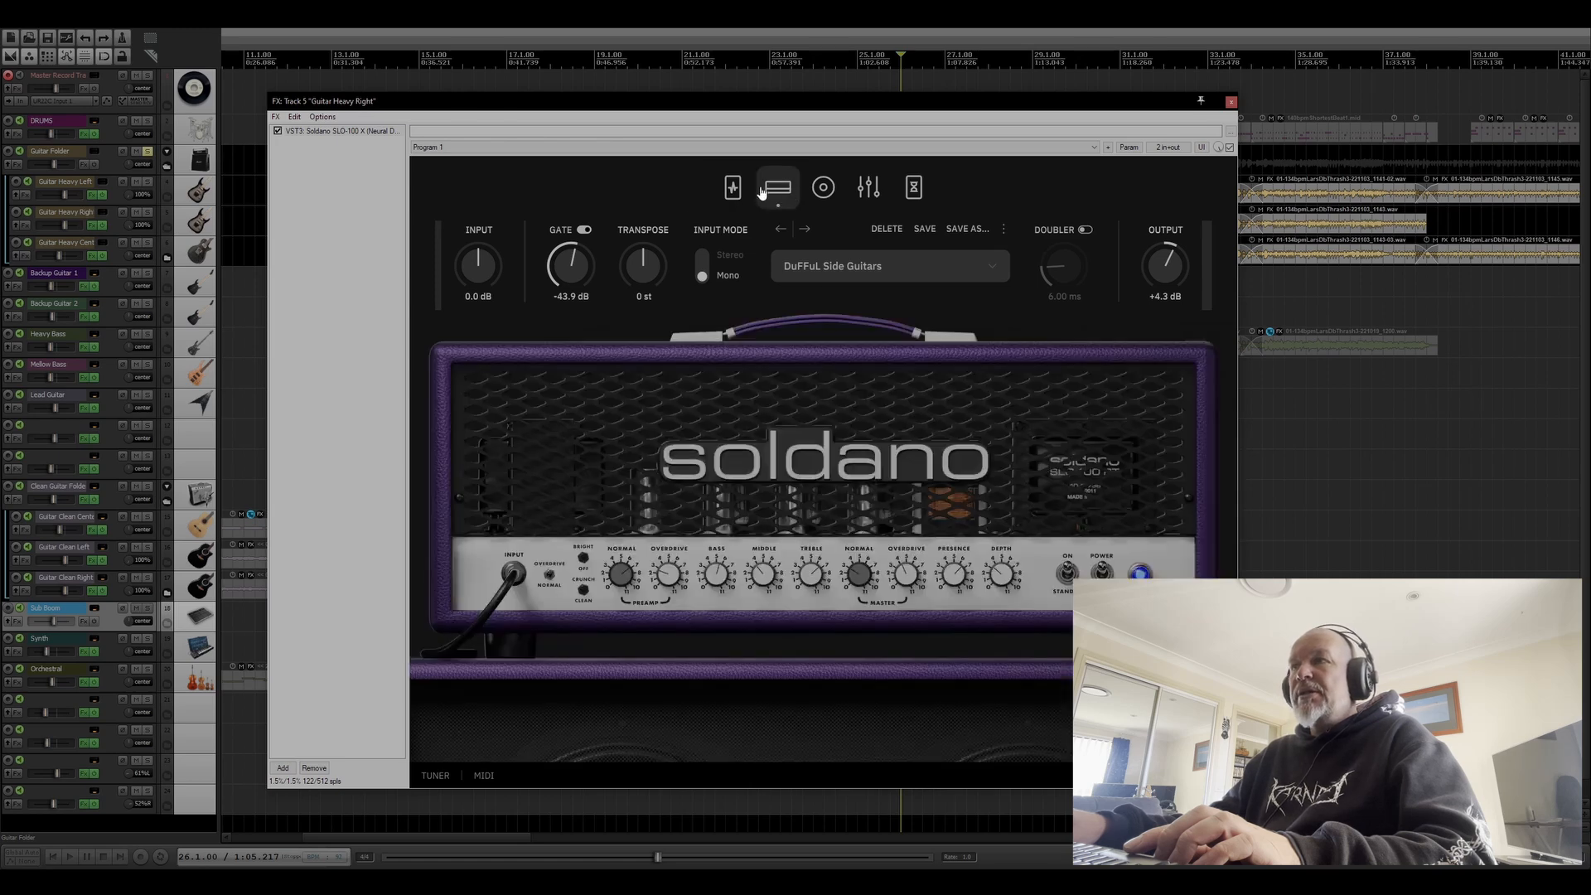
pyautogui.click(827, 188)
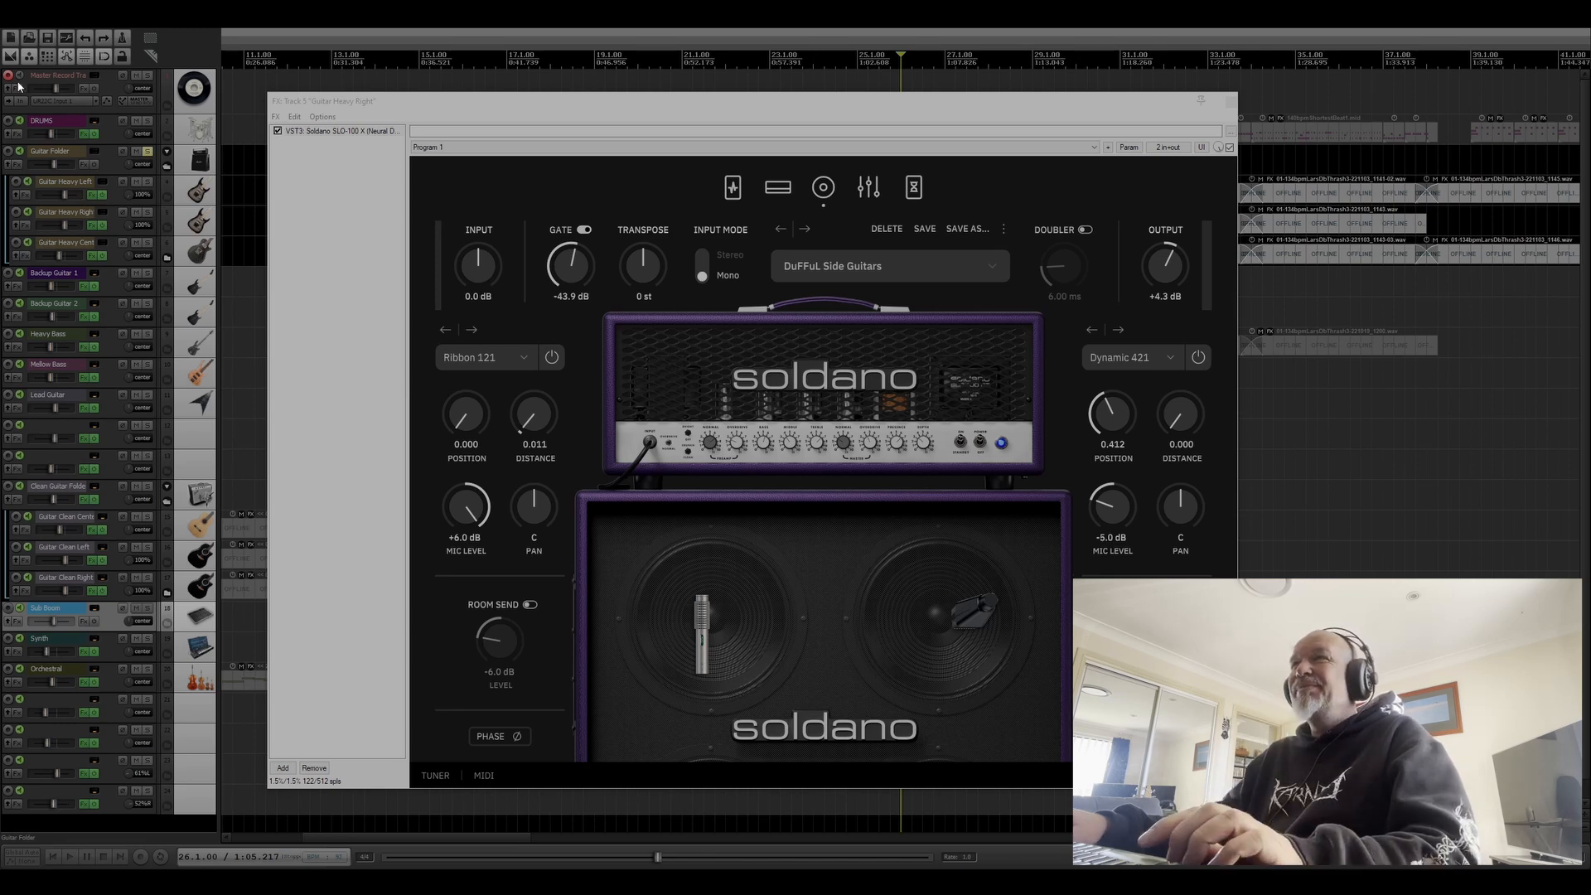
pyautogui.click(1233, 103)
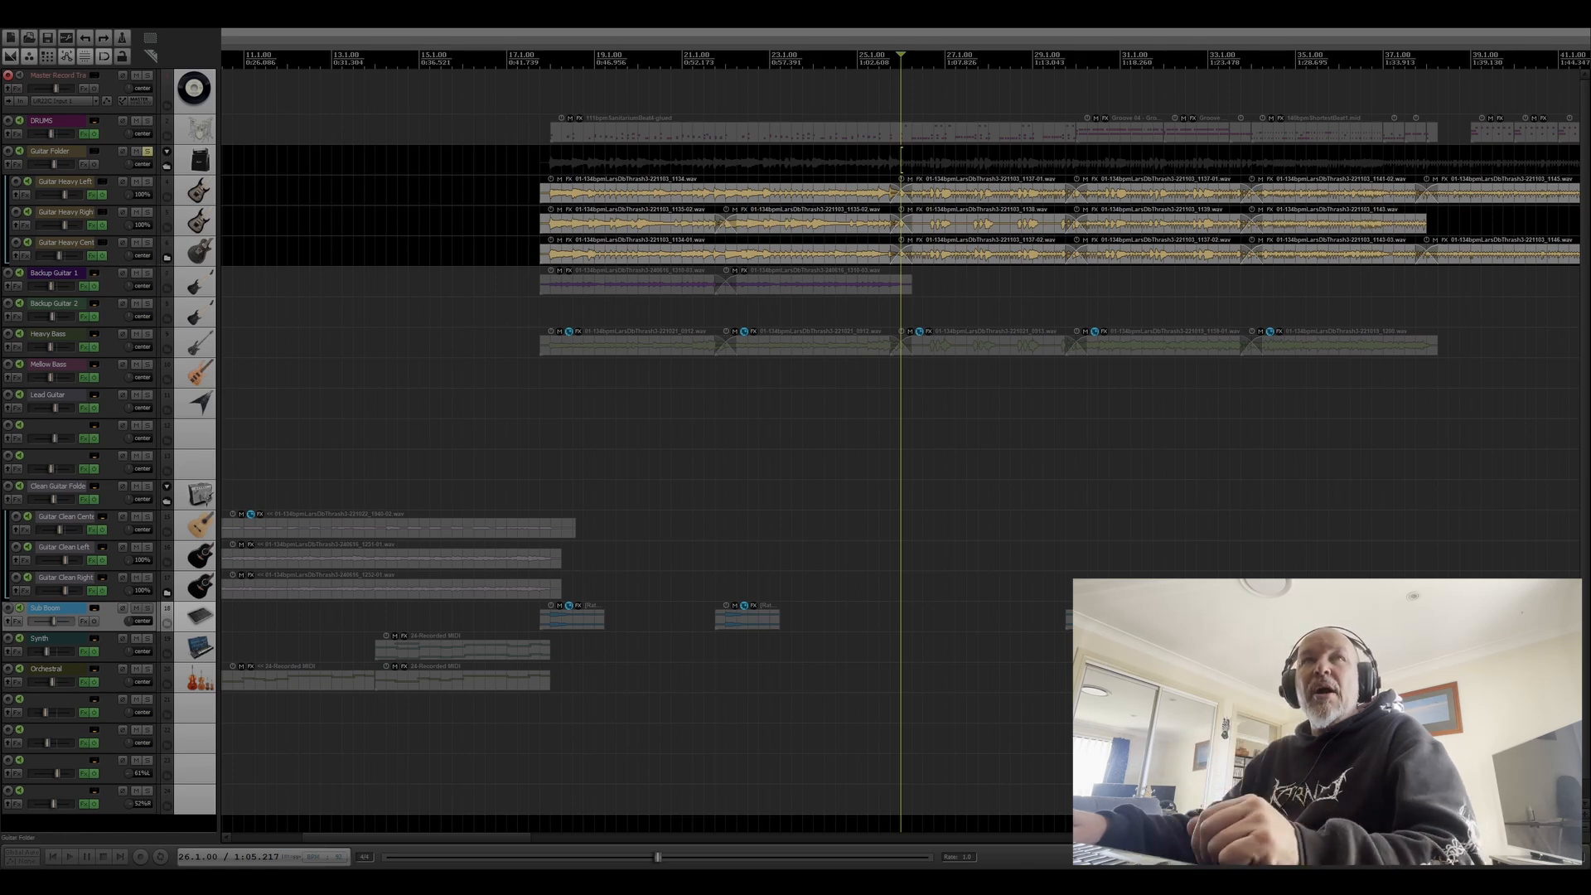
# Open the Archetype Petrucci effect on the Guitar Heavy Center track, audition that track soloed against all heavy guitars, and stop playback.
pyautogui.click(92, 256)
pyautogui.moveTo(732, 145); pyautogui.dragTo(982, 45)
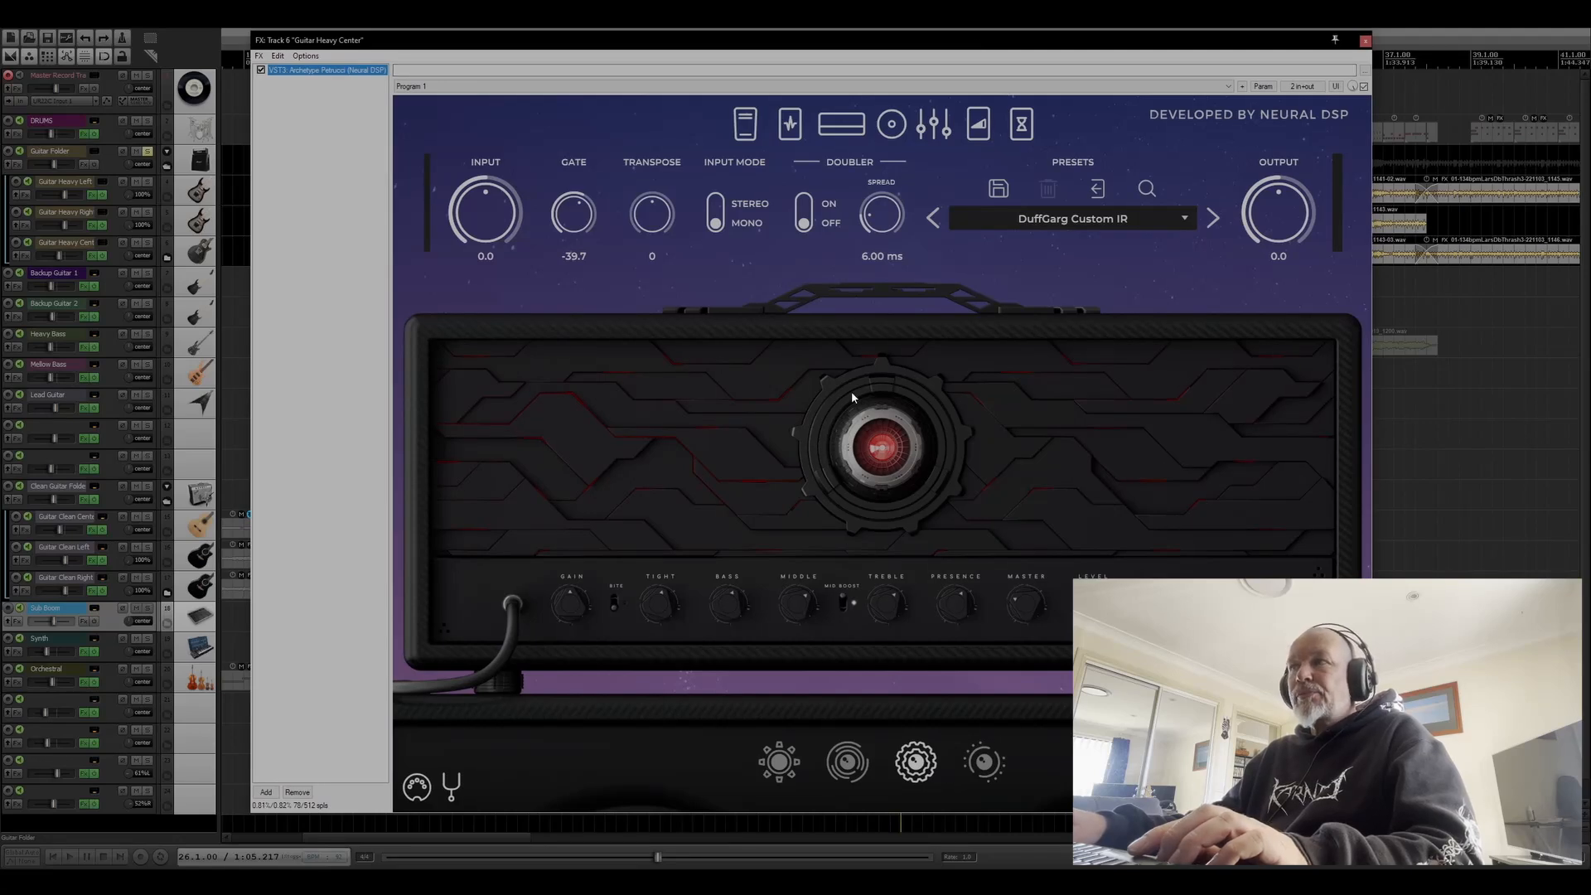
pyautogui.click(149, 243)
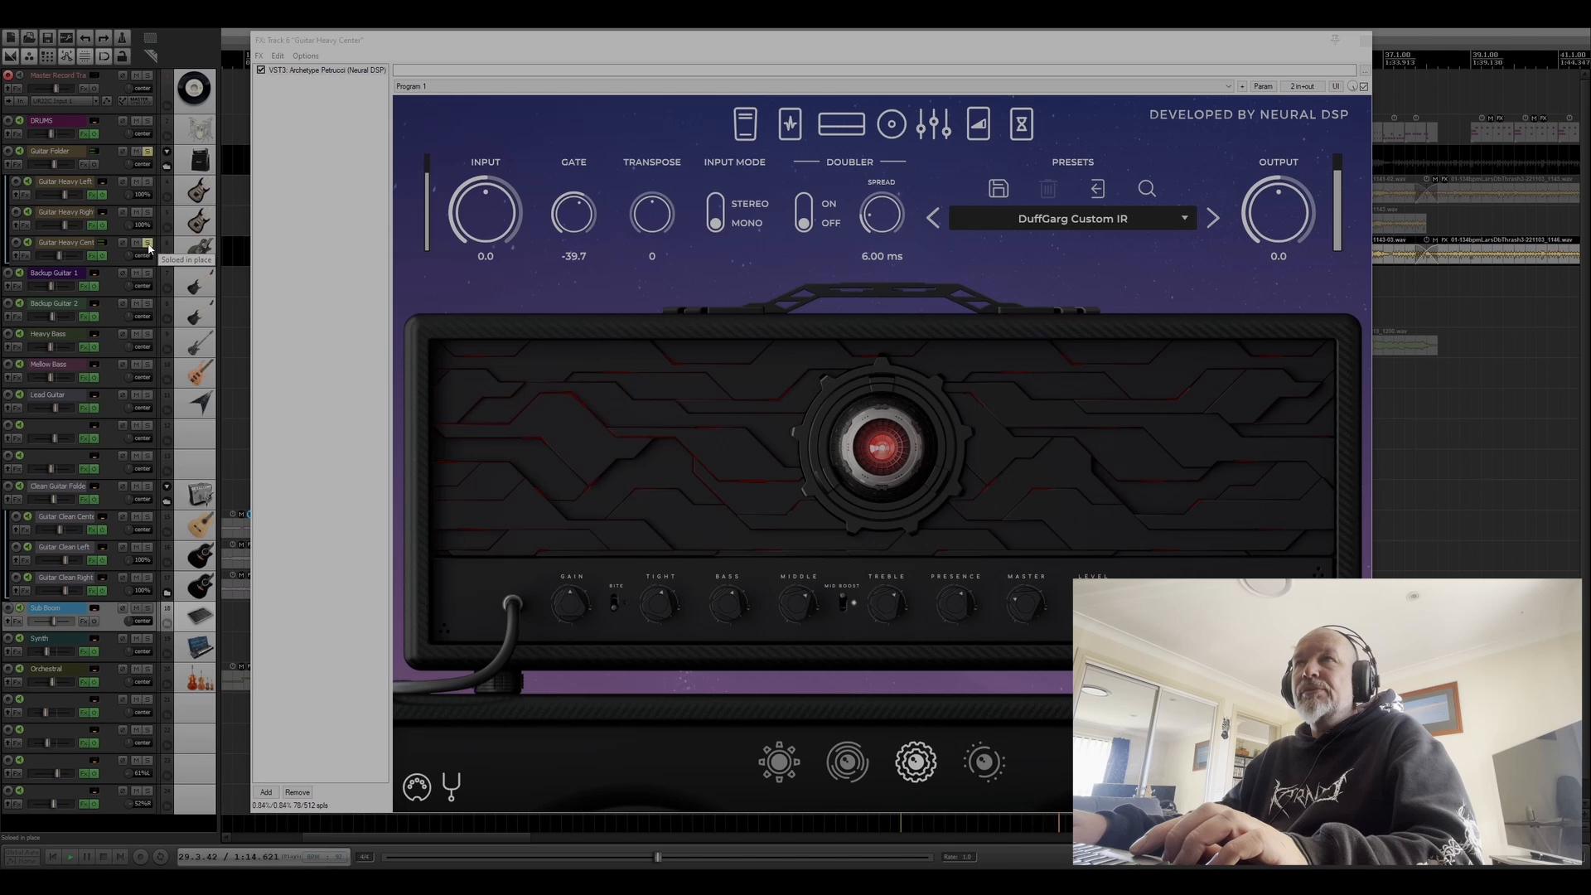
pyautogui.click(148, 243)
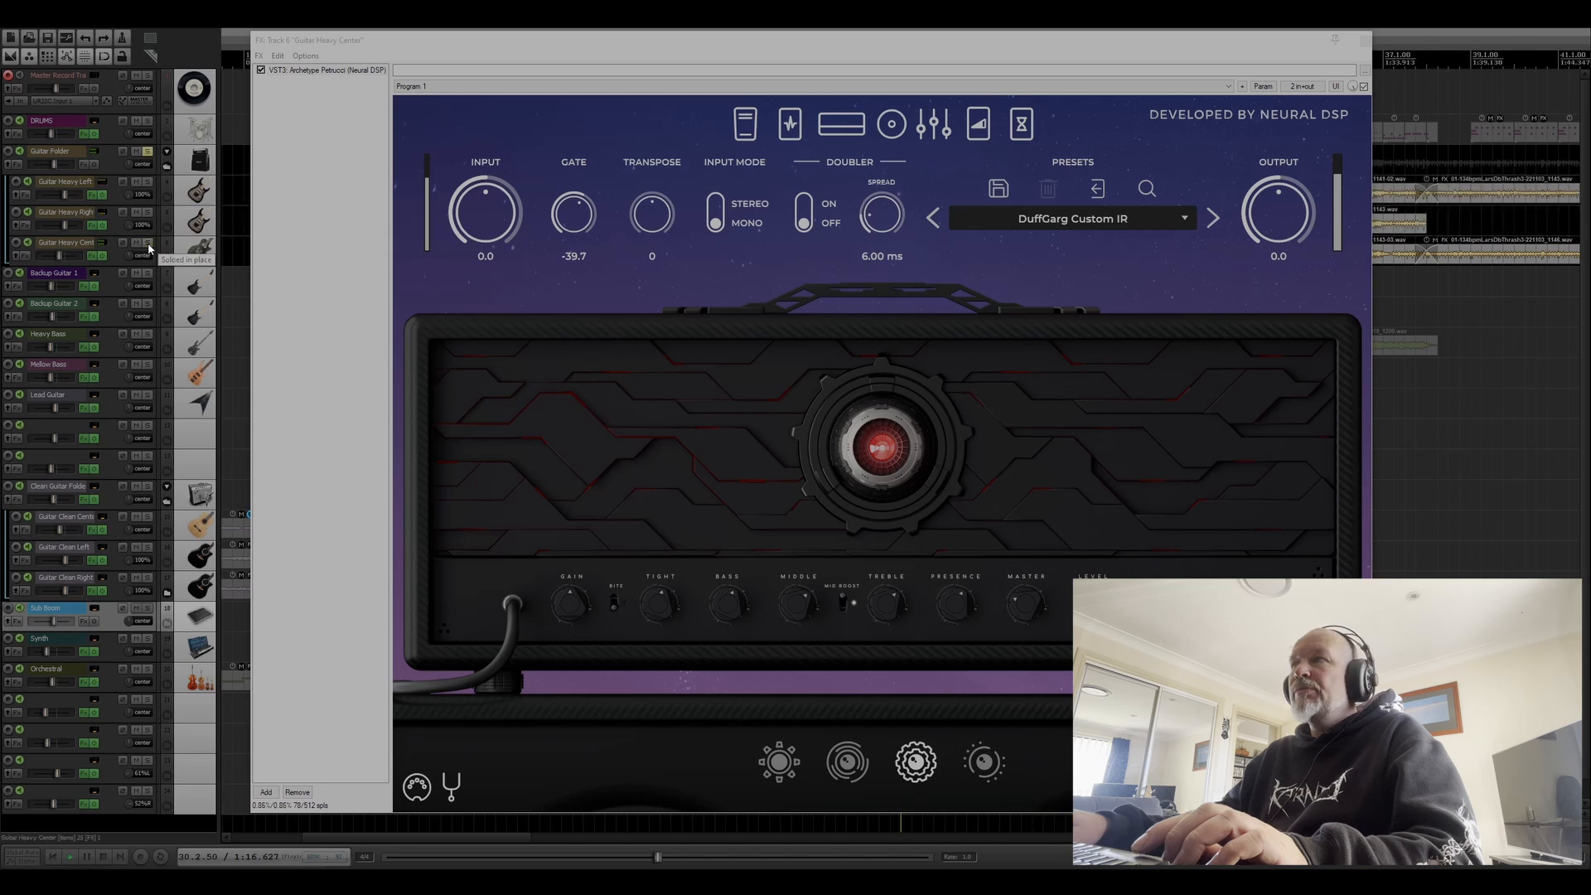
pyautogui.press('space')
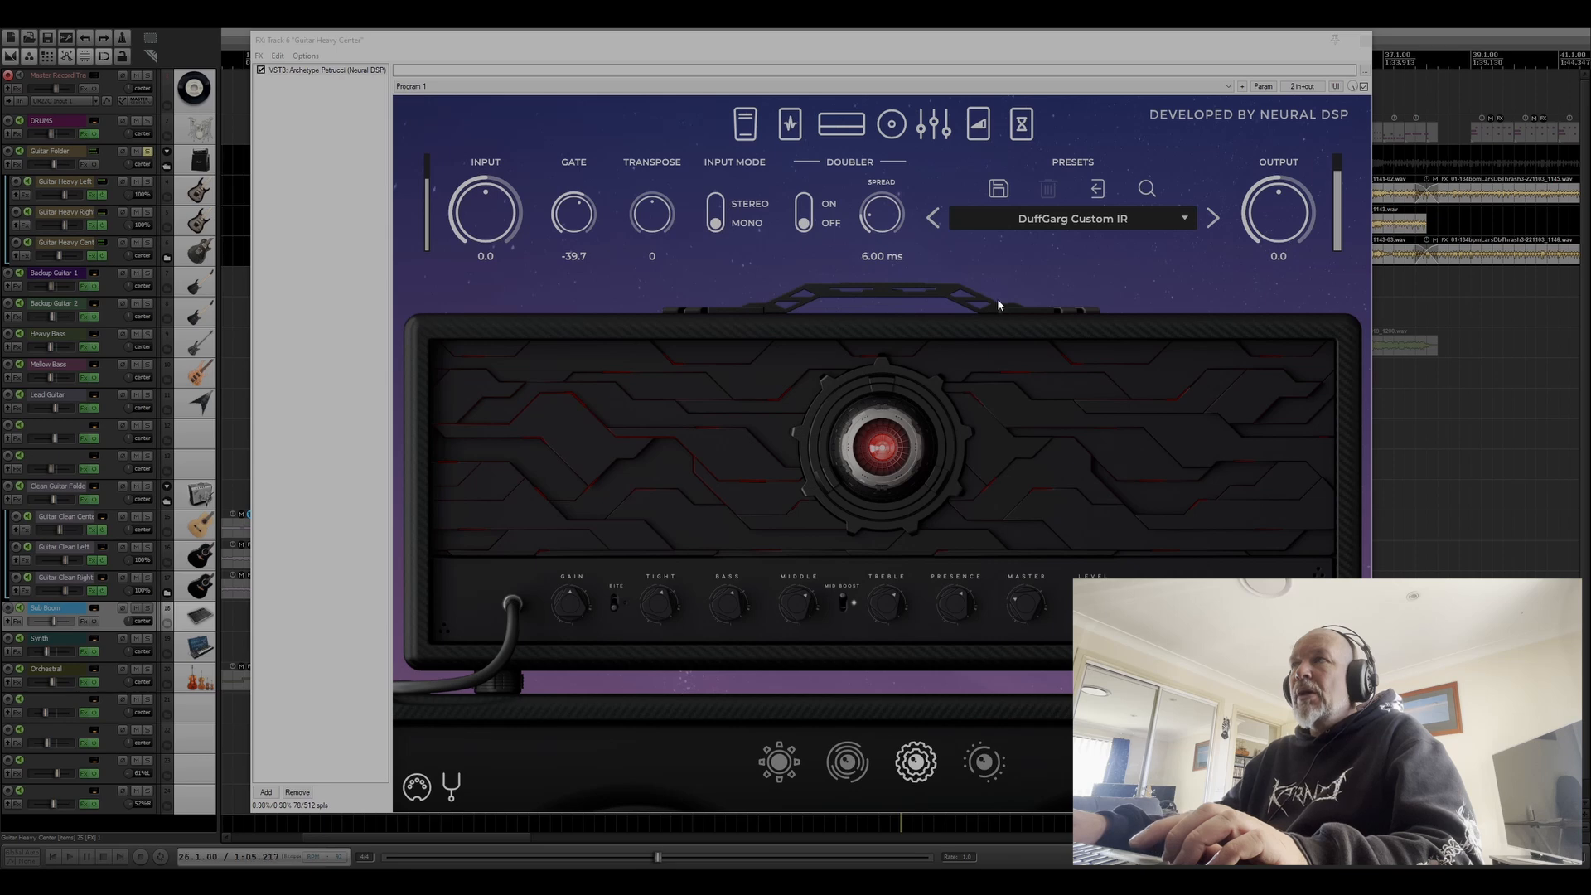
# Review the equalizer, cabinet, amp and pedal sections of Archetype Petrucci on the Guitar Heavy Center track.
pyautogui.click(931, 129)
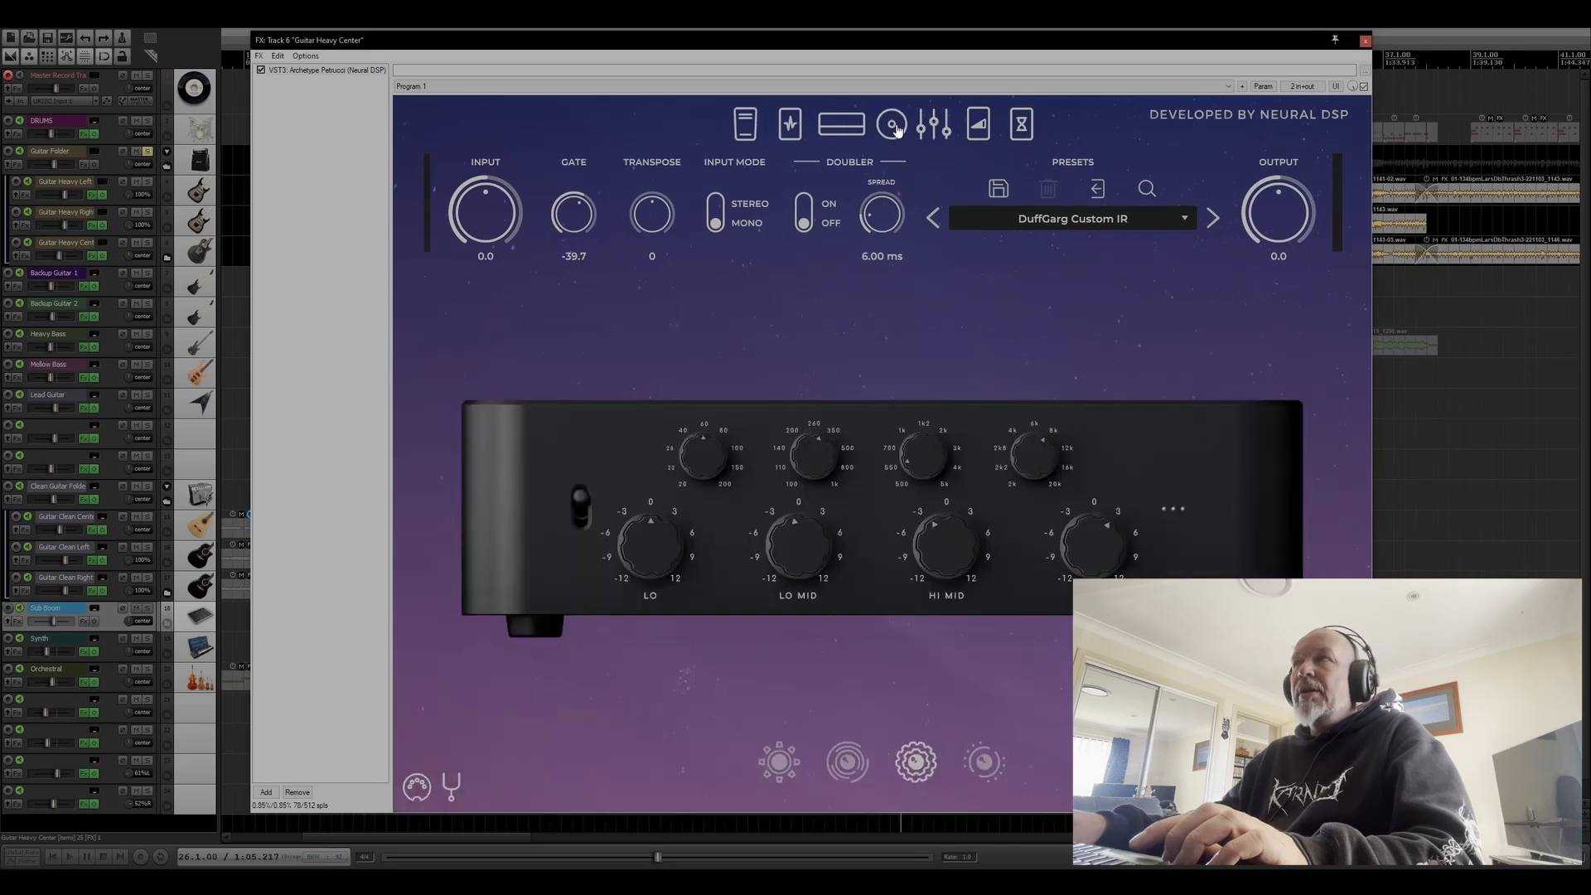
pyautogui.click(893, 128)
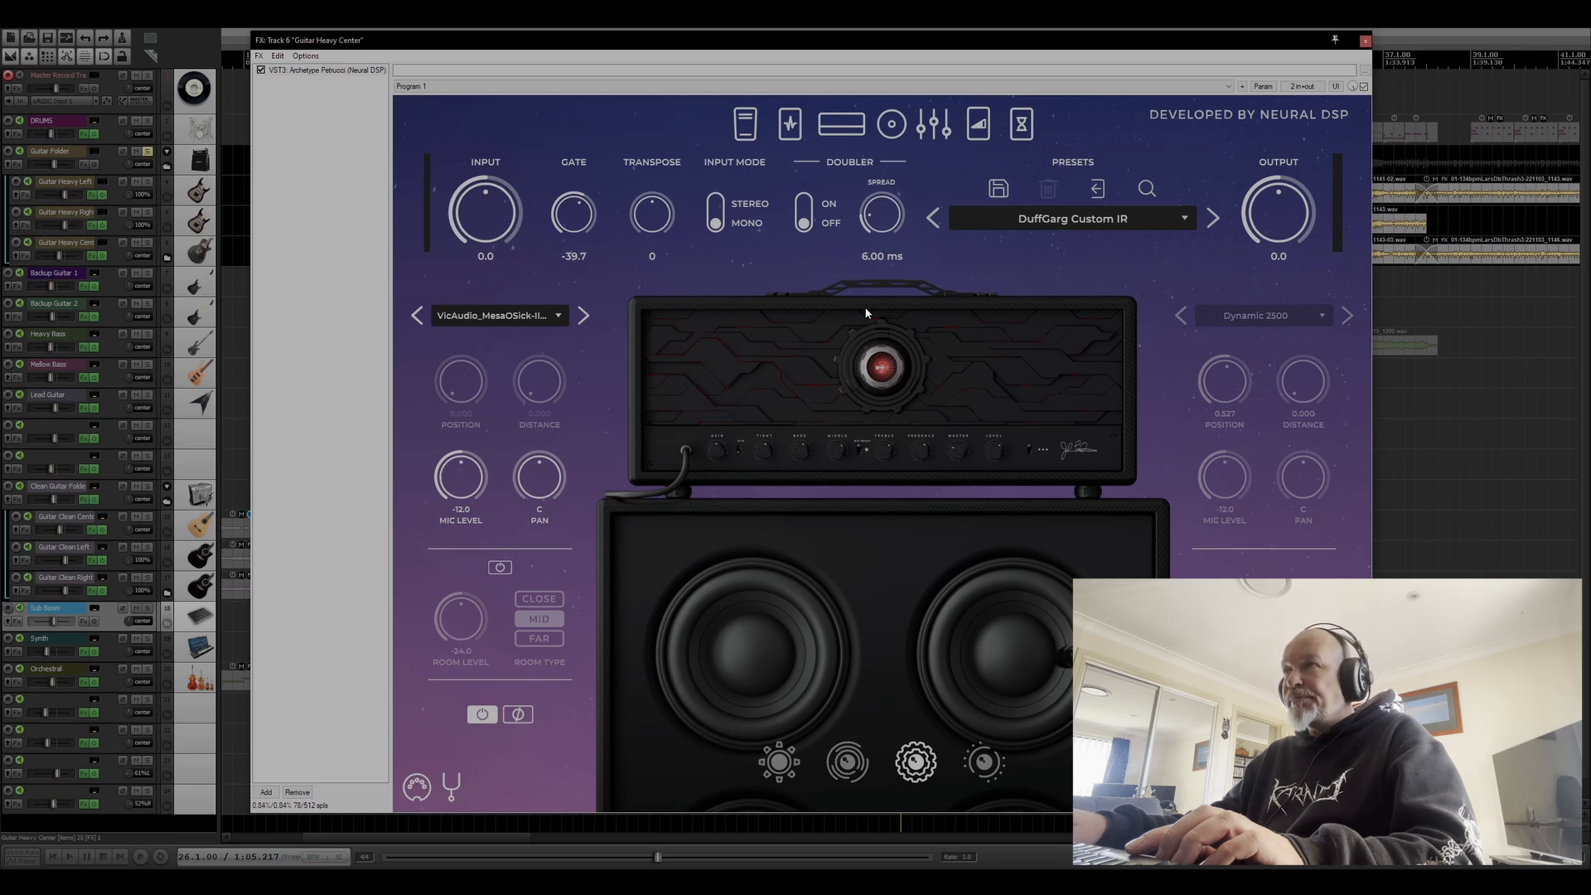
pyautogui.click(841, 124)
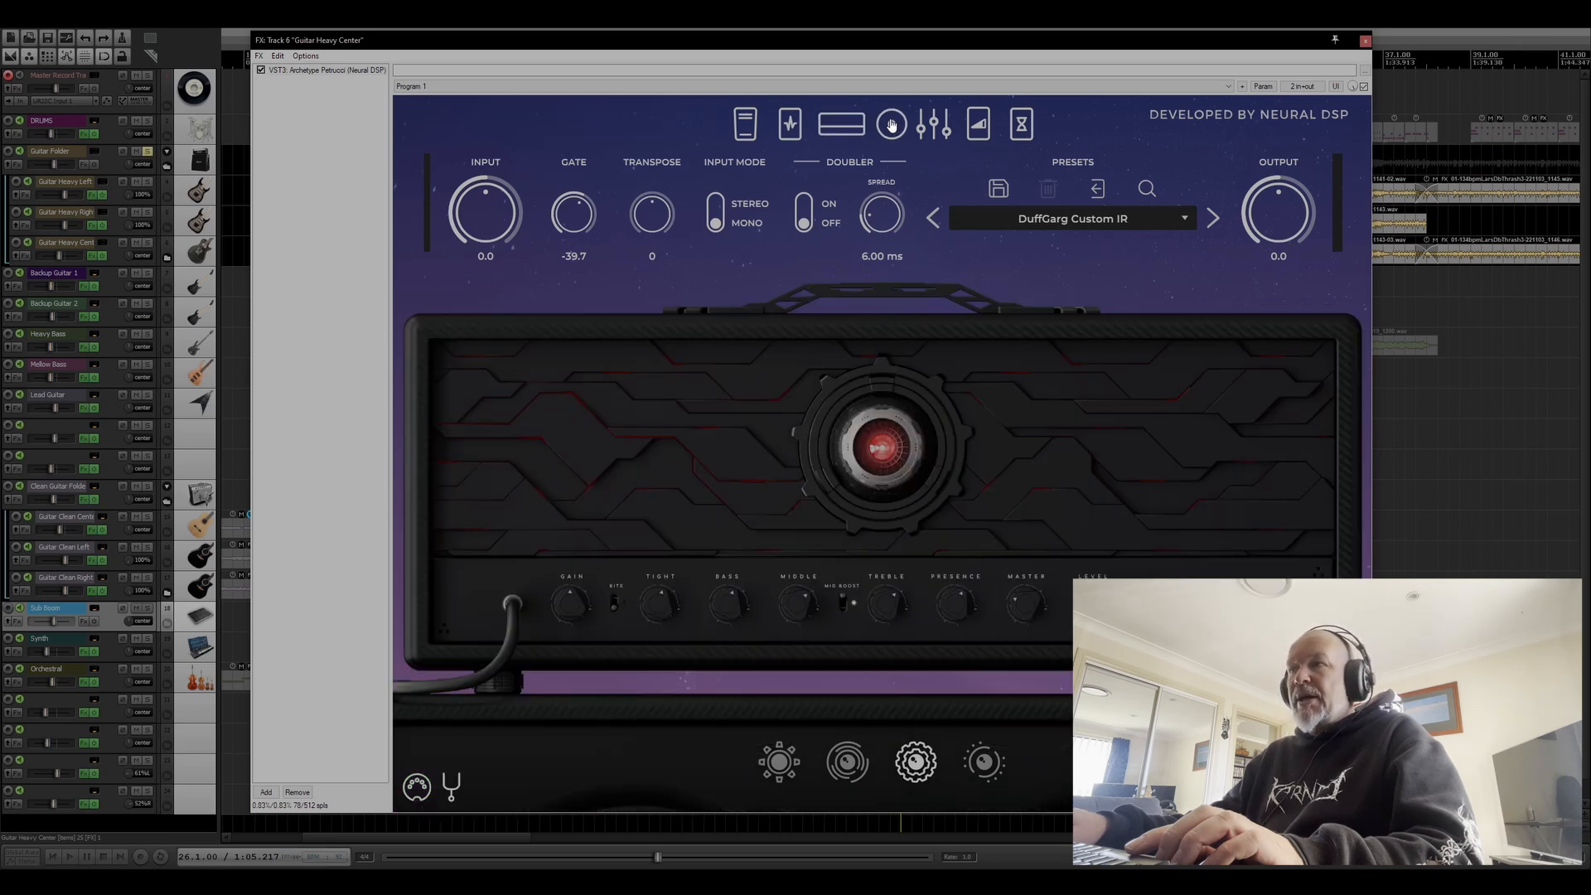
pyautogui.click(793, 130)
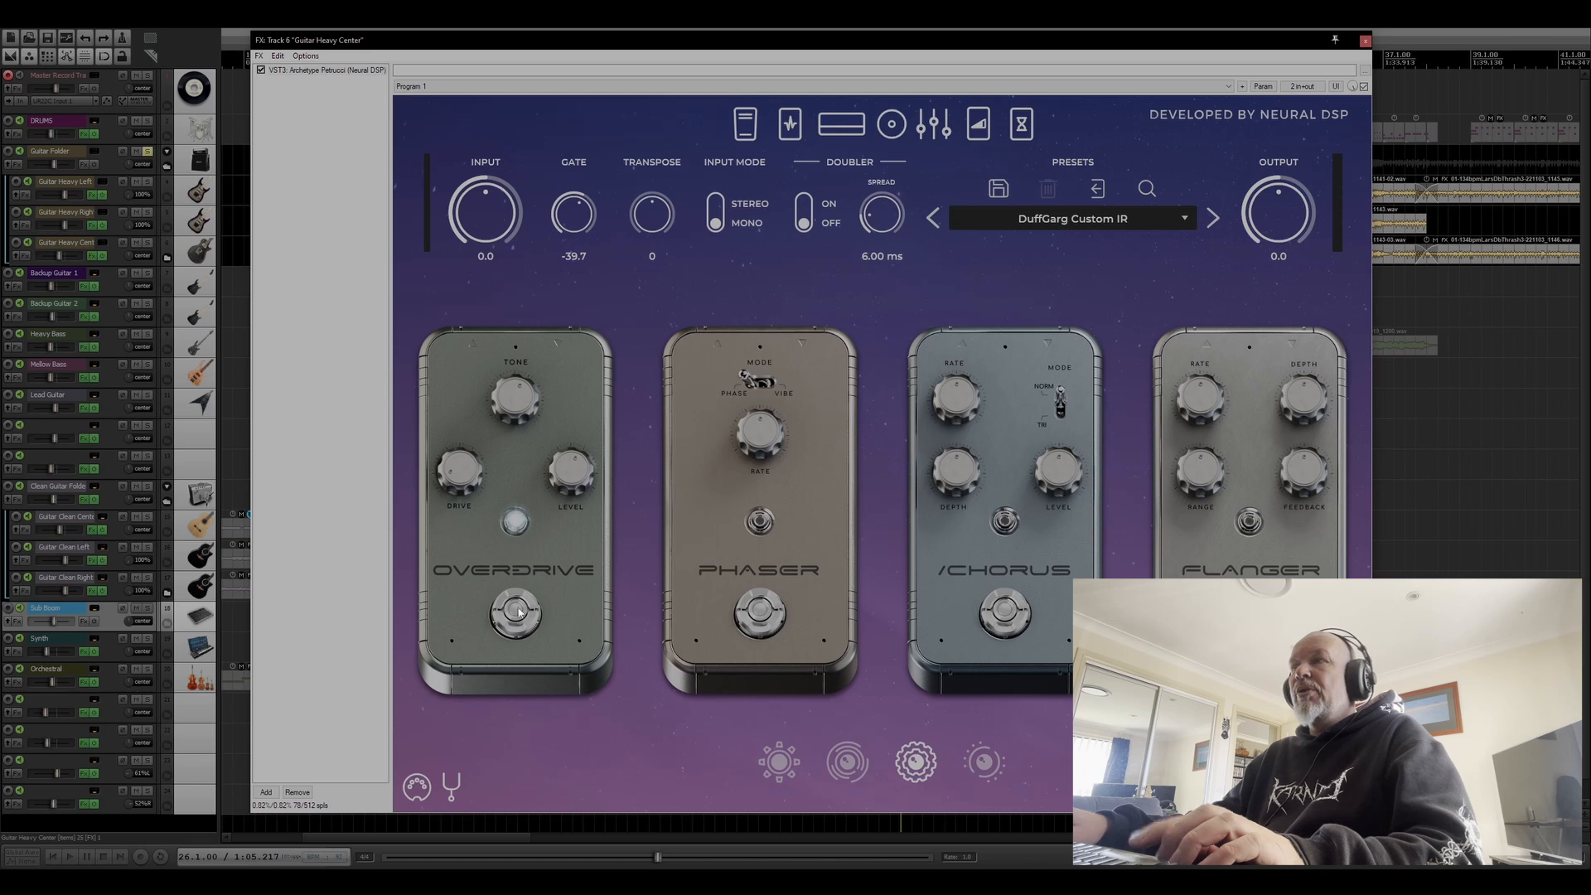
# Play from bar 26, close the effects window, compare the soloed Guitar Folder with the full mix, and stop playback.
pyautogui.press('space')
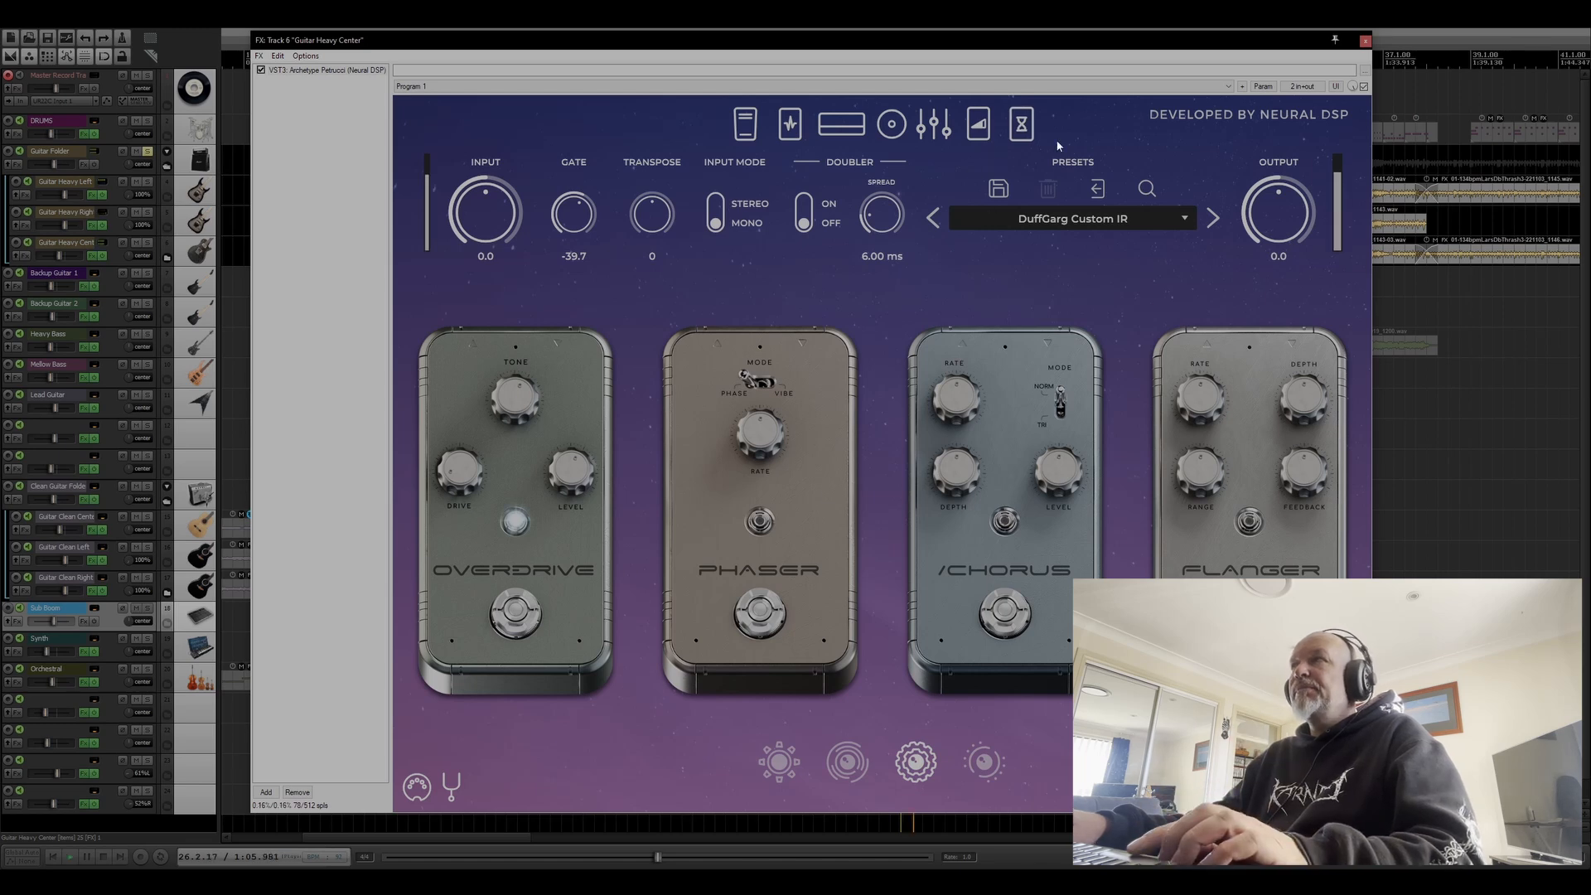
pyautogui.click(1365, 40)
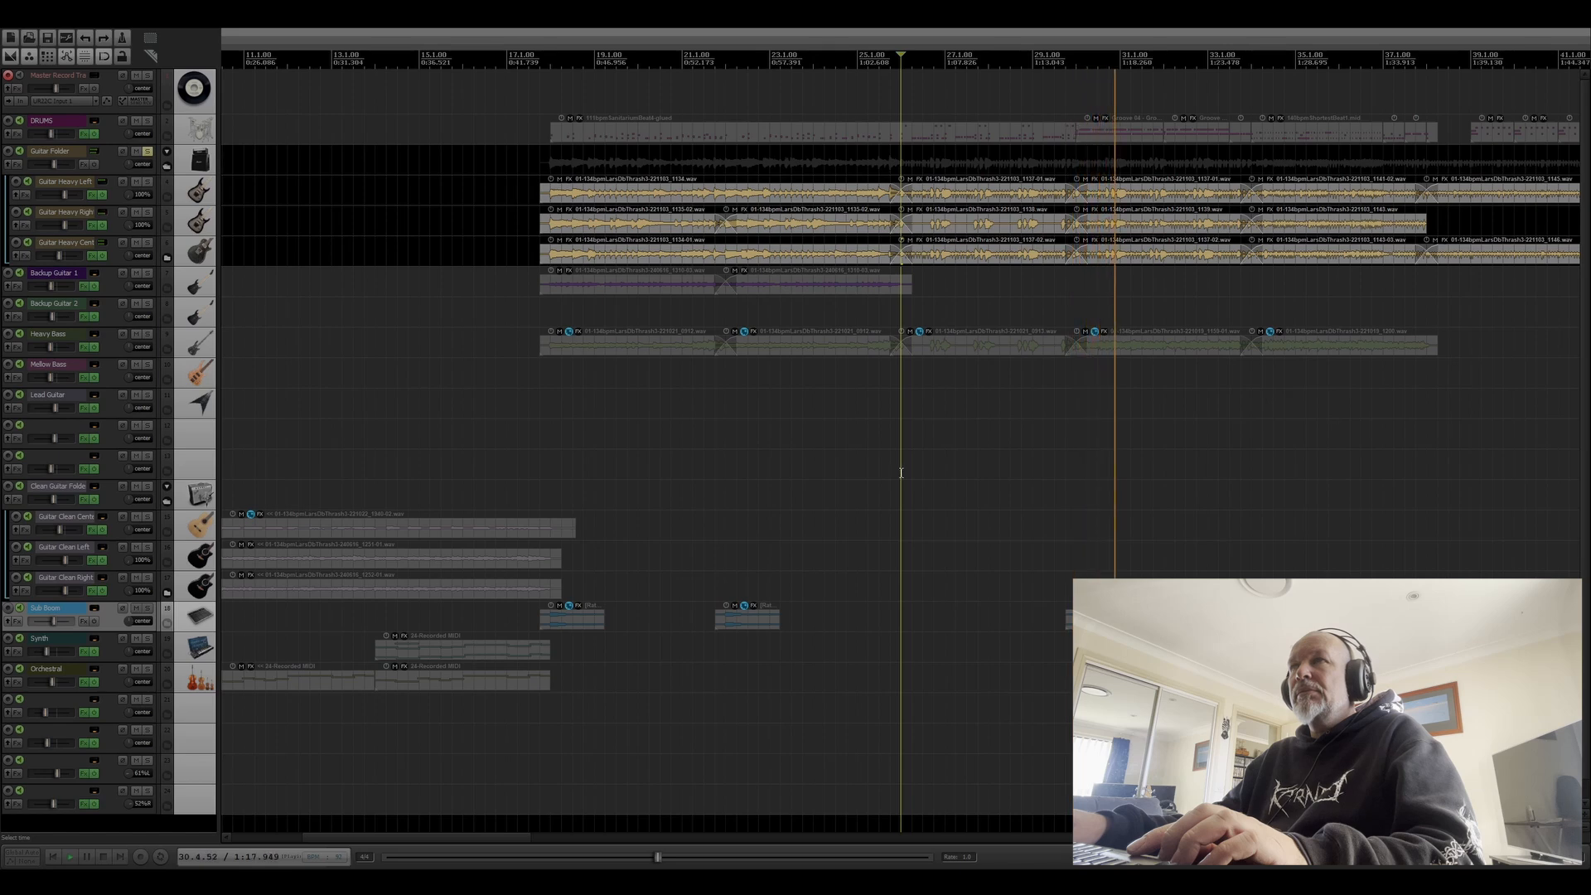
pyautogui.click(149, 152)
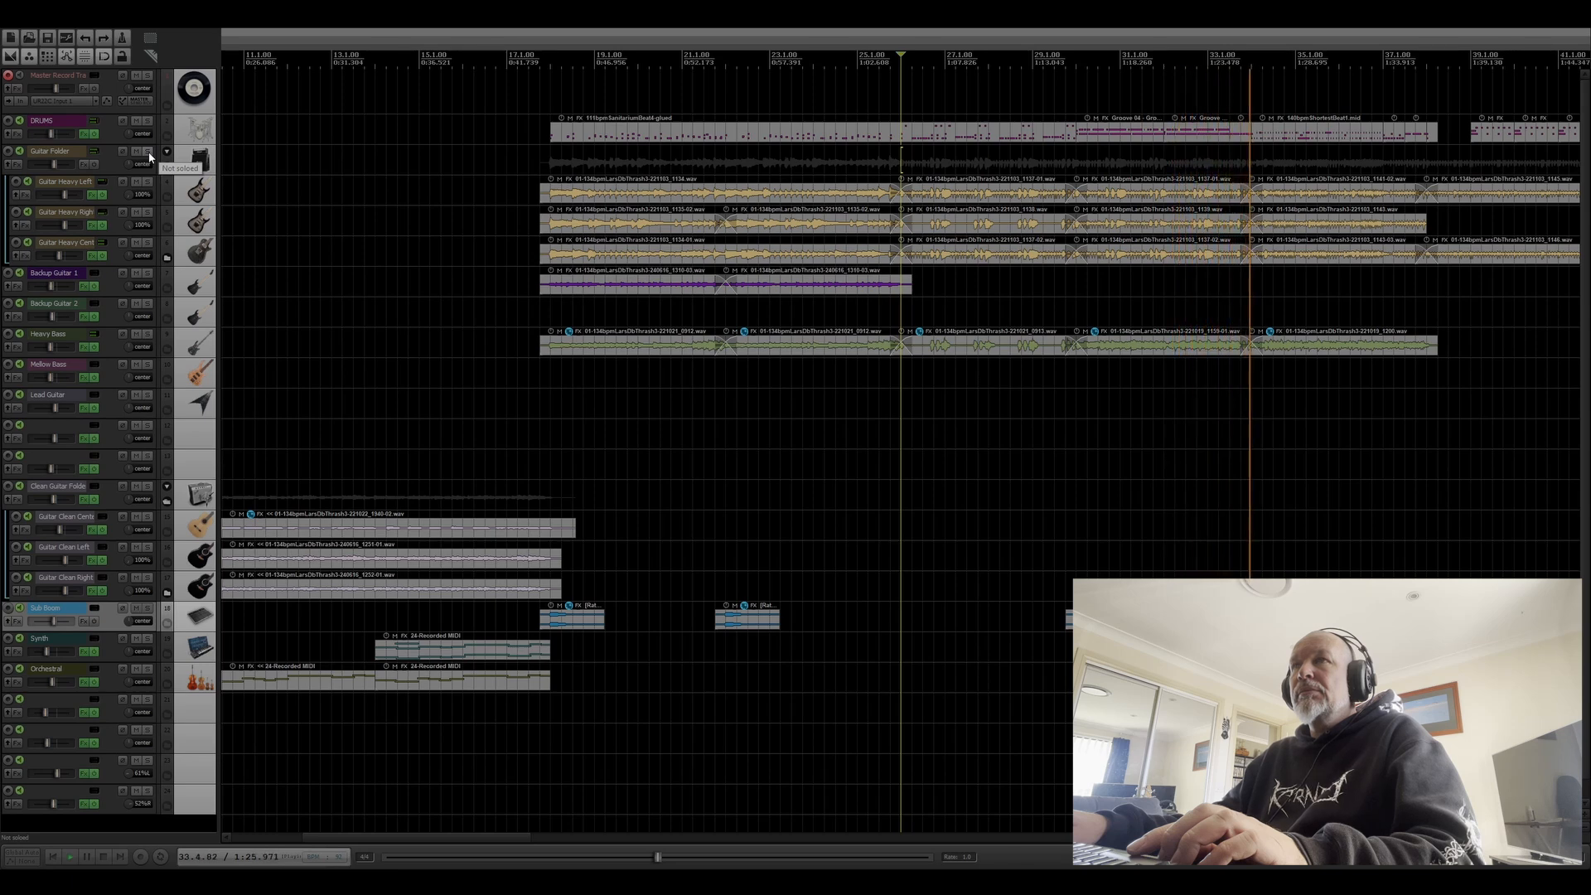
pyautogui.click(148, 153)
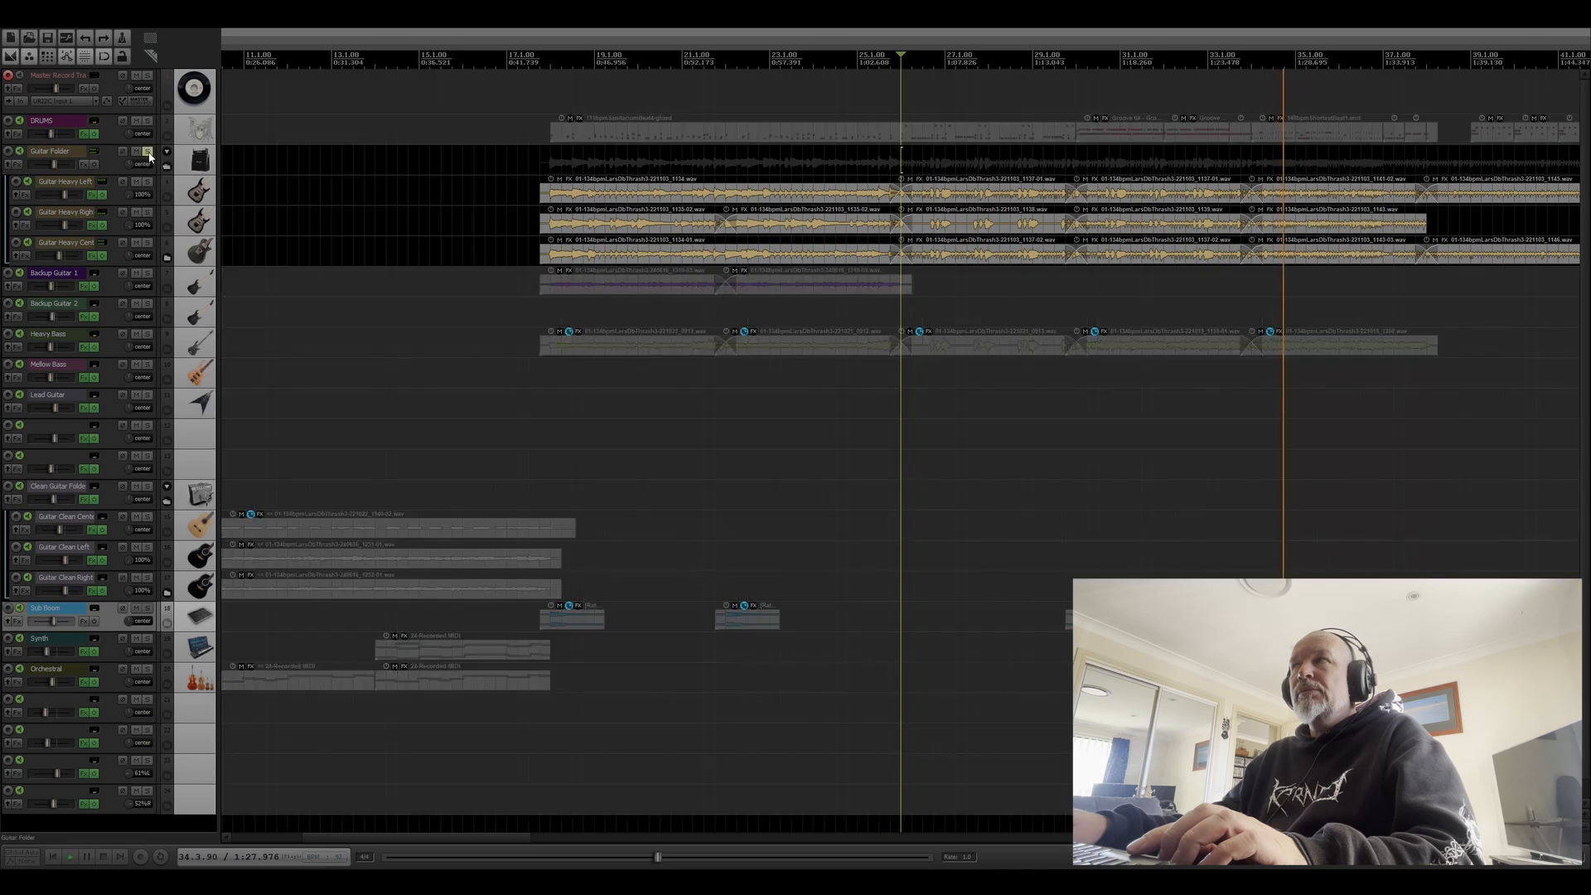
pyautogui.press('space')
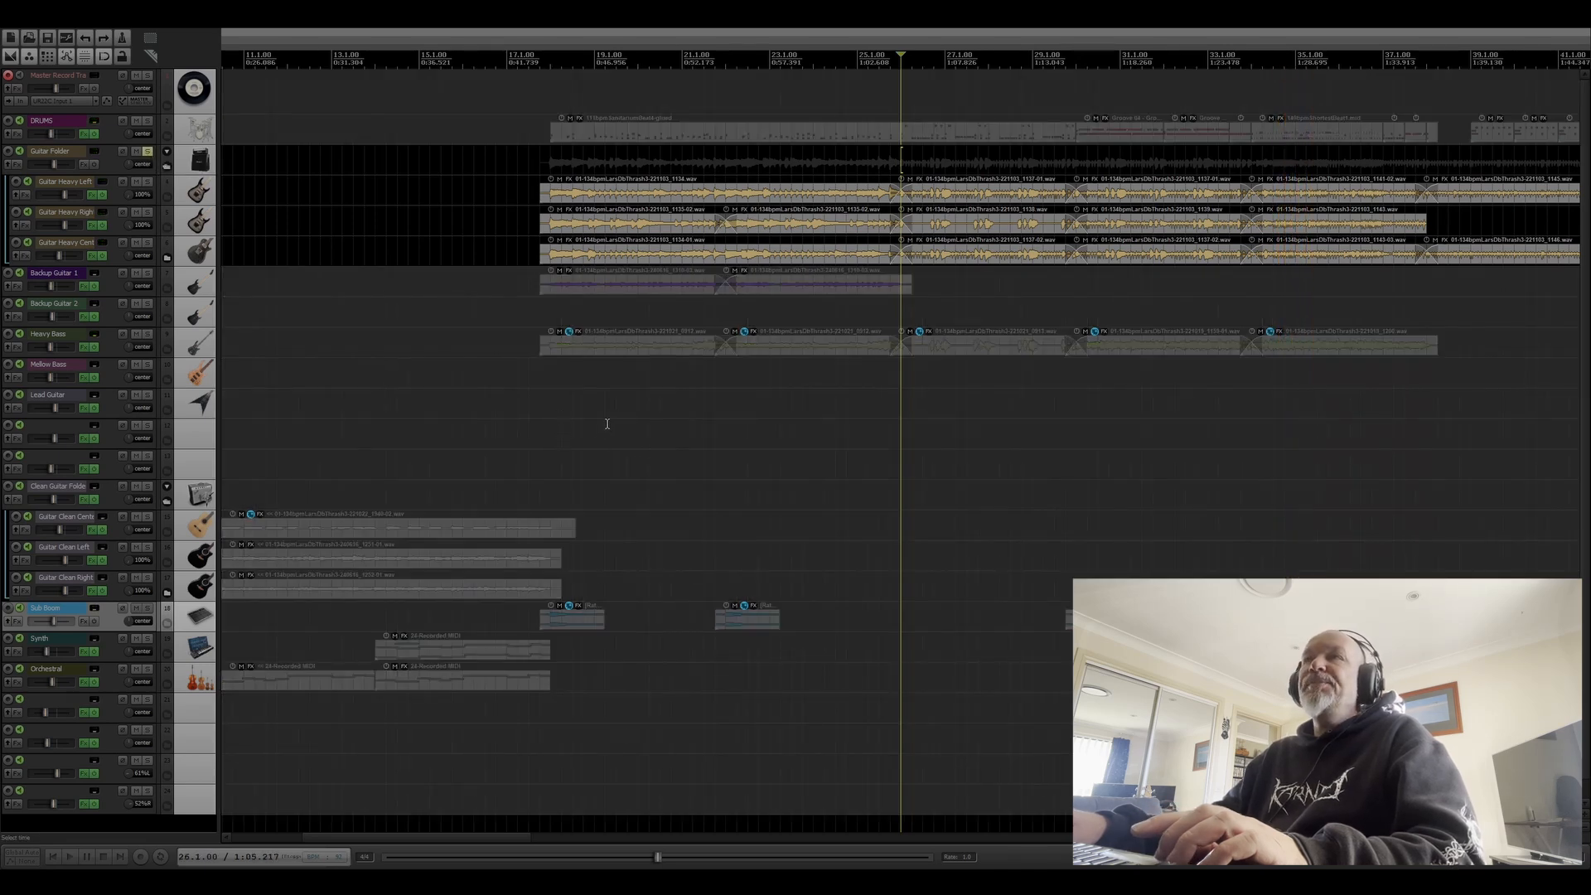
# Place the playback position at bar 18 and unsolo the Guitar Folder track.
pyautogui.click(547, 62)
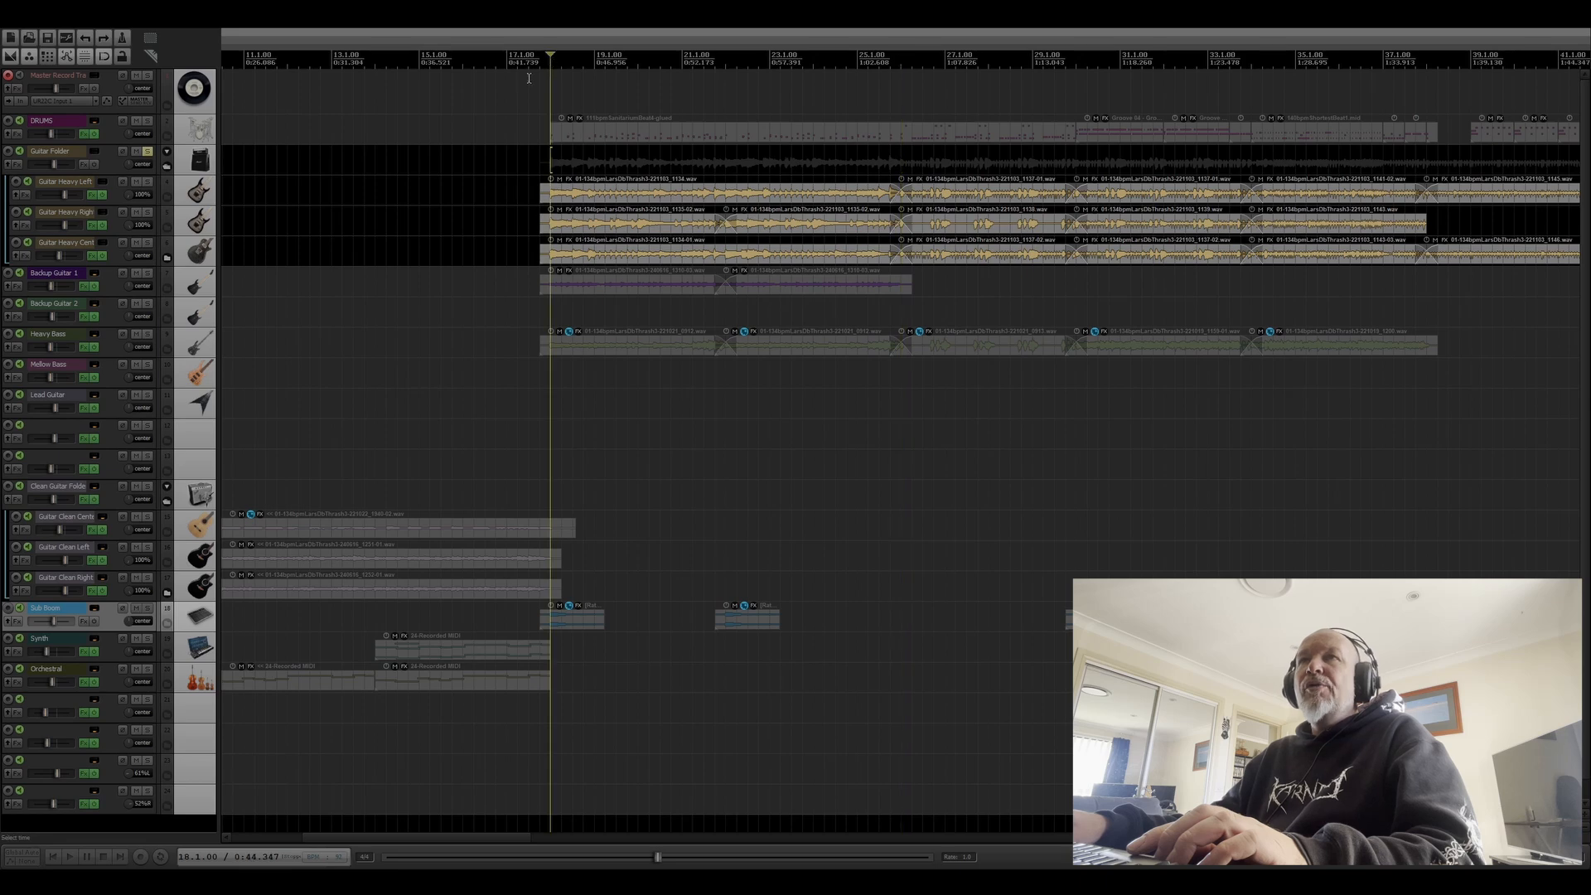
pyautogui.click(147, 151)
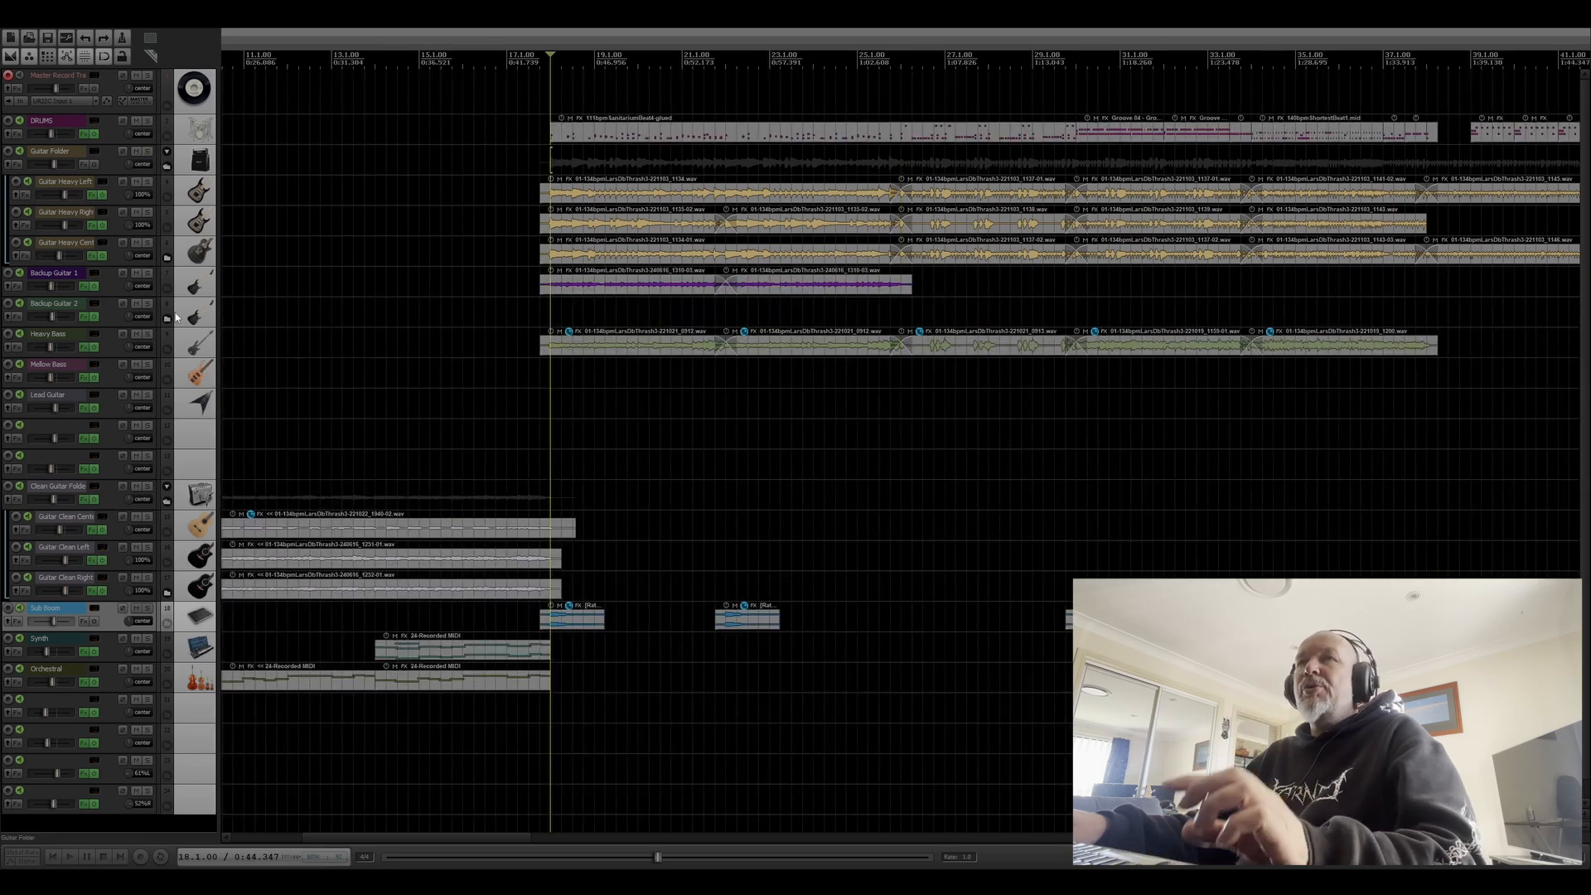
# Solo Backup Guitar 1, open its Archetype Gojira X effect, play from bar 18 comparing solo with the full mix, and stop playback.
pyautogui.click(147, 274)
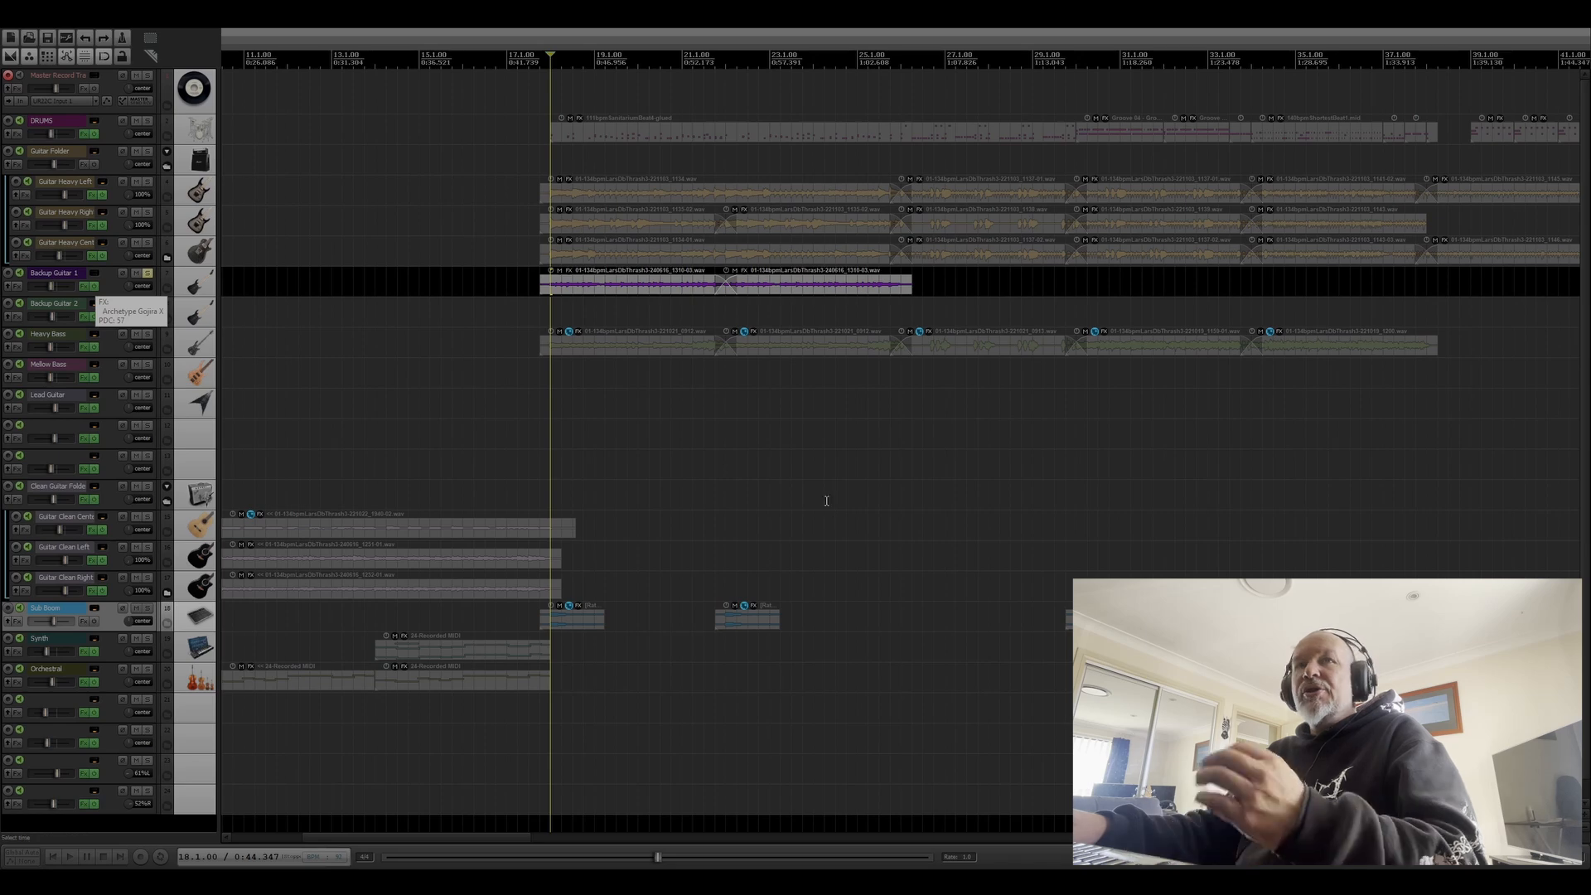
pyautogui.click(84, 287)
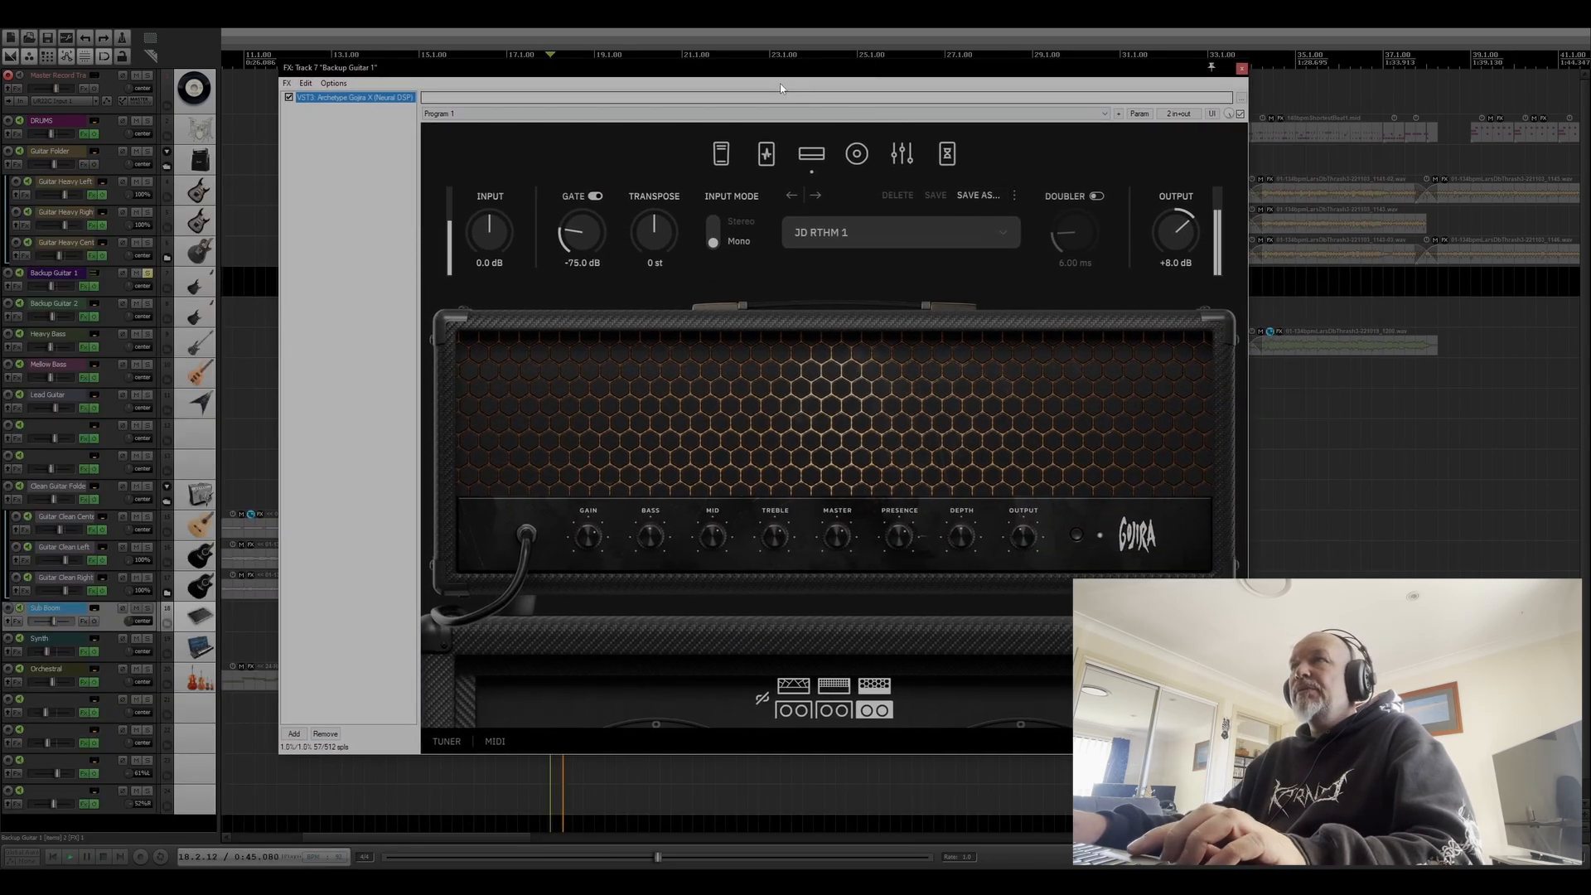
pyautogui.moveTo(786, 71)
pyautogui.mouseDown()
pyautogui.moveTo(919, 260)
pyautogui.moveTo(866, 363)
pyautogui.moveTo(809, 94)
pyautogui.moveTo(788, 94)
pyautogui.mouseUp()
pyautogui.scroll(-3, 1373, 227)
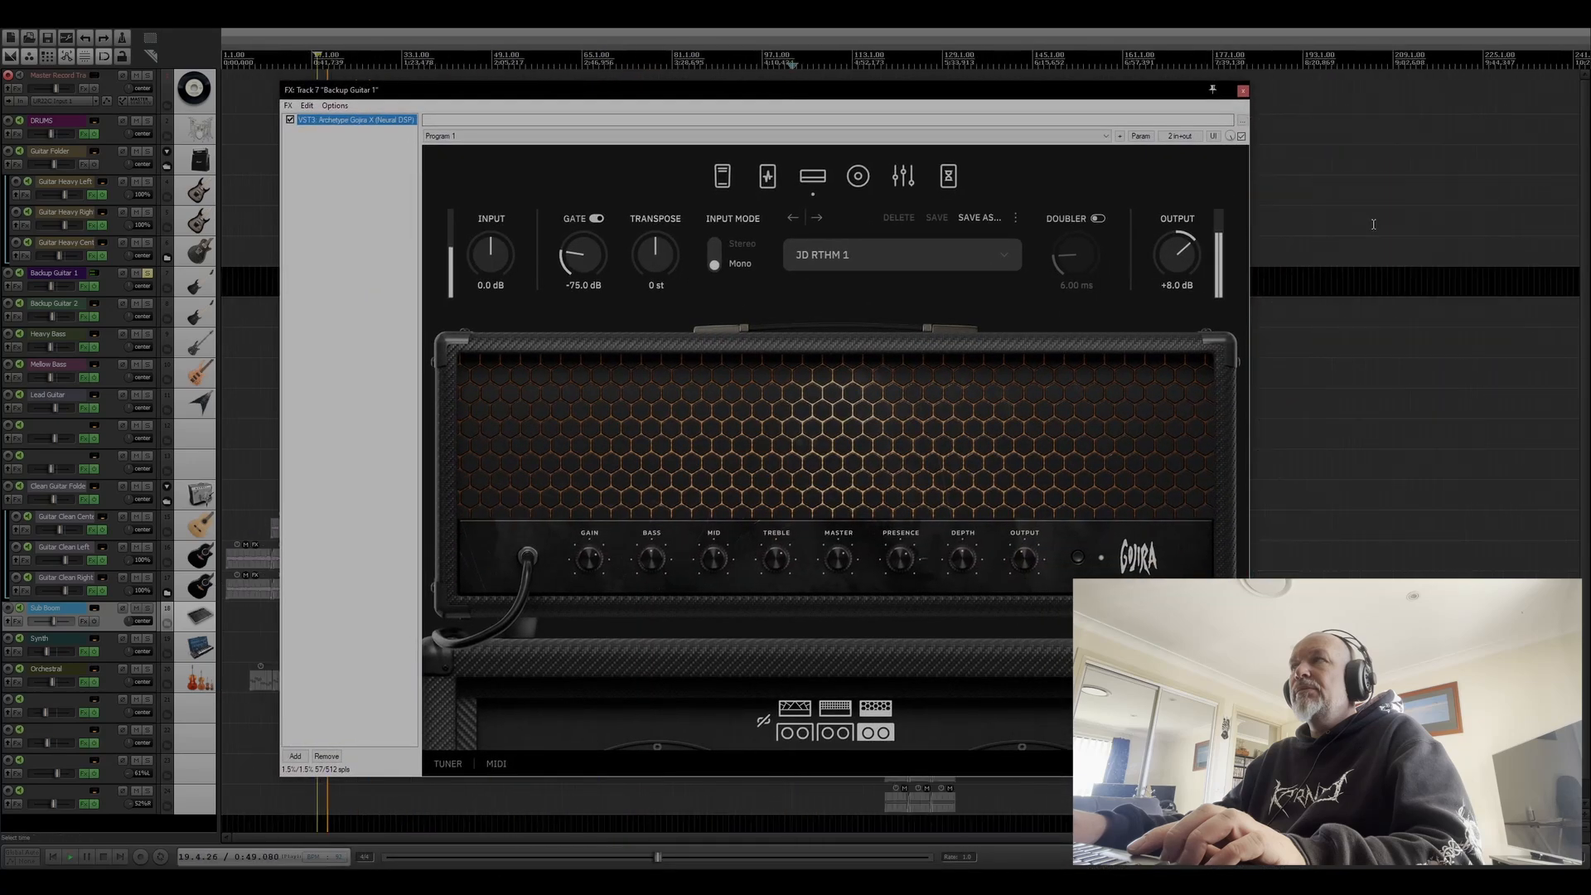
pyautogui.moveTo(998, 89); pyautogui.dragTo(1233, 92)
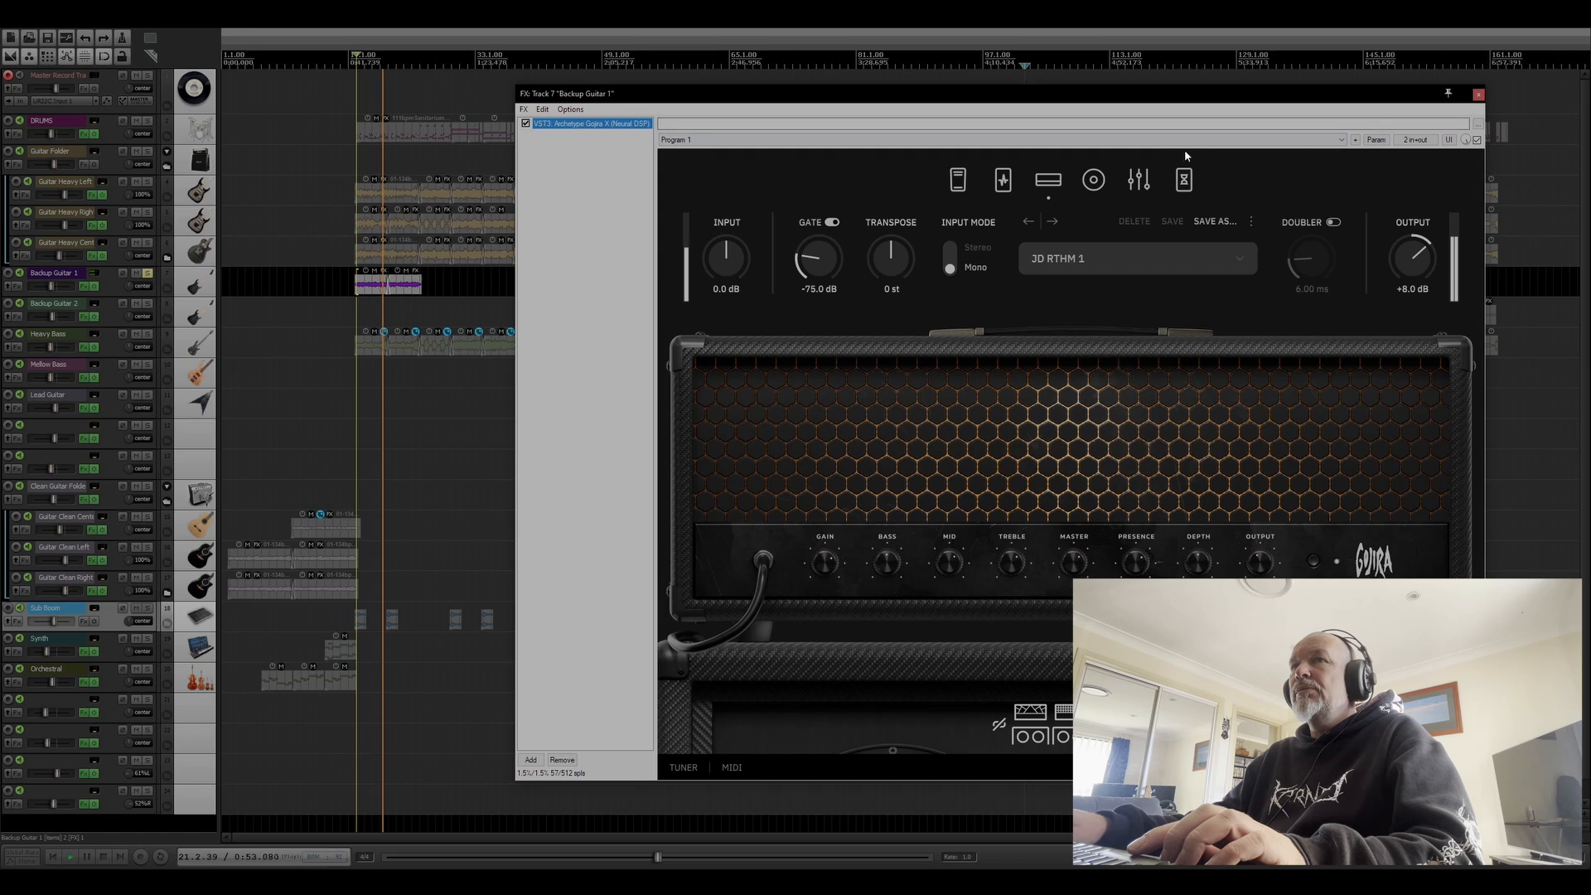
pyautogui.click(148, 275)
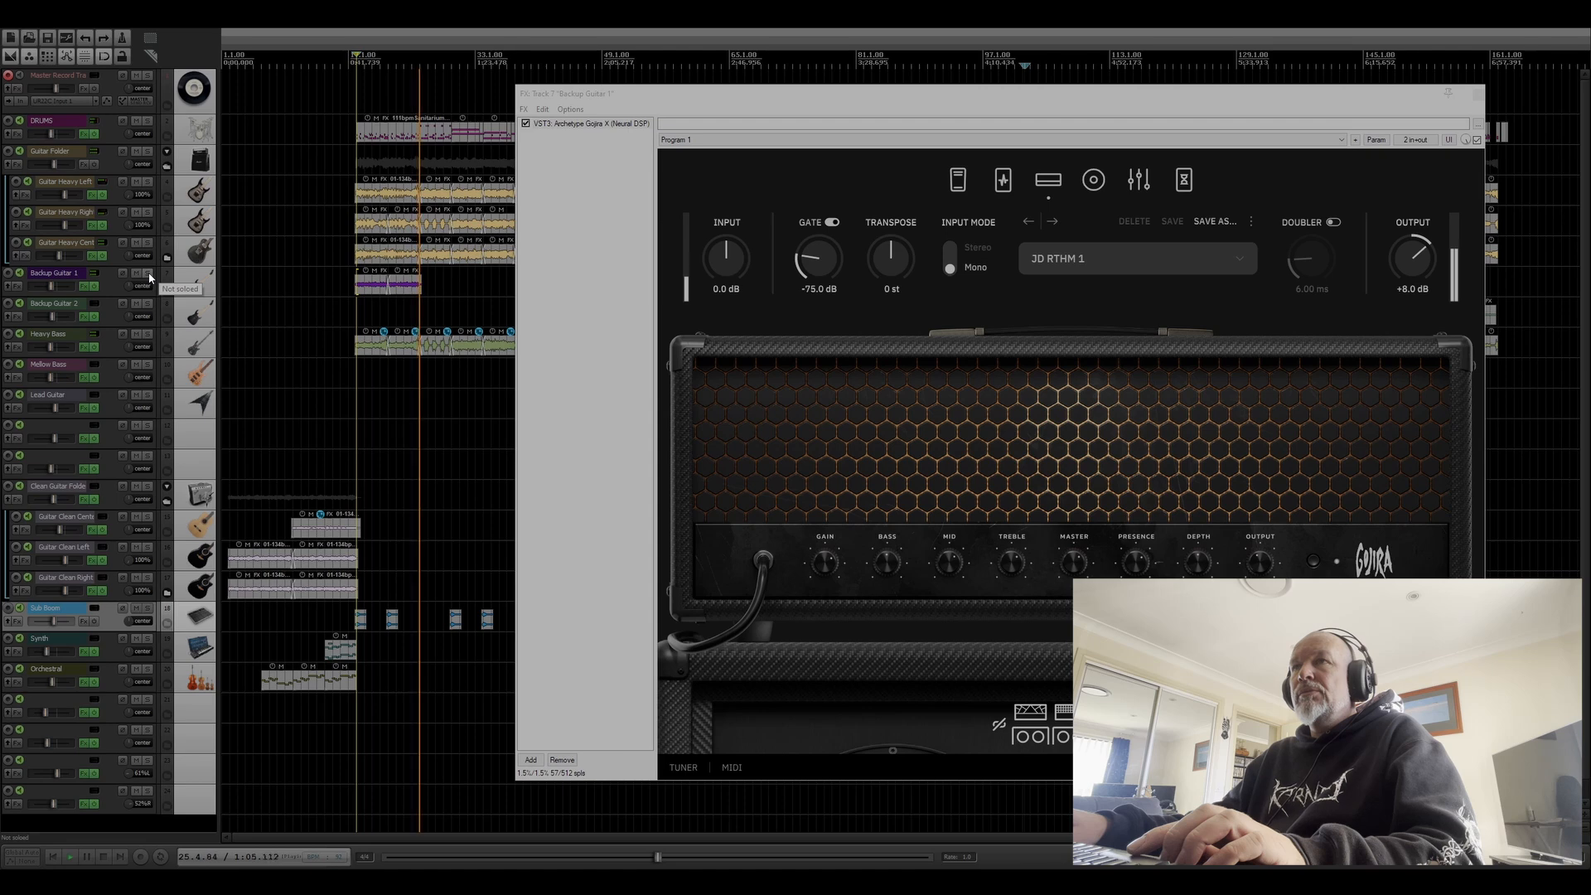
pyautogui.click(149, 275)
pyautogui.press('space')
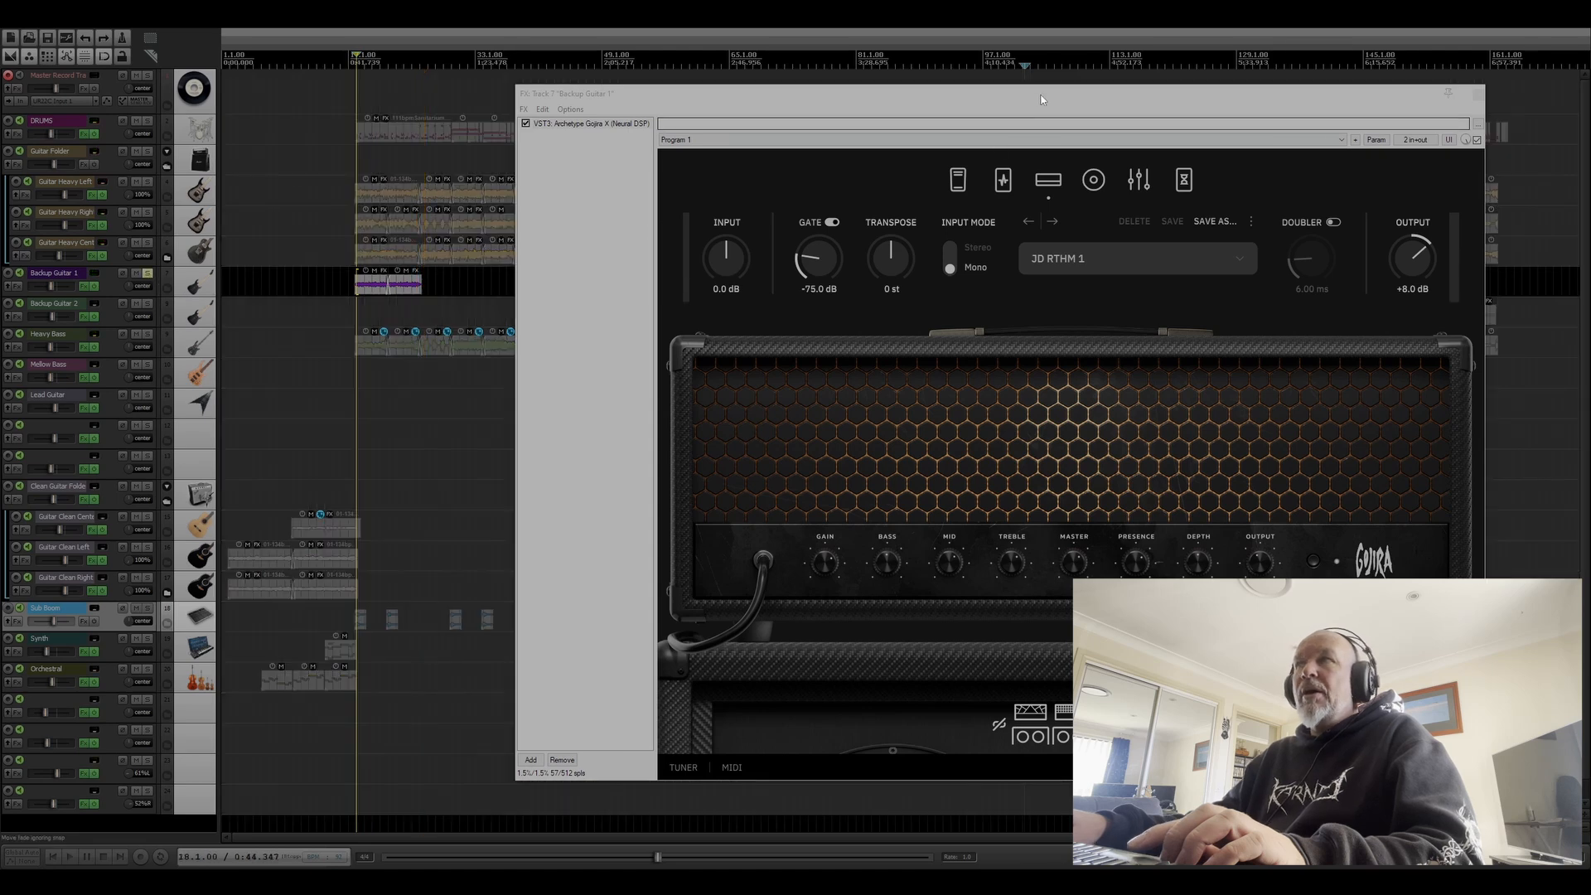
# Browse the User and Gojira preset folders of Archetype Gojira X on Backup Guitar 1, keeping the JD RTHM 1 preset.
pyautogui.click(1044, 86)
pyautogui.moveTo(991, 93); pyautogui.dragTo(788, 98)
pyautogui.click(896, 261)
pyautogui.moveTo(882, 441)
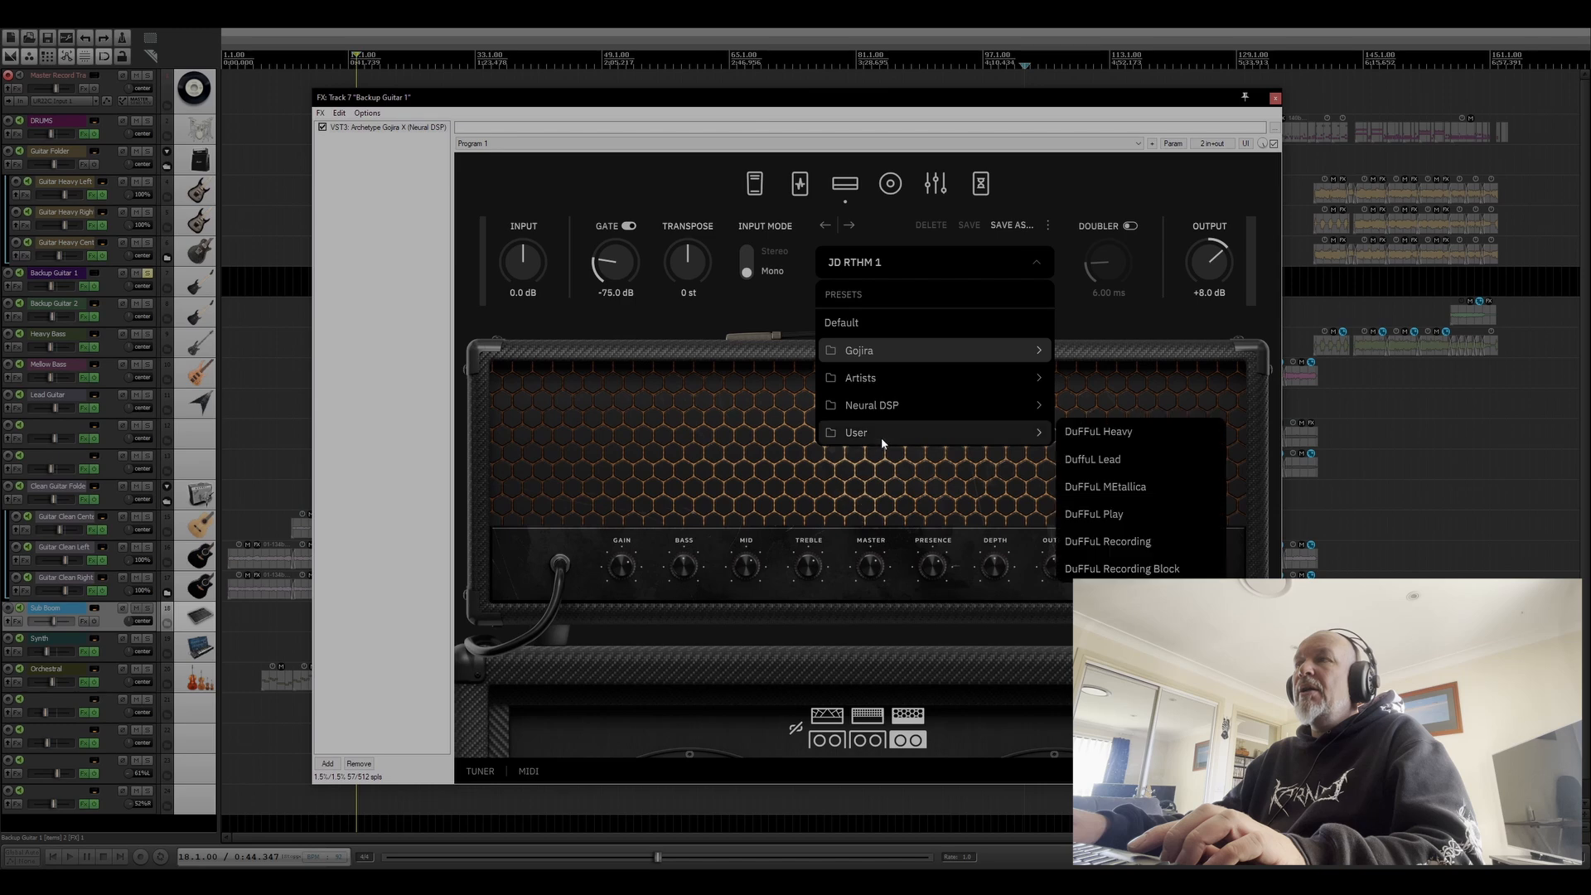
pyautogui.moveTo(867, 353)
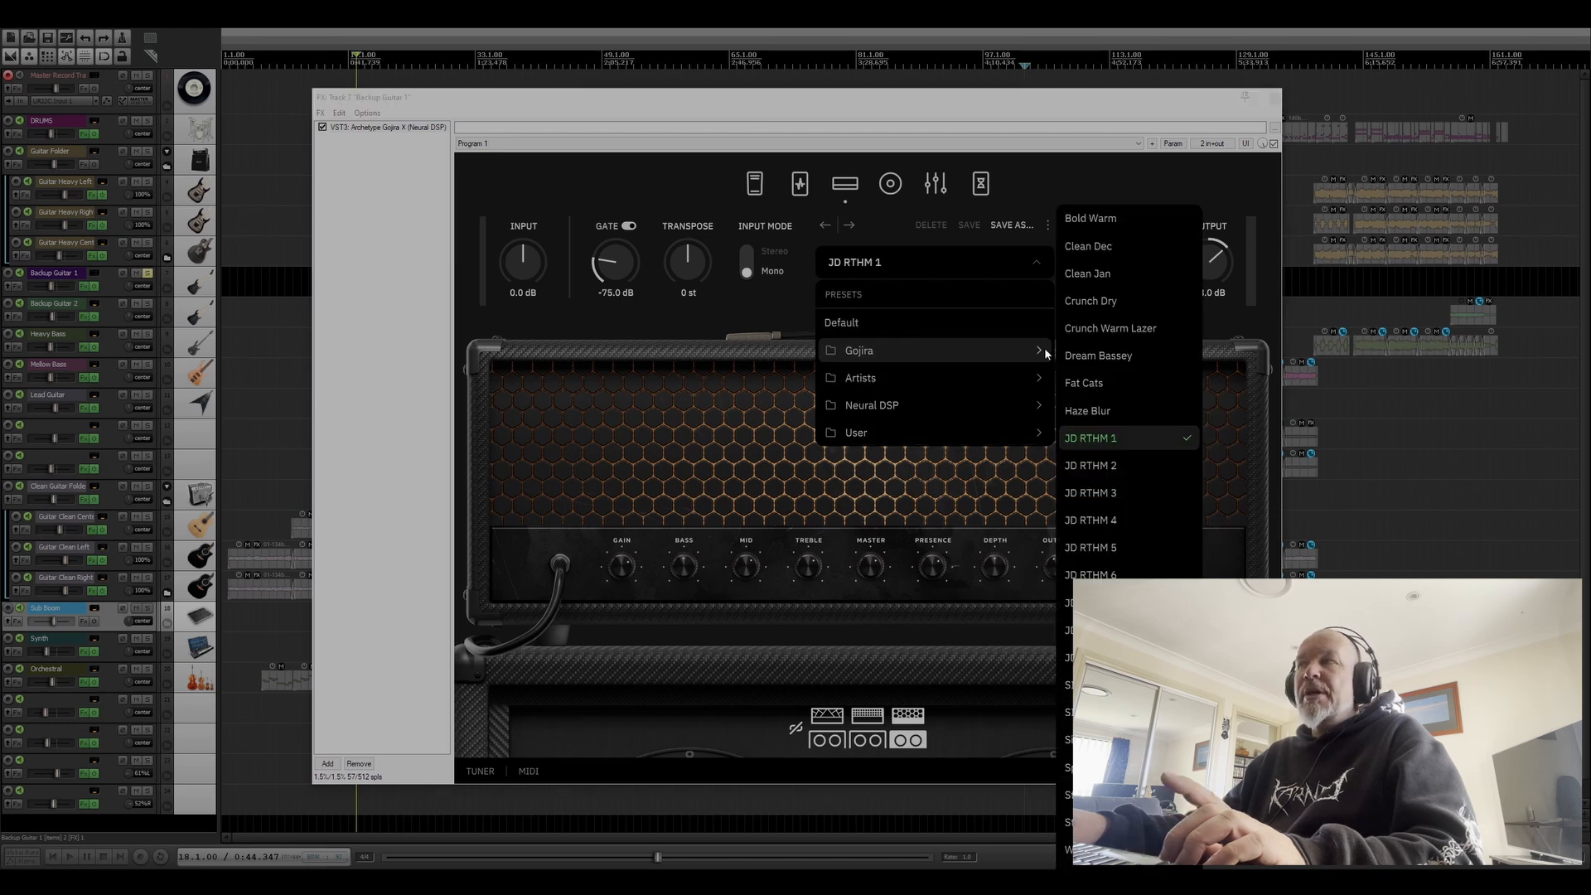
pyautogui.click(1109, 163)
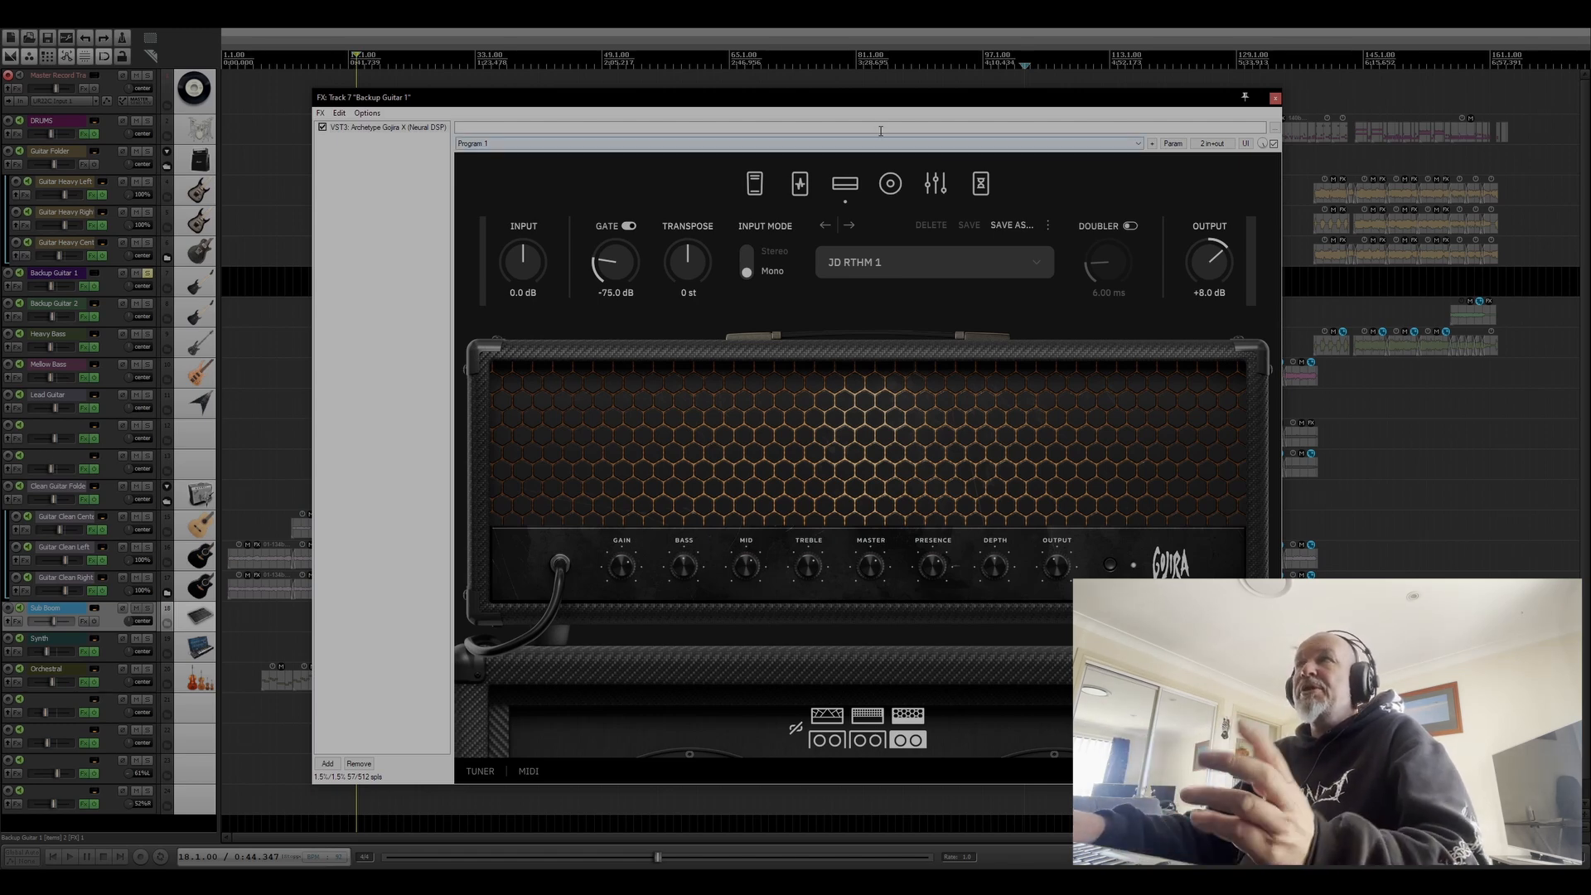
pyautogui.moveTo(879, 98); pyautogui.dragTo(846, 89)
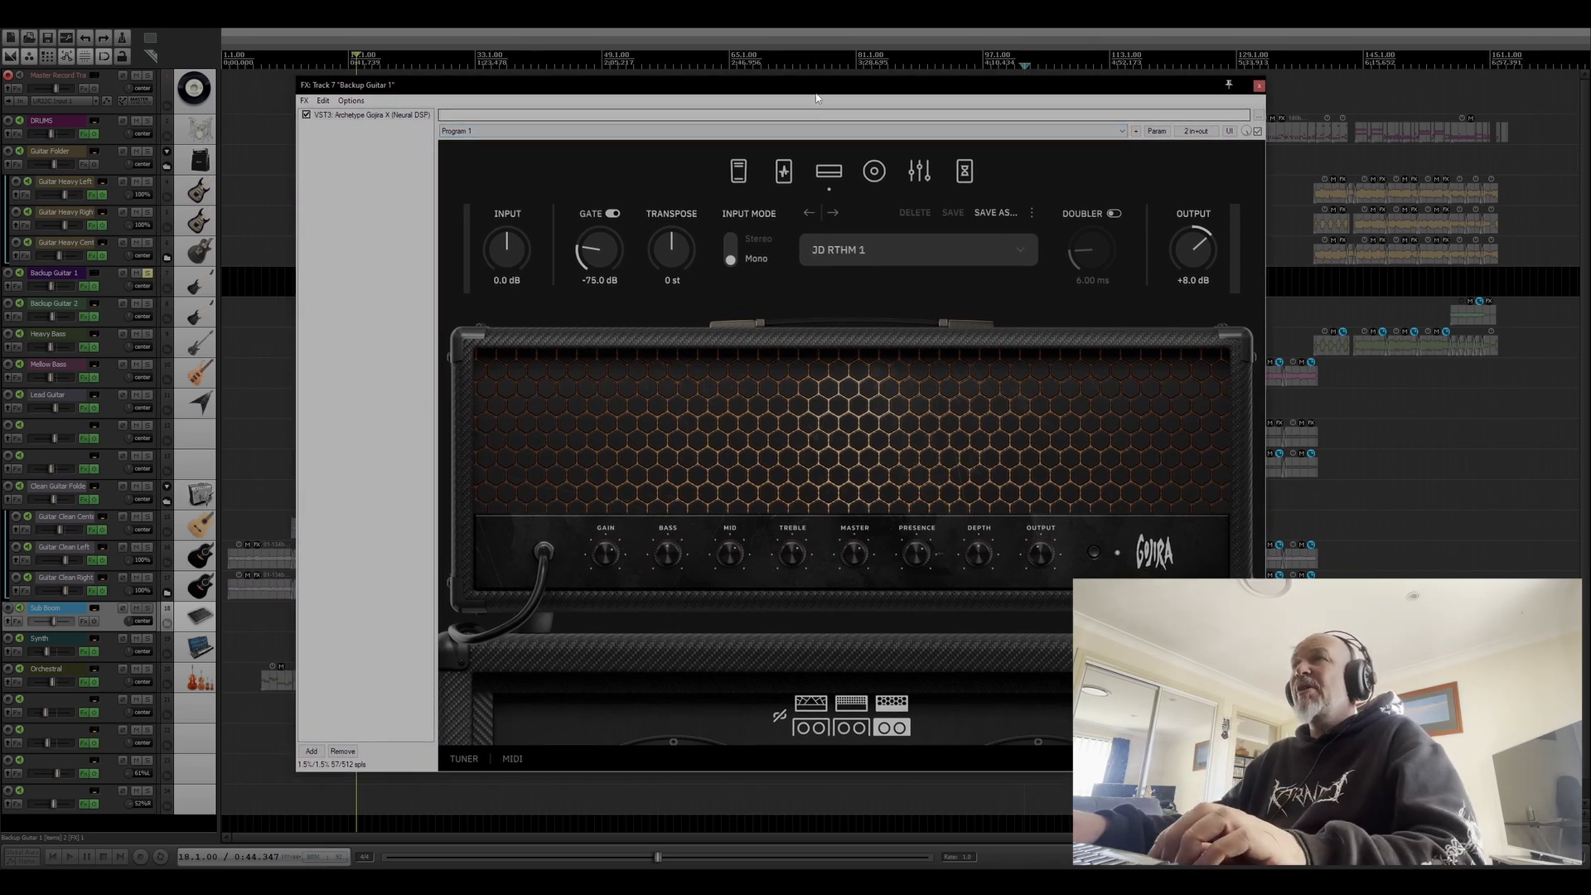
pyautogui.moveTo(817, 92); pyautogui.dragTo(819, 89)
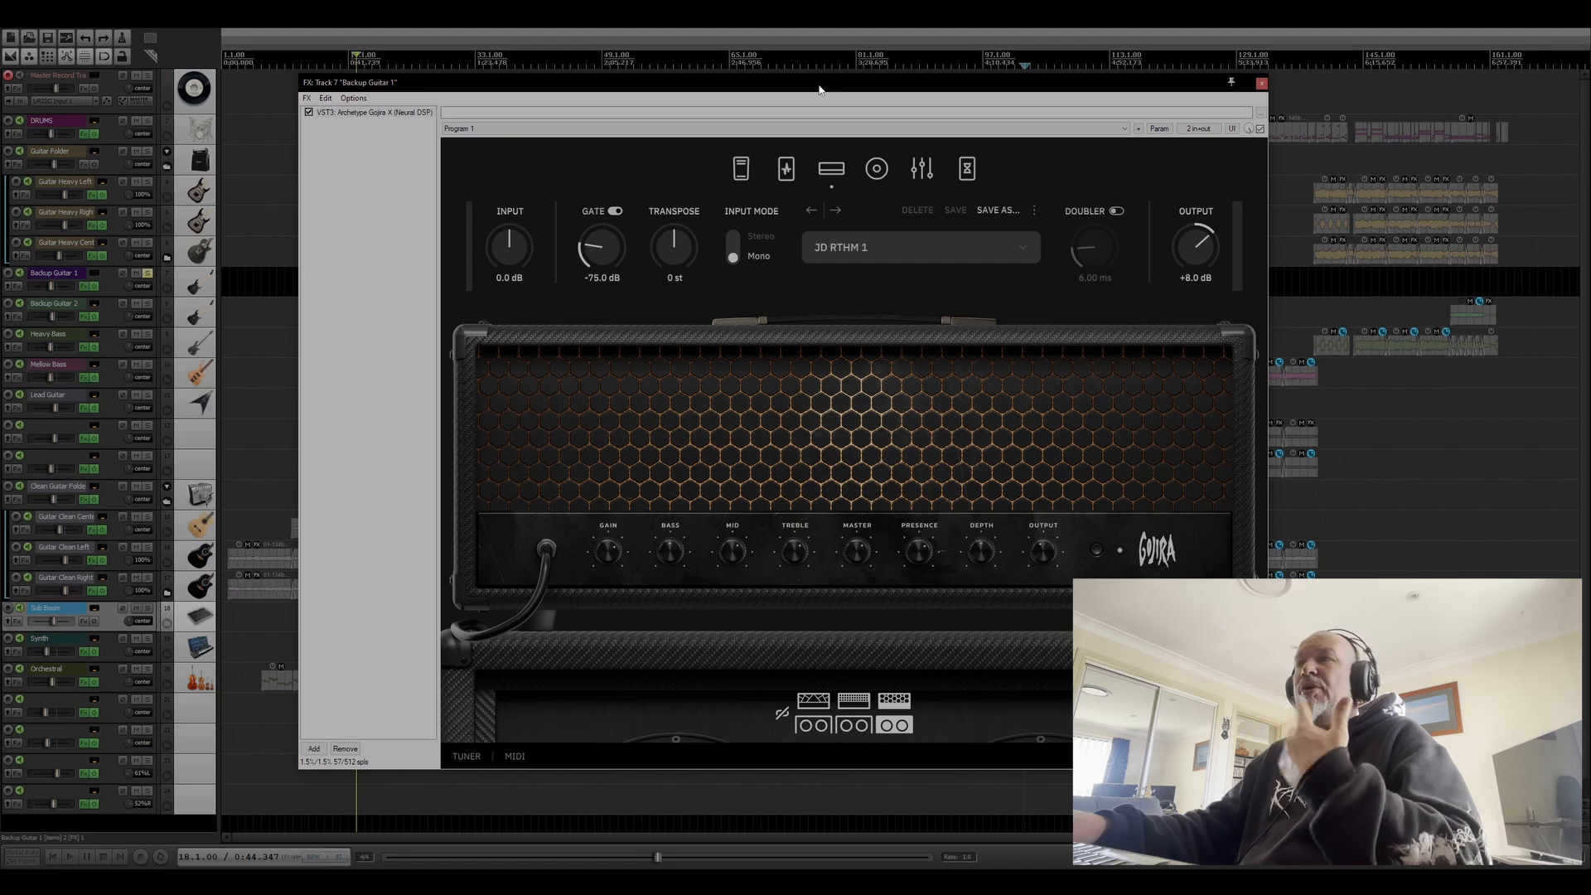
# Close the effects window, unsolo Backup Guitar 1, and check the Archetype Gojira X effect on Backup Guitar 2.
pyautogui.click(1261, 85)
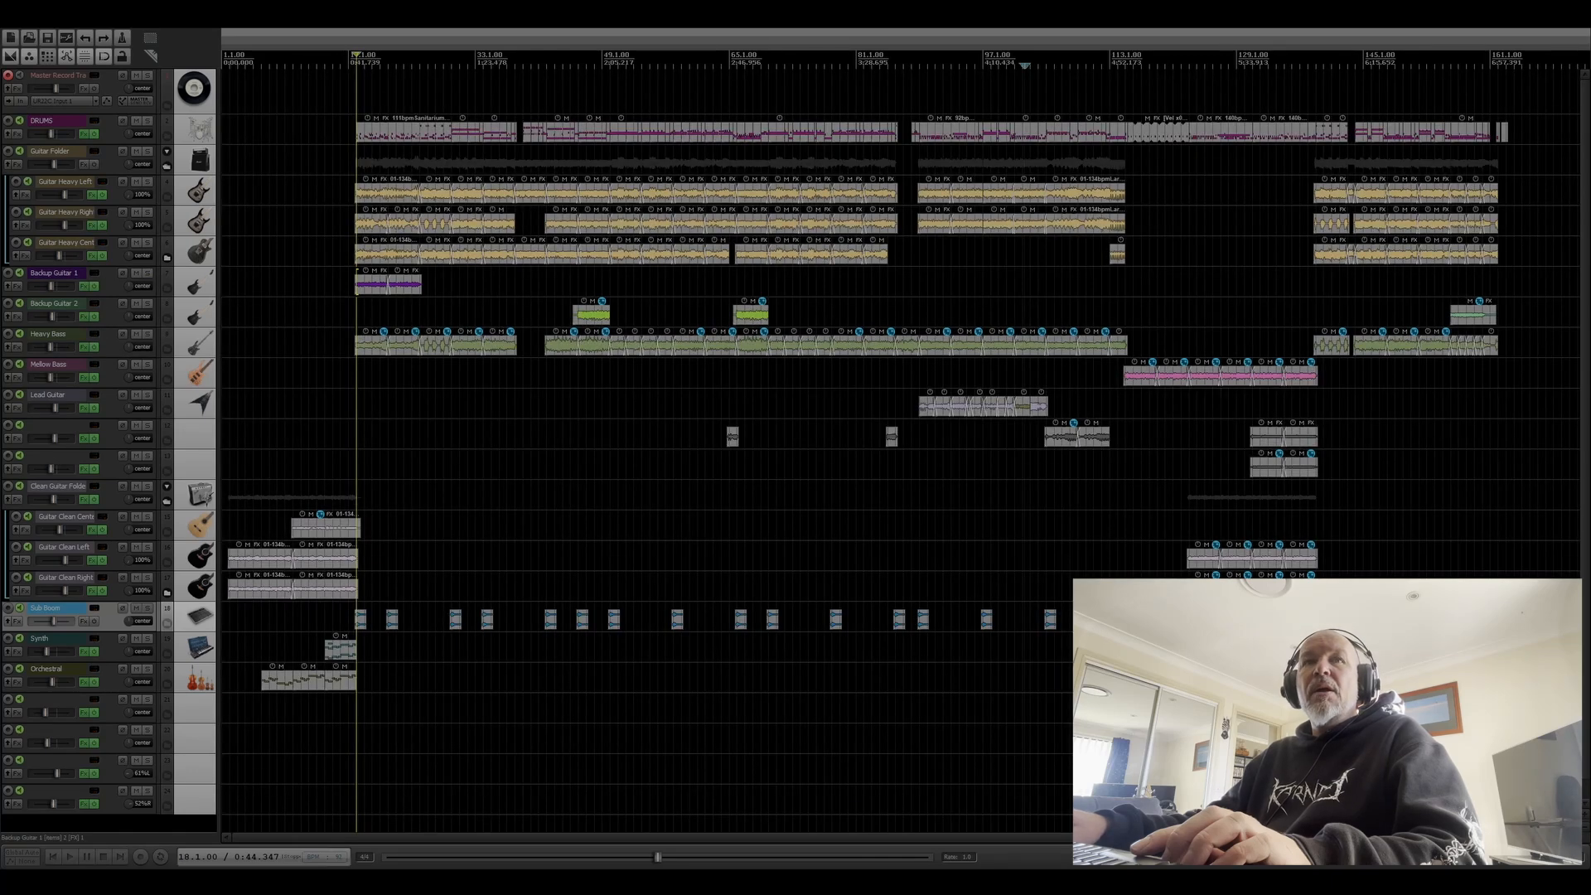
pyautogui.moveTo(0, 164); pyautogui.dragTo(1129, 80)
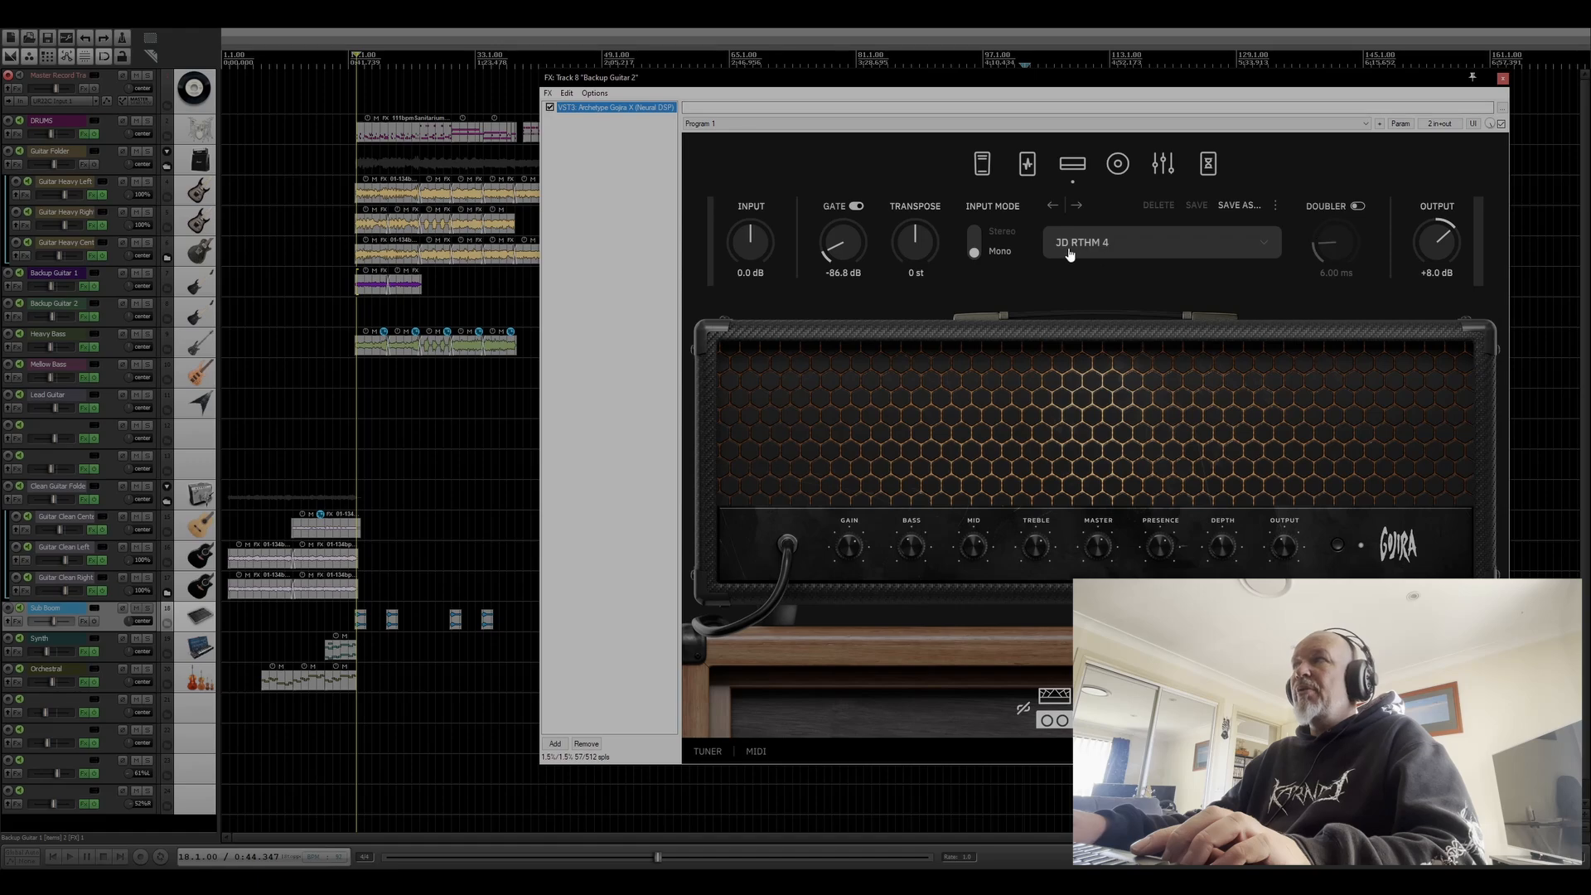
pyautogui.click(1503, 79)
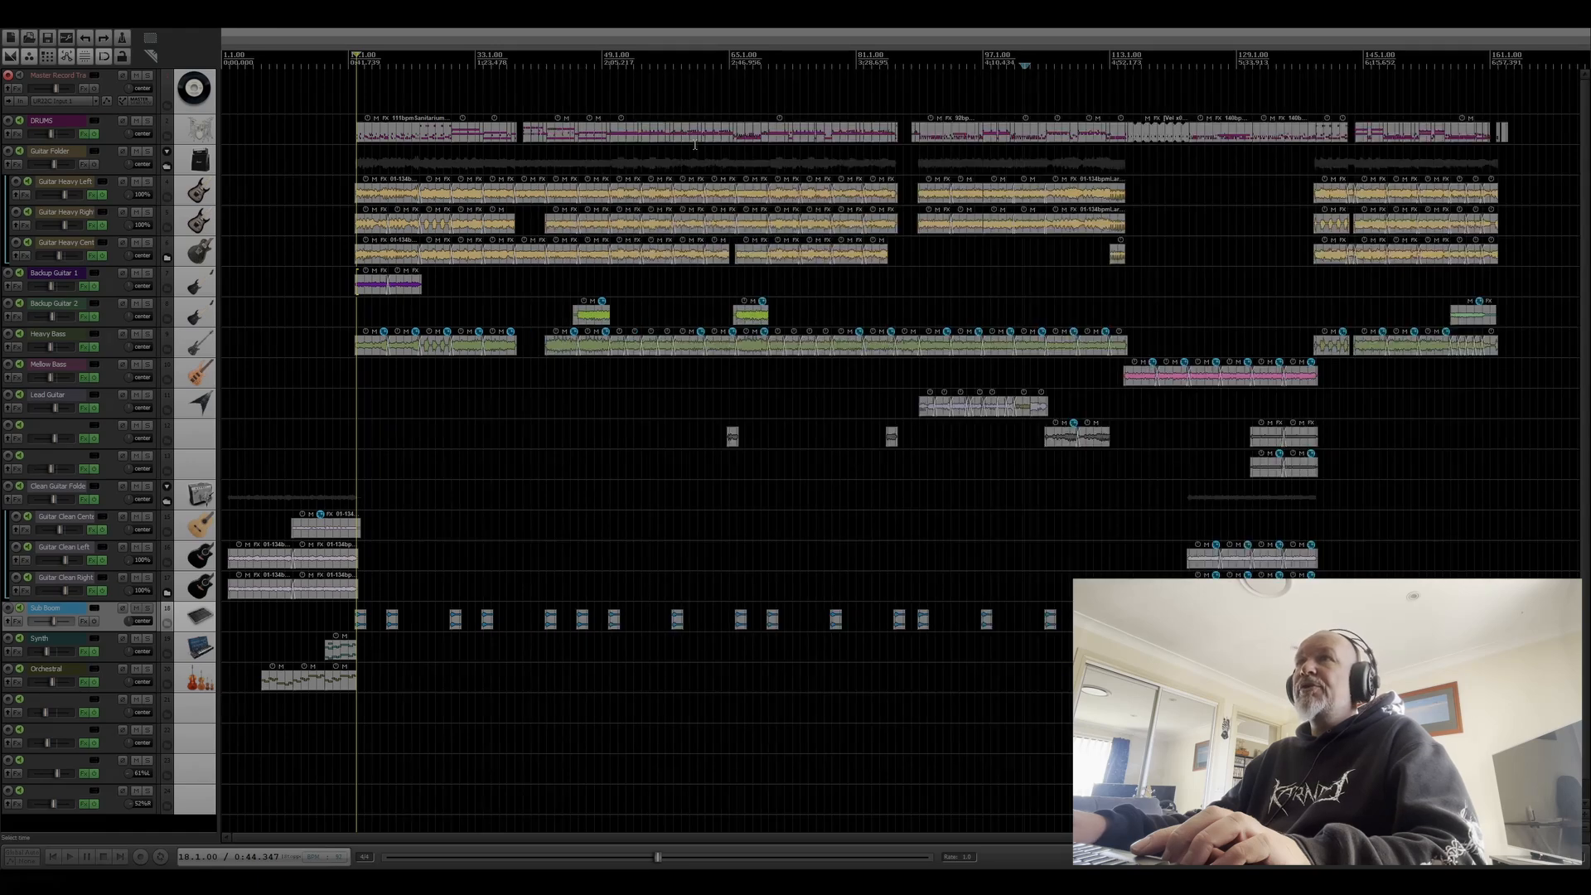
# Play from bar 46 with Backup Guitar 2 soloed, continue from bar 65, compare with the full mix, and stop playback.
pyautogui.click(581, 68)
pyautogui.press('space')
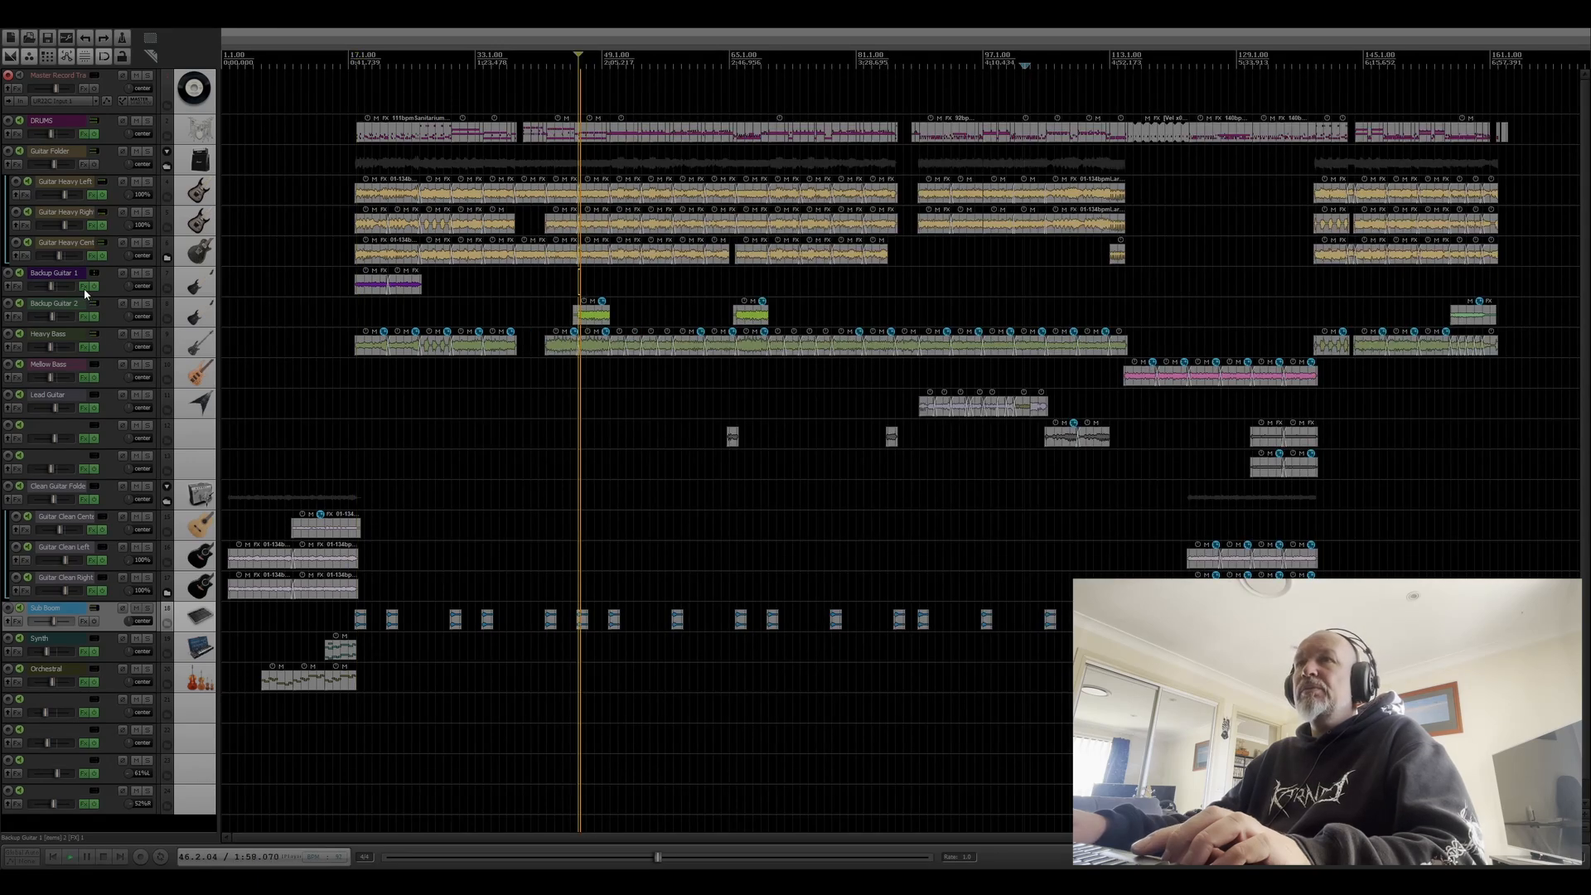
pyautogui.click(149, 305)
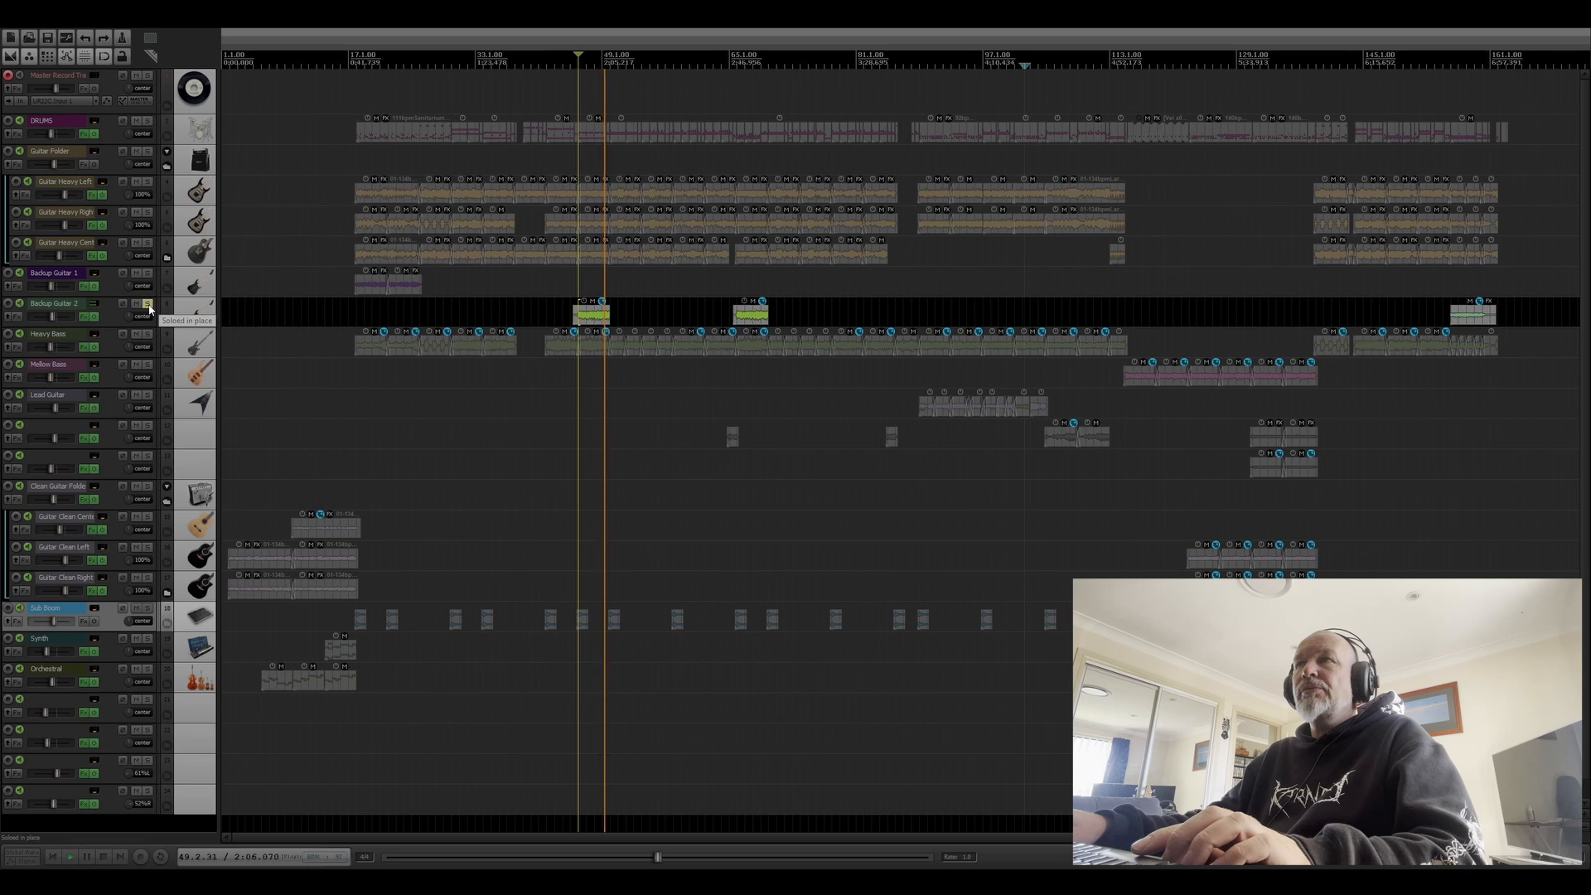
pyautogui.click(729, 63)
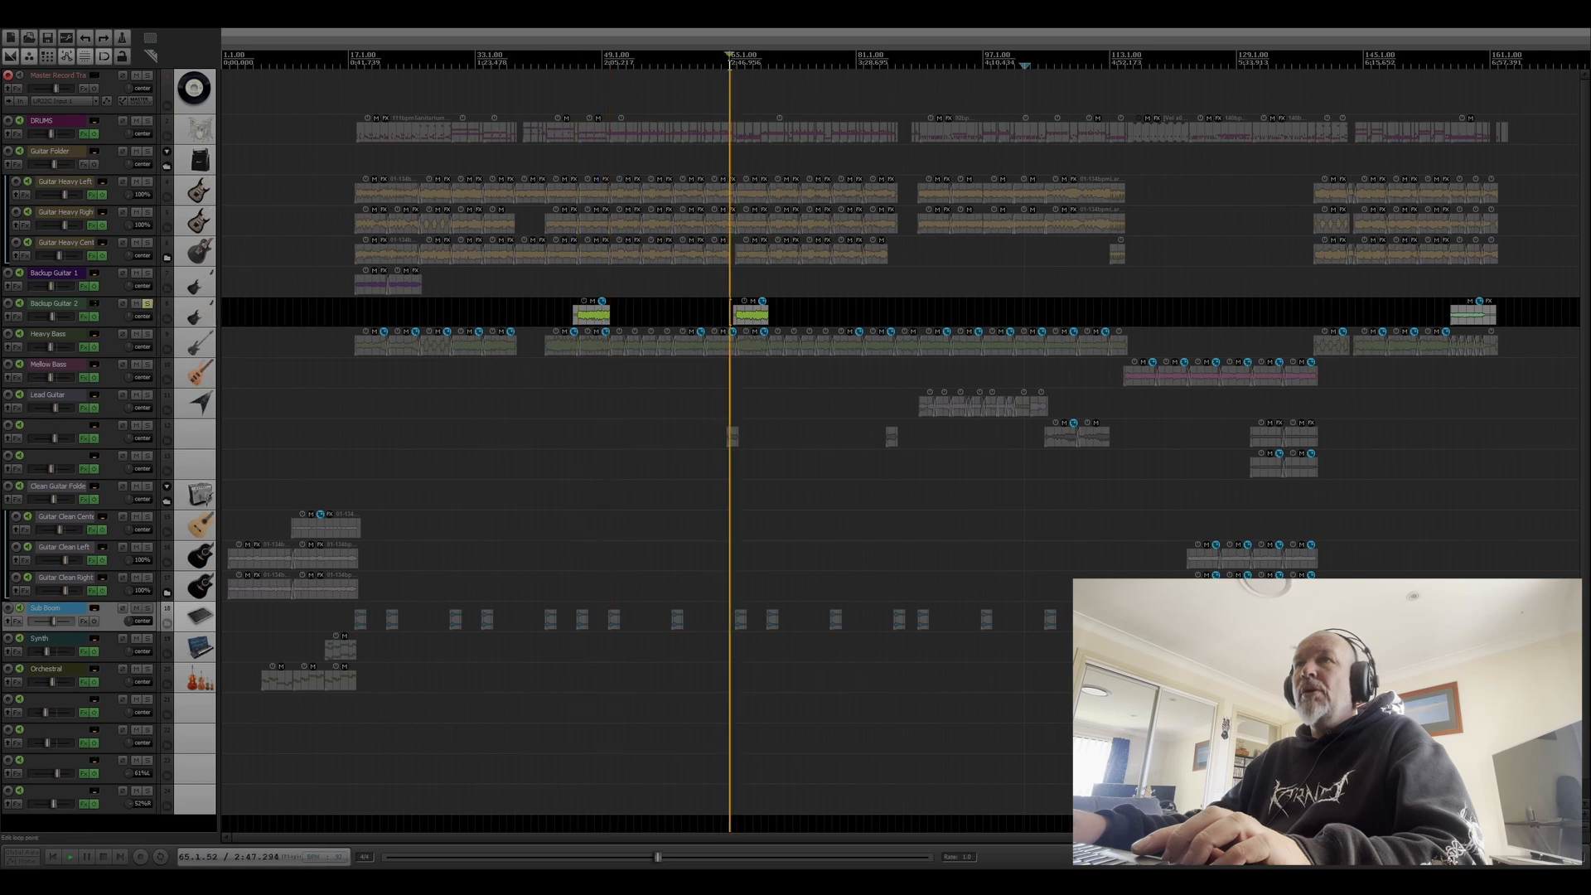
pyautogui.click(148, 306)
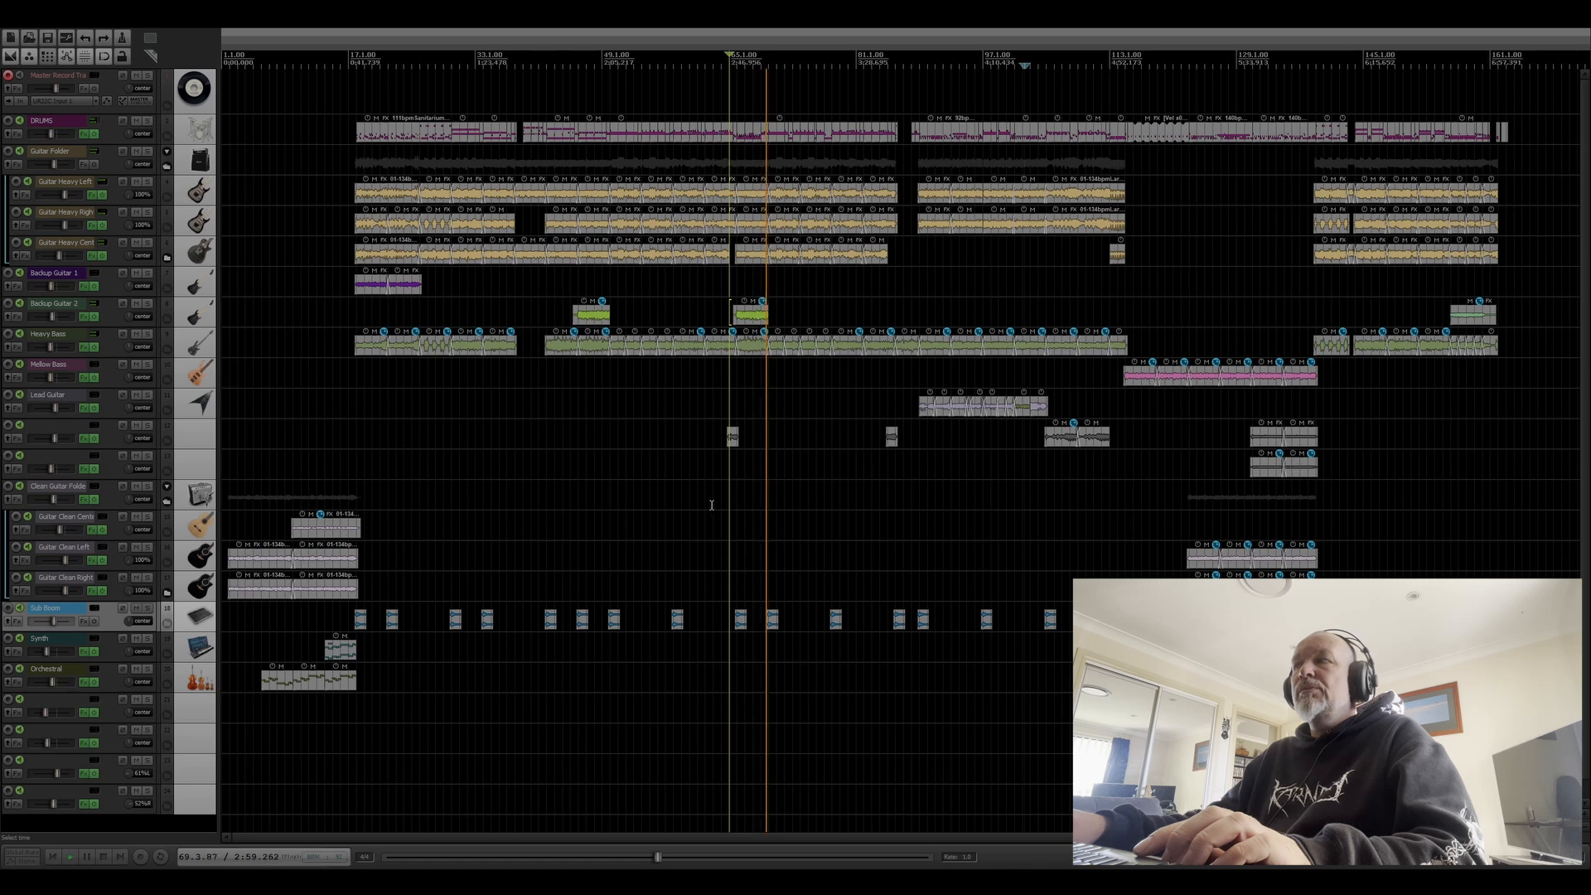
pyautogui.press('space')
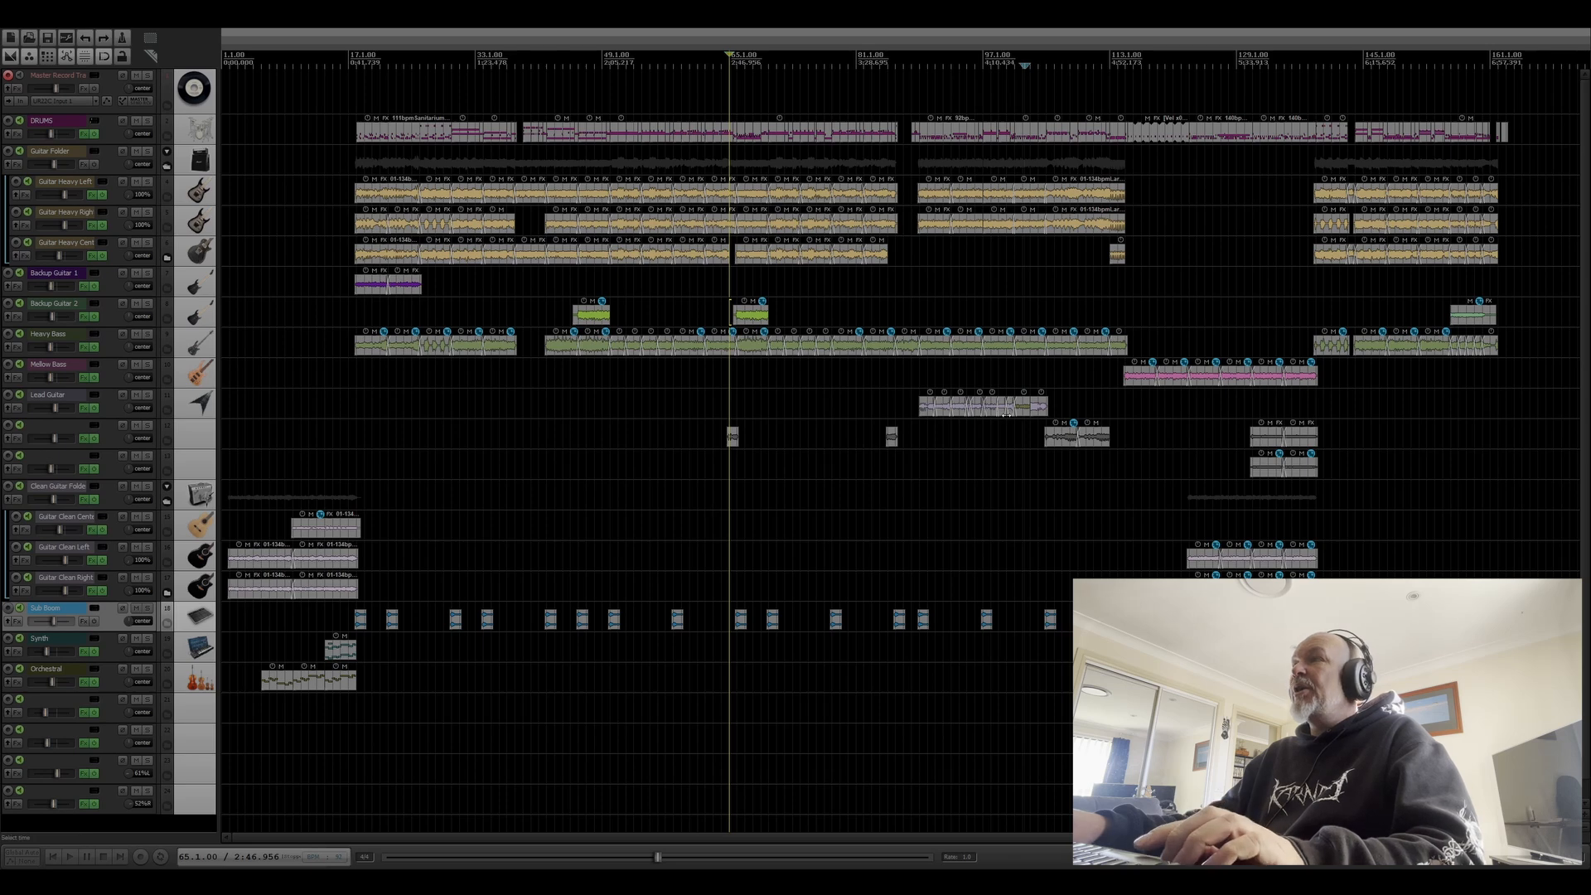
# Place the playback position at bar 89 and open the Soldano SLO-100 X effect on the Lead Guitar track in full view.
pyautogui.click(912, 66)
pyautogui.click(920, 64)
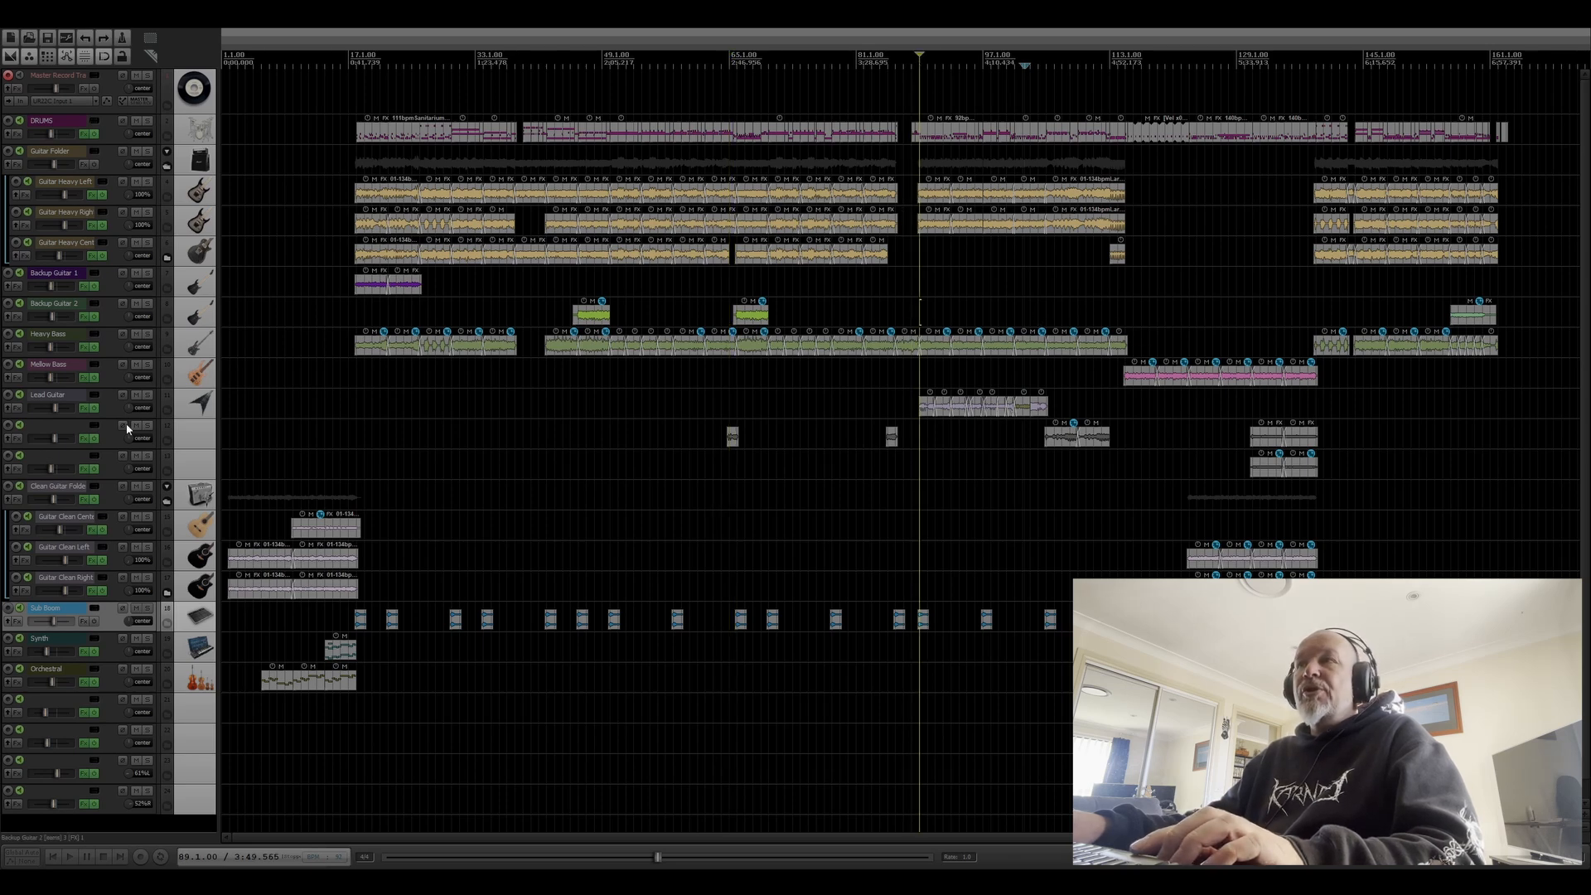
pyautogui.click(86, 408)
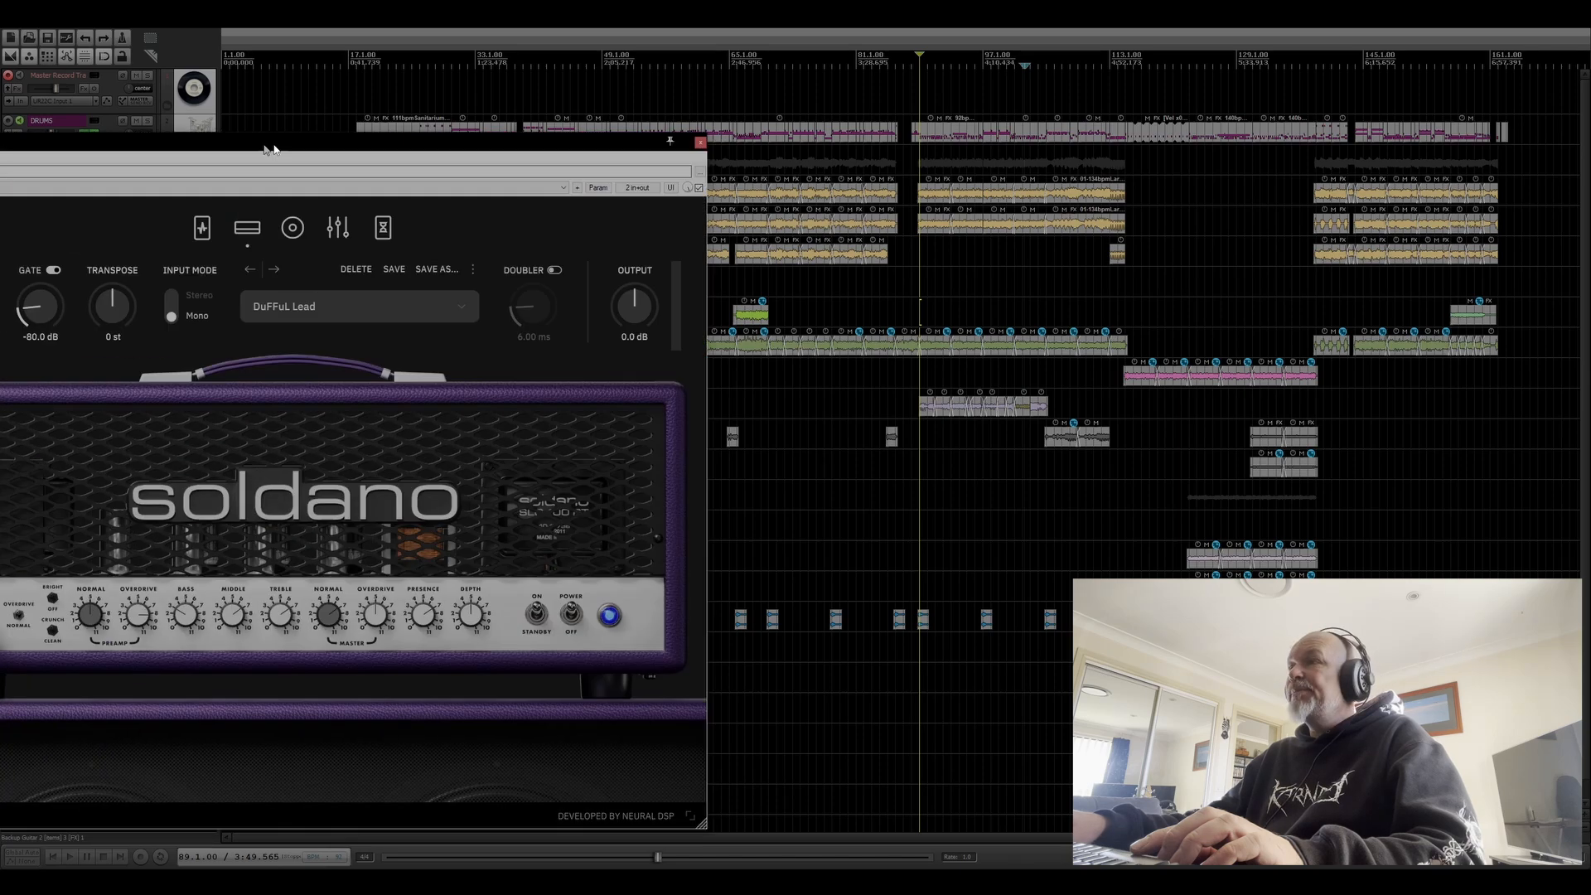
pyautogui.moveTo(270, 149); pyautogui.dragTo(832, 570)
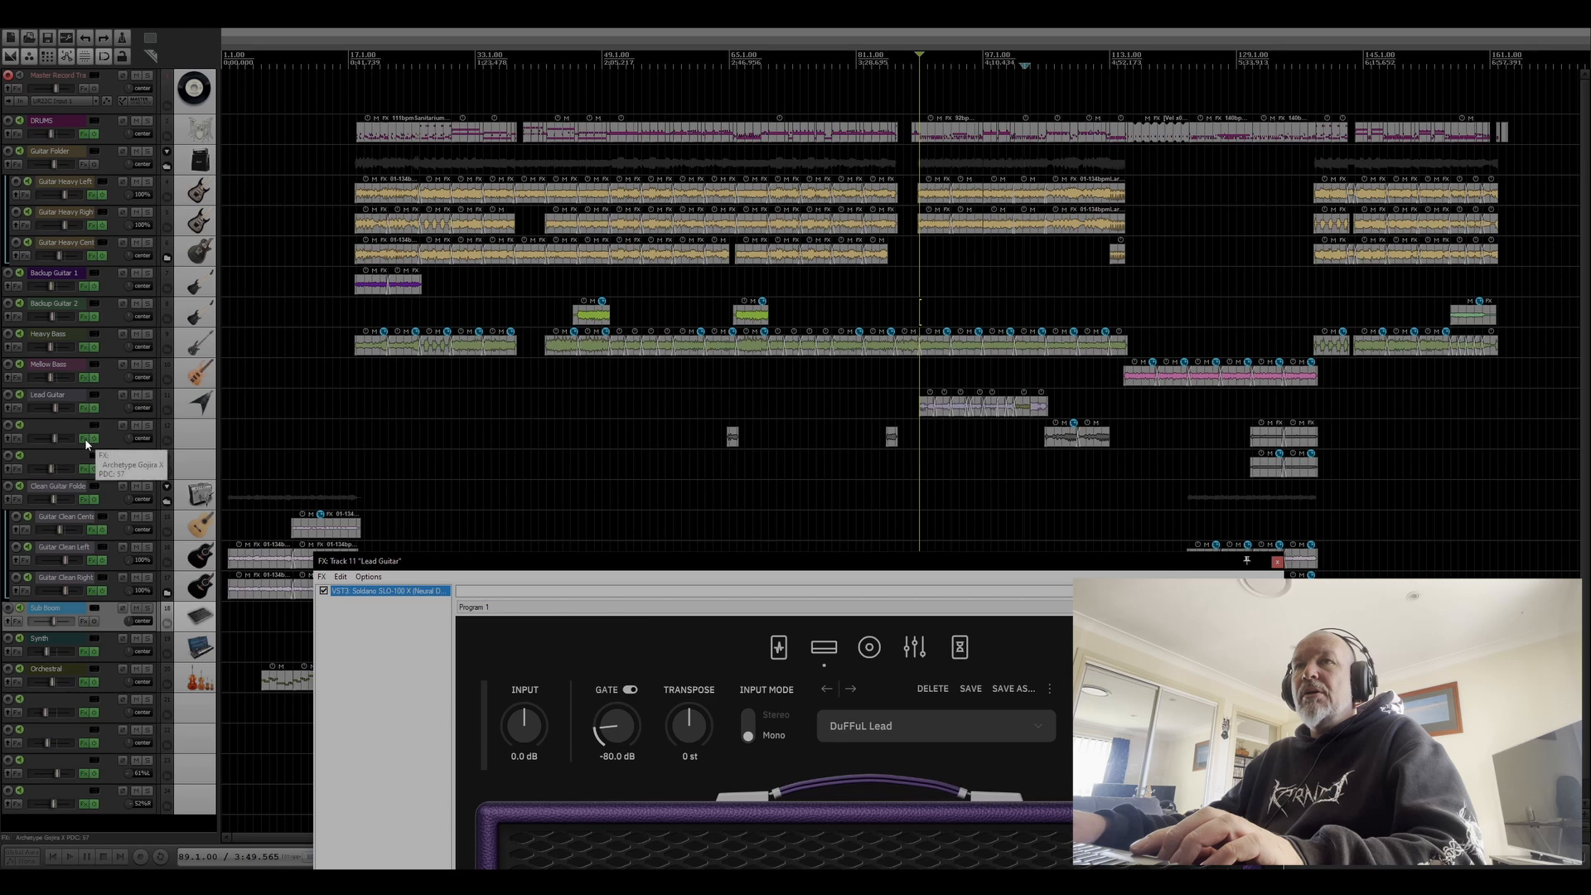
pyautogui.moveTo(802, 561); pyautogui.dragTo(776, 489)
pyautogui.click(921, 60)
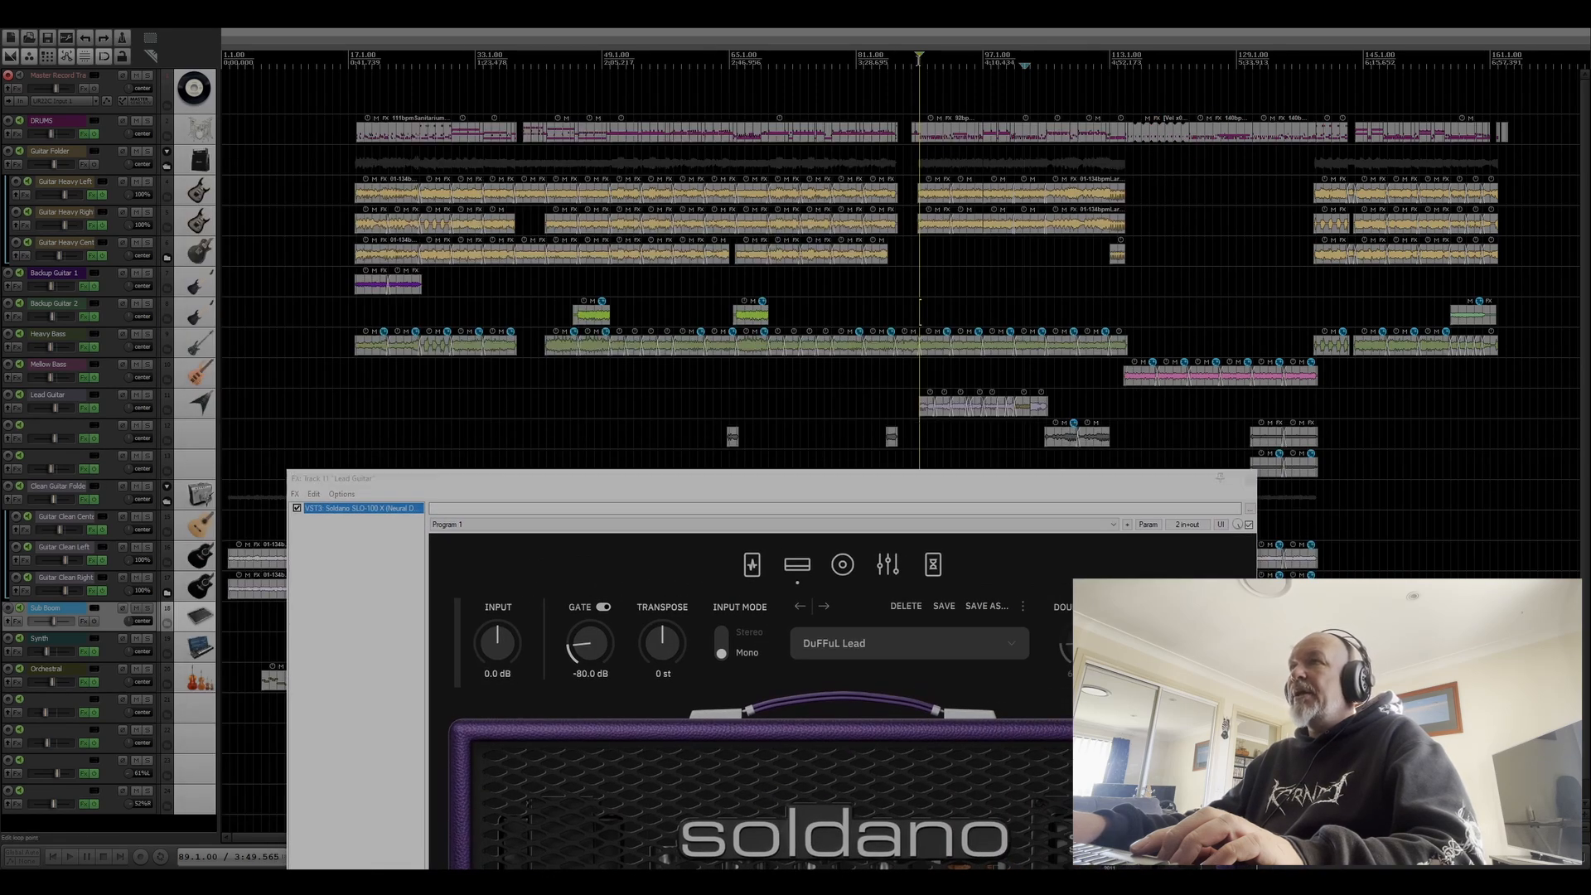
pyautogui.scroll(5, 1064, 167)
pyautogui.scroll(-1, 884, 423)
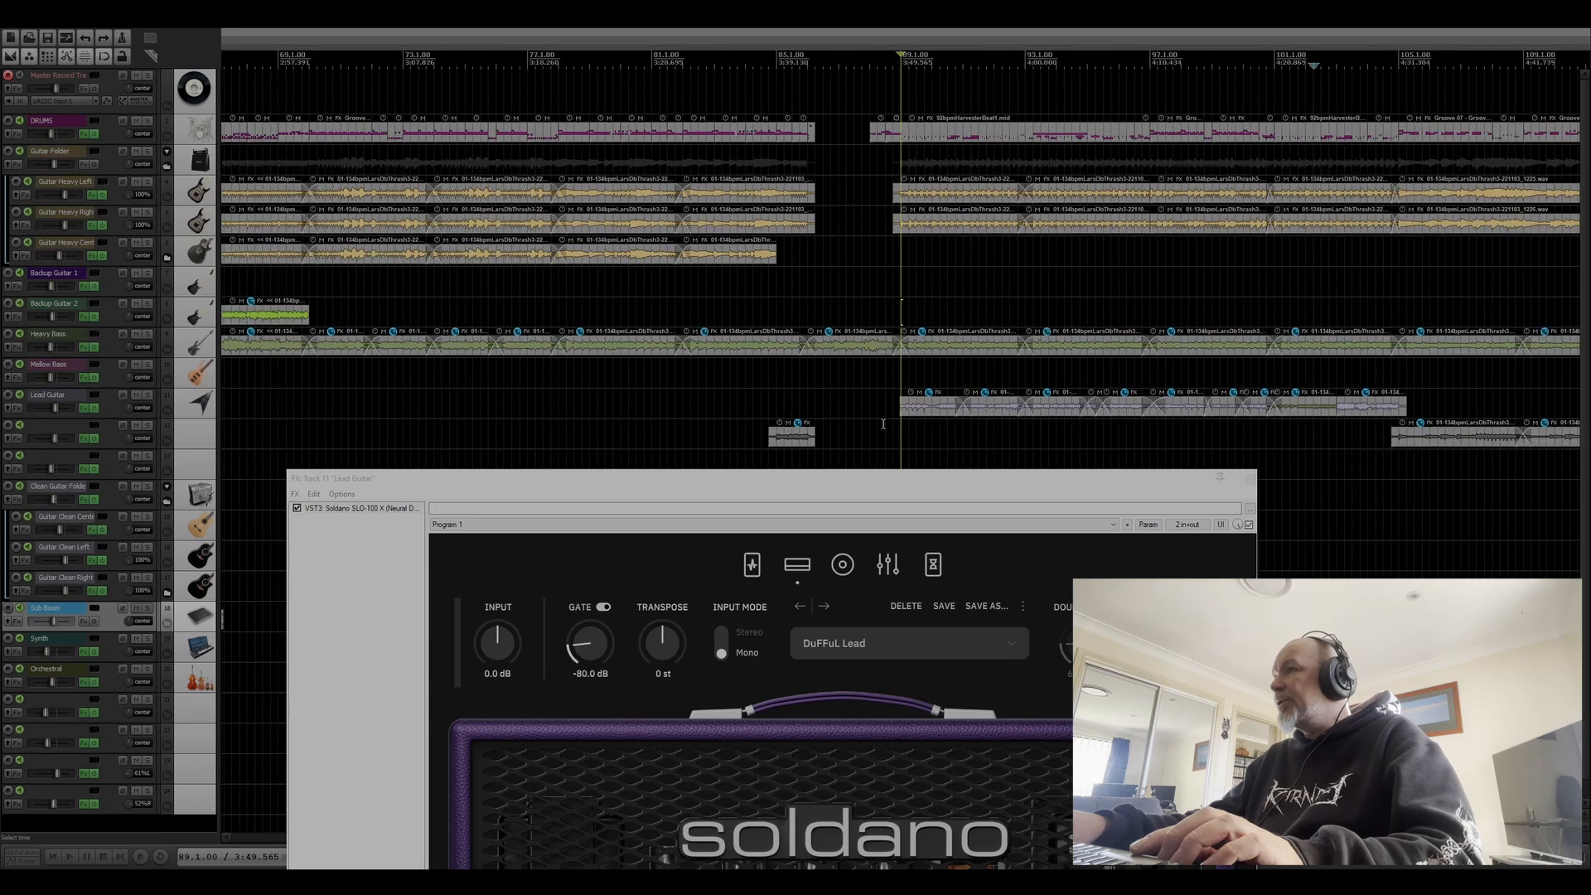
pyautogui.moveTo(869, 481); pyautogui.dragTo(859, 104)
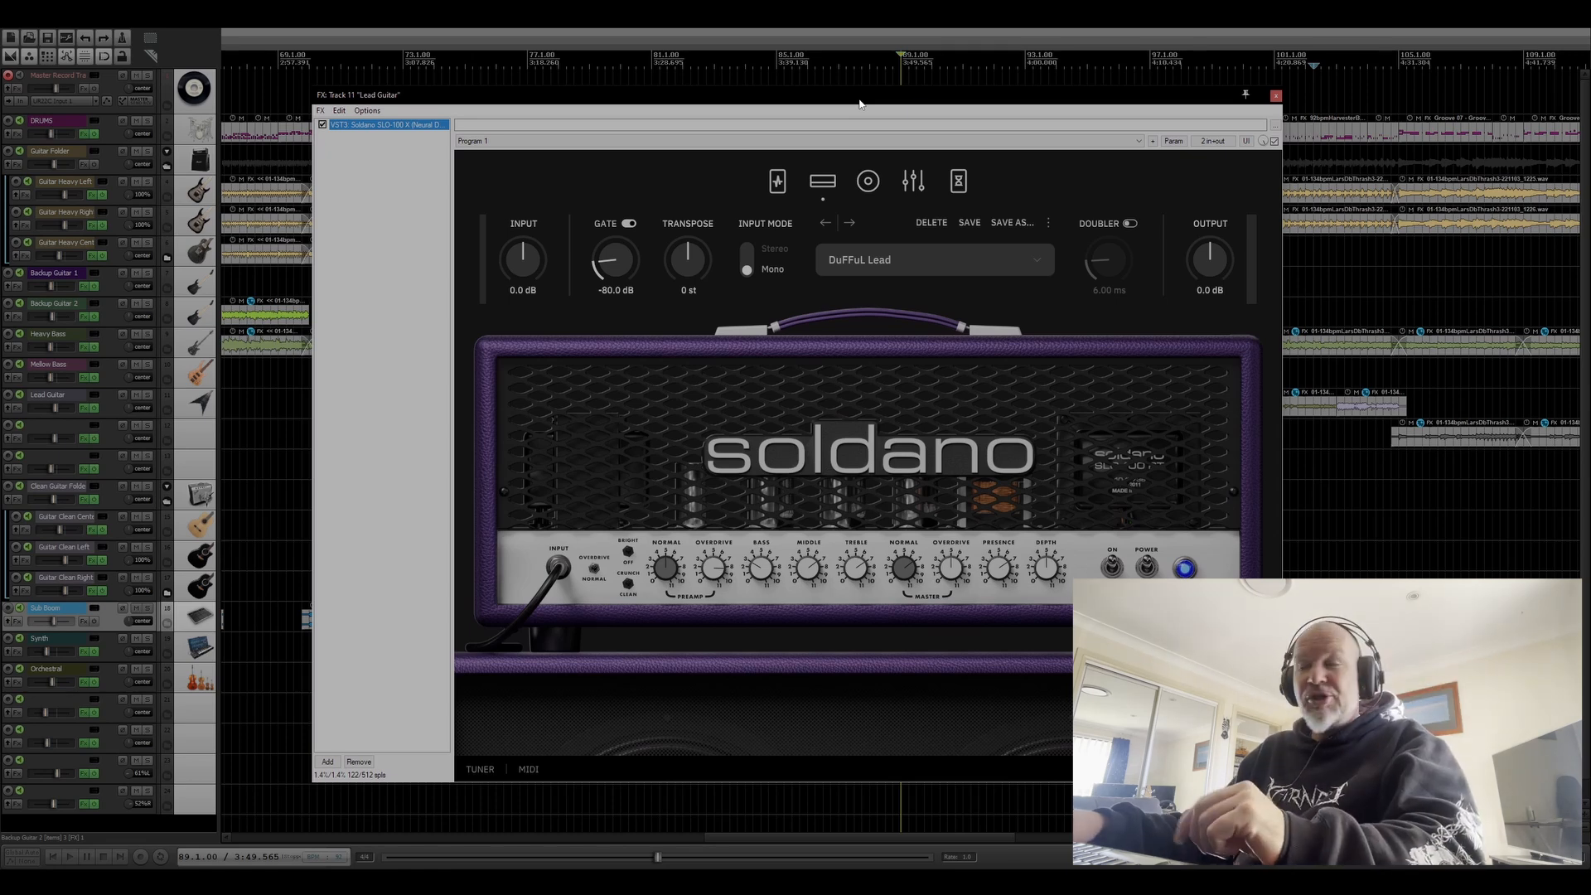
pyautogui.moveTo(840, 104); pyautogui.dragTo(757, 81)
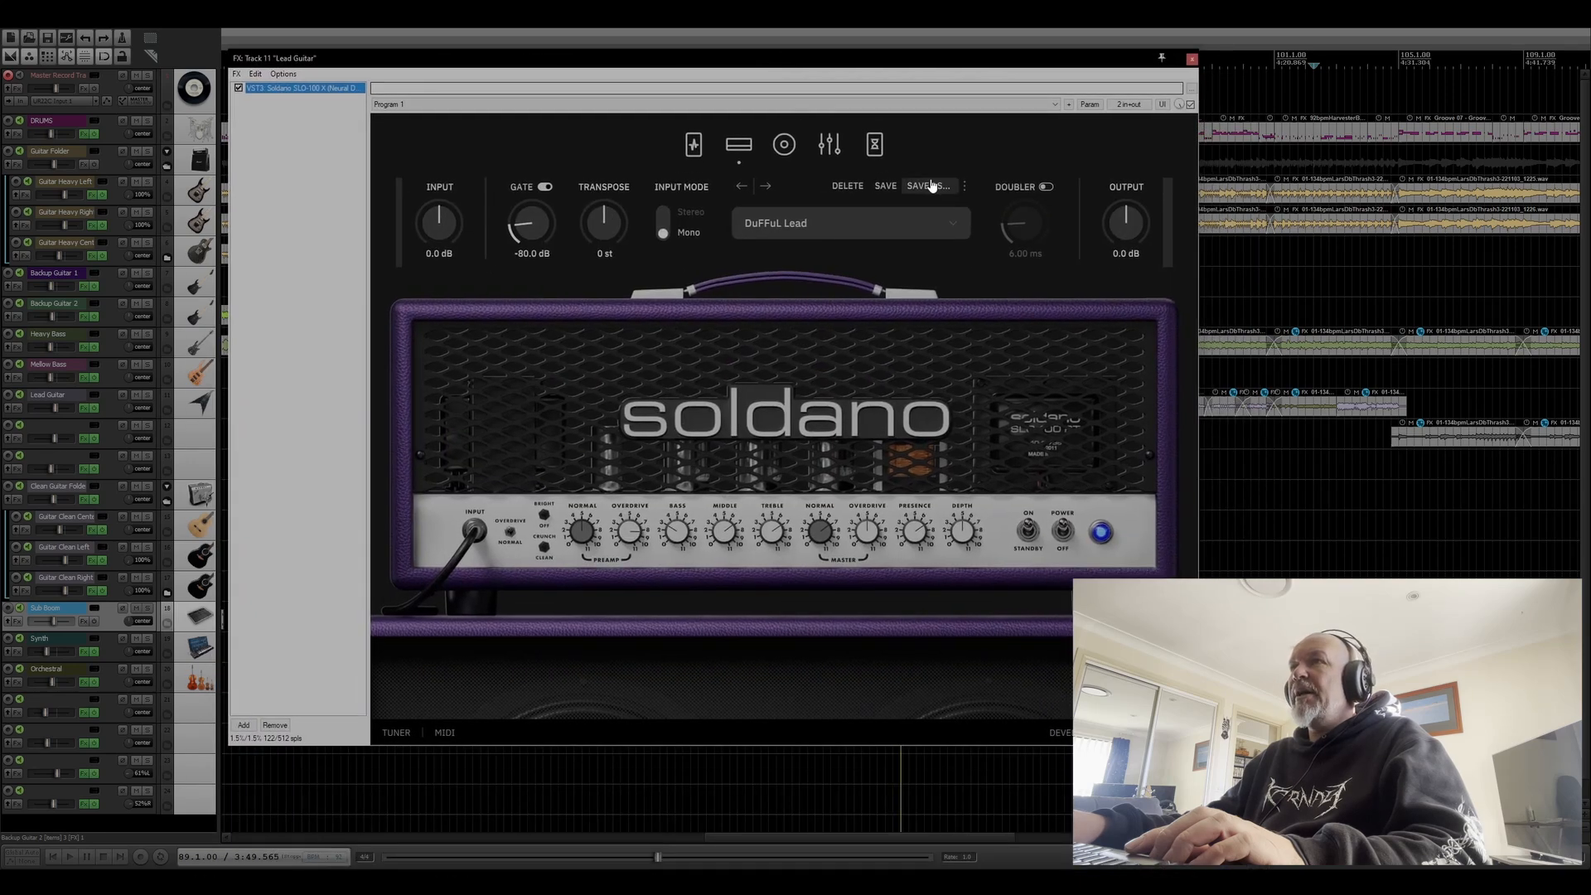
# Review the pedal, amp, cabinet, equalizer, and delay and reverb sections of Soldano SLO-100 X on the Lead Guitar track.
pyautogui.click(698, 152)
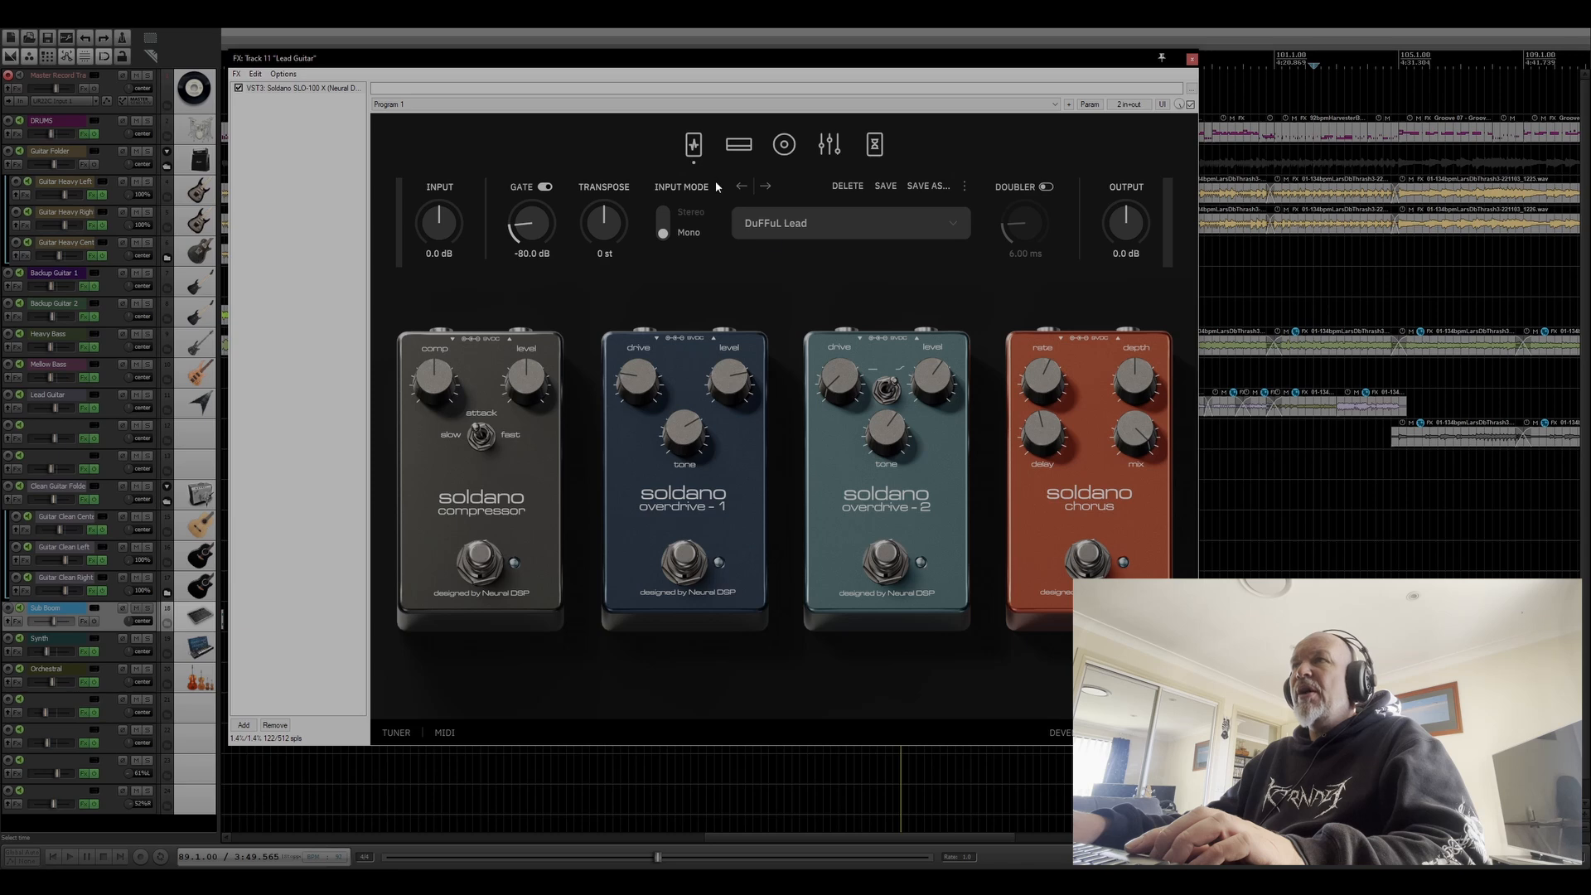
pyautogui.click(736, 165)
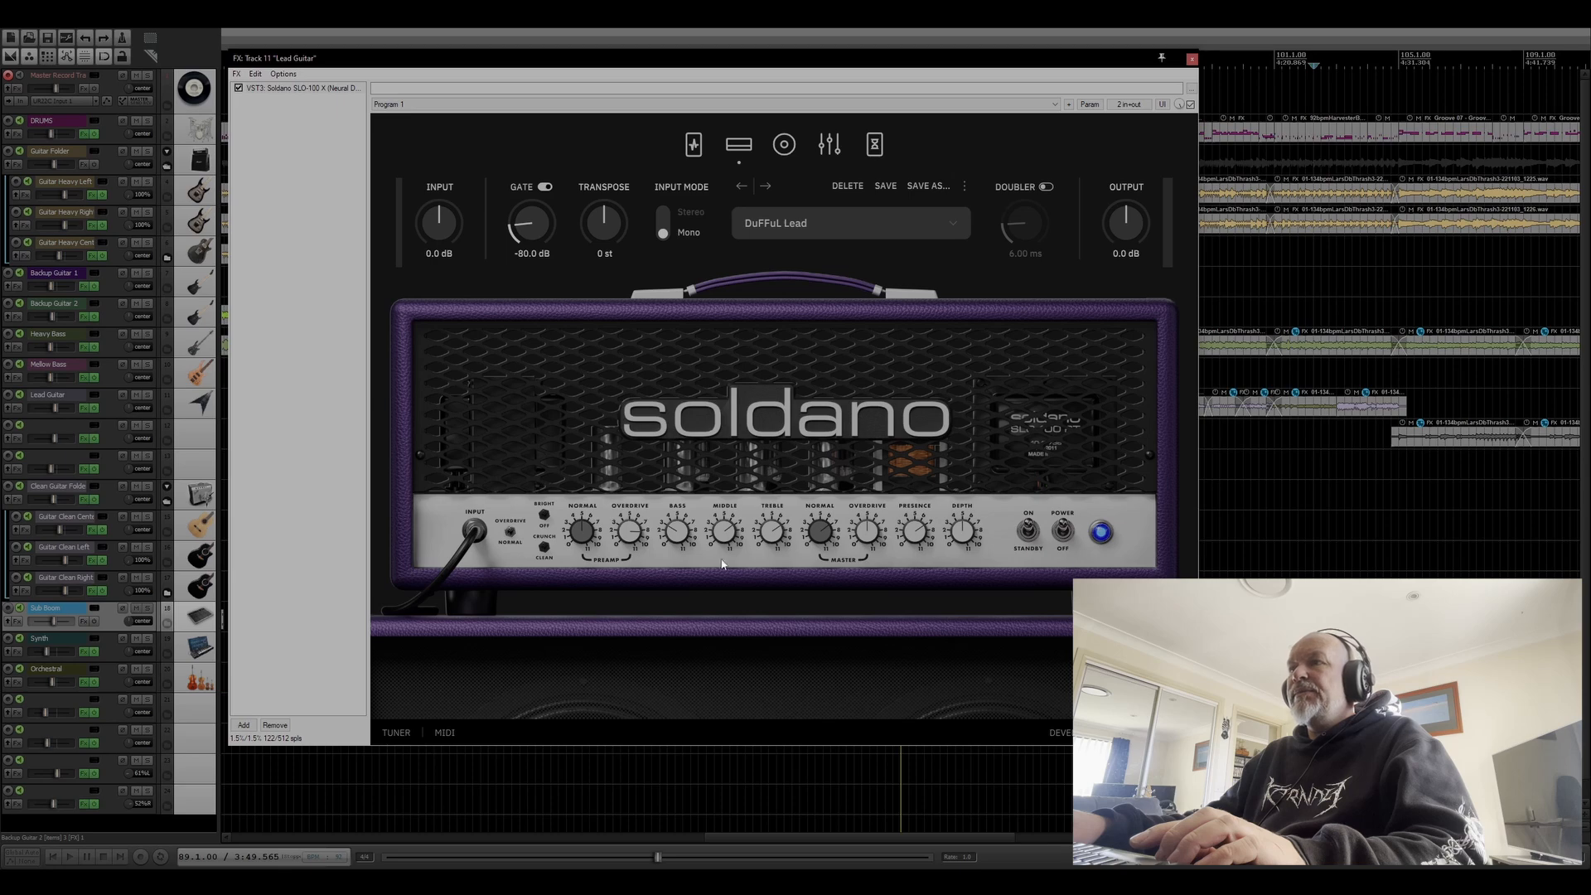
pyautogui.click(784, 145)
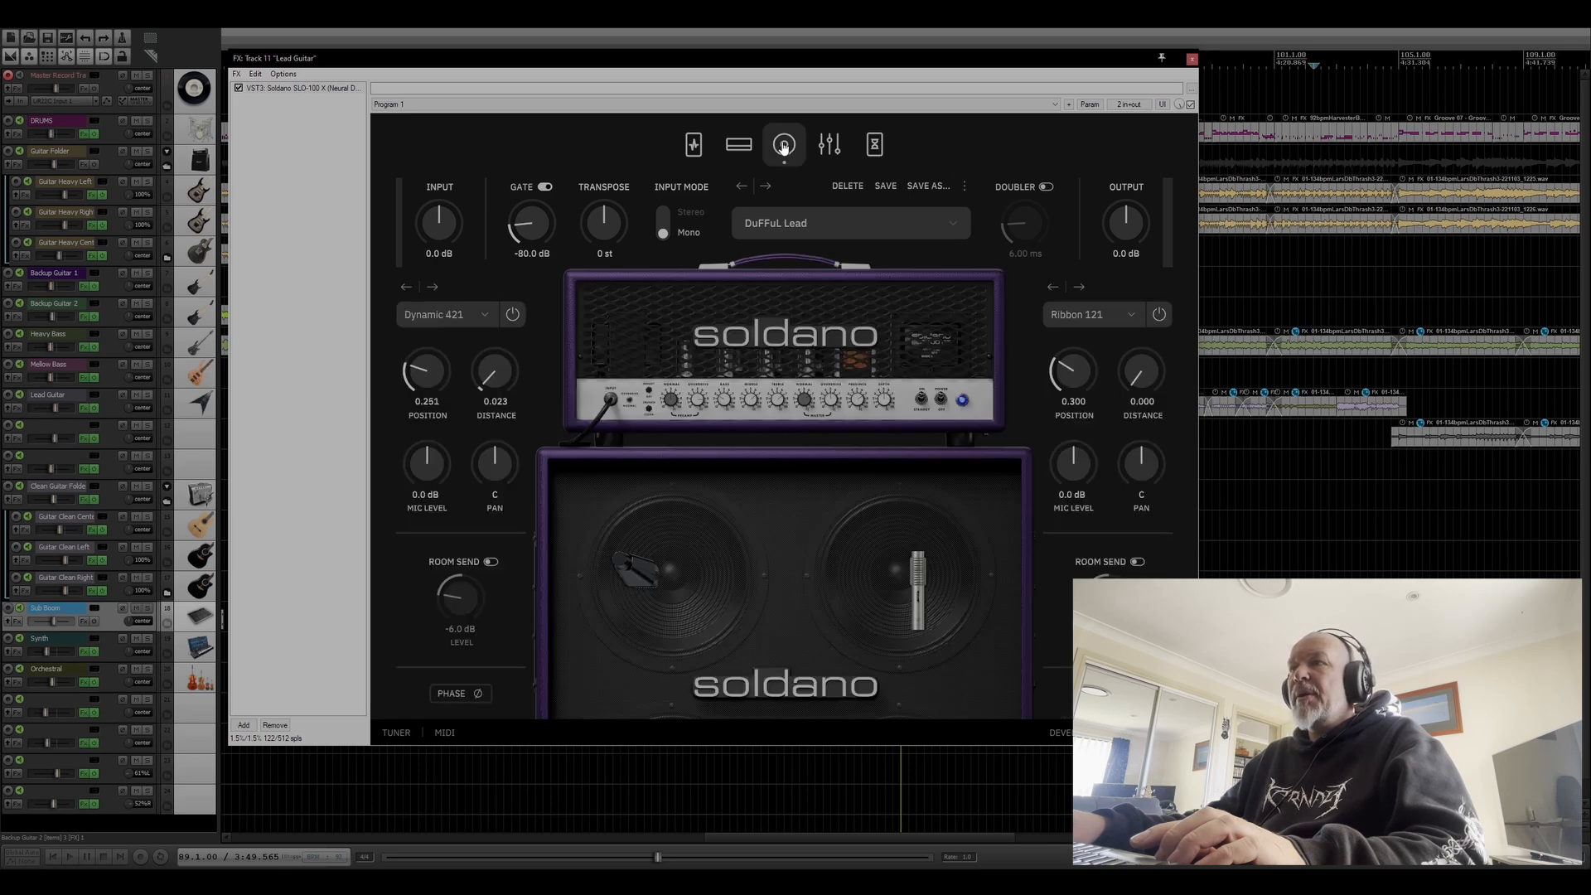
pyautogui.click(827, 146)
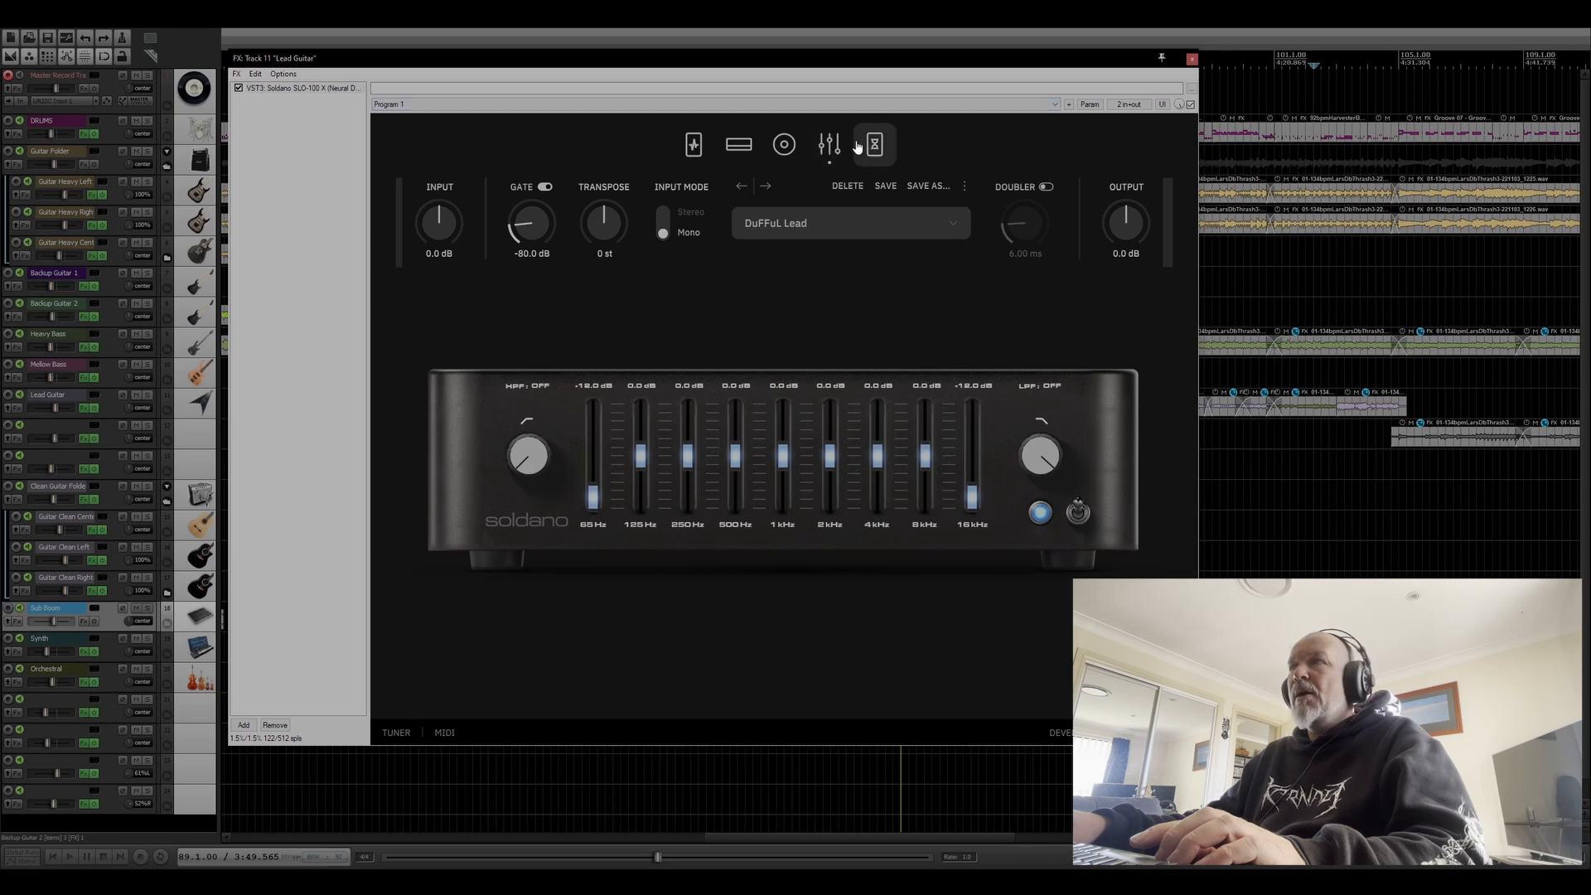
pyautogui.click(757, 147)
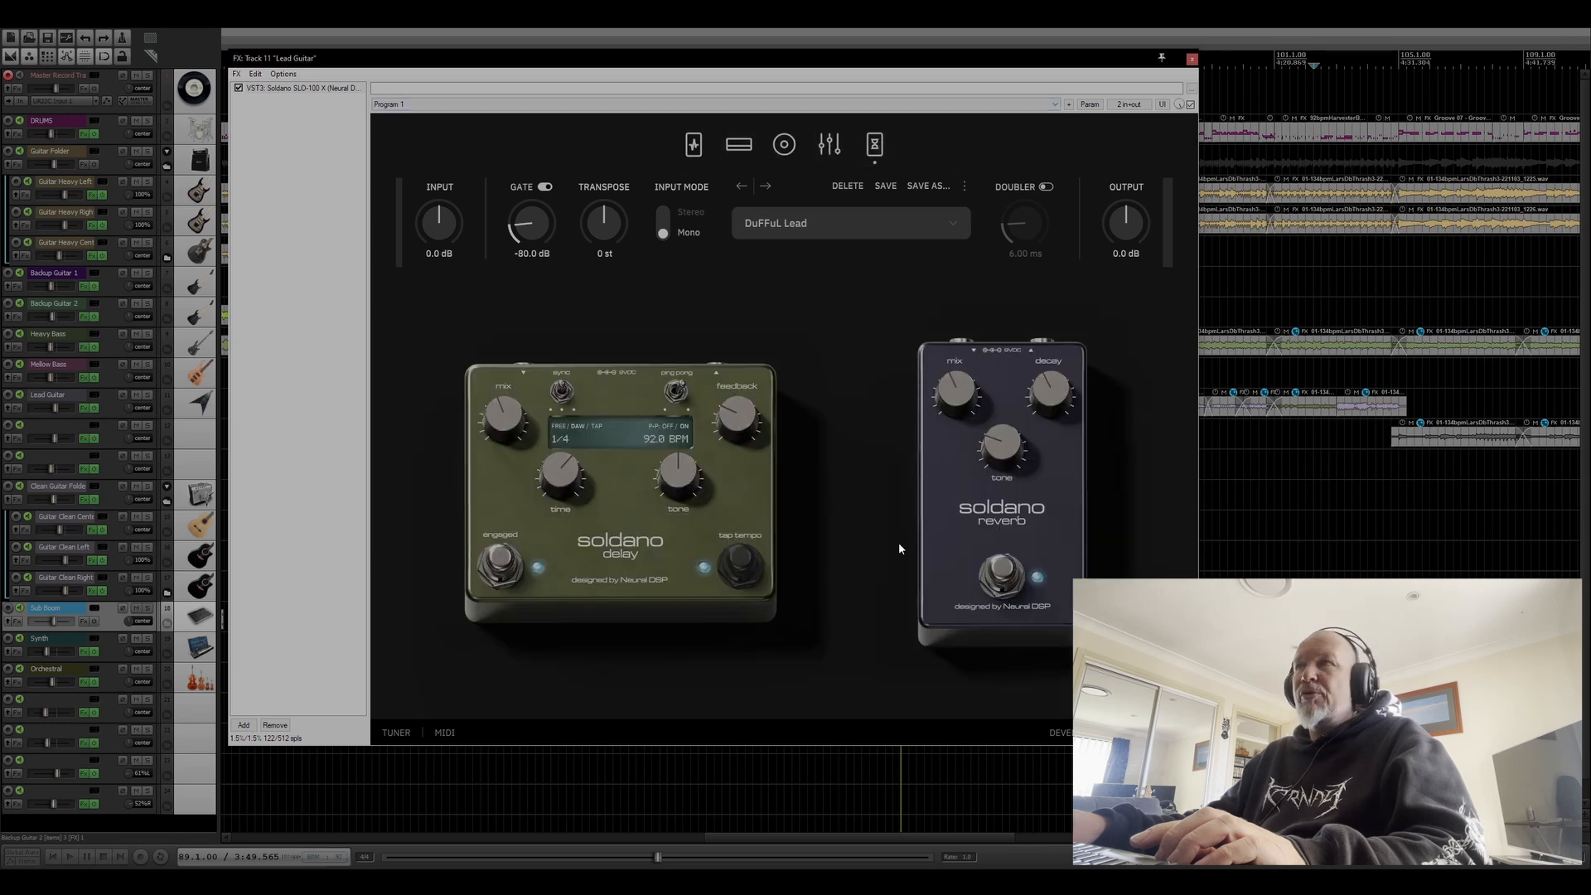
pyautogui.click(739, 144)
# Close the effects window, play from bar 89, and compare the soloed Lead Guitar with the full mix.
pyautogui.click(1192, 59)
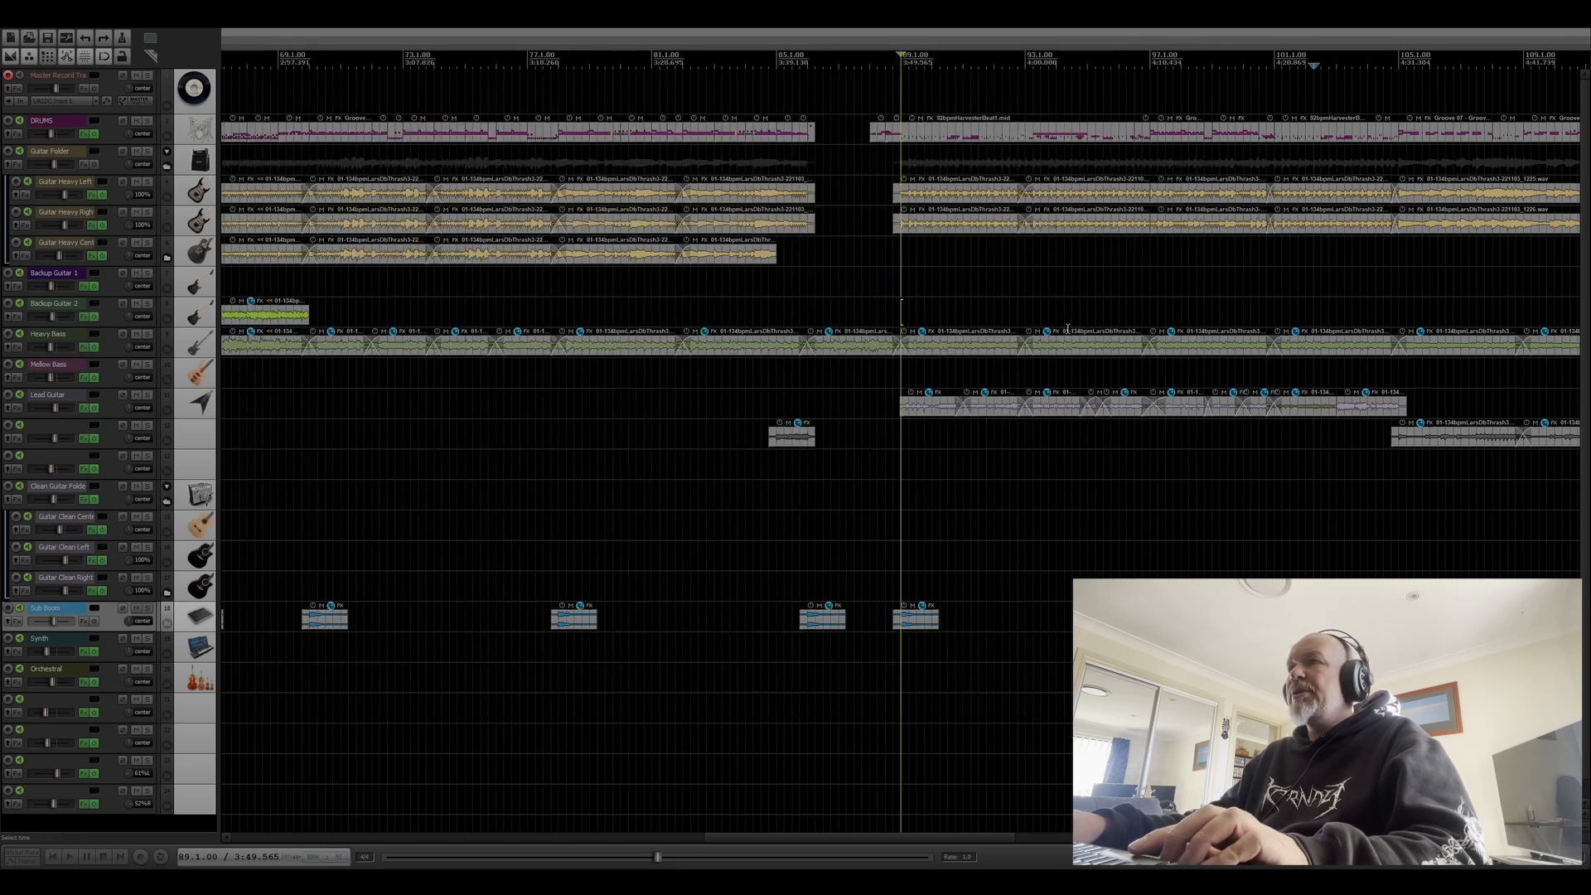
pyautogui.press('space')
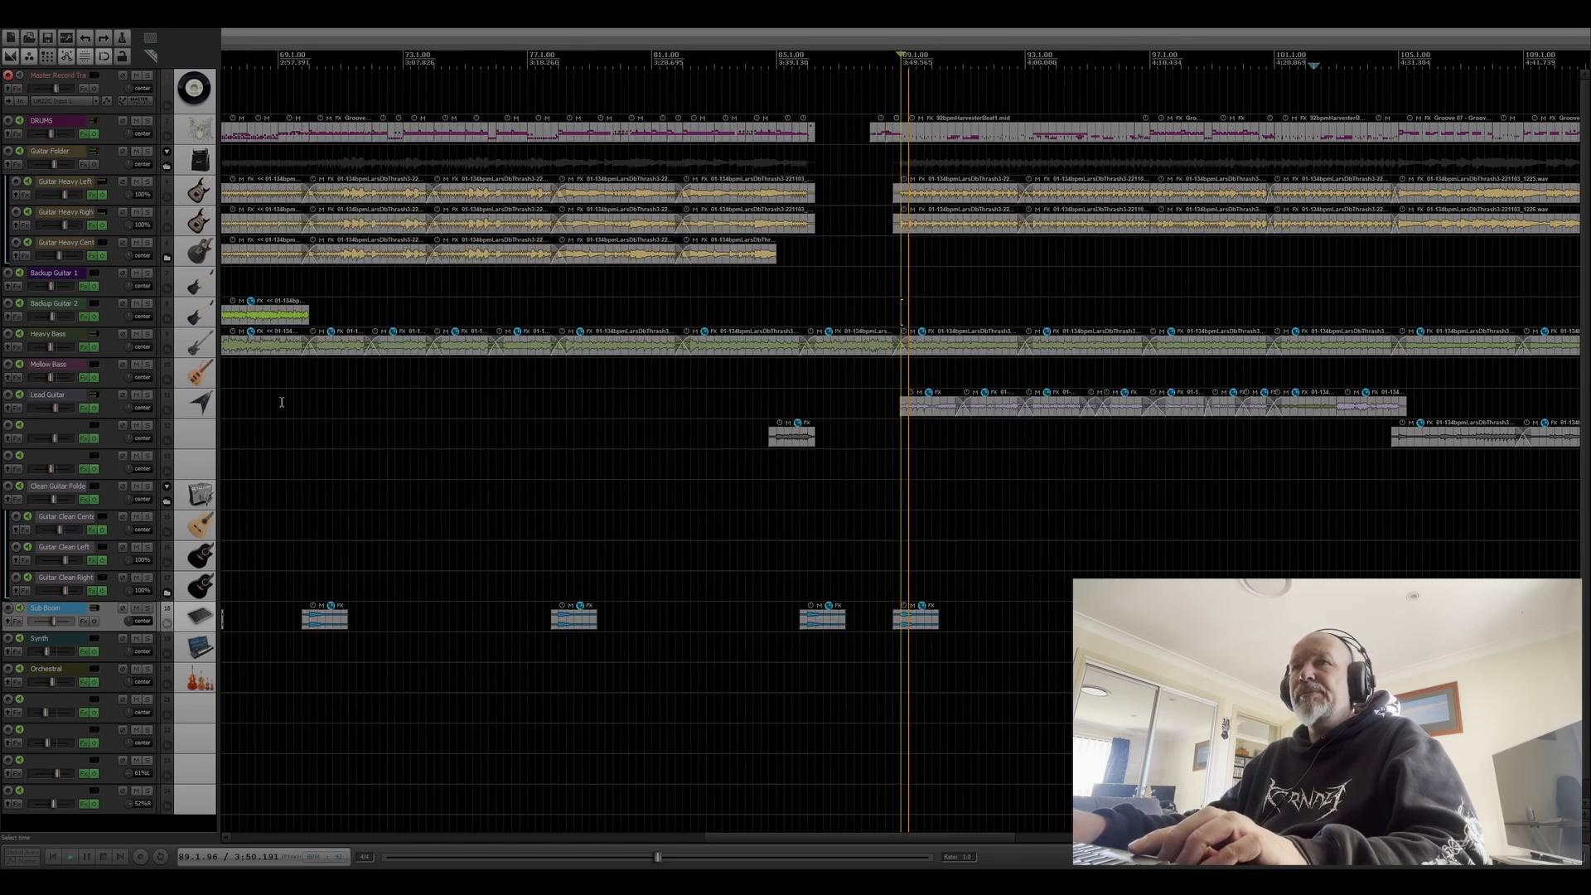
pyautogui.click(148, 397)
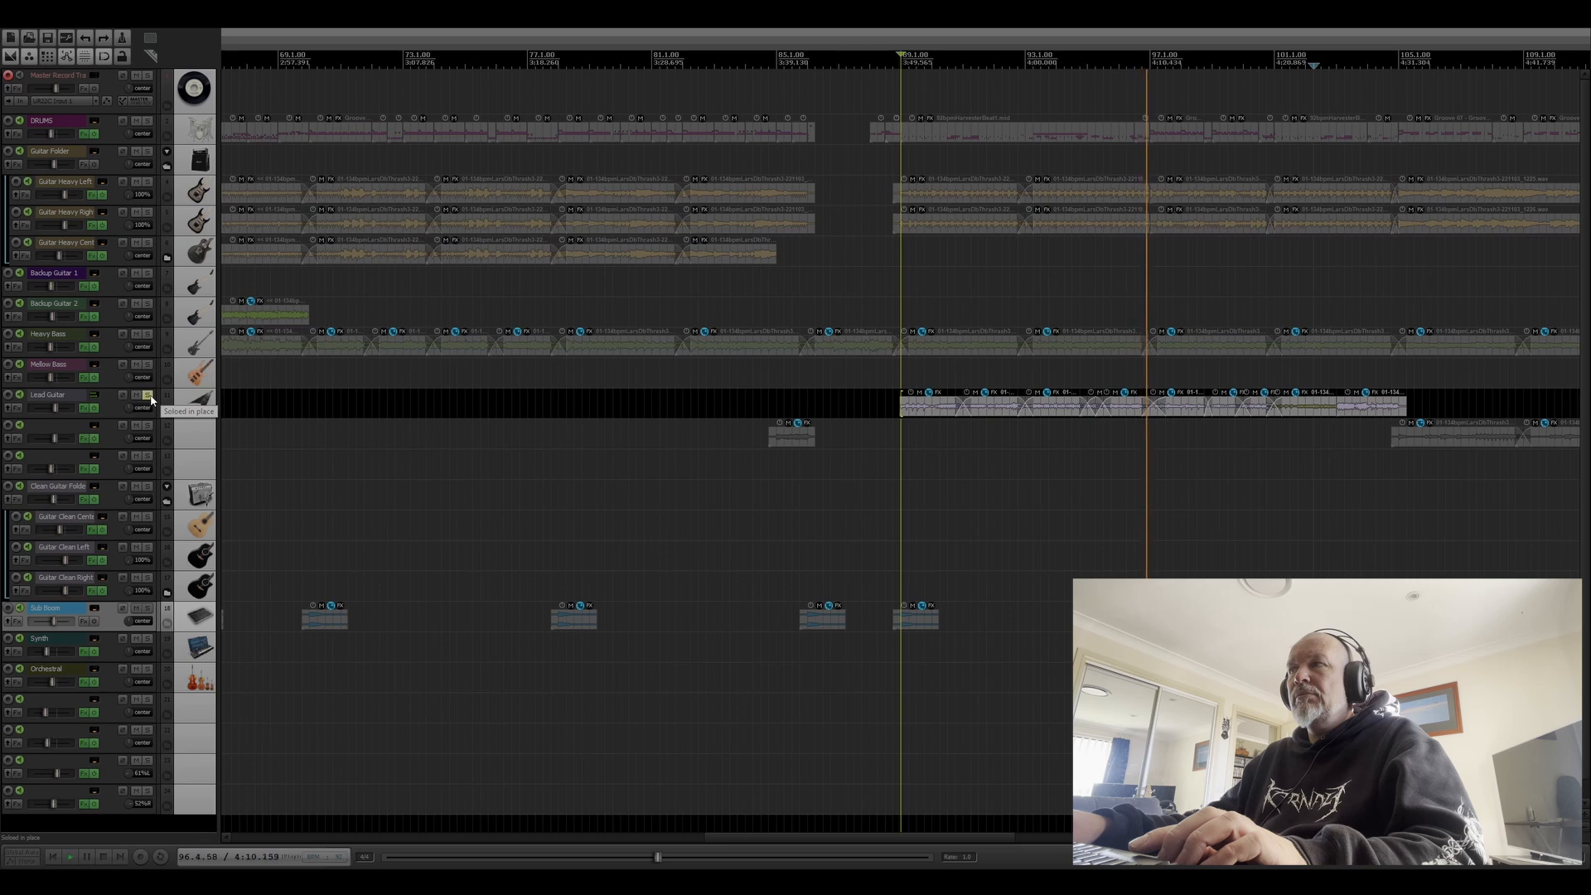
pyautogui.click(150, 397)
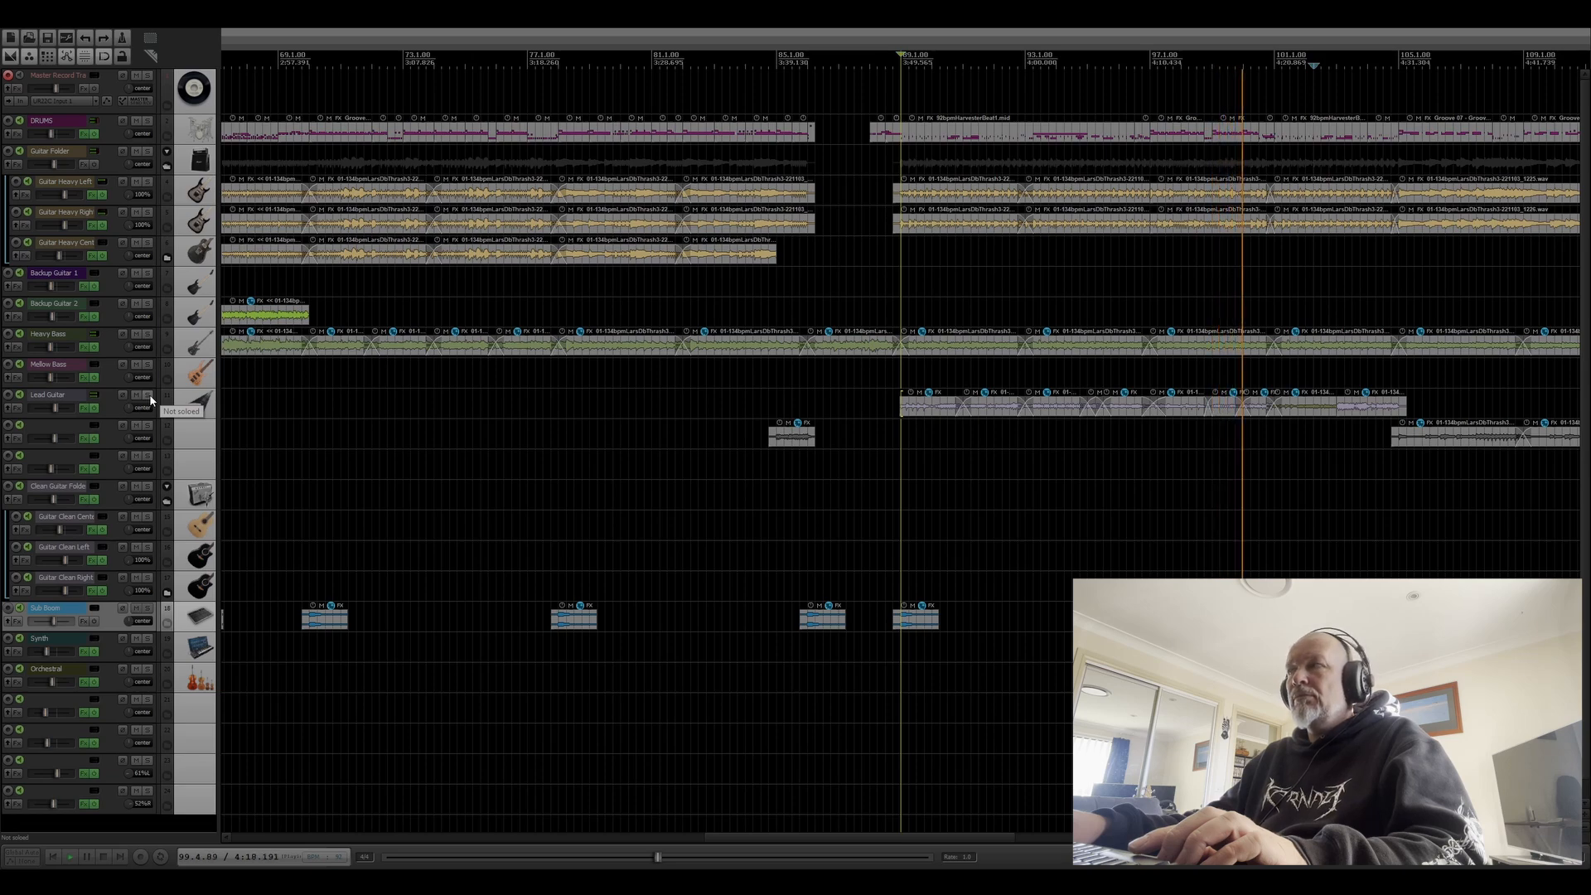
# Solo the Lead Guitar track once more during playback, return to the full mix, and stop playback.
pyautogui.click(148, 395)
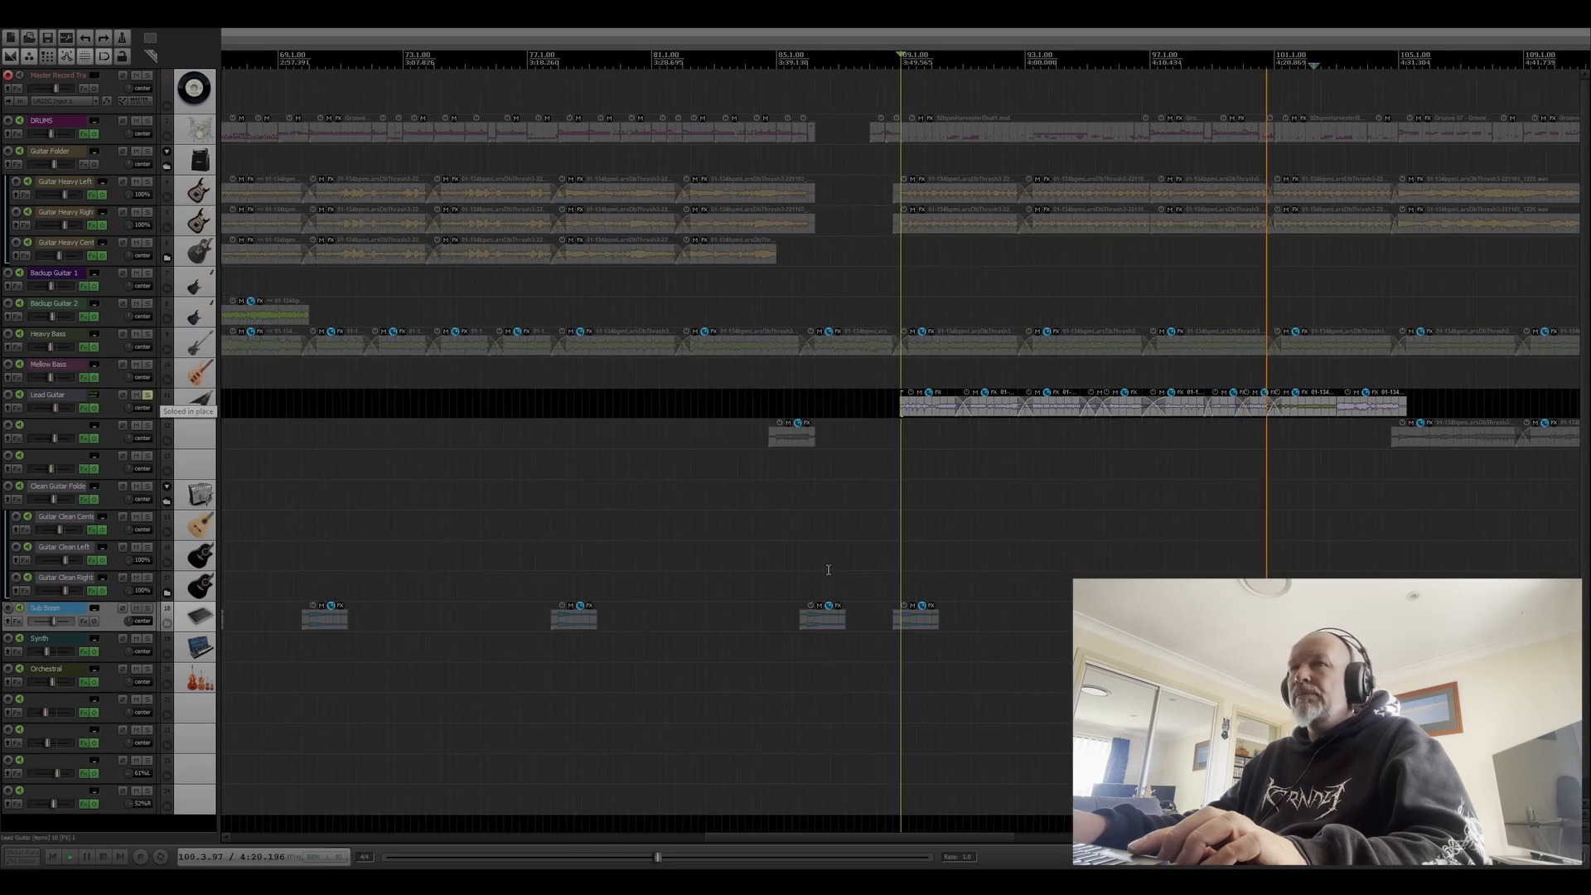
pyautogui.press('F6')
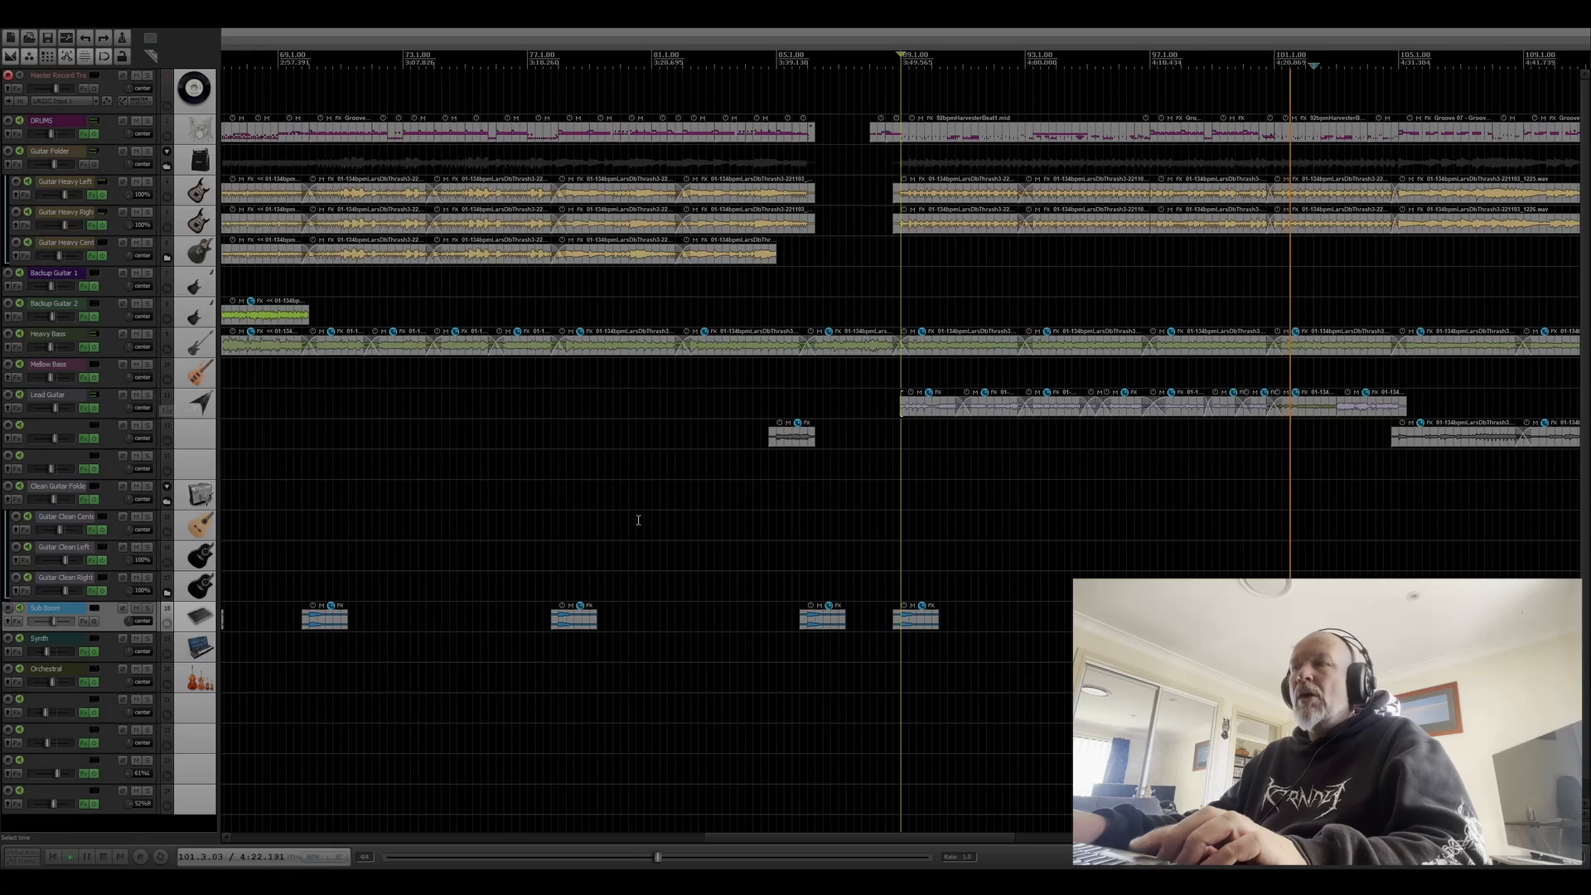
pyautogui.press('space')
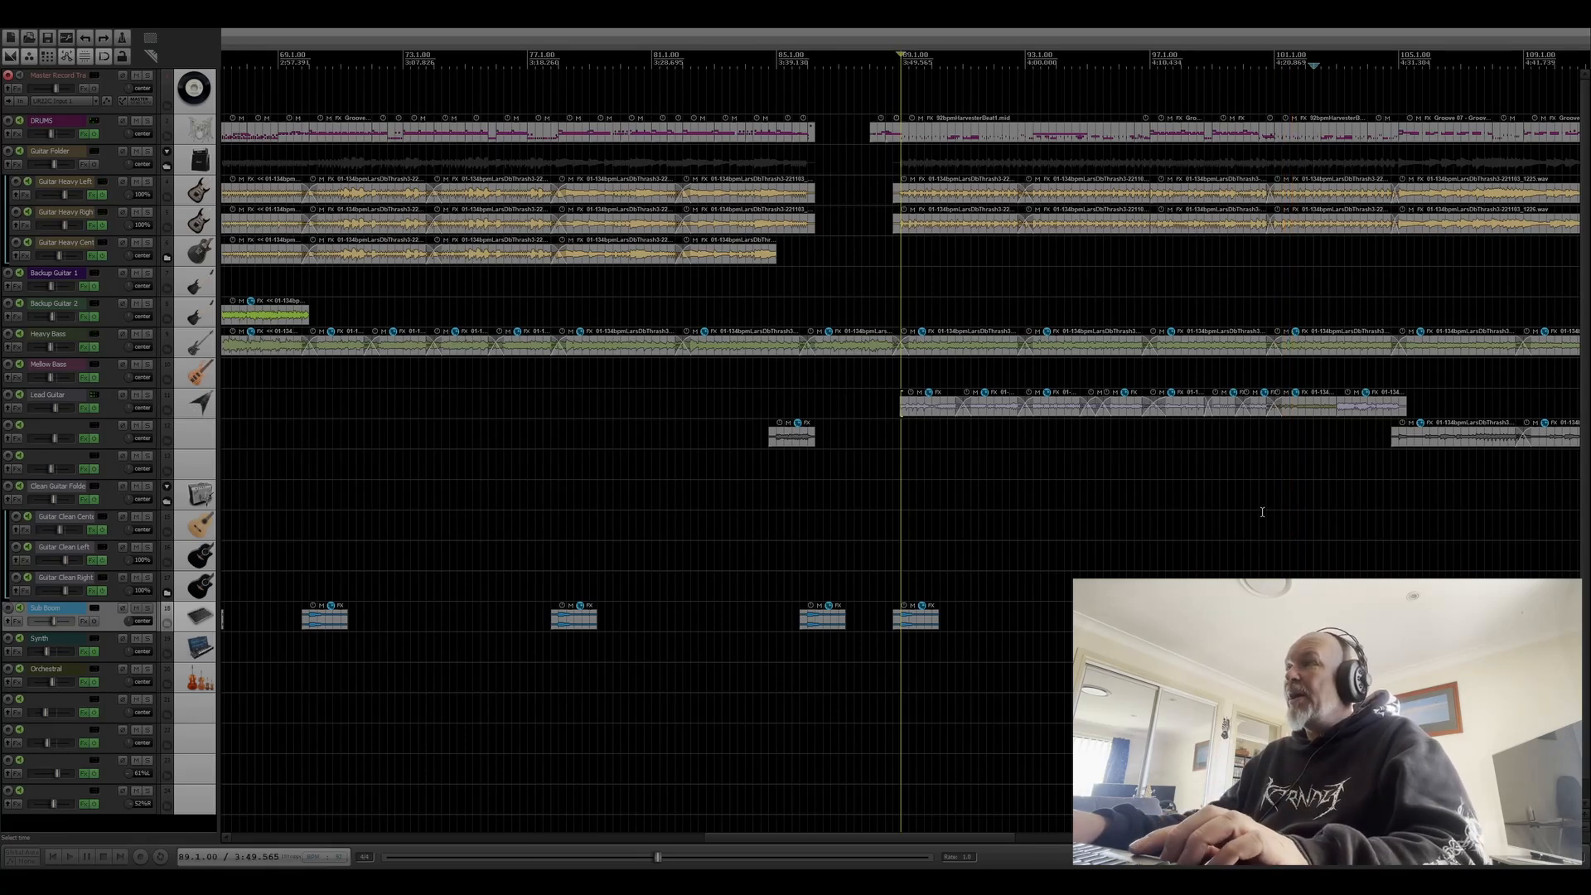
# Place the playback position at 104.4.00 and open Archetype Gojira X on the unnamed track directly below Lead Guitar.
pyautogui.click(1397, 366)
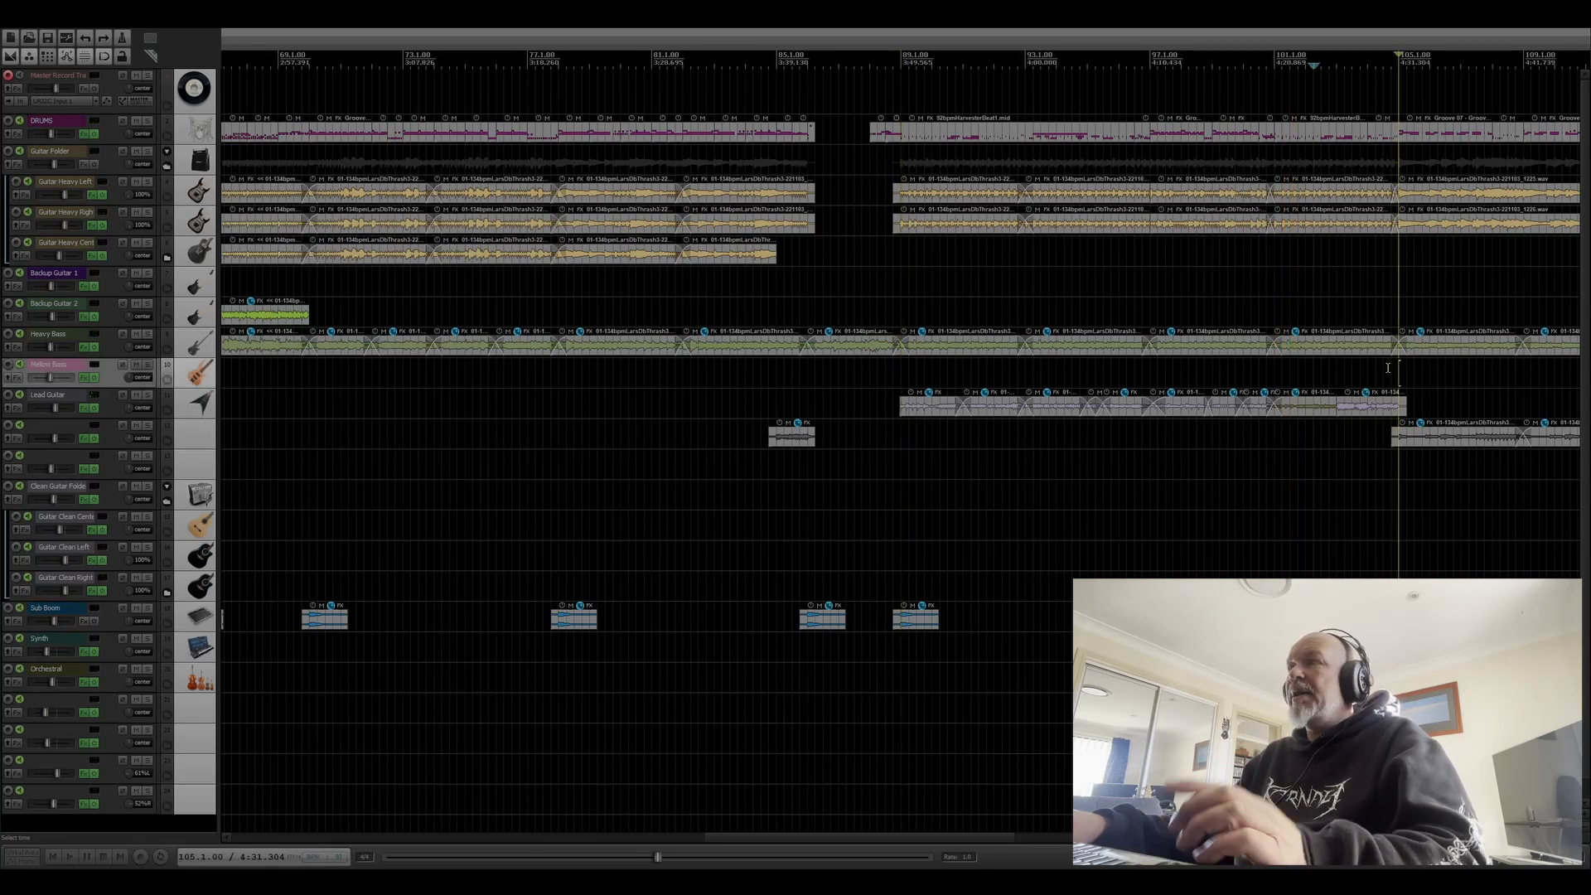
pyautogui.click(1392, 368)
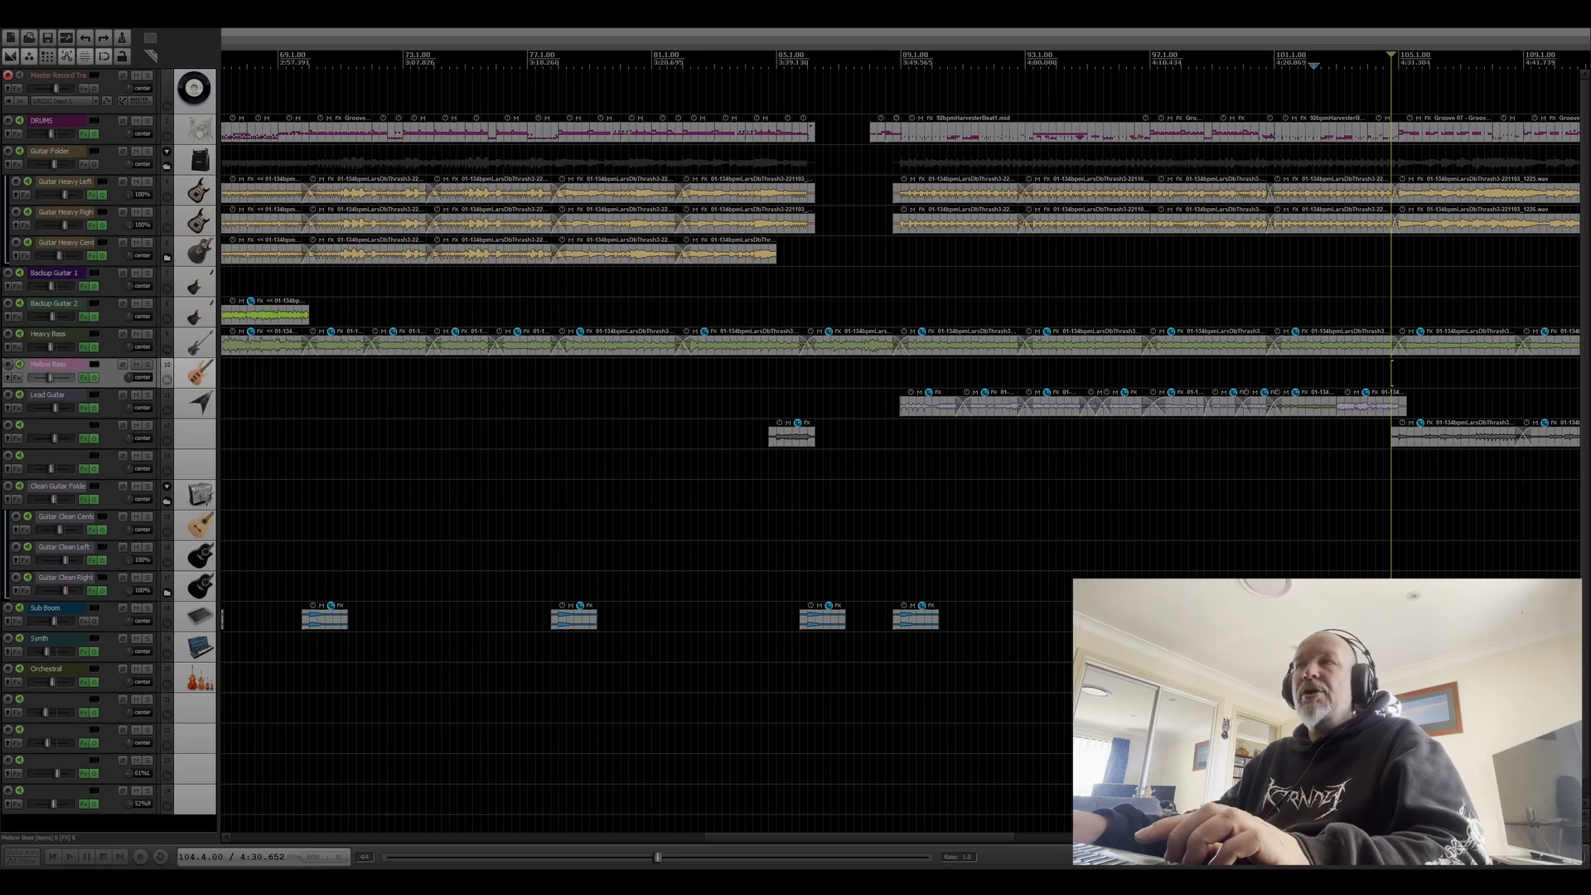
pyautogui.moveTo(0, 104); pyautogui.dragTo(824, 74)
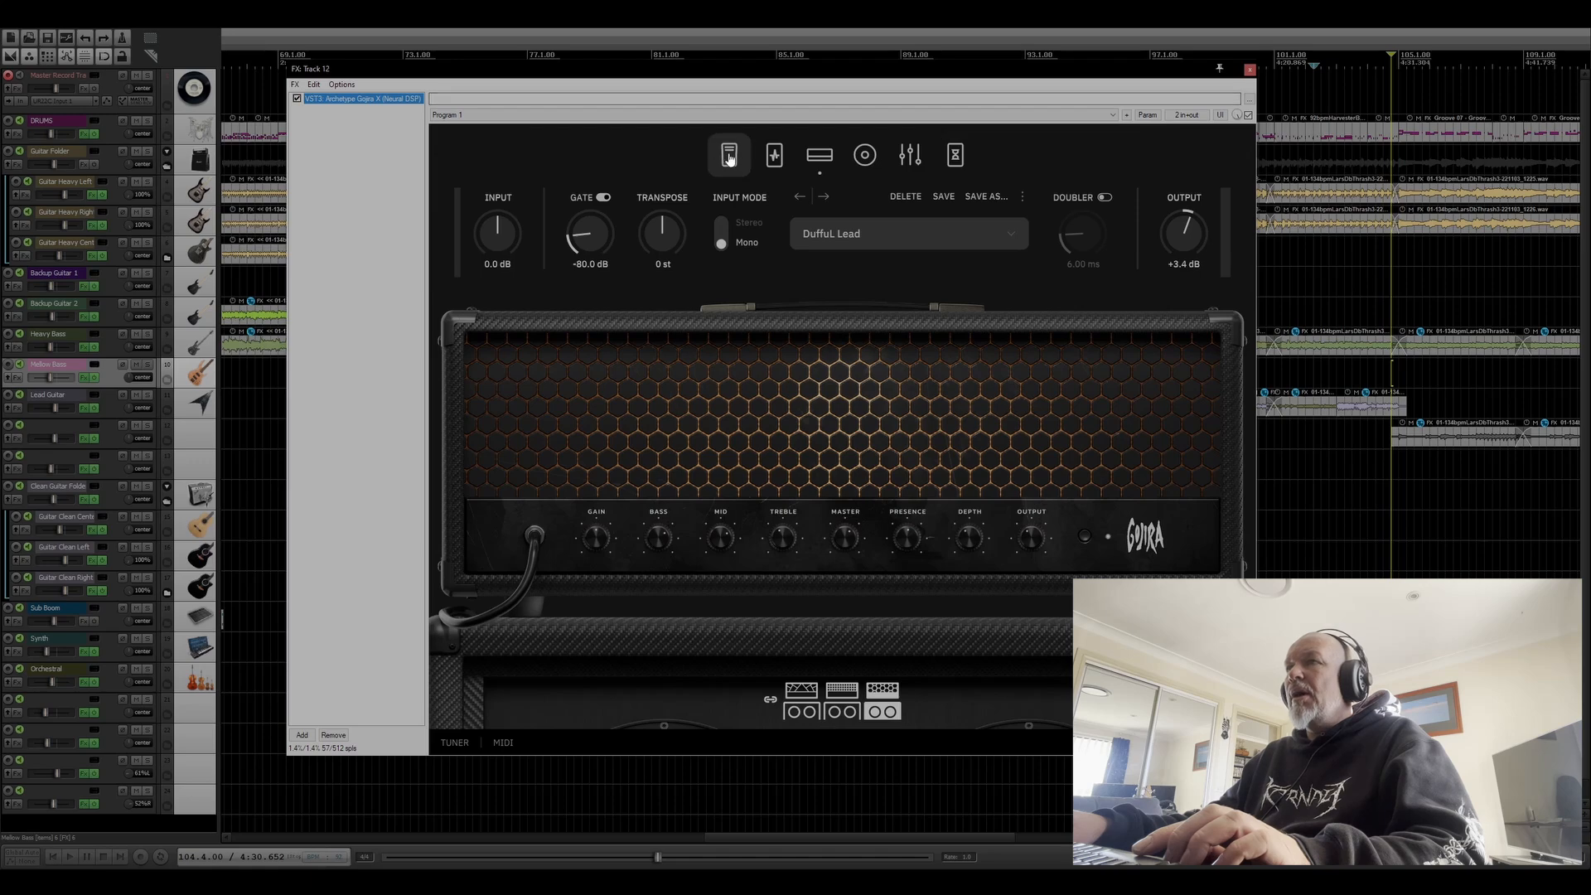
# Review the pedal, amp, cabinet, equalizer, and delay and reverb sections of Archetype Gojira X, ending on the amp.
pyautogui.click(774, 159)
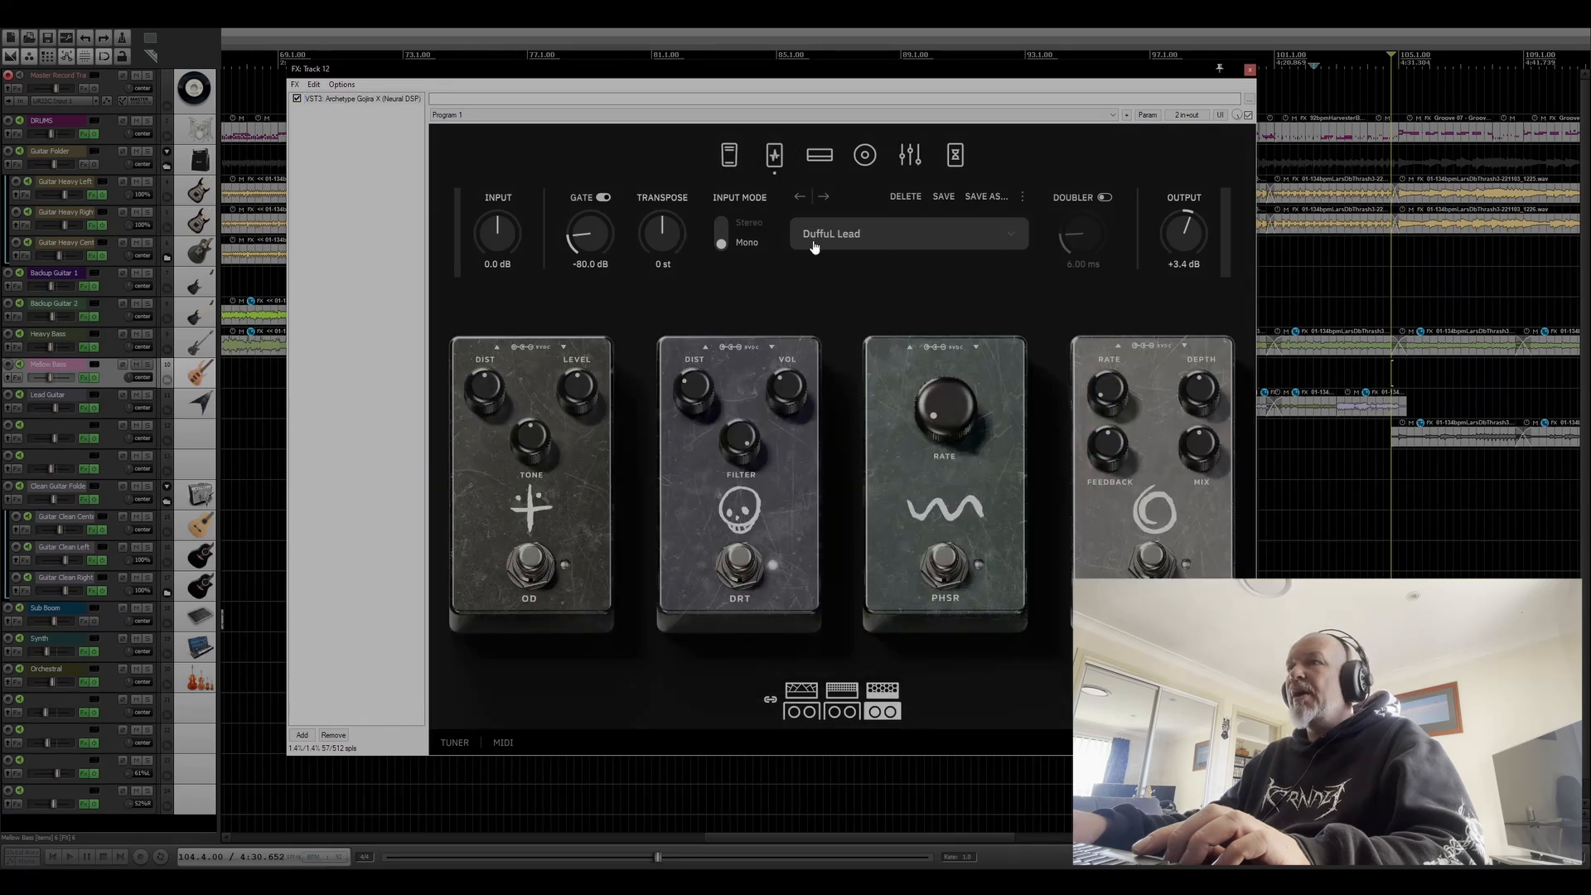
pyautogui.click(817, 159)
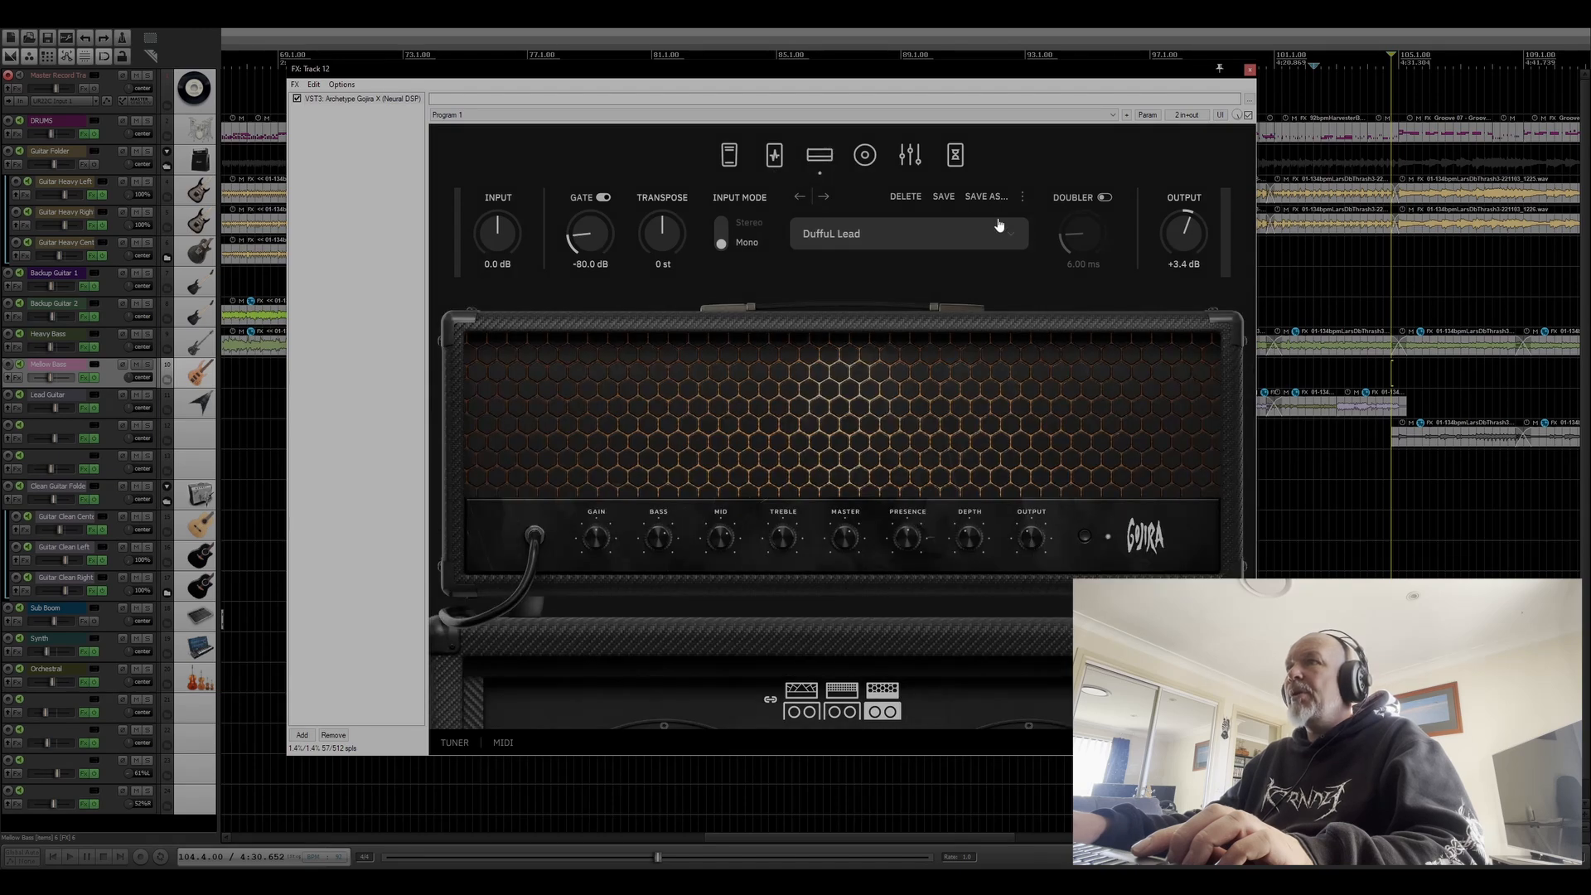
pyautogui.click(865, 156)
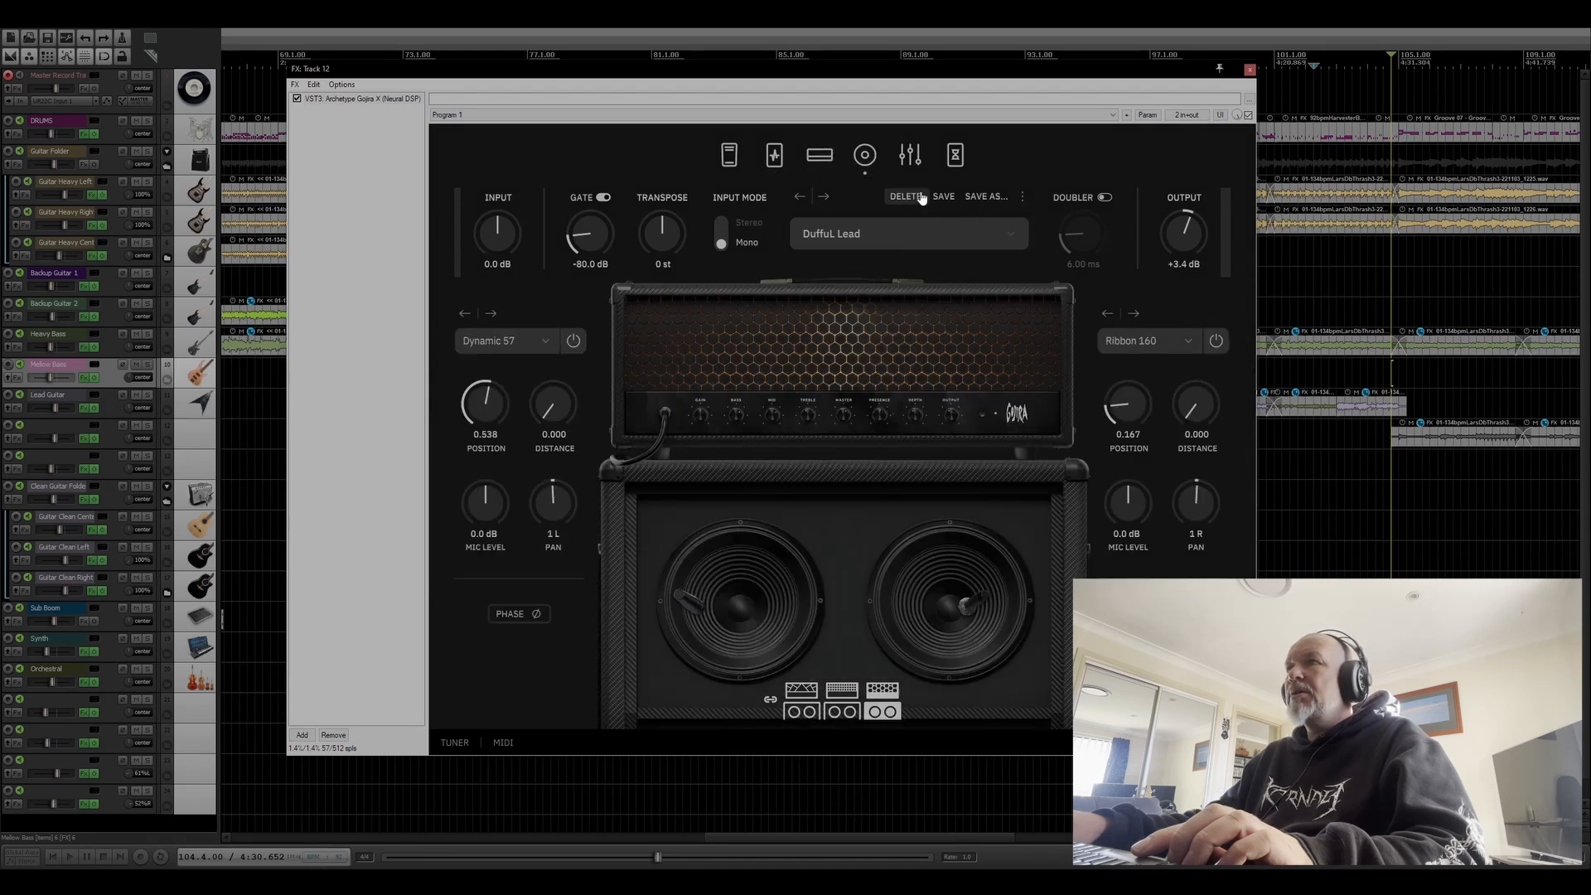
pyautogui.click(910, 155)
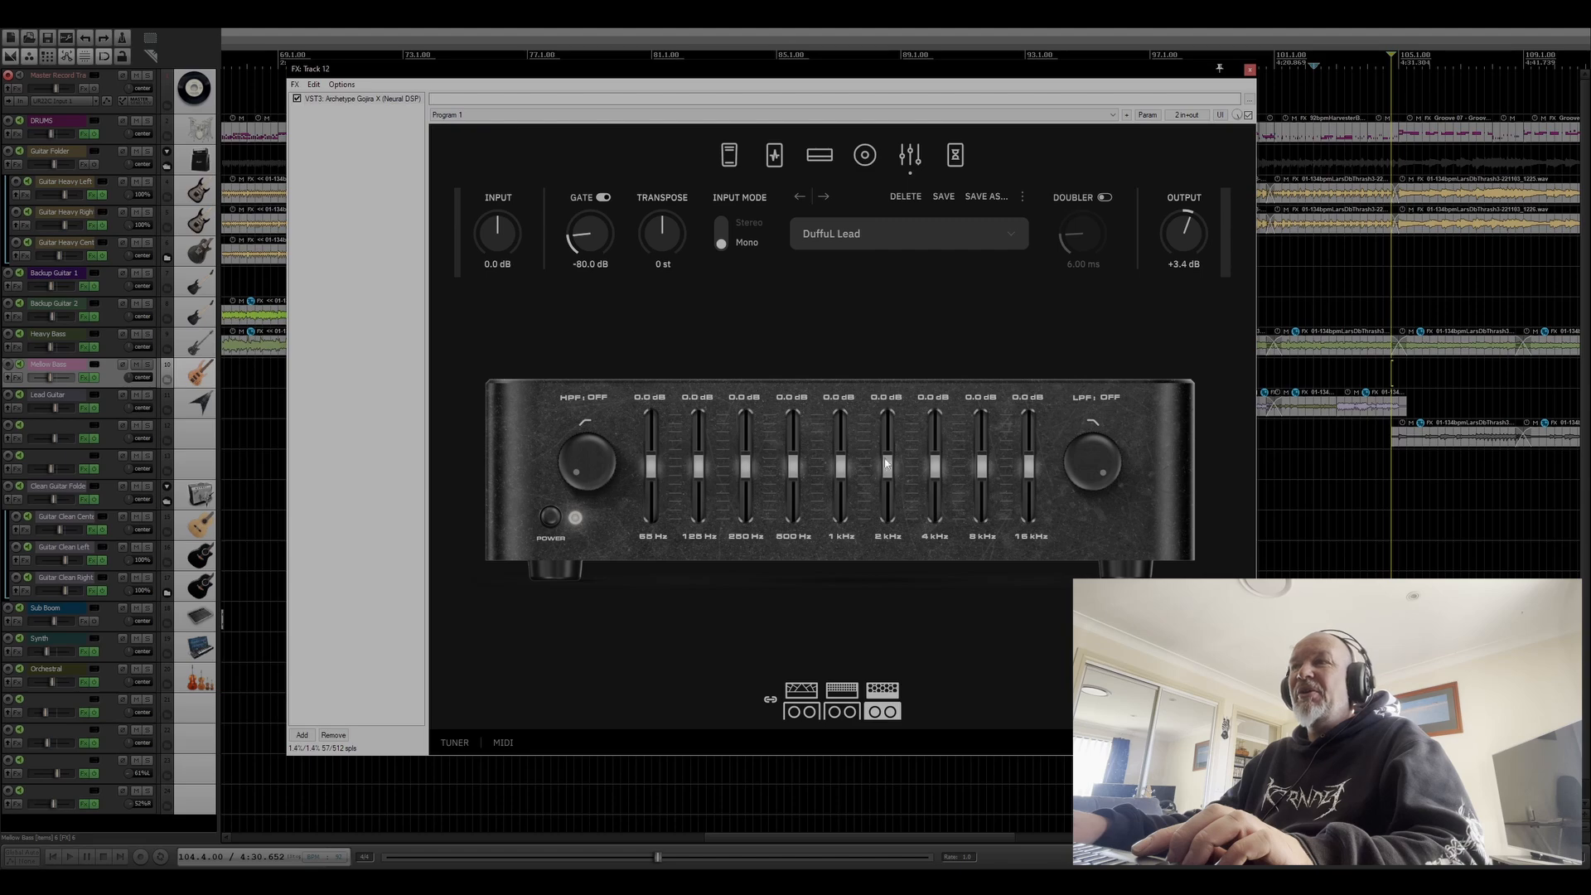
pyautogui.click(955, 155)
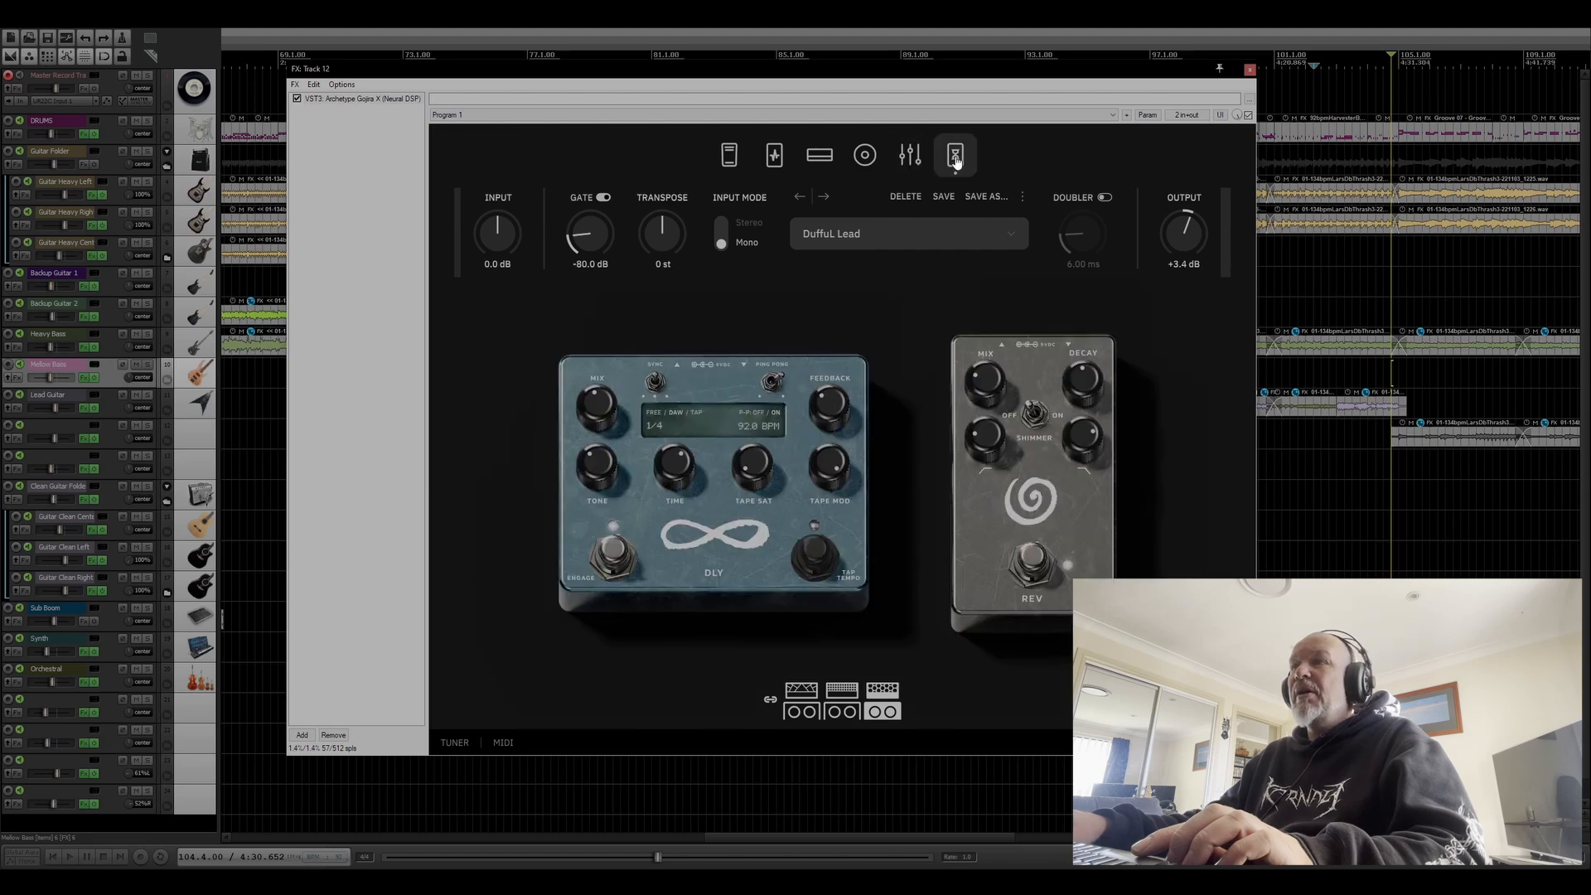
pyautogui.click(819, 155)
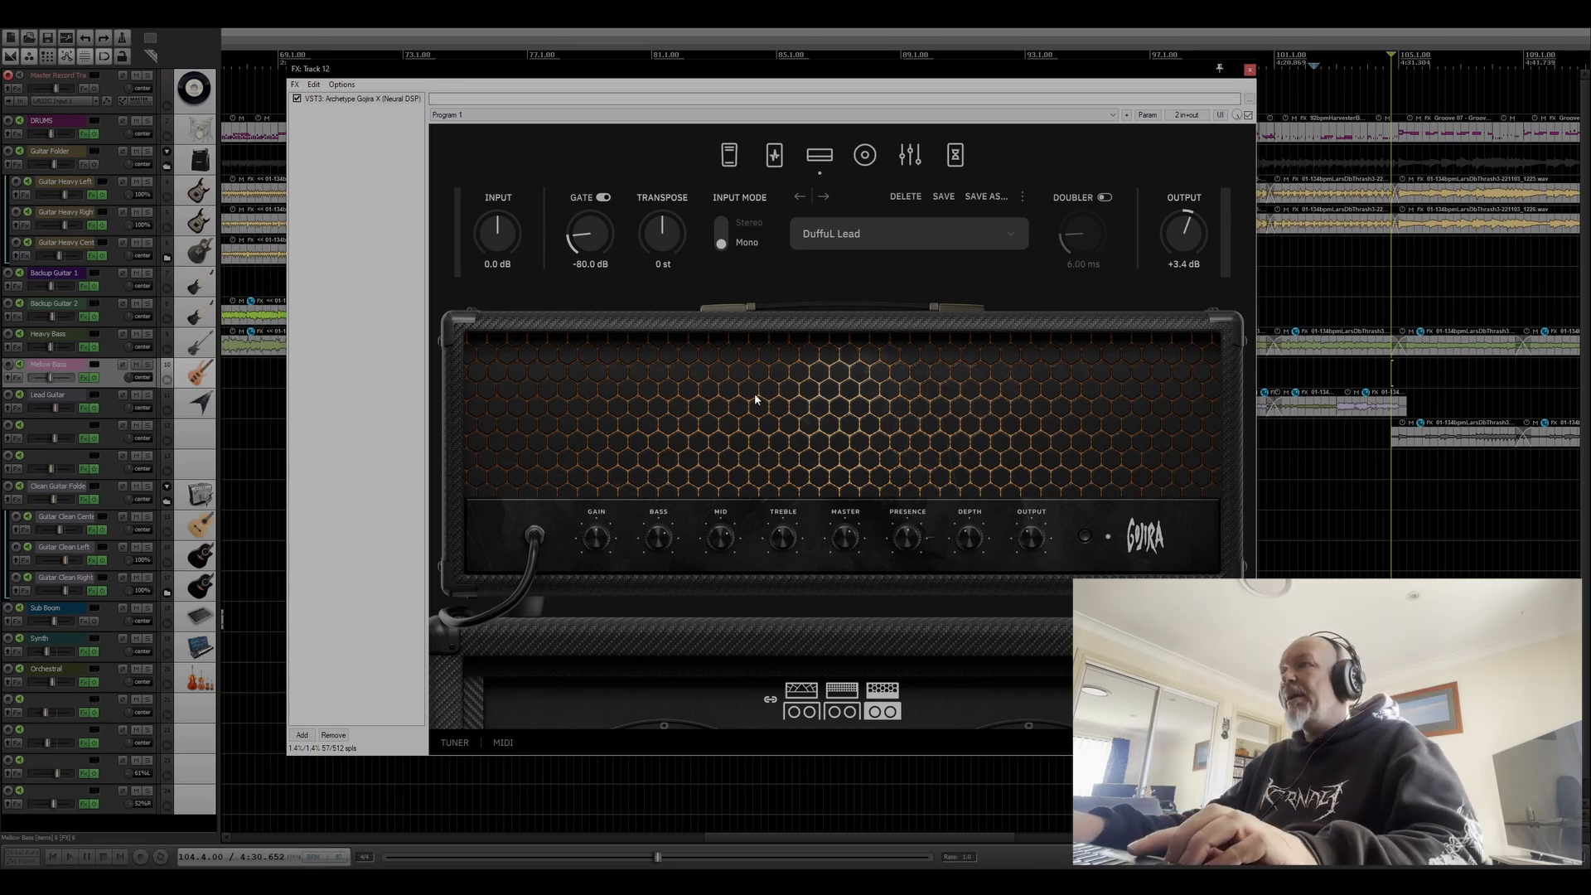
# Play from 104.4.00, compare the soloed track below Lead Guitar with the full mix, and close its effects window.
pyautogui.press('space')
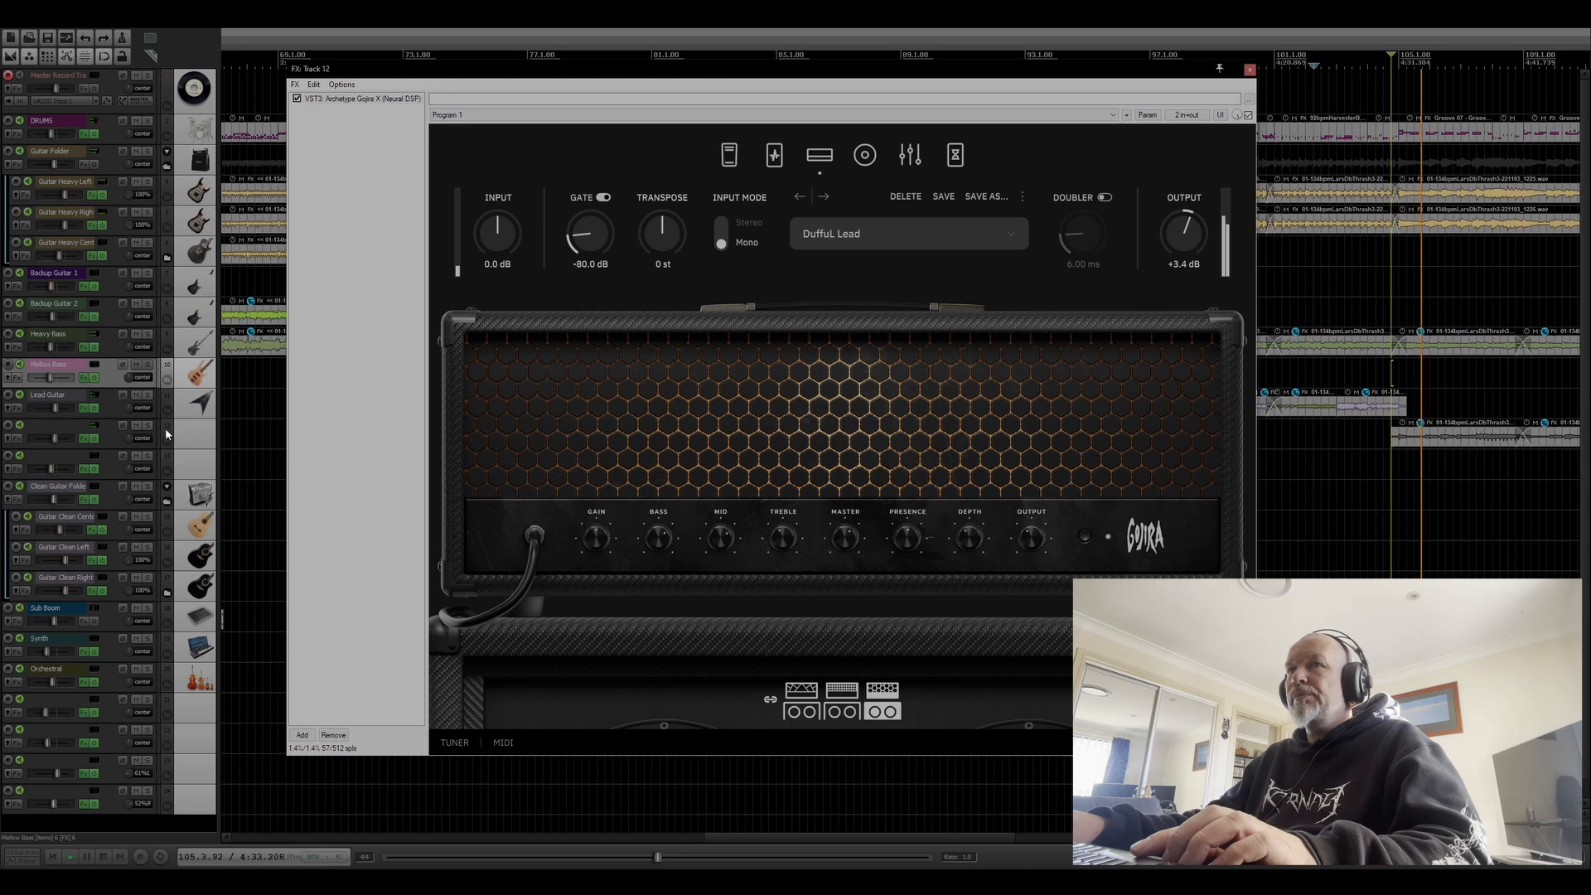
pyautogui.click(149, 426)
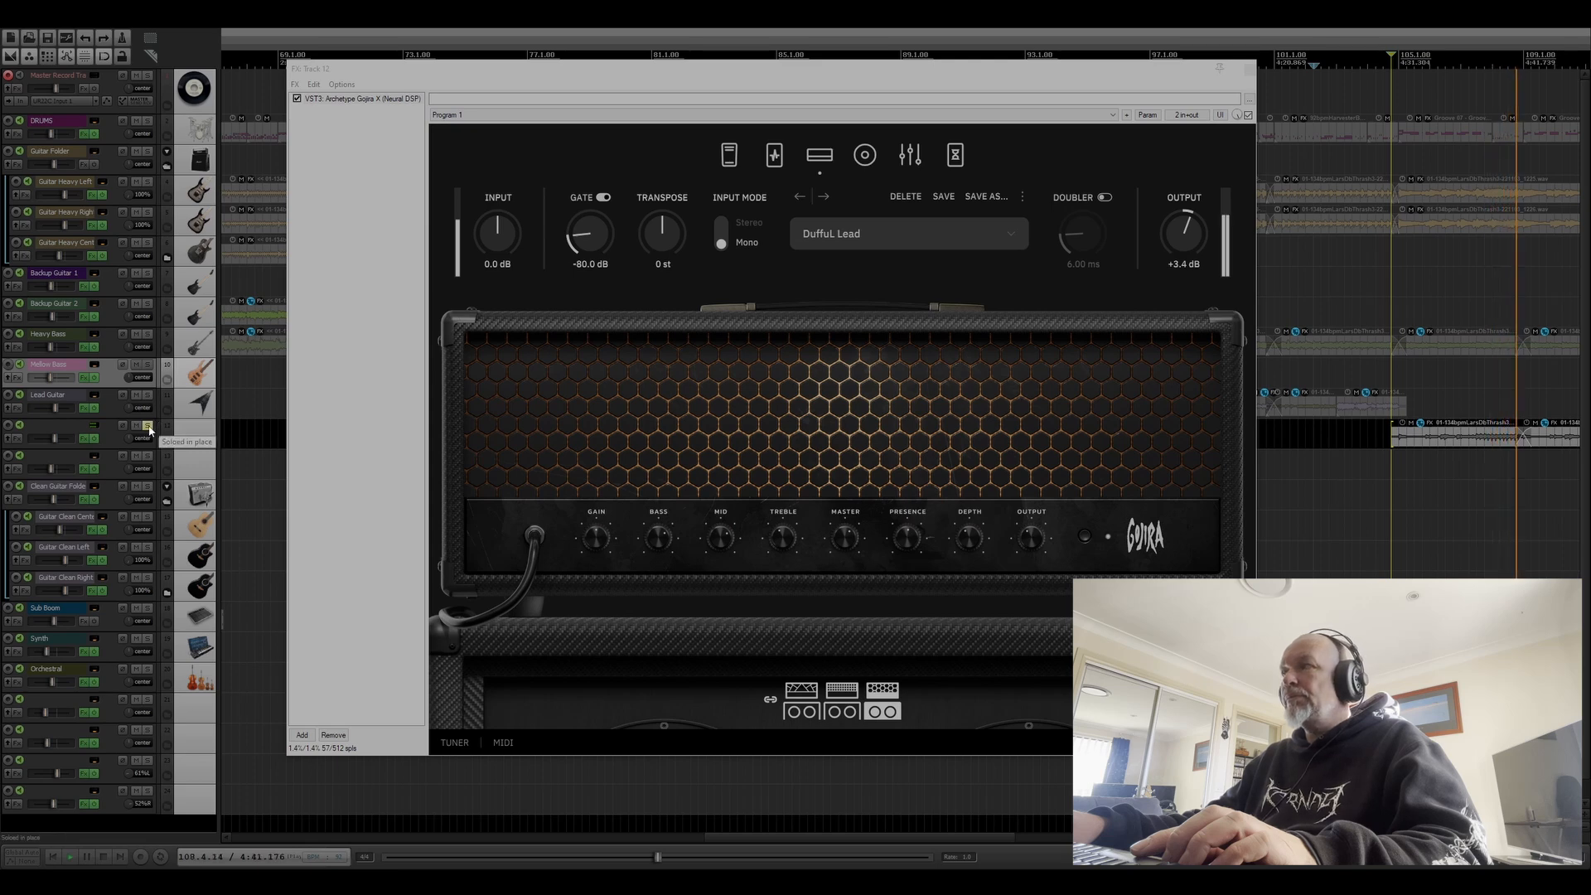
pyautogui.click(149, 426)
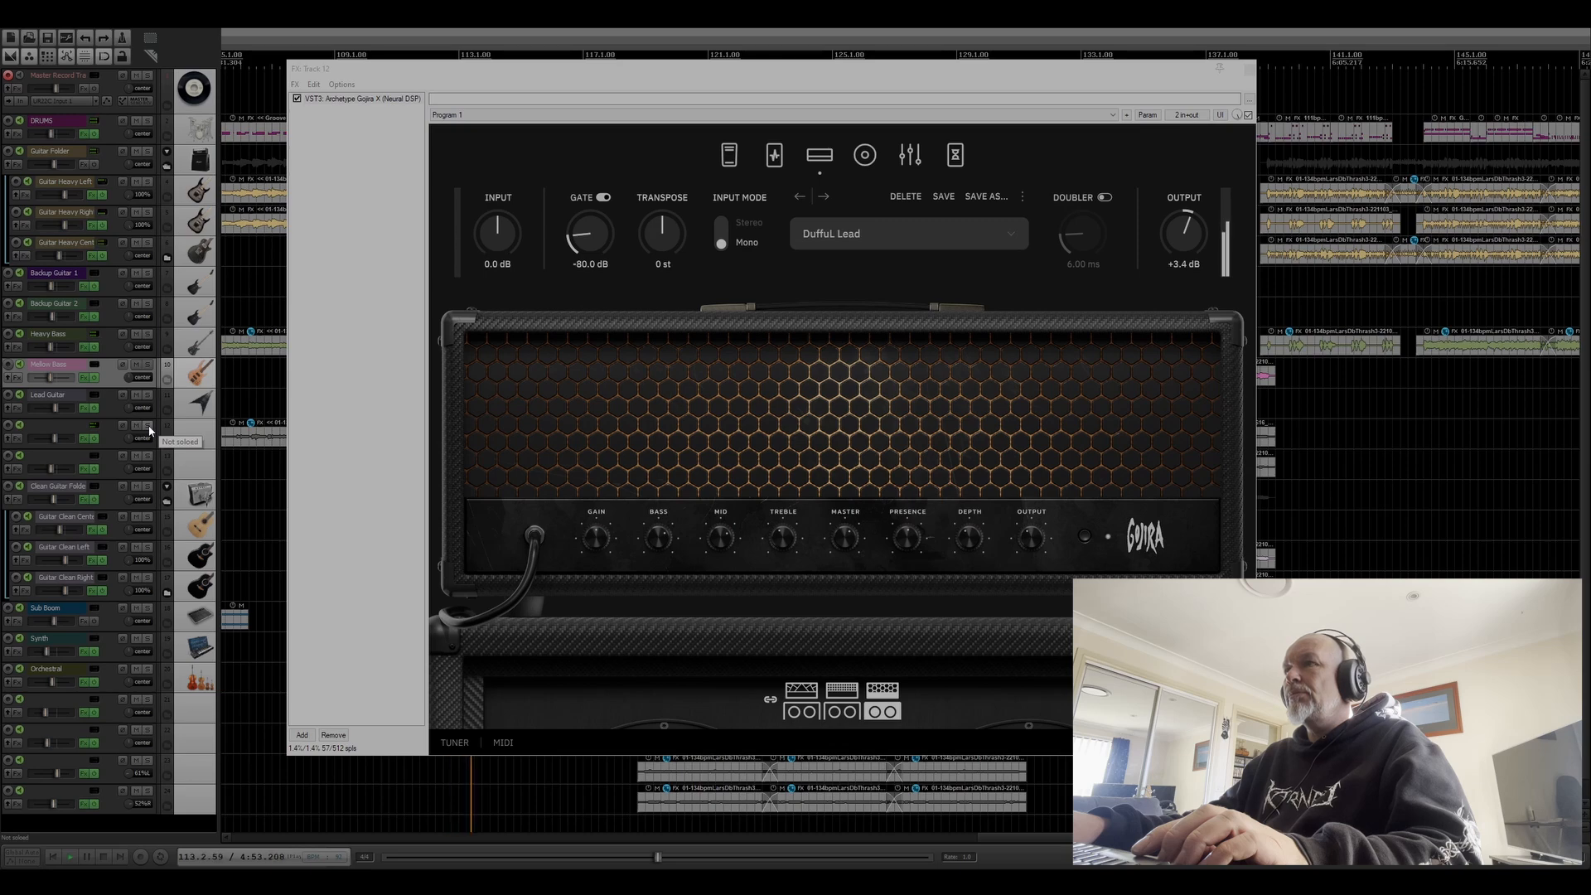
pyautogui.click(148, 427)
pyautogui.click(1250, 71)
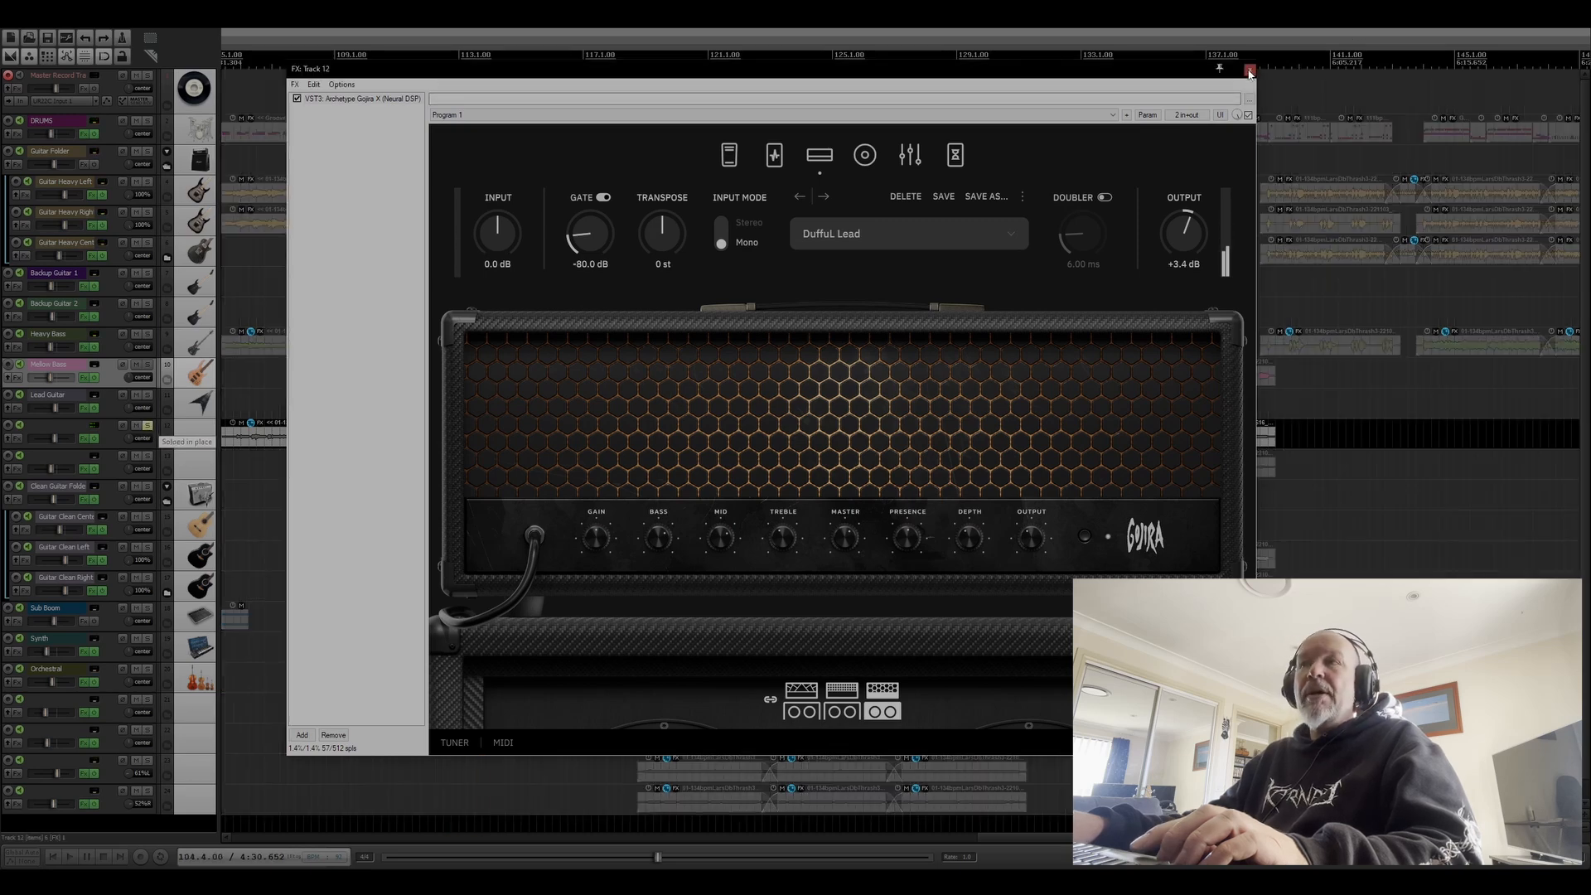
pyautogui.press('space')
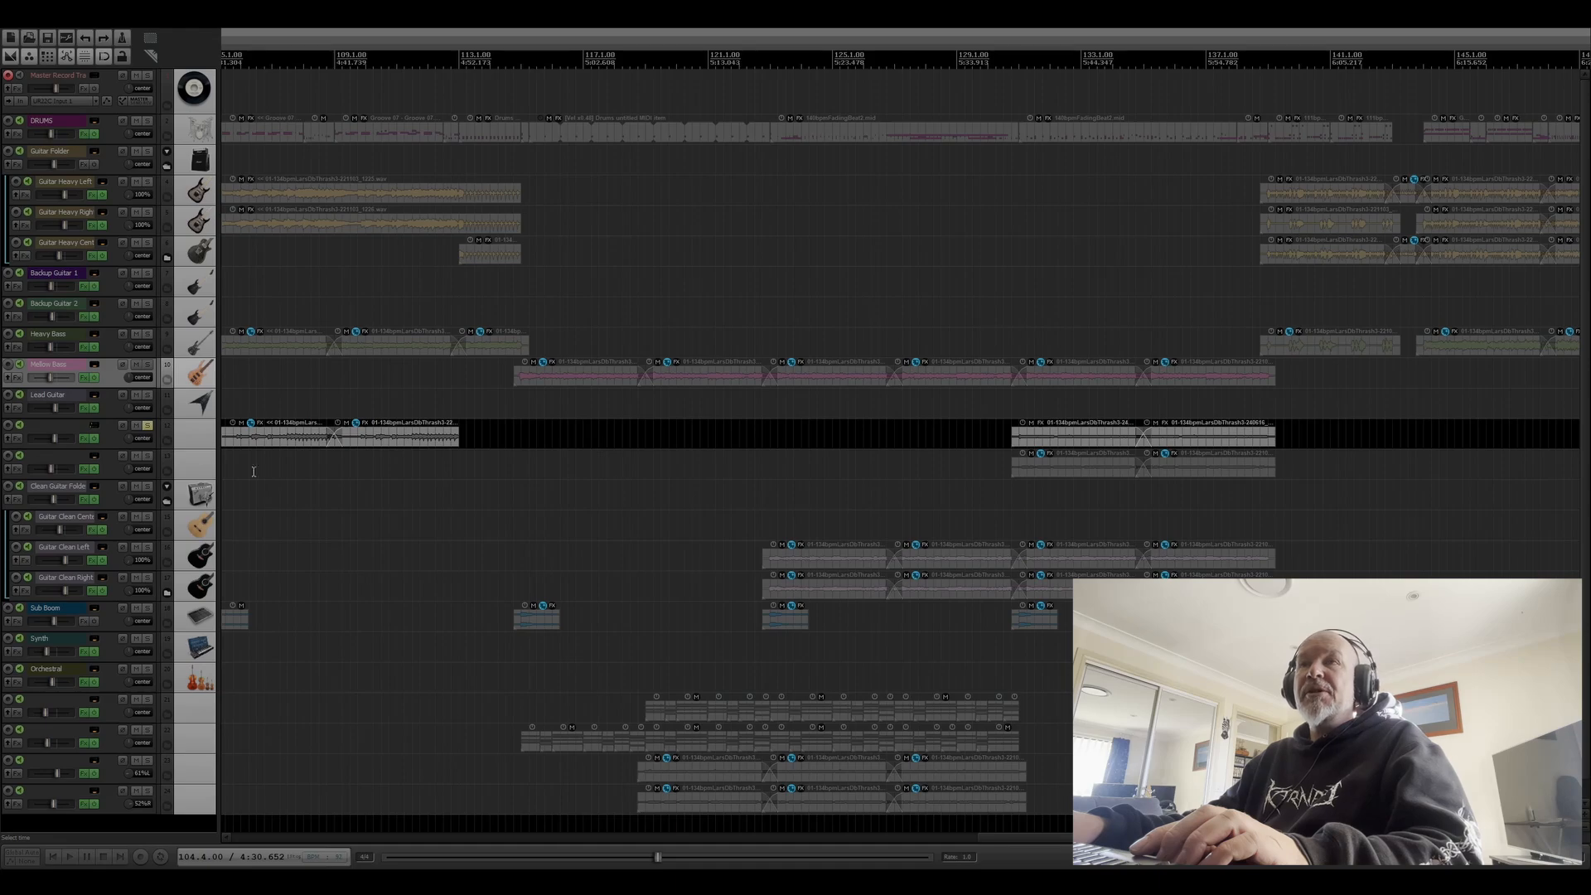
pyautogui.click(150, 426)
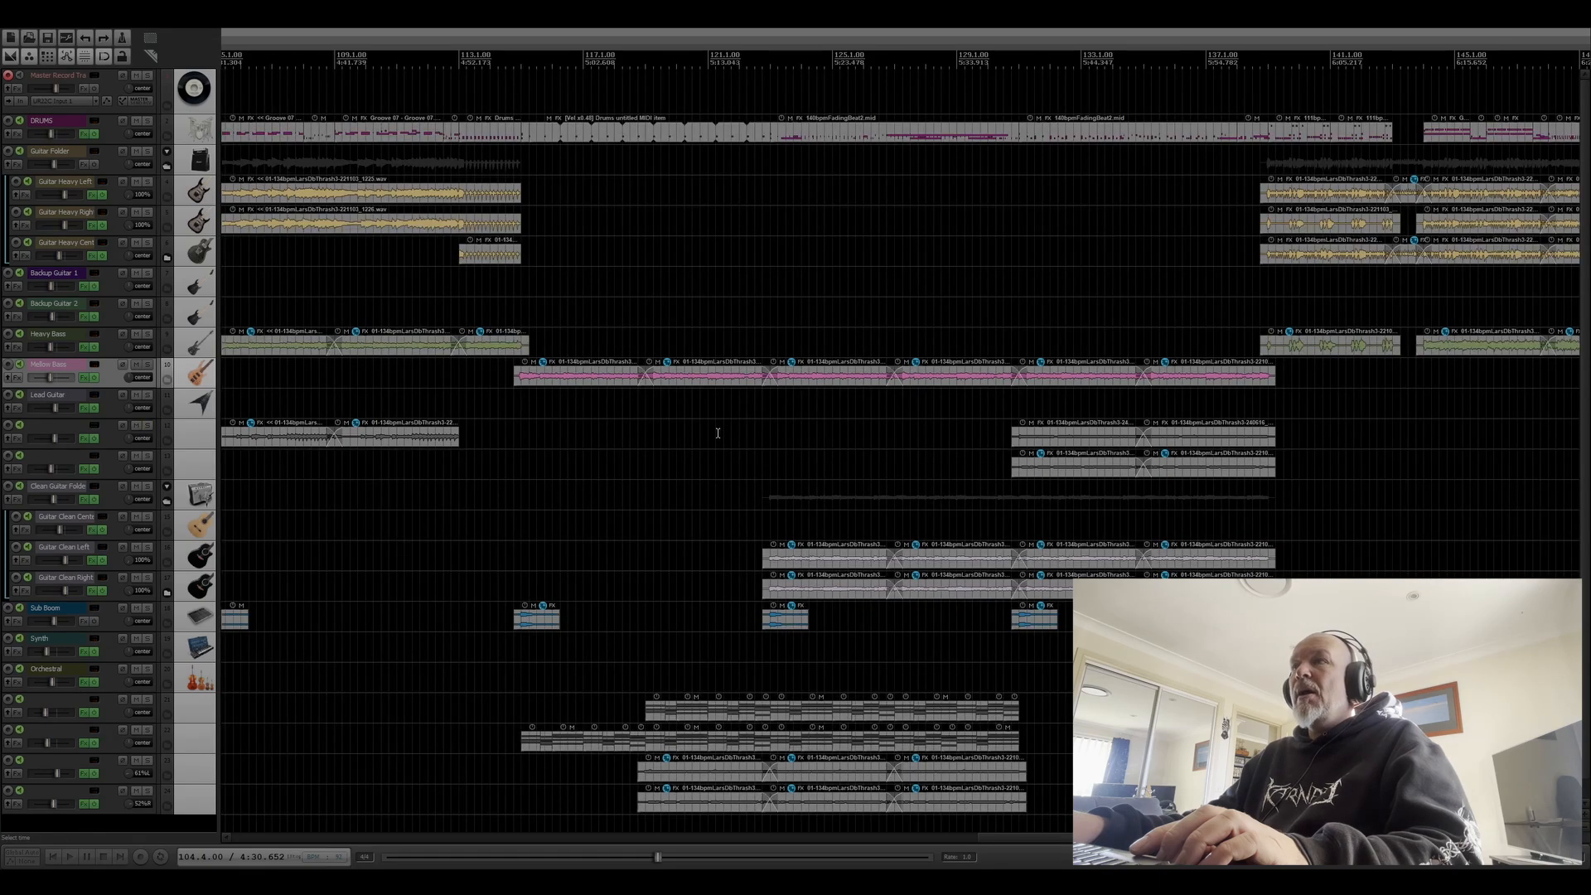
# Place the playback position at bar 18 and bypass every effect on the Heavy Bass track except Parallax X.
pyautogui.scroll(-6, 729, 421)
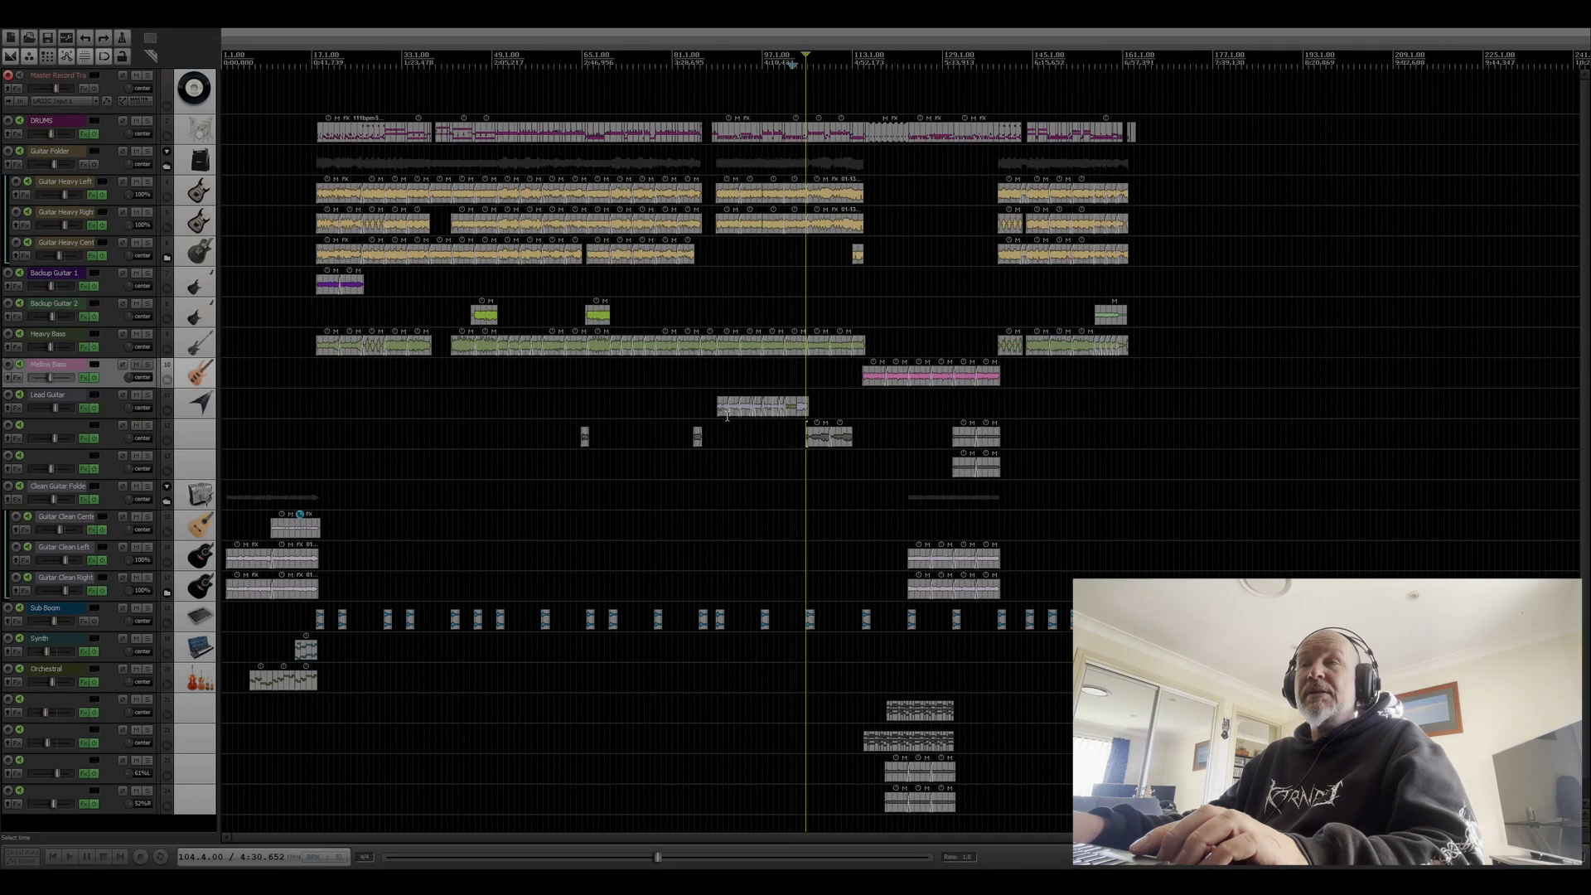
pyautogui.click(317, 60)
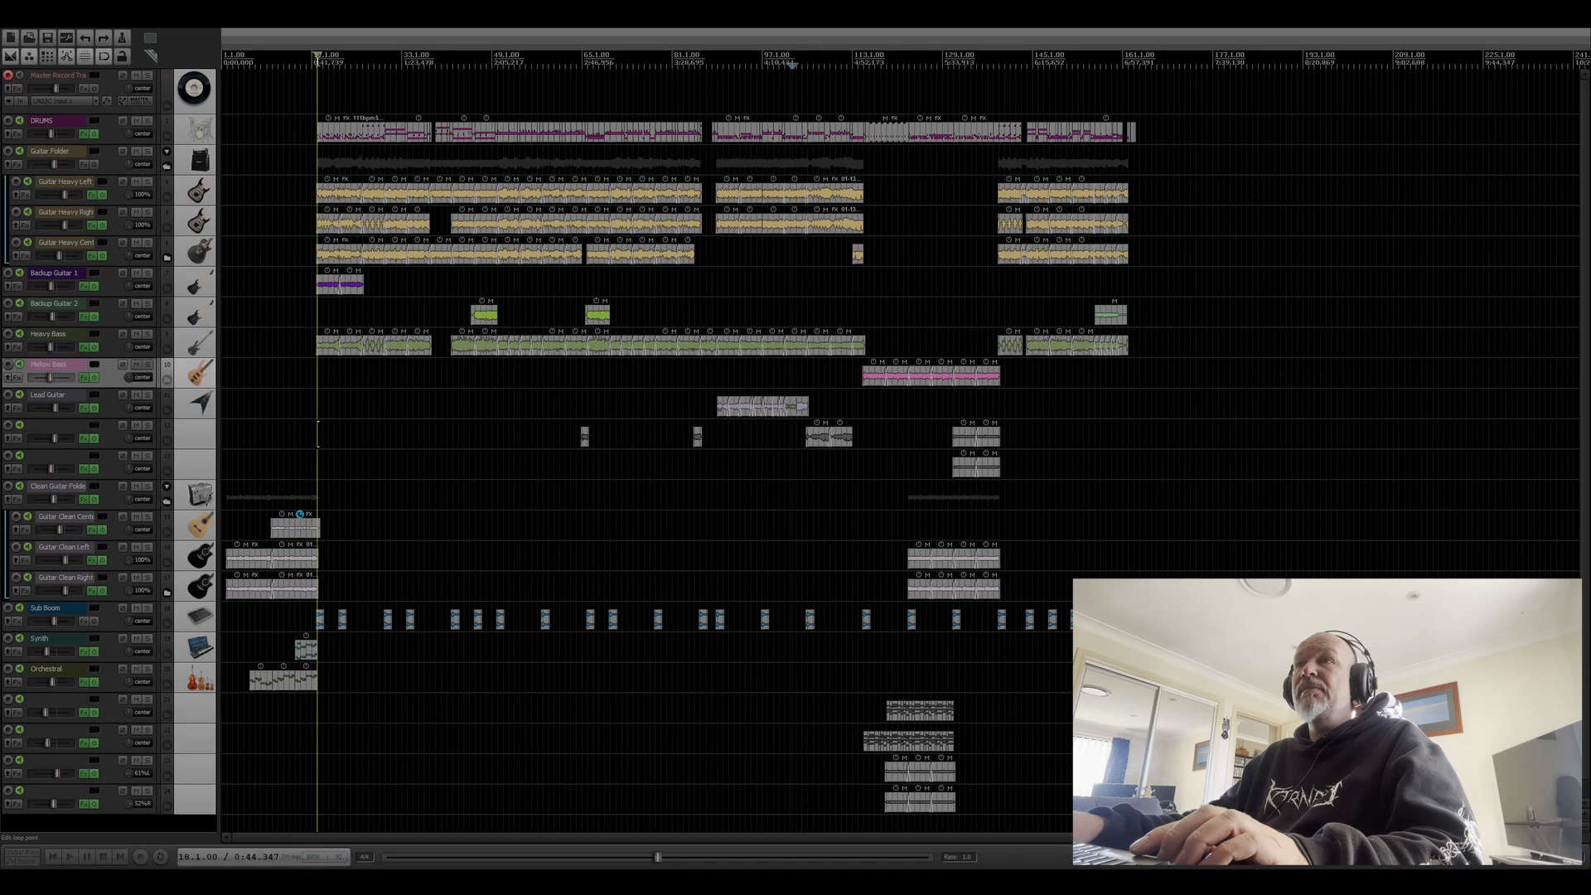
pyautogui.scroll(6, 967, 261)
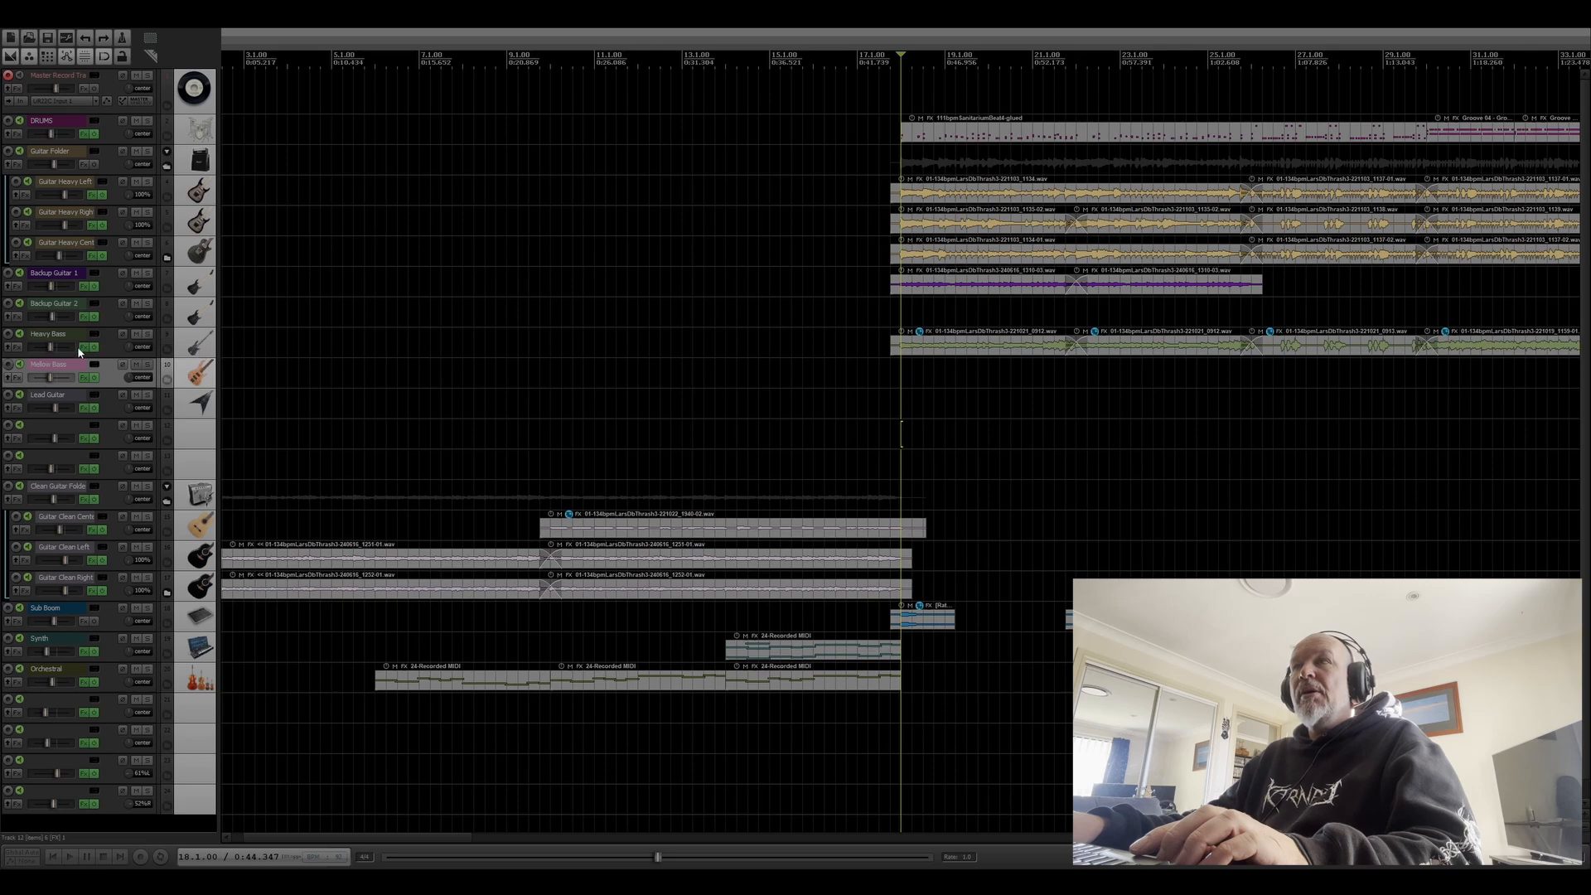
pyautogui.moveTo(83, 352)
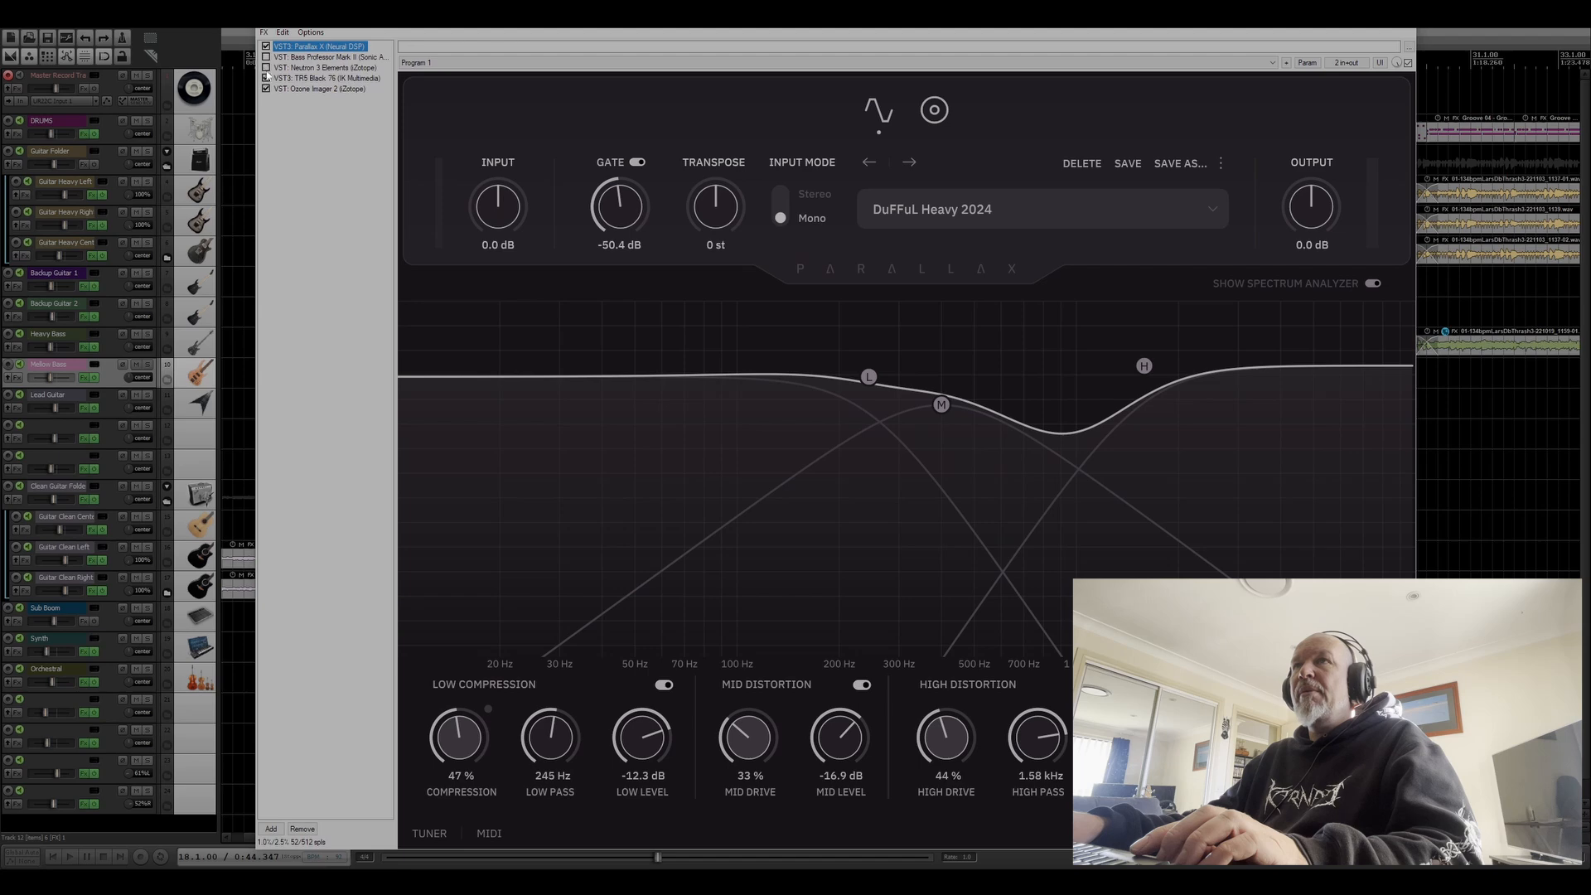
pyautogui.moveTo(623, 20); pyautogui.dragTo(579, 427)
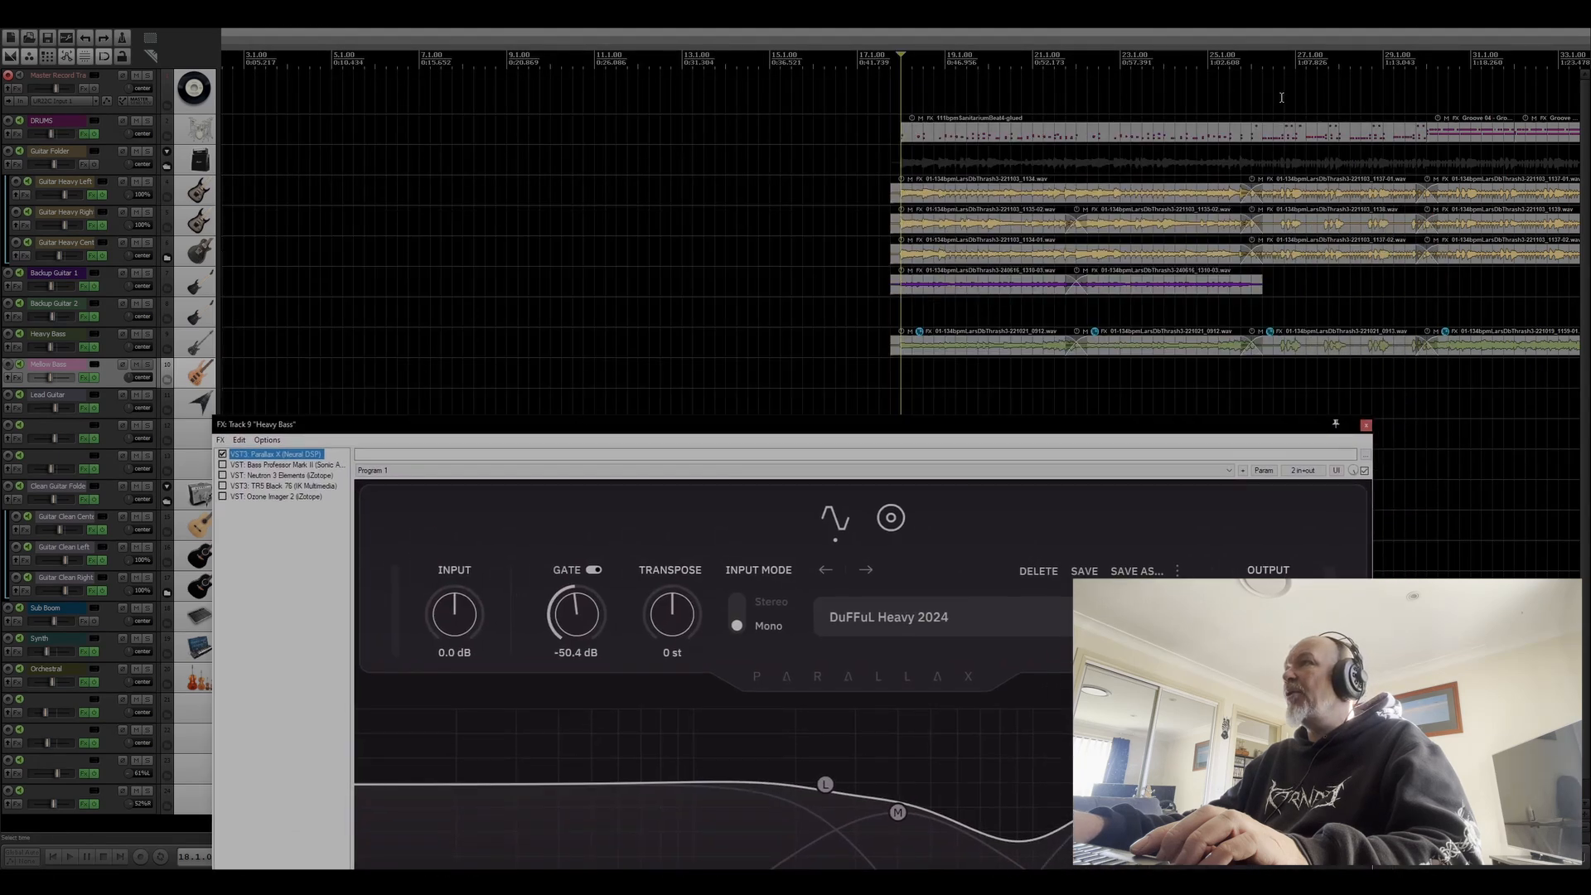
# Place the playback position at bar 30 and bring the Heavy Bass effects window back into full view.
pyautogui.click(1427, 434)
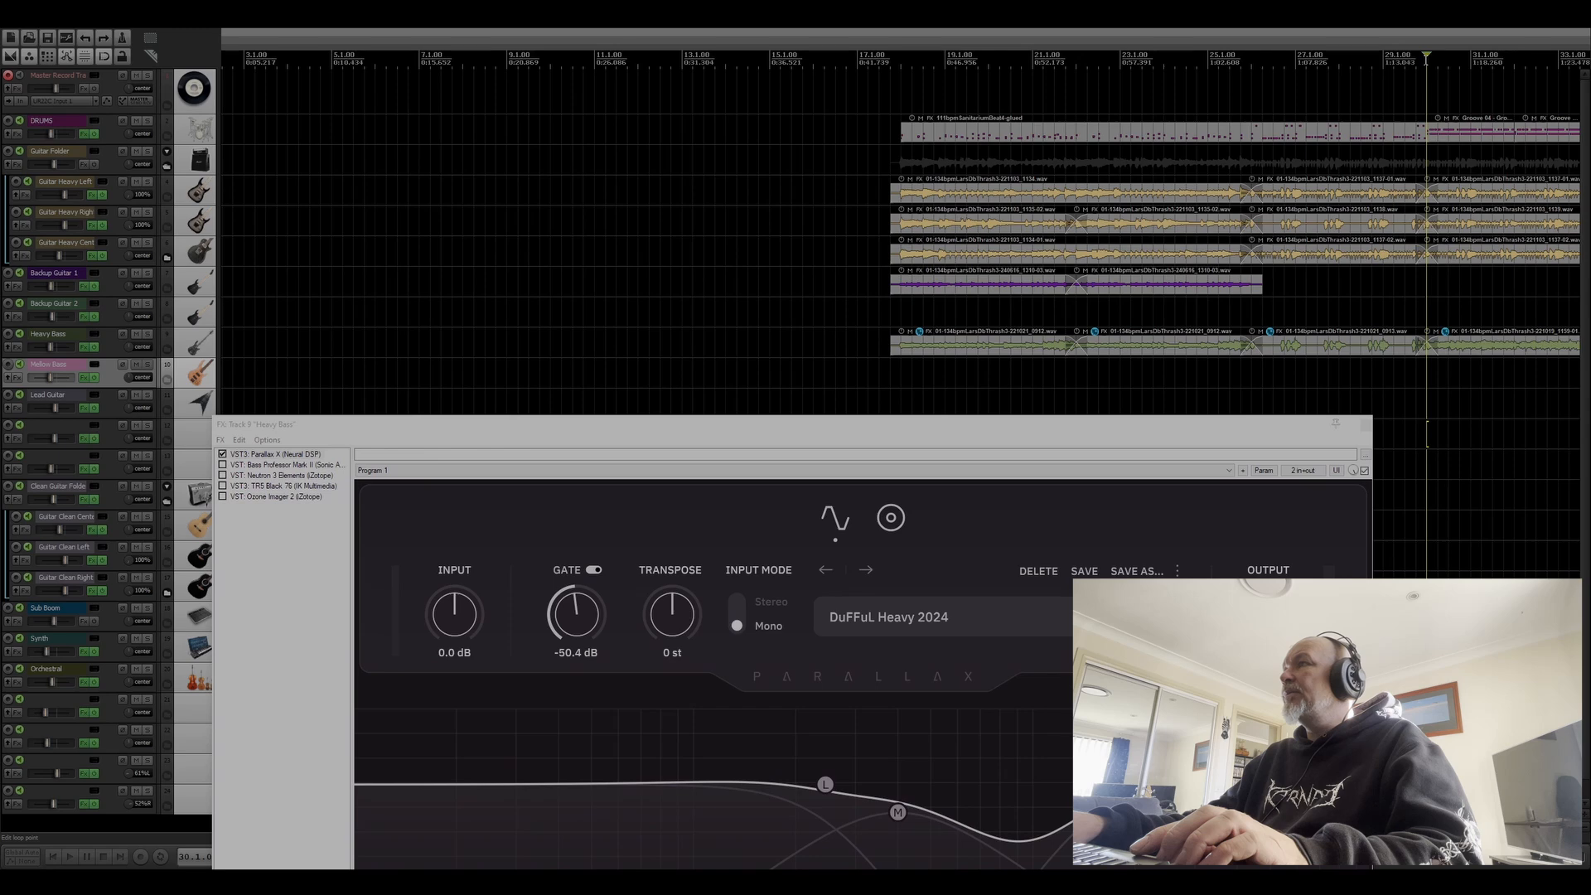
pyautogui.scroll(5, 1427, 433)
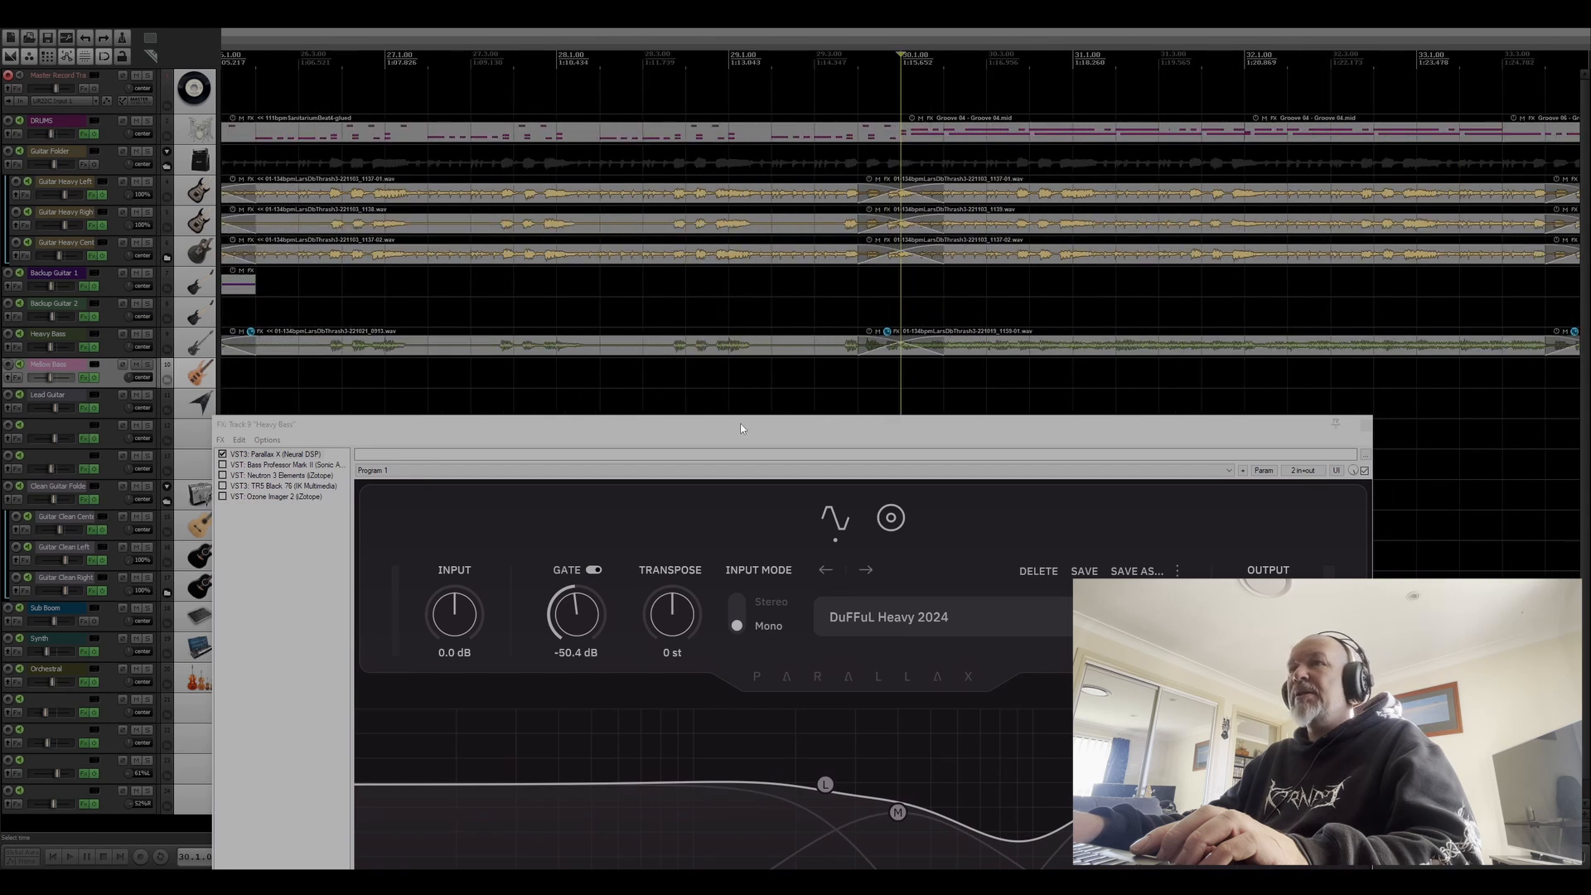
pyautogui.moveTo(742, 429); pyautogui.dragTo(724, 23)
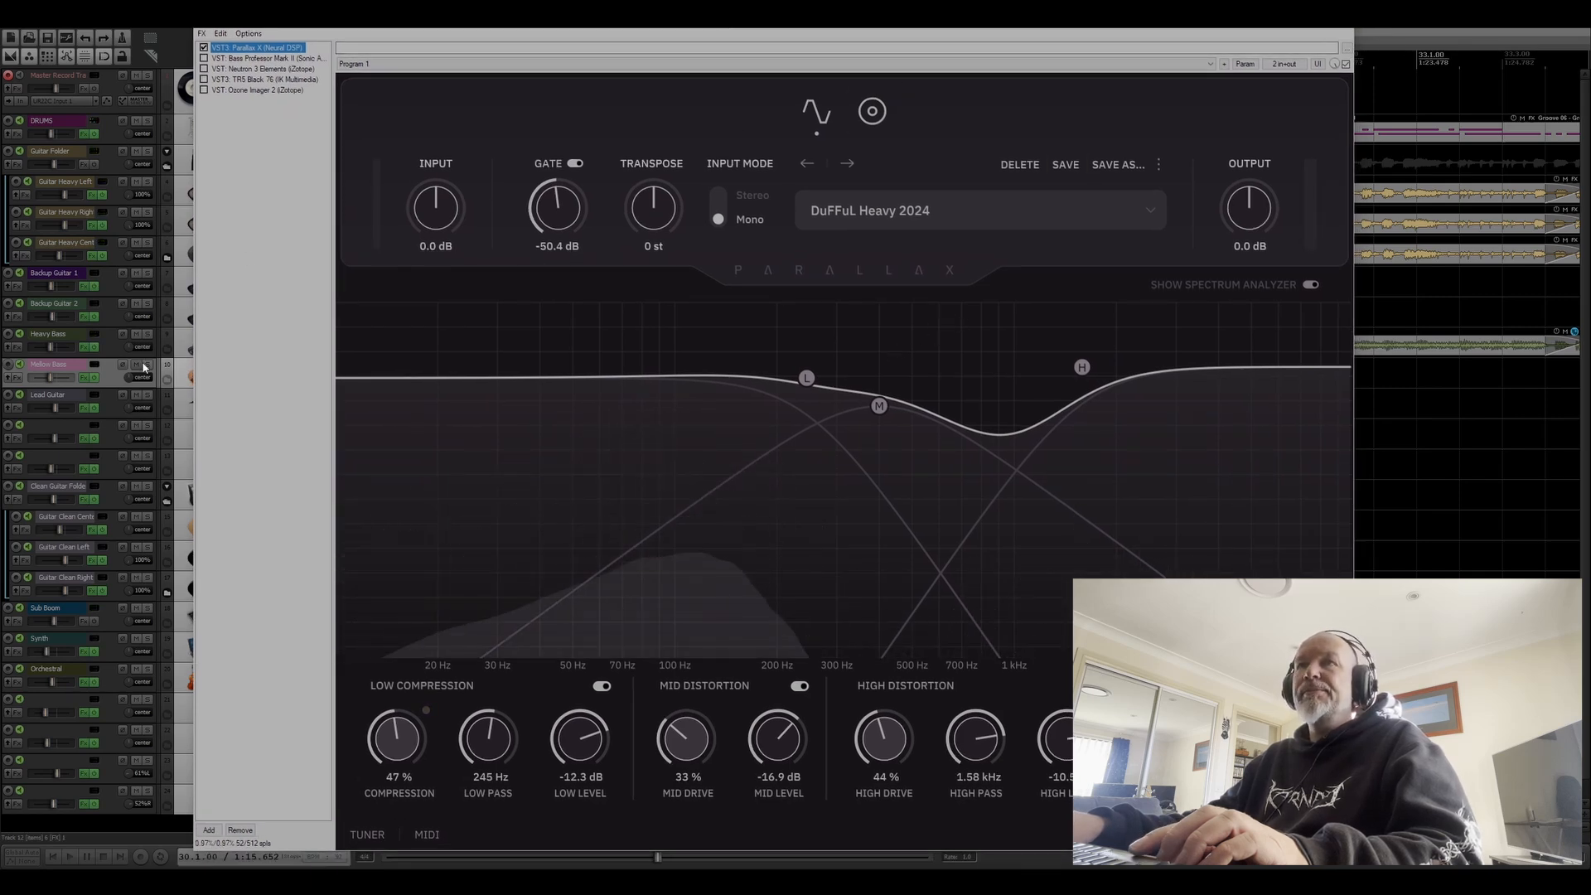
# Solo the Heavy Bass track and reopen its effects window to show Parallax X.
pyautogui.click(147, 334)
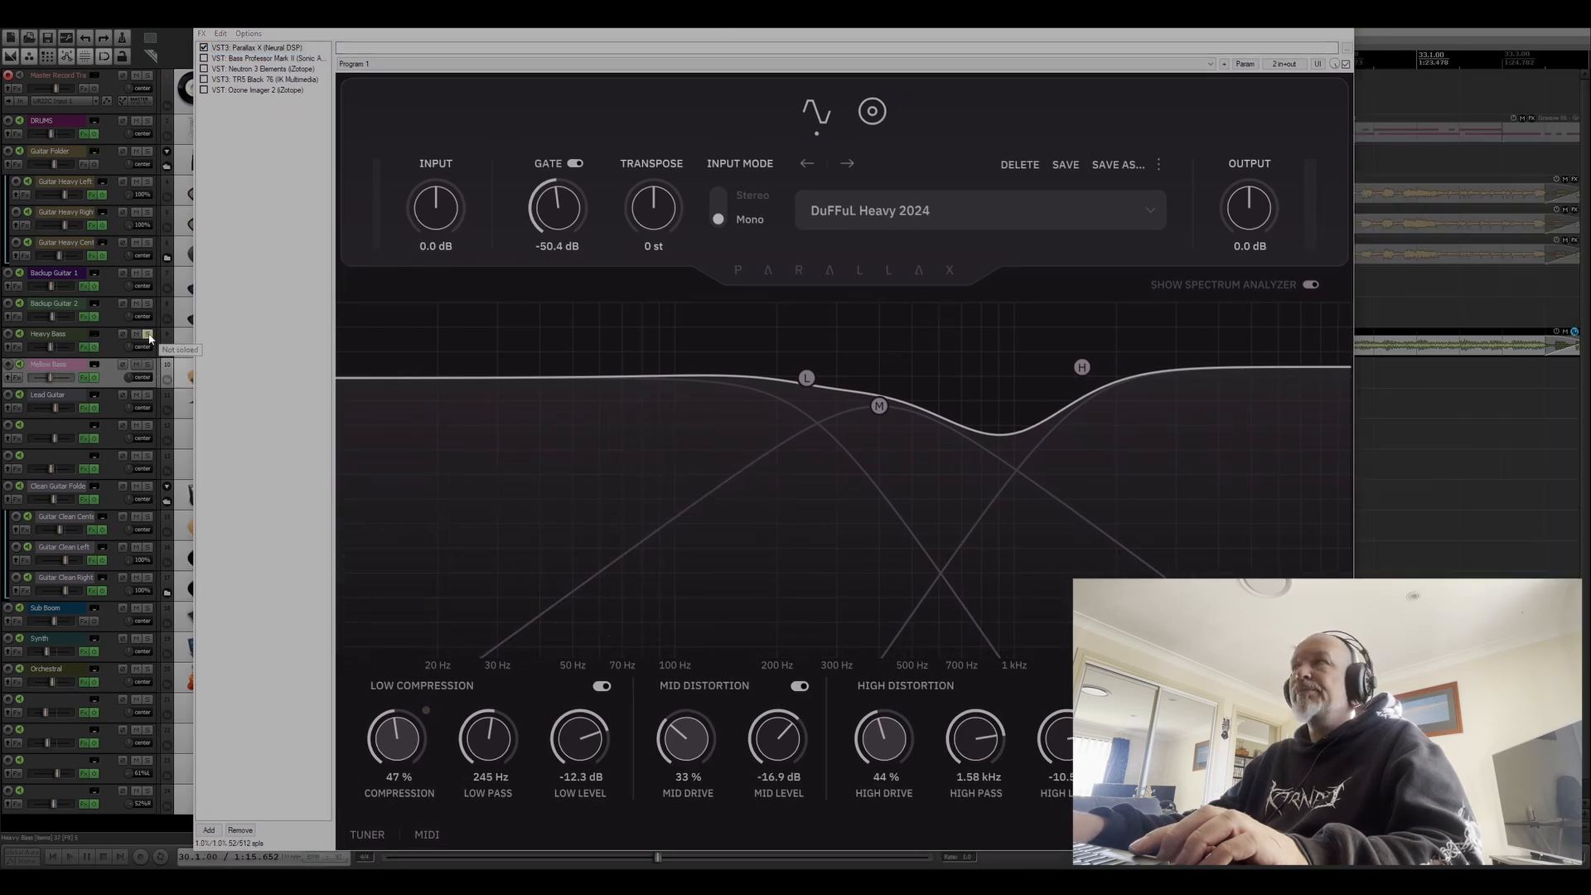
pyautogui.click(1351, 28)
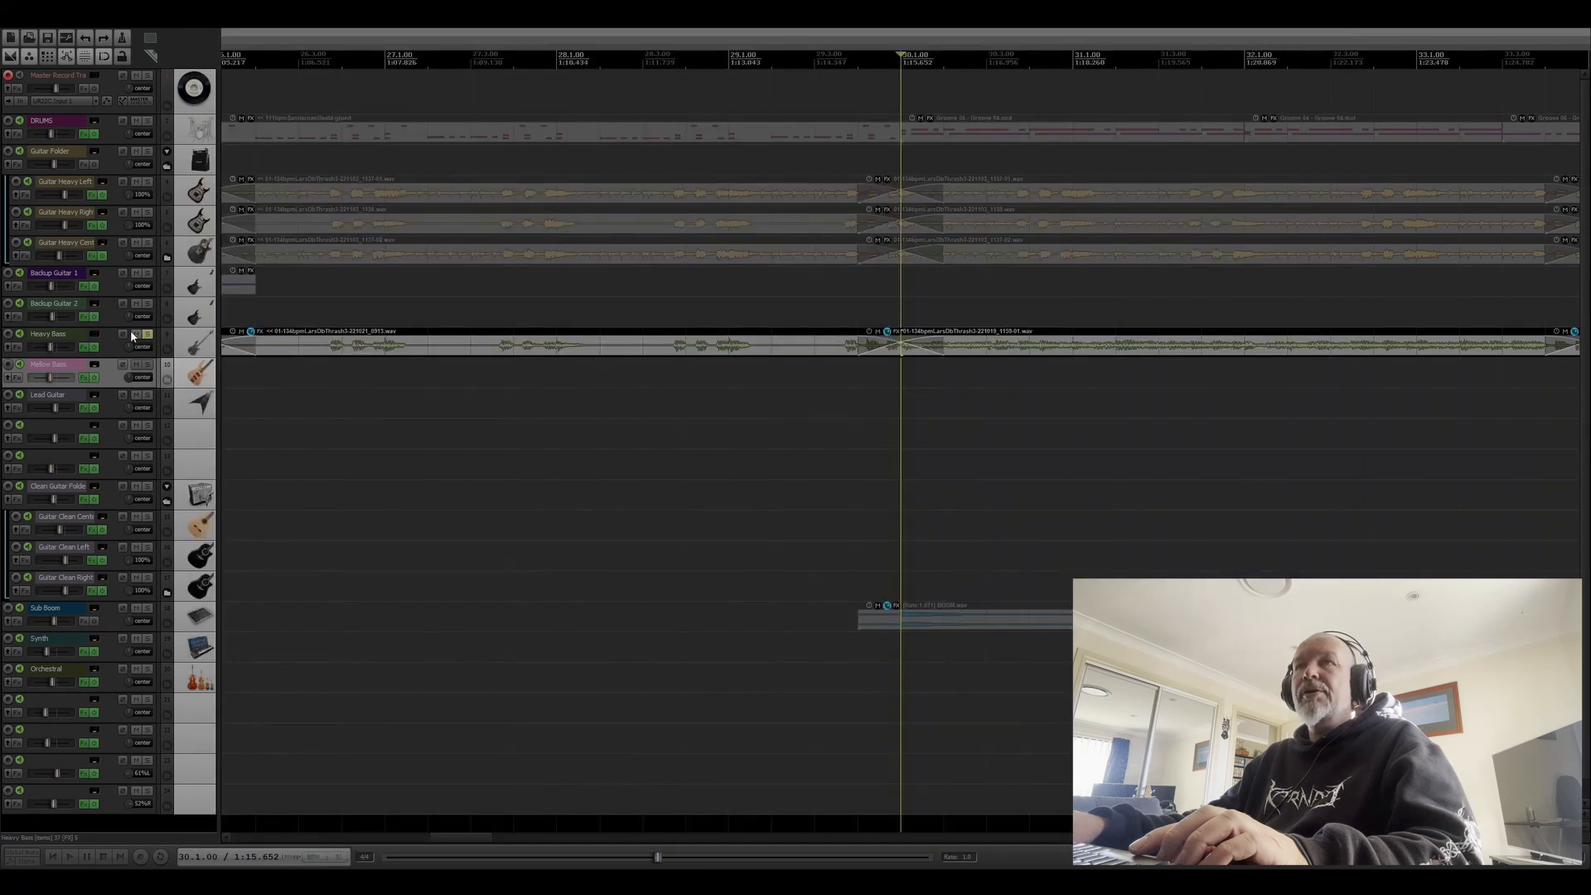
pyautogui.click(84, 346)
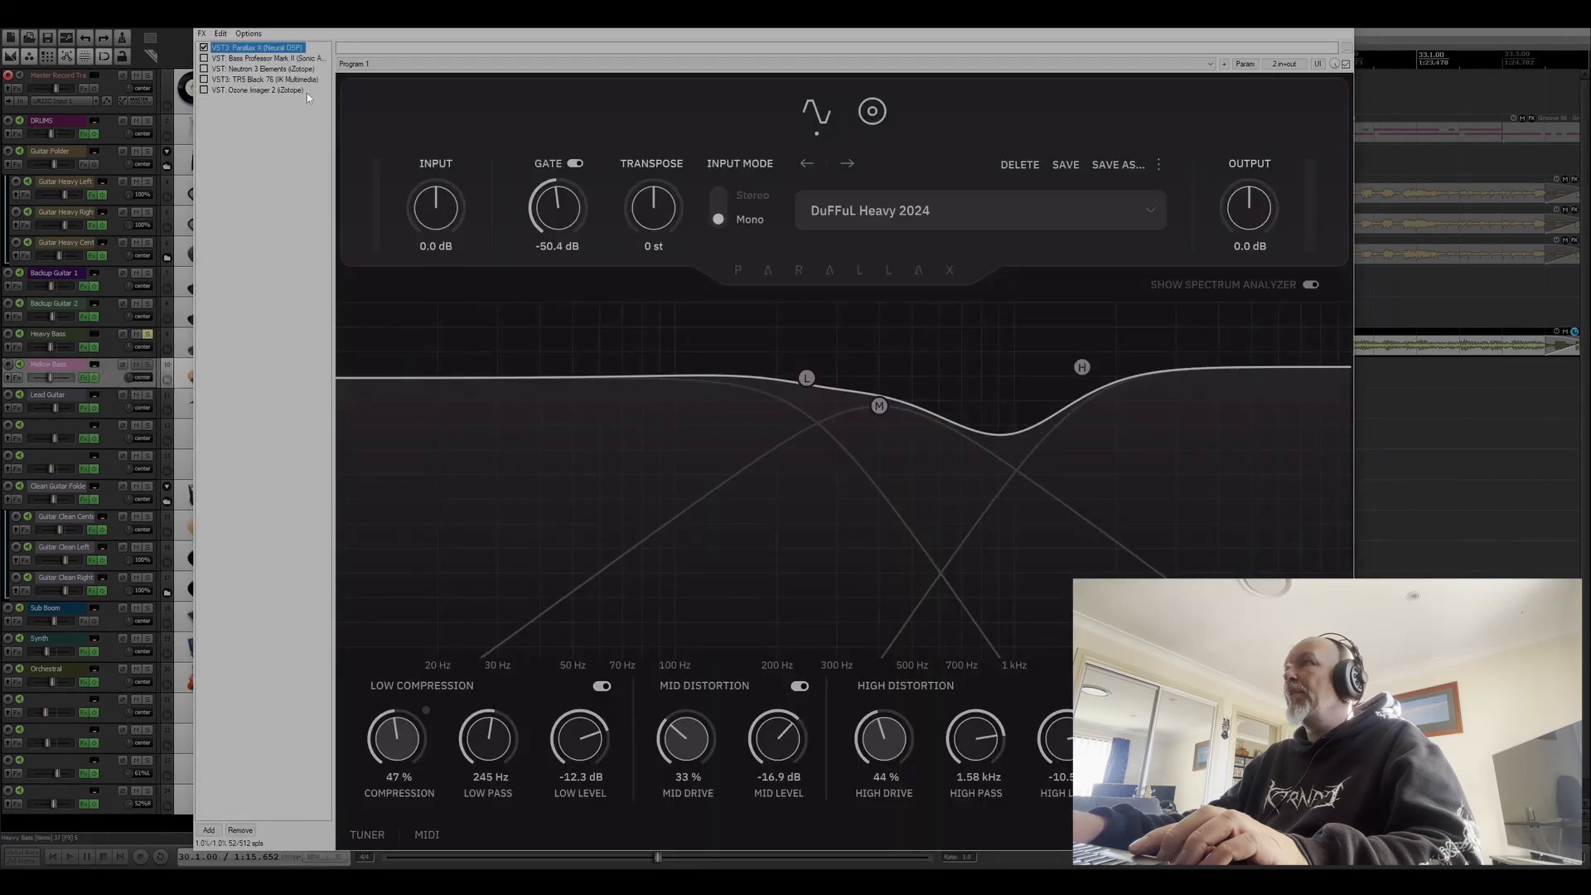
pyautogui.moveTo(995, 30); pyautogui.dragTo(991, 26)
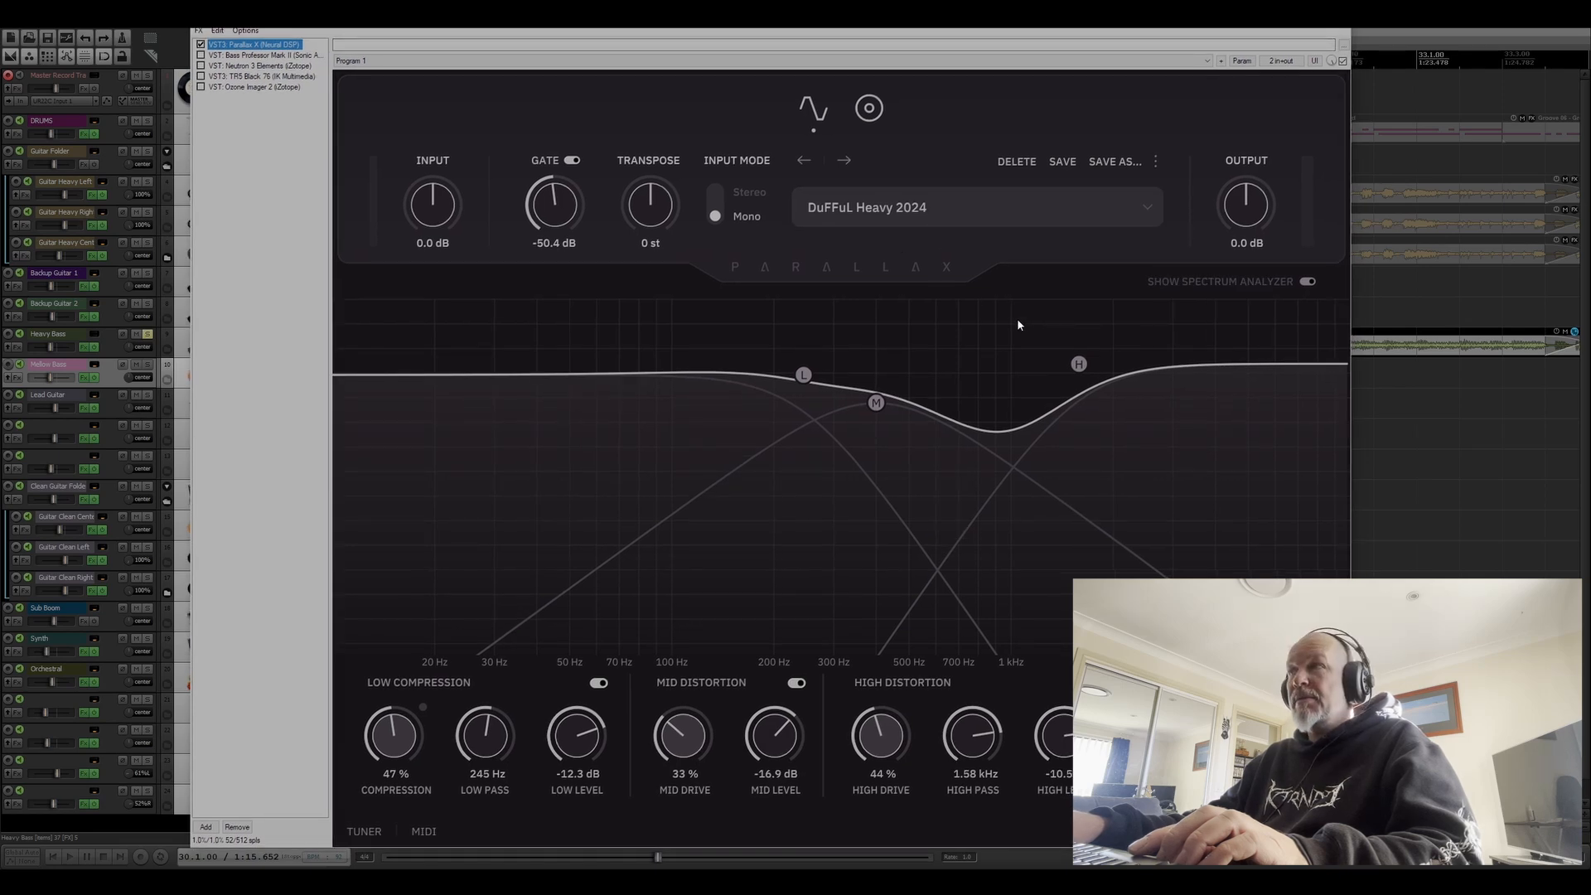
# Play the soloed Heavy Bass from bar 30, view the cabinet section of Parallax X, and stop playback.
pyautogui.press('space')
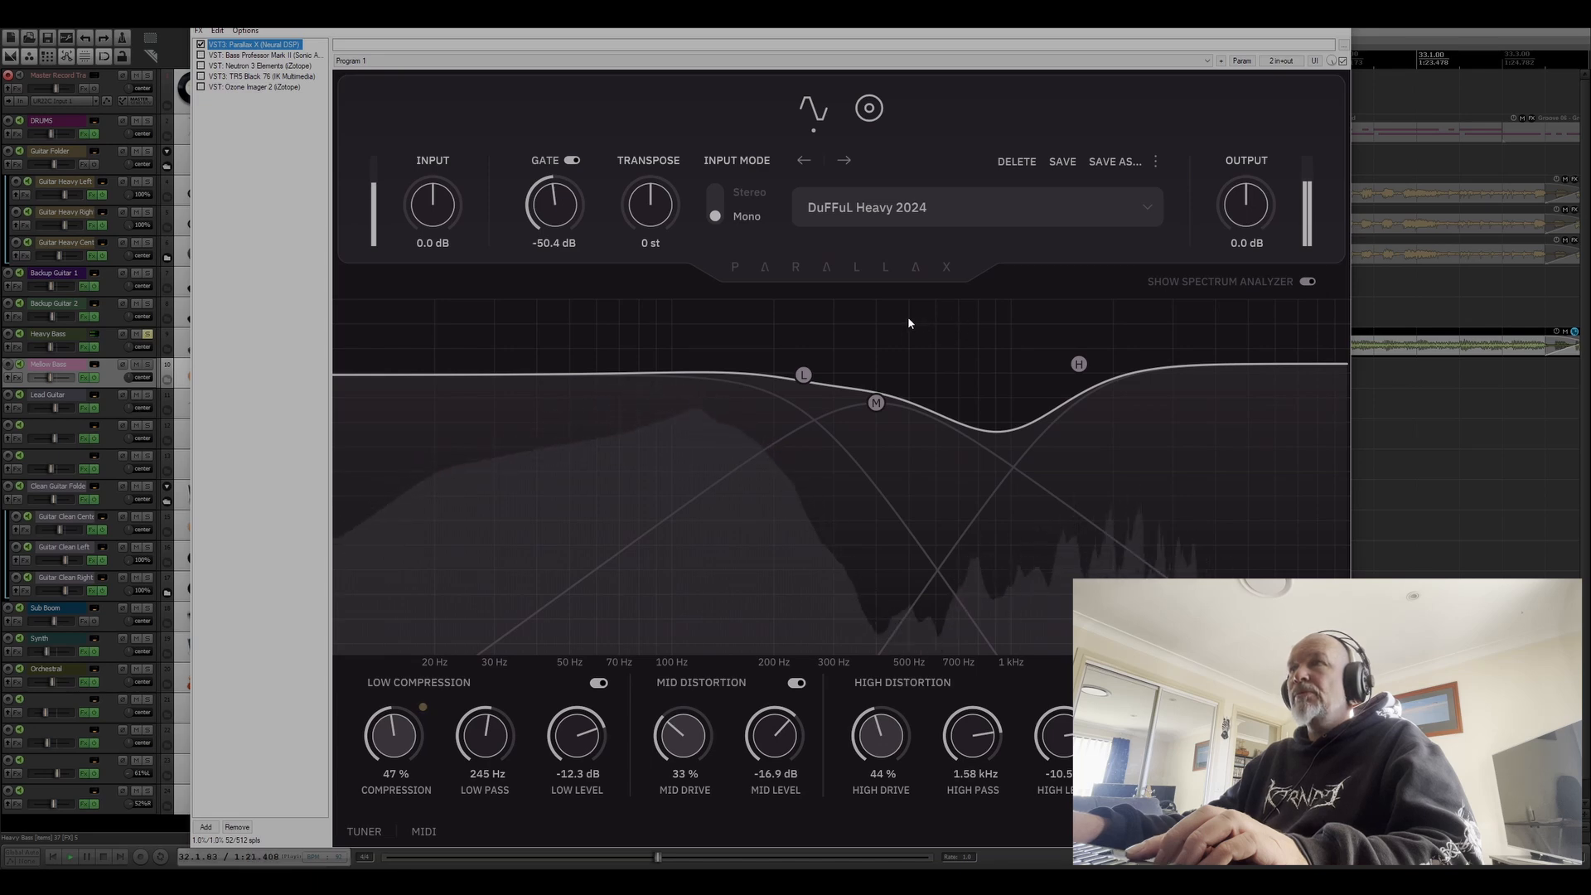
pyautogui.click(868, 107)
pyautogui.press('space')
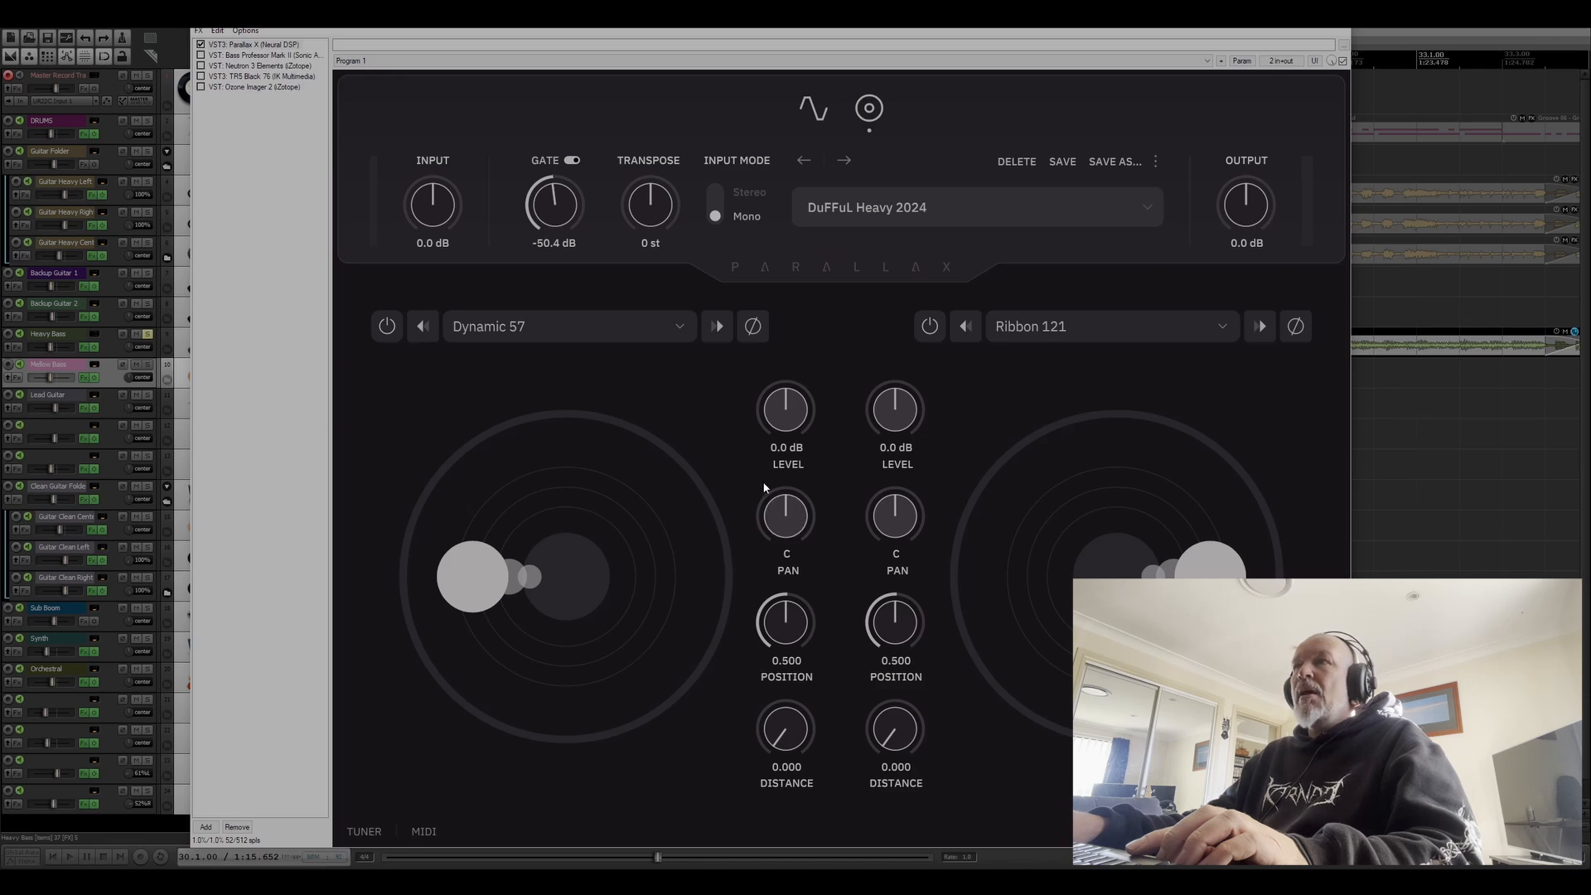
# Return to the compression and distortion section of Parallax X and audition High Drive at 100%, then at 0%.
pyautogui.click(810, 122)
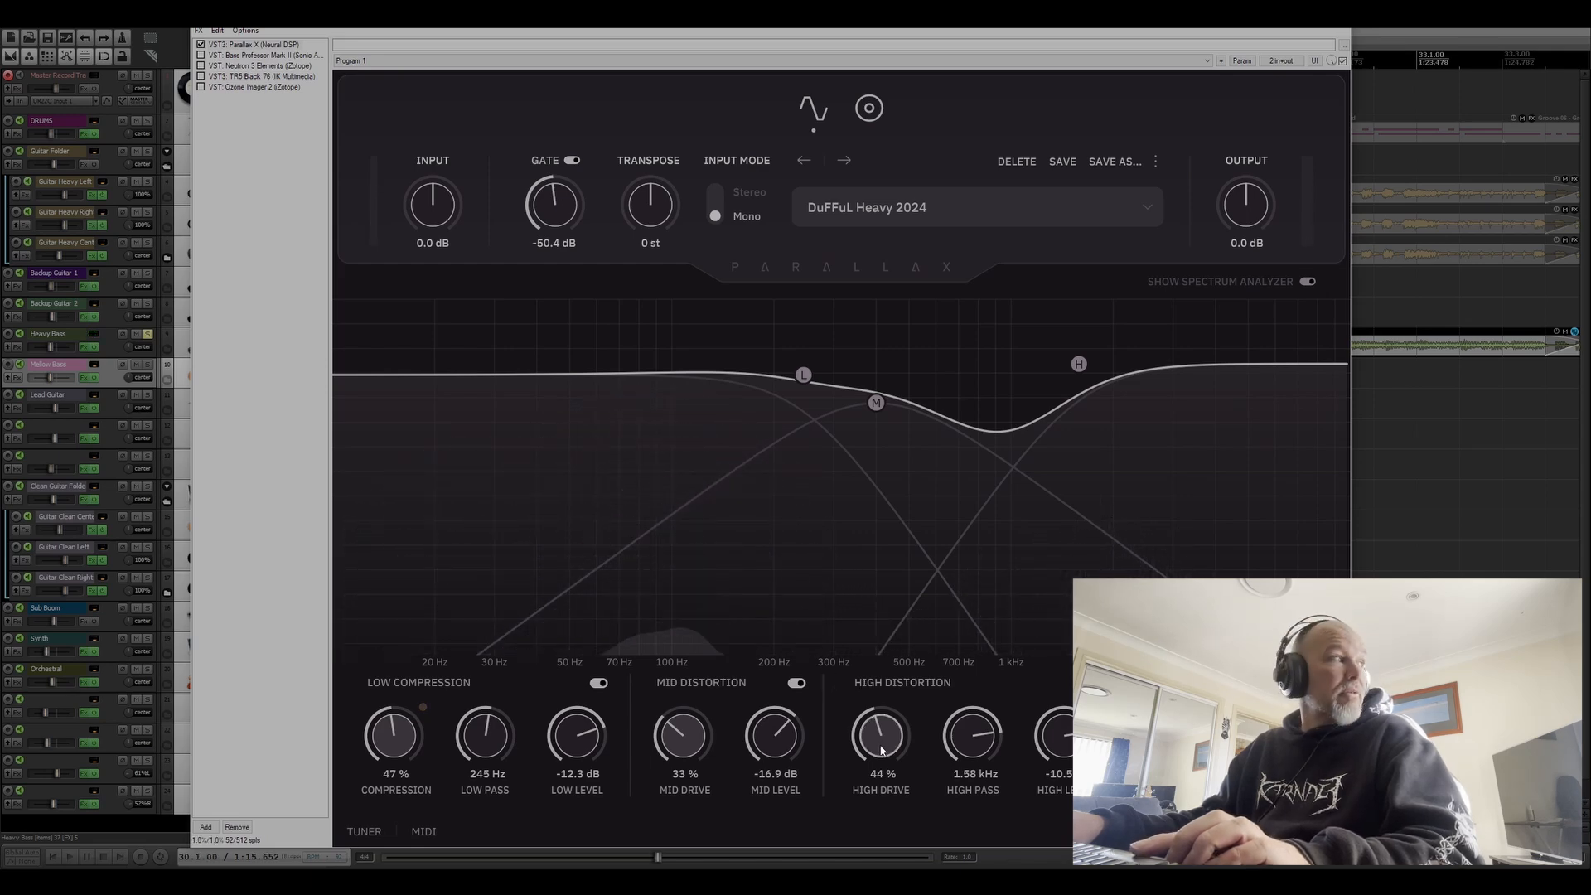
pyautogui.moveTo(879, 749); pyautogui.dragTo(864, 653)
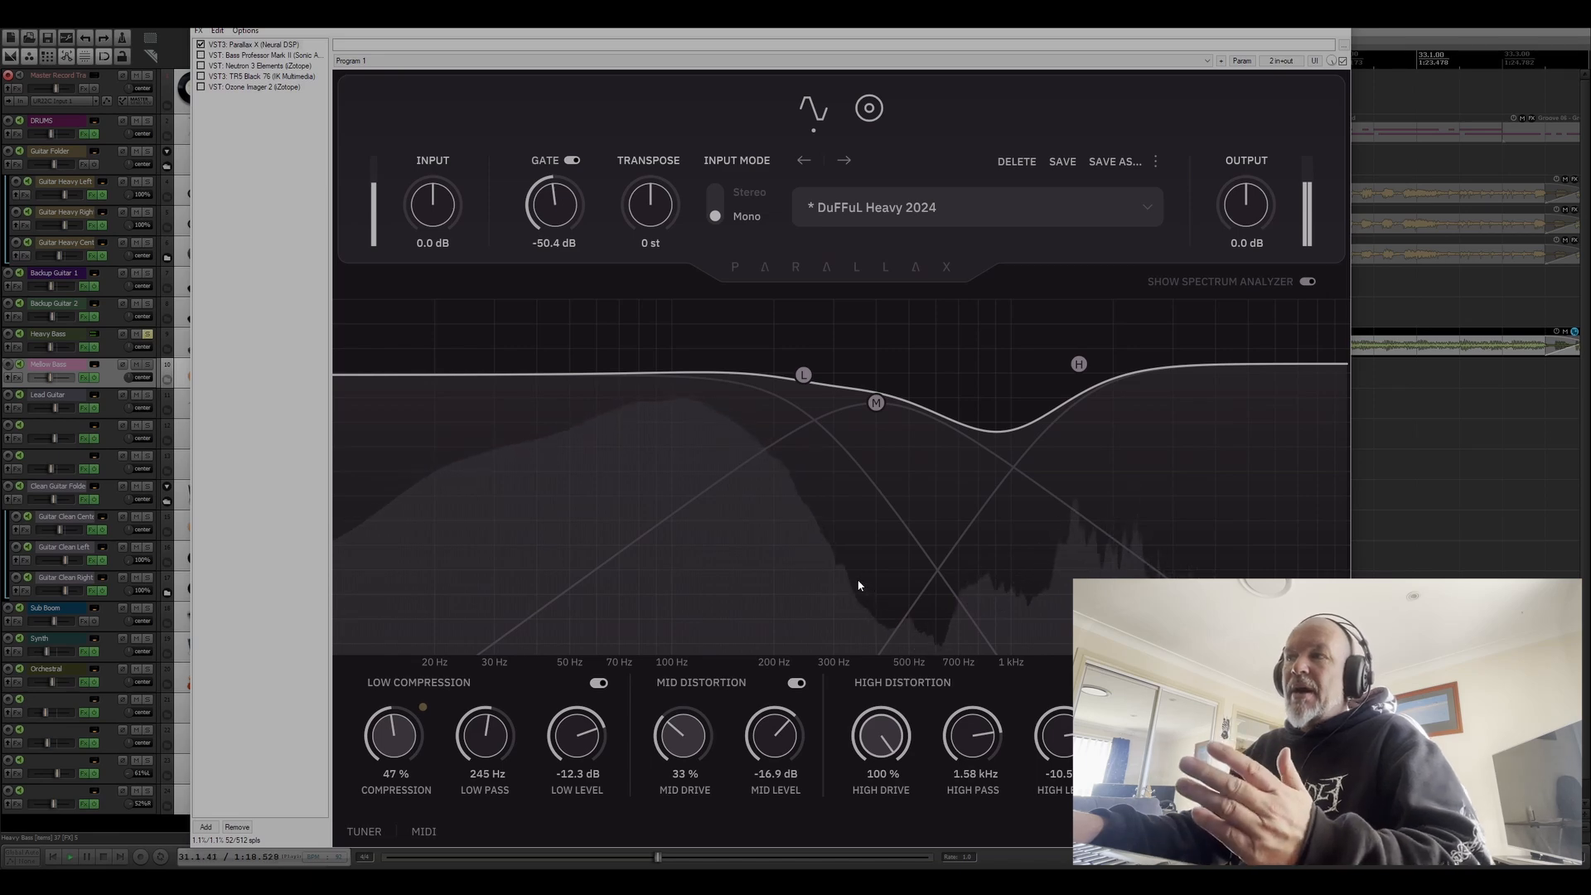
pyautogui.moveTo(858, 585); pyautogui.dragTo(870, 853)
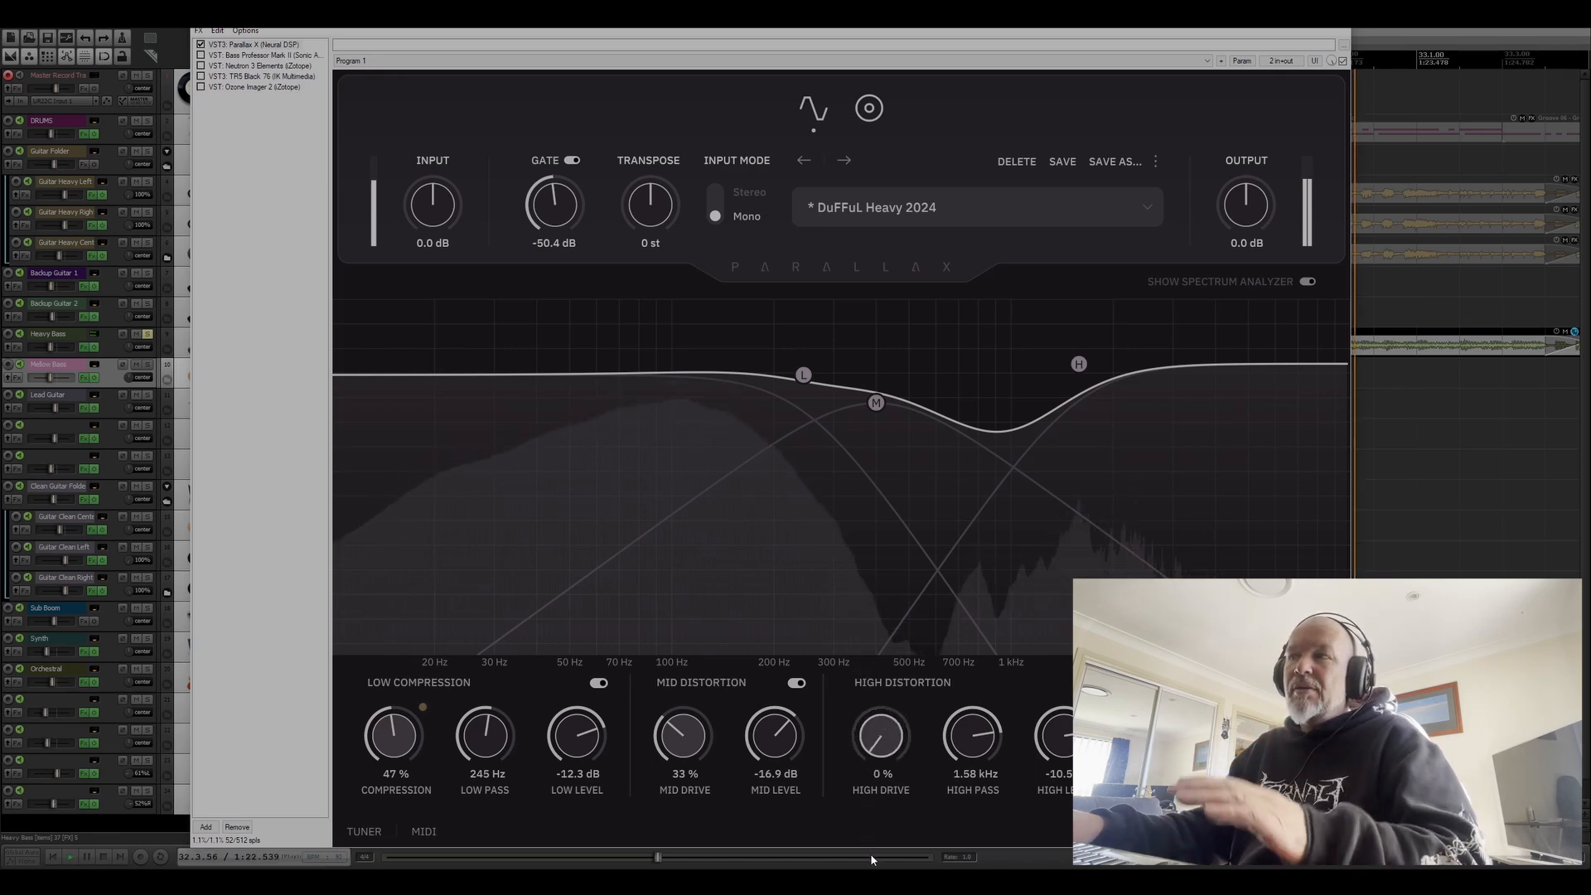
# Audition the soloed Heavy Bass in Parallax X with Mid Drive at 35% and High Drive at 36%.
pyautogui.press('space')
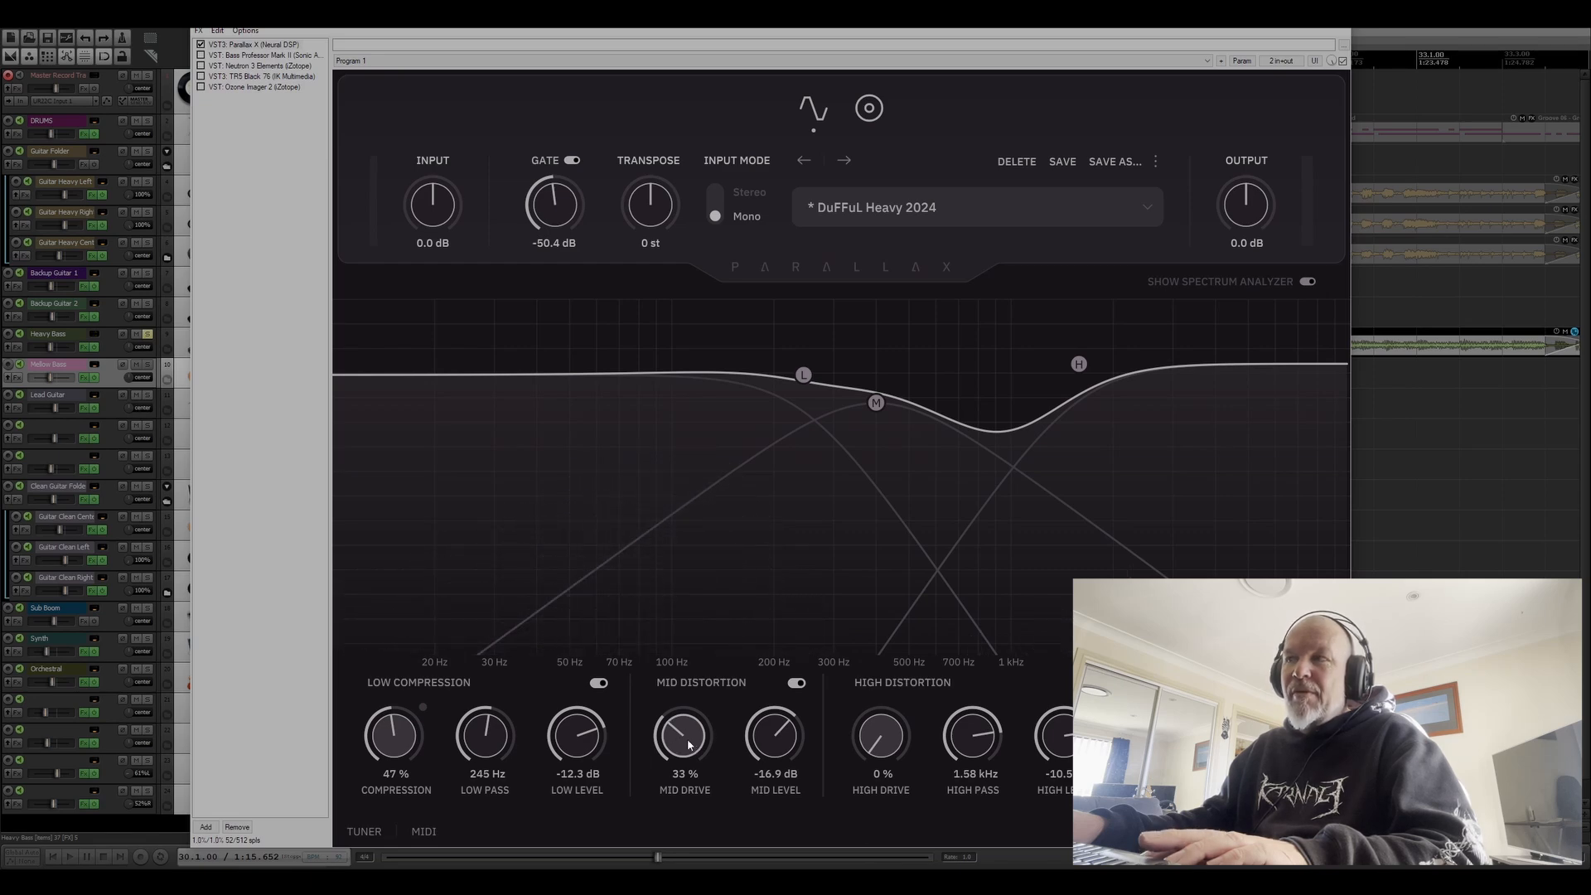
pyautogui.press('space')
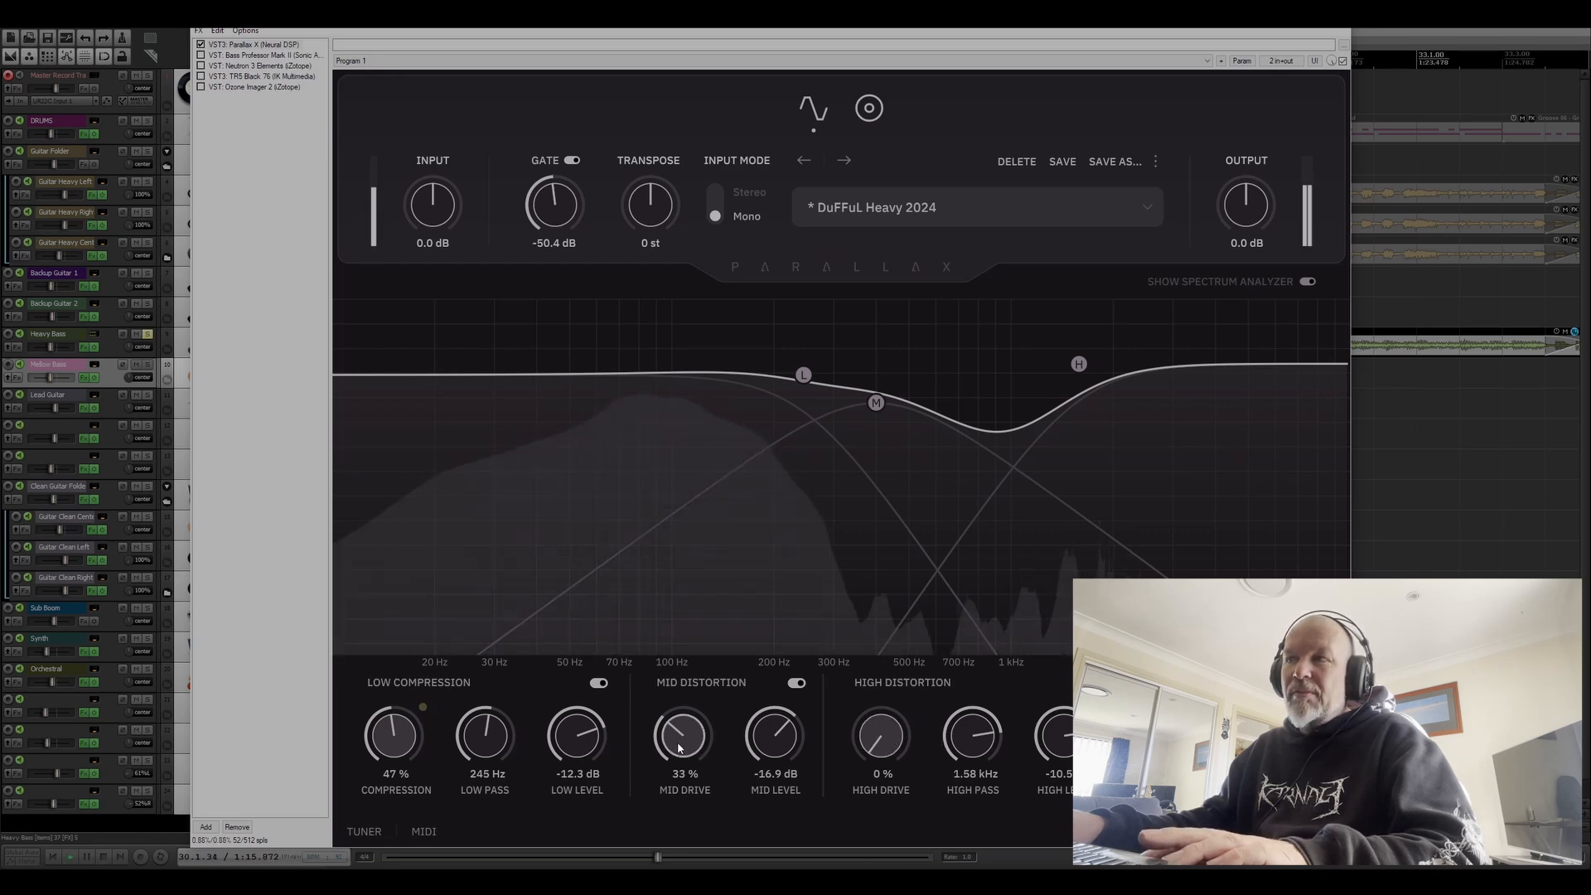
pyautogui.moveTo(679, 747)
pyautogui.mouseDown()
pyautogui.moveTo(690, 618)
pyautogui.moveTo(667, 730)
pyautogui.mouseUp()
pyautogui.moveTo(880, 734); pyautogui.dragTo(864, 644)
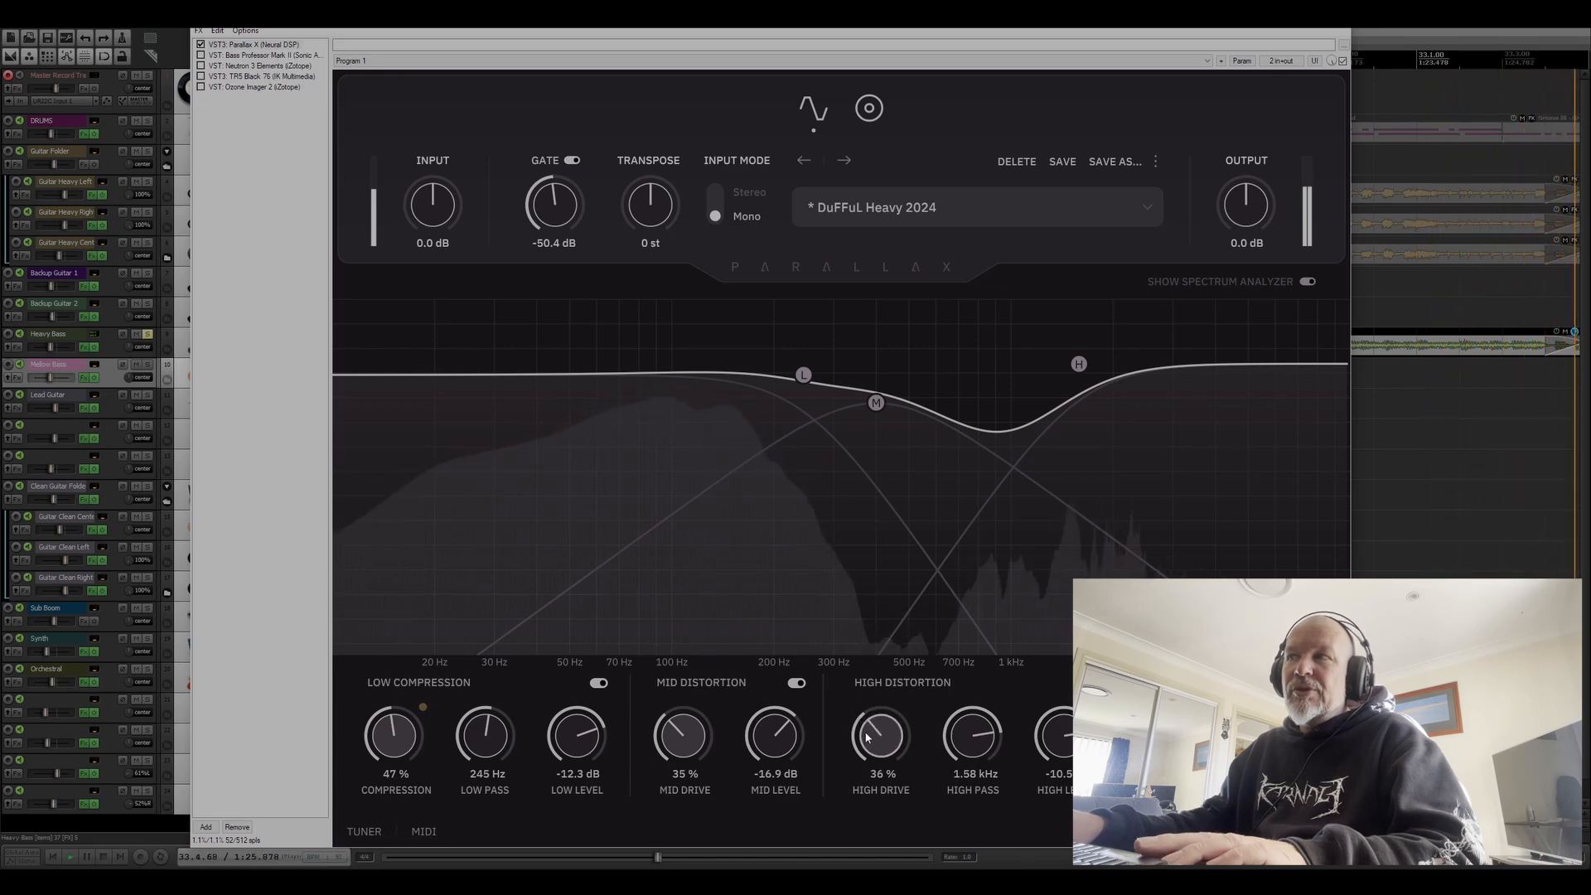
pyautogui.press('space')
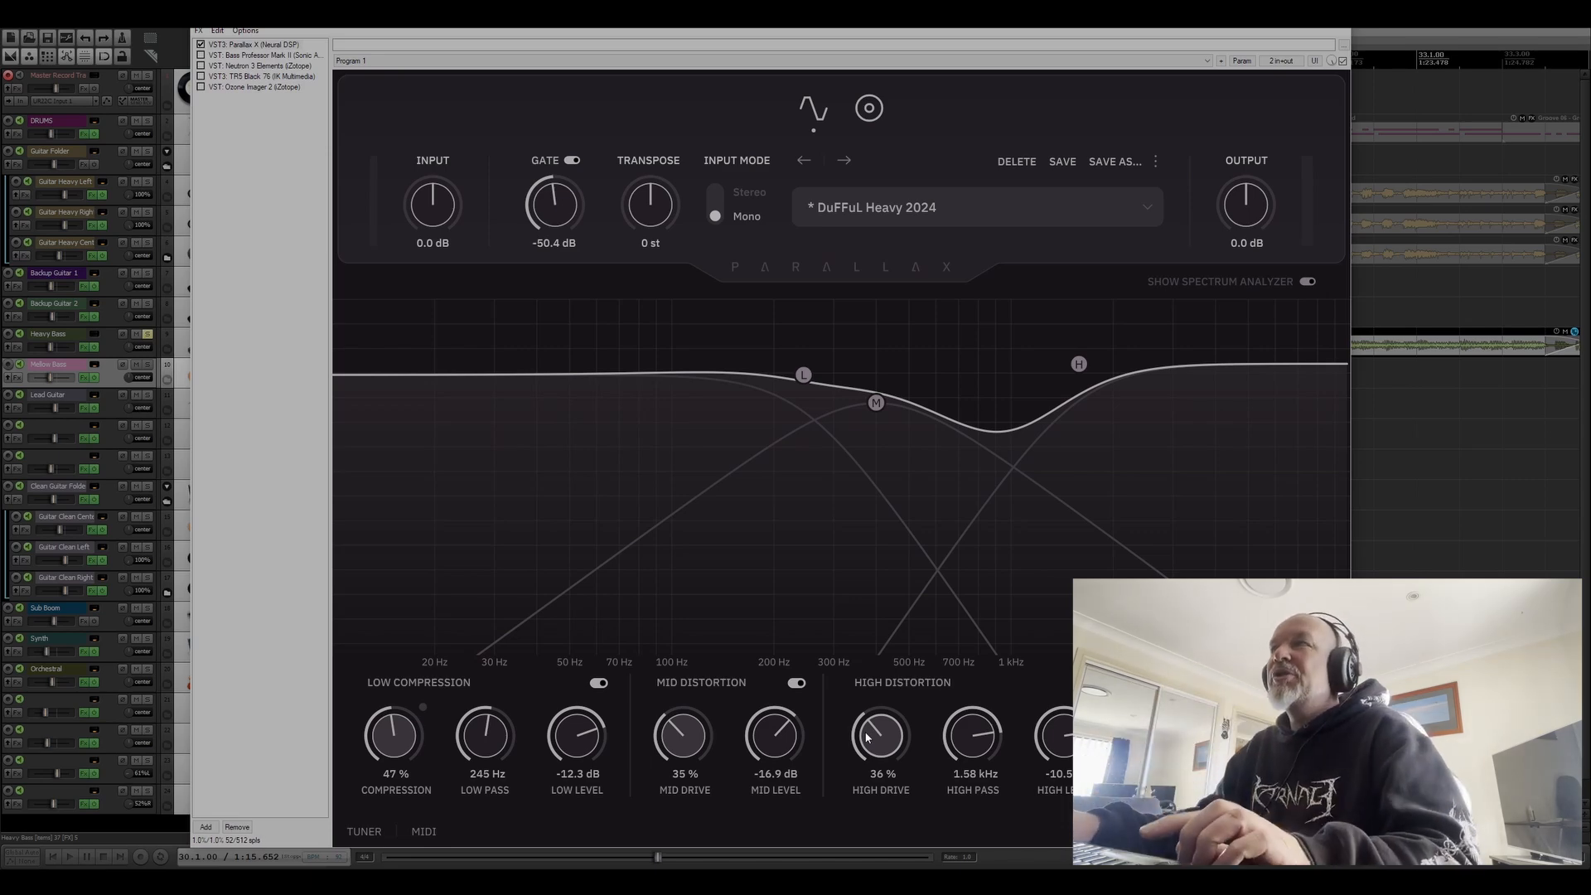
# Reload the user preset DuFFuL Heavy 2024 in Parallax X.
pyautogui.click(1039, 204)
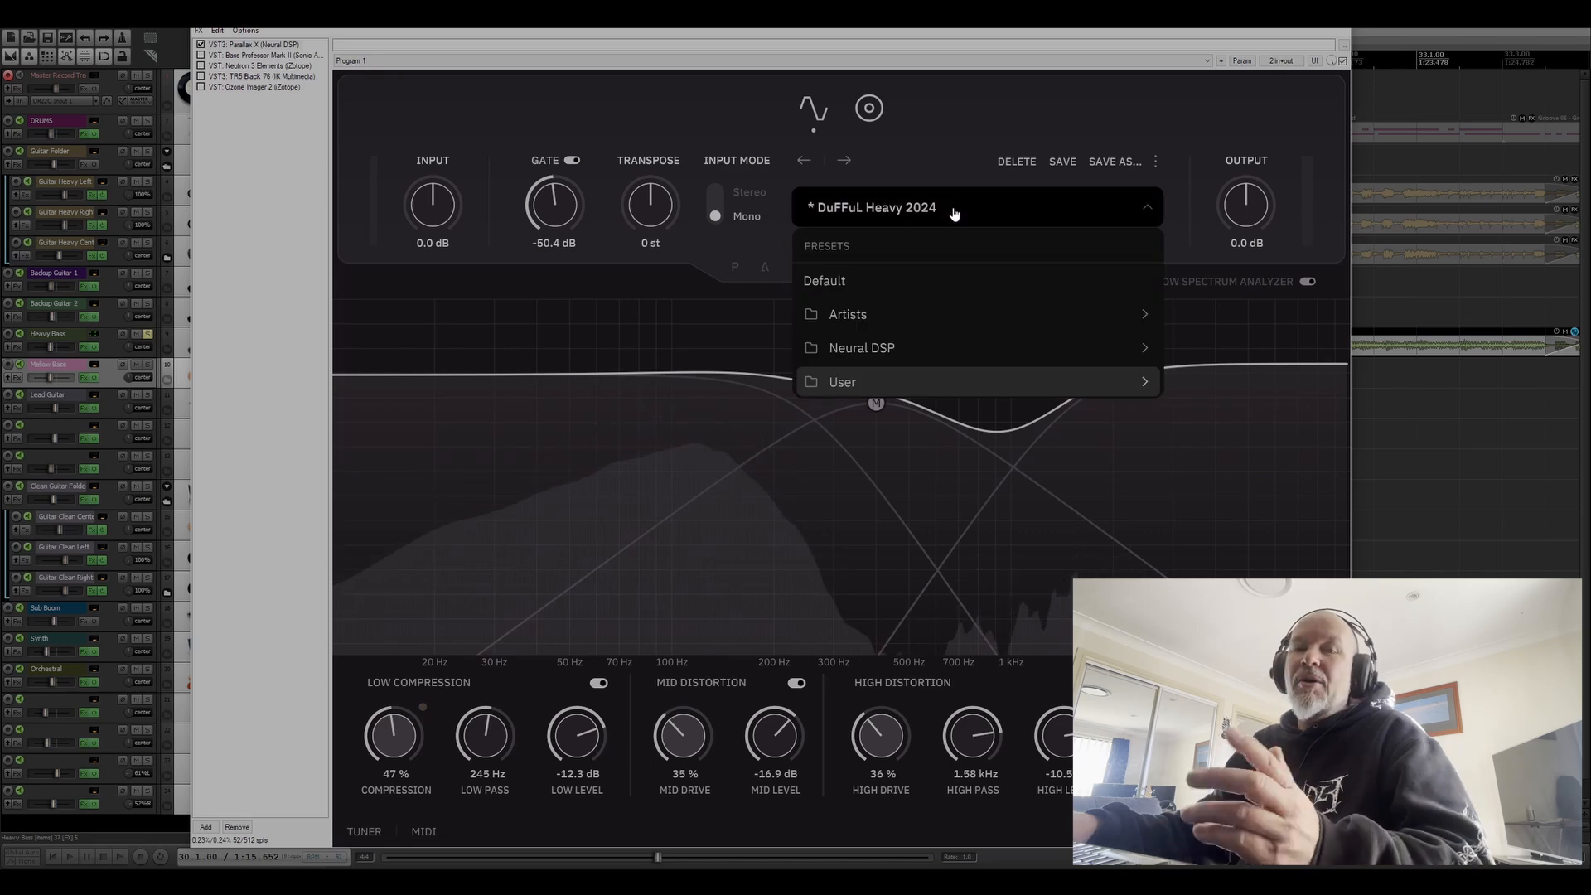
pyautogui.moveTo(925, 361)
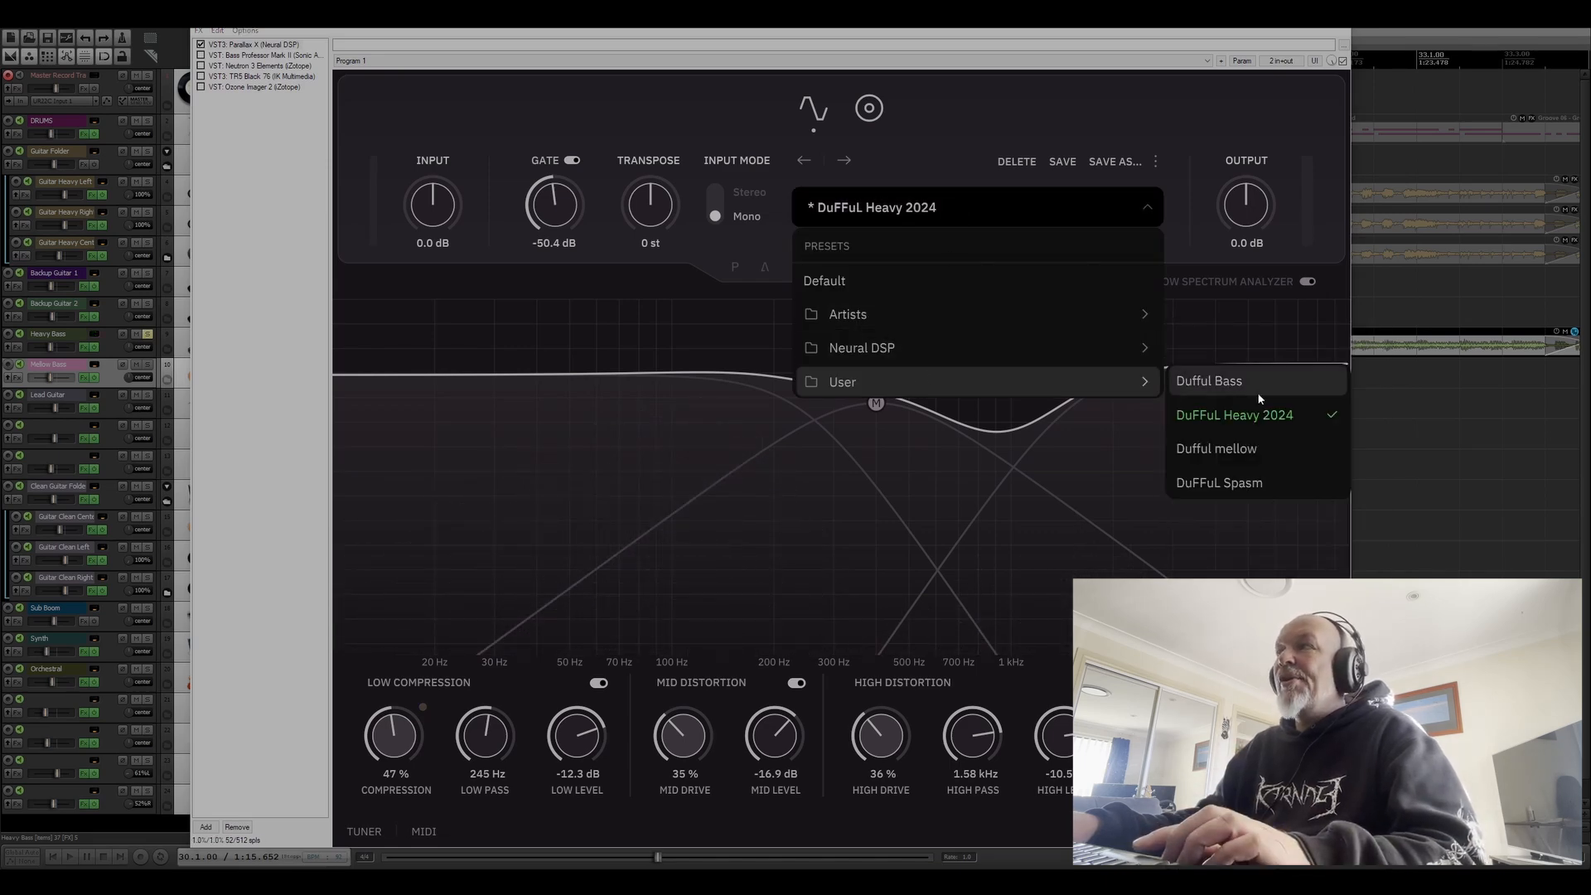
pyautogui.click(1247, 415)
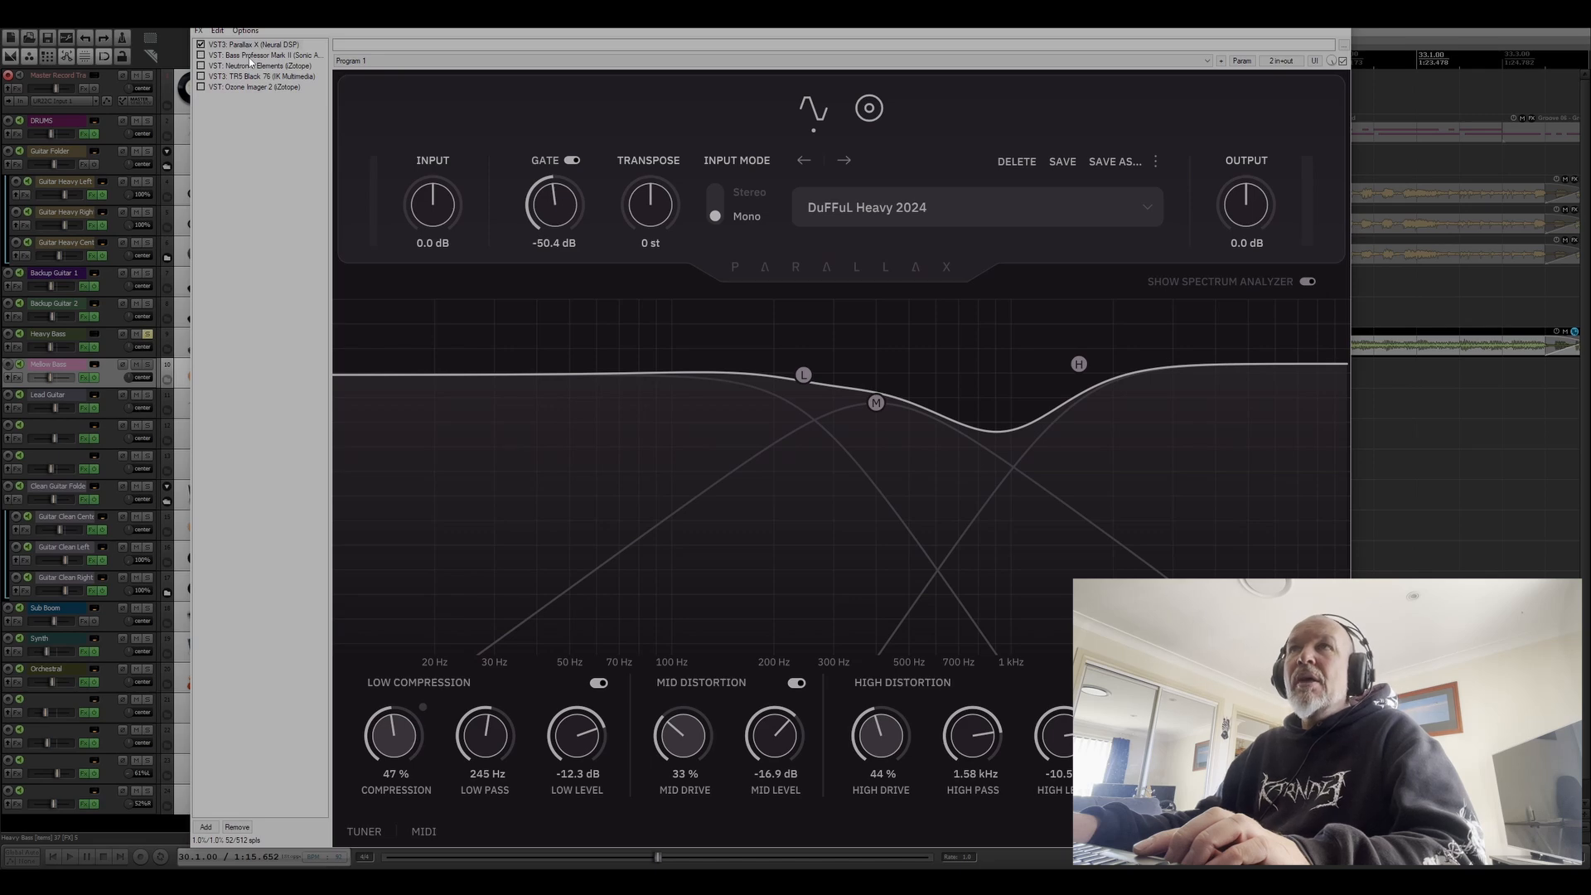
# Open Bass Professor Mark II, bring its window into full view, compare the bass with it on and off, and leave it enabled.
pyautogui.click(251, 56)
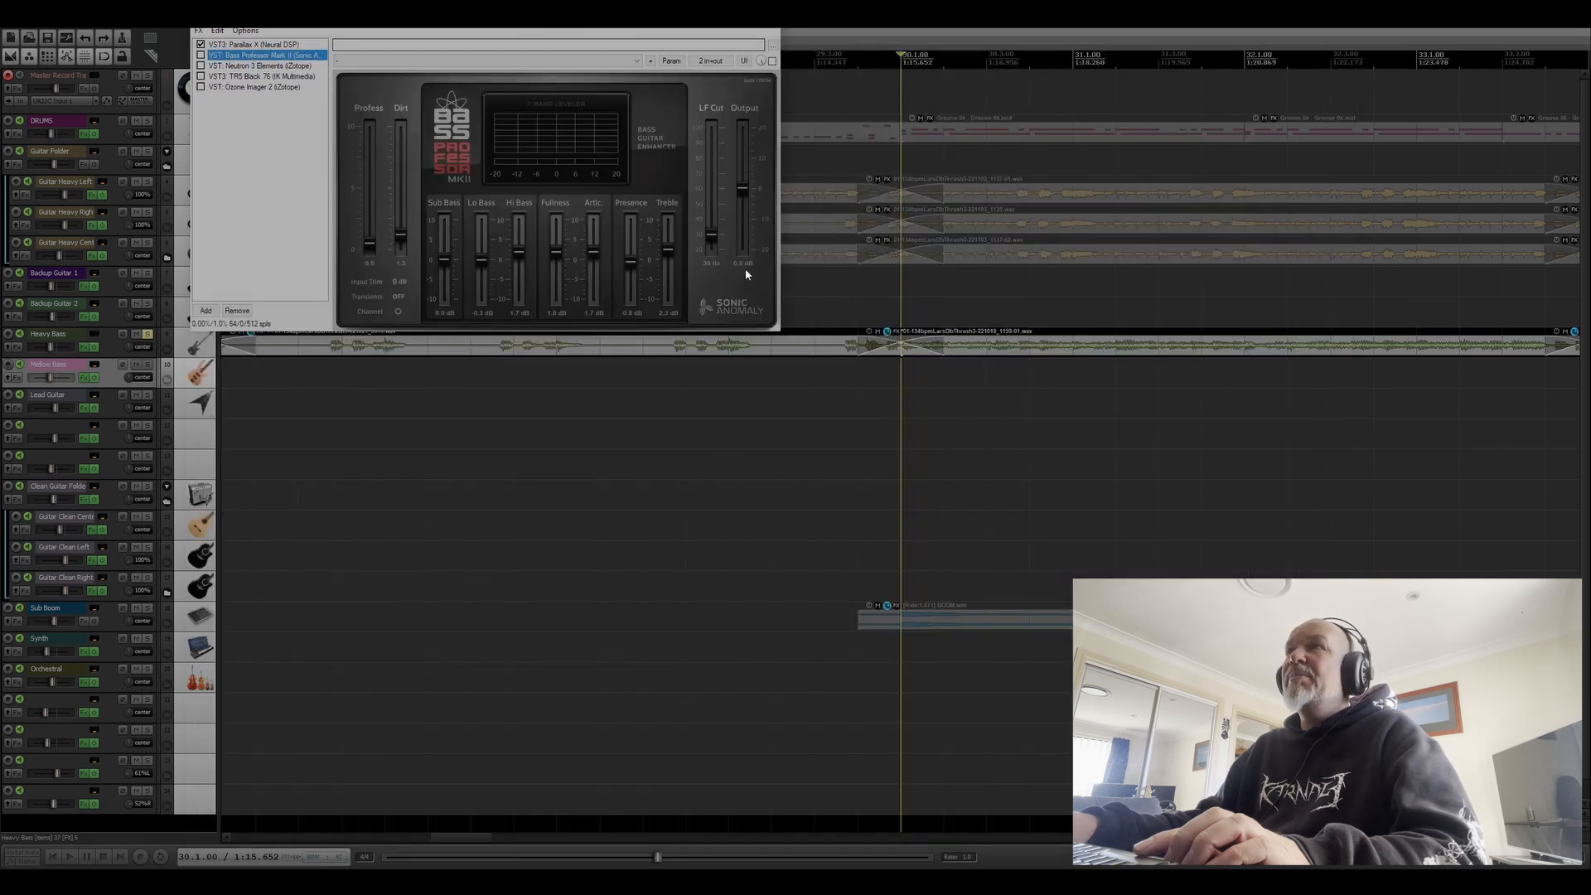
pyautogui.moveTo(582, 19); pyautogui.dragTo(825, 205)
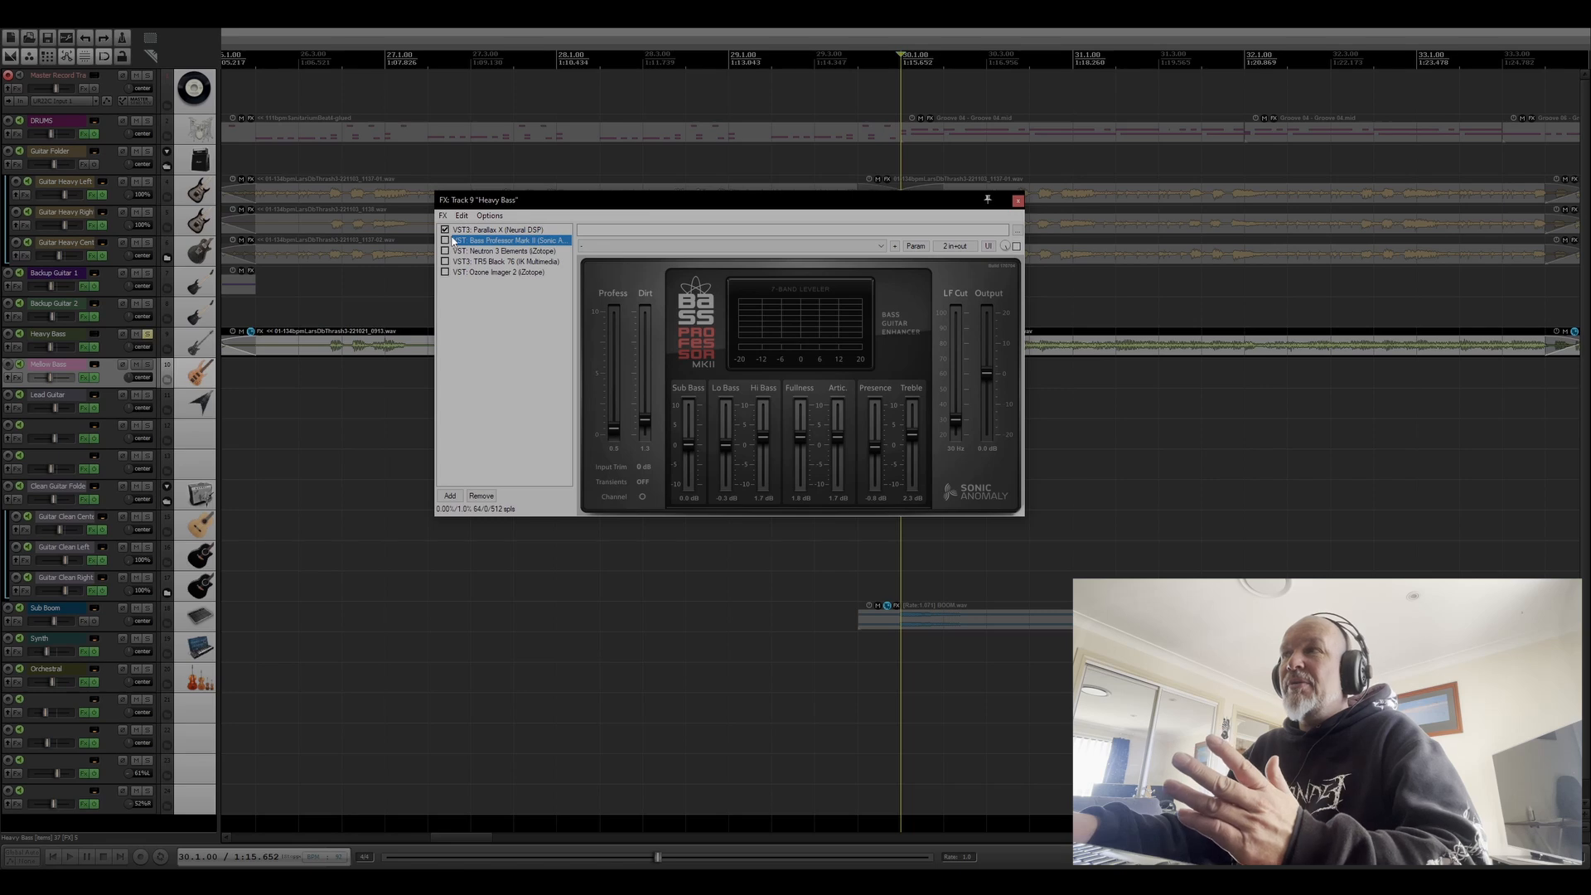
pyautogui.click(445, 241)
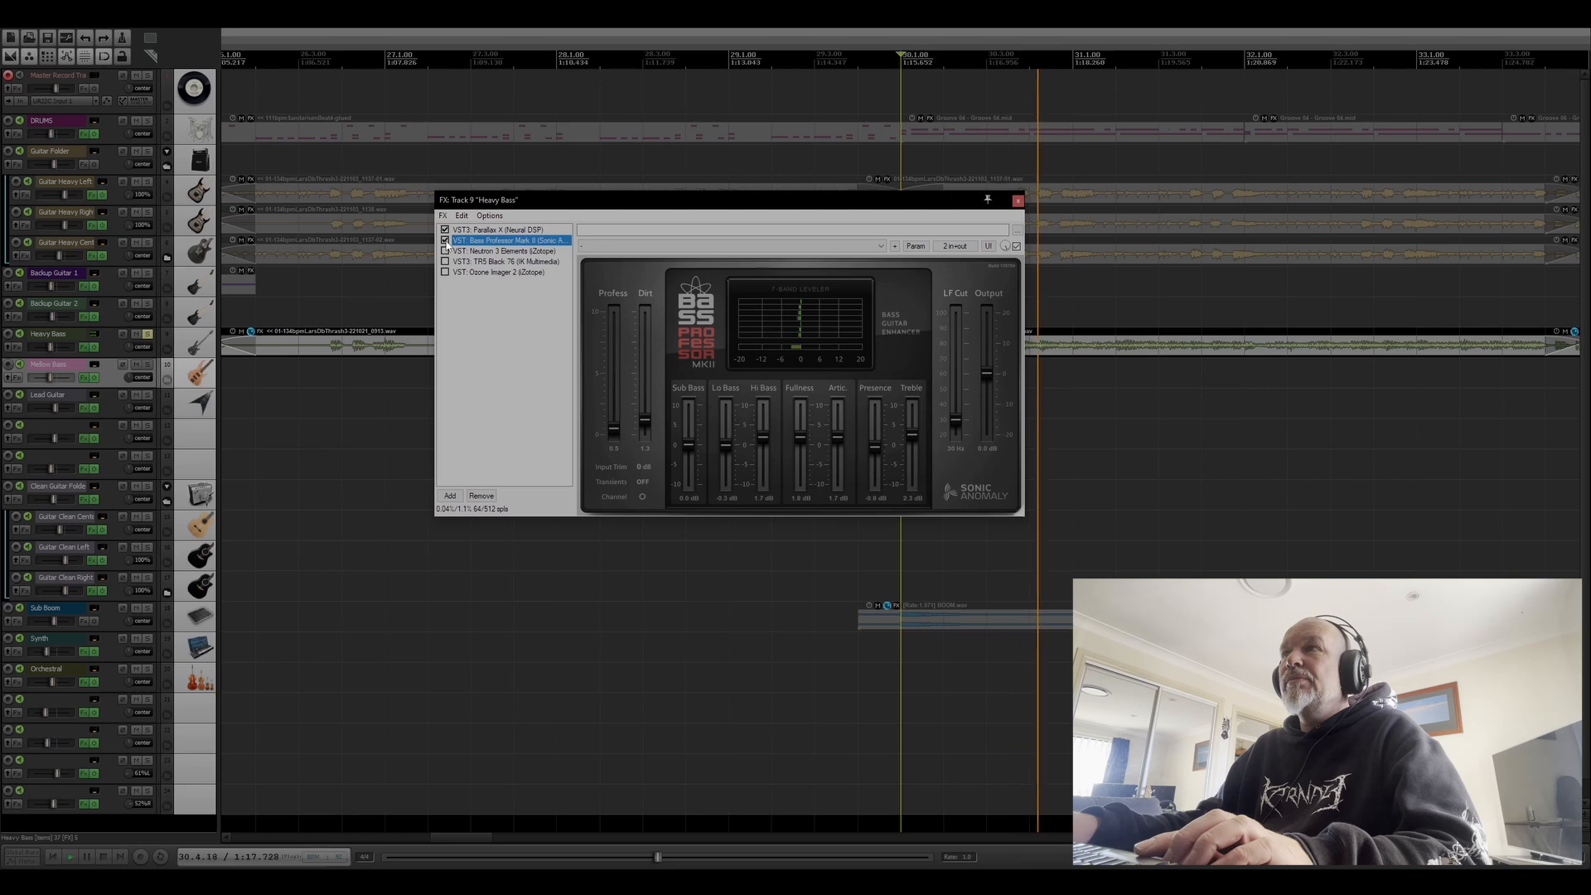
pyautogui.click(445, 240)
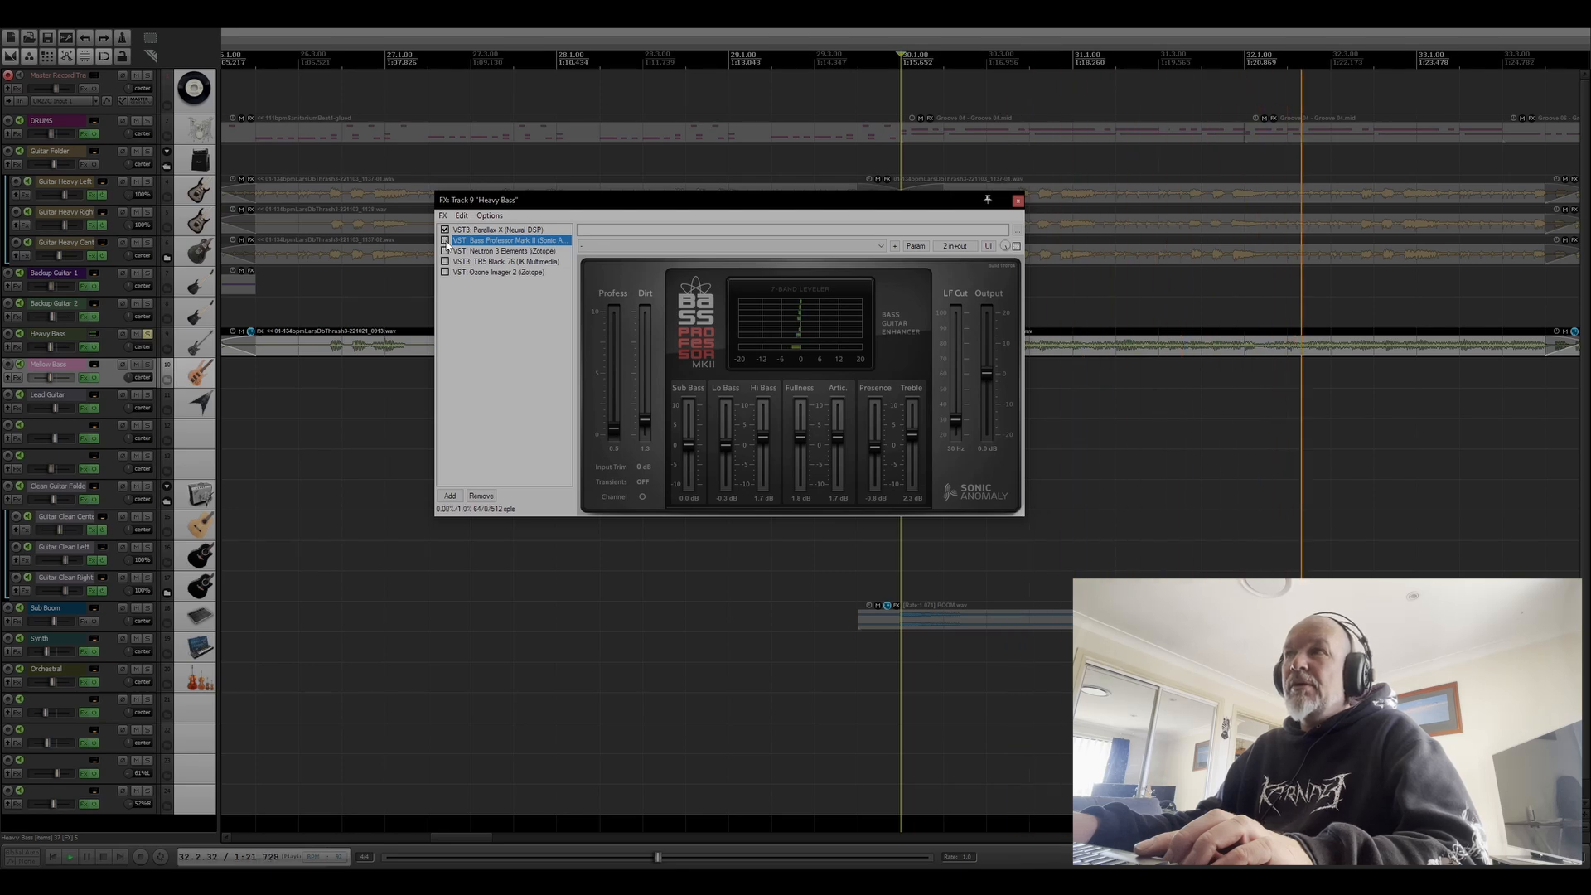
pyautogui.click(445, 240)
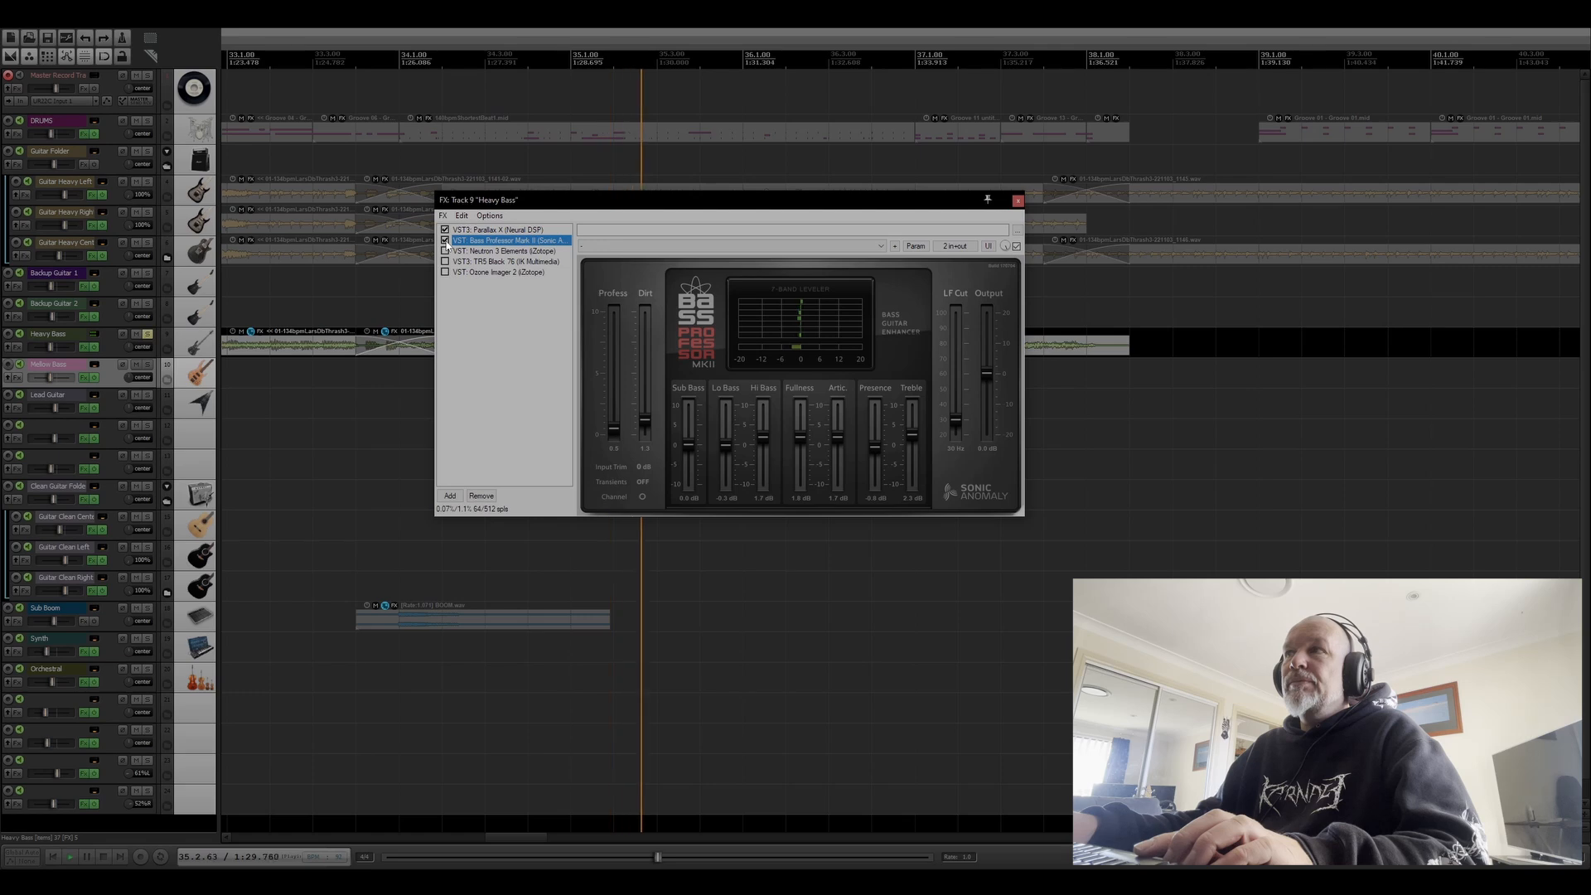
pyautogui.press('space')
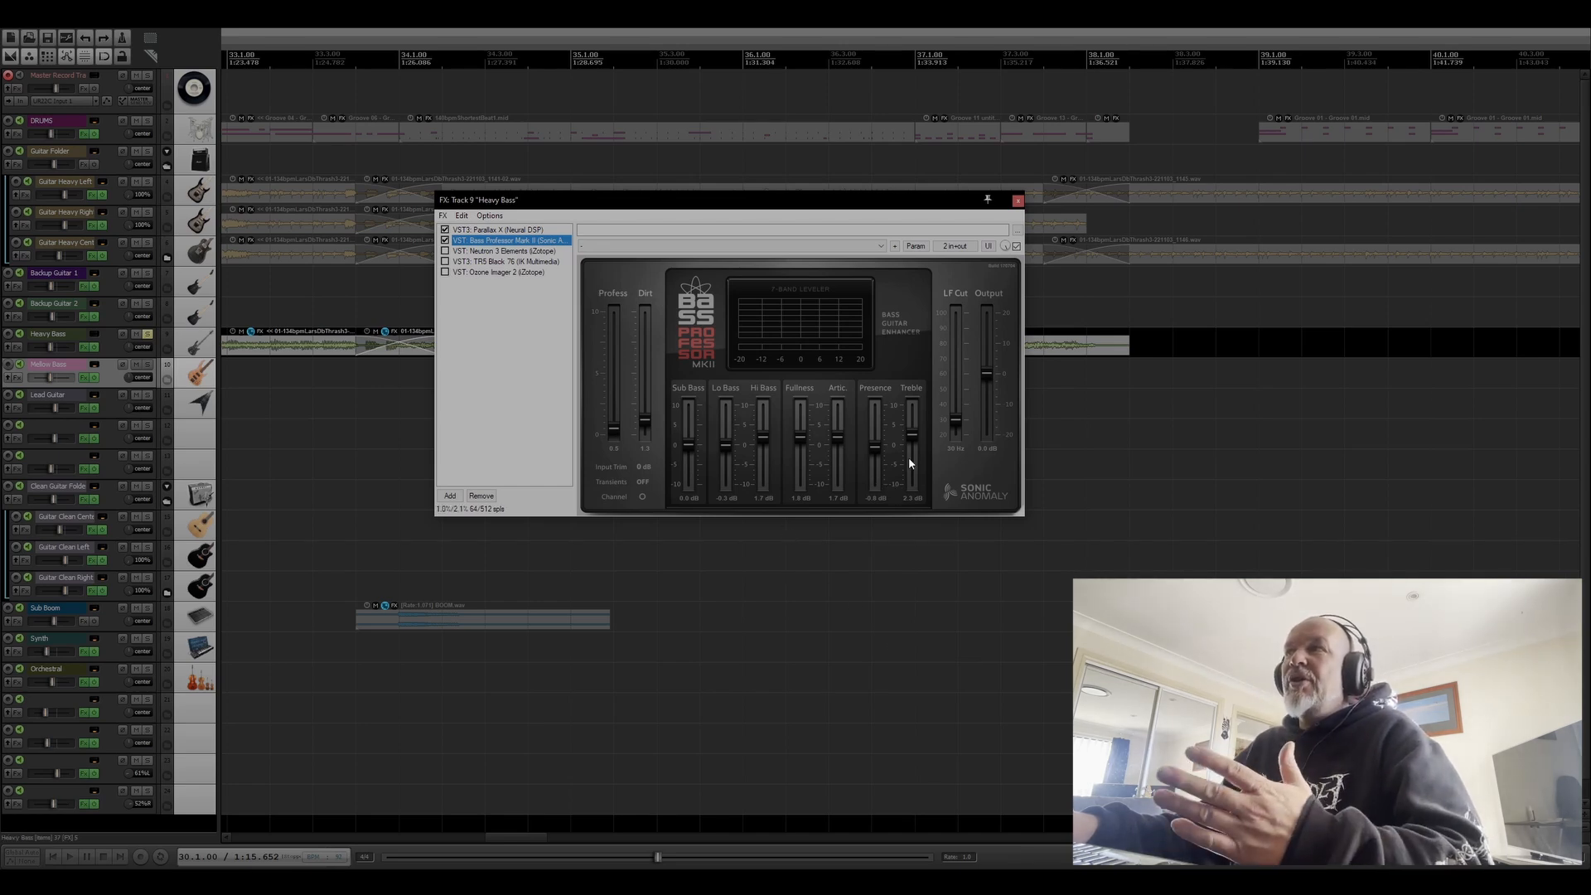
# Lower Fullness, raise Presence and slightly lower Treble in Bass Professor while auditioning the Heavy Bass.
pyautogui.press('space')
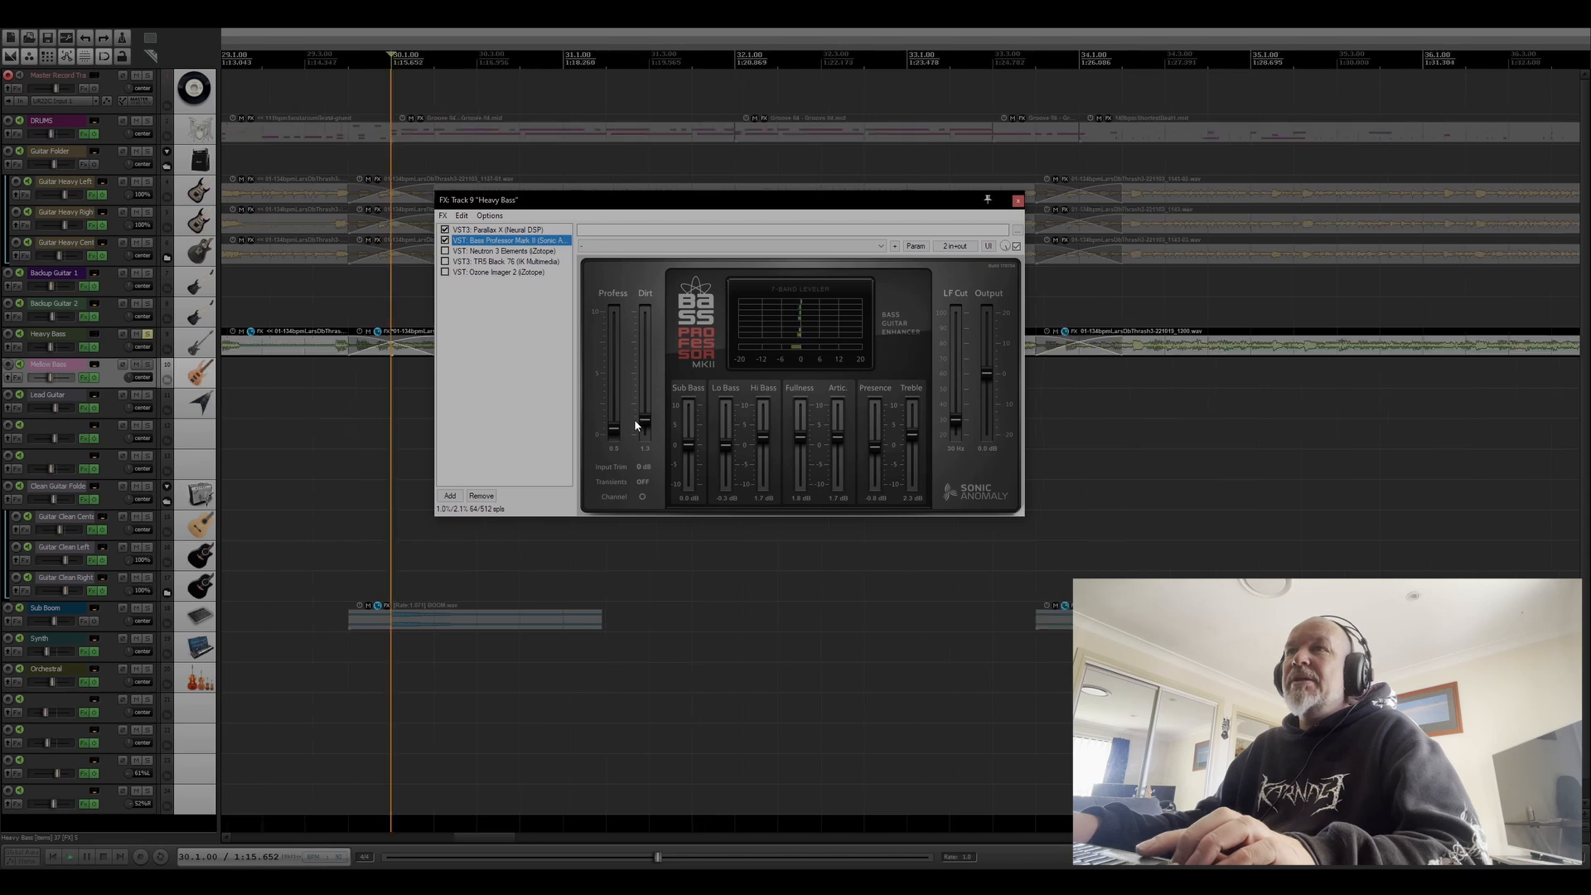
pyautogui.press('space')
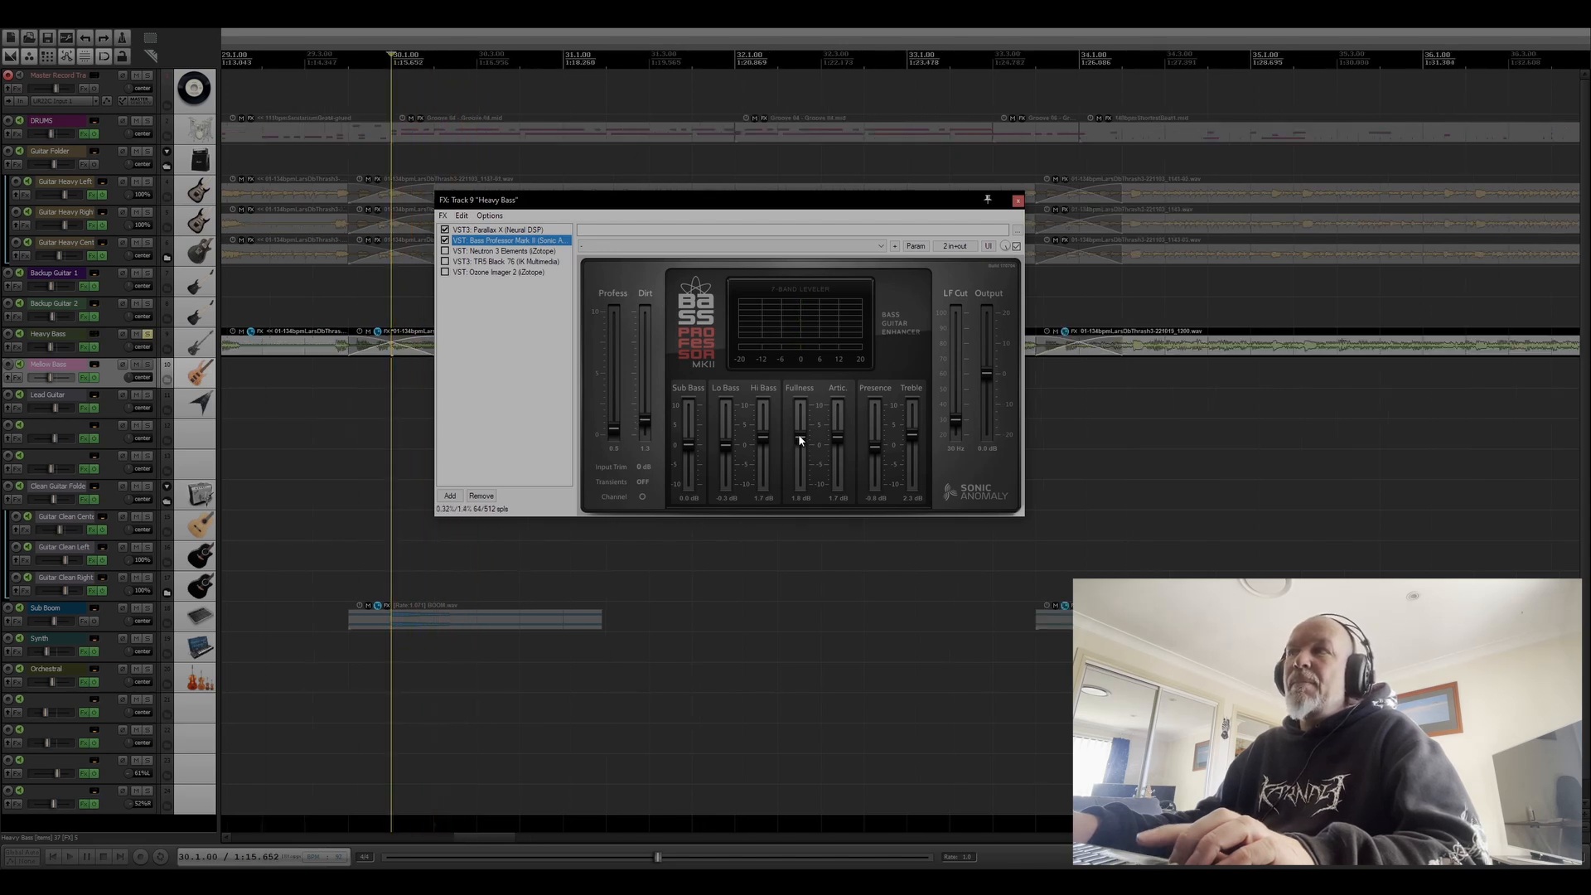
pyautogui.moveTo(799, 434); pyautogui.dragTo(918, 440)
pyautogui.press('space')
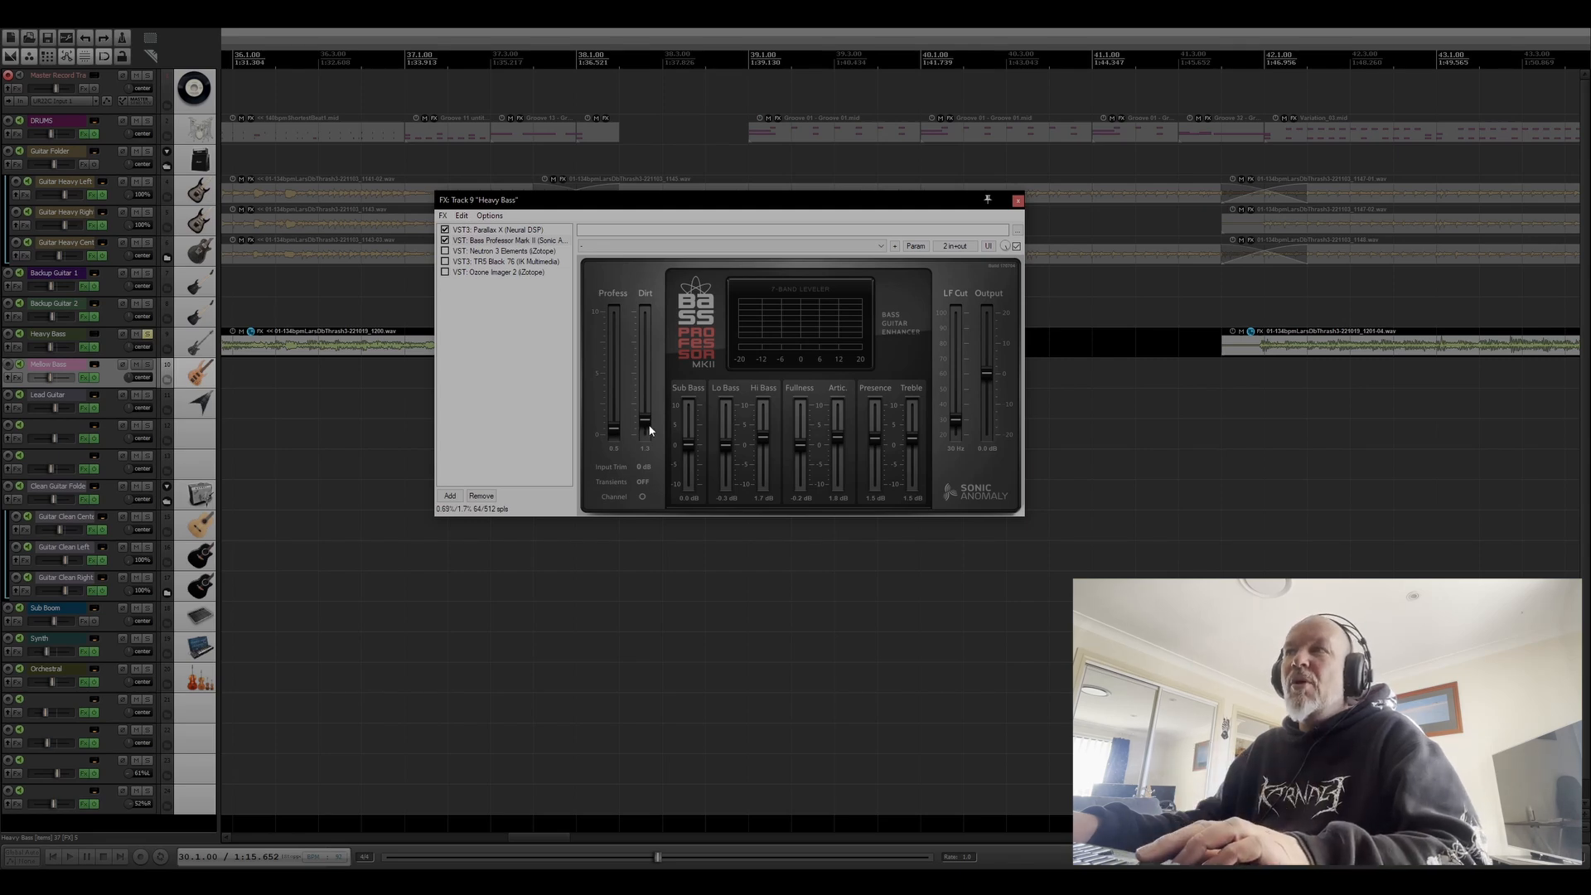
# Raise the Dirt level slightly in Bass Professor while auditioning the Heavy Bass from bar 30.
pyautogui.press('space')
pyautogui.moveTo(651, 430)
pyautogui.mouseDown()
pyautogui.moveTo(649, 310)
pyautogui.moveTo(651, 420)
pyautogui.mouseUp()
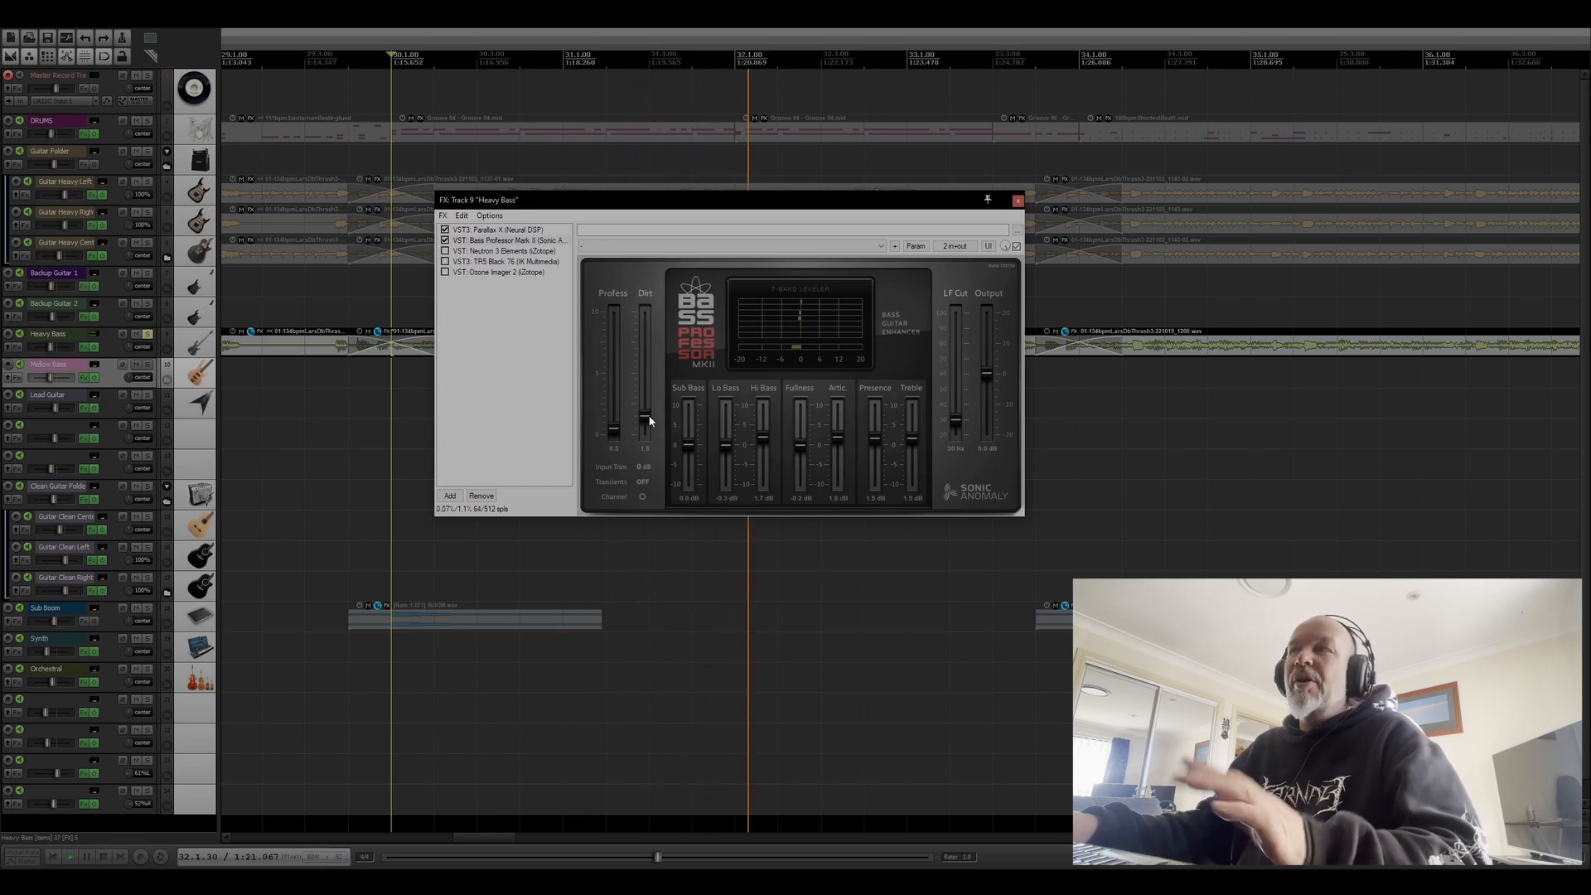
pyautogui.press('space')
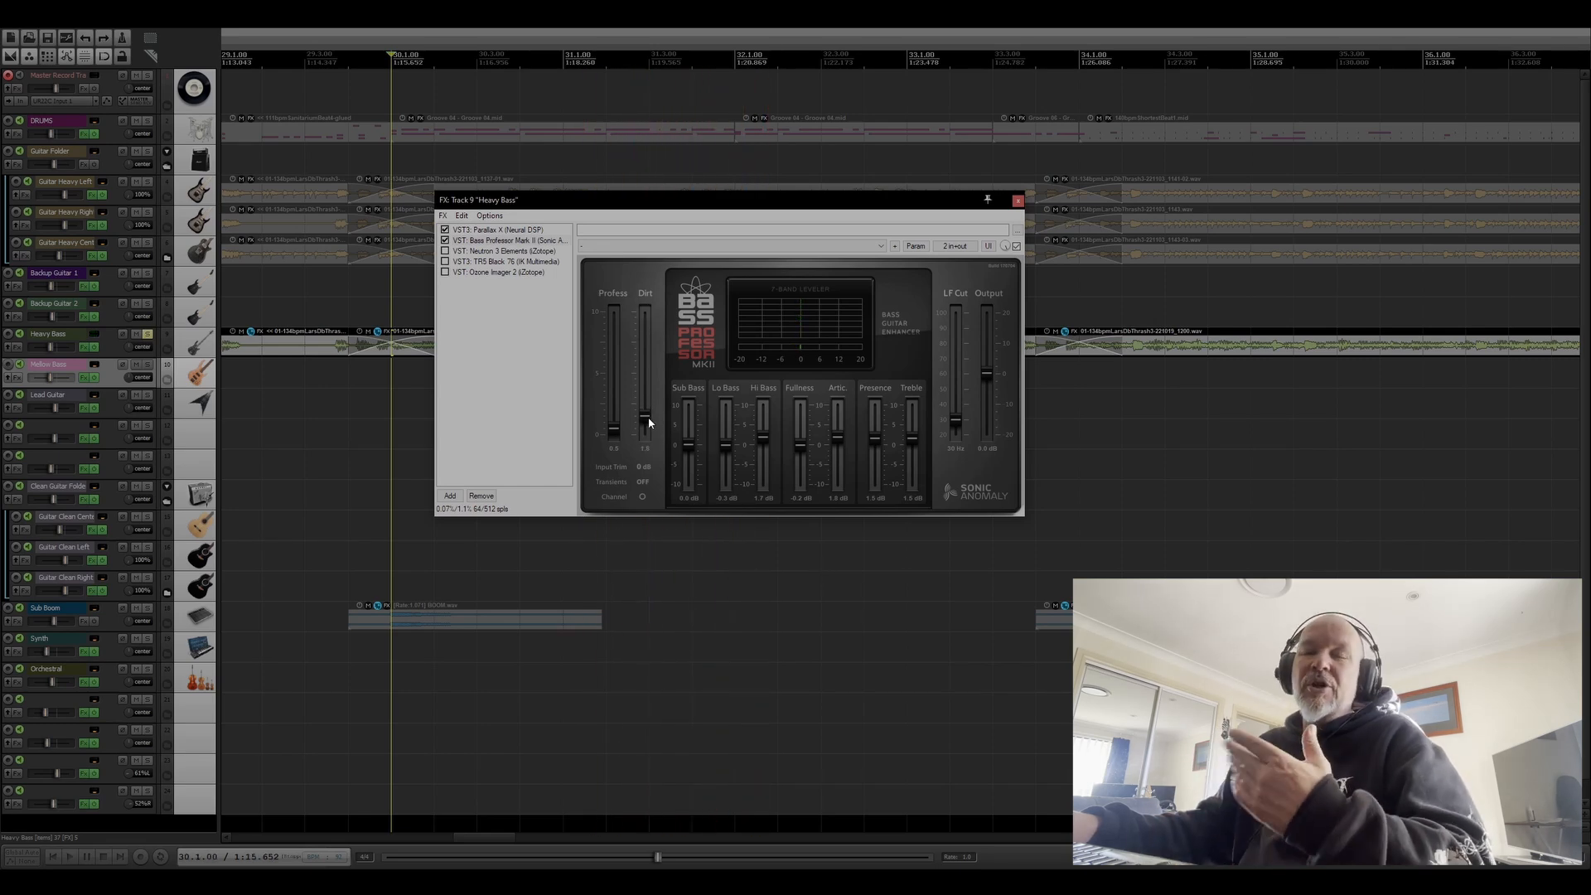
pyautogui.moveTo(650, 422); pyautogui.dragTo(642, 422)
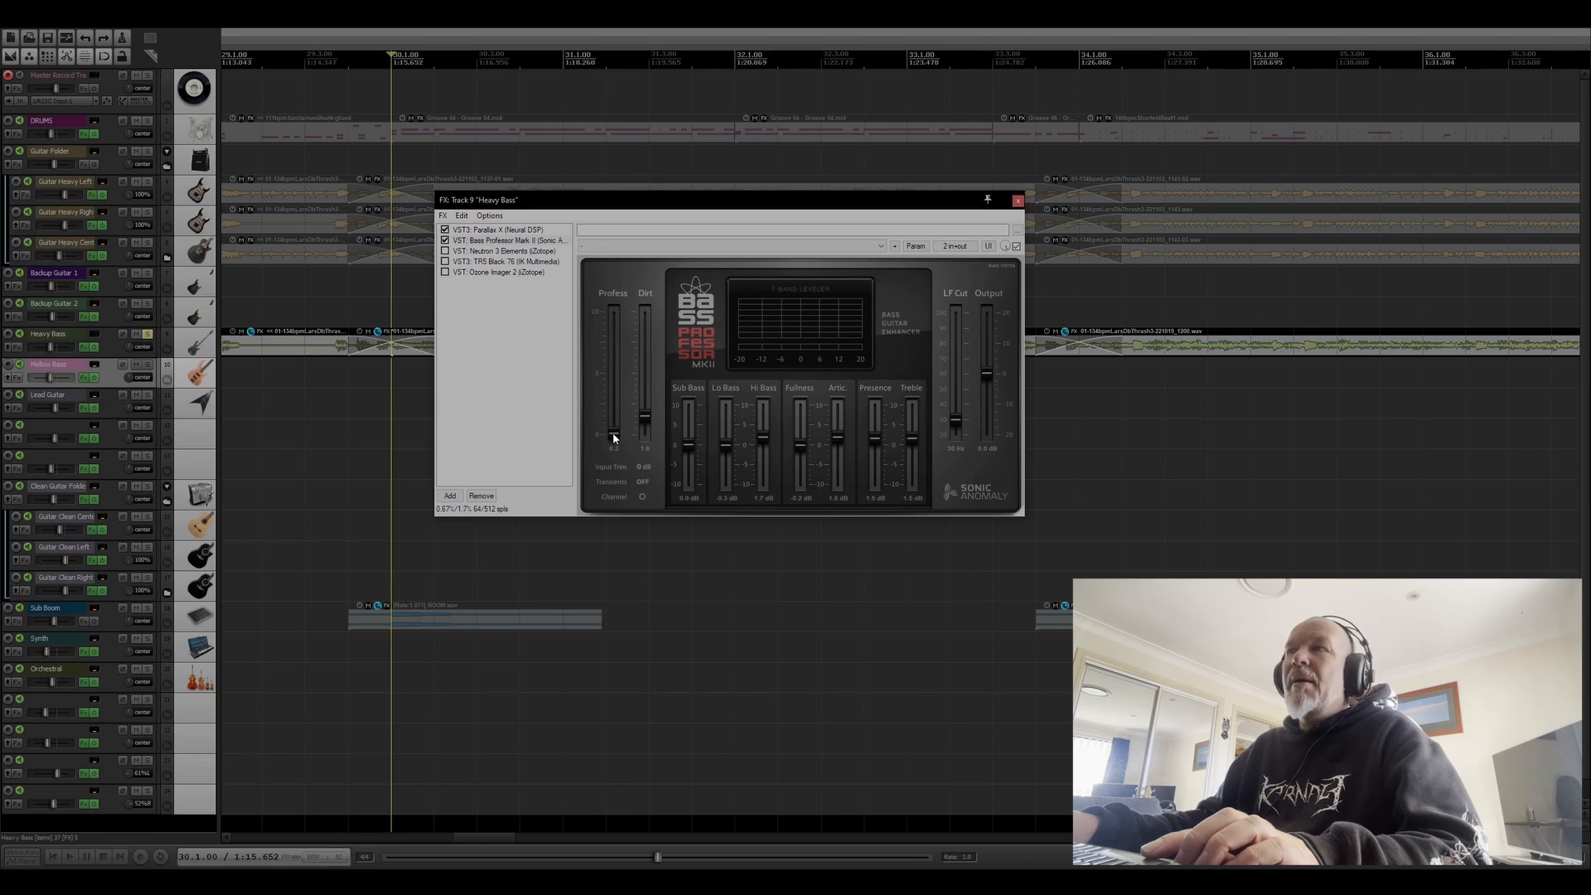
# Raise the Profess amount slightly and fine-tune the Artic. band in Bass Professor.
pyautogui.moveTo(614, 432); pyautogui.dragTo(616, 432)
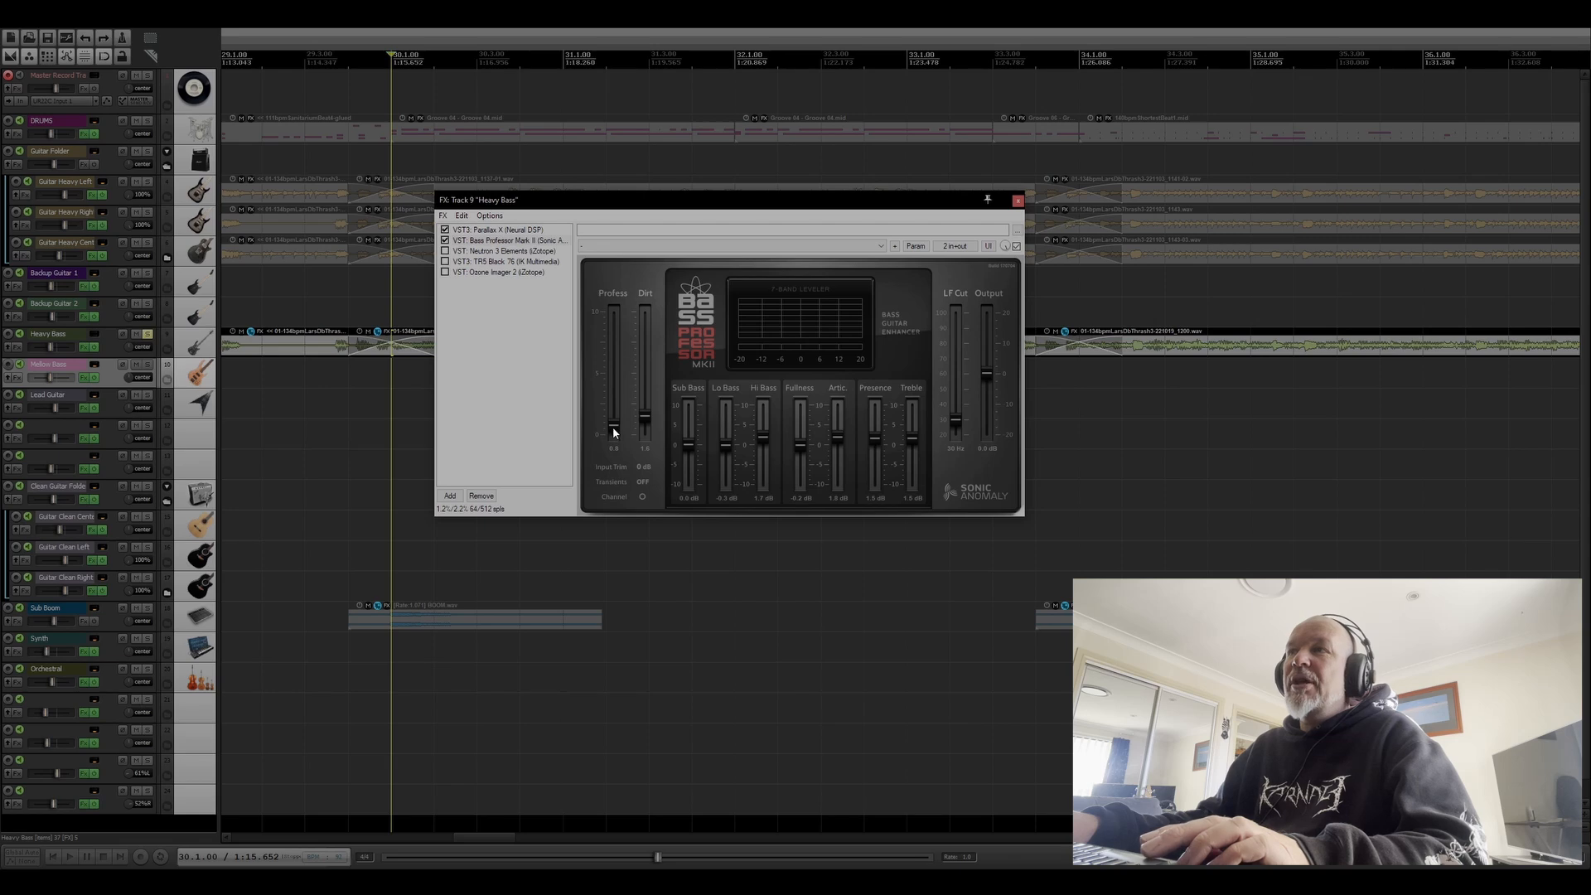
pyautogui.moveTo(615, 432)
pyautogui.mouseDown()
pyautogui.moveTo(622, 314)
pyautogui.moveTo(620, 428)
pyautogui.mouseUp()
pyautogui.press('space')
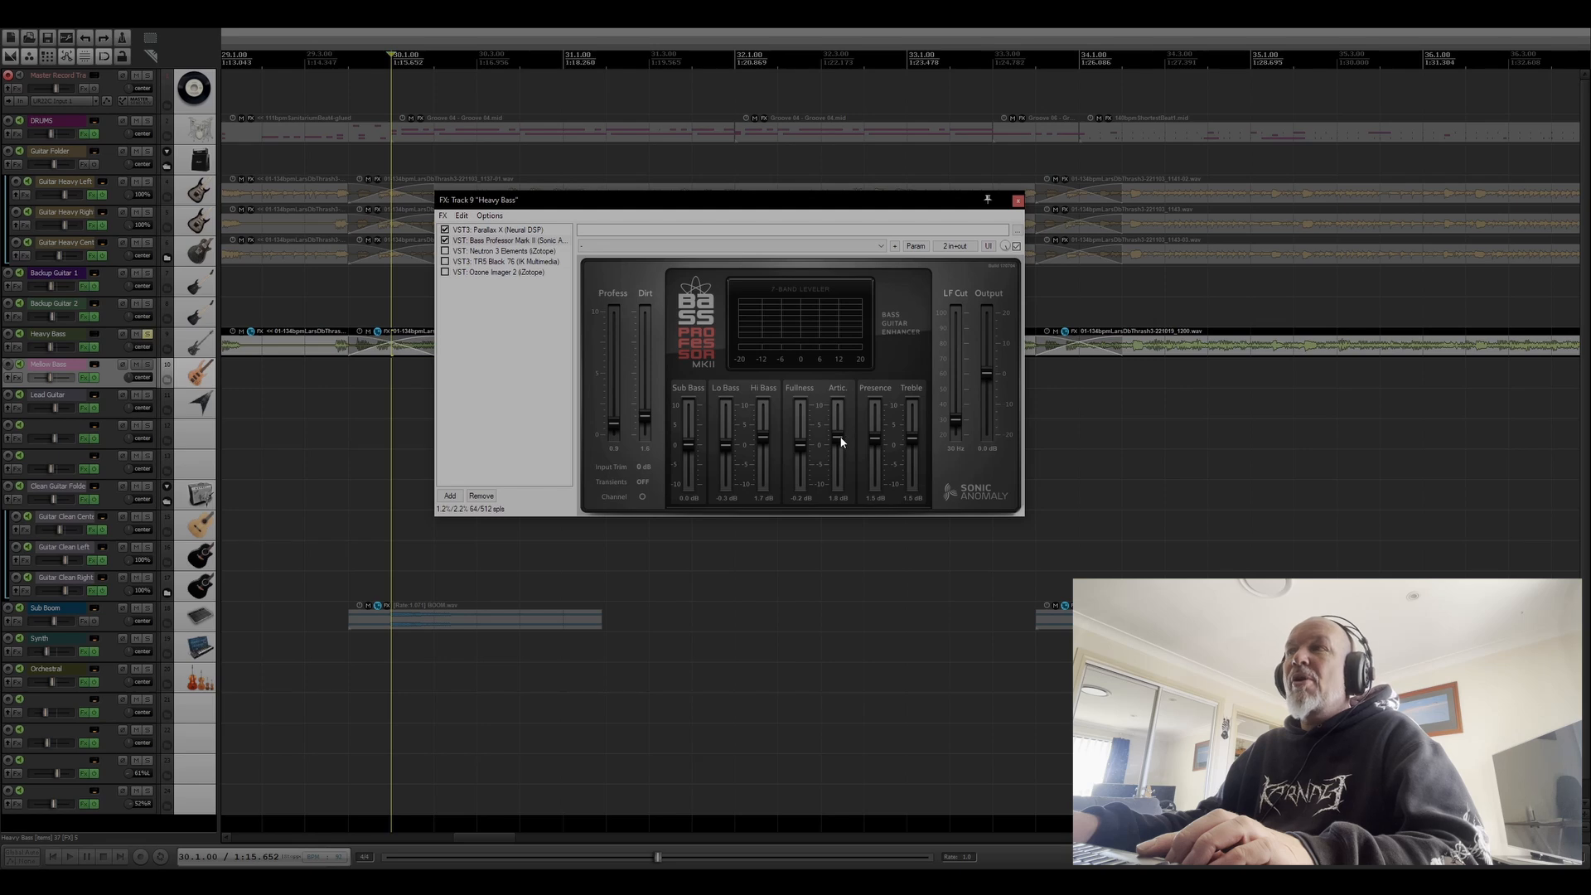
pyautogui.moveTo(841, 440); pyautogui.dragTo(838, 439)
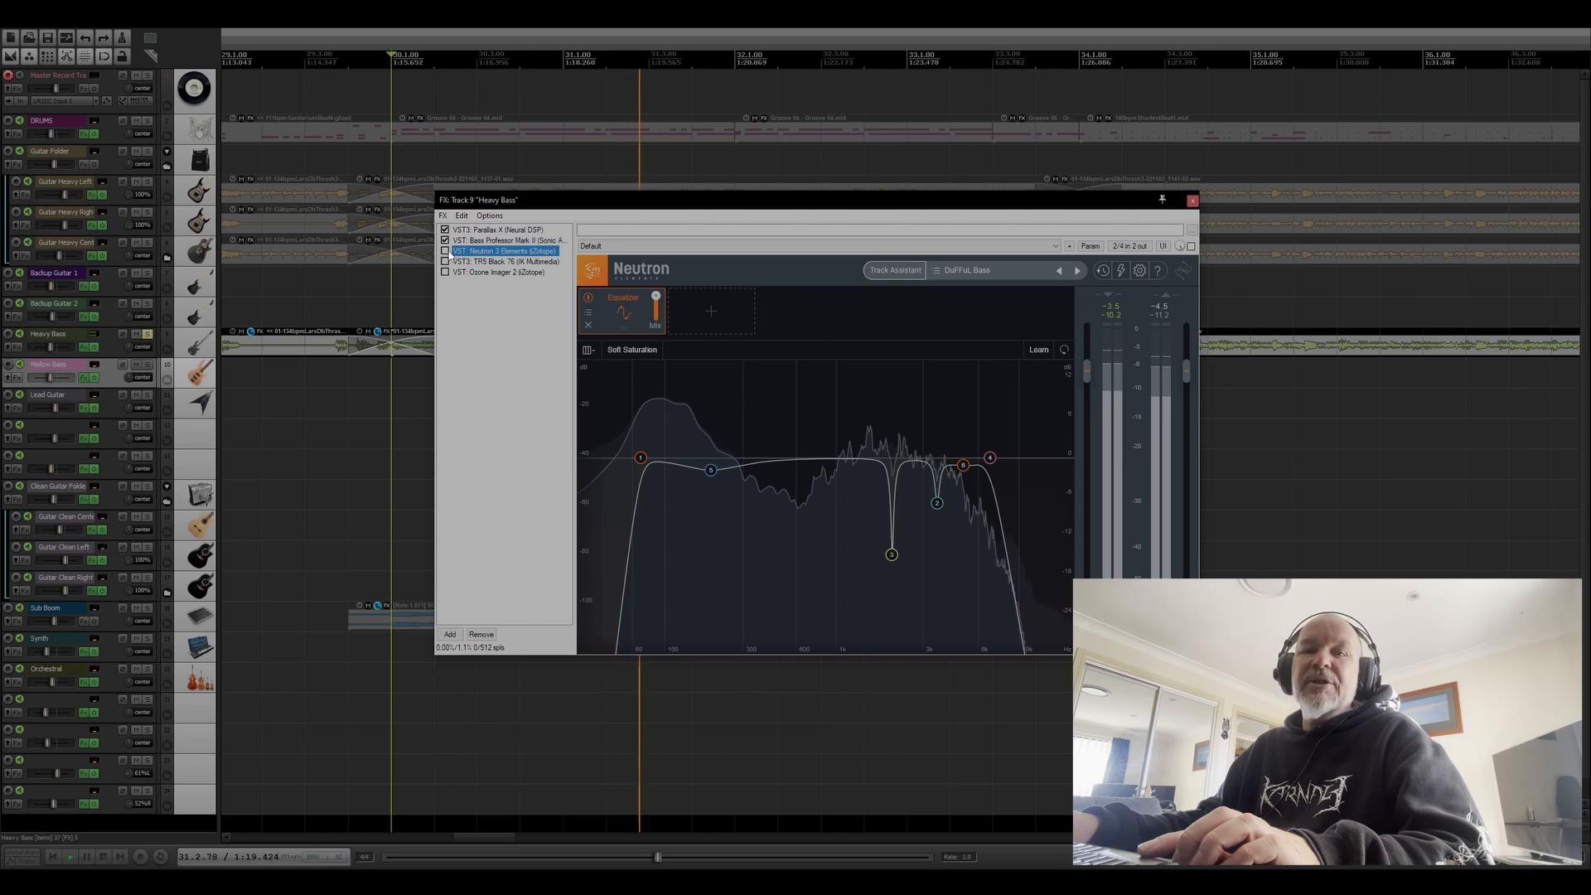
# Enable Neutron 3 Elements during playback, compare the bass with its EQ off and on, leave it enabled, and stop playback.
pyautogui.click(446, 250)
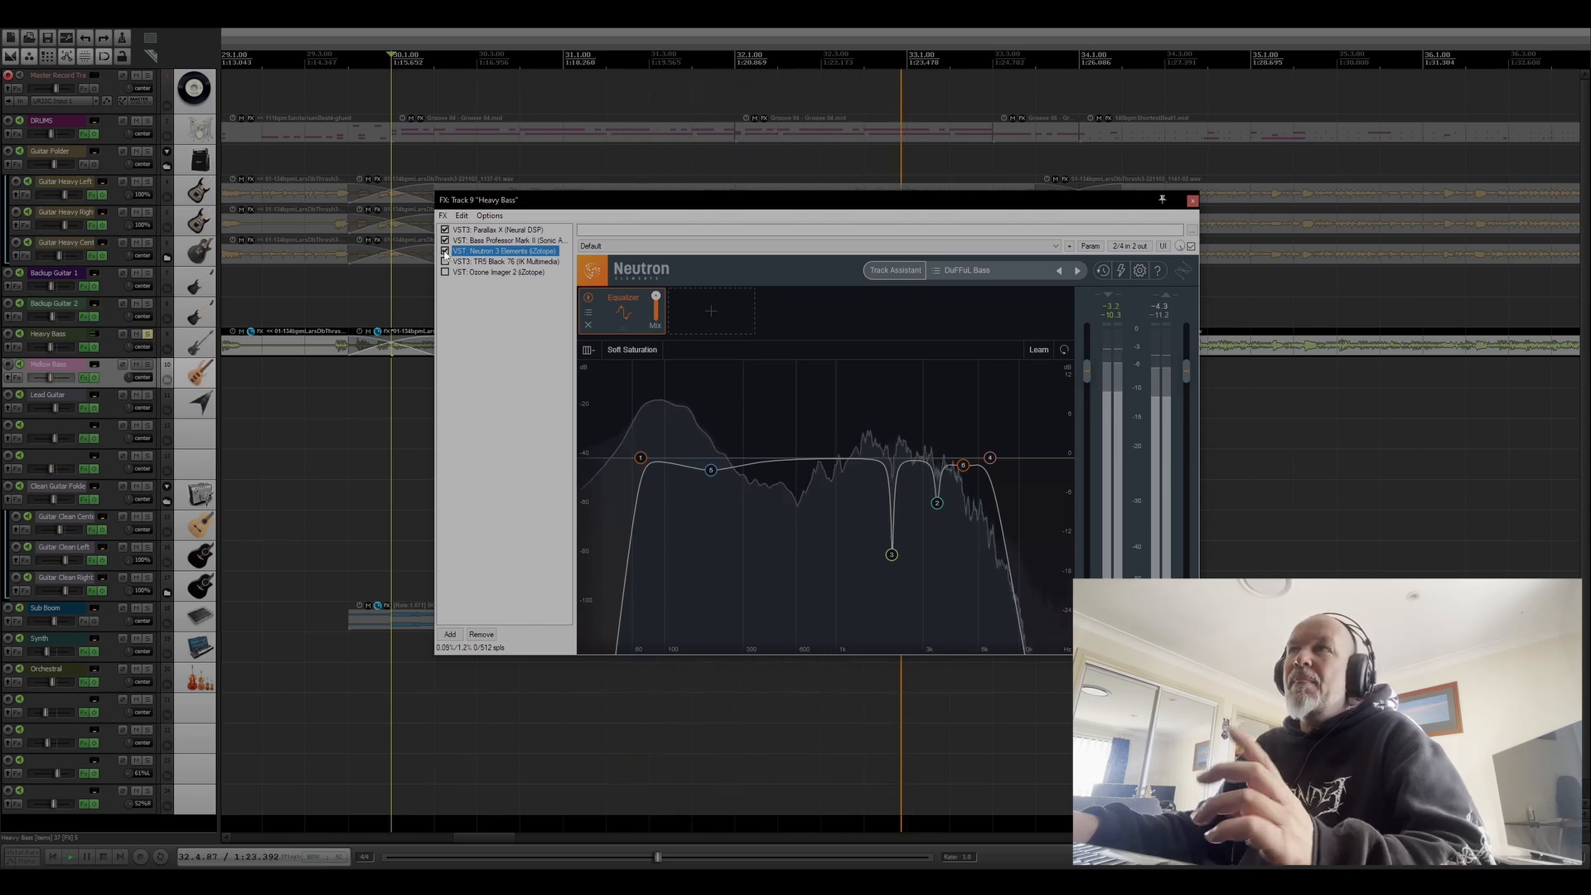
pyautogui.click(445, 251)
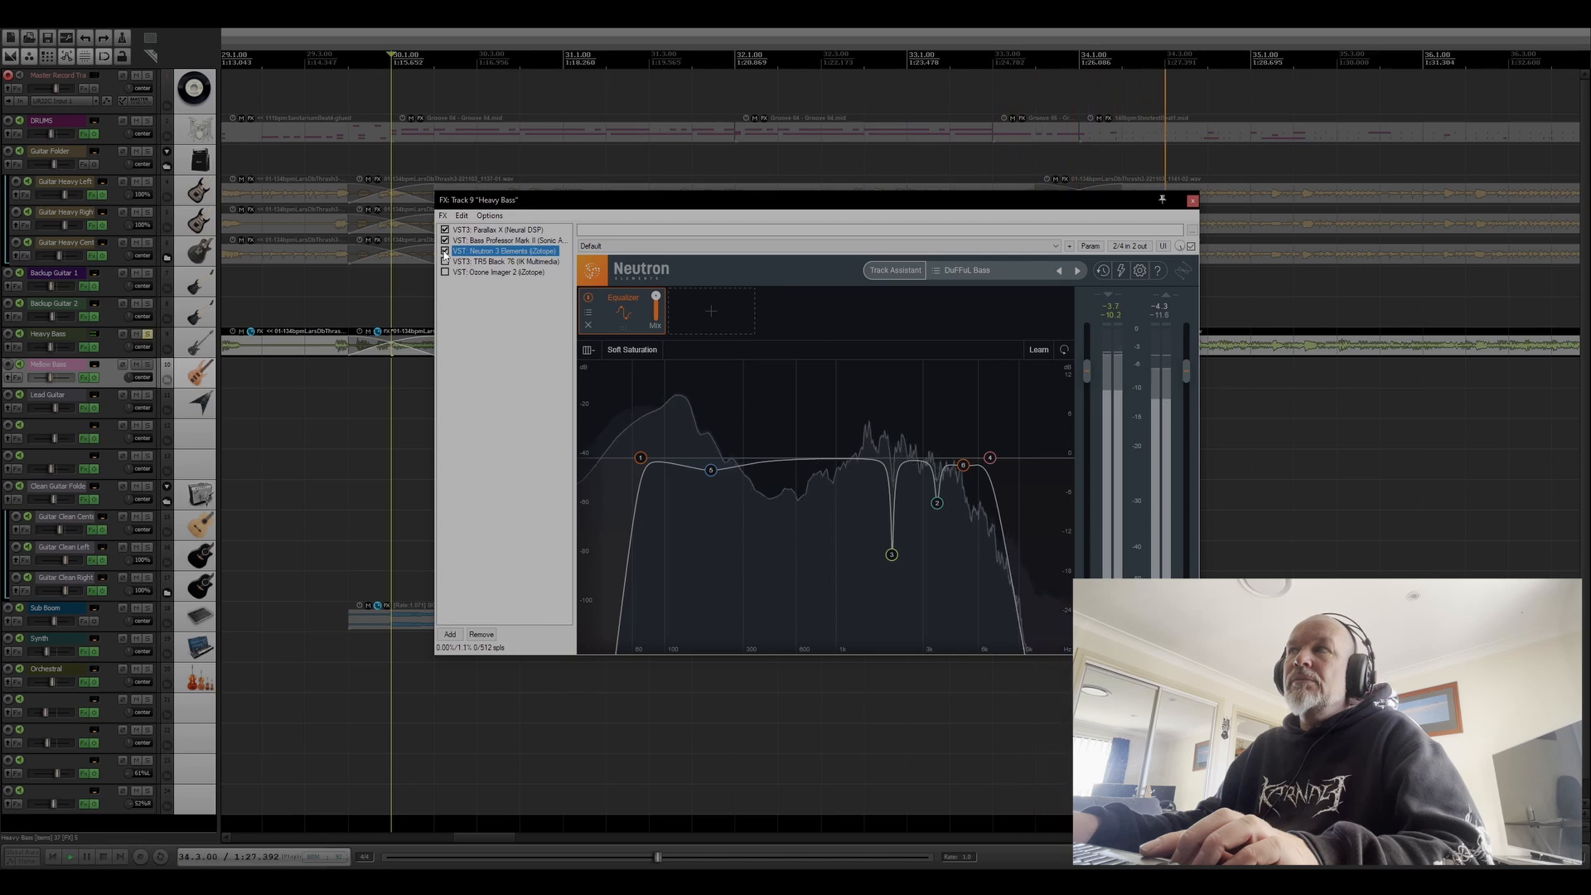
pyautogui.click(445, 252)
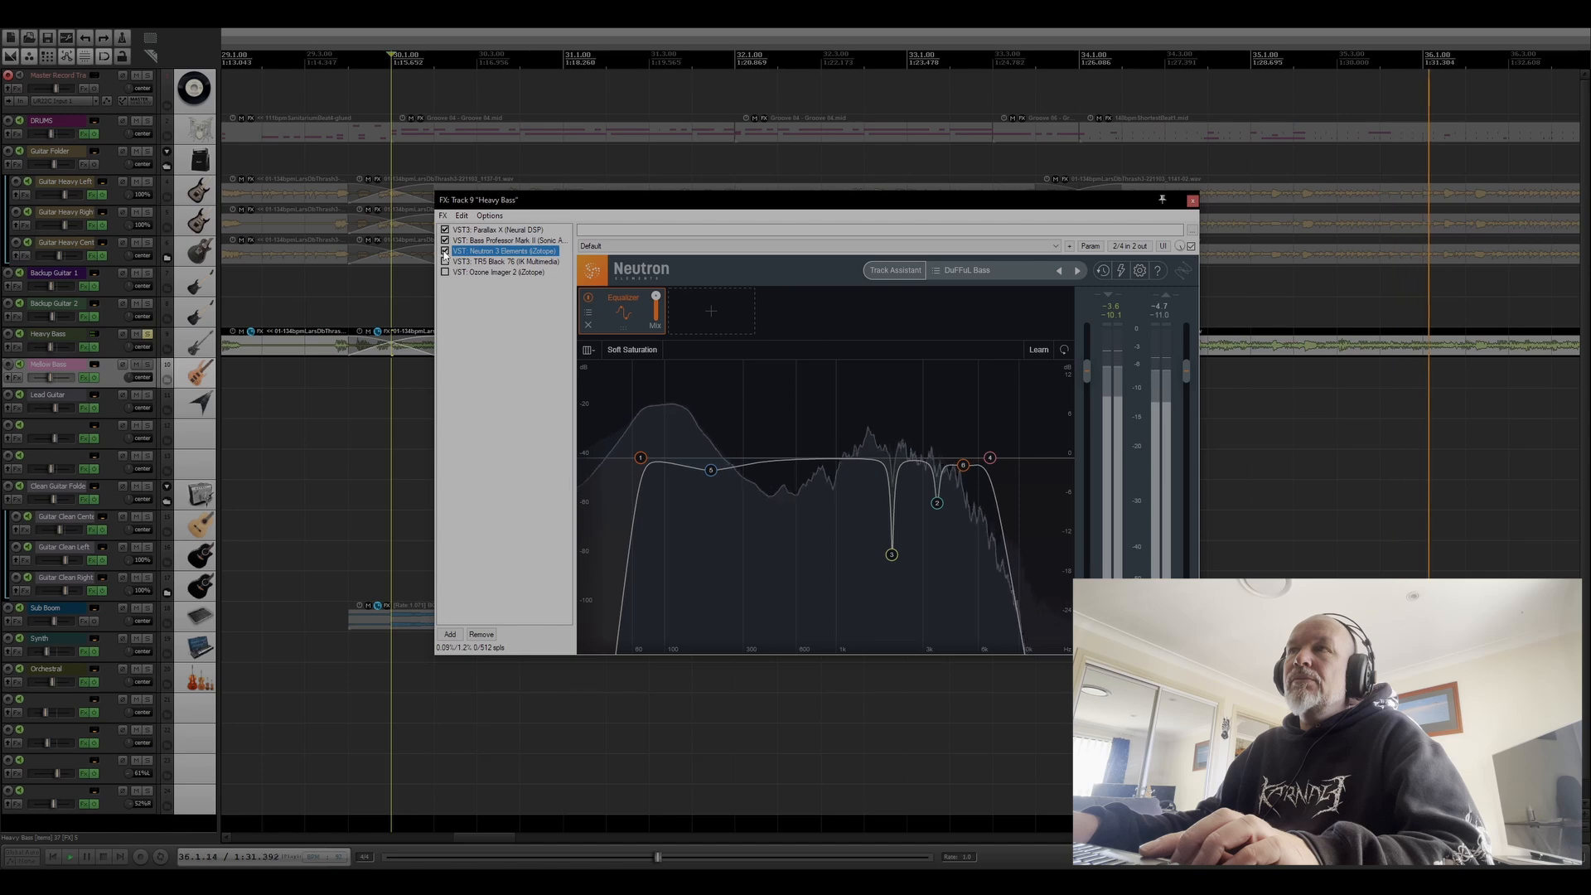
pyautogui.press('space')
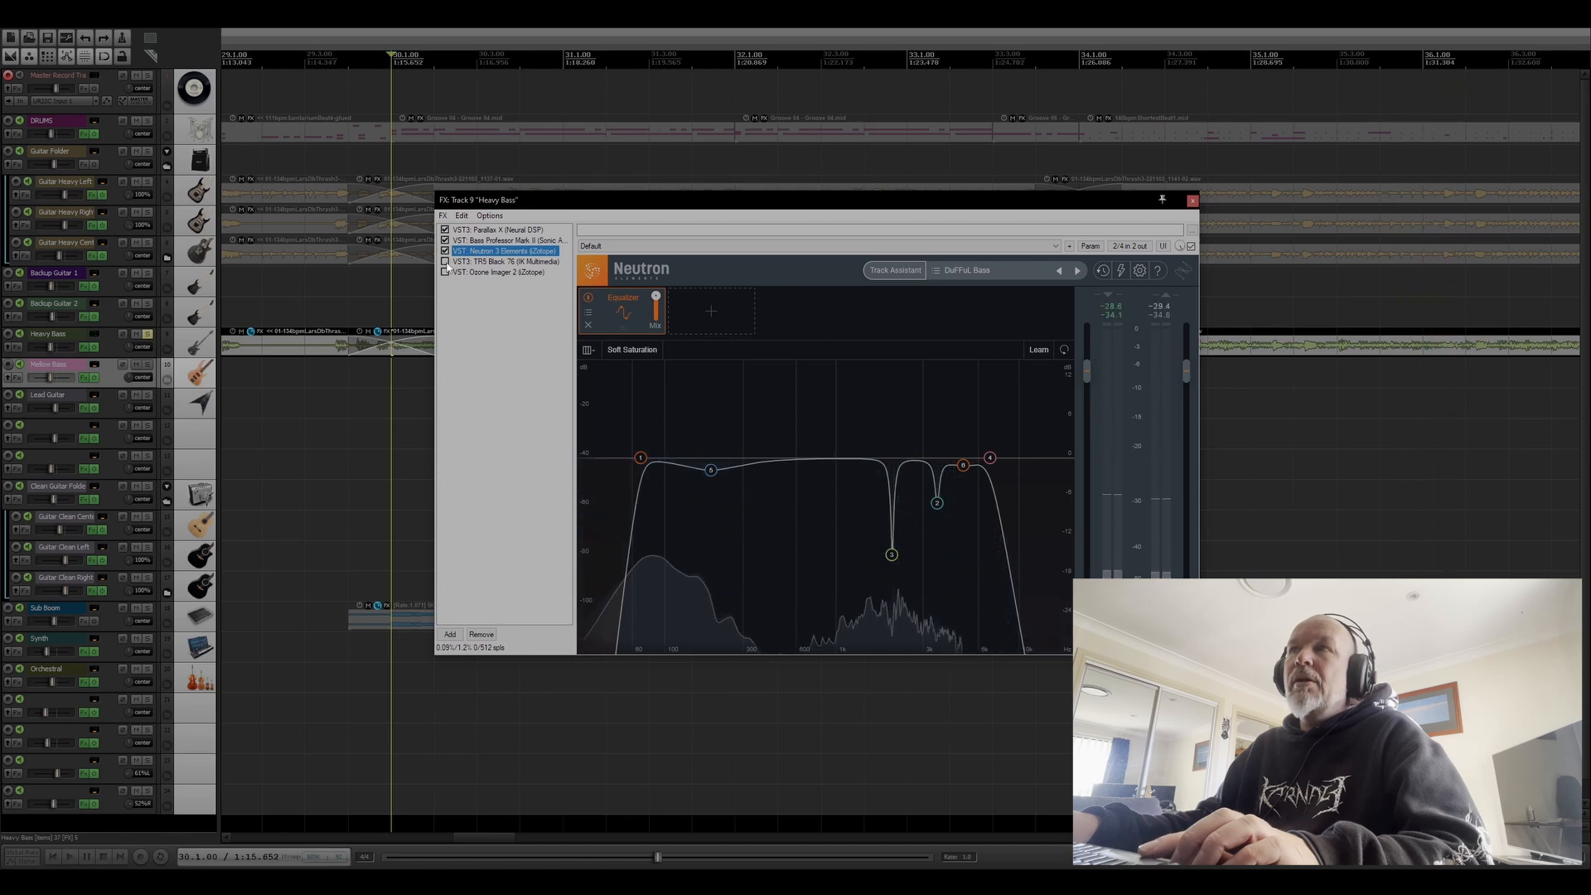
# Open the TR5 Black 76 limiter on the Heavy Bass and enable it while playing from bar 30.
pyautogui.click(498, 261)
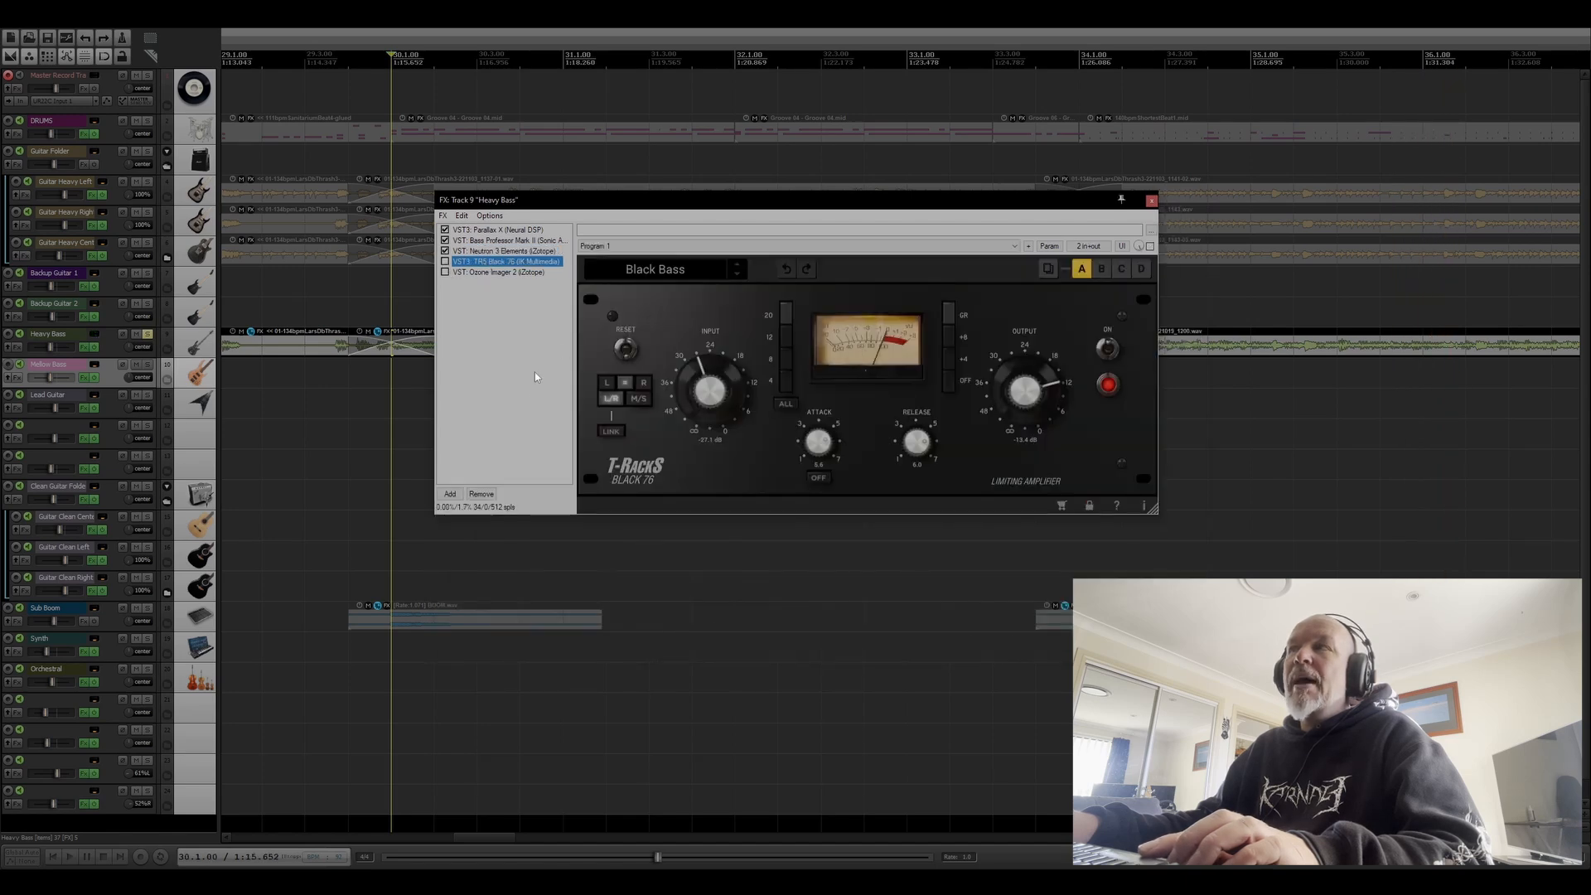
pyautogui.press('space')
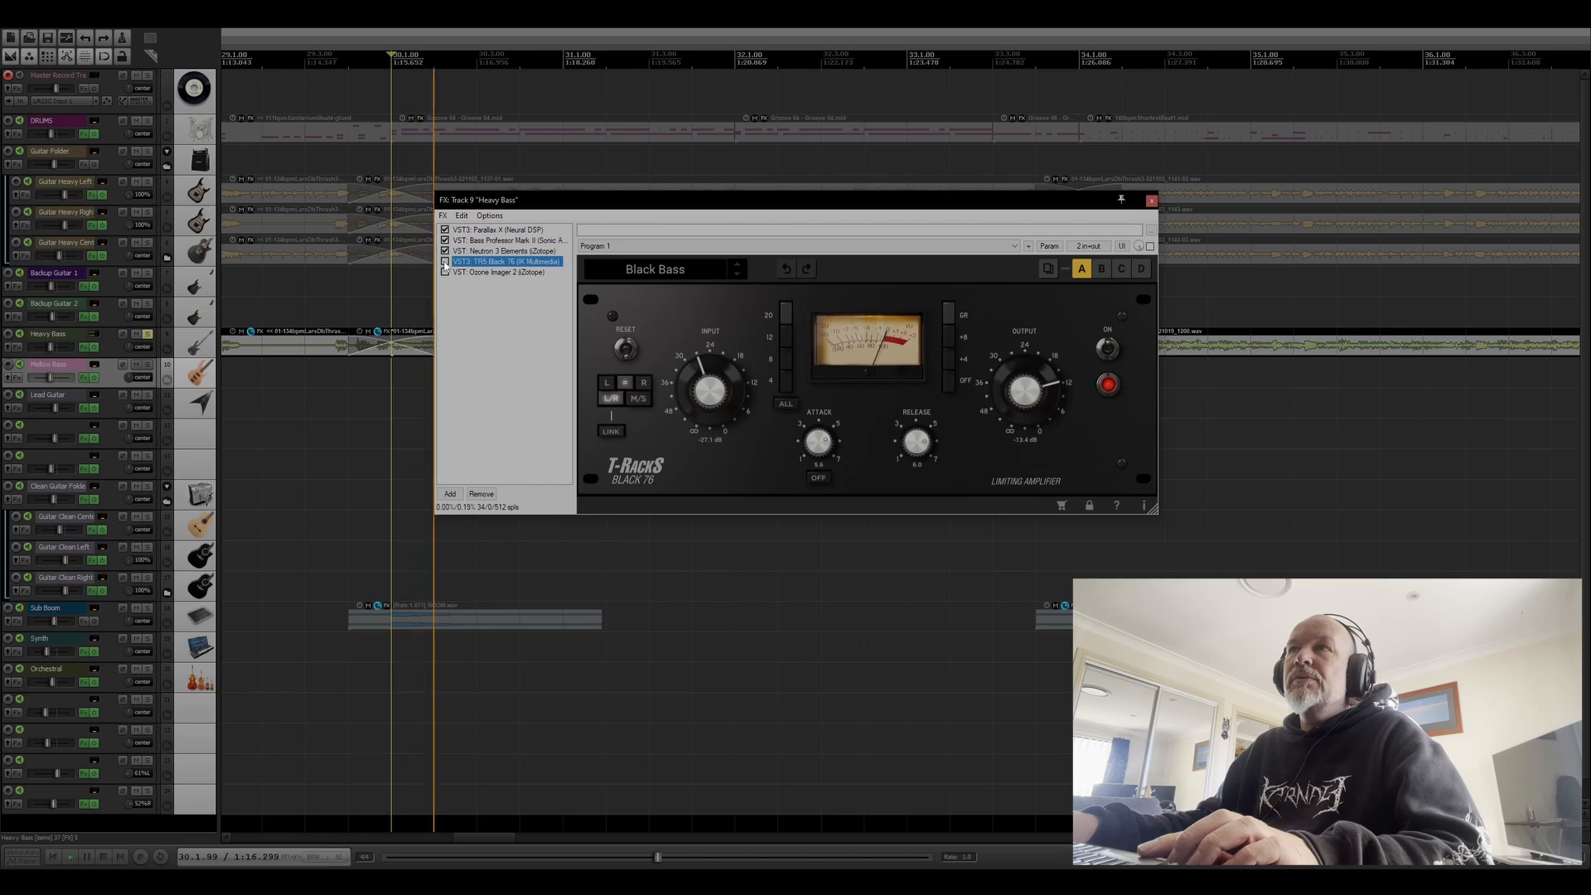
pyautogui.click(445, 262)
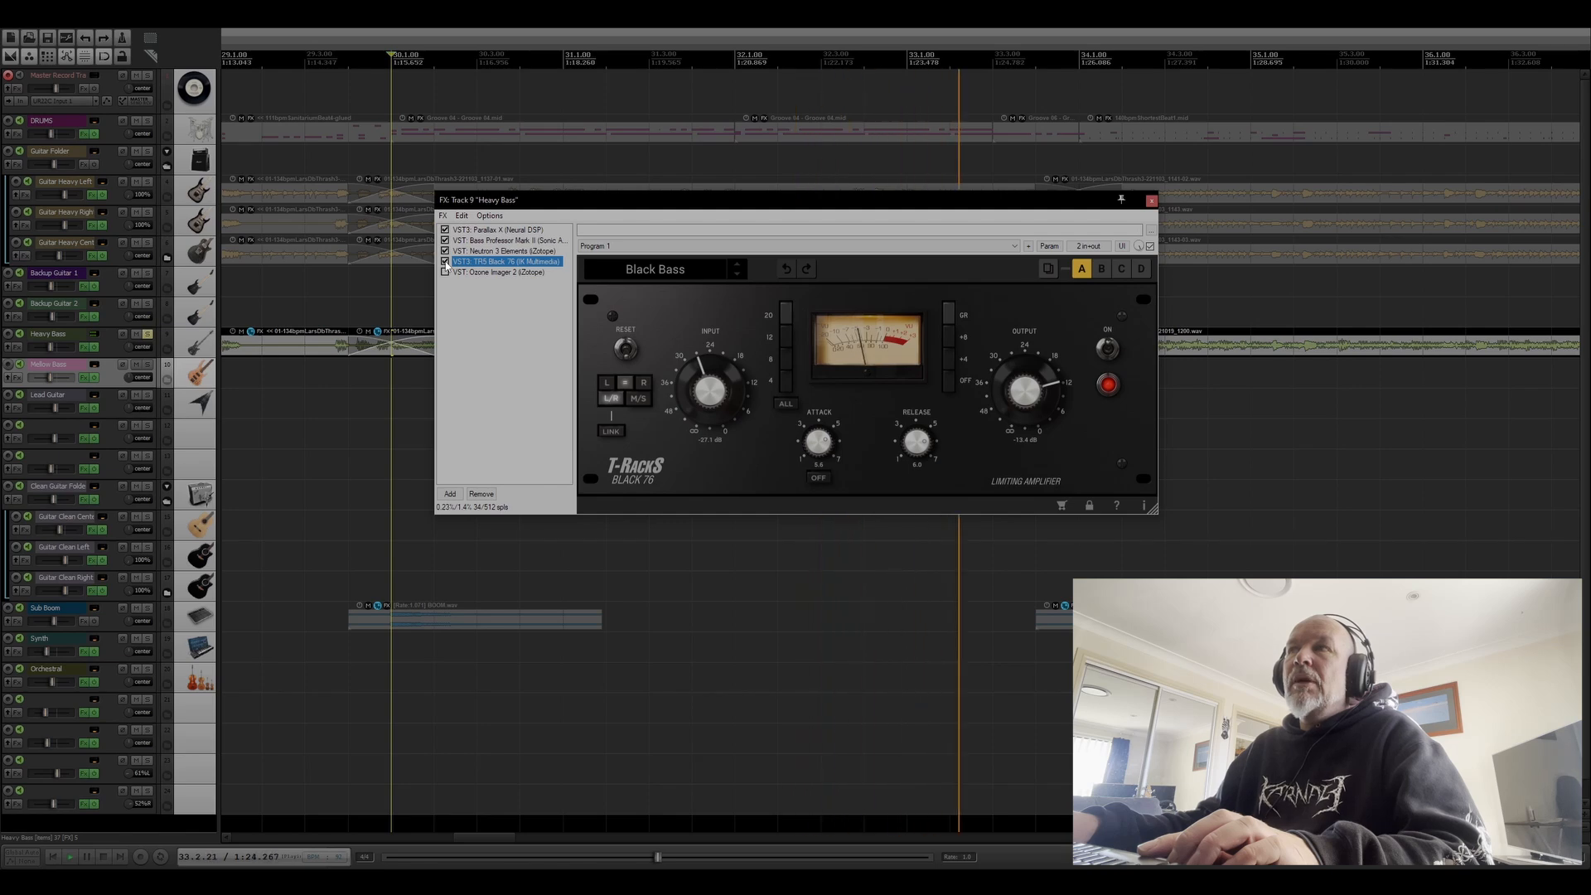
pyautogui.press('space')
# Open Ozone Imager 2, compare the Heavy Bass with it on and off during playback, and leave it enabled.
pyautogui.click(500, 272)
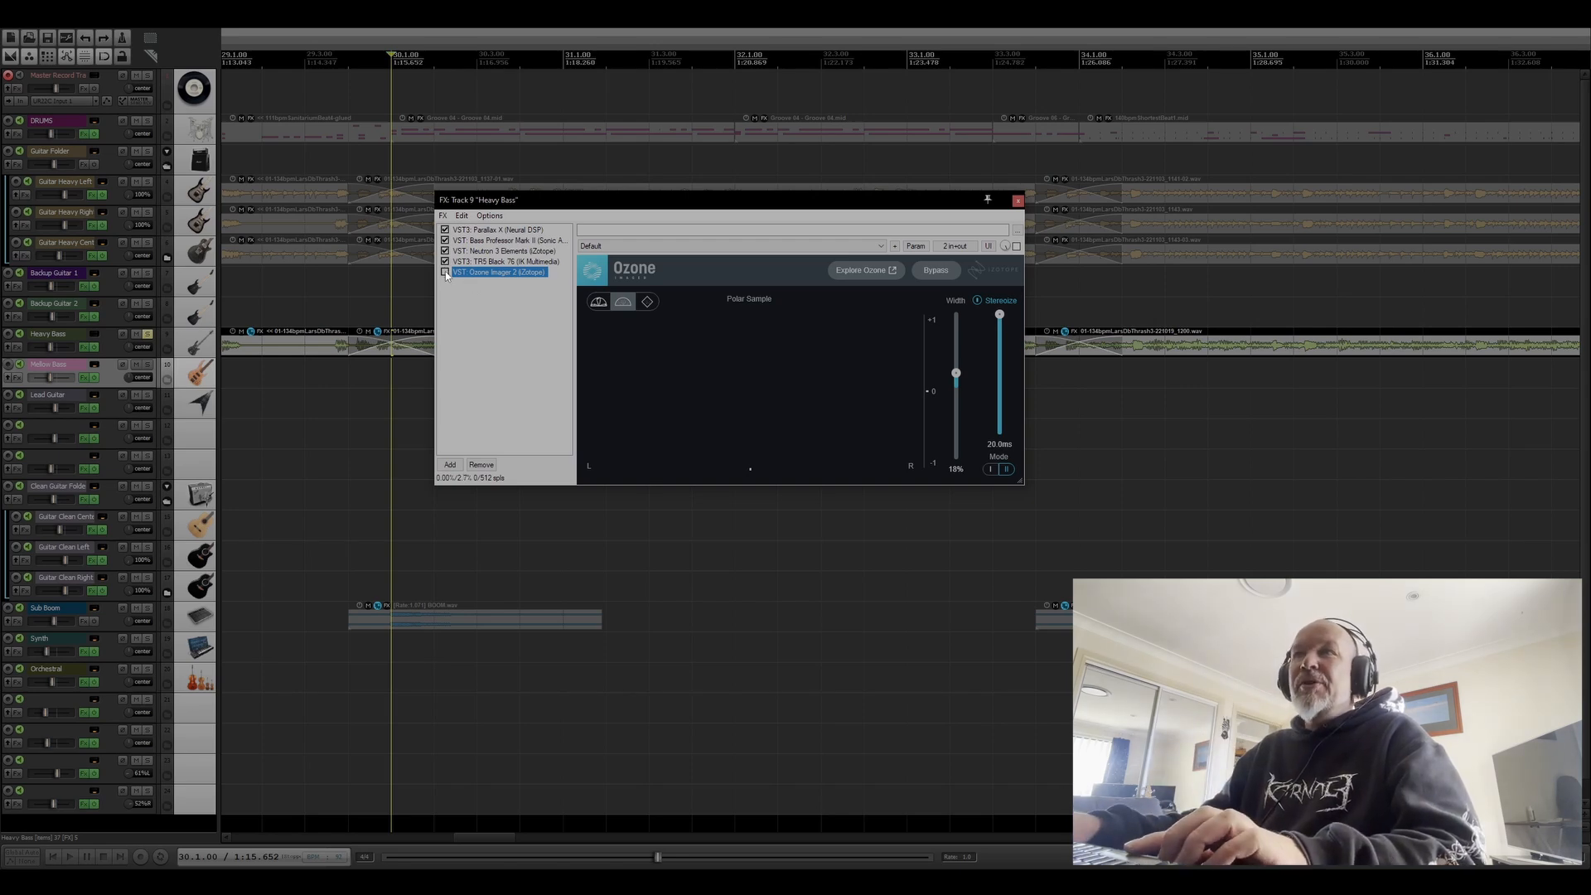
pyautogui.press('space')
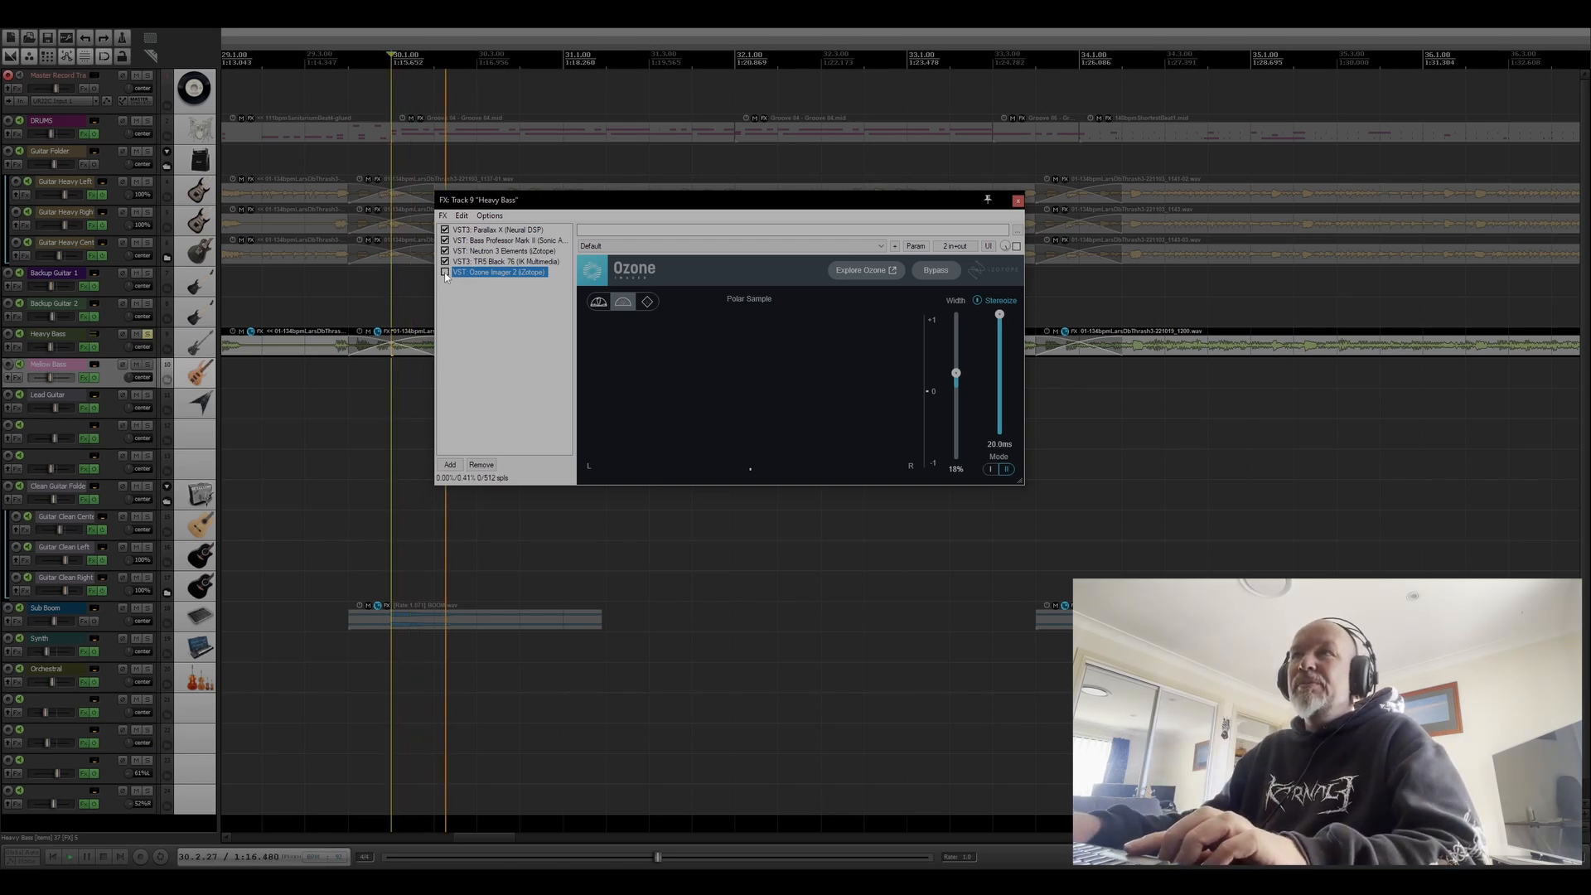
pyautogui.click(445, 274)
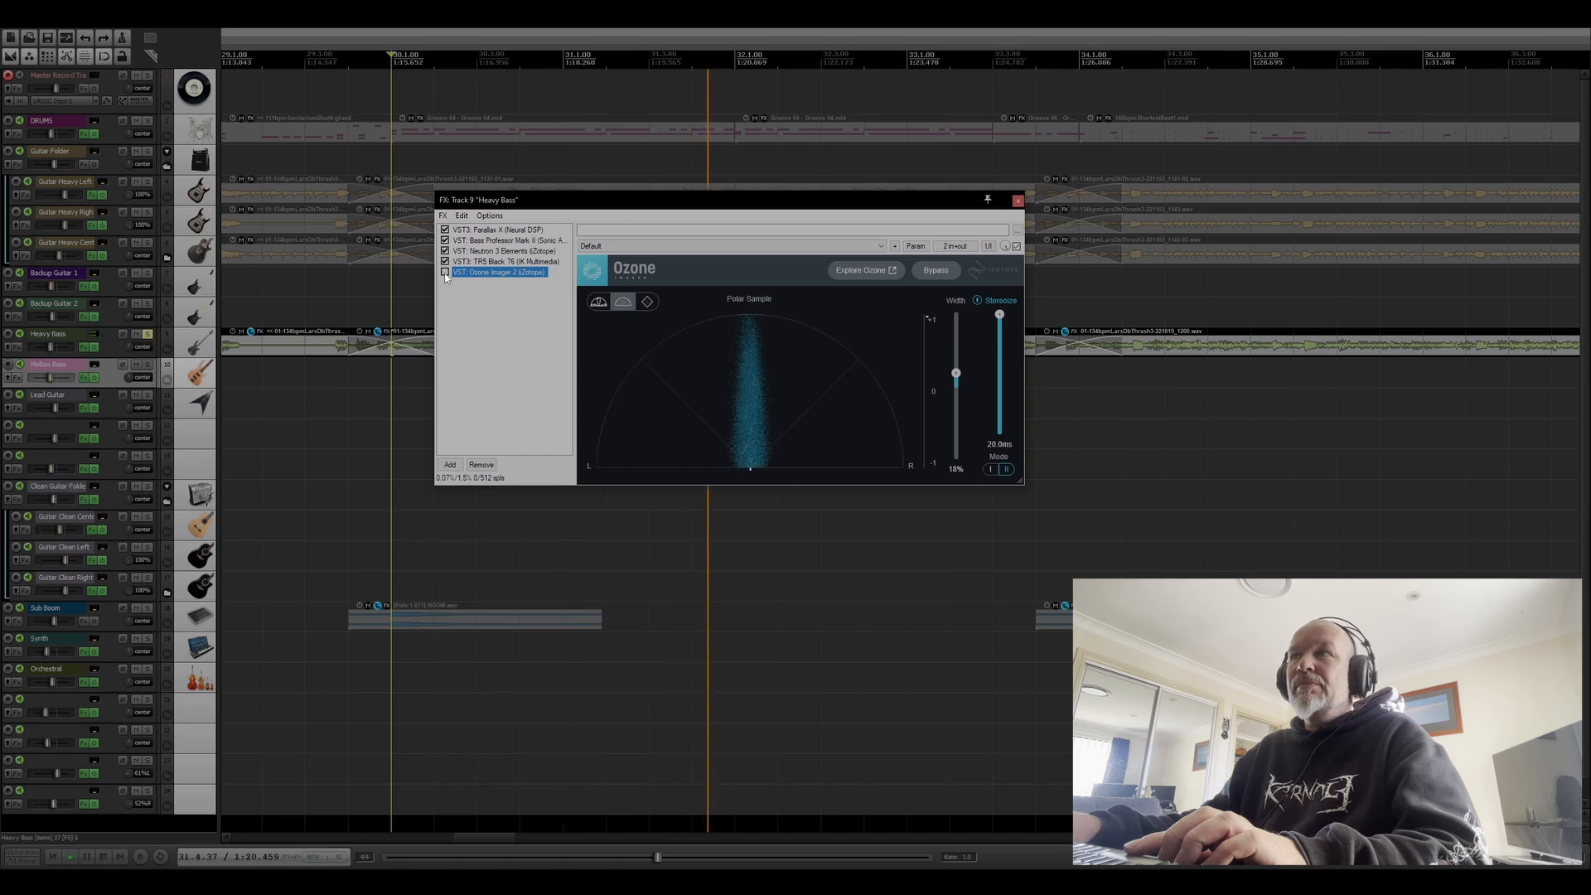
pyautogui.click(445, 273)
pyautogui.click(445, 272)
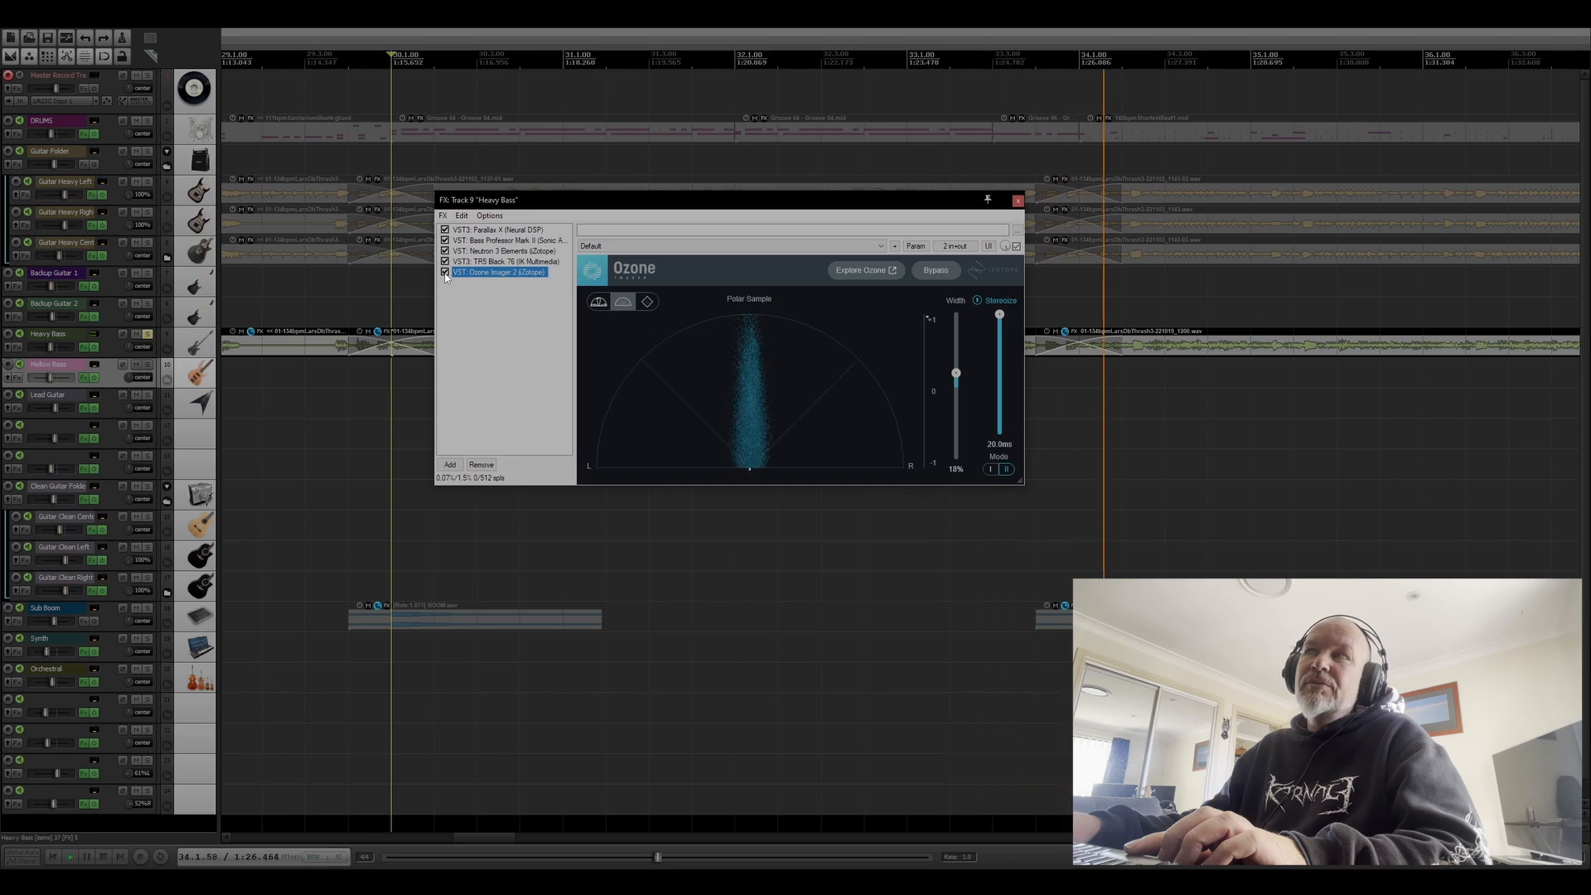
pyautogui.click(445, 272)
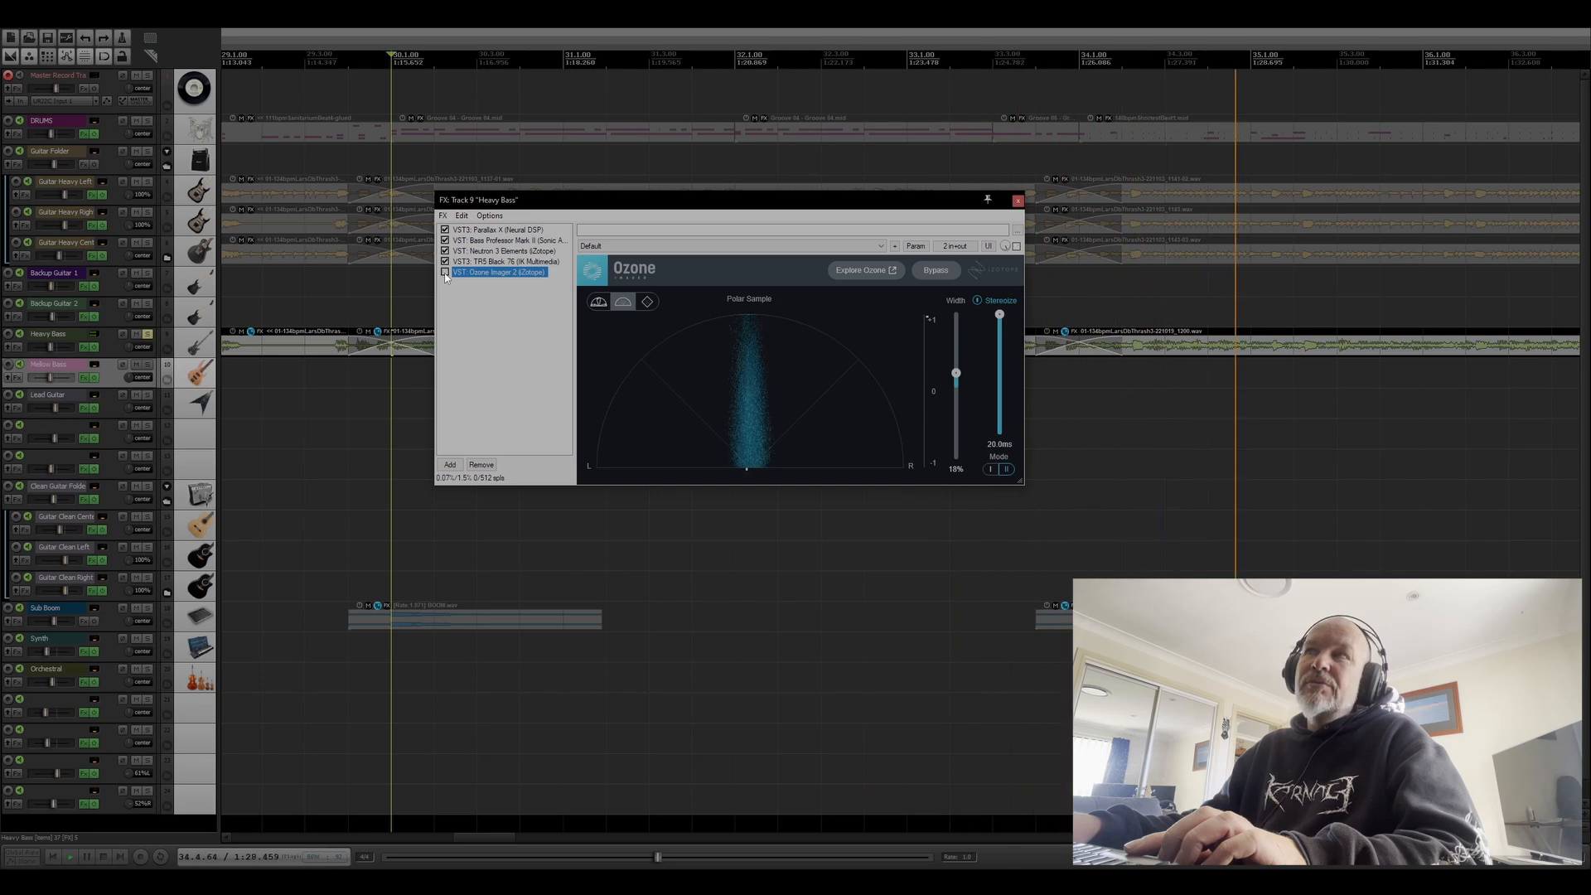
pyautogui.click(445, 273)
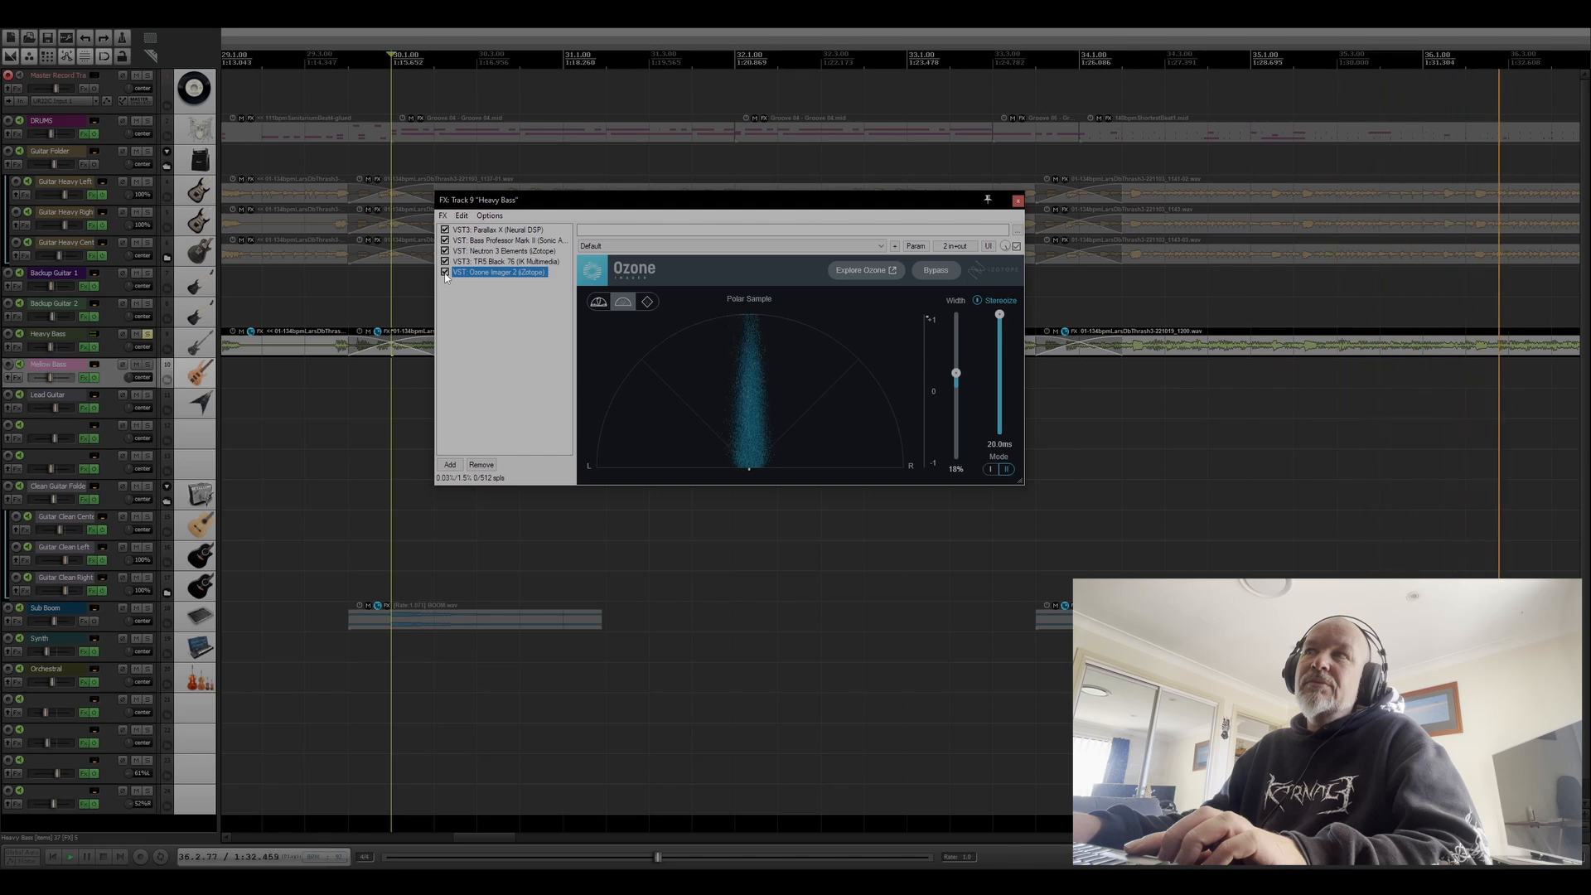
# Play the Heavy Bass through its full effects chain, open Parallax X during playback, and shift its window to see more controls.
pyautogui.press('space')
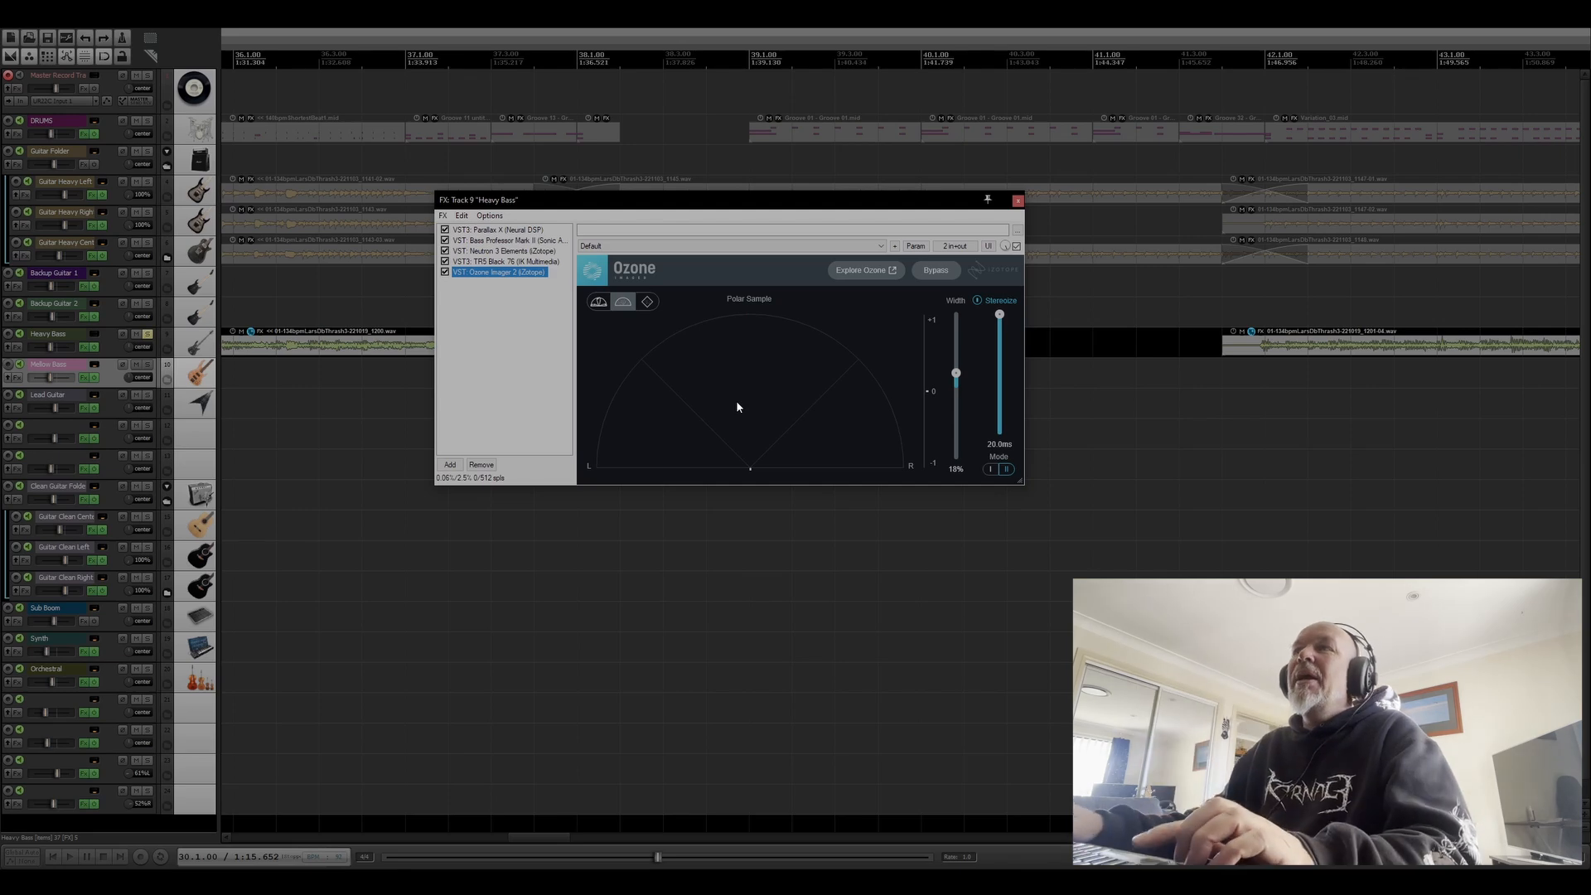
pyautogui.press('space')
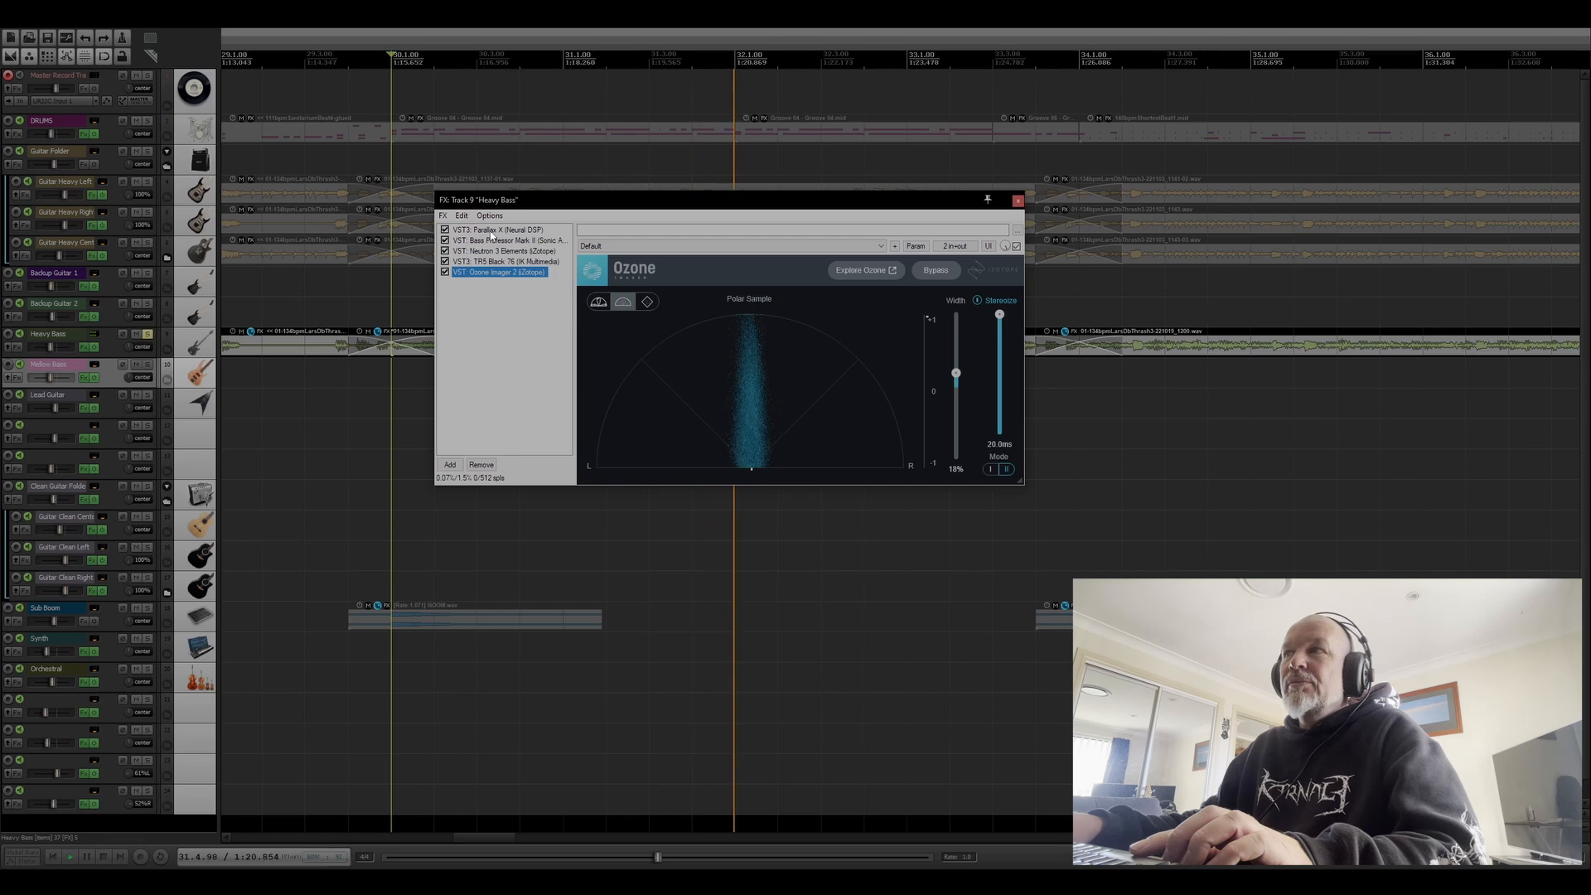
pyautogui.click(490, 230)
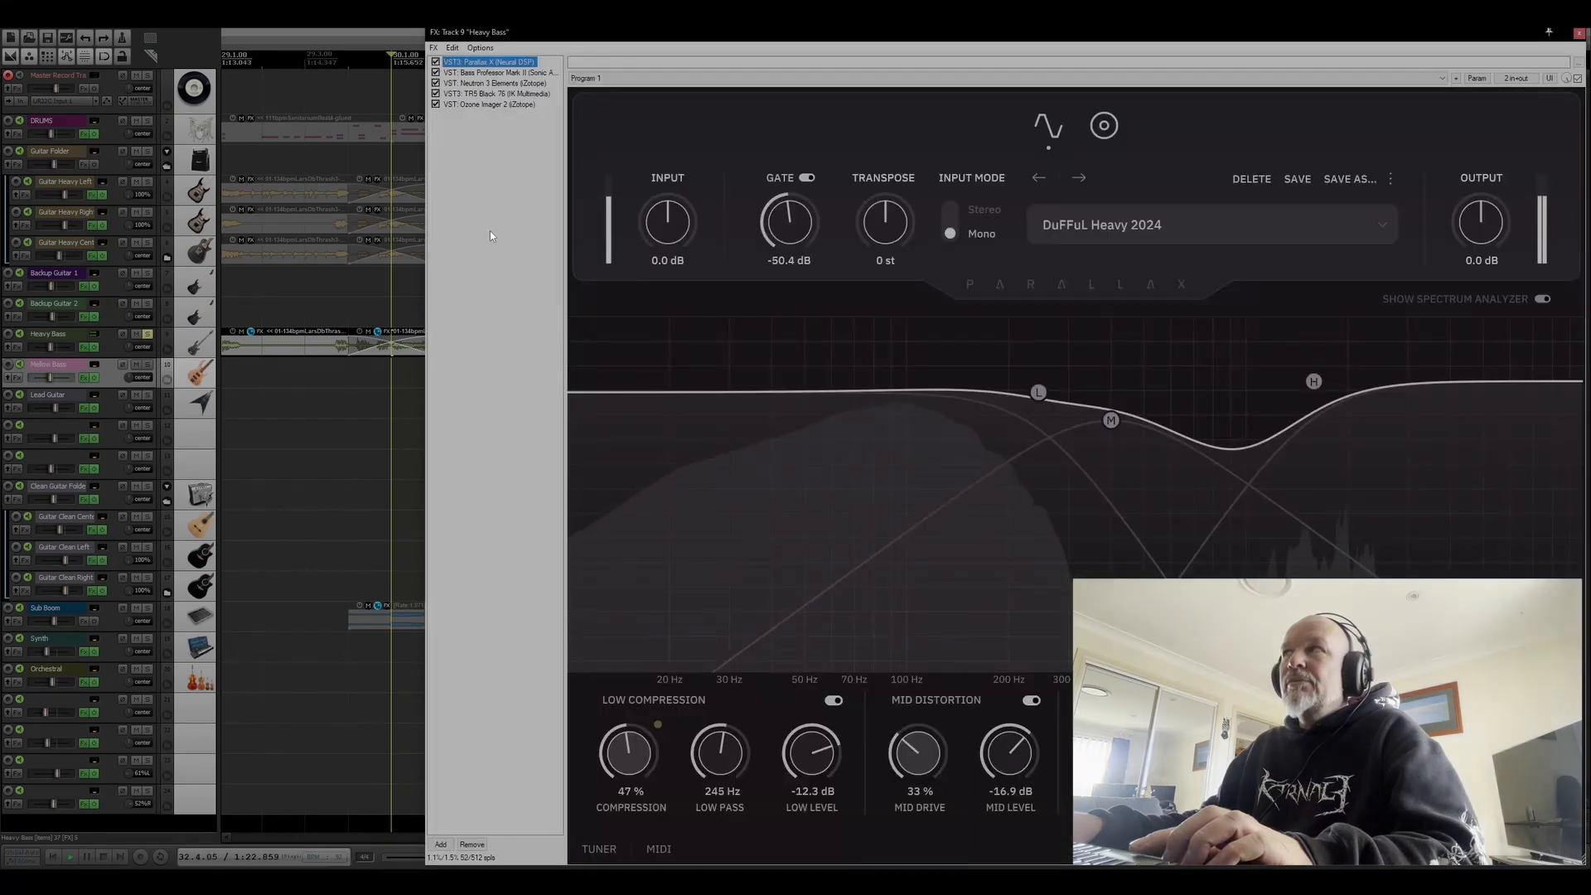
pyautogui.press('space')
pyautogui.moveTo(1161, 41); pyautogui.dragTo(917, 36)
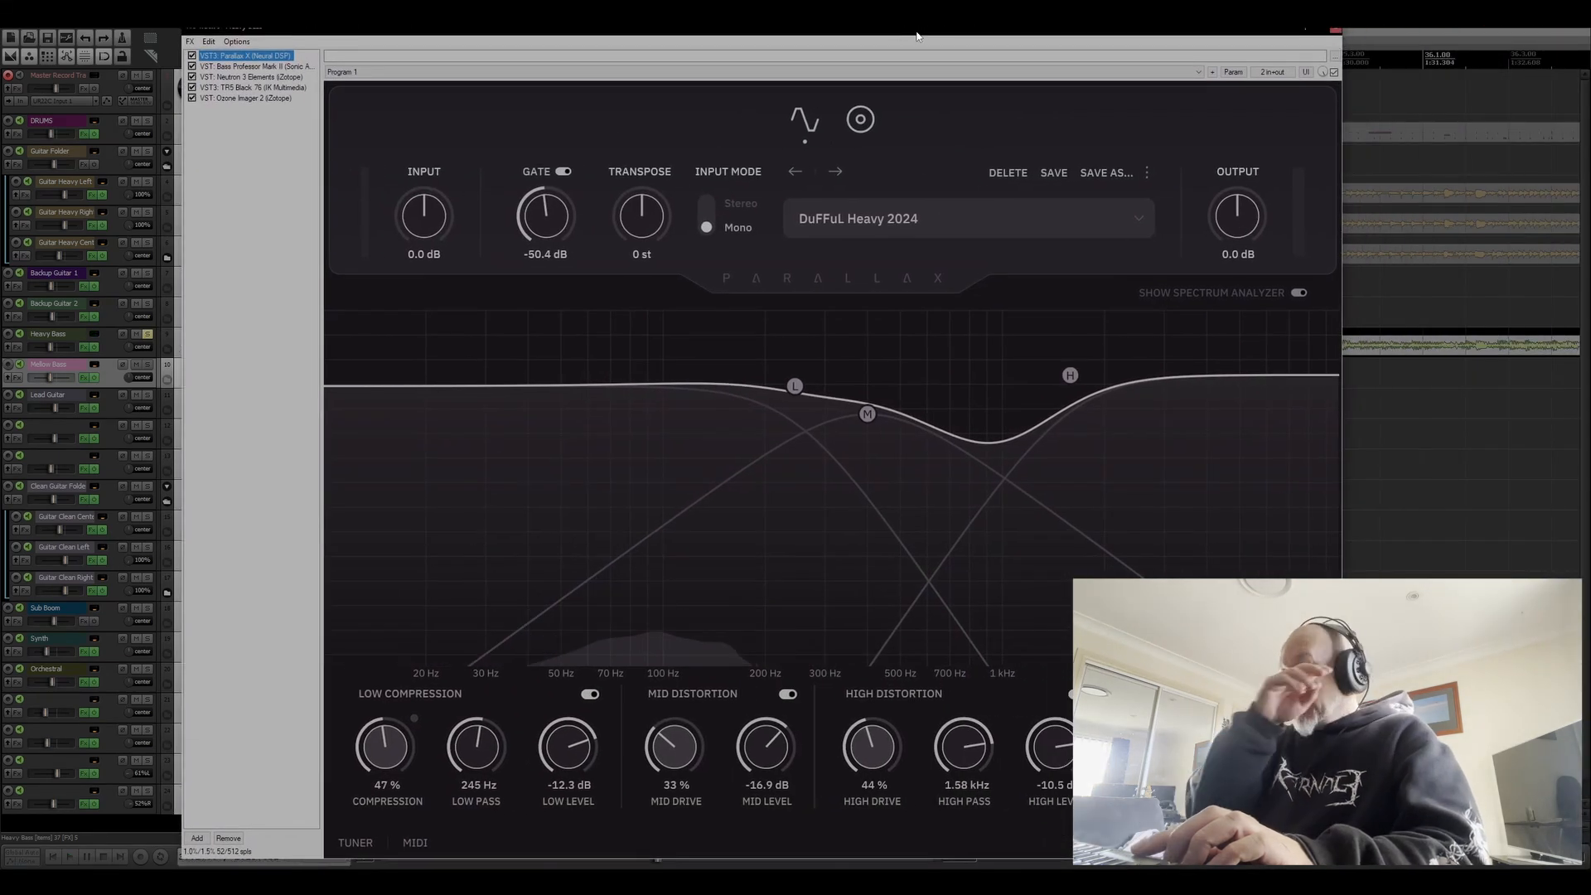
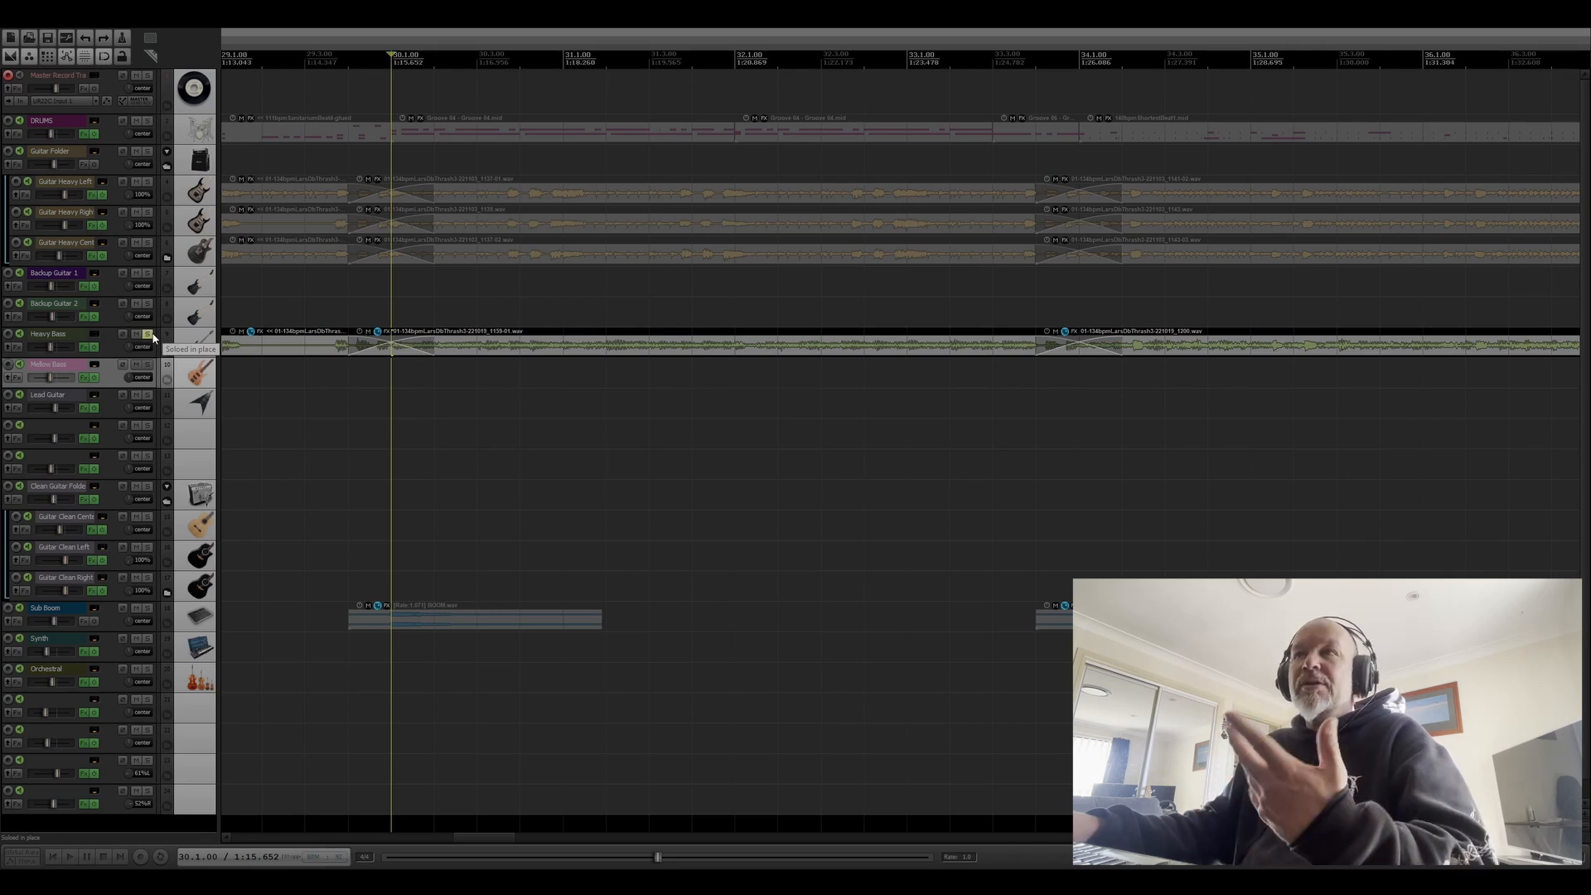
# Switch the solo from Heavy Bass to Mellow Bass and play the track from bar 115.
pyautogui.scroll(-6, 661, 404)
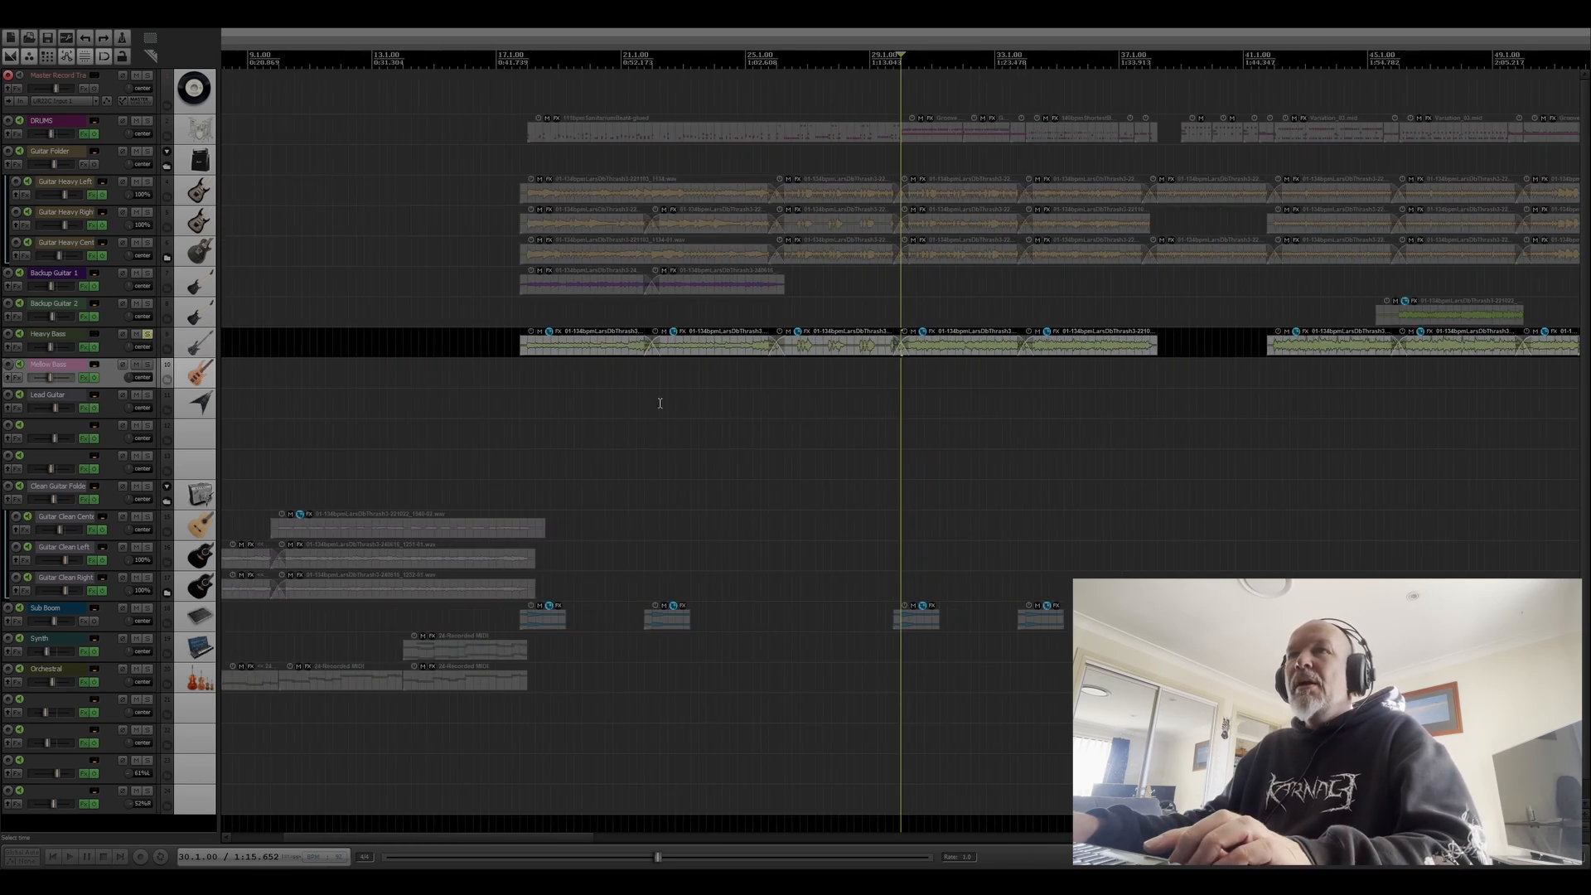
pyautogui.click(148, 339)
pyautogui.scroll(-5, 1102, 323)
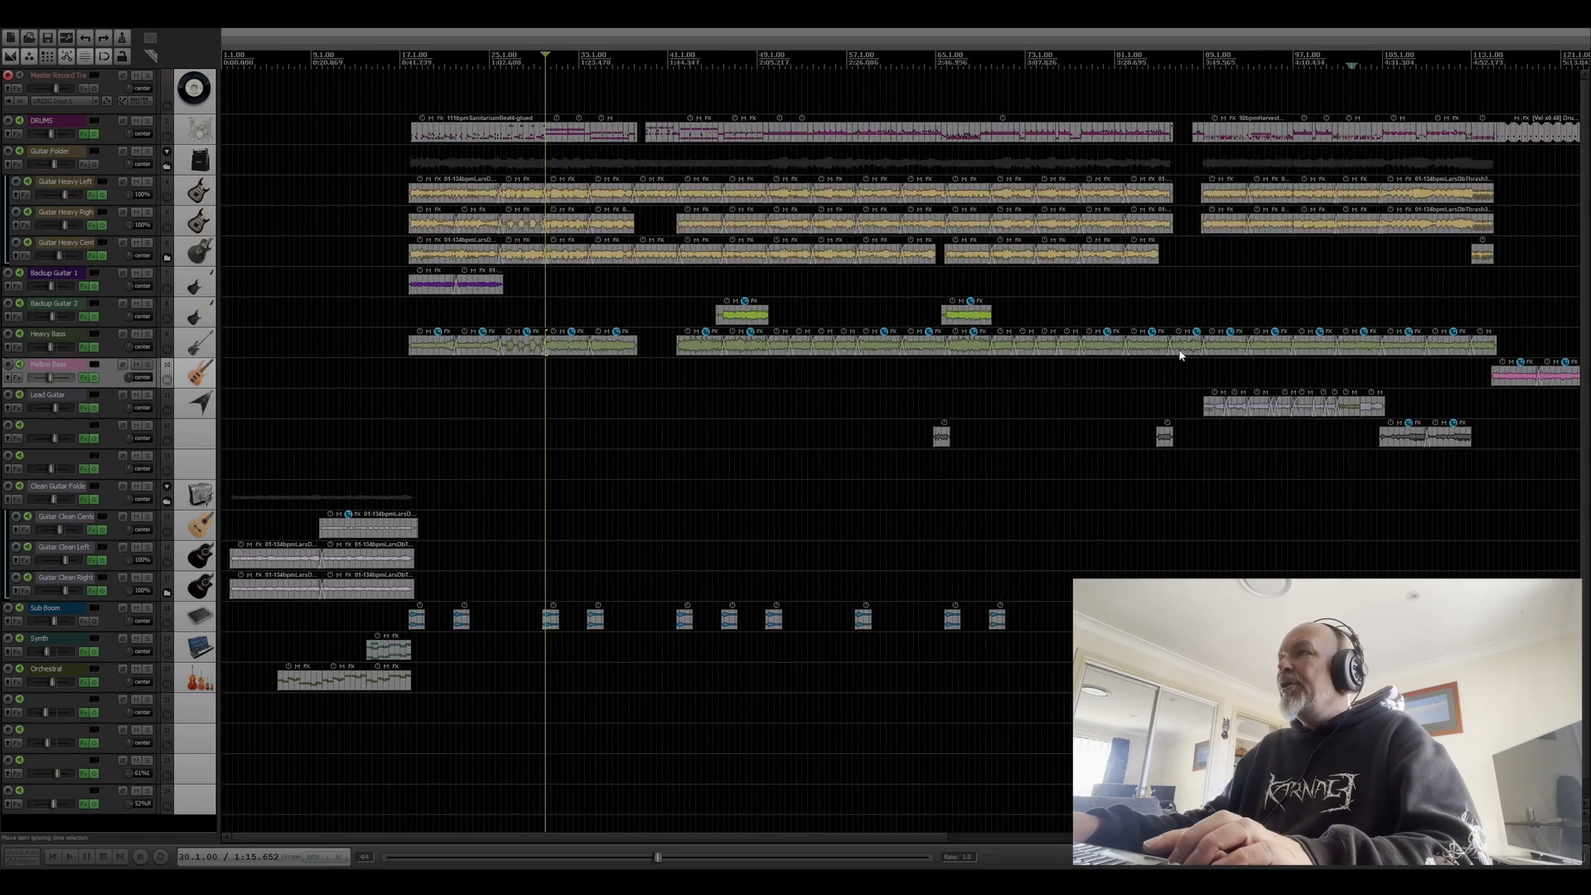
pyautogui.click(1128, 317)
pyautogui.scroll(10, 1160, 332)
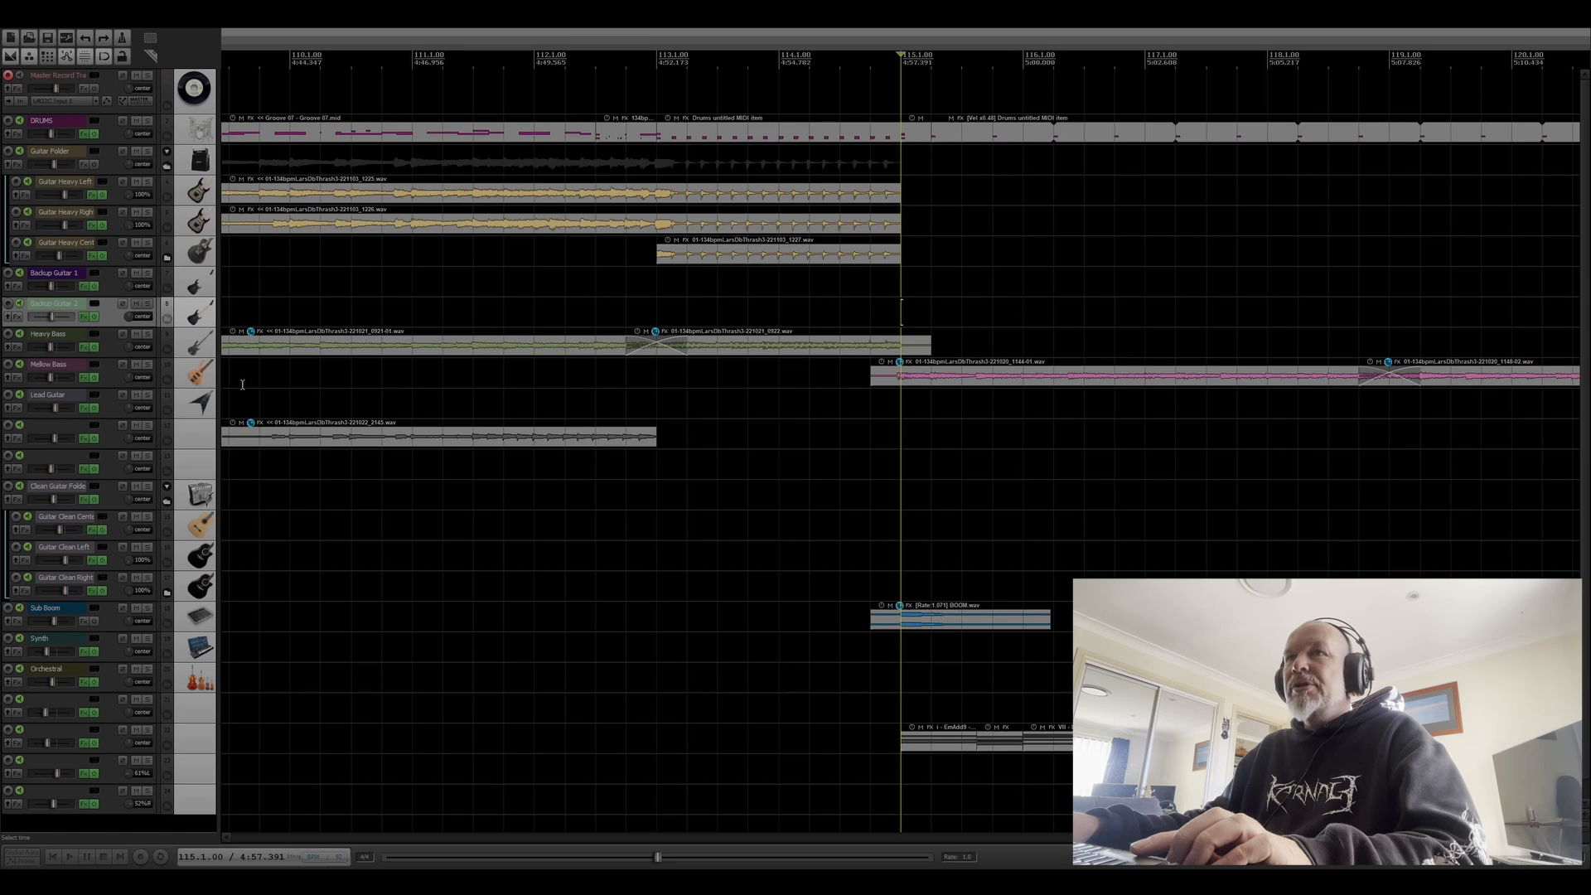
pyautogui.click(148, 366)
pyautogui.press('space')
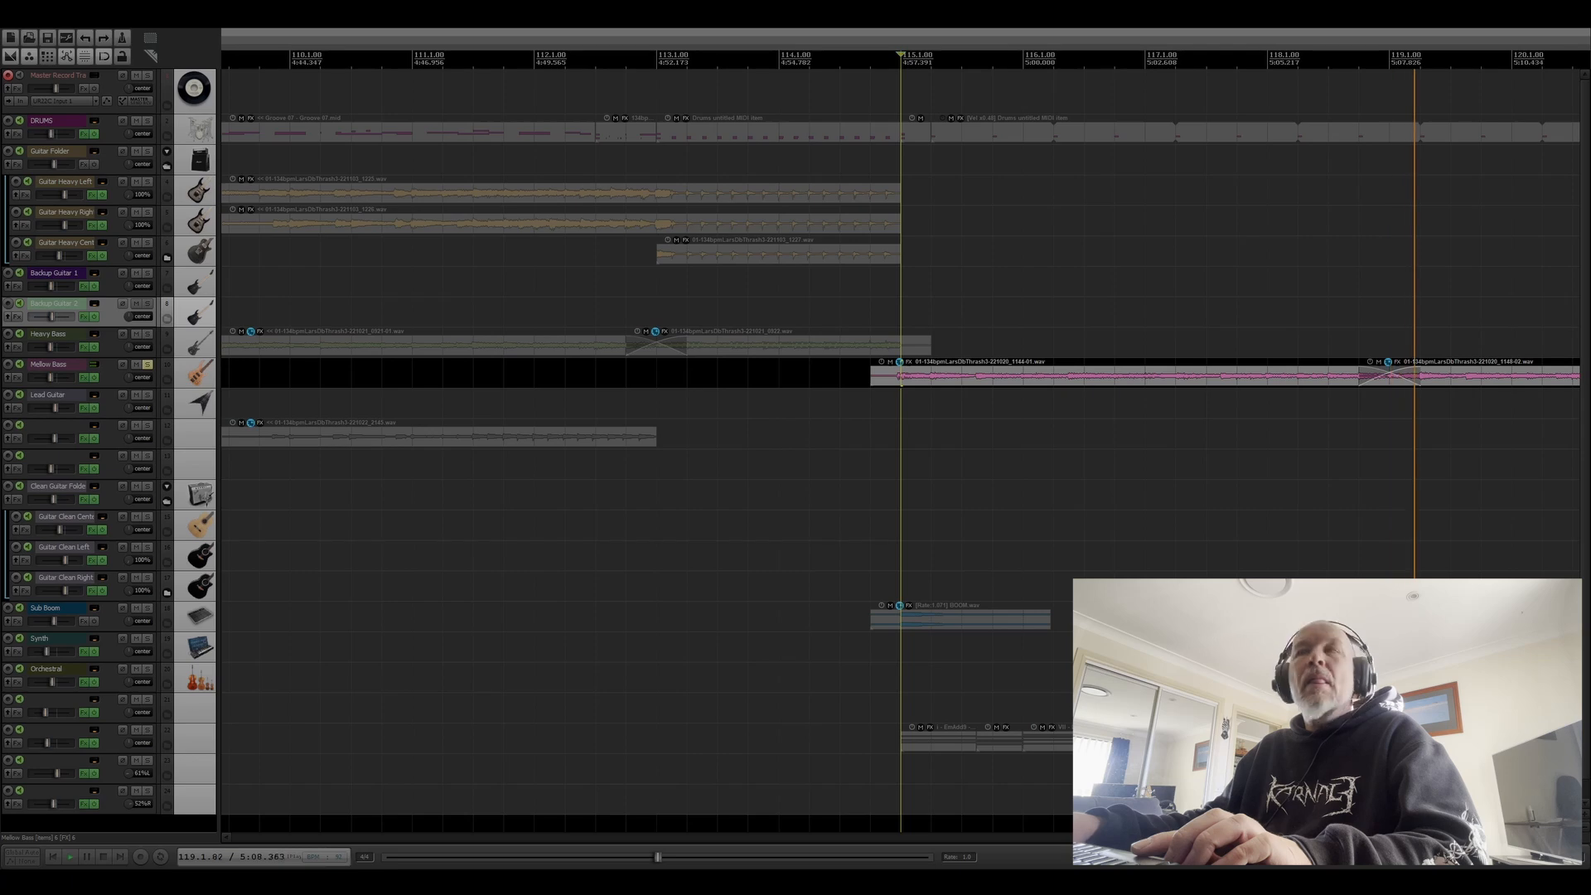
# Open Parallax X on the Mellow Bass and review its cabinet microphone settings and its main EQ and distortion page.
pyautogui.click(83, 377)
pyautogui.moveTo(206, 8); pyautogui.dragTo(728, 38)
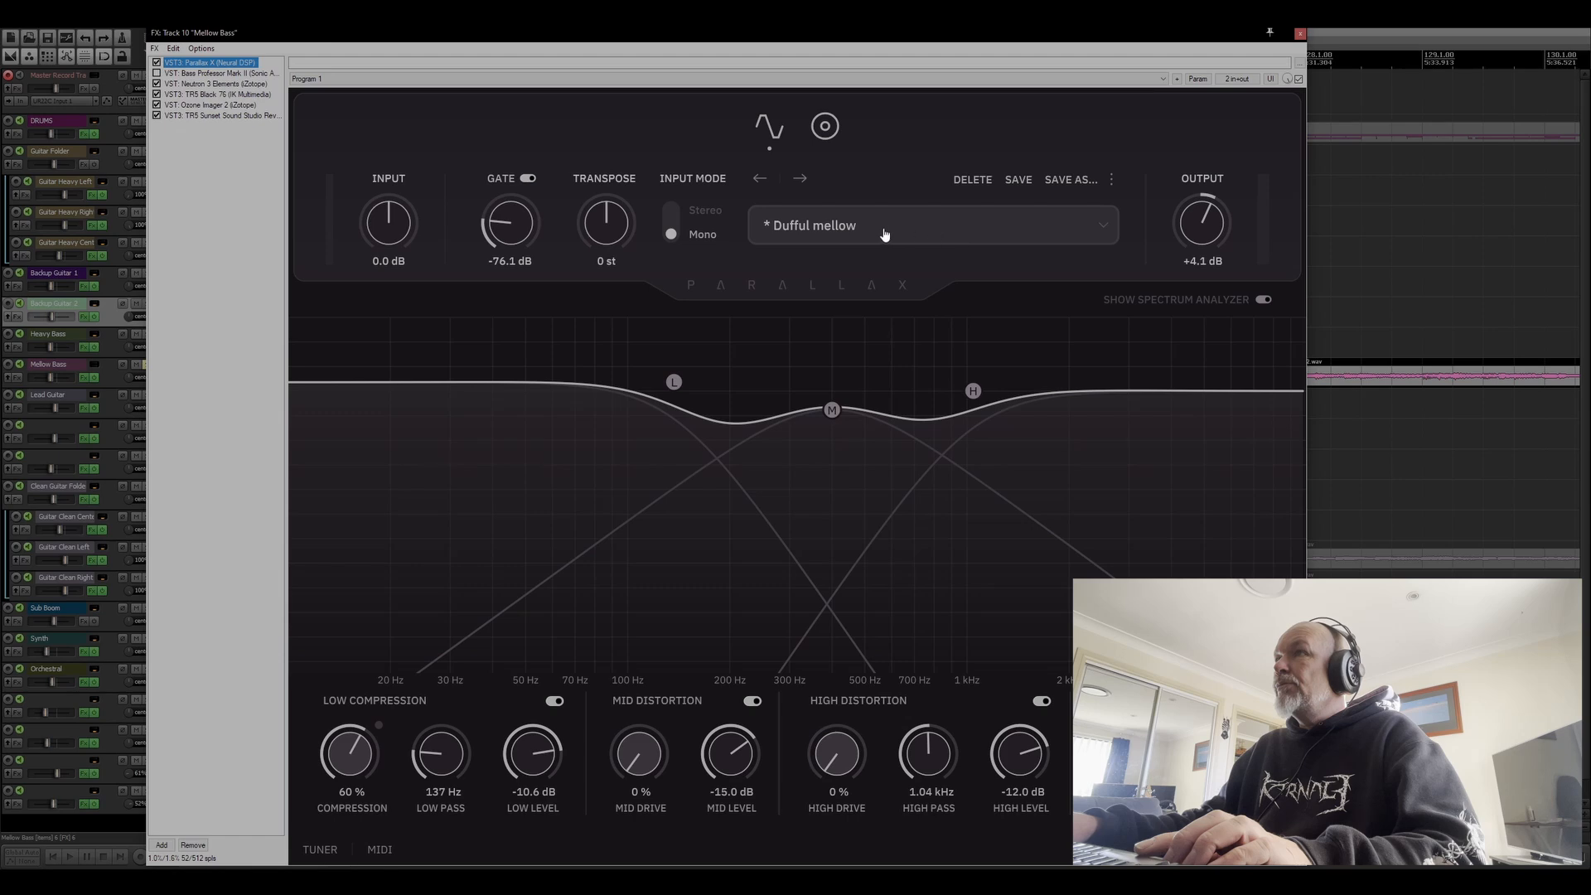
pyautogui.click(824, 126)
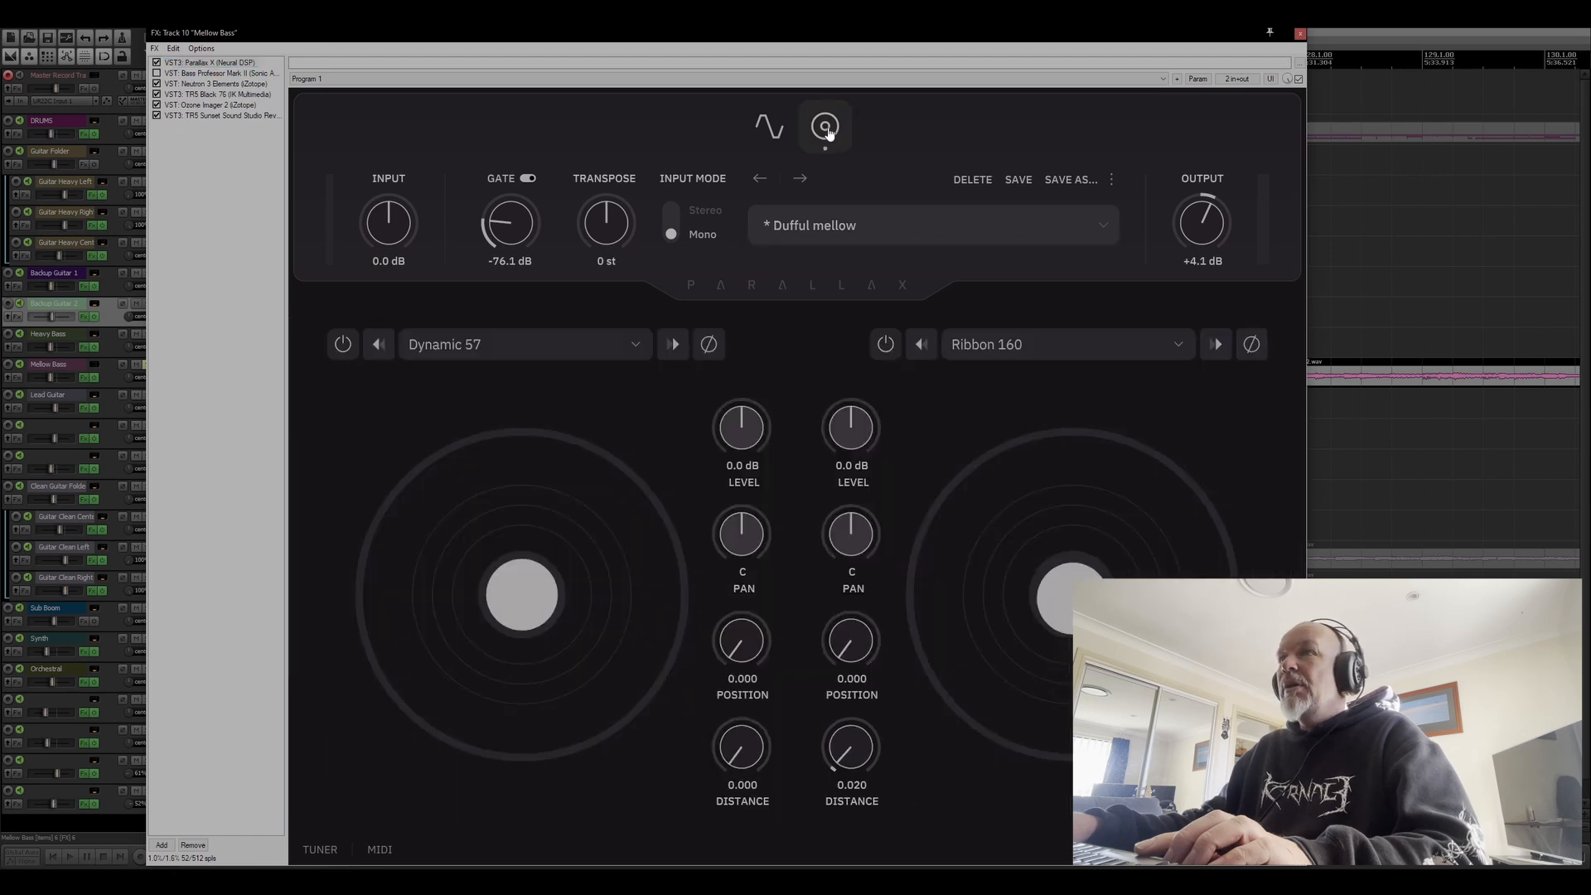
pyautogui.click(747, 135)
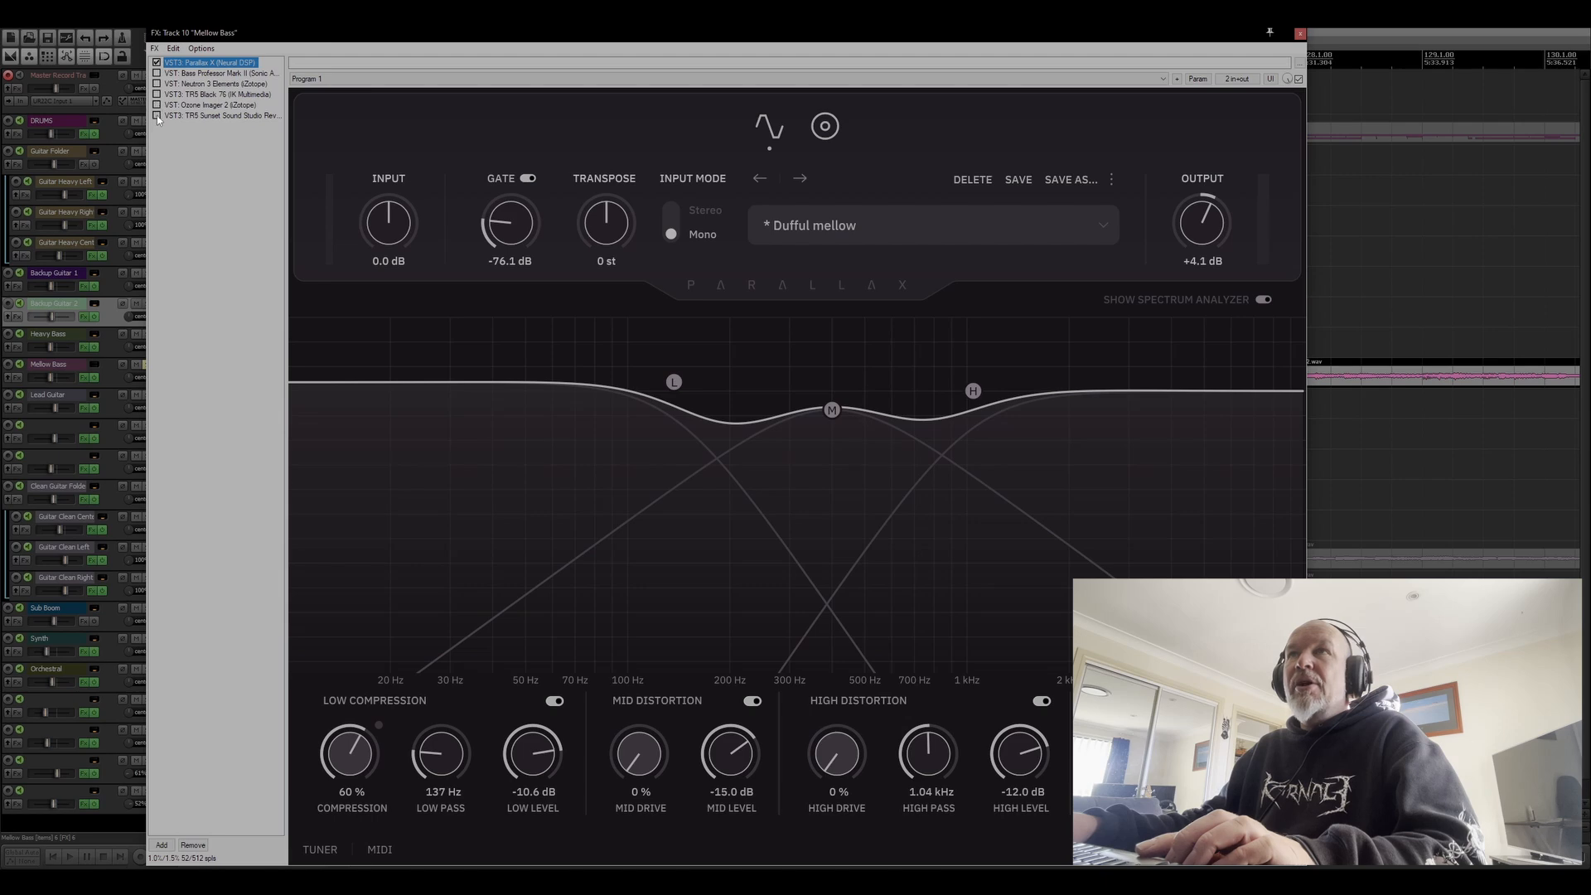
# Leave only Parallax X active on the Mellow Bass, start playback, and enable Neutron 3 Elements while listening.
pyautogui.click(157, 116)
pyautogui.press('space')
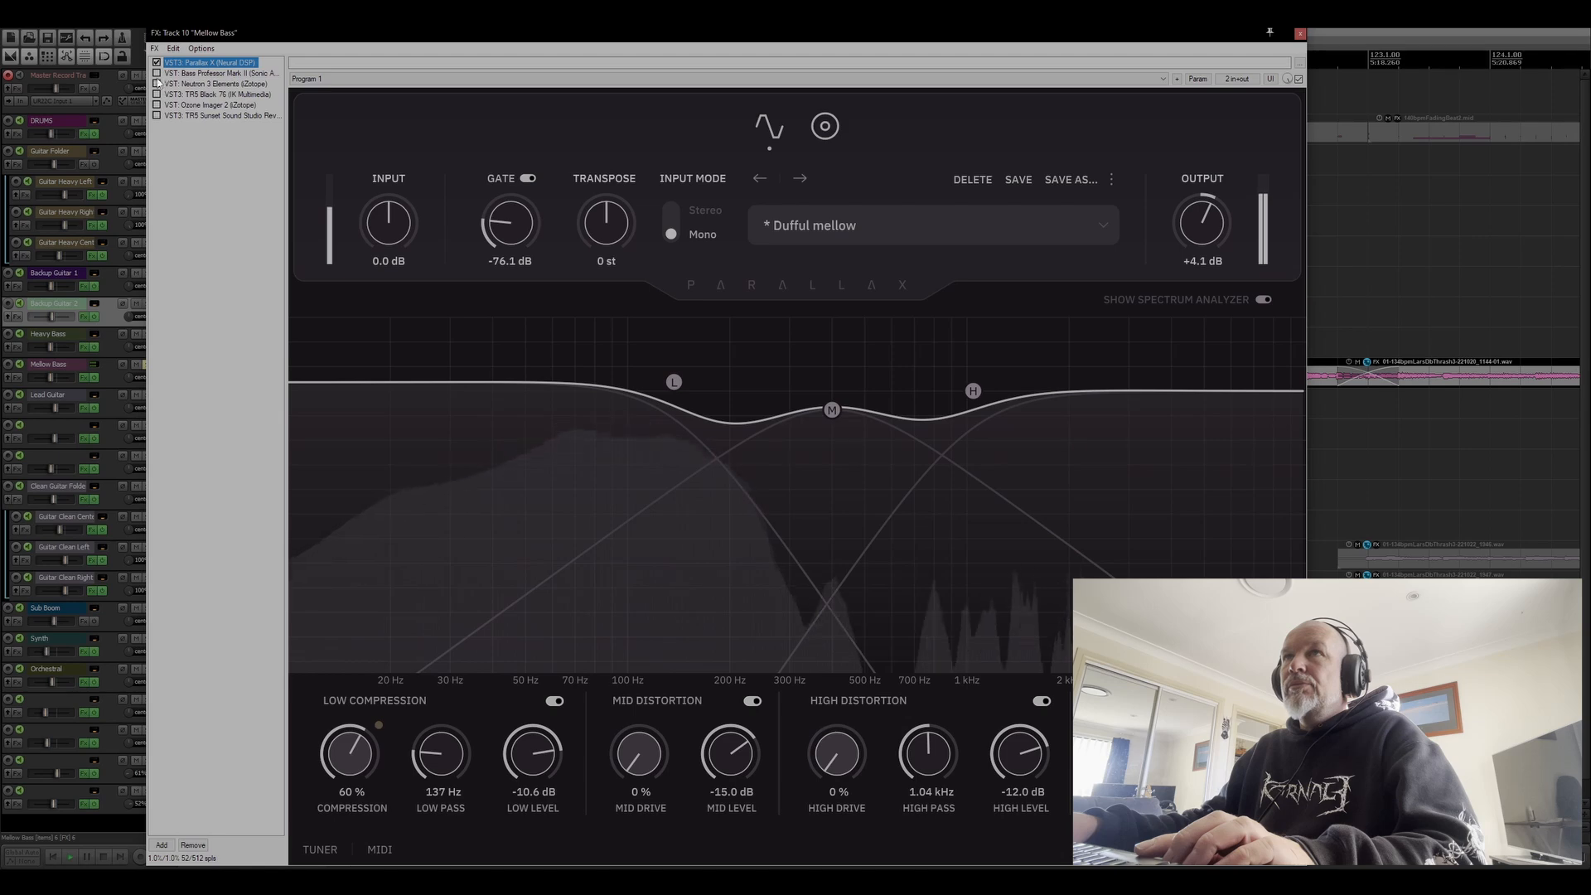
pyautogui.click(191, 84)
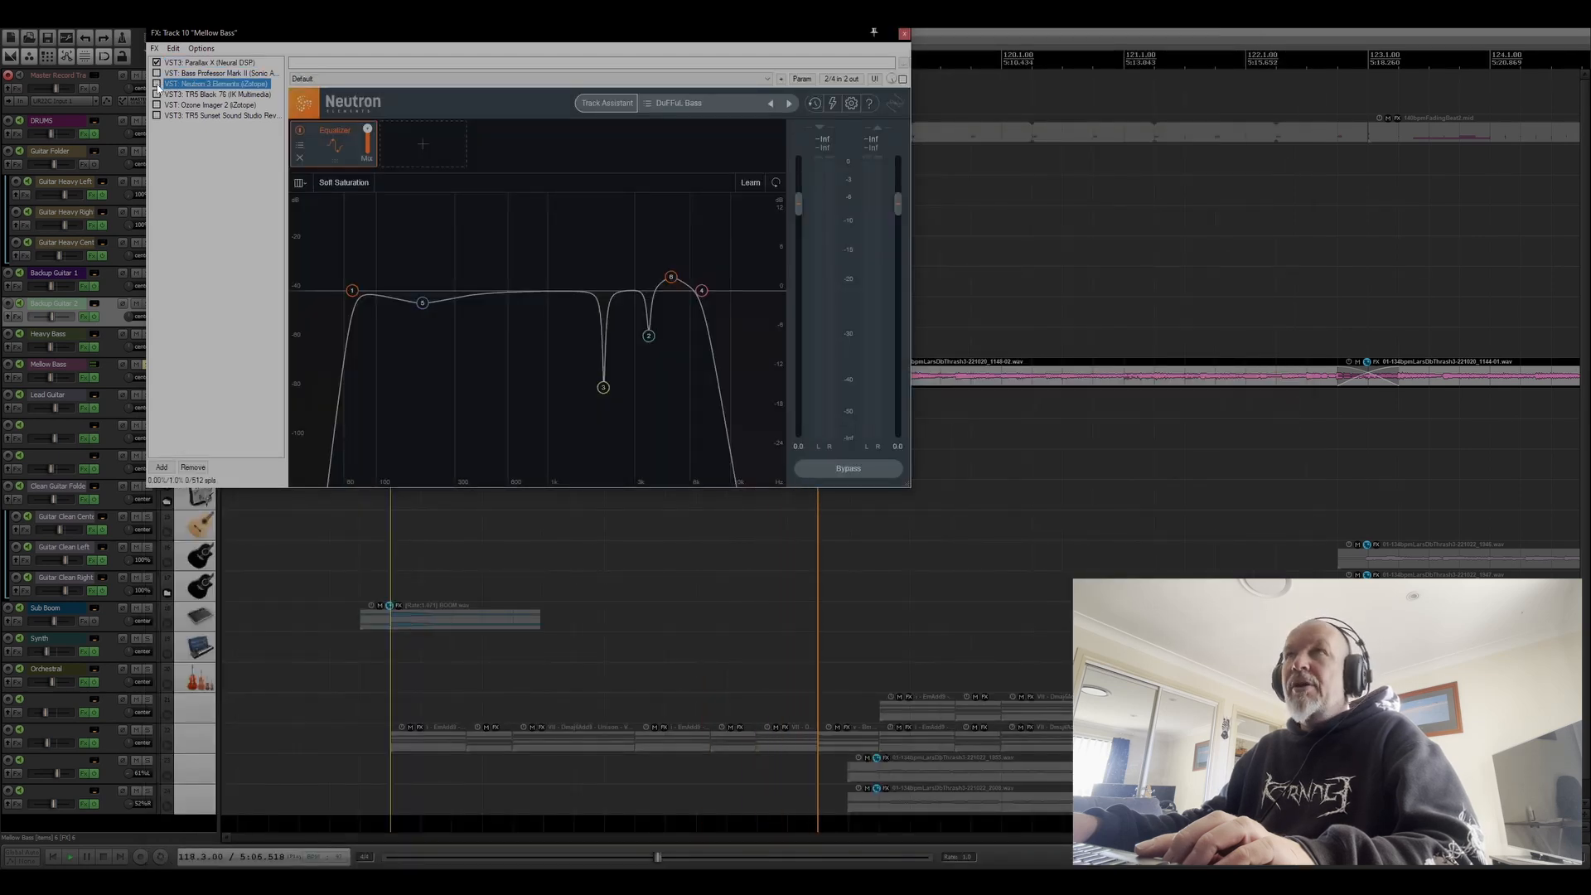
pyautogui.click(156, 84)
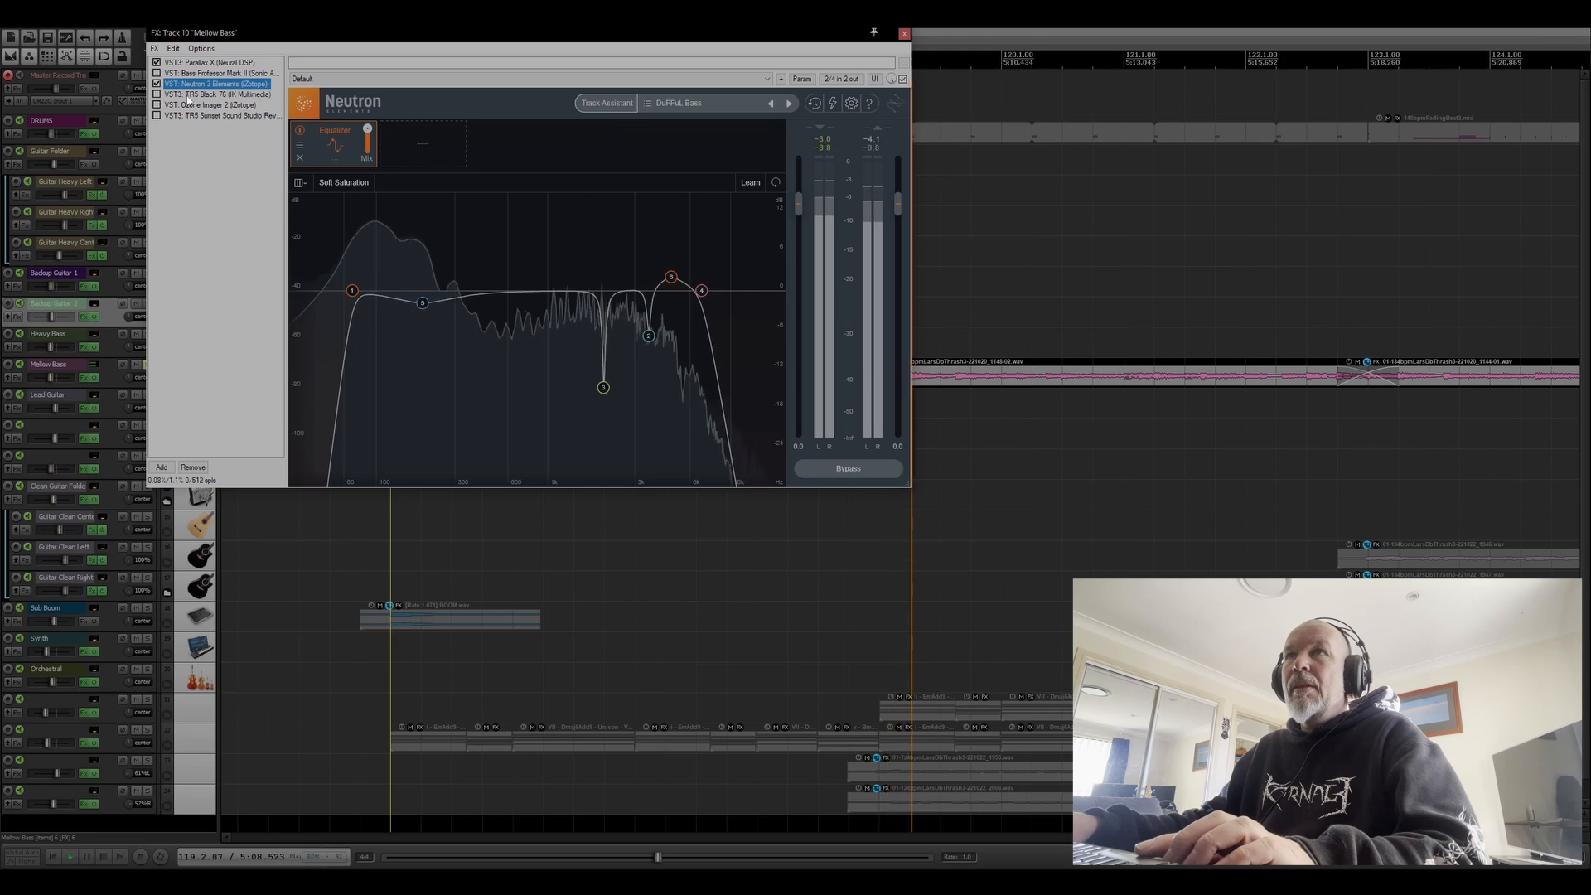
# Enable the TR5 Black 76 limiter and Ozone Imager 2 on the Mellow Bass during playback, and stop playback.
pyautogui.click(163, 95)
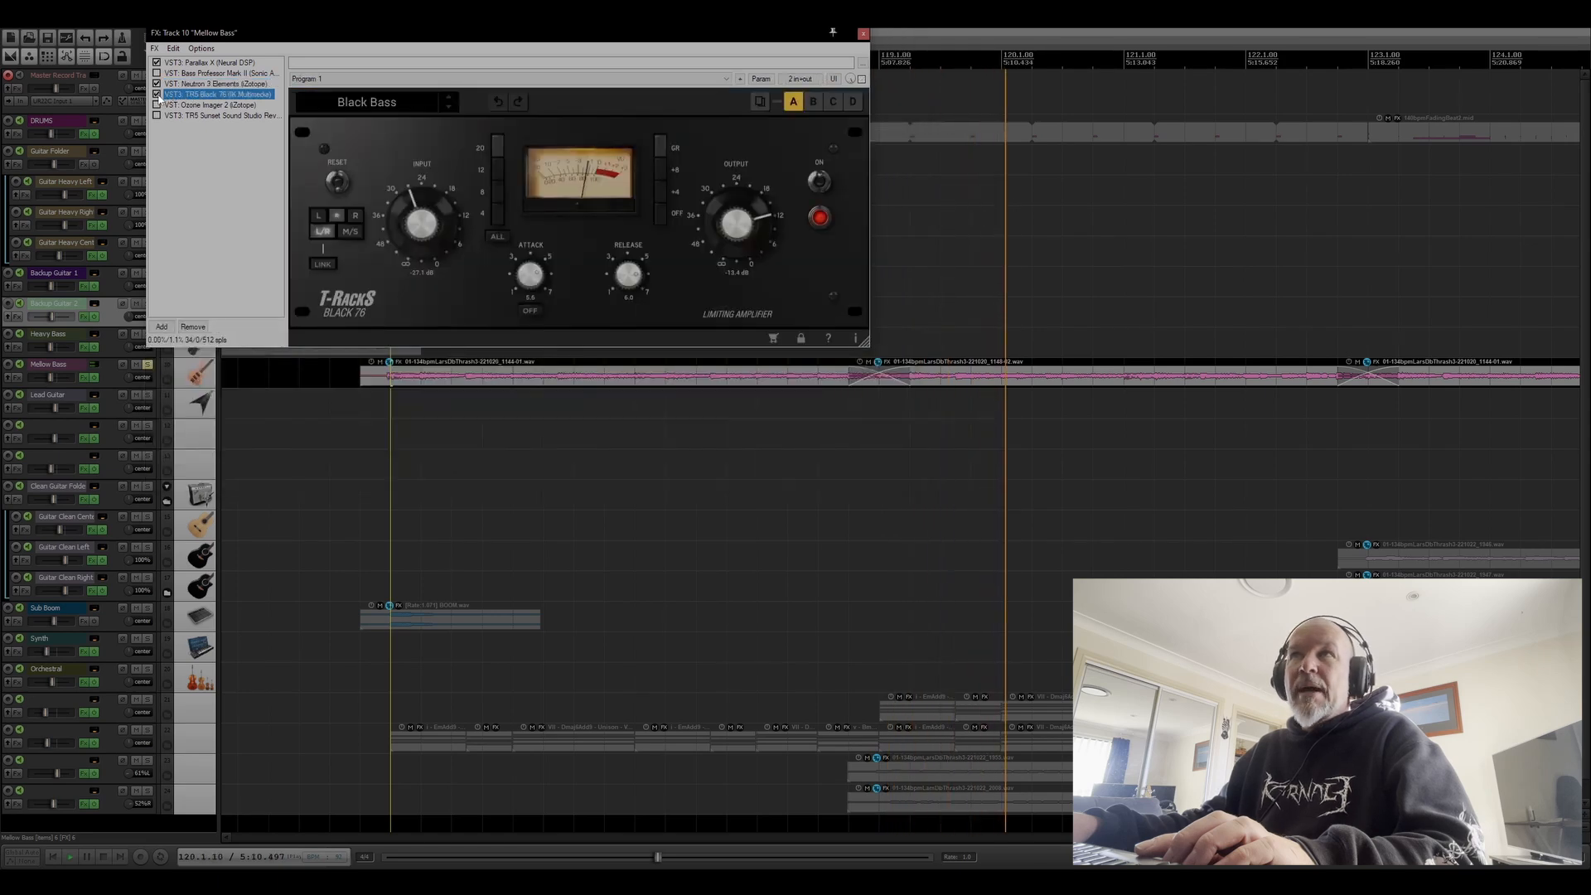
pyautogui.click(157, 95)
pyautogui.click(182, 105)
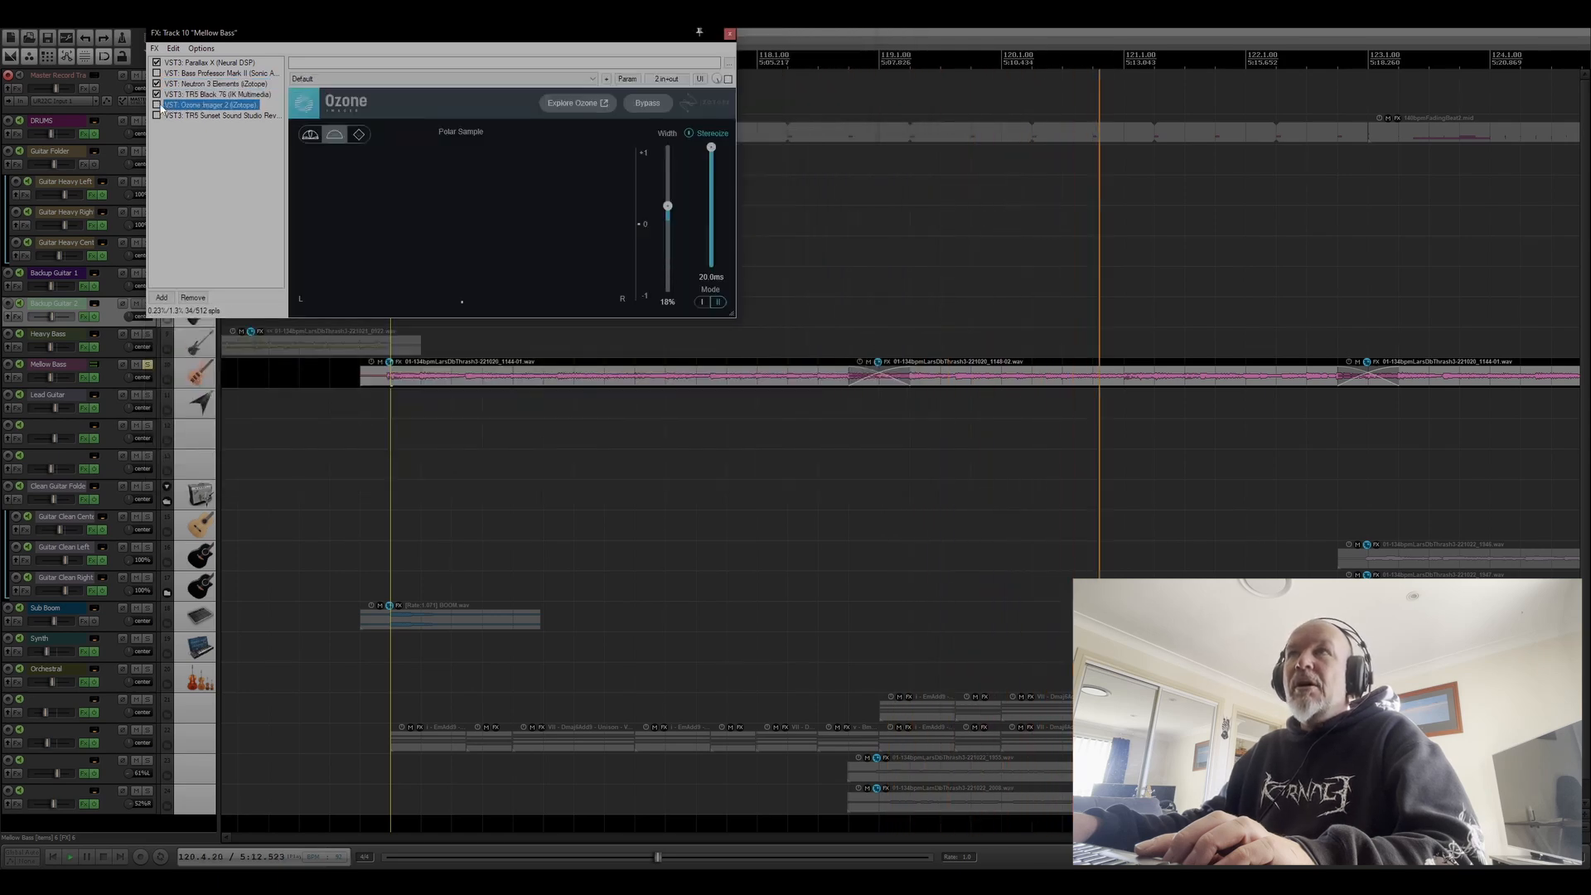
pyautogui.click(157, 106)
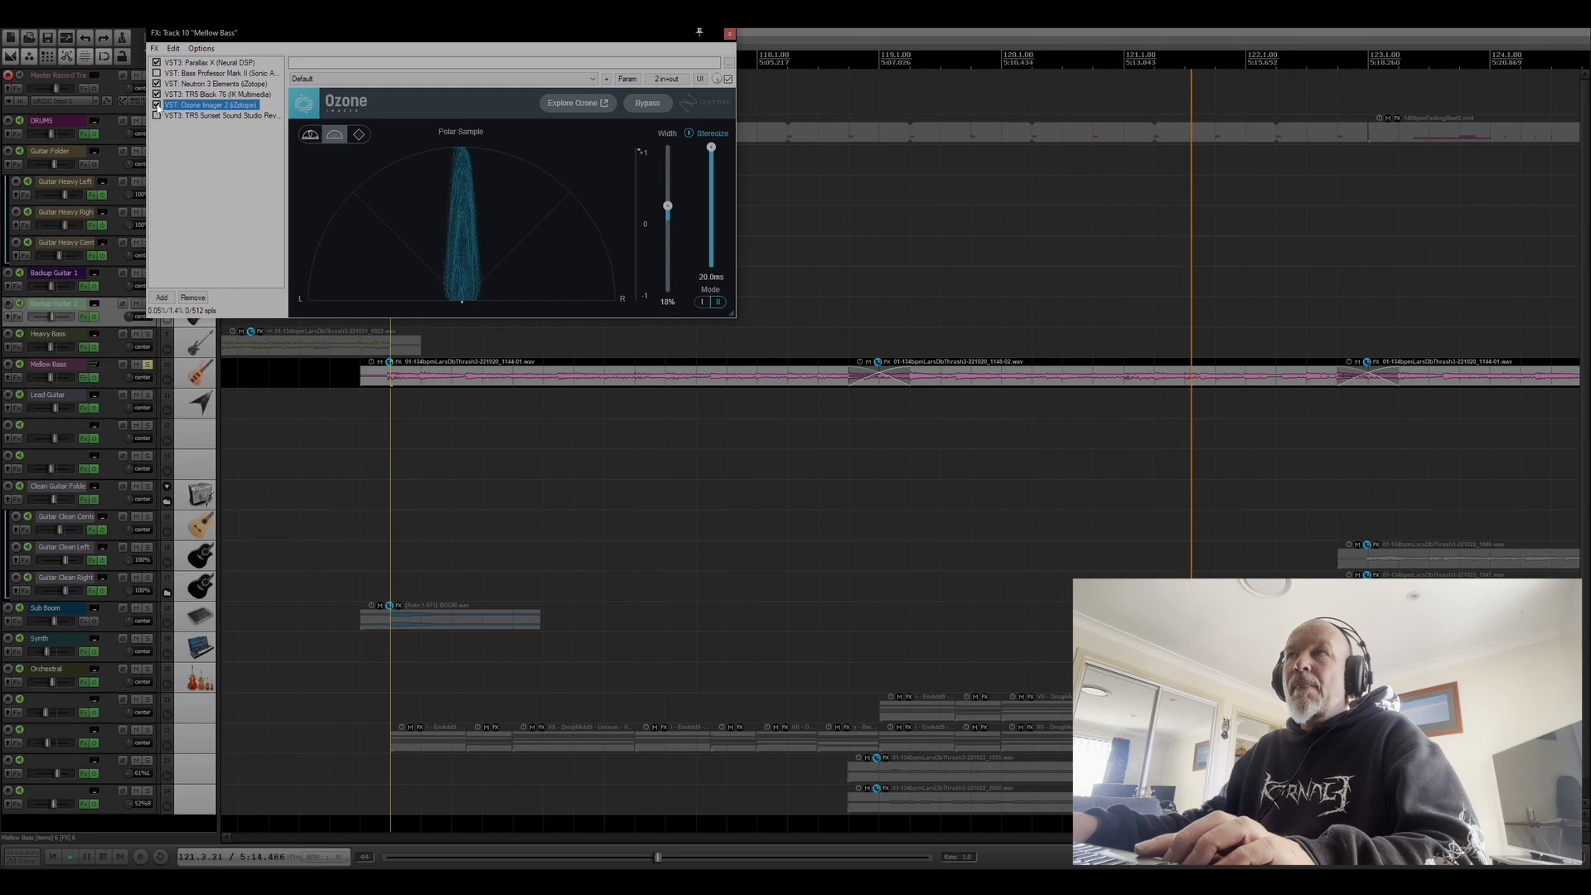
pyautogui.press('space')
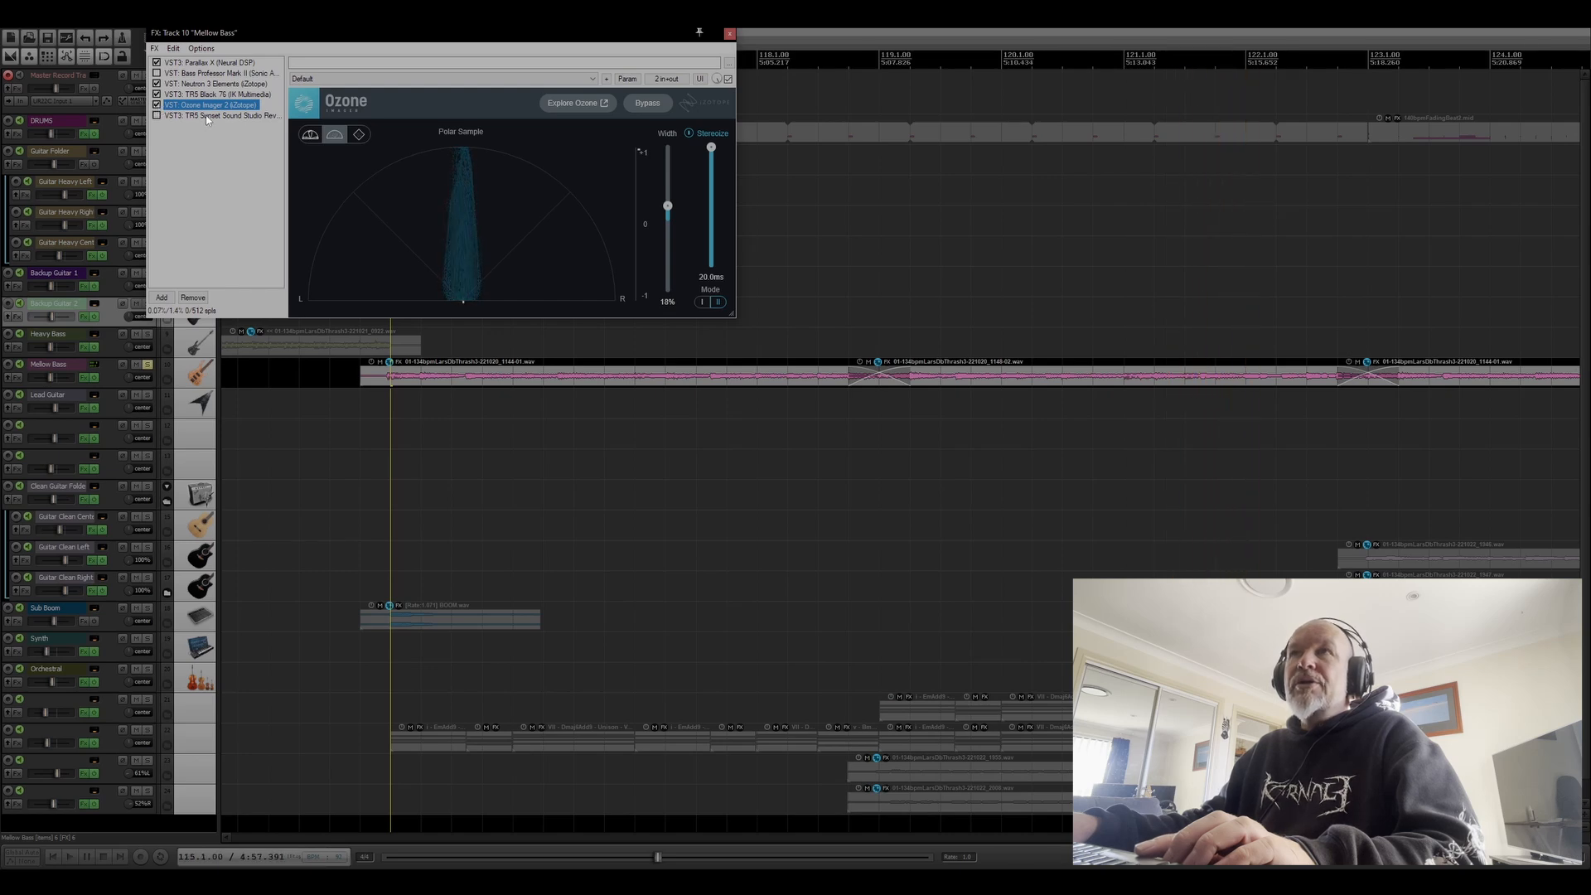
# Enable the TR5 Sunset Sound Studio Reverb on the Mellow Bass and audition its wet signal alone during playback.
pyautogui.click(207, 116)
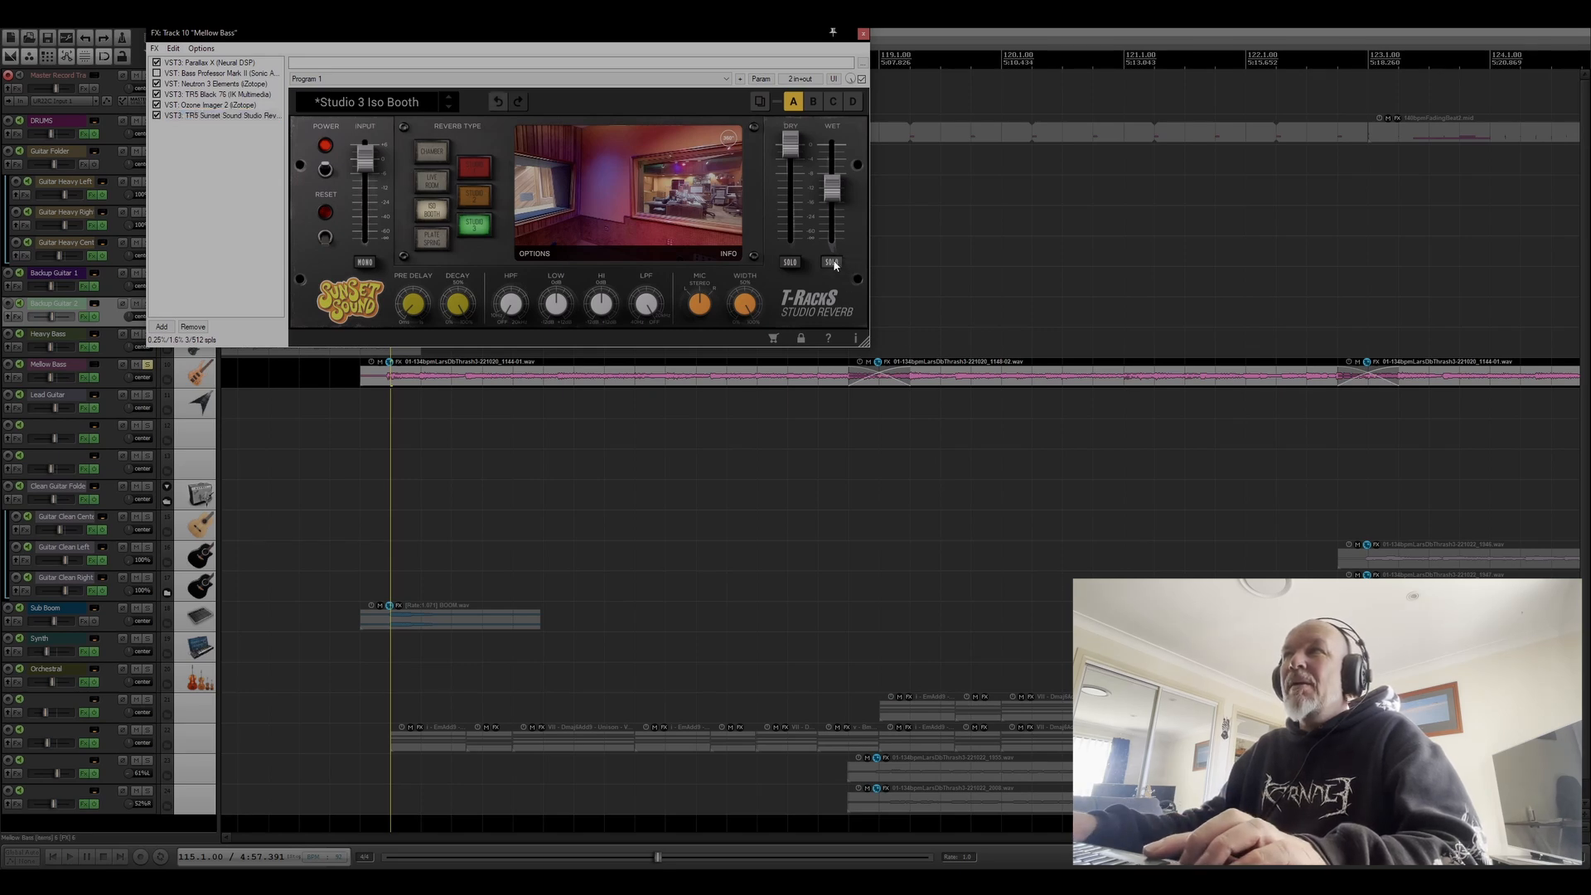
pyautogui.press('space')
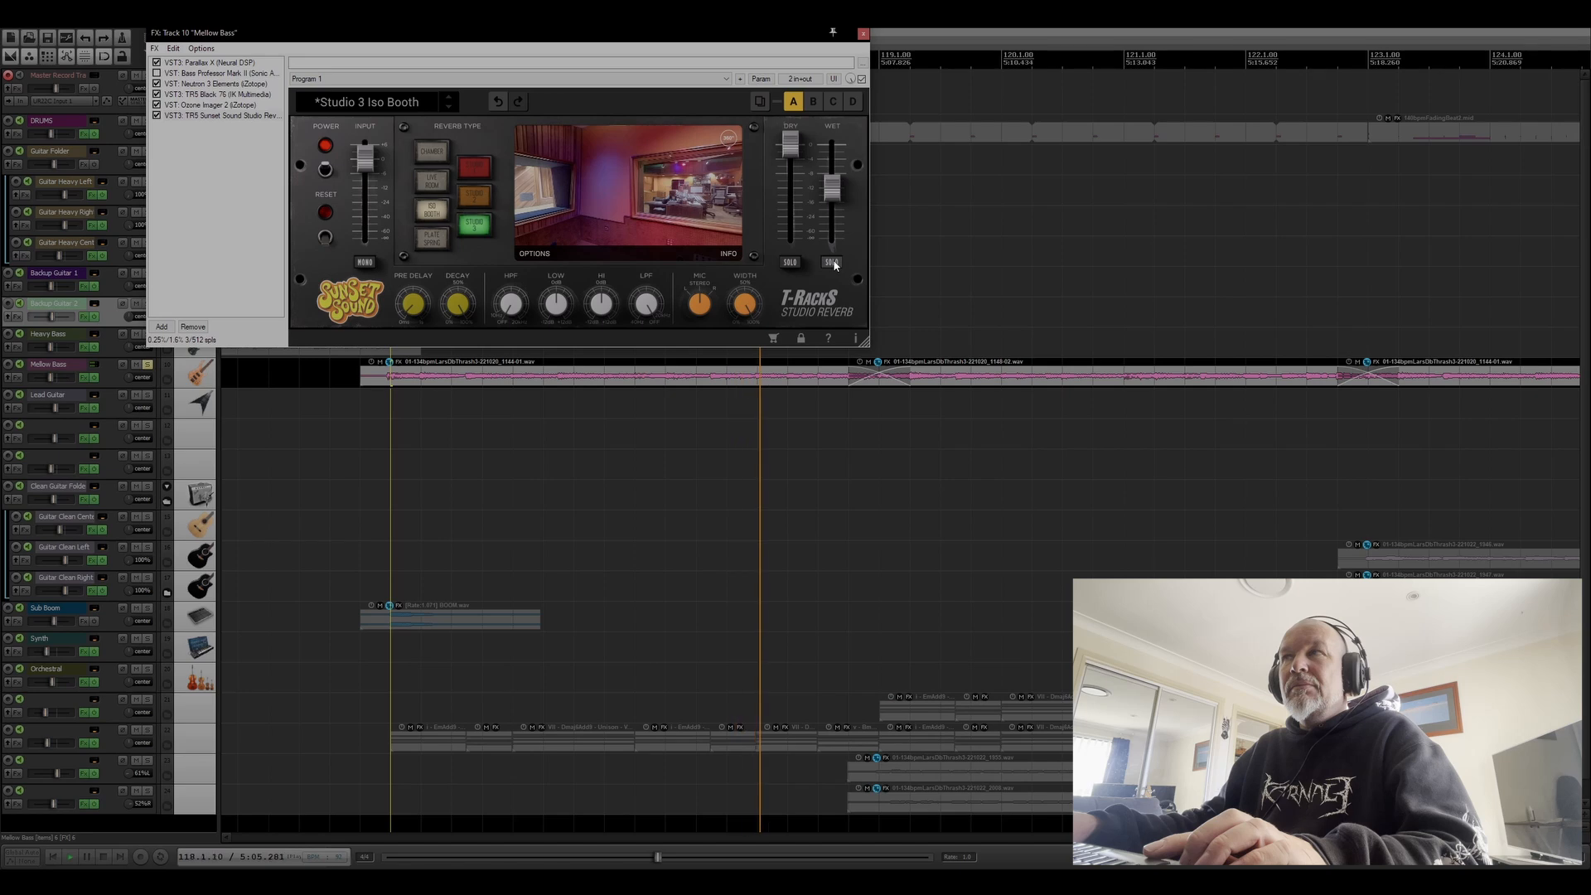
pyautogui.click(832, 263)
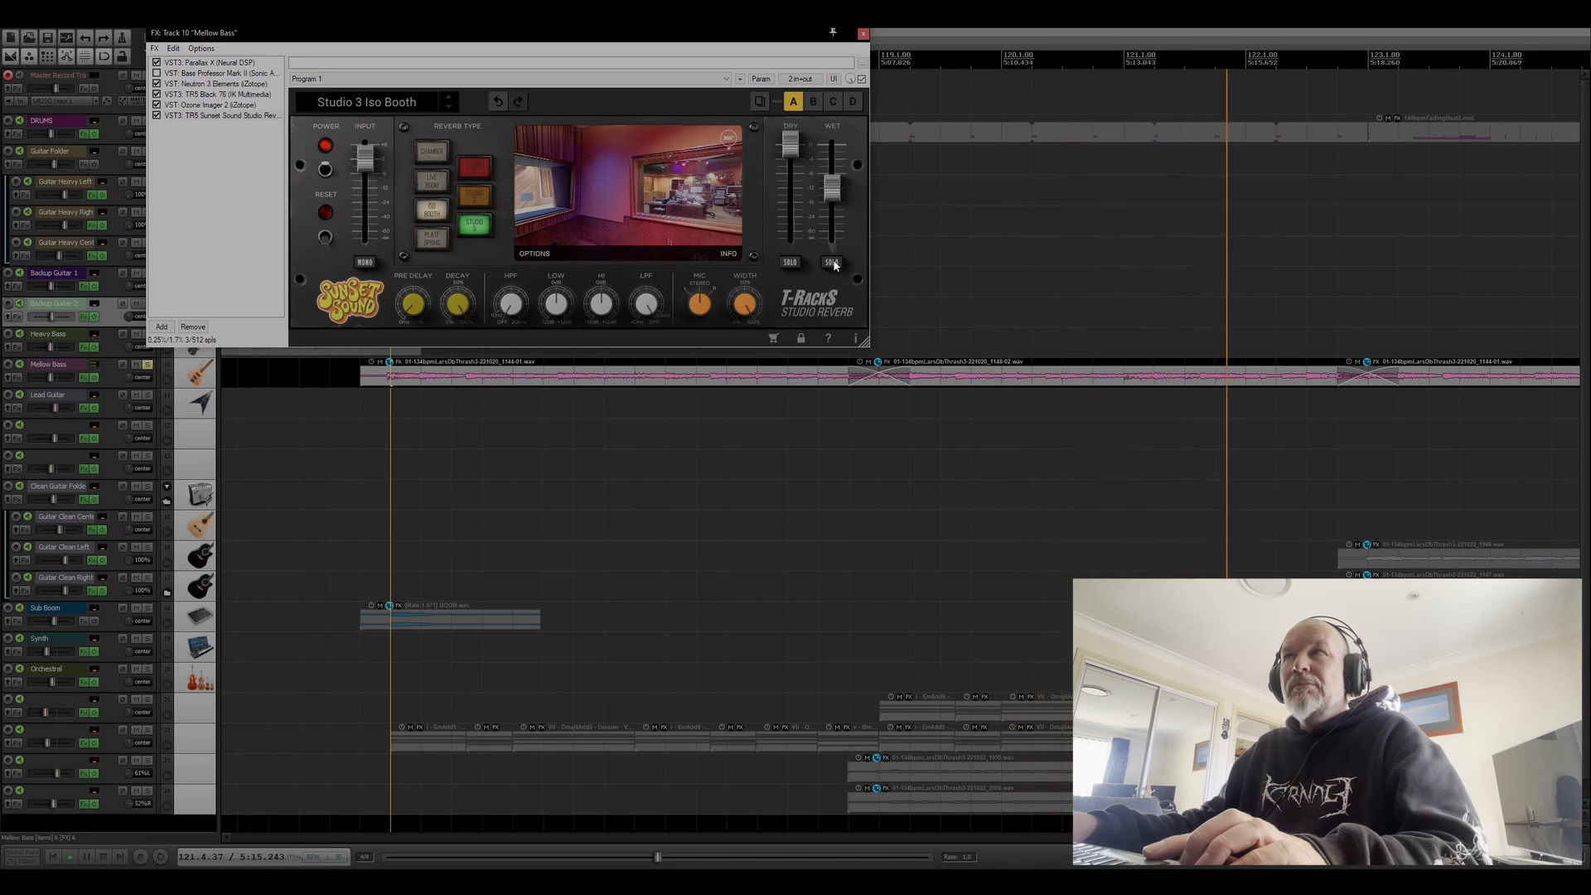
pyautogui.click(833, 263)
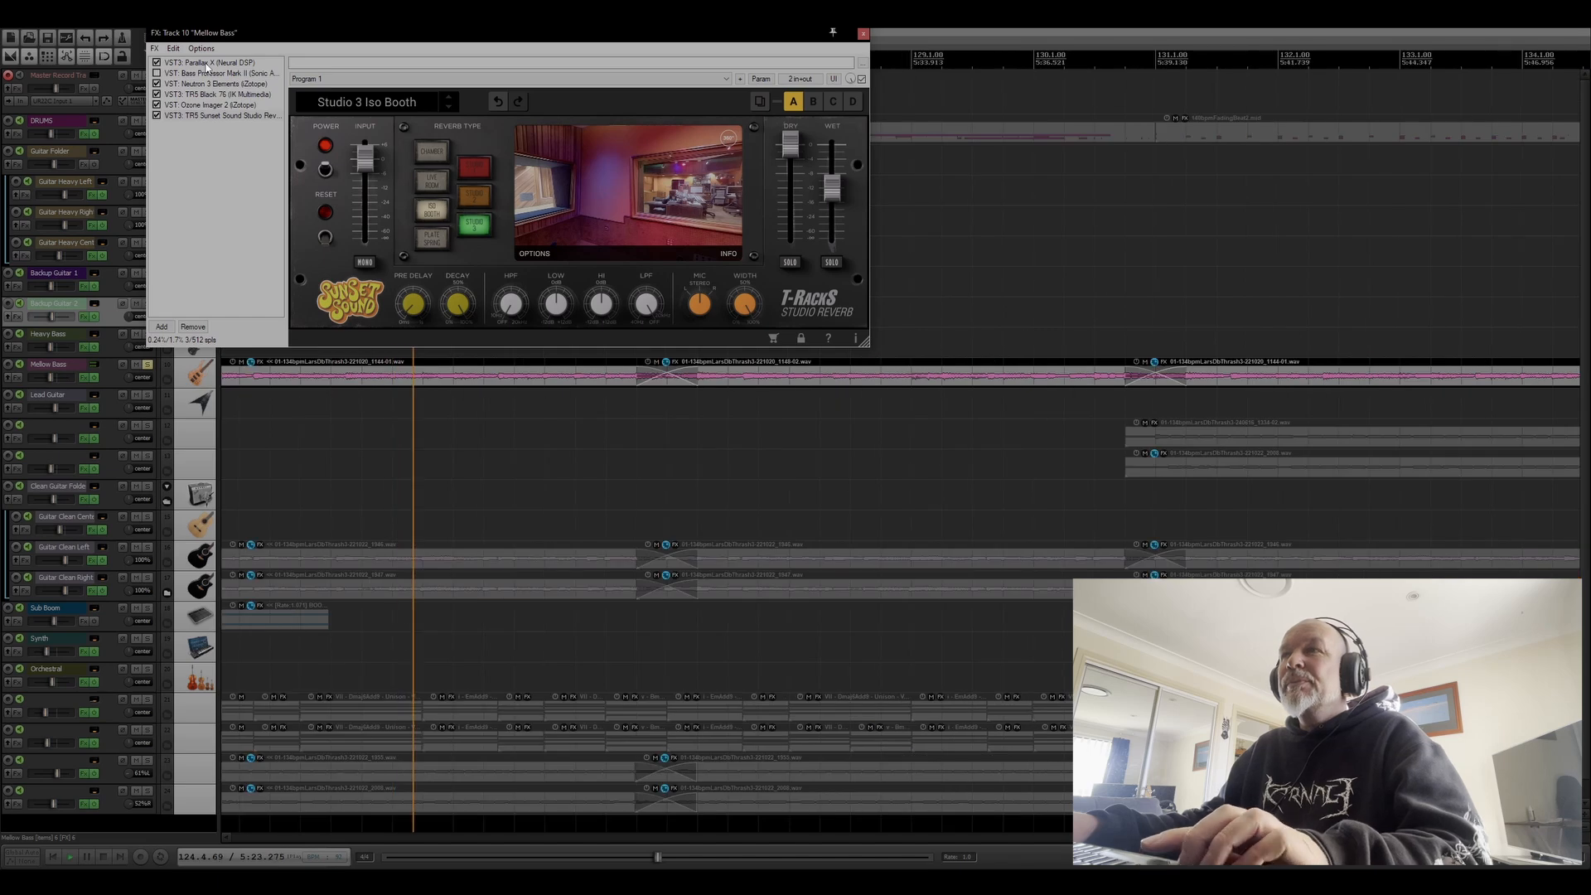
# Recheck Parallax X on the Mellow Bass, close the effects window, stop playback, and unsolo the track.
pyautogui.click(205, 63)
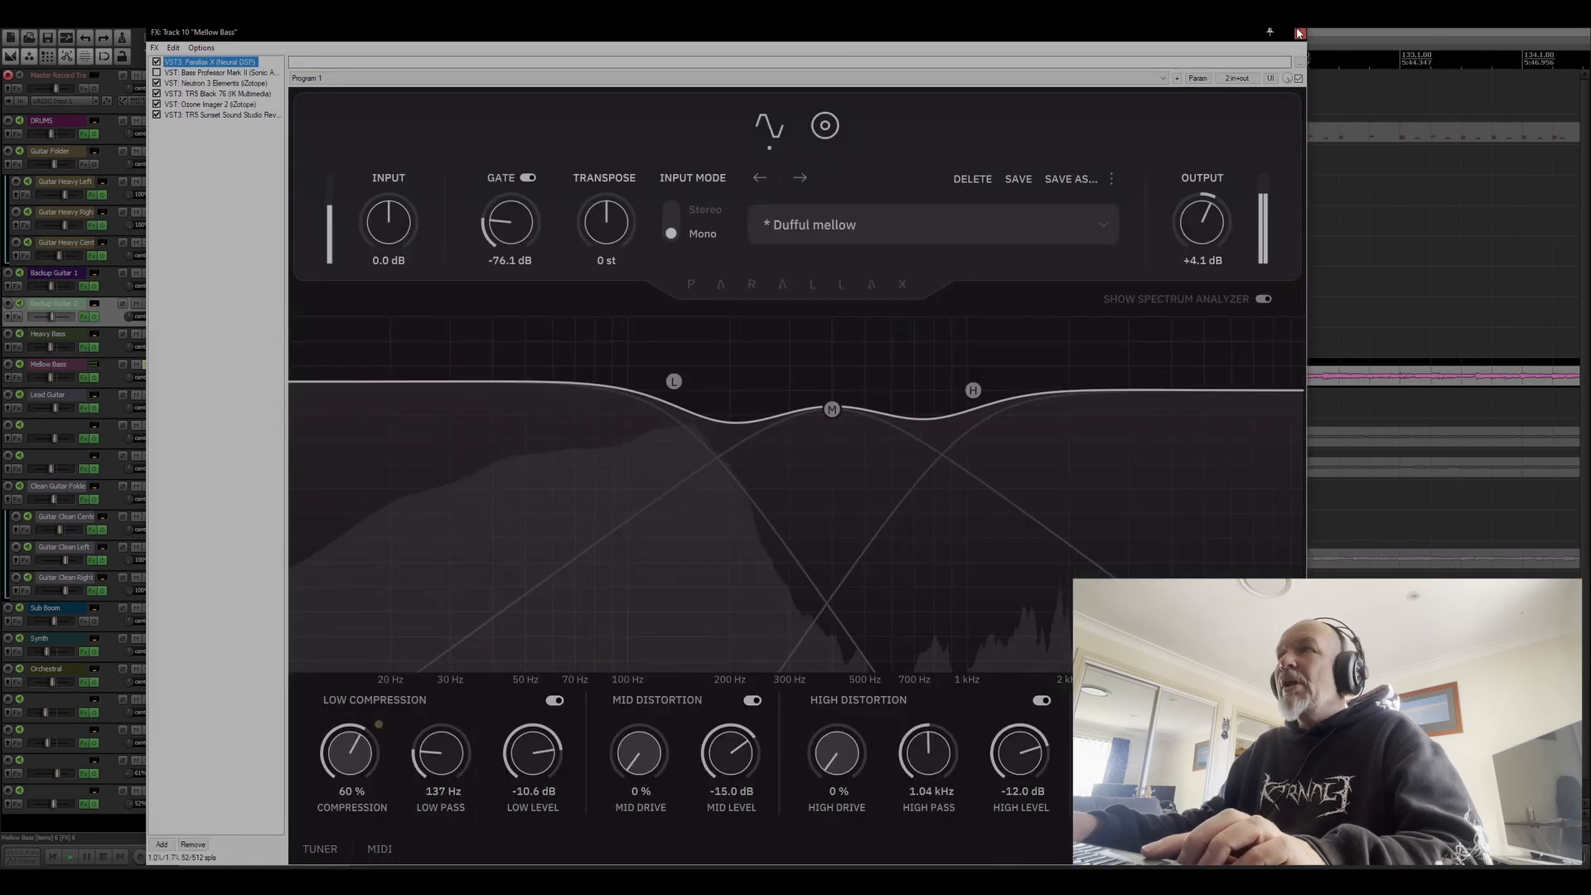
pyautogui.click(1301, 33)
pyautogui.press('space')
pyautogui.scroll(-5, 788, 321)
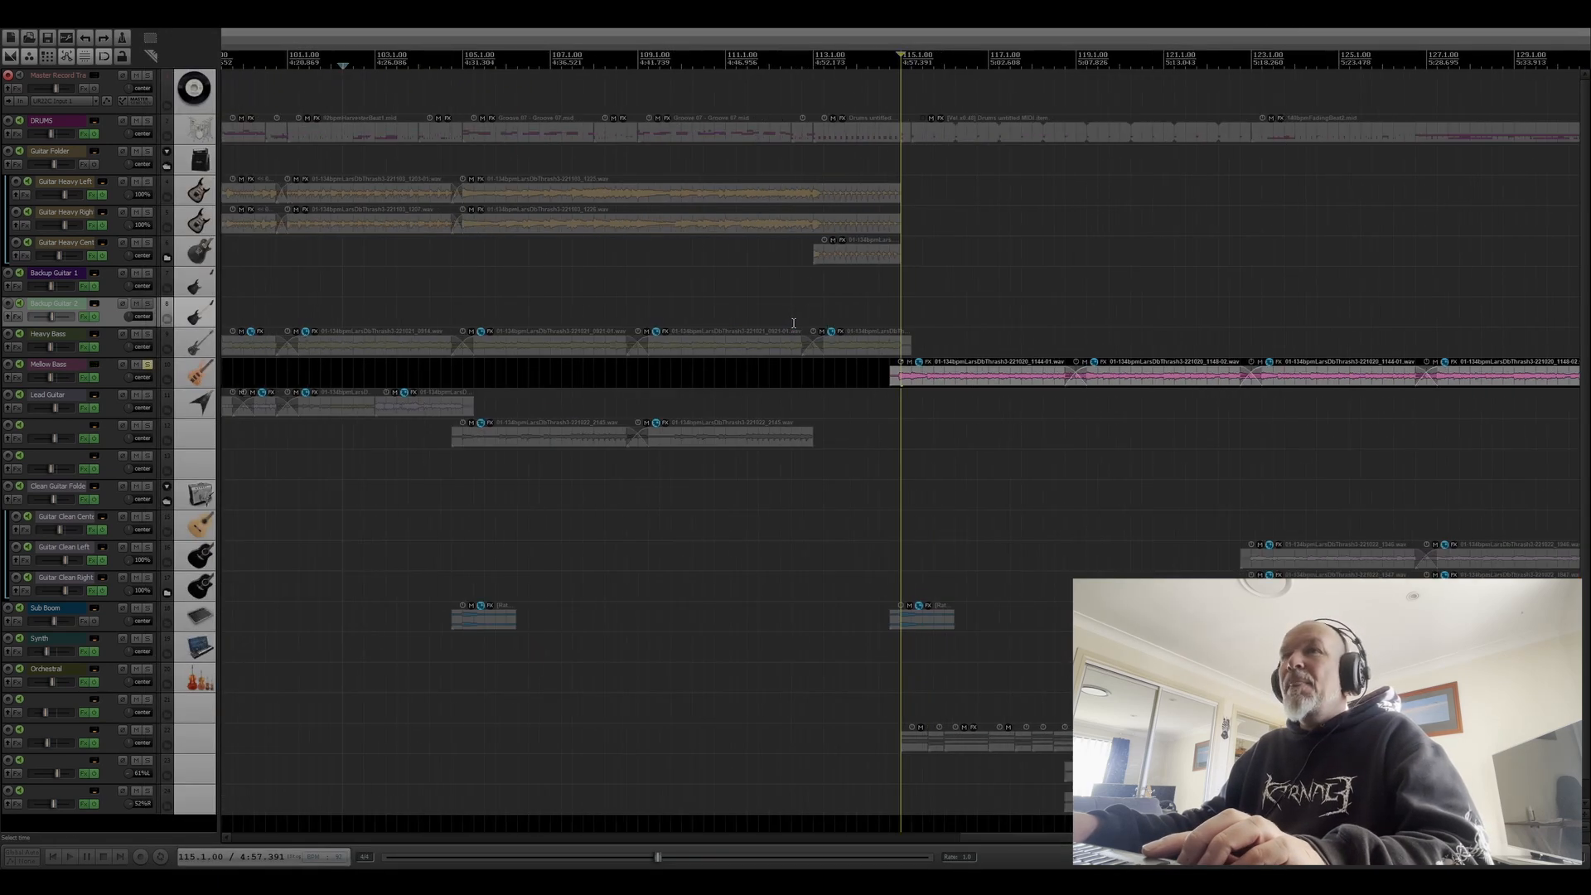
pyautogui.click(149, 365)
pyautogui.scroll(-2, 130, 388)
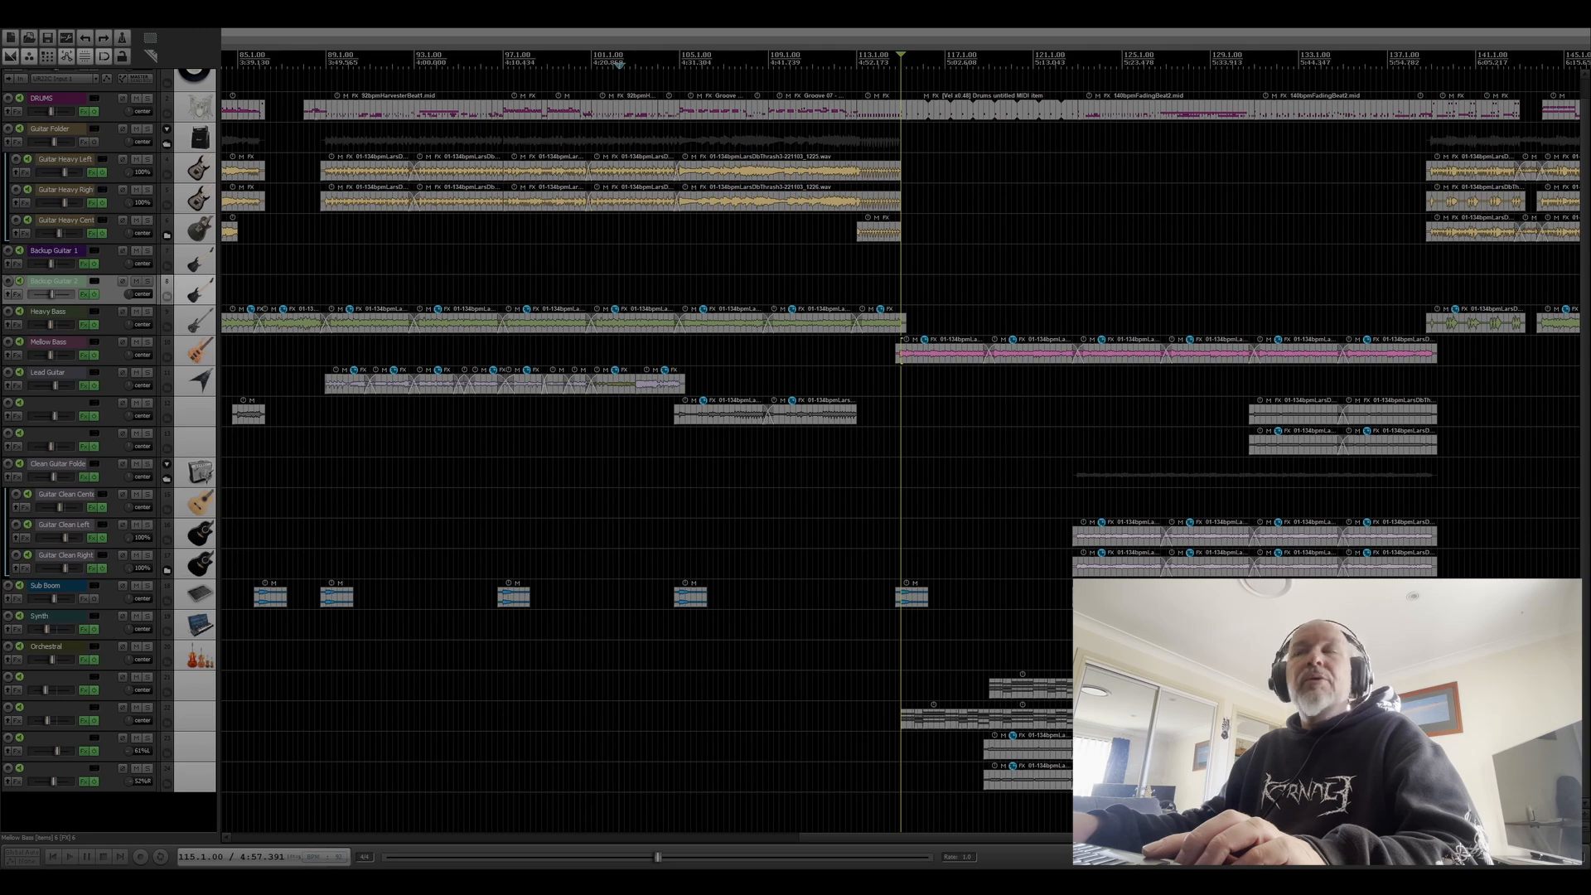
# Open the Hammersmith Free piano in Kontakt on track 22 and play that track soloed.
pyautogui.click(84, 720)
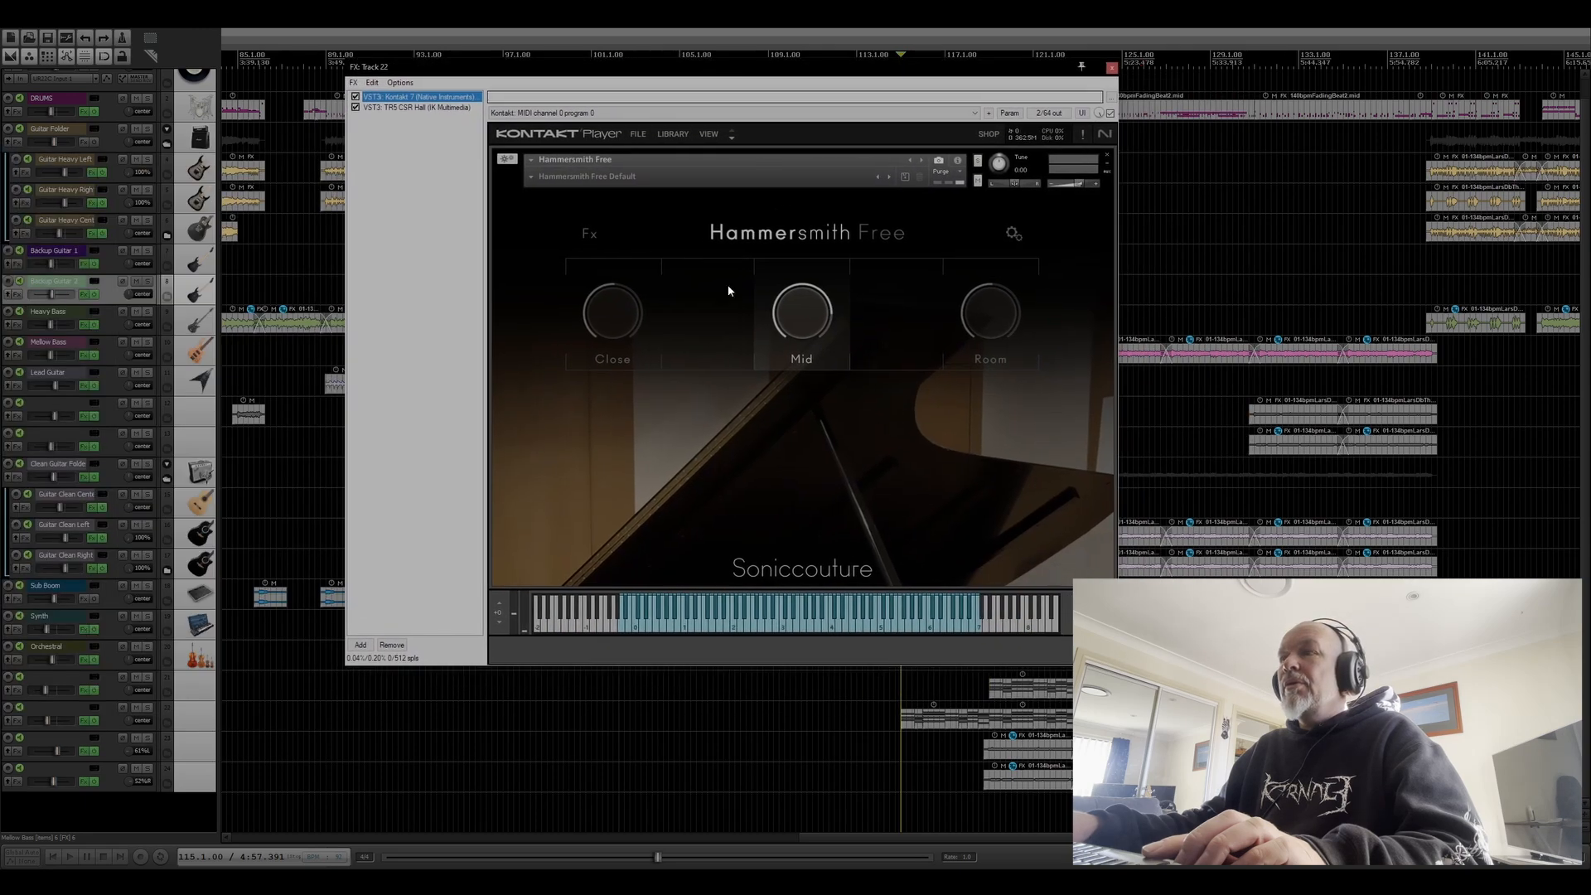
pyautogui.press('space')
pyautogui.click(147, 679)
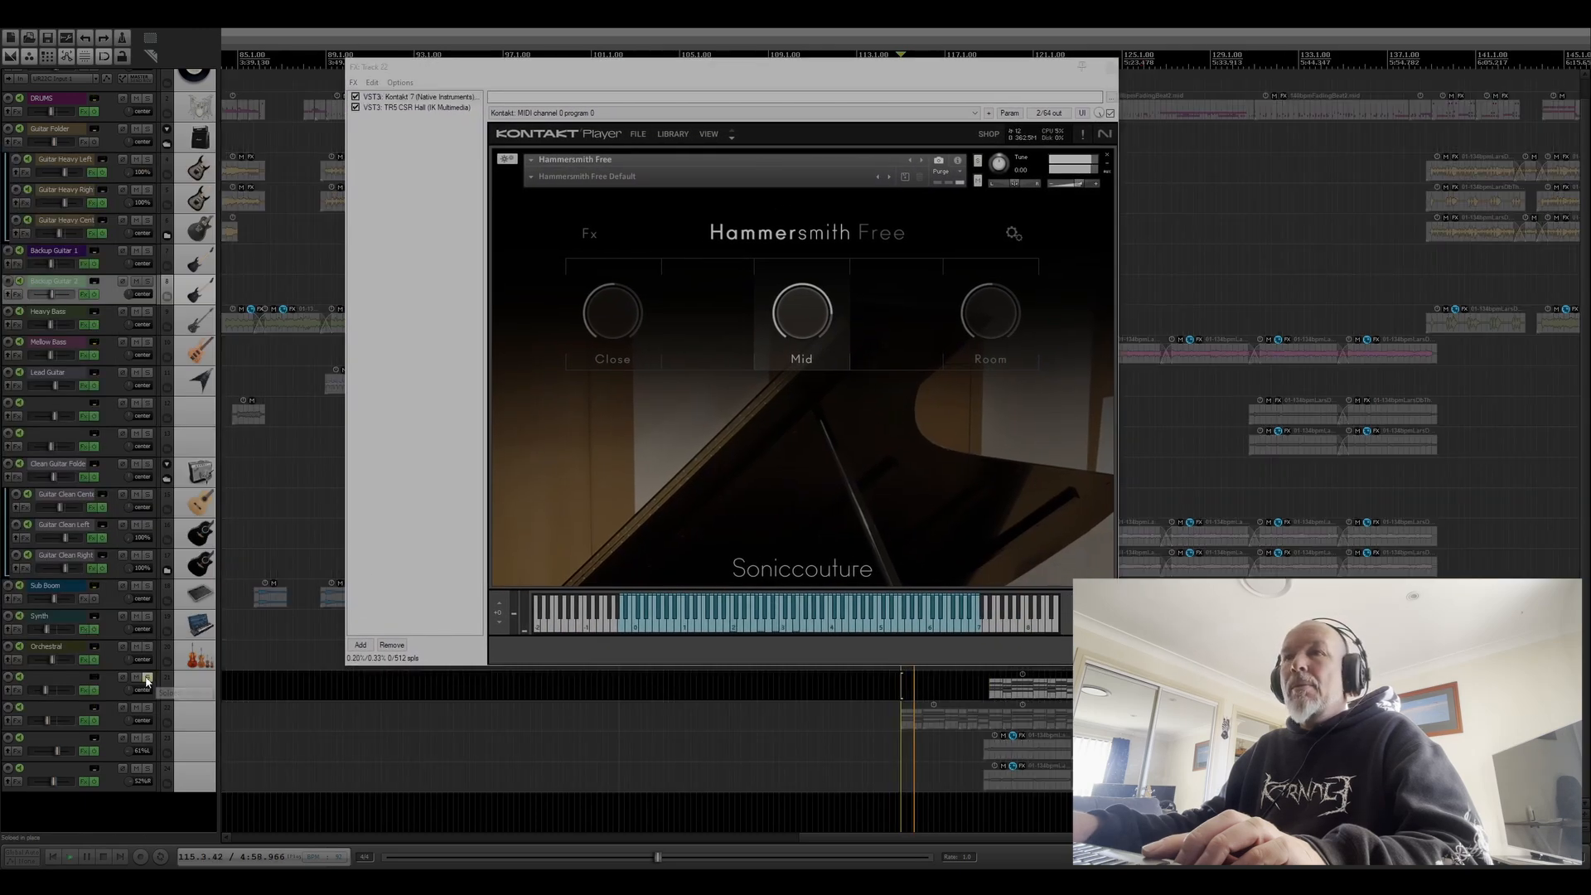
pyautogui.click(148, 710)
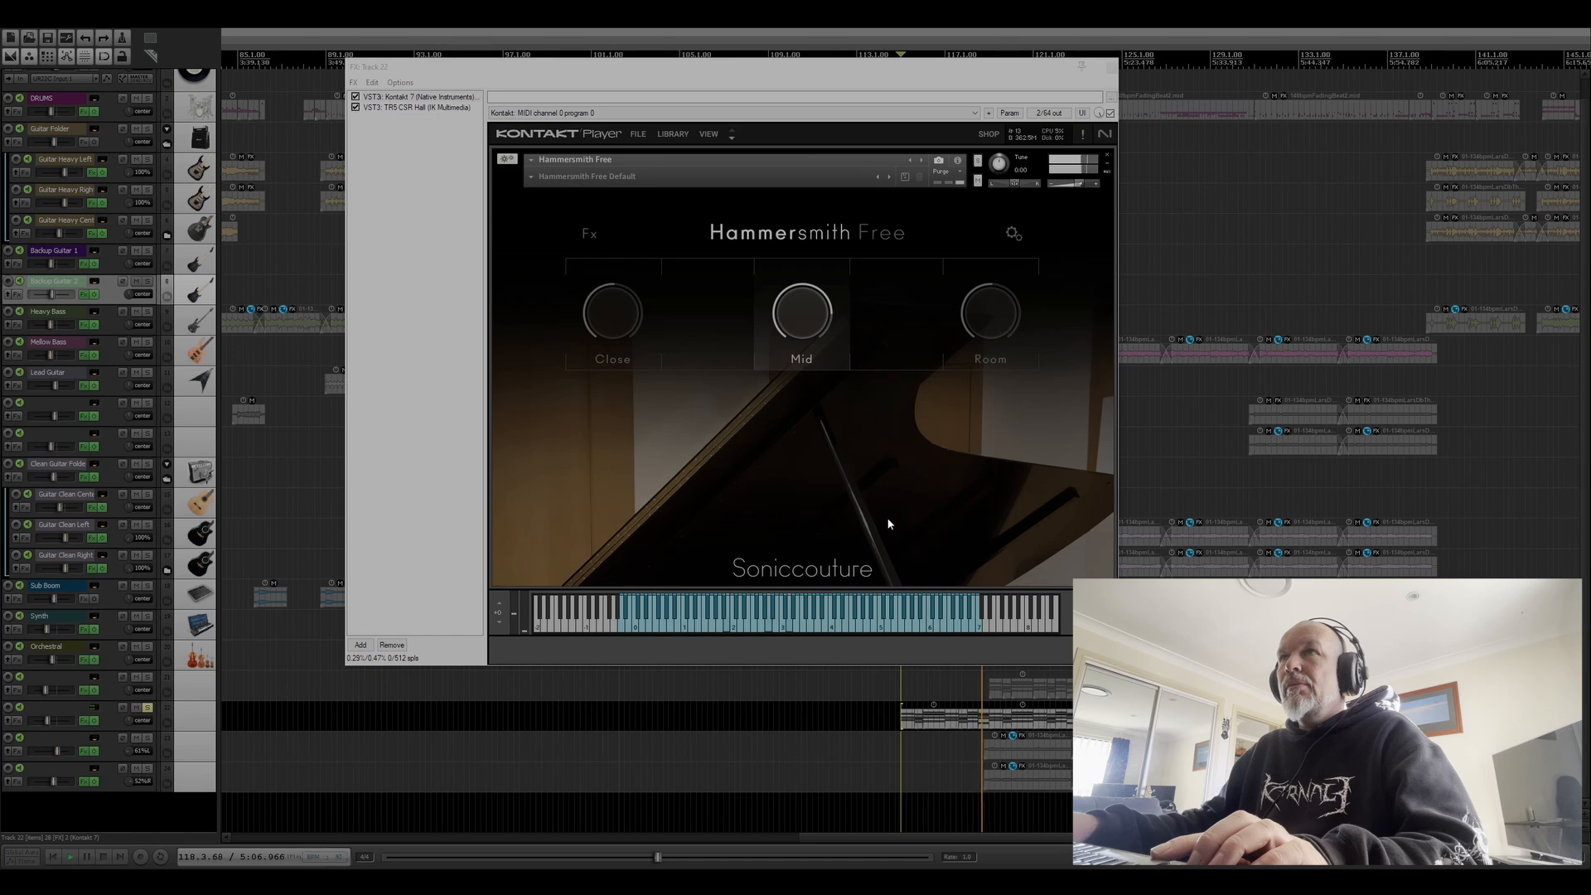
# Review the TR5 CSR Hall reverb on the piano track during playback, and return to the Kontakt instrument.
pyautogui.click(411, 107)
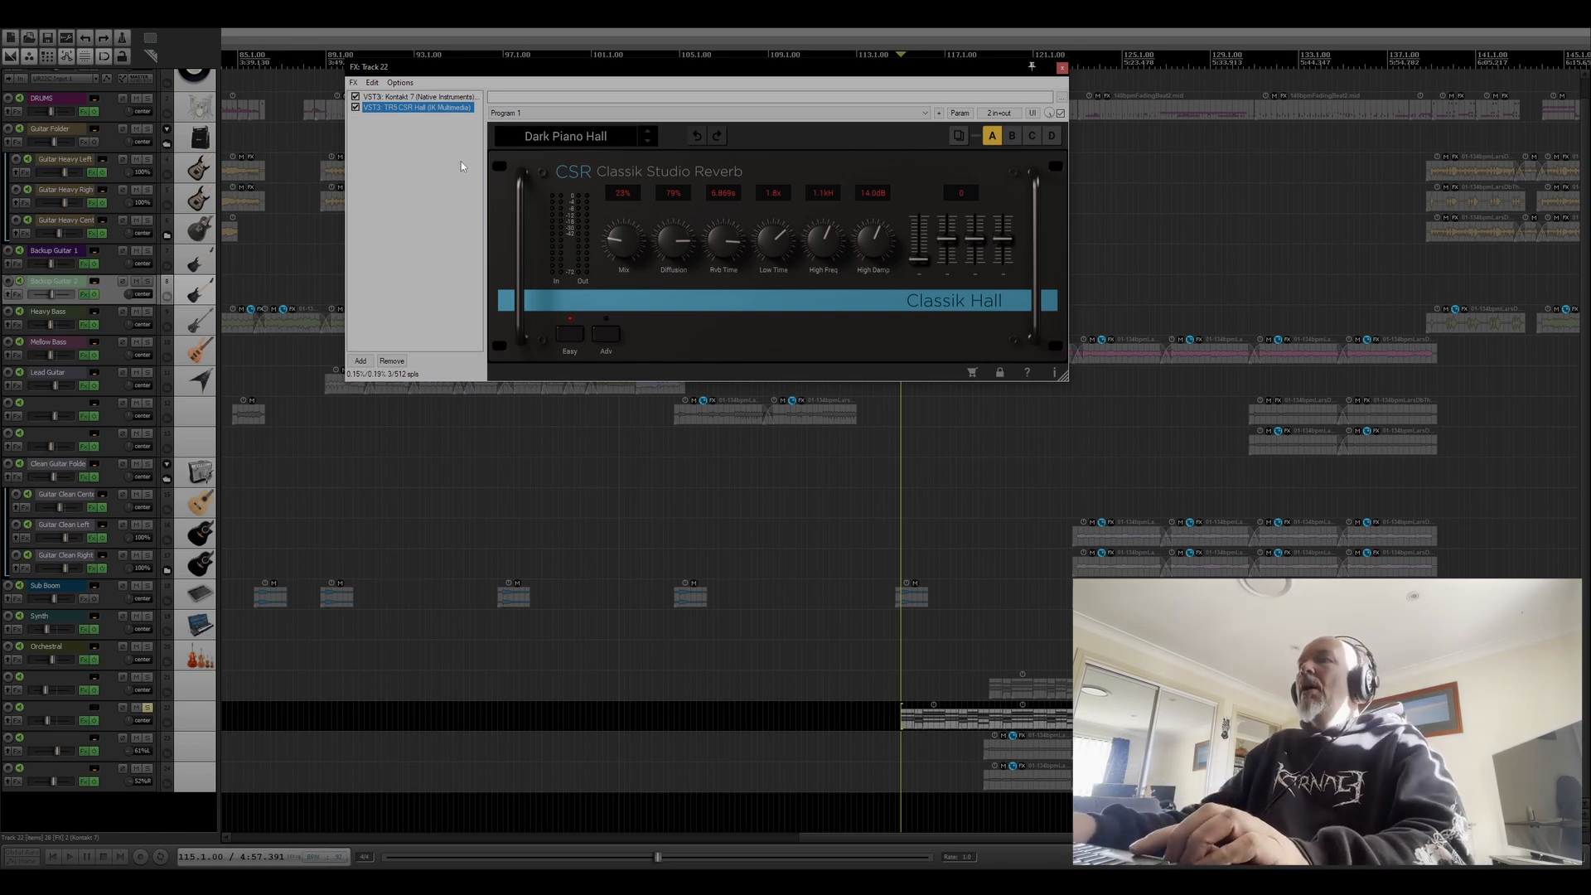
pyautogui.press('space')
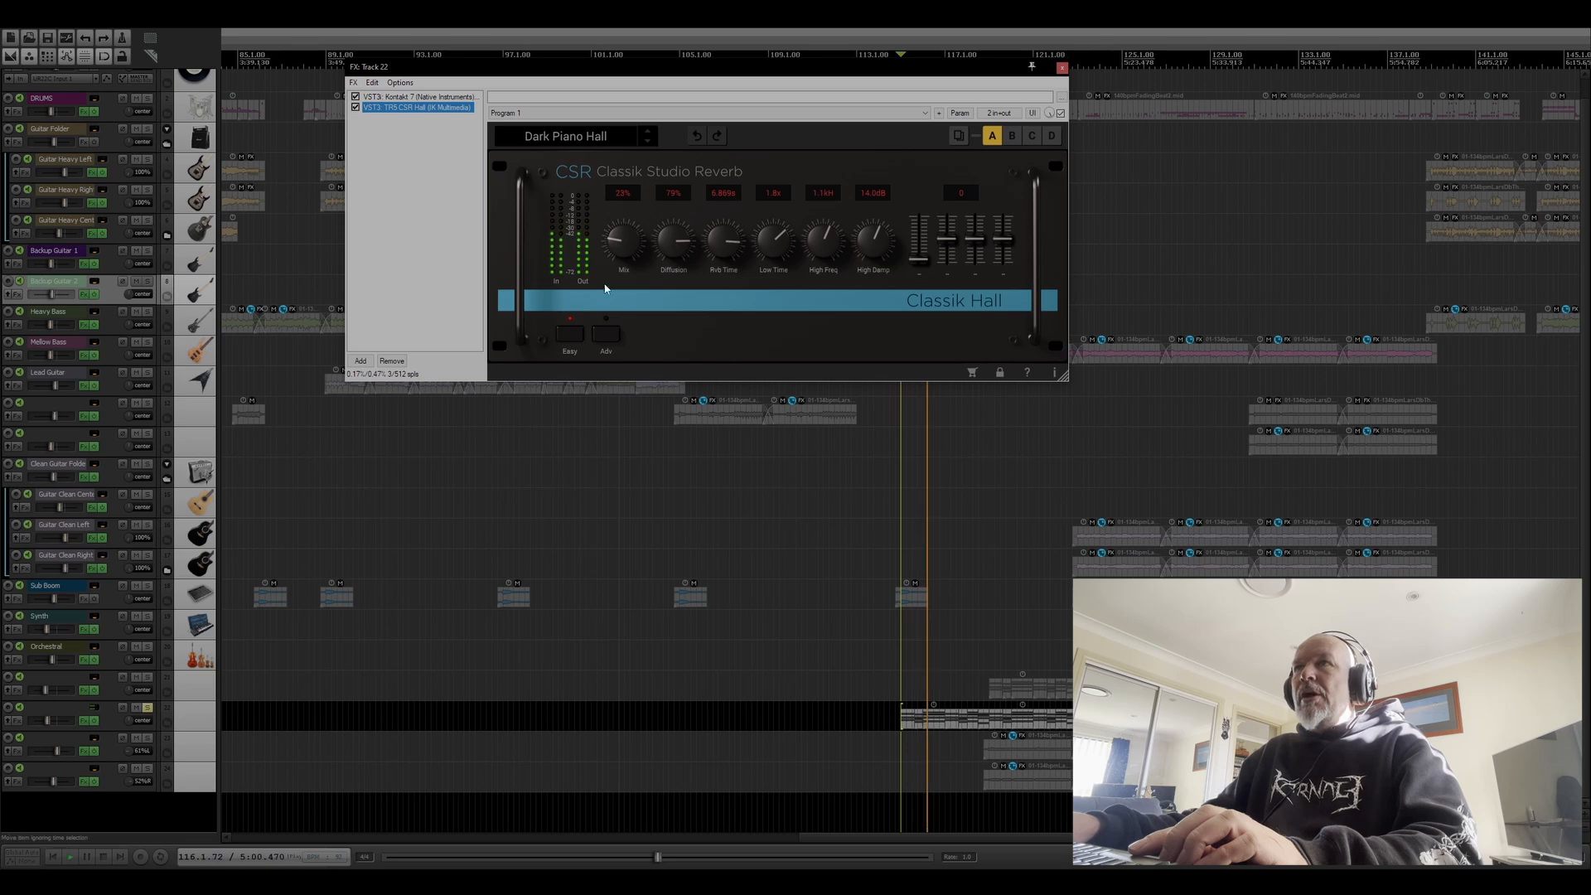
pyautogui.click(424, 97)
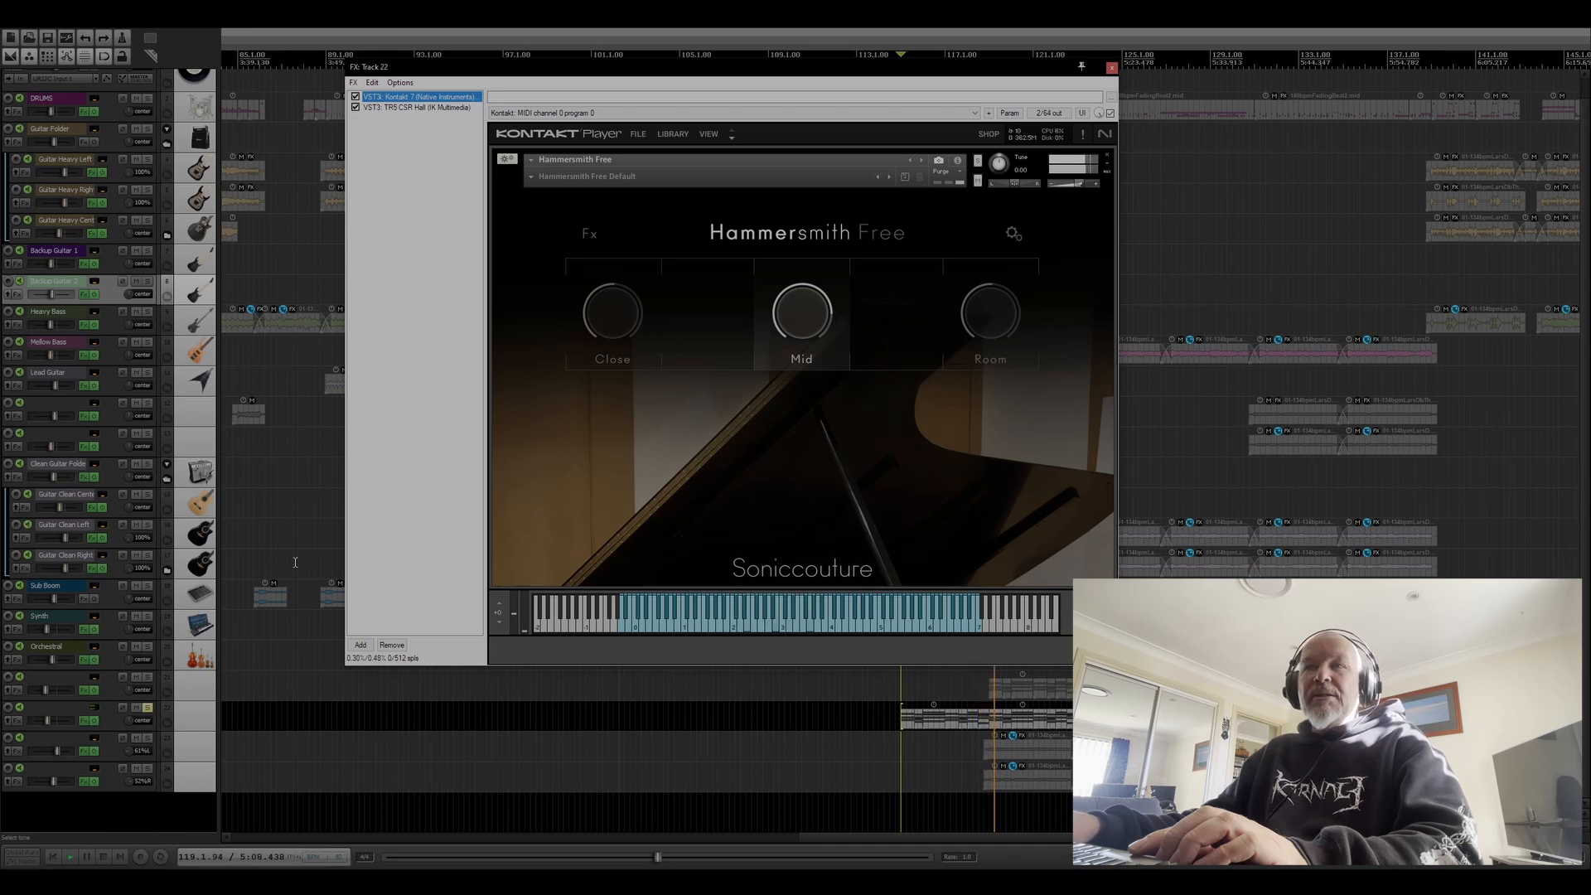
# Compare the piano soloed and within the full mix, leave it unsoloed, and close its effects window.
pyautogui.click(148, 710)
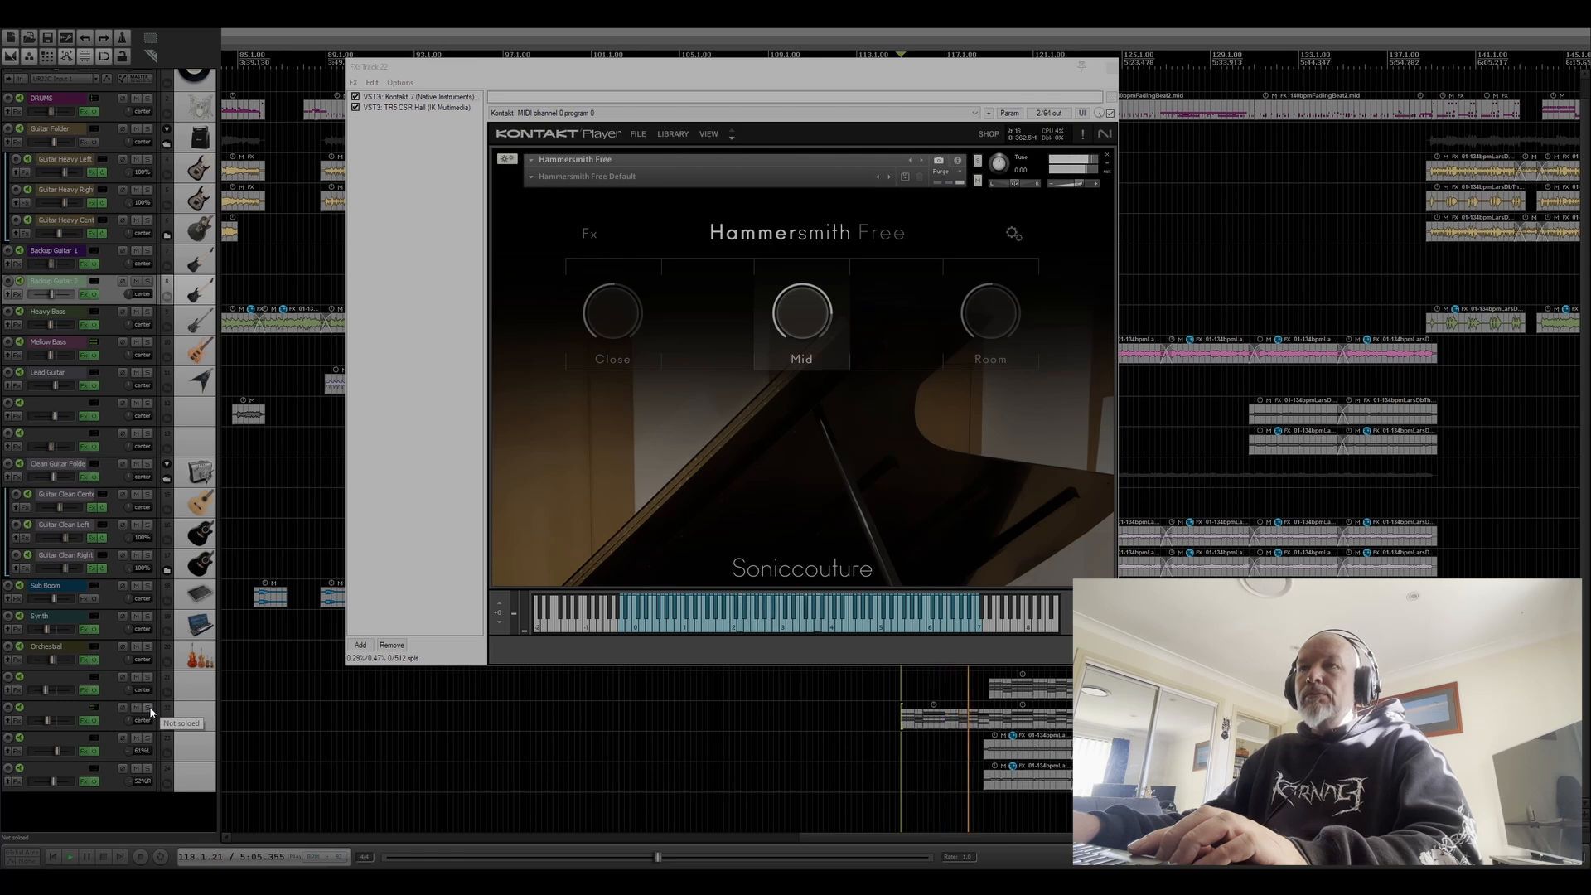
pyautogui.click(150, 708)
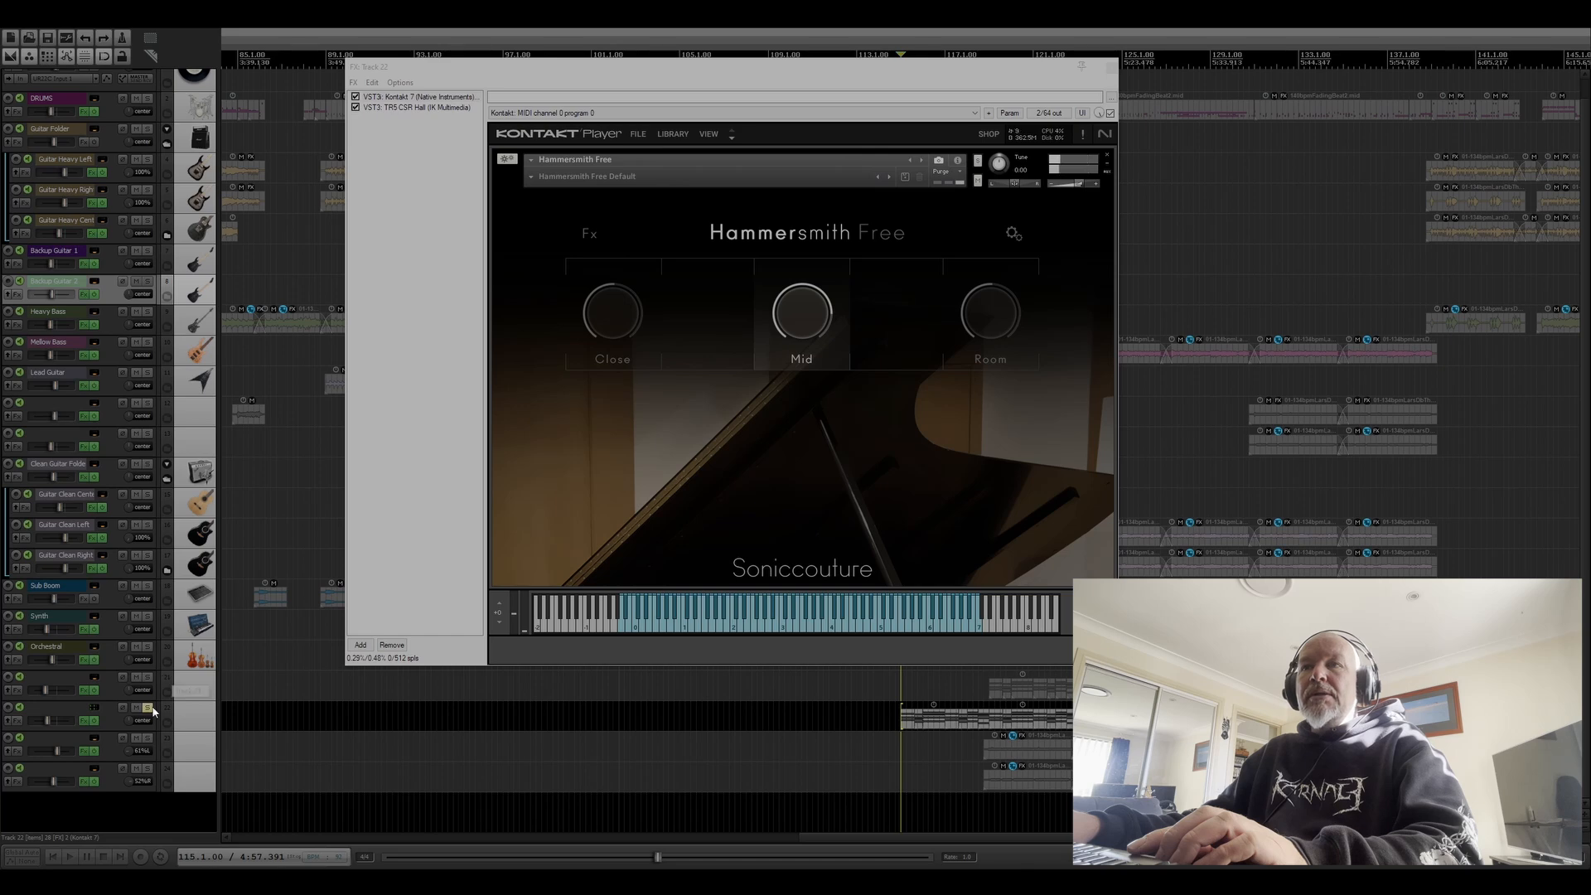
pyautogui.click(151, 709)
pyautogui.click(1113, 67)
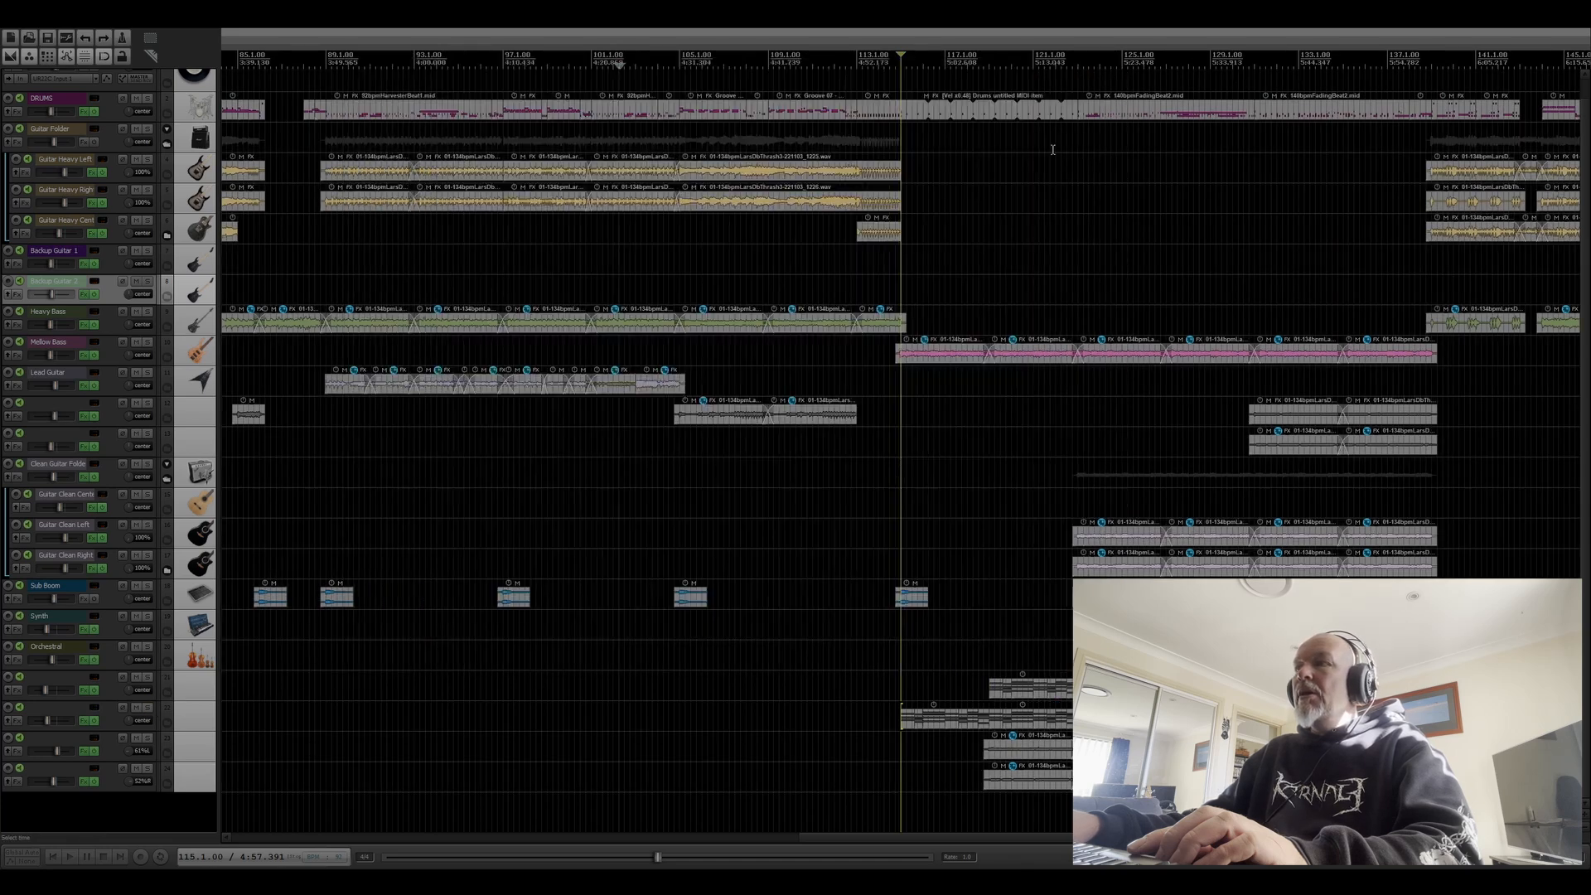
# Place the edit cursor at bar 119 and open the BBC Symphony Orchestra effects chain on track 21.
pyautogui.click(989, 661)
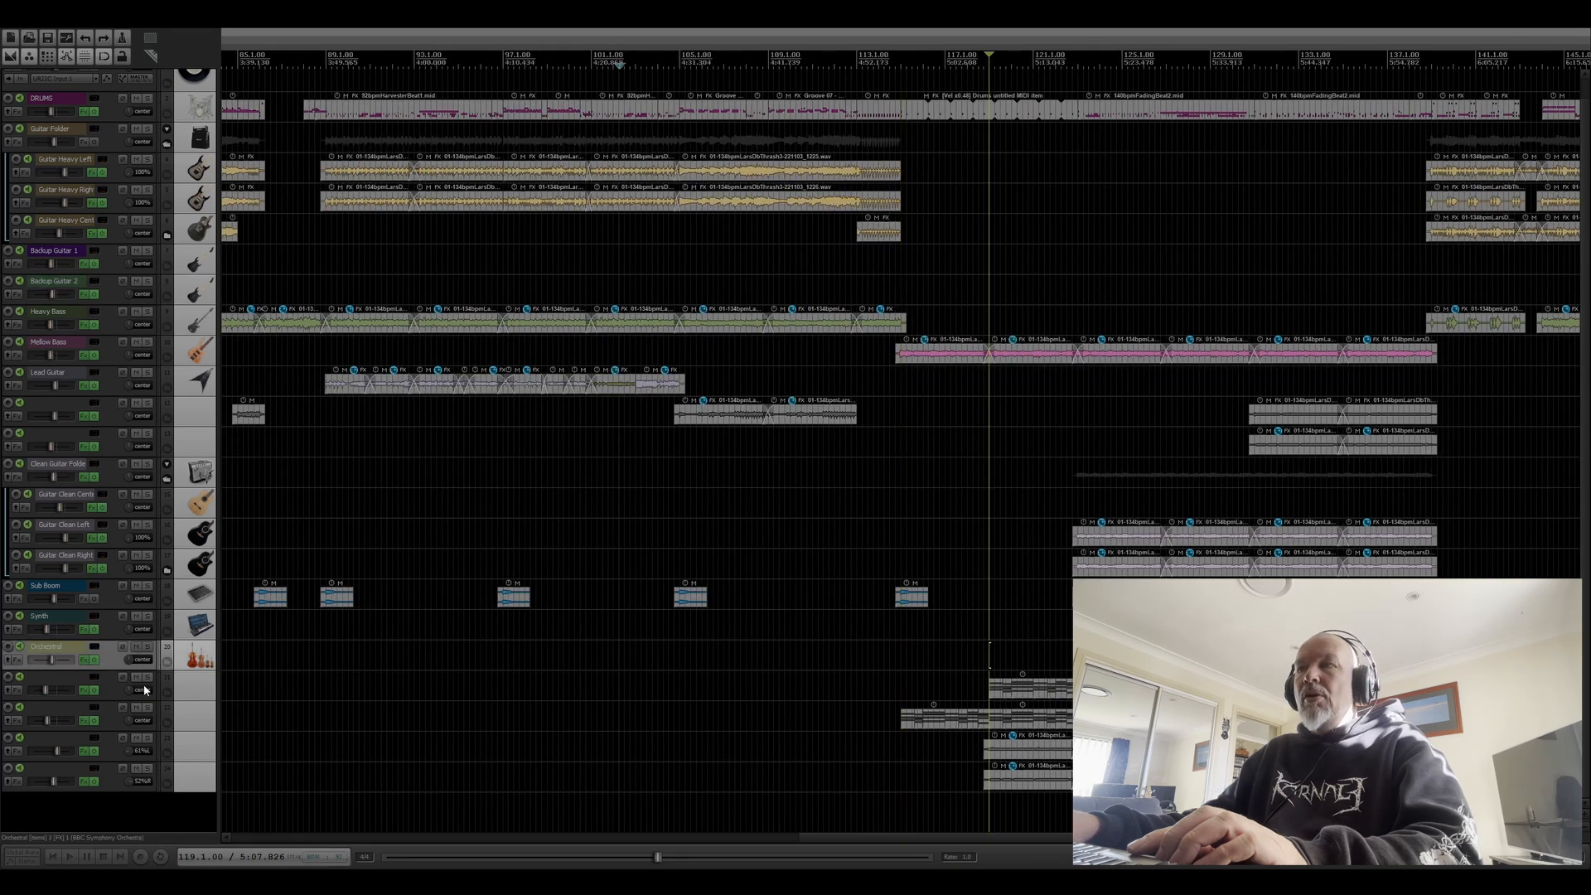
pyautogui.click(84, 691)
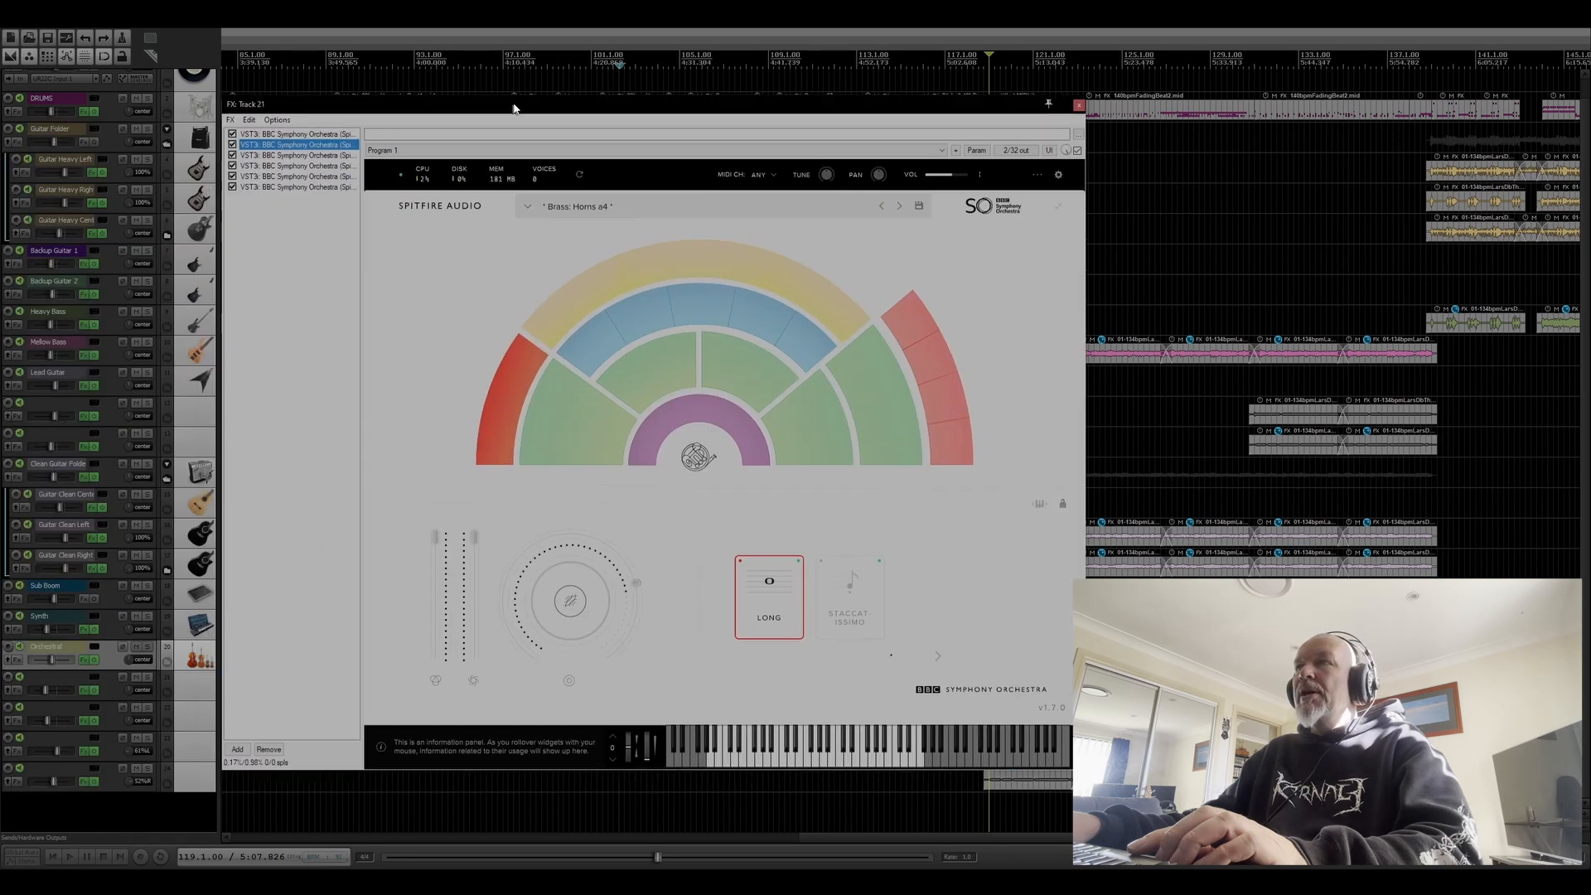
pyautogui.moveTo(512, 107); pyautogui.dragTo(664, 93)
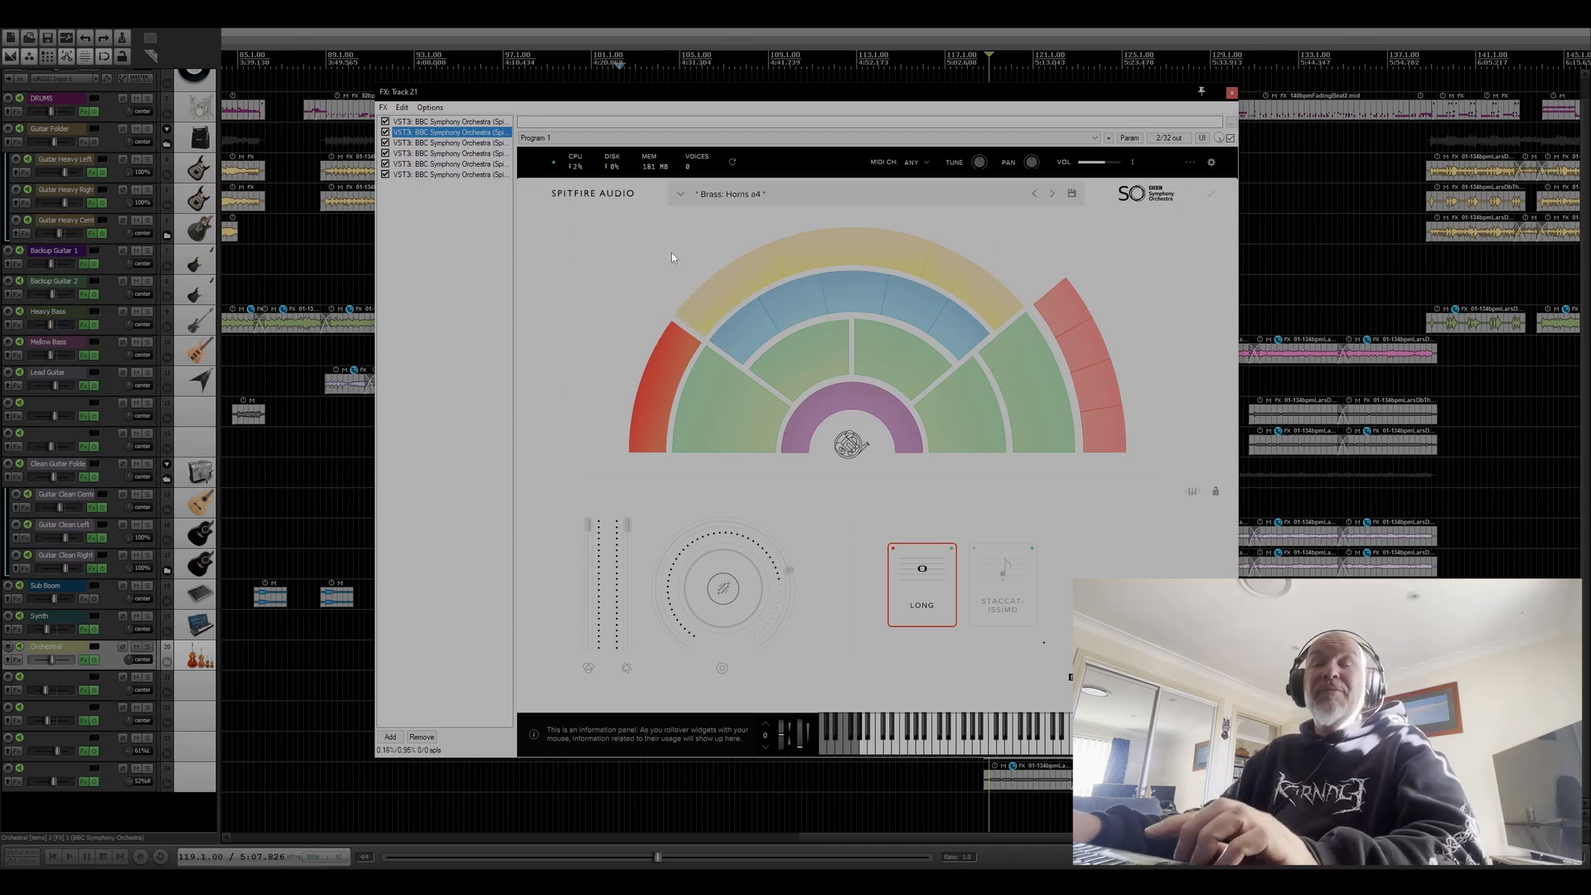
# Review track 21's BBC Symphony Orchestra instances, from Violins 2, Horns a4 and Celli to Violins 1, Basses and Oboes a3, and close the chain.
pyautogui.click(444, 121)
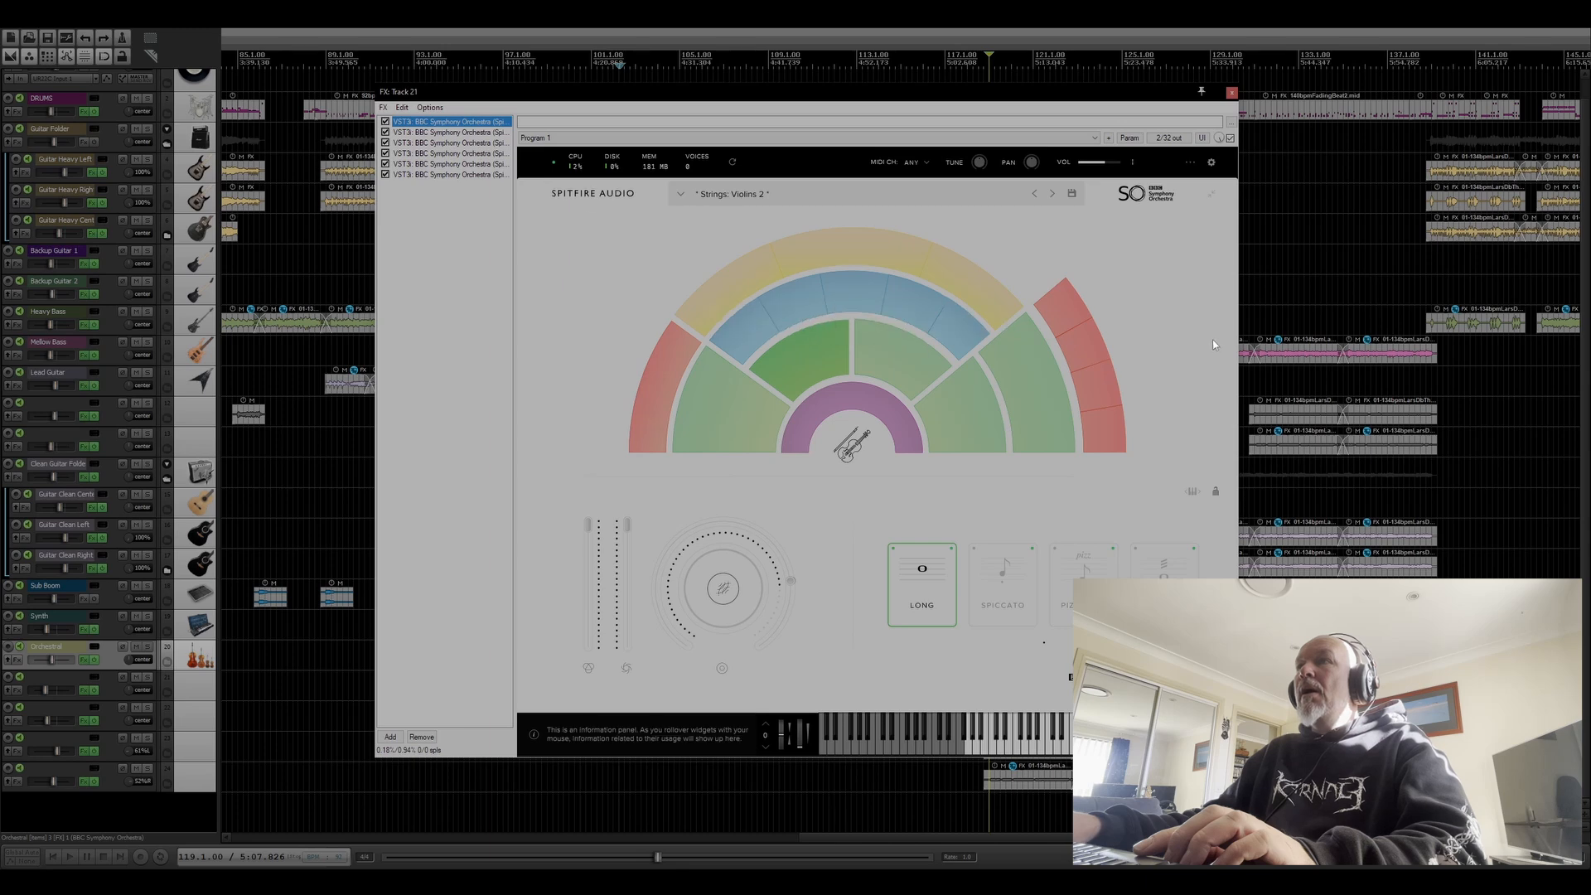
pyautogui.click(452, 133)
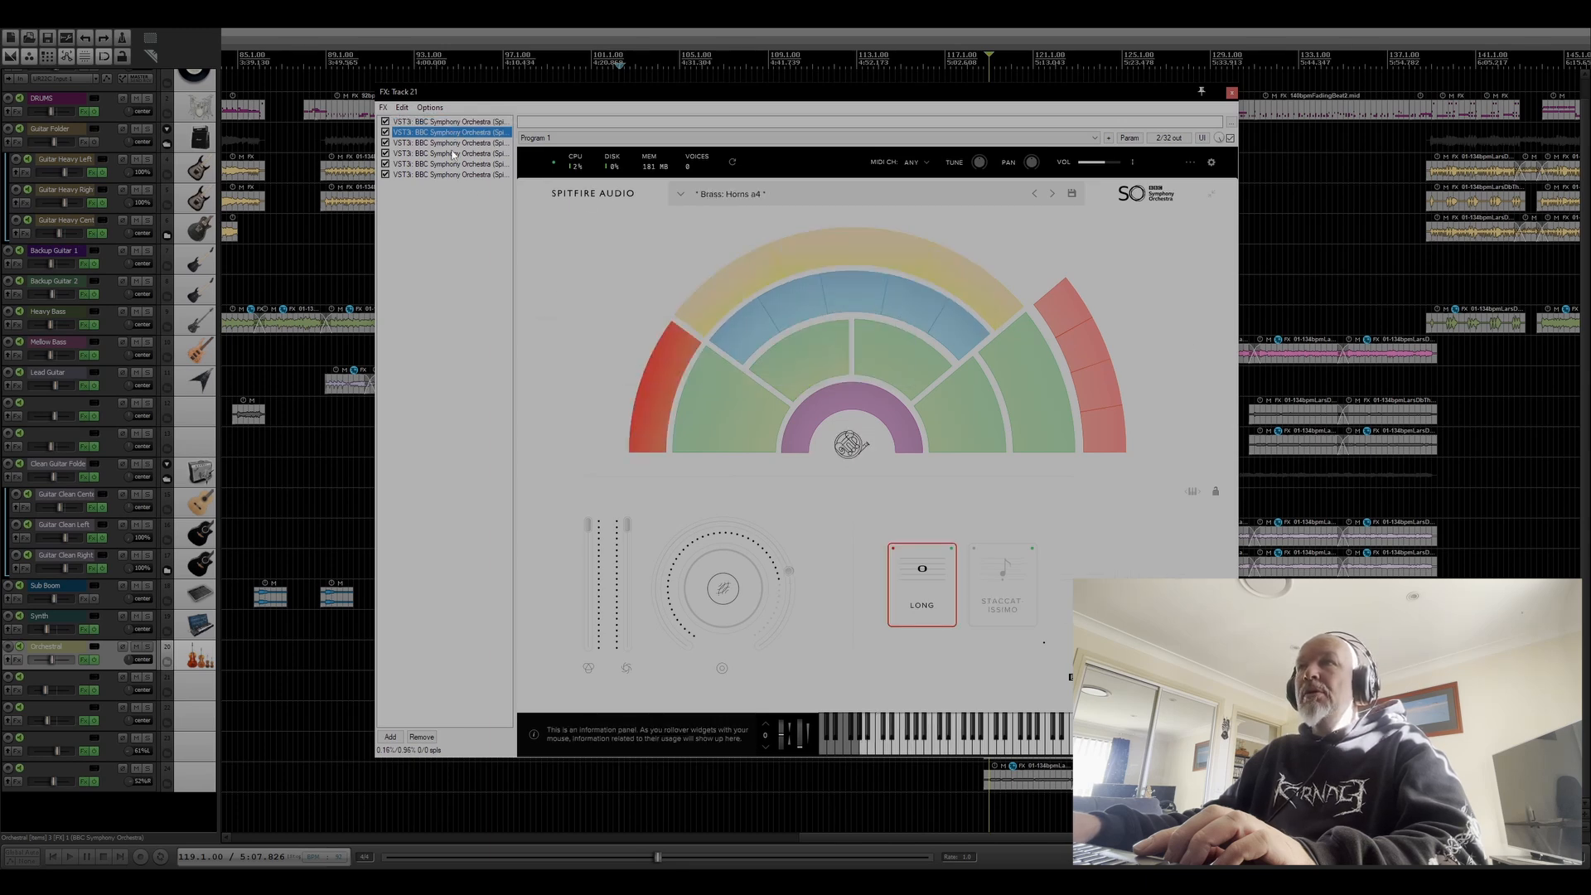
pyautogui.click(452, 142)
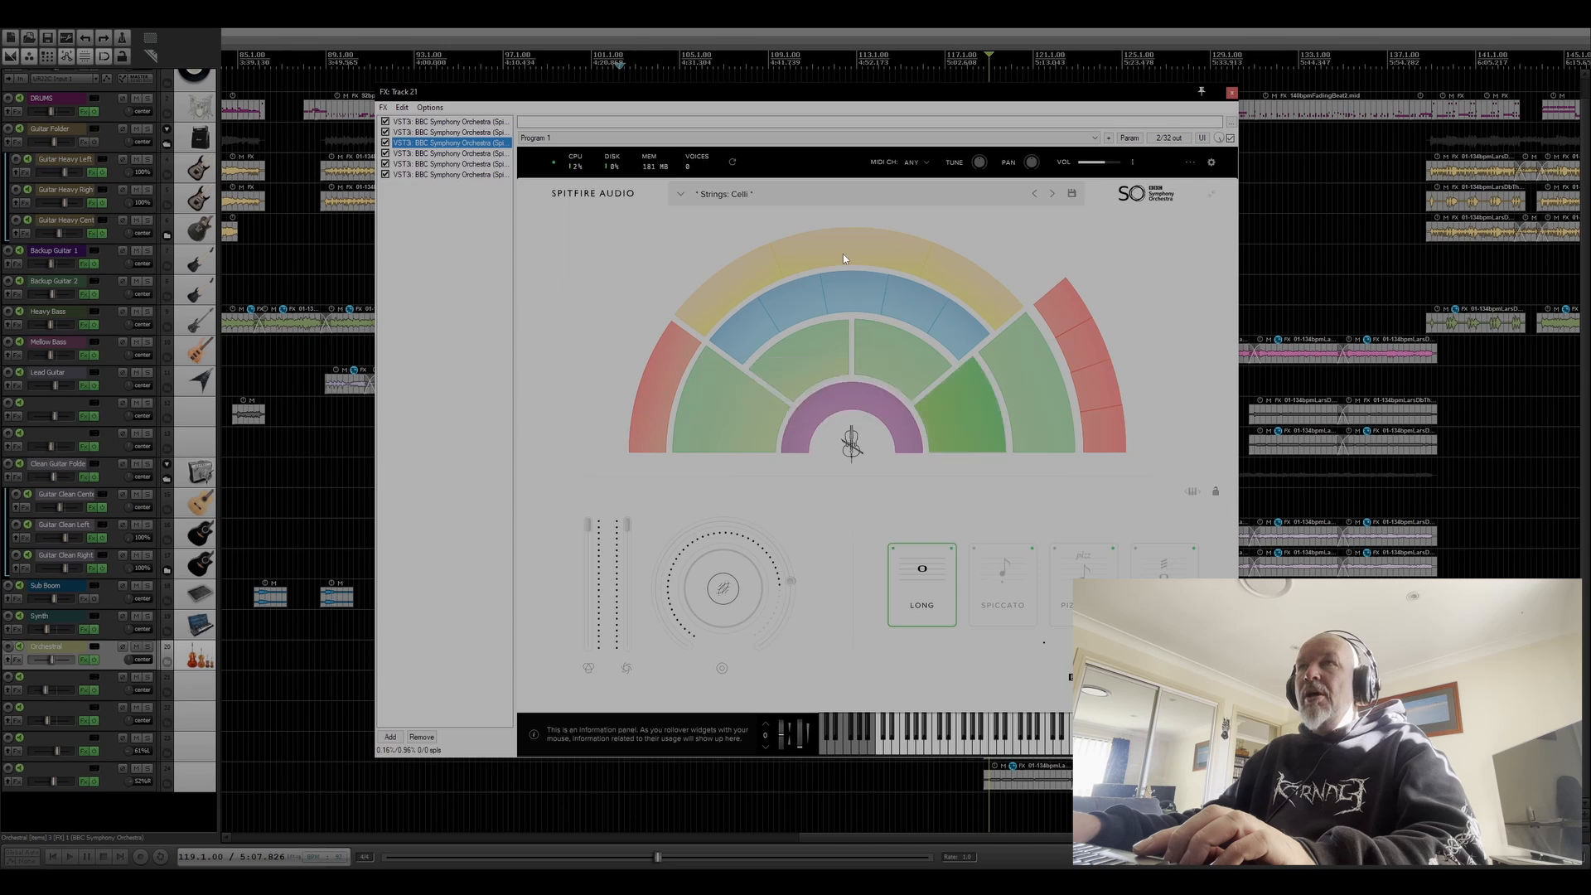
pyautogui.click(452, 153)
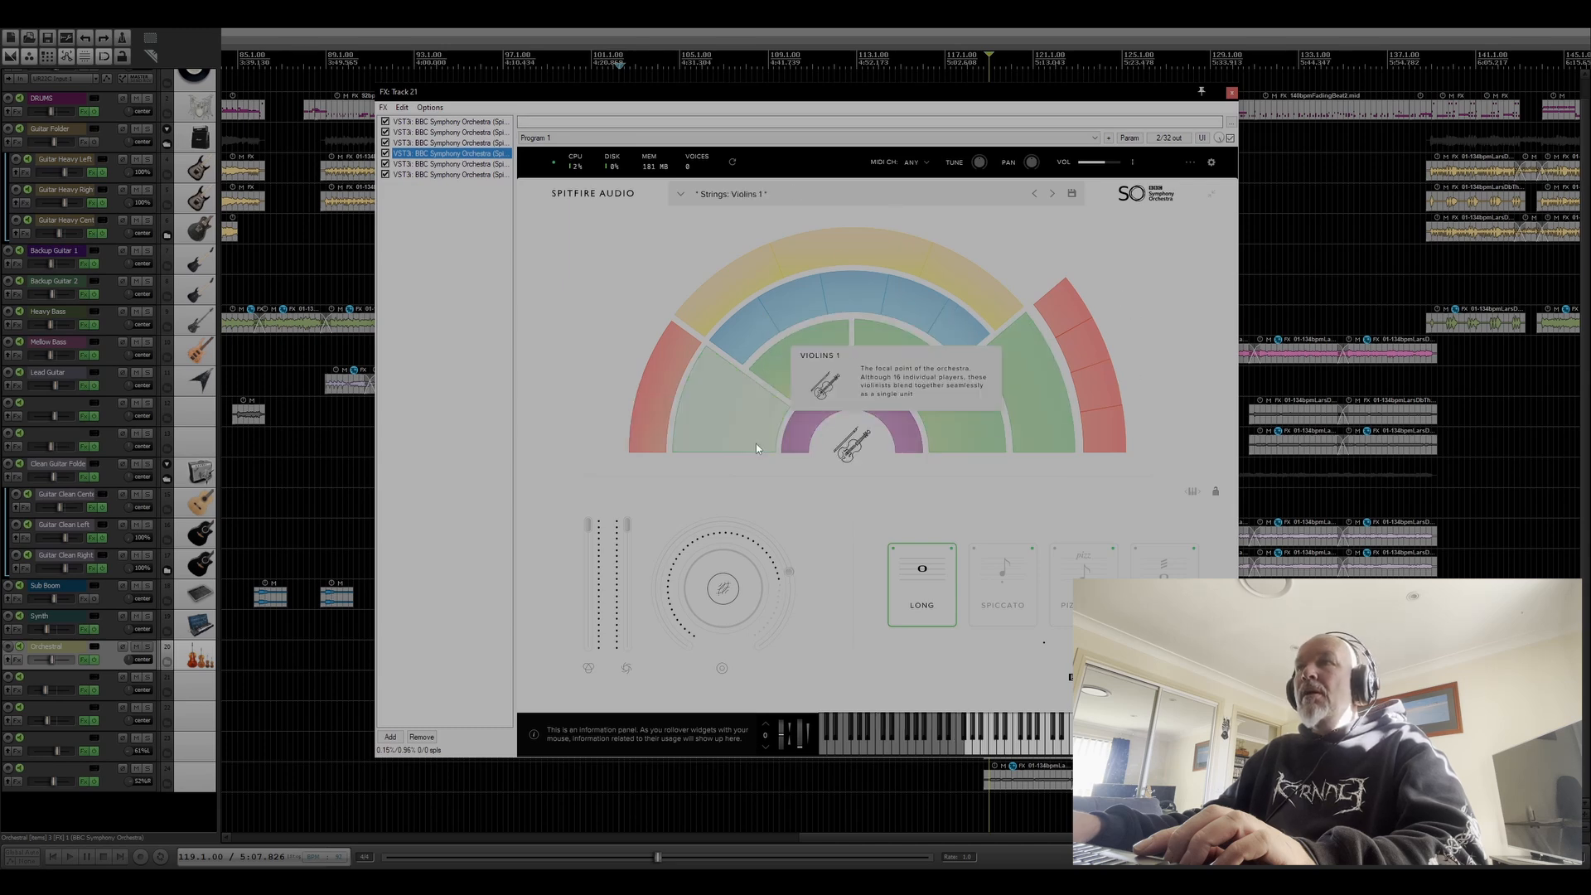
pyautogui.click(431, 164)
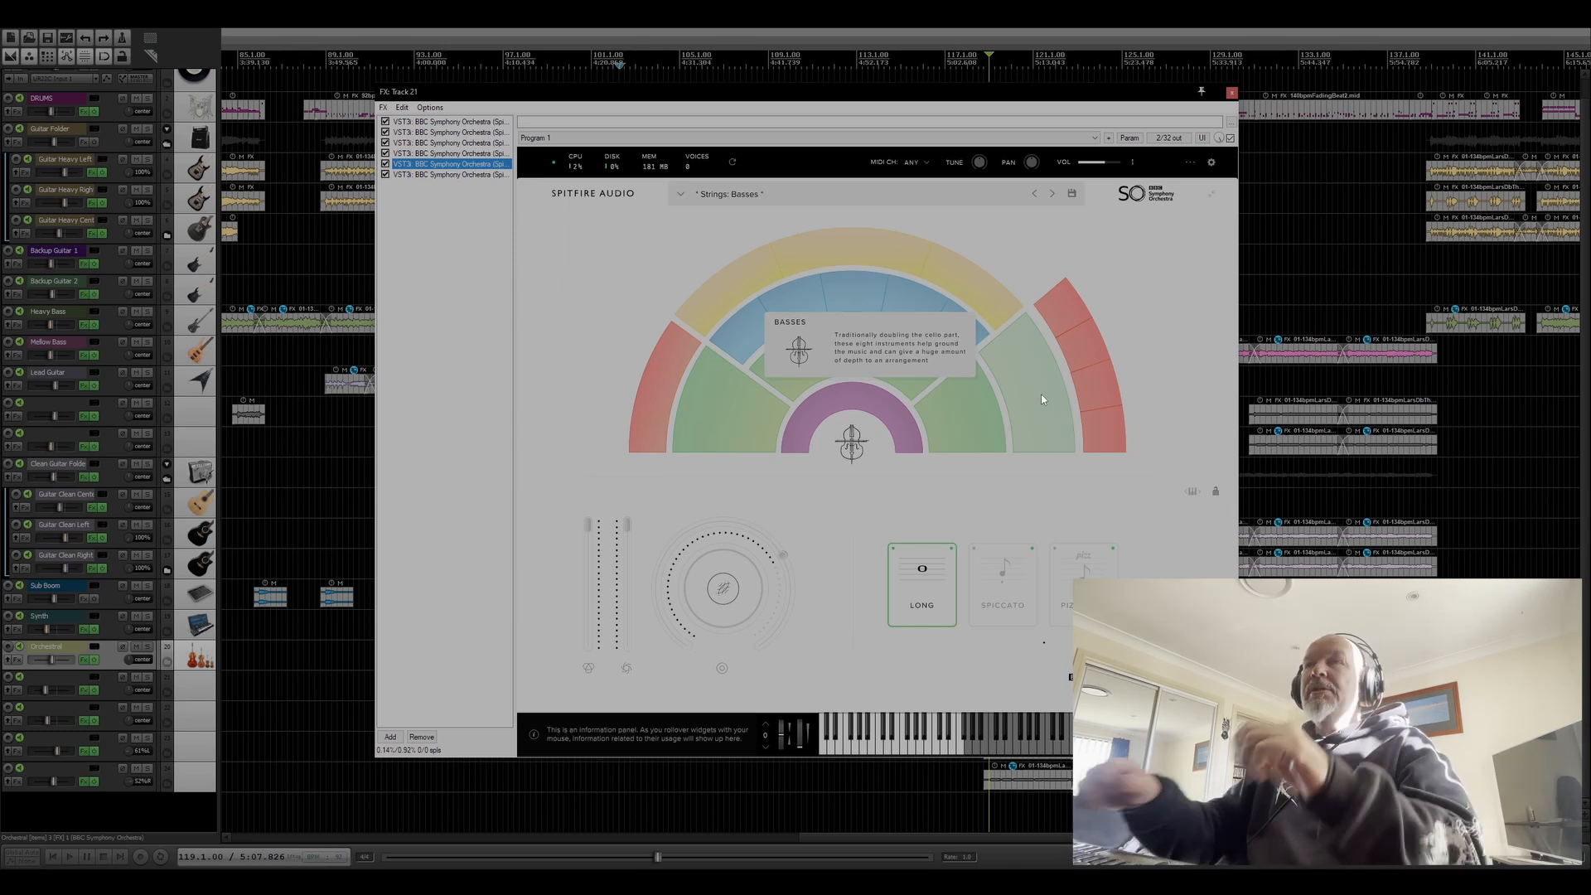
pyautogui.click(475, 175)
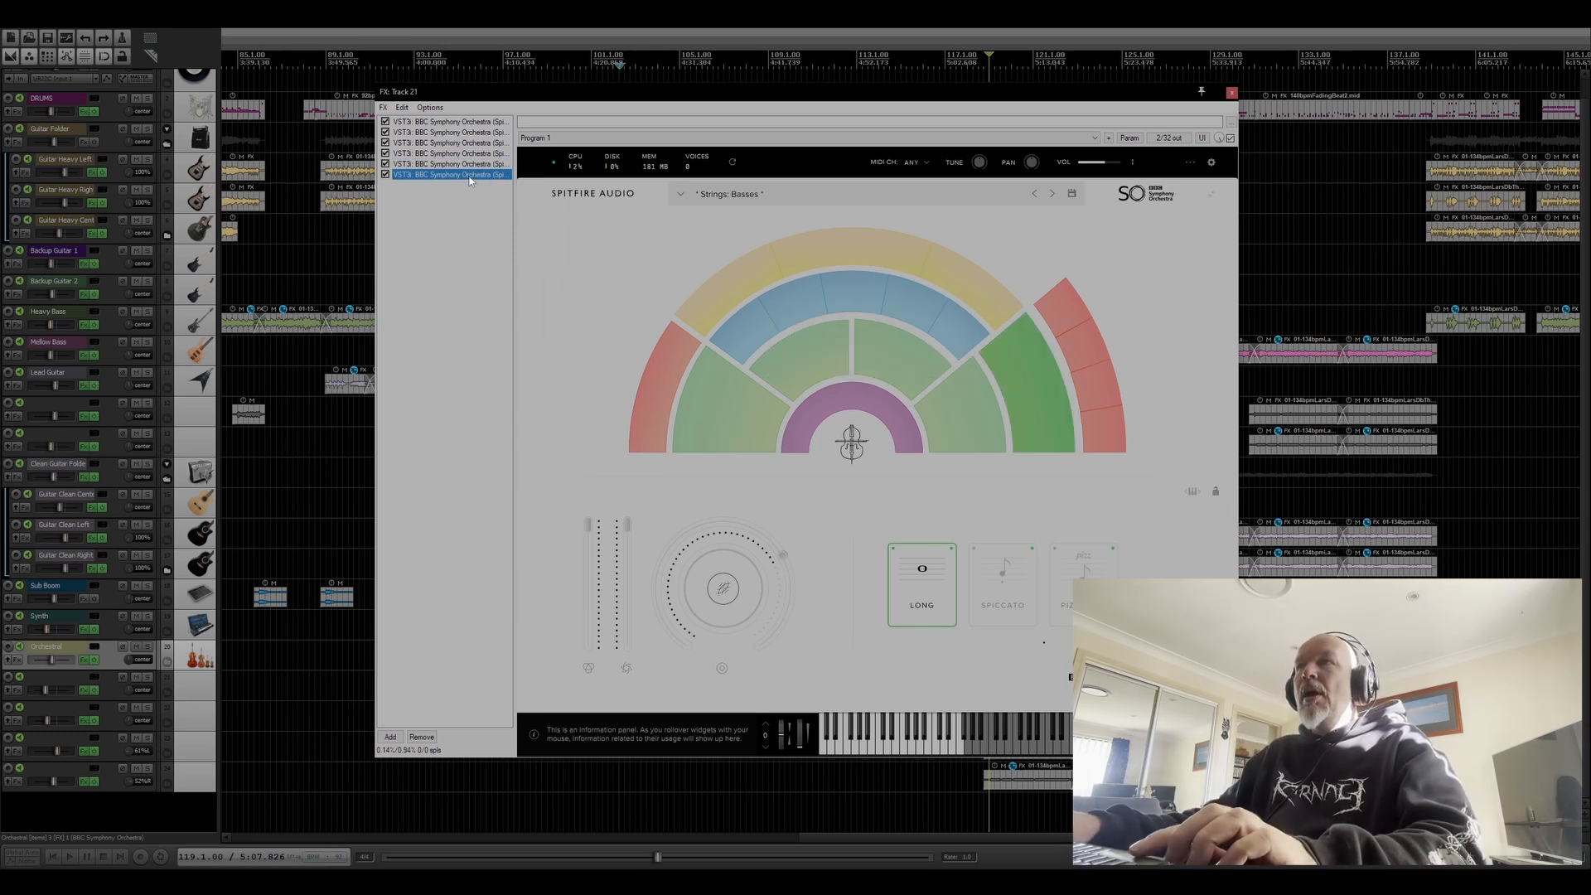
pyautogui.moveTo(860, 300)
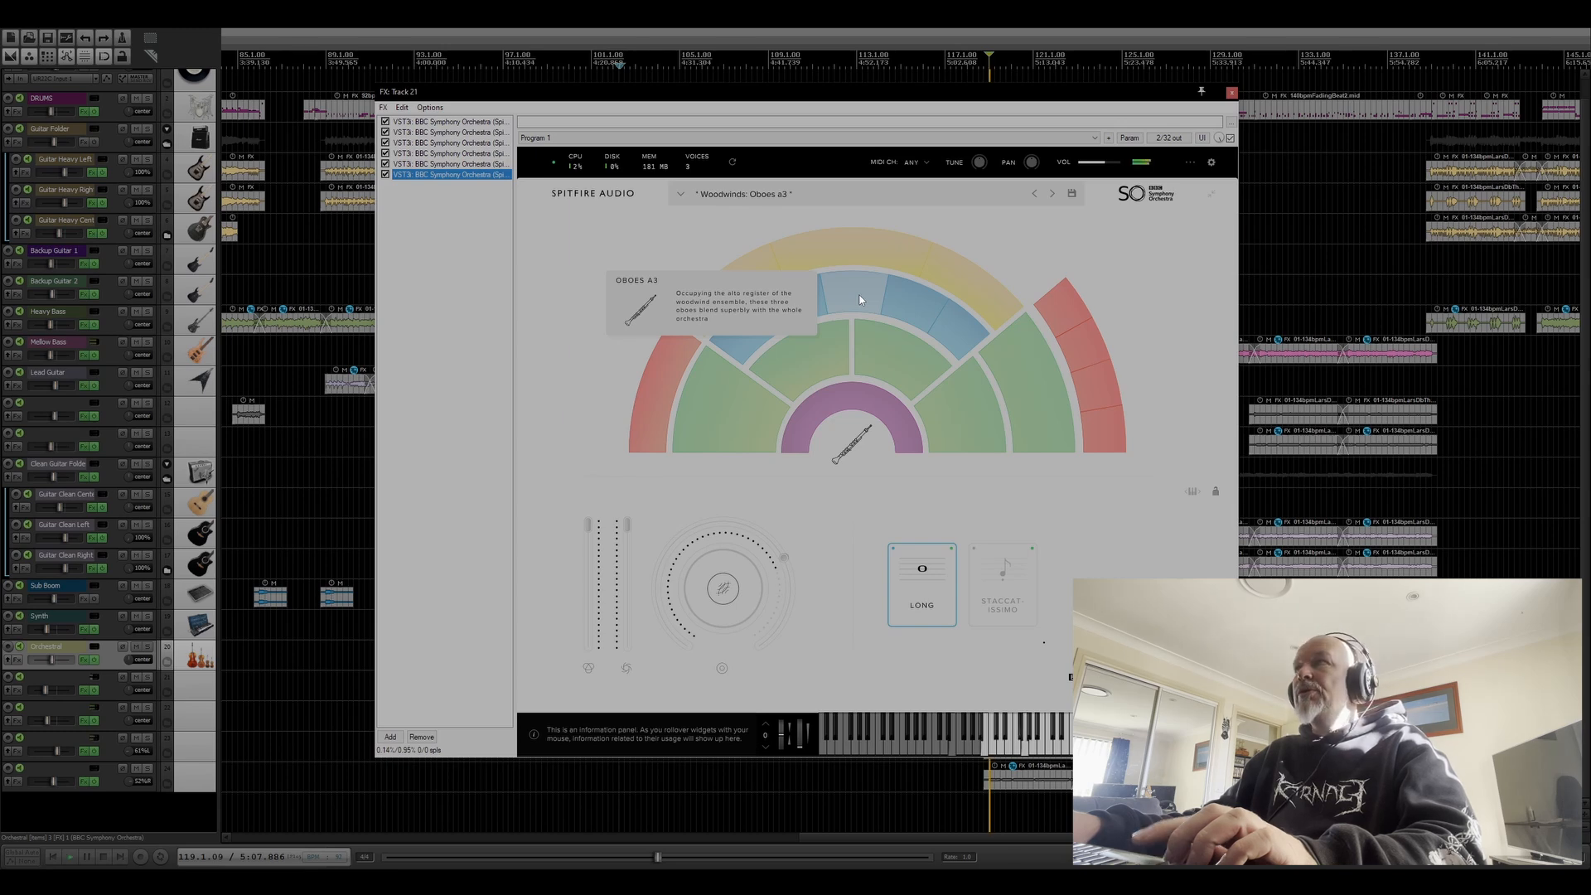
pyautogui.click(1232, 92)
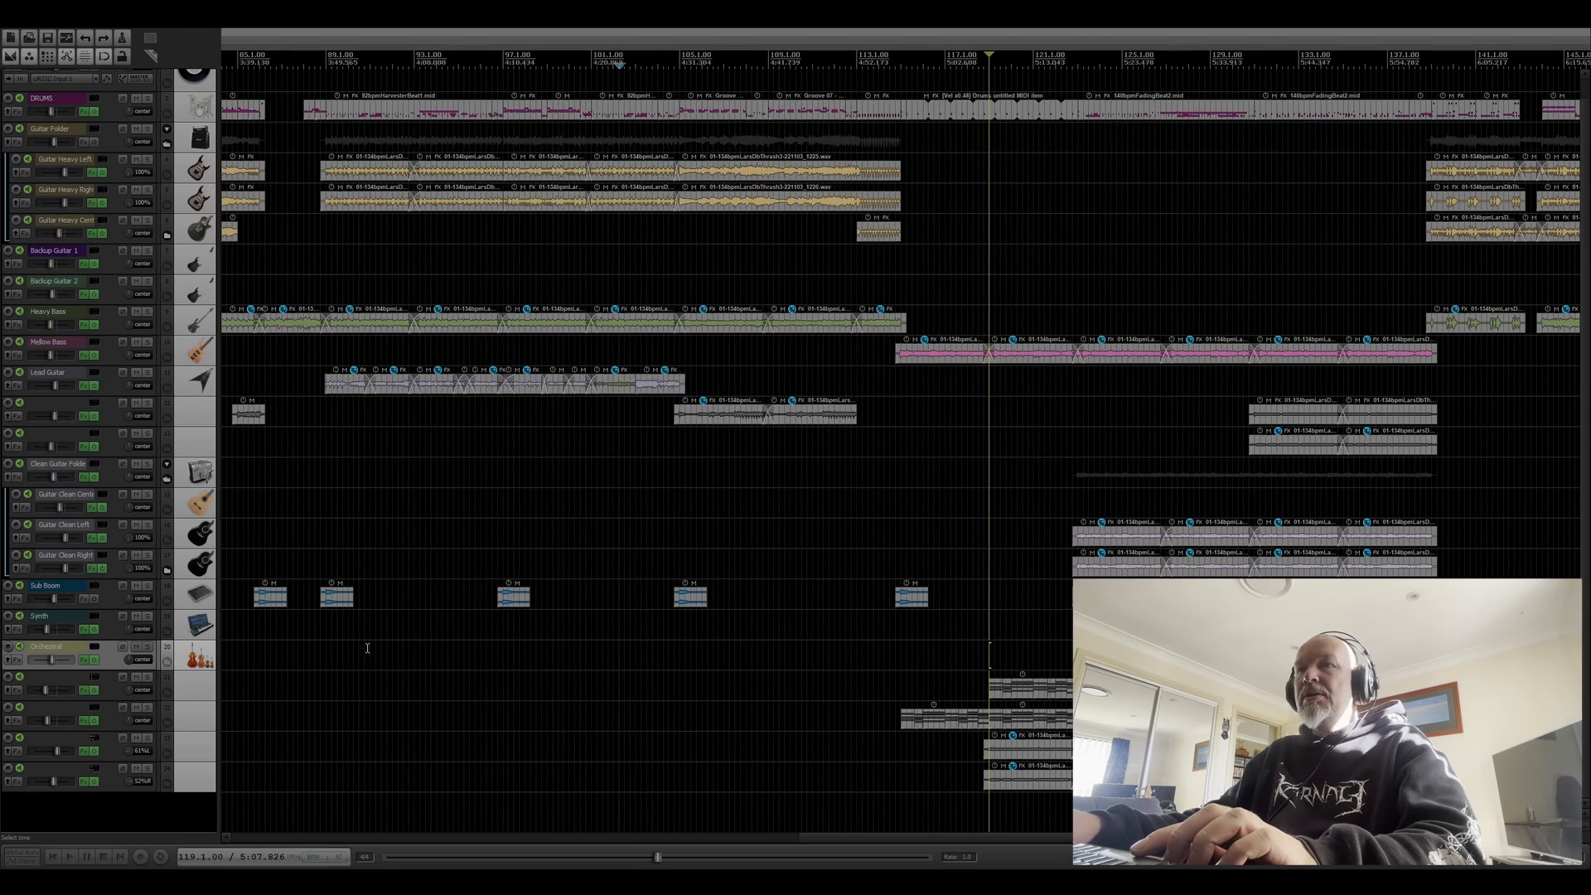
# Play orchestral track 21 soloed from bar 119, unsolo it to hear the full mix, and stop playback.
pyautogui.click(147, 647)
pyautogui.click(147, 649)
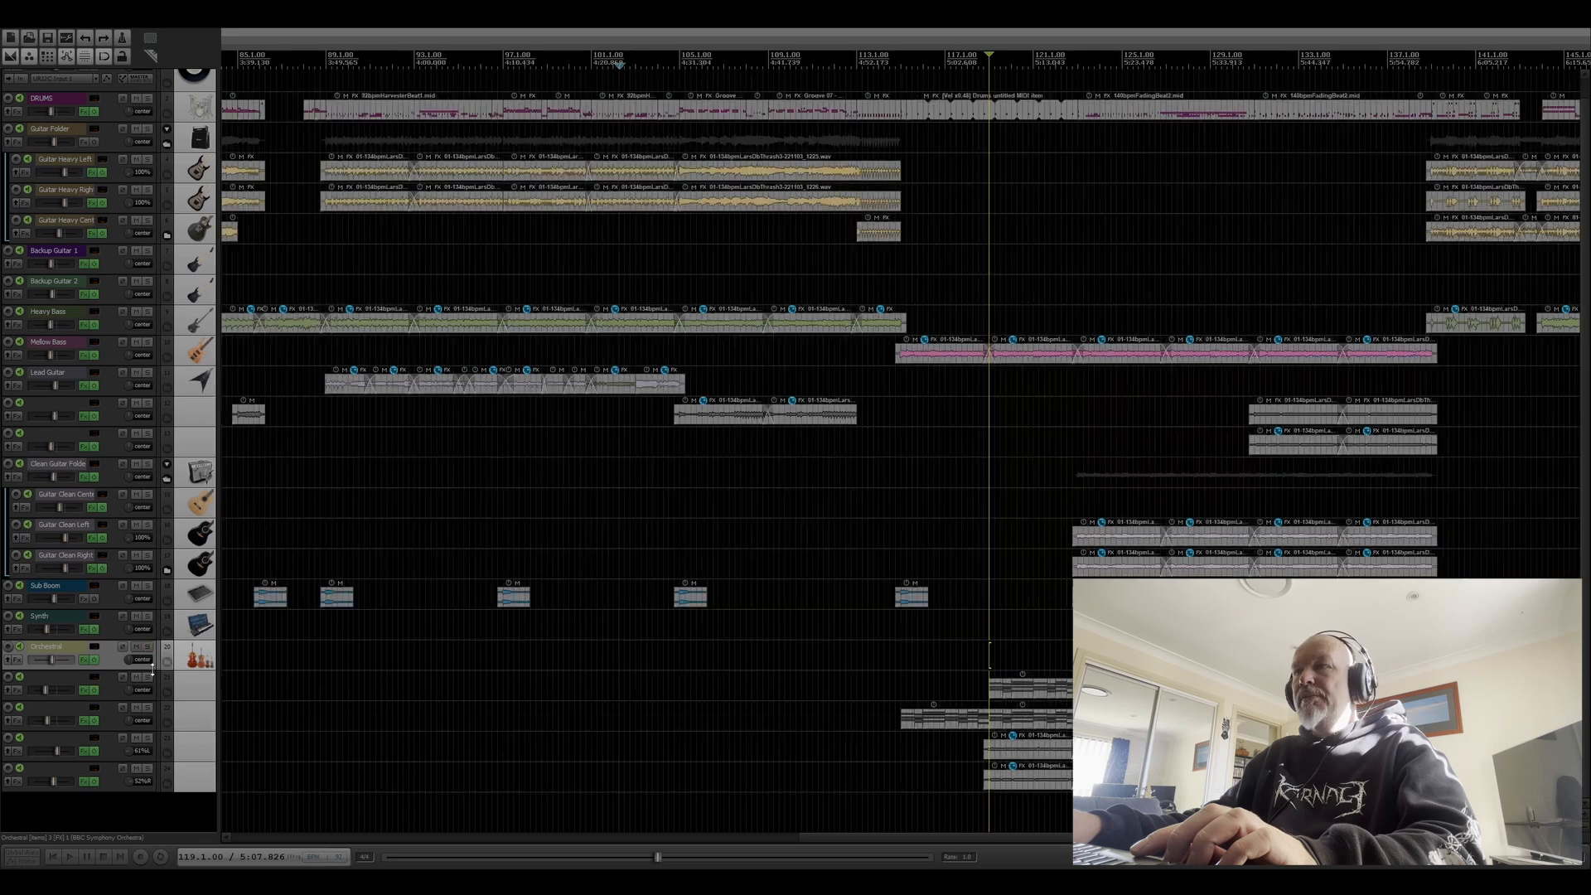
pyautogui.click(147, 678)
pyautogui.press('space')
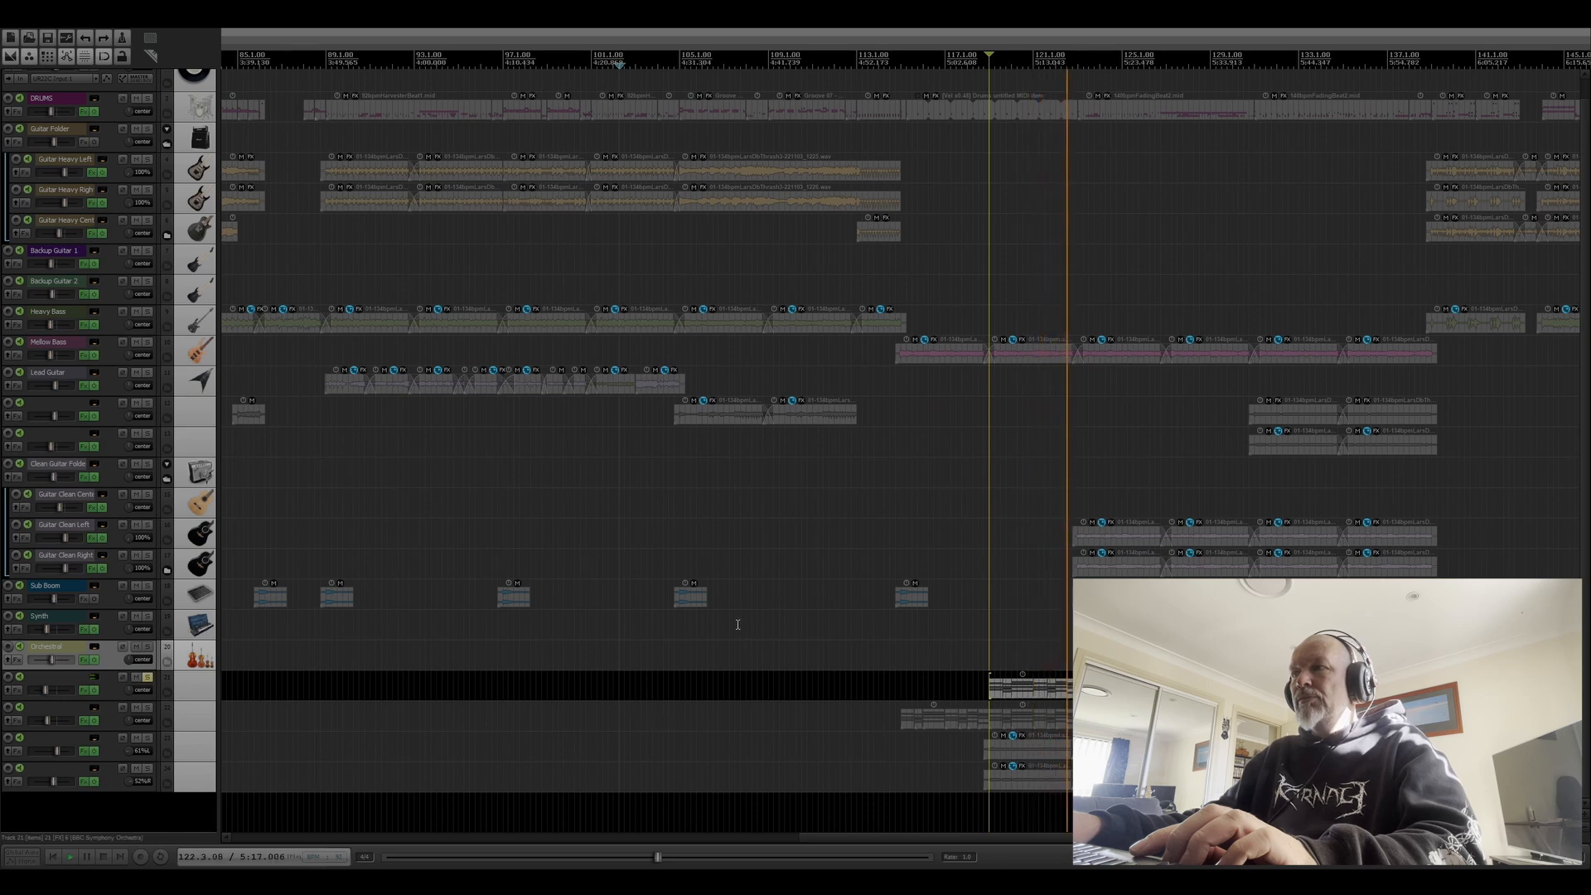
pyautogui.click(149, 680)
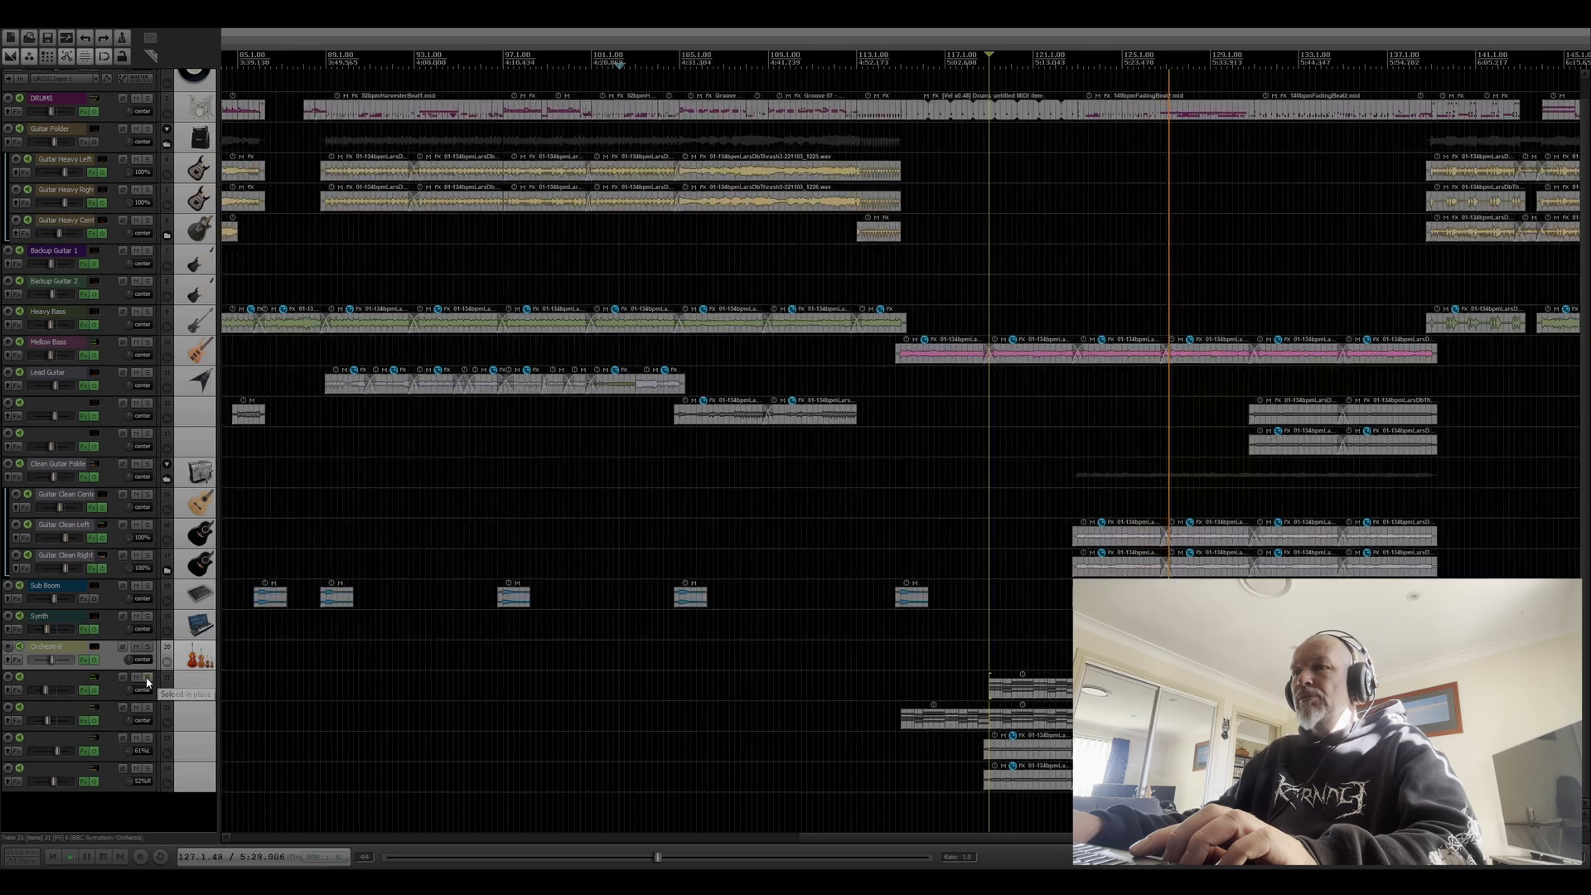
pyautogui.press('space')
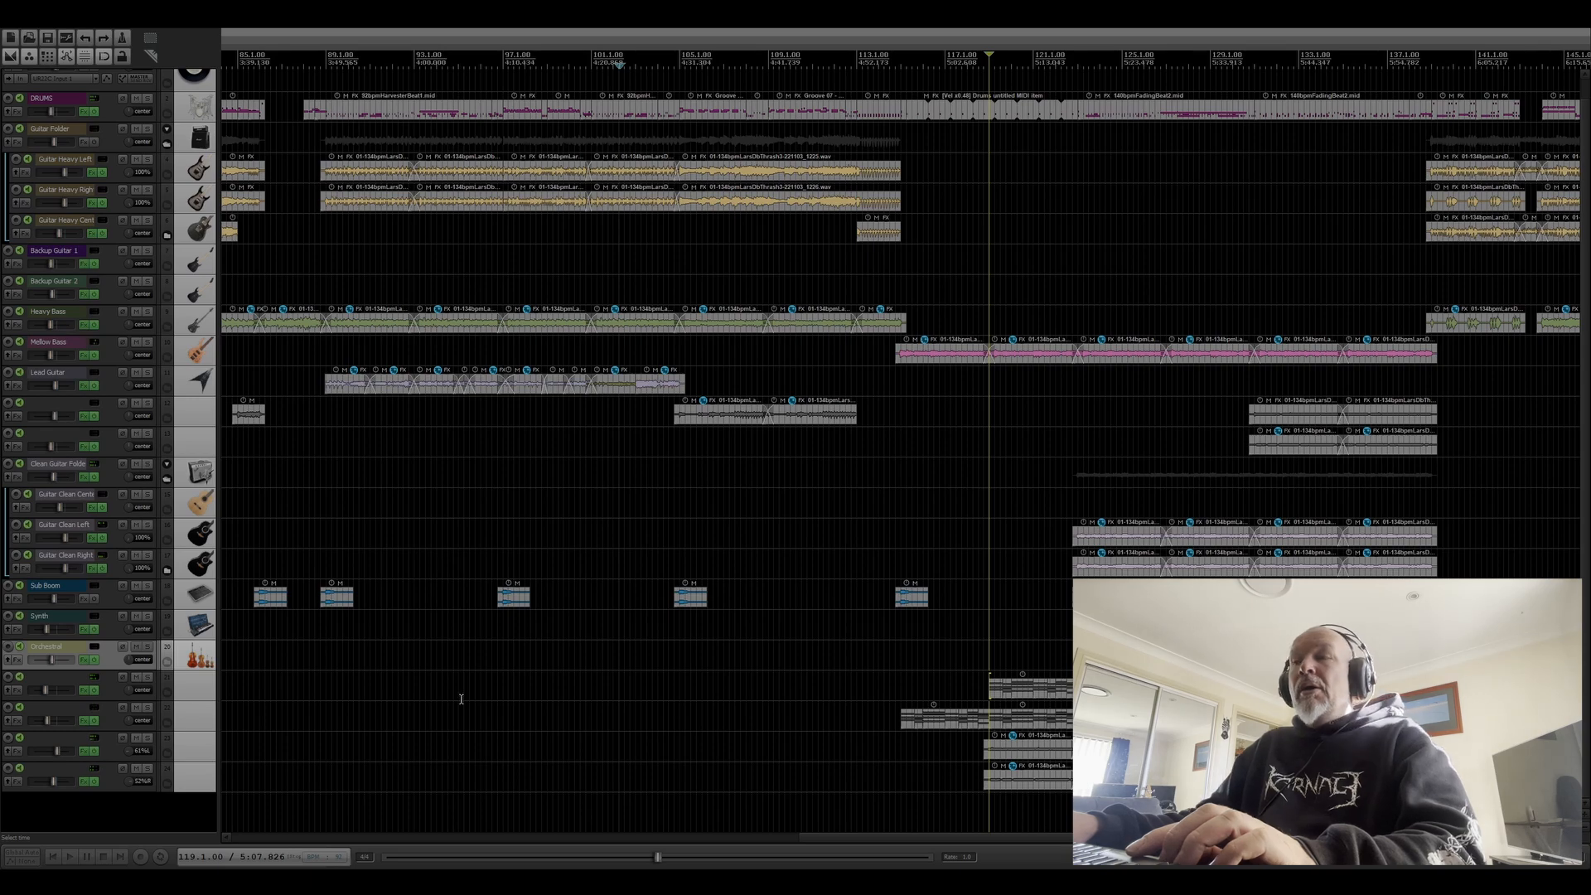
# Play the two Soldano SLO-100 guitar tracks below the piano soloed from bar 119, compare them in the full mix, and stop.
pyautogui.click(148, 738)
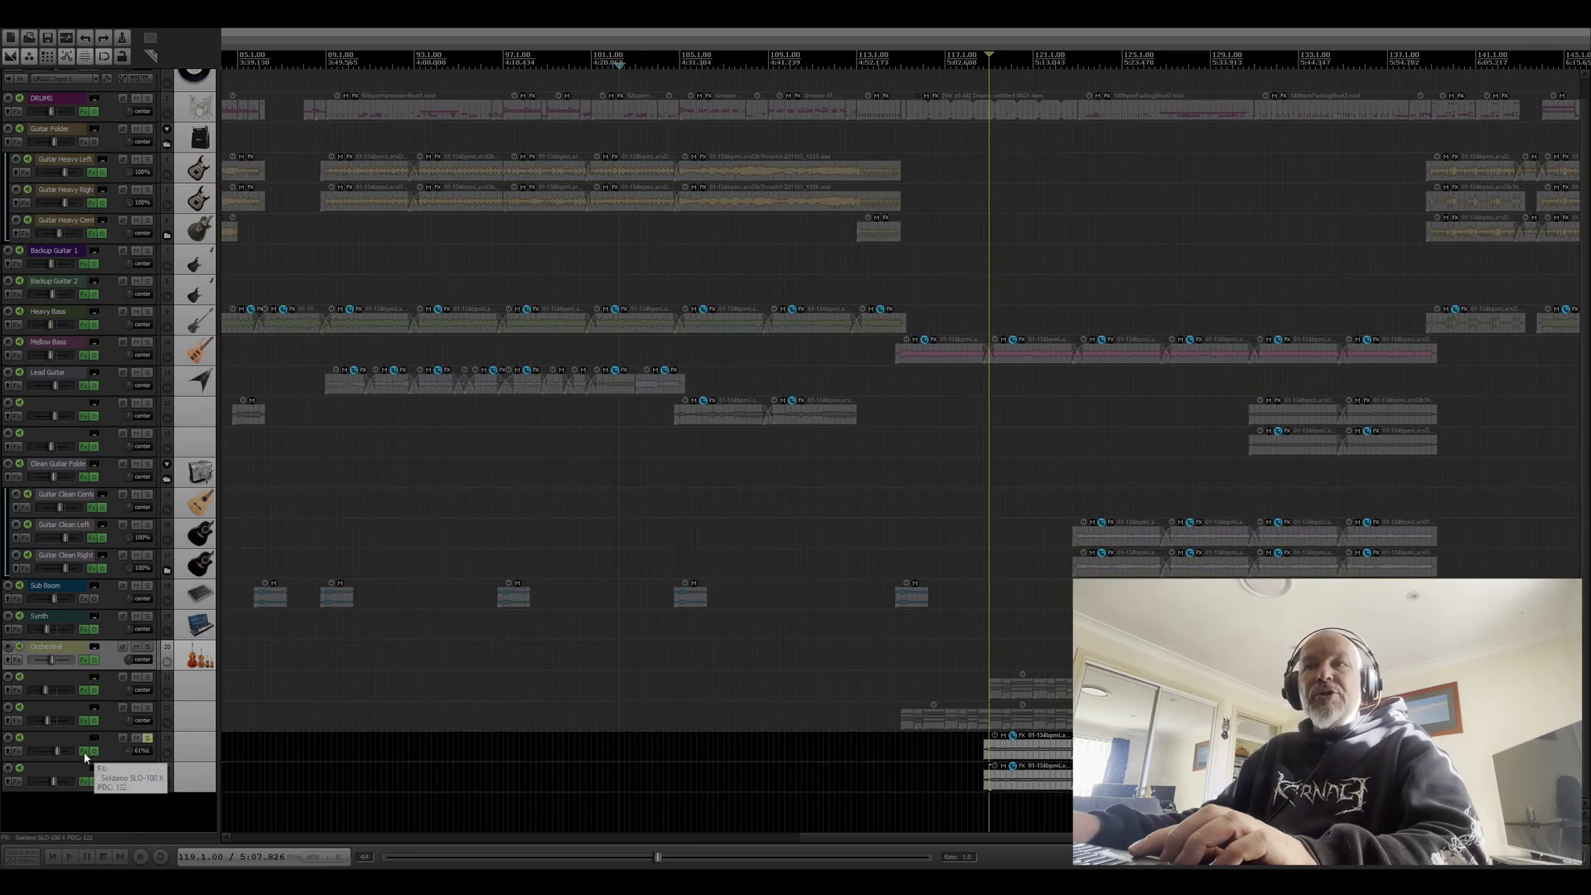
pyautogui.click(147, 768)
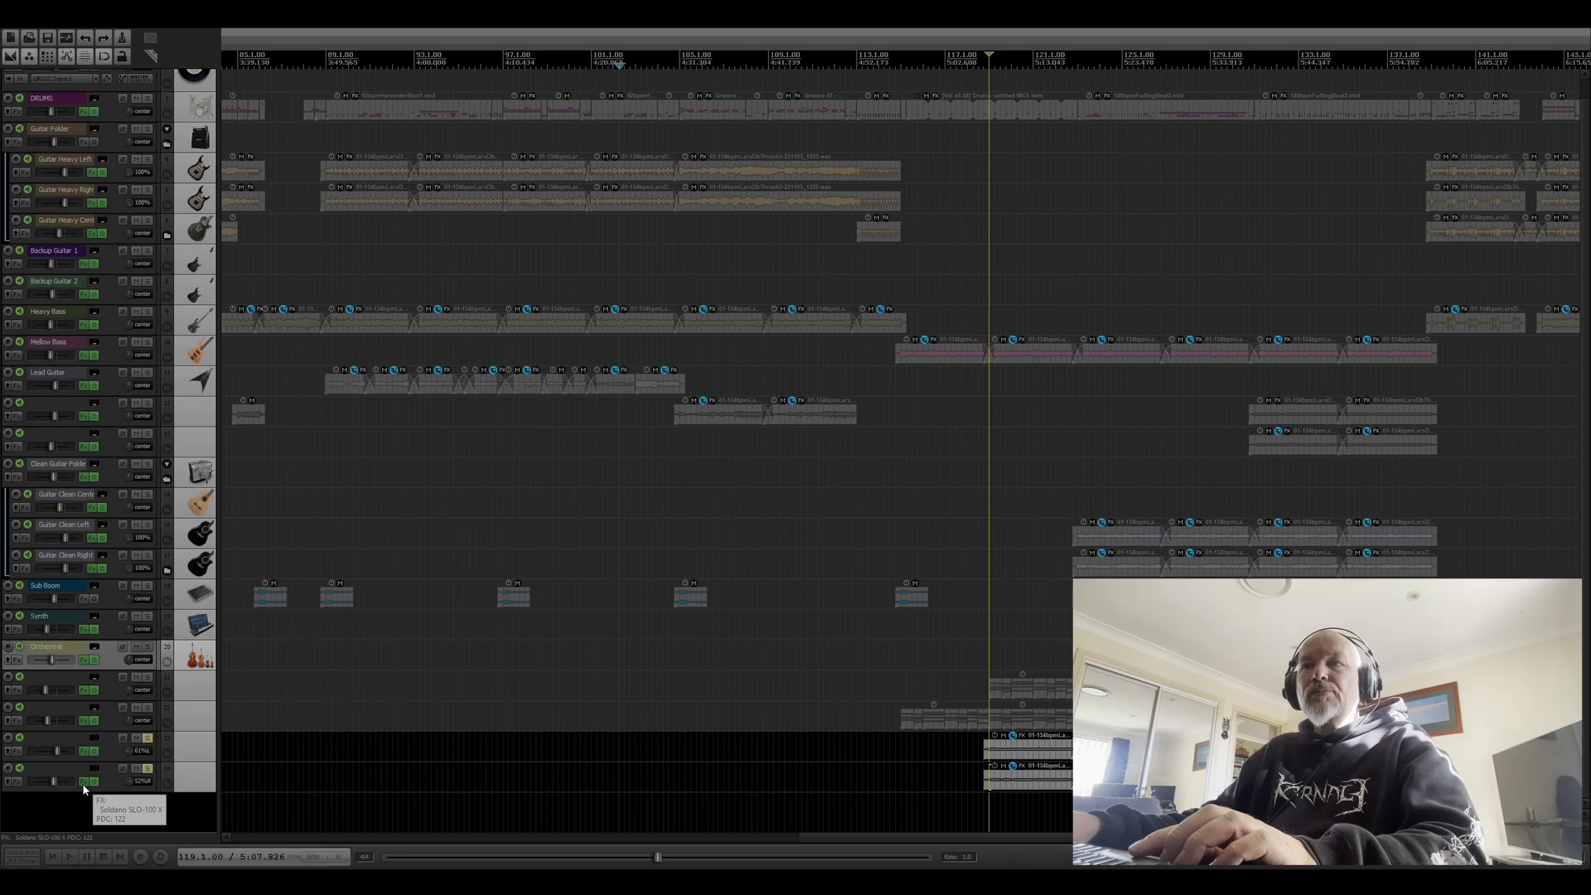
pyautogui.press('space')
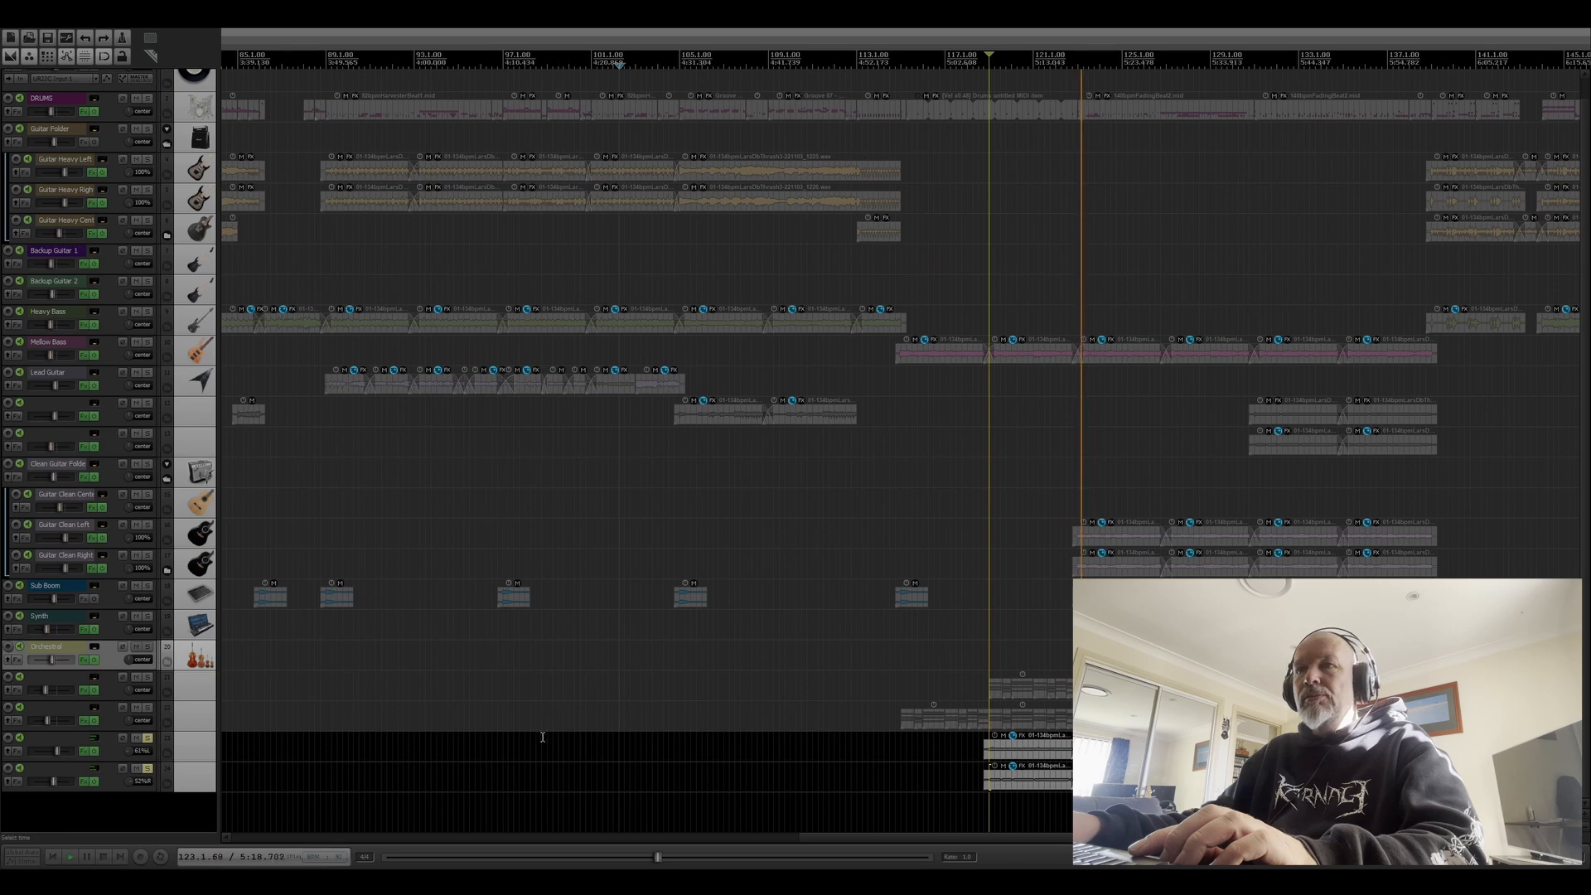
pyautogui.click(147, 739)
pyautogui.click(148, 770)
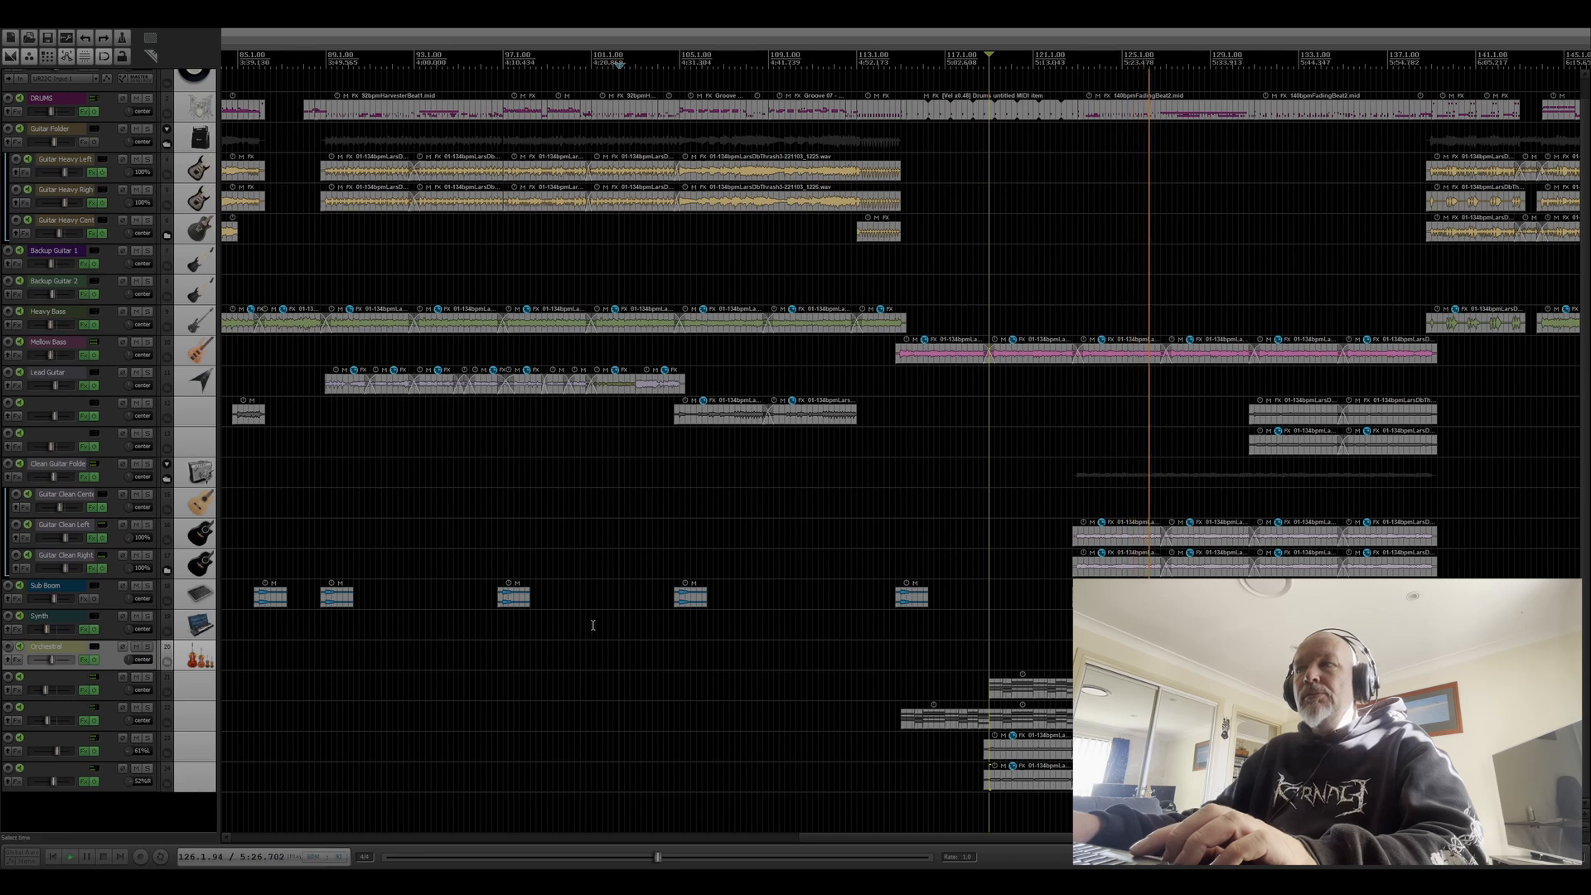
pyautogui.press('space')
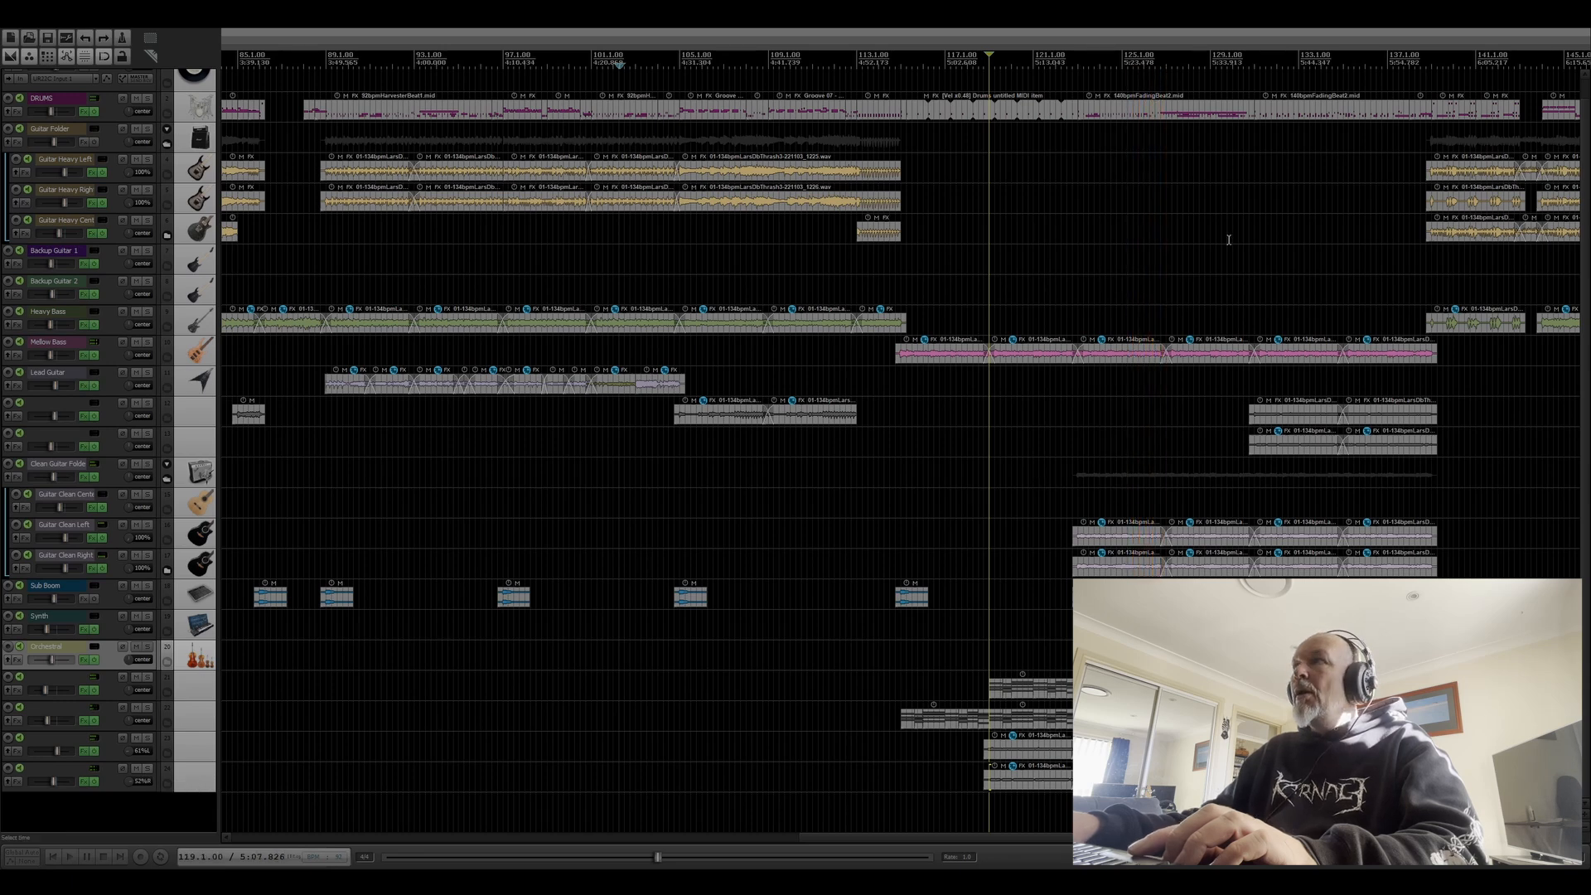
# Solo the two unnamed tracks below Lead Guitar and play them from bar 131.
pyautogui.click(1253, 72)
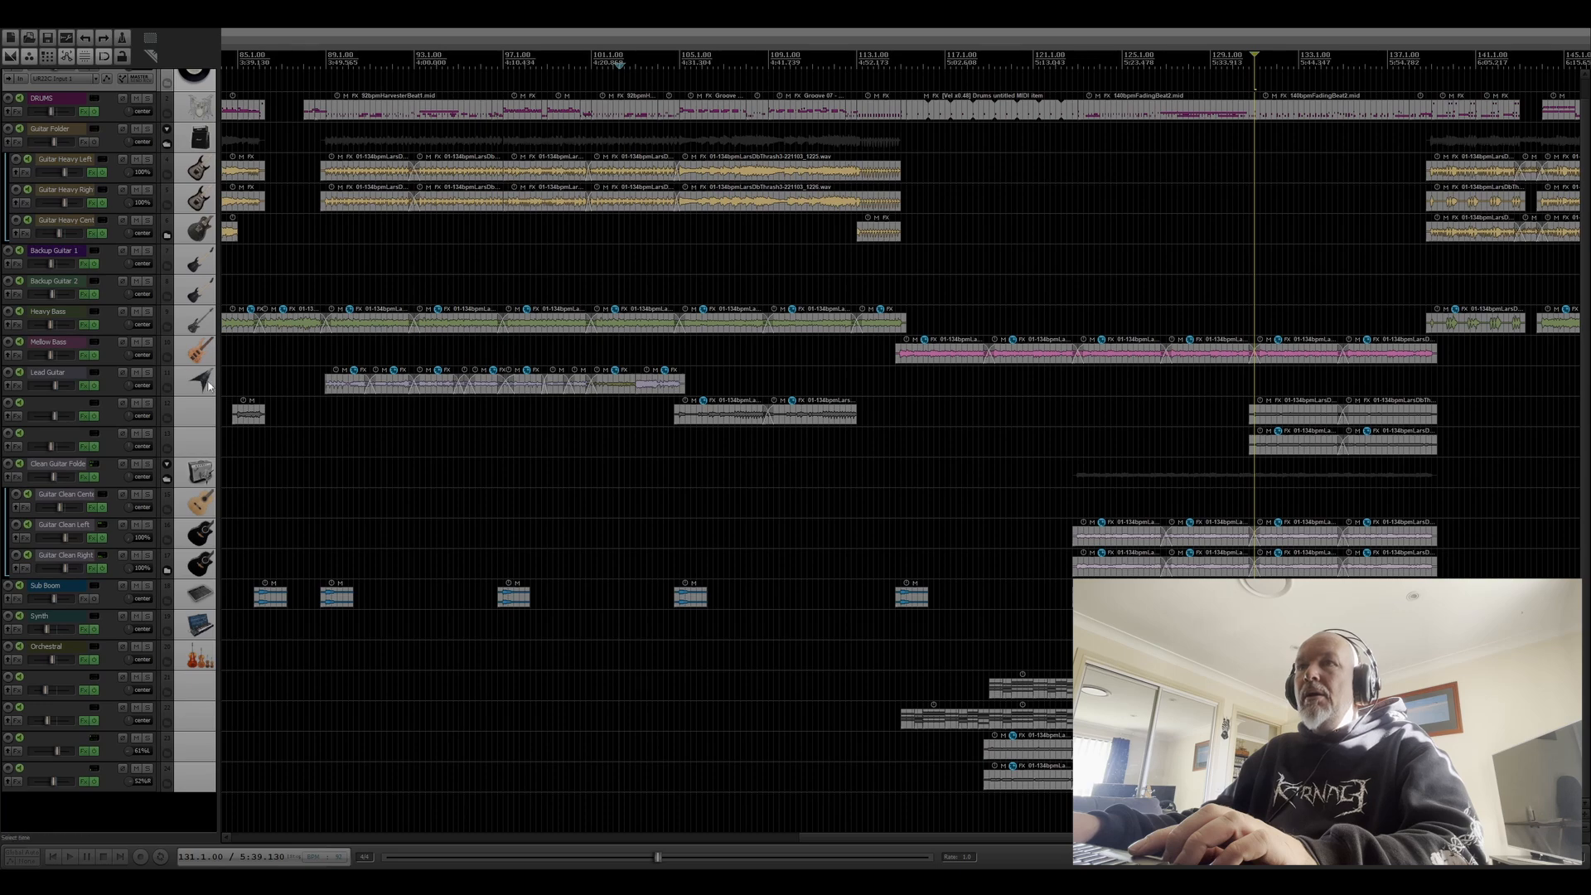
pyautogui.click(151, 403)
pyautogui.click(148, 433)
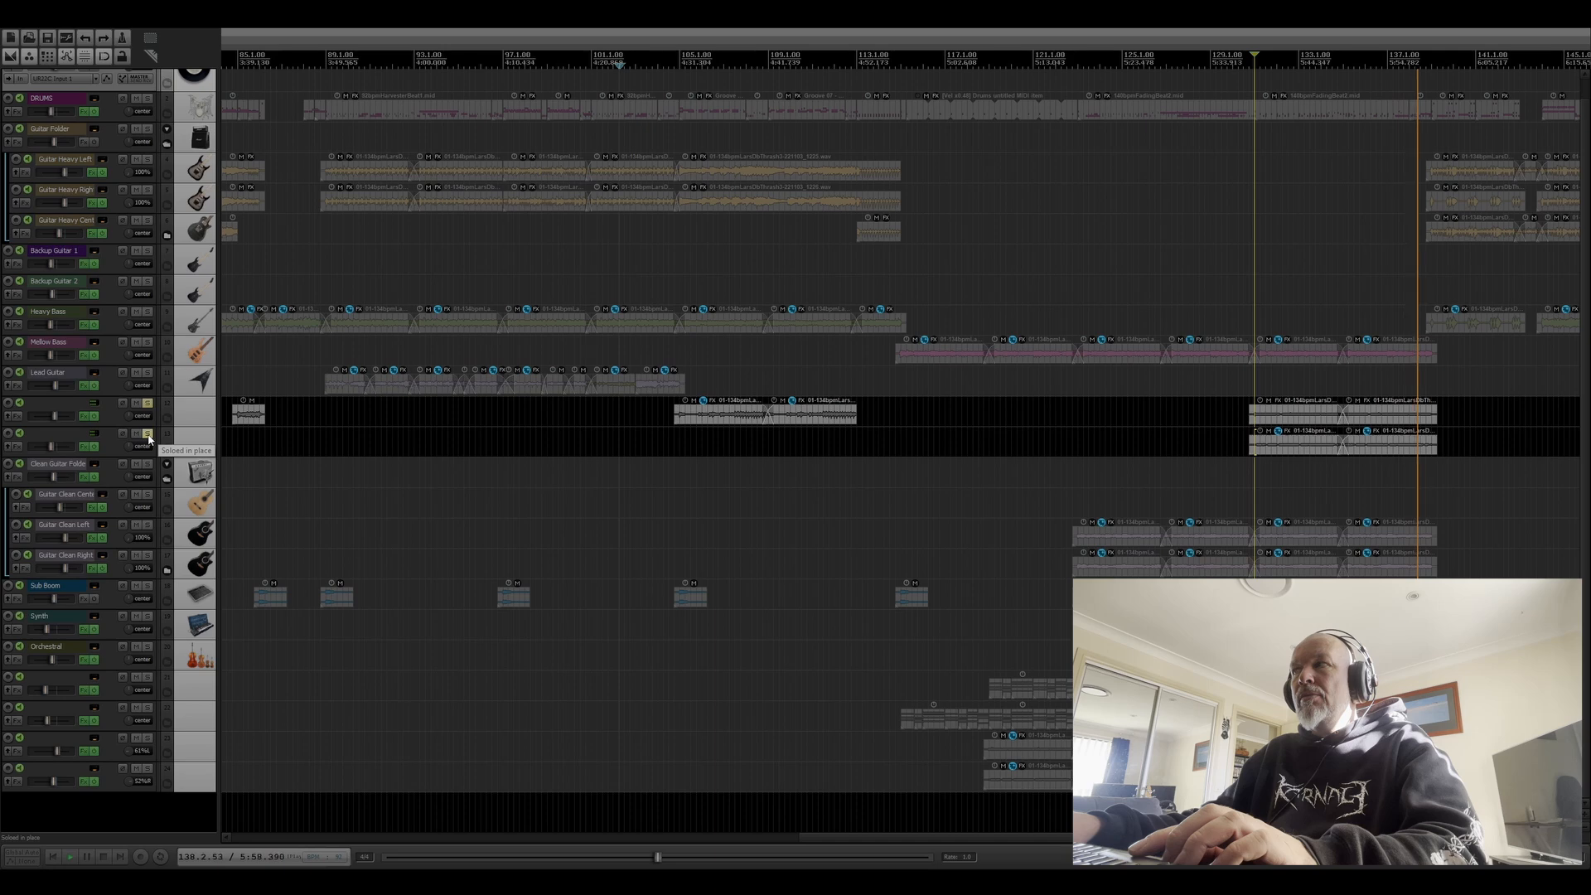
pyautogui.press('space')
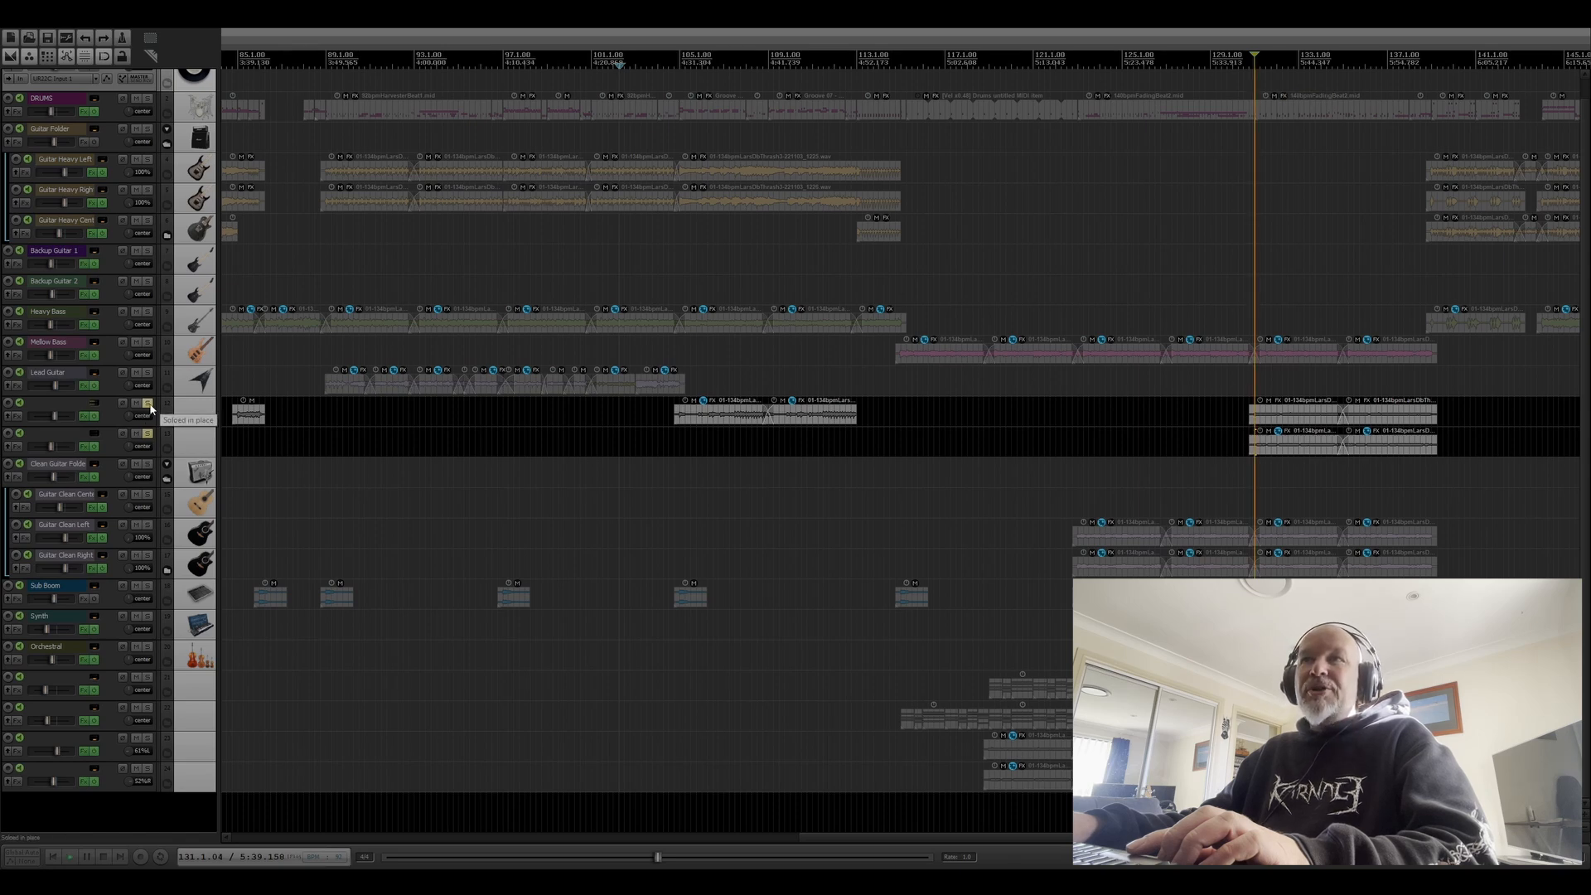
pyautogui.press('space')
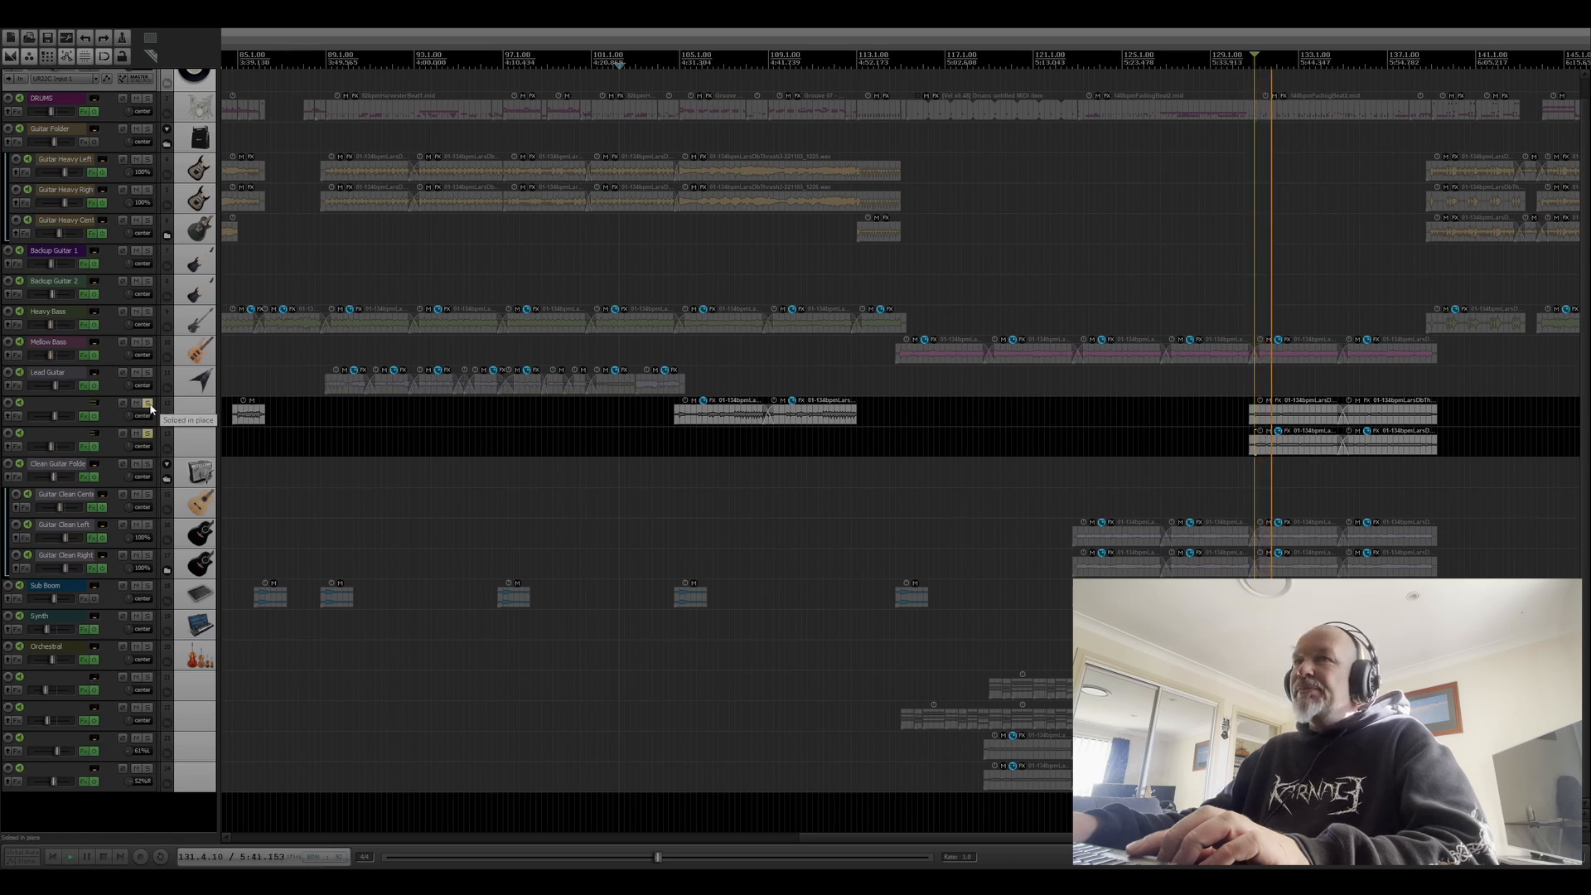
pyautogui.press('space')
# Unsolo the two tracks below Lead Guitar, play the full mix from bar 131, and stop playback.
pyautogui.click(148, 405)
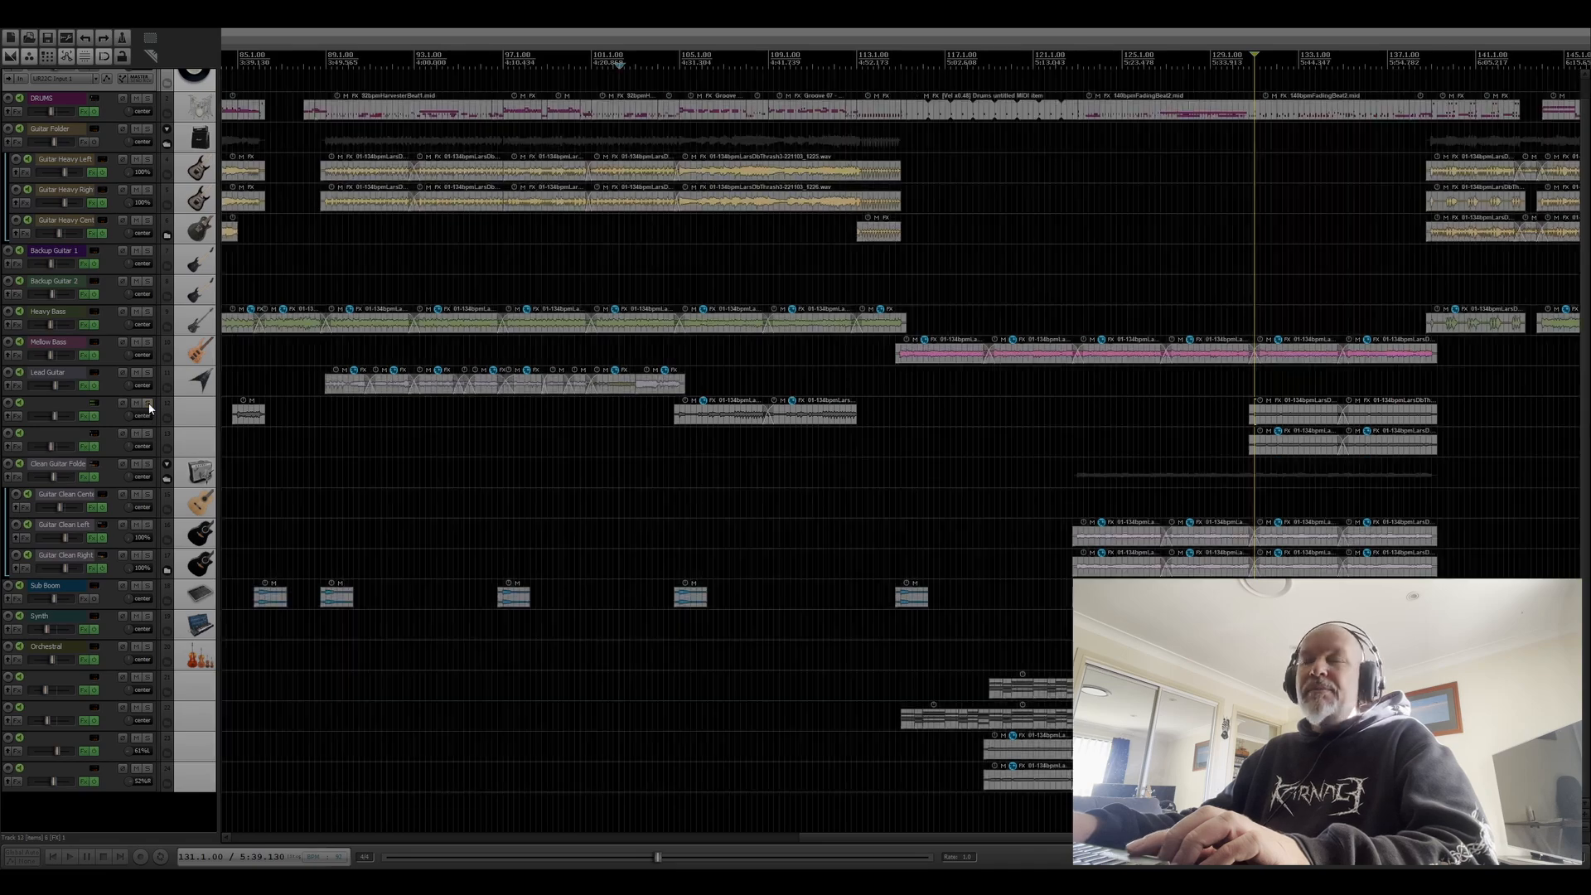
pyautogui.press('space')
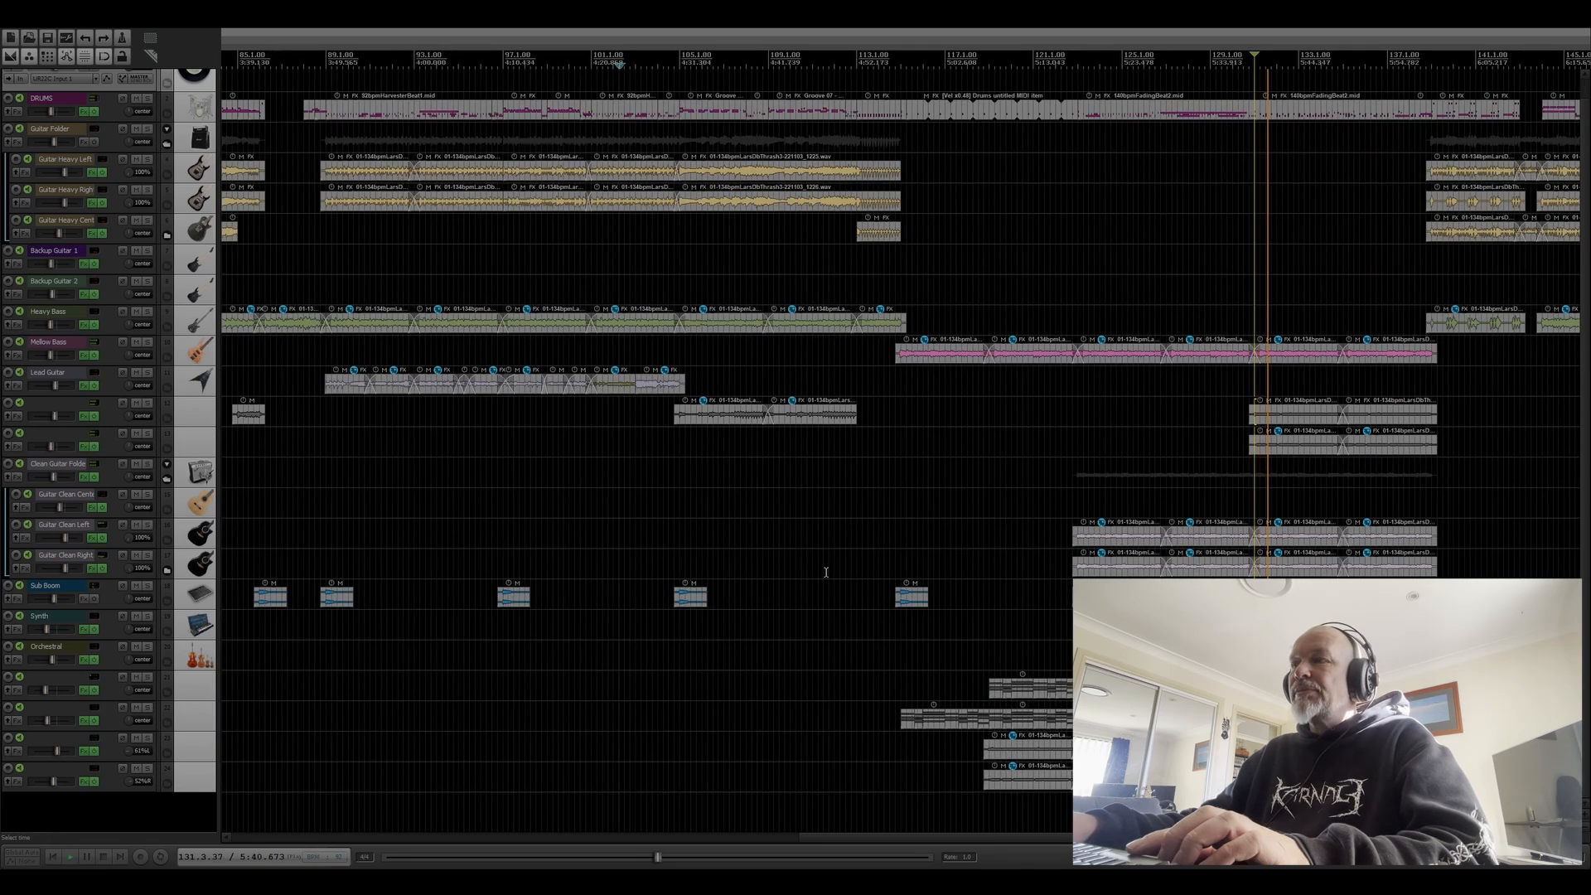
pyautogui.moveTo(843, 839); pyautogui.dragTo(1088, 842)
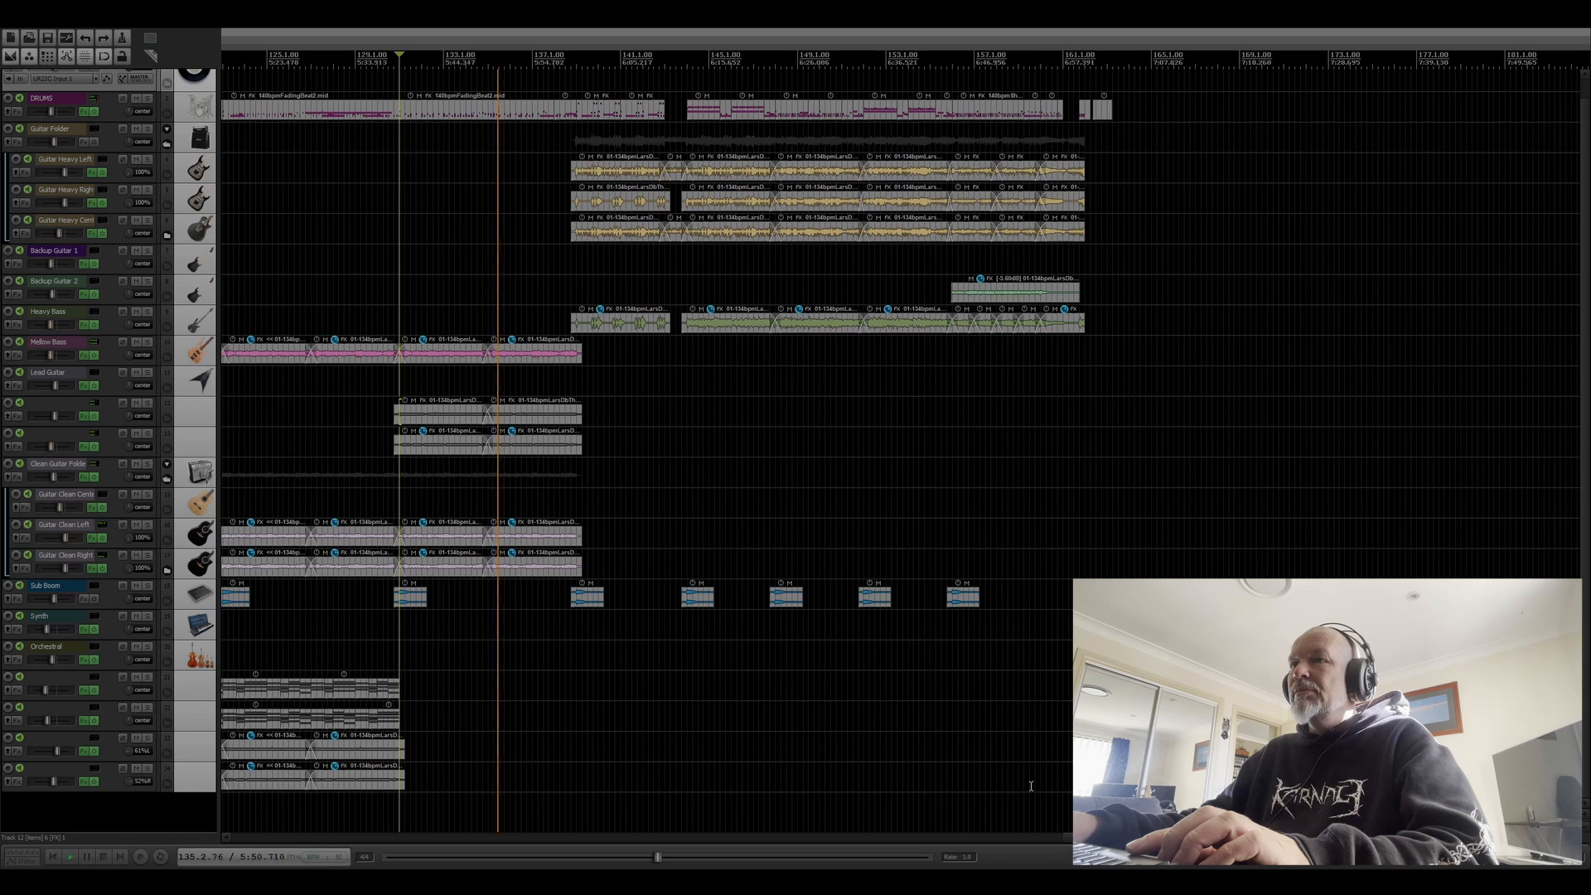
pyautogui.click(103, 857)
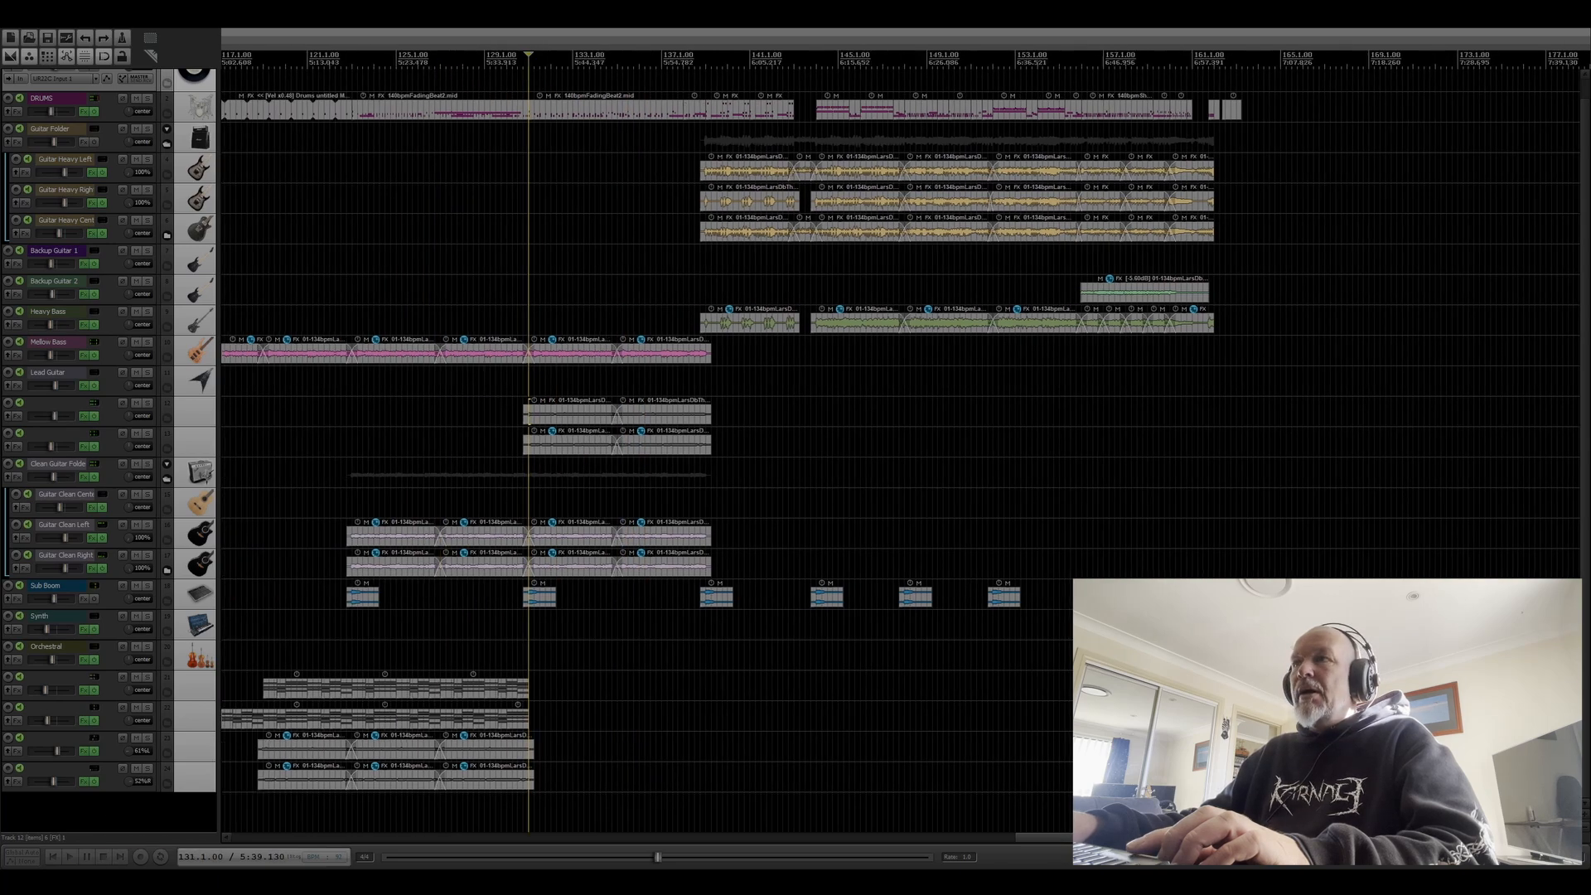
# Solo the Sub Boom track and play its first BOOM.wav hit from 17.4.00, moving the edit cursor to just before bar 22.
pyautogui.moveTo(1136, 838); pyautogui.dragTo(325, 817)
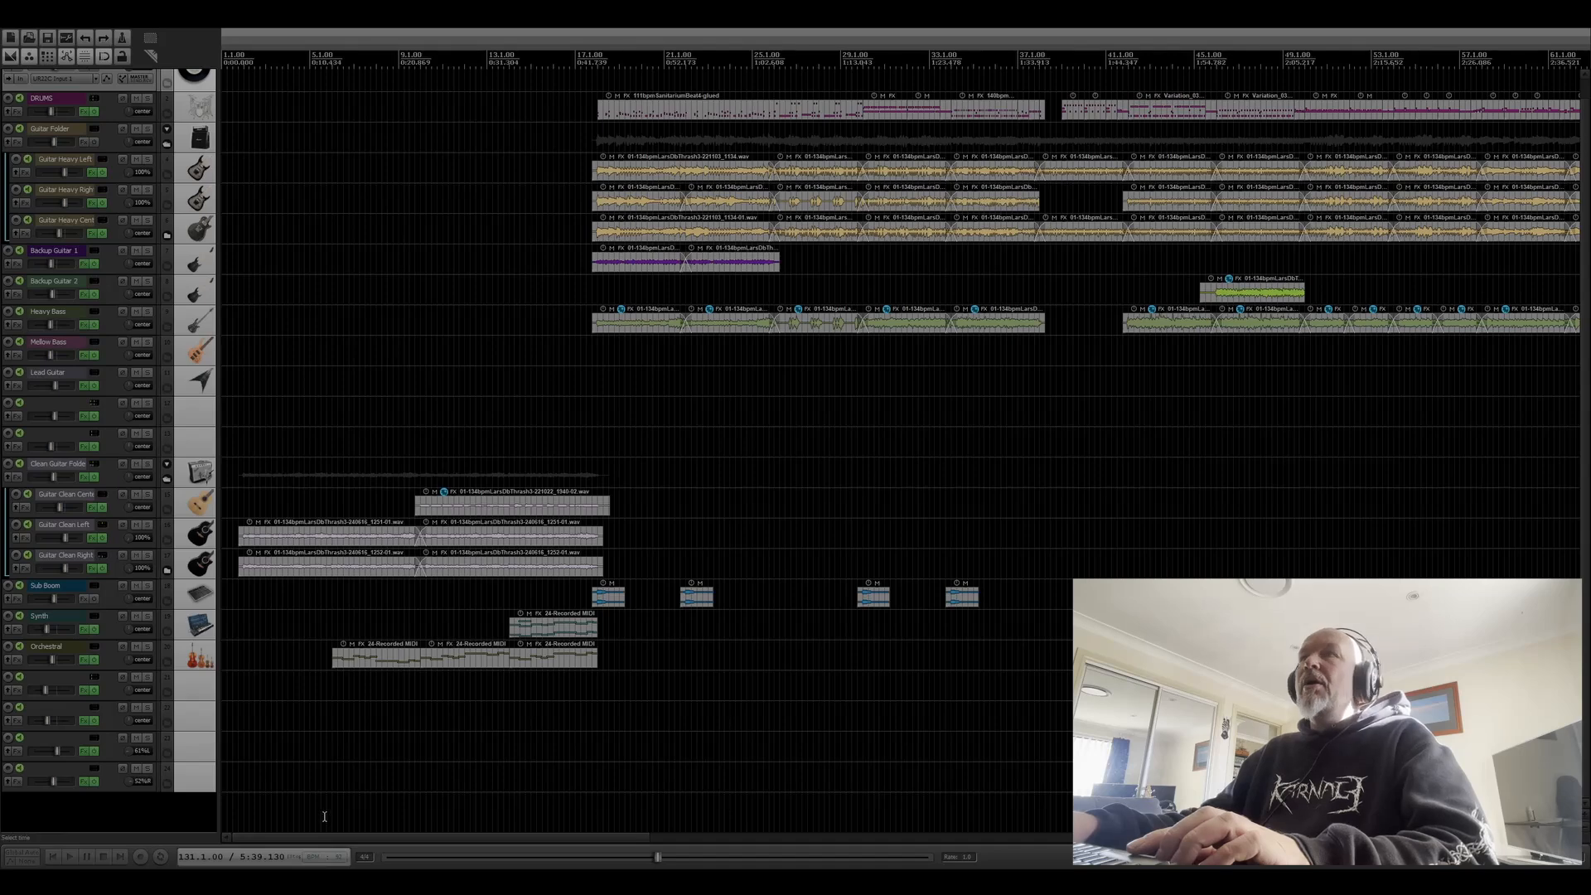
pyautogui.moveTo(611, 62); pyautogui.dragTo(592, 57)
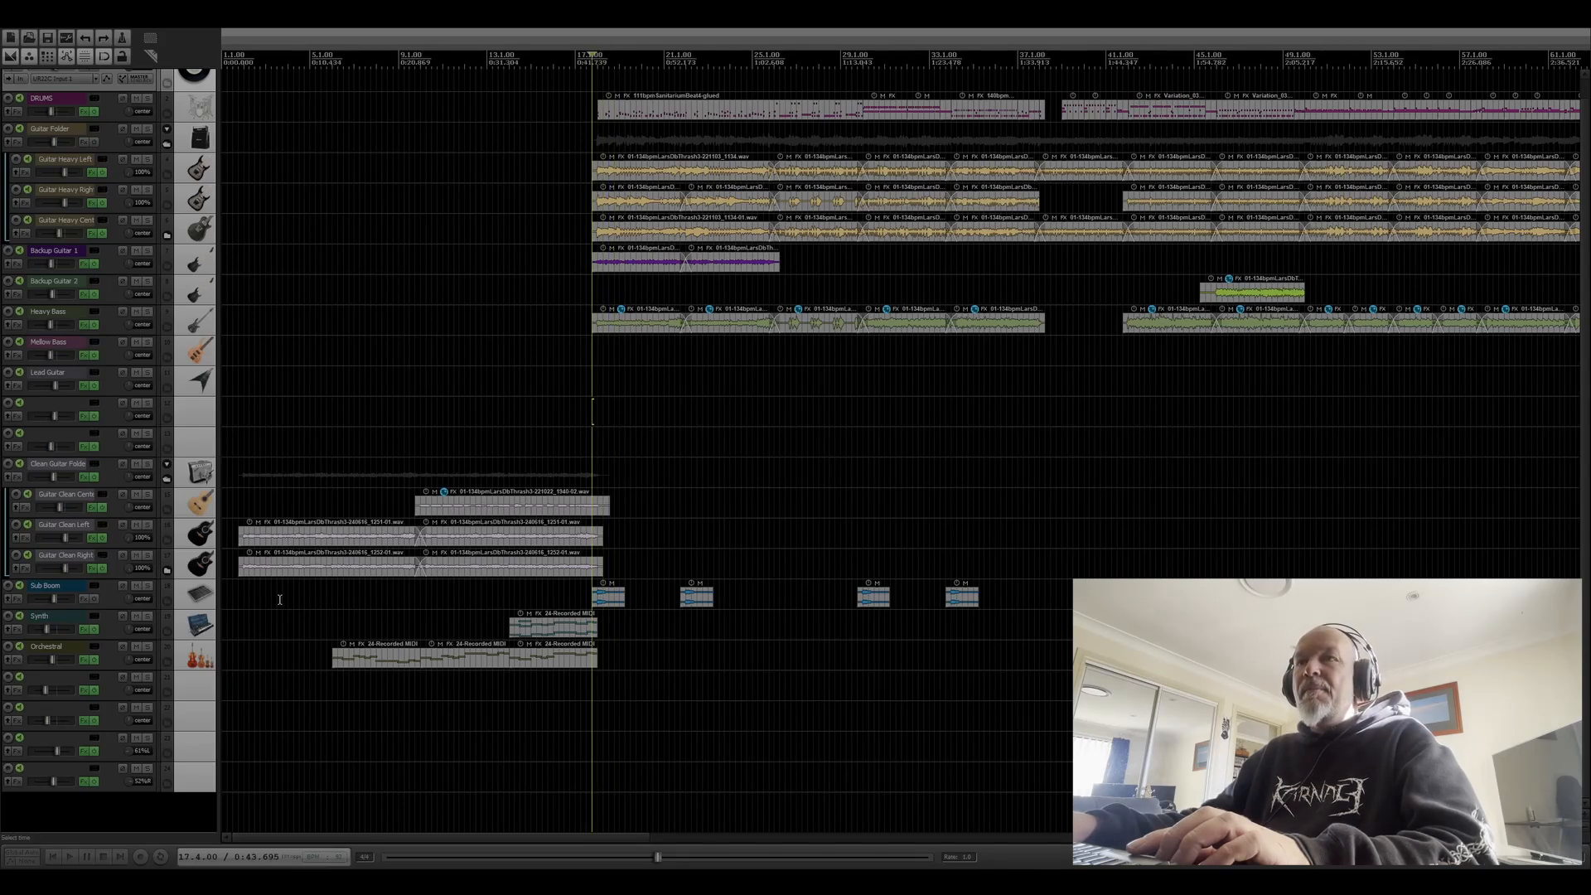
pyautogui.click(147, 586)
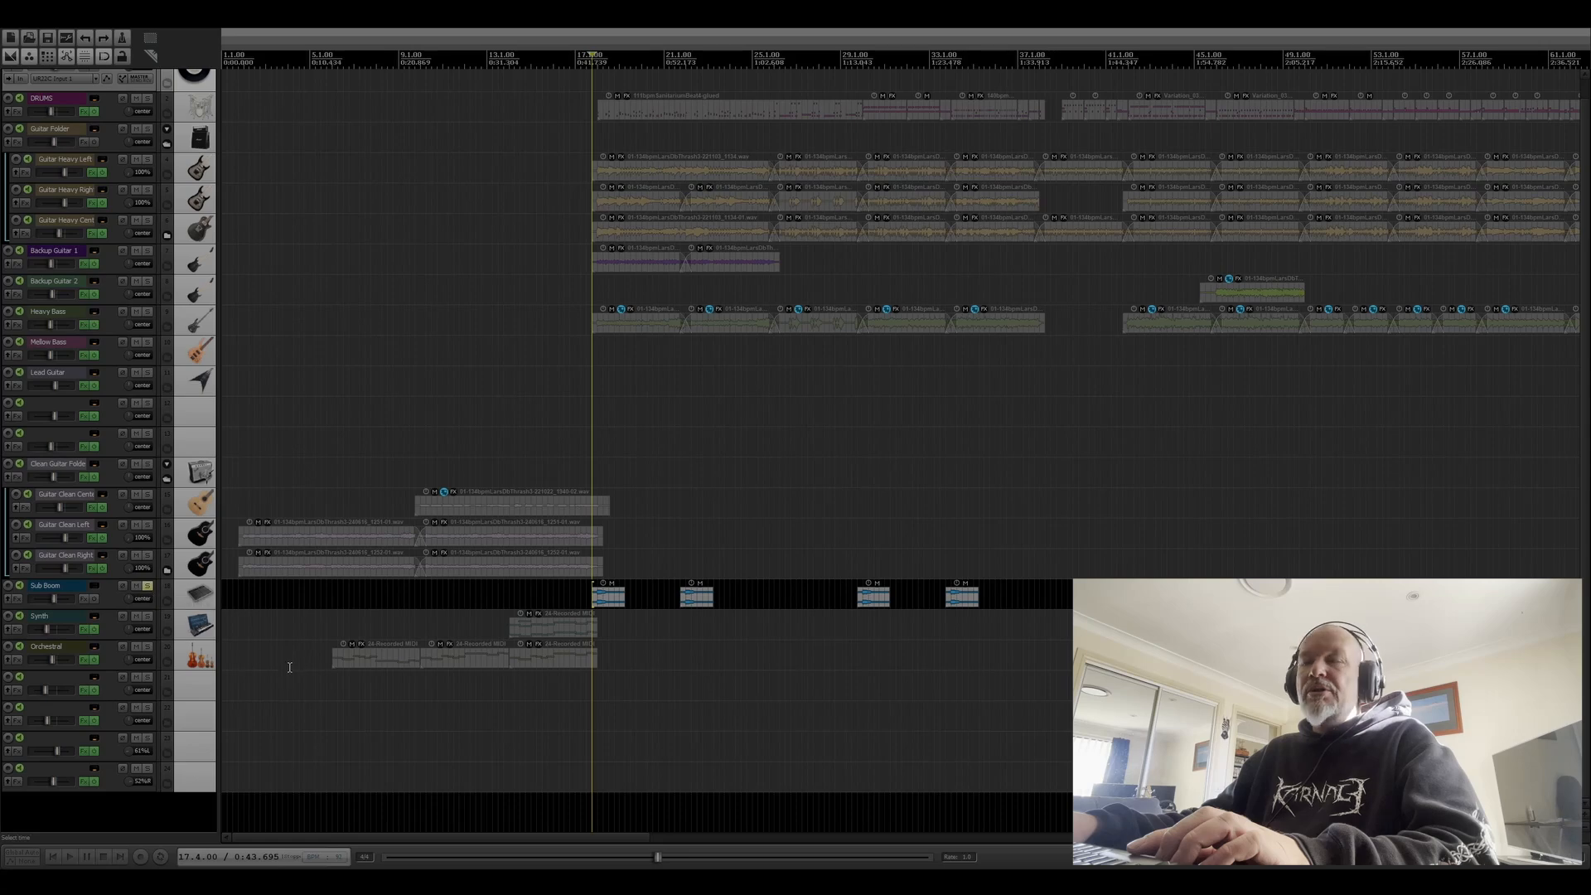
pyautogui.scroll(4, 737, 686)
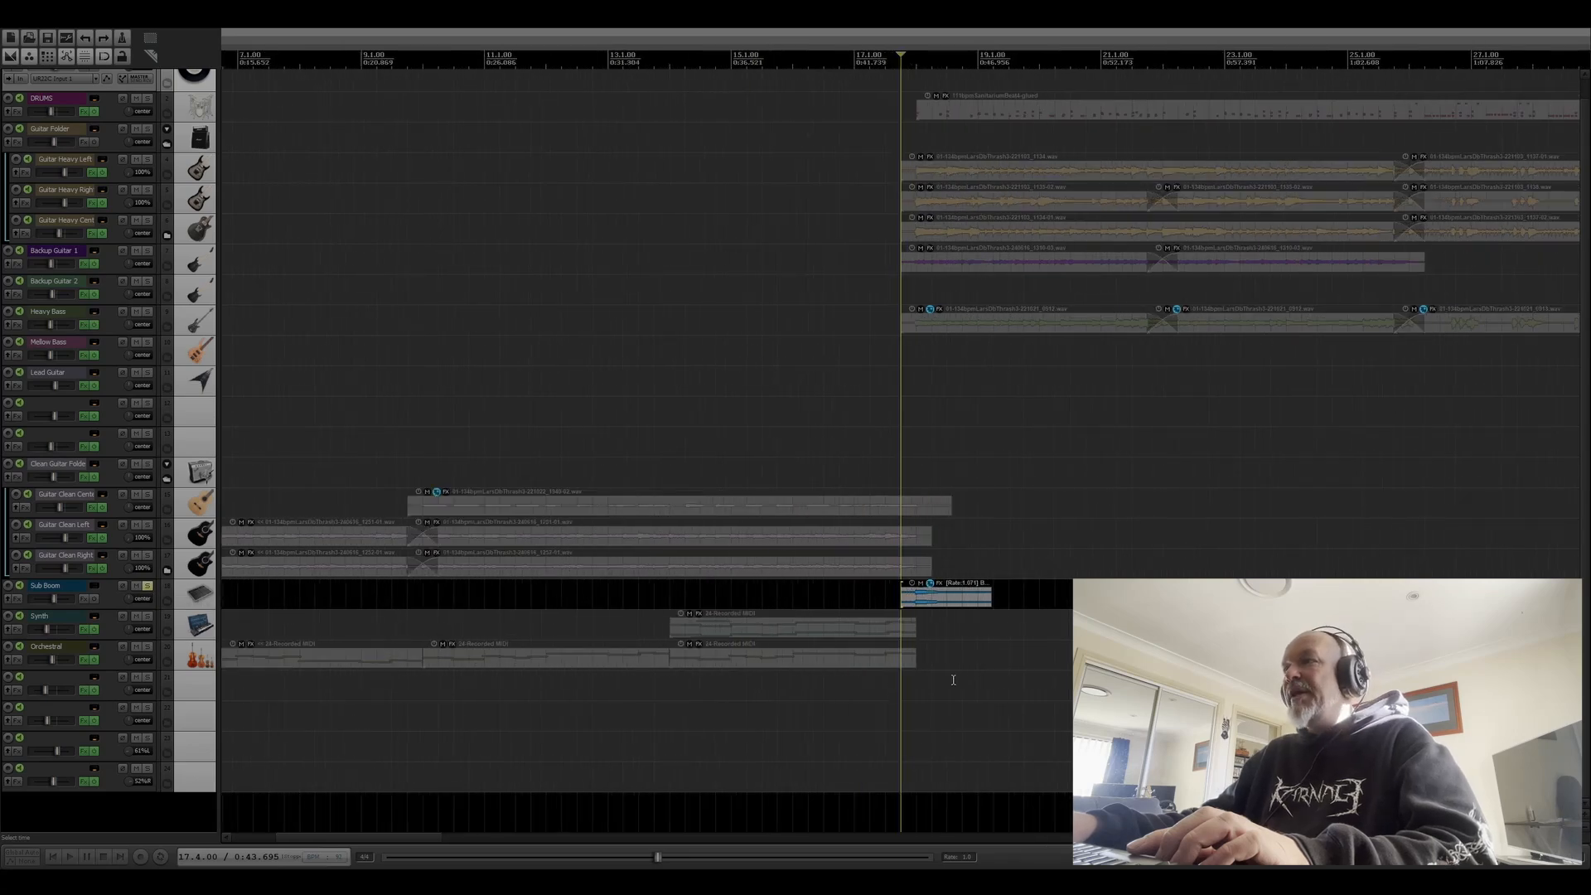
pyautogui.scroll(2, 962, 682)
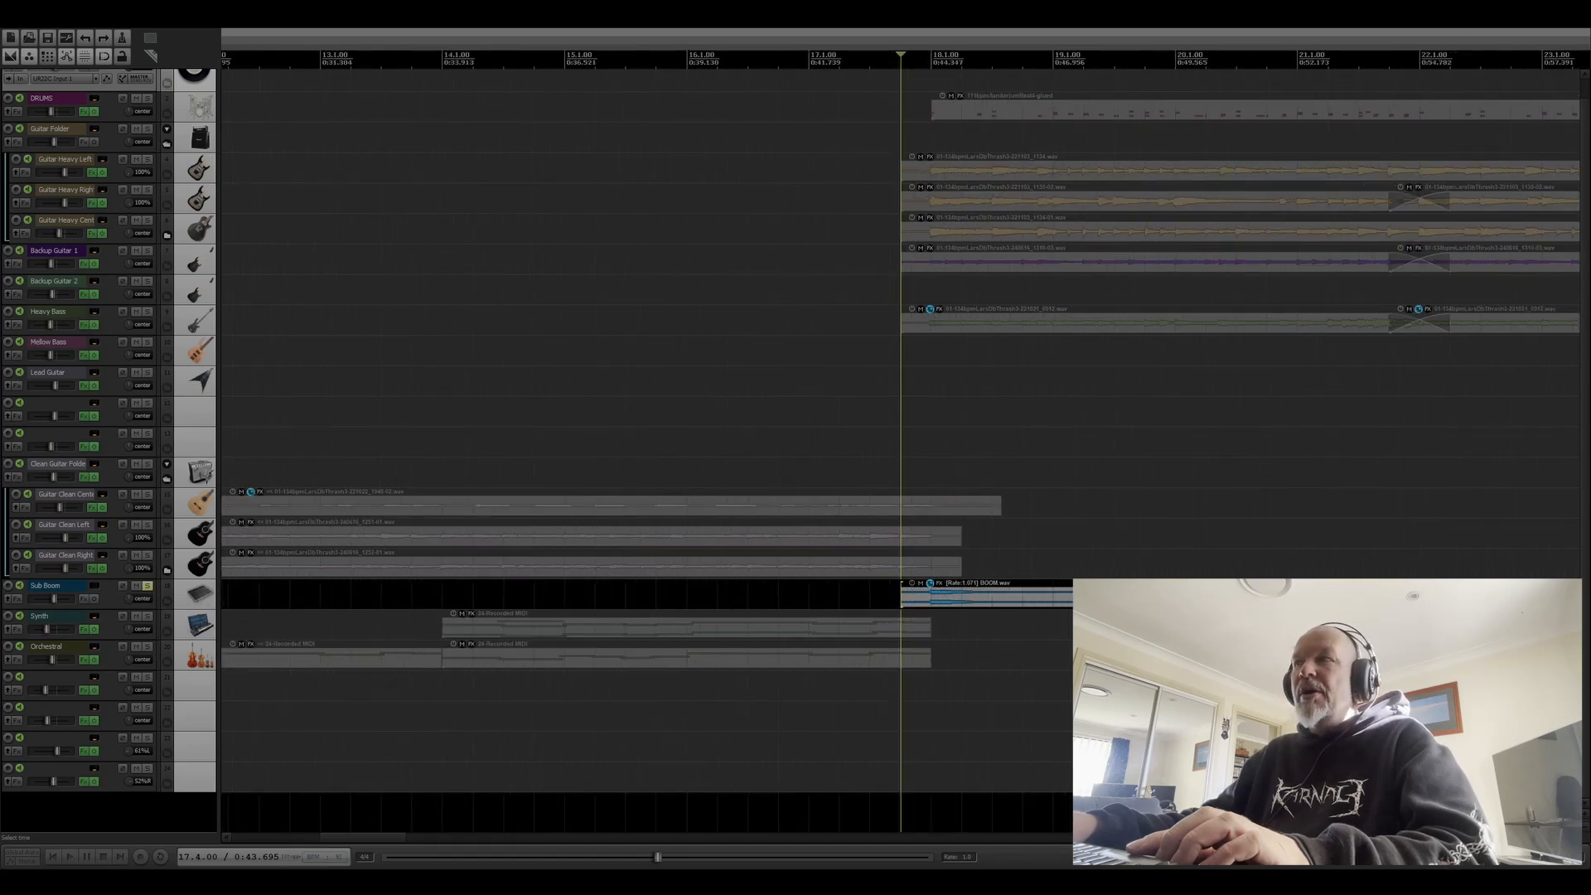
pyautogui.press('space')
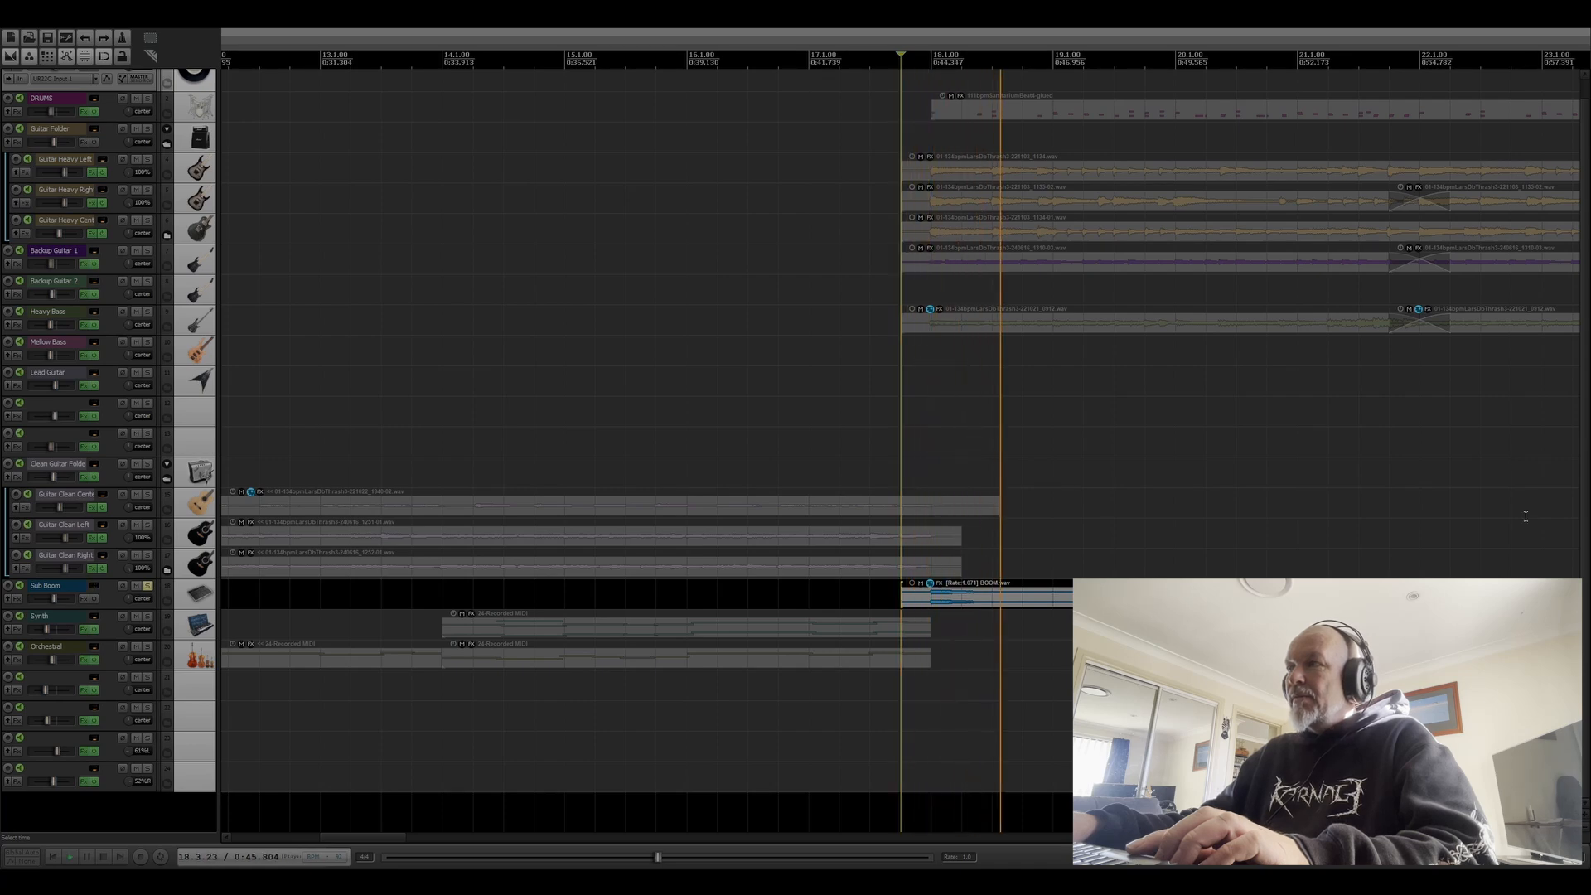
pyautogui.click(1383, 500)
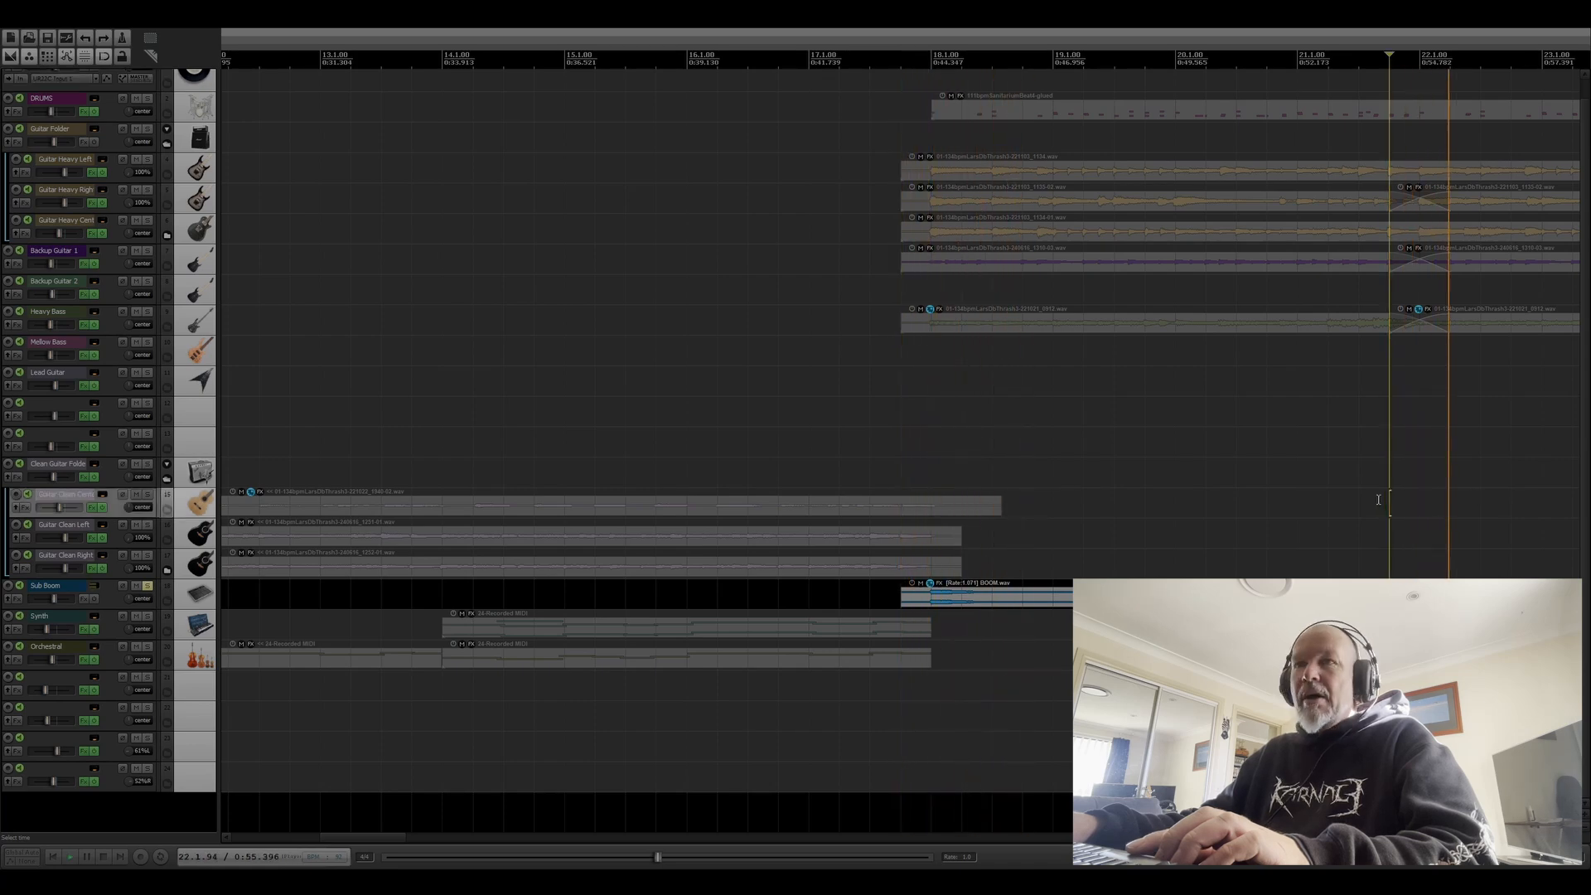
# Unsolo Sub Boom, play the full mix from 21.4.00, and return the edit cursor to 17.4.00.
pyautogui.press('space')
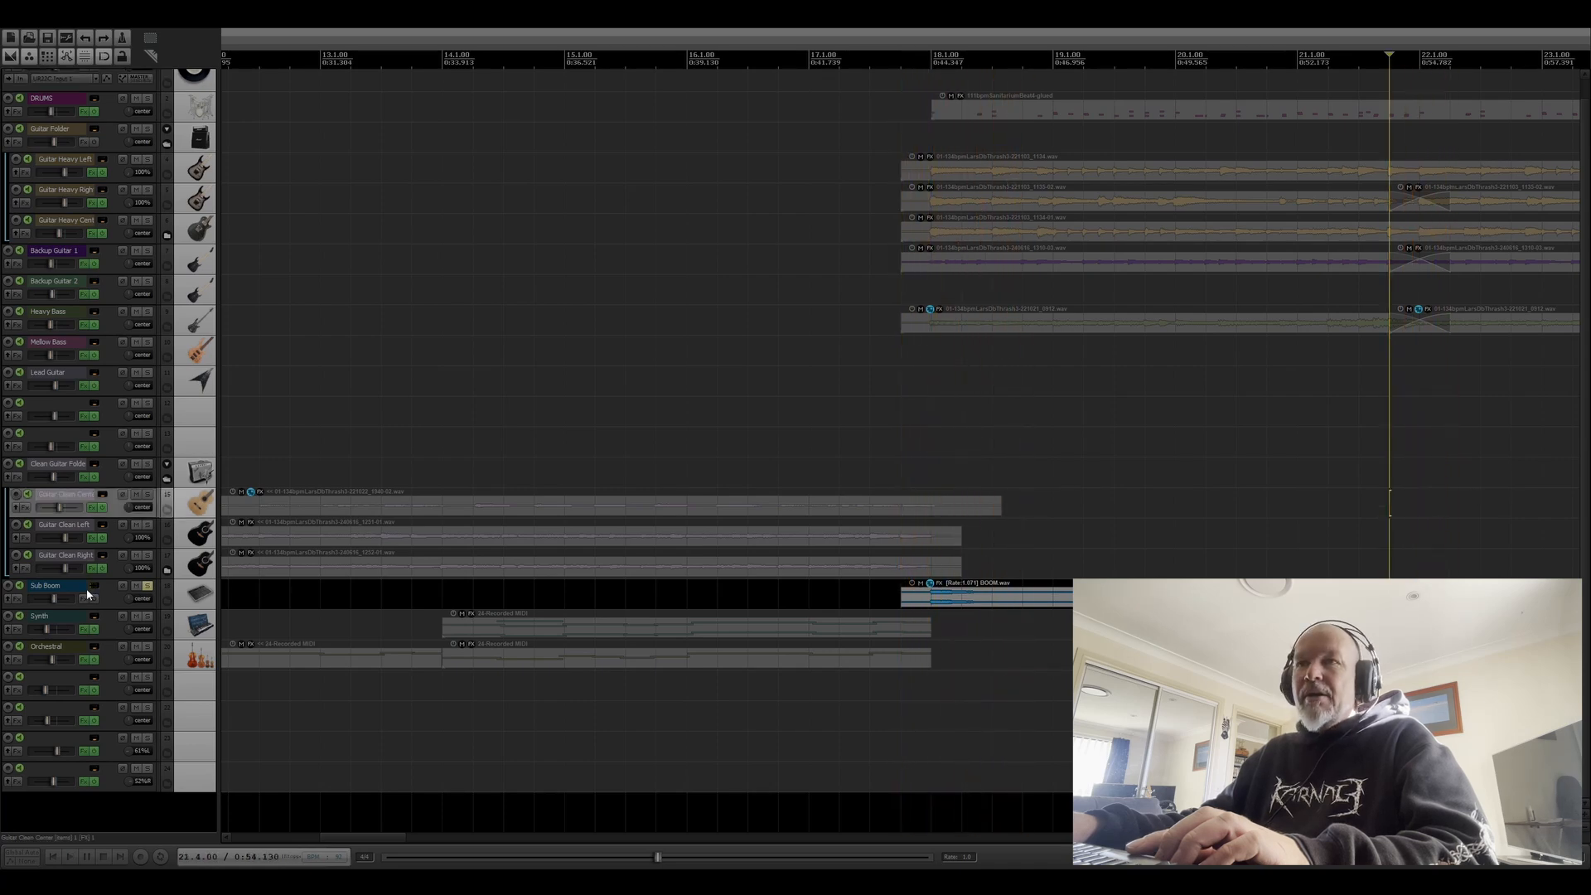
pyautogui.click(150, 589)
pyautogui.press('space')
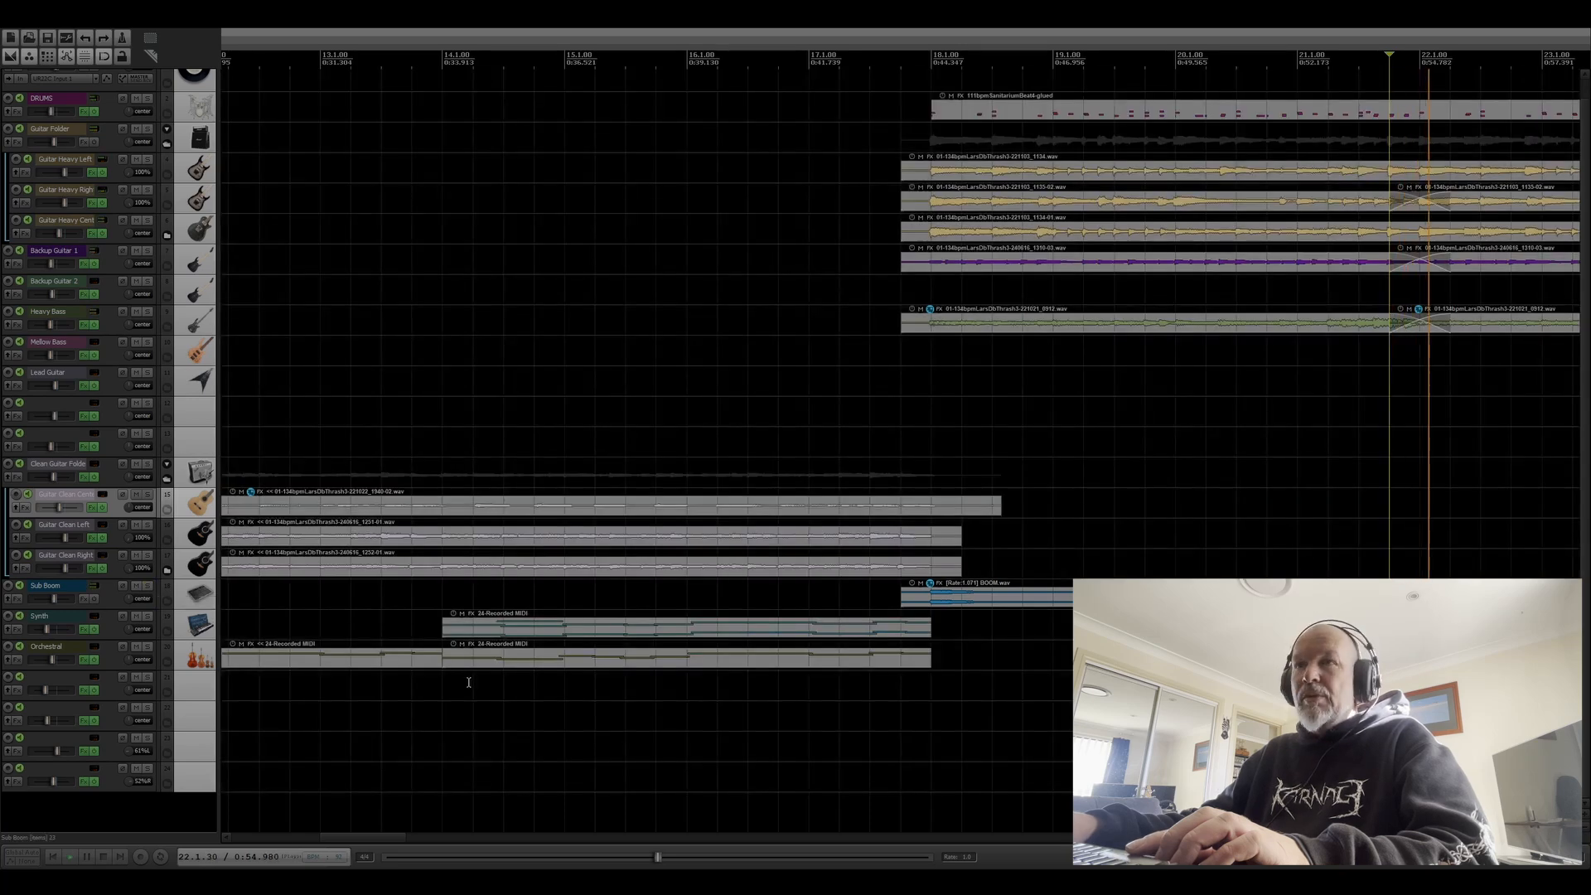
pyautogui.click(904, 432)
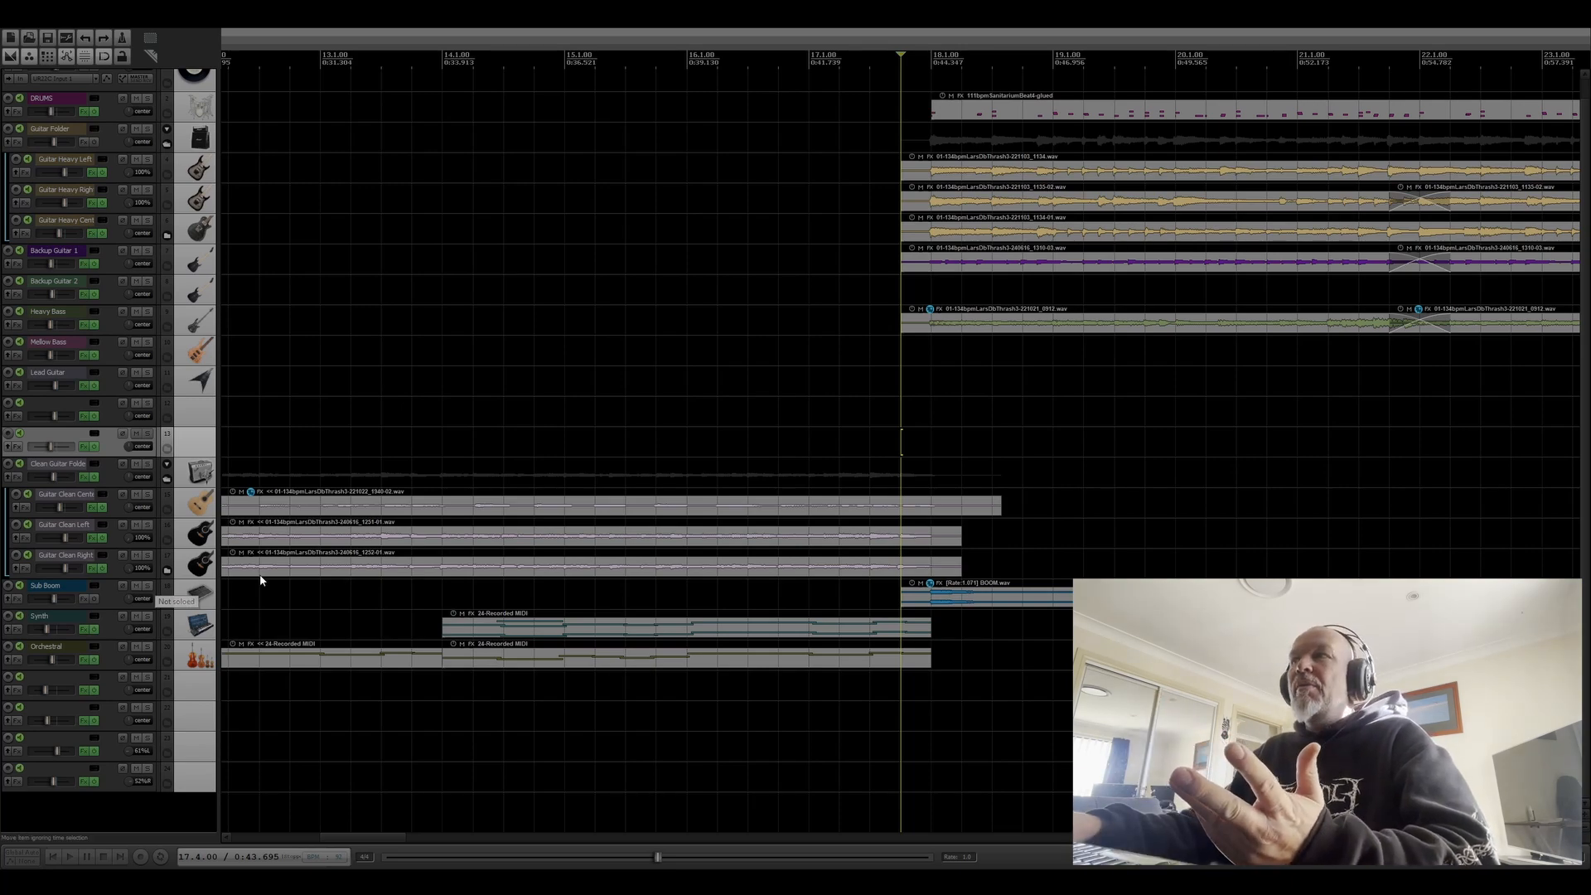
# Play the full mix from 29.1.00 through the third Sub Boom hit, and stop playback.
pyautogui.scroll(-6, 916, 569)
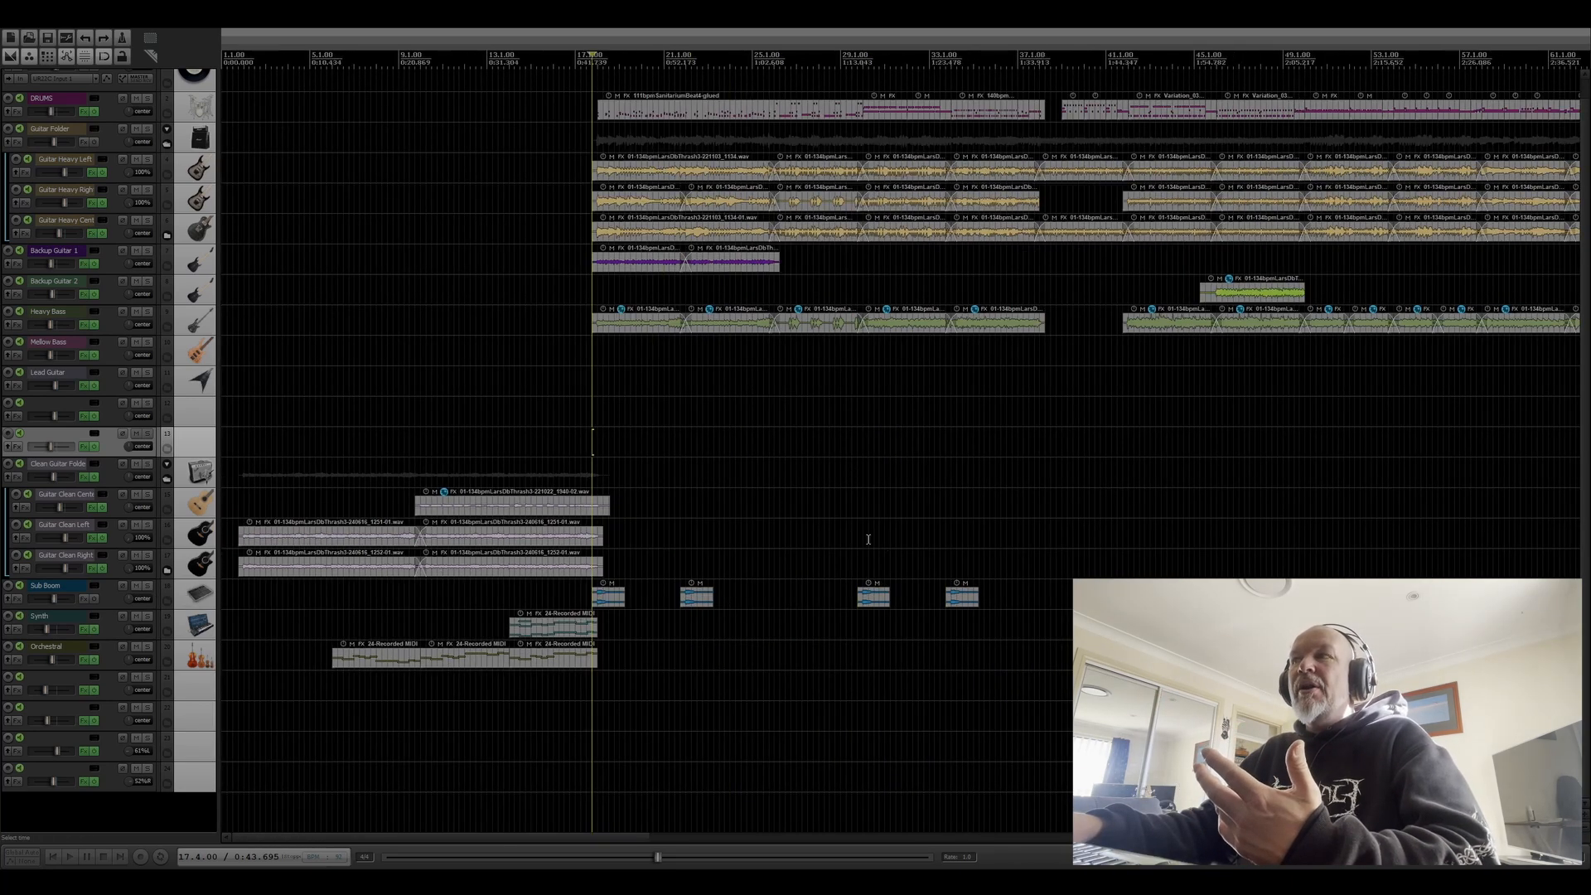
pyautogui.click(862, 514)
pyautogui.click(856, 511)
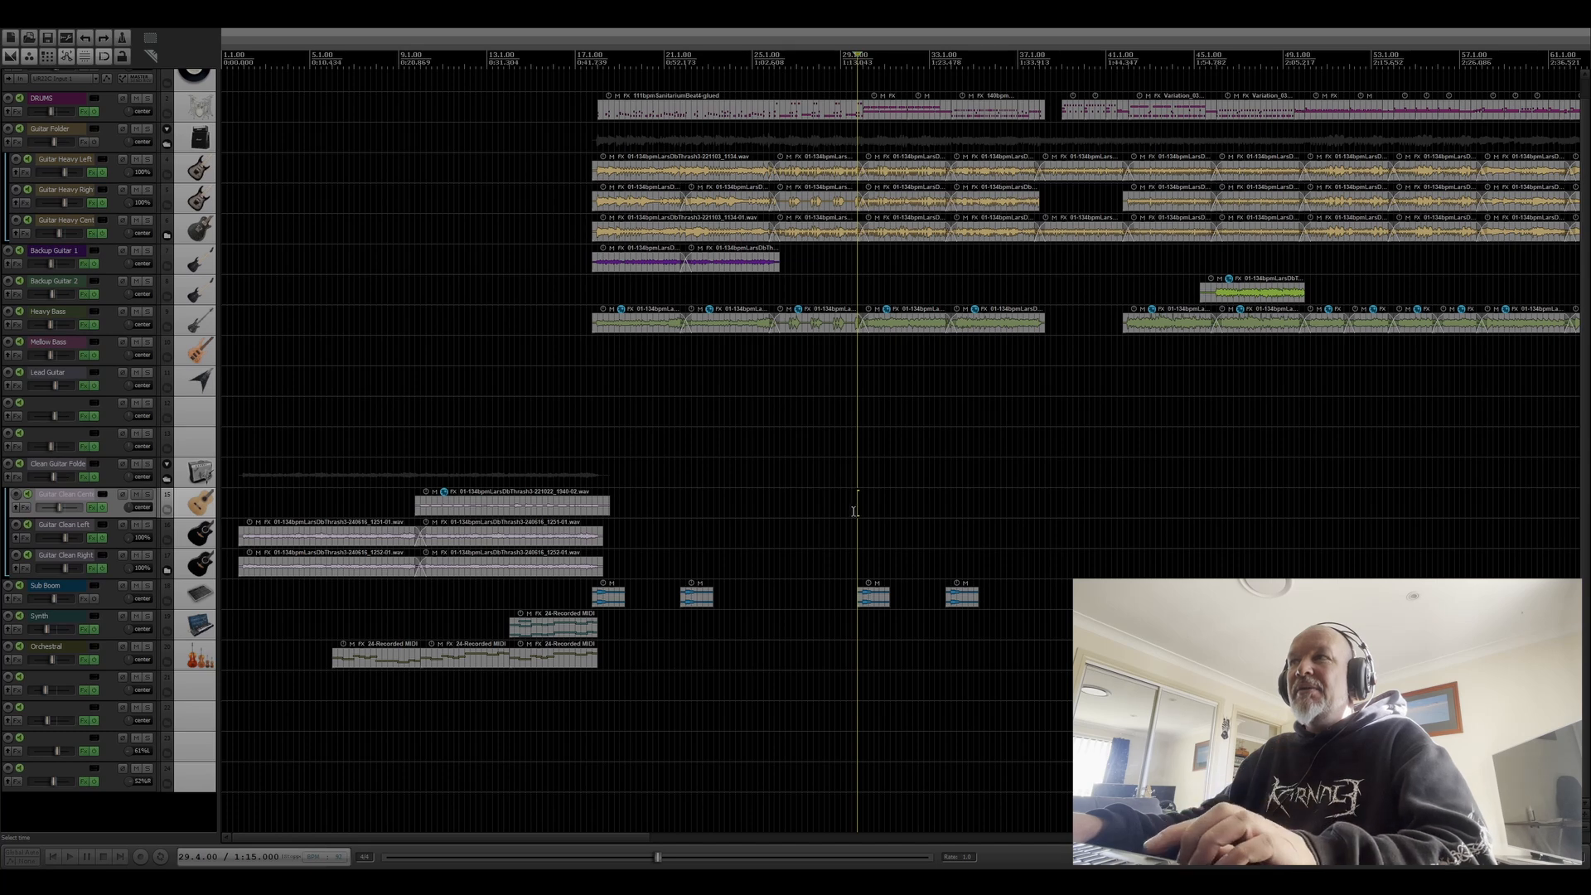
pyautogui.click(839, 506)
pyautogui.press('space')
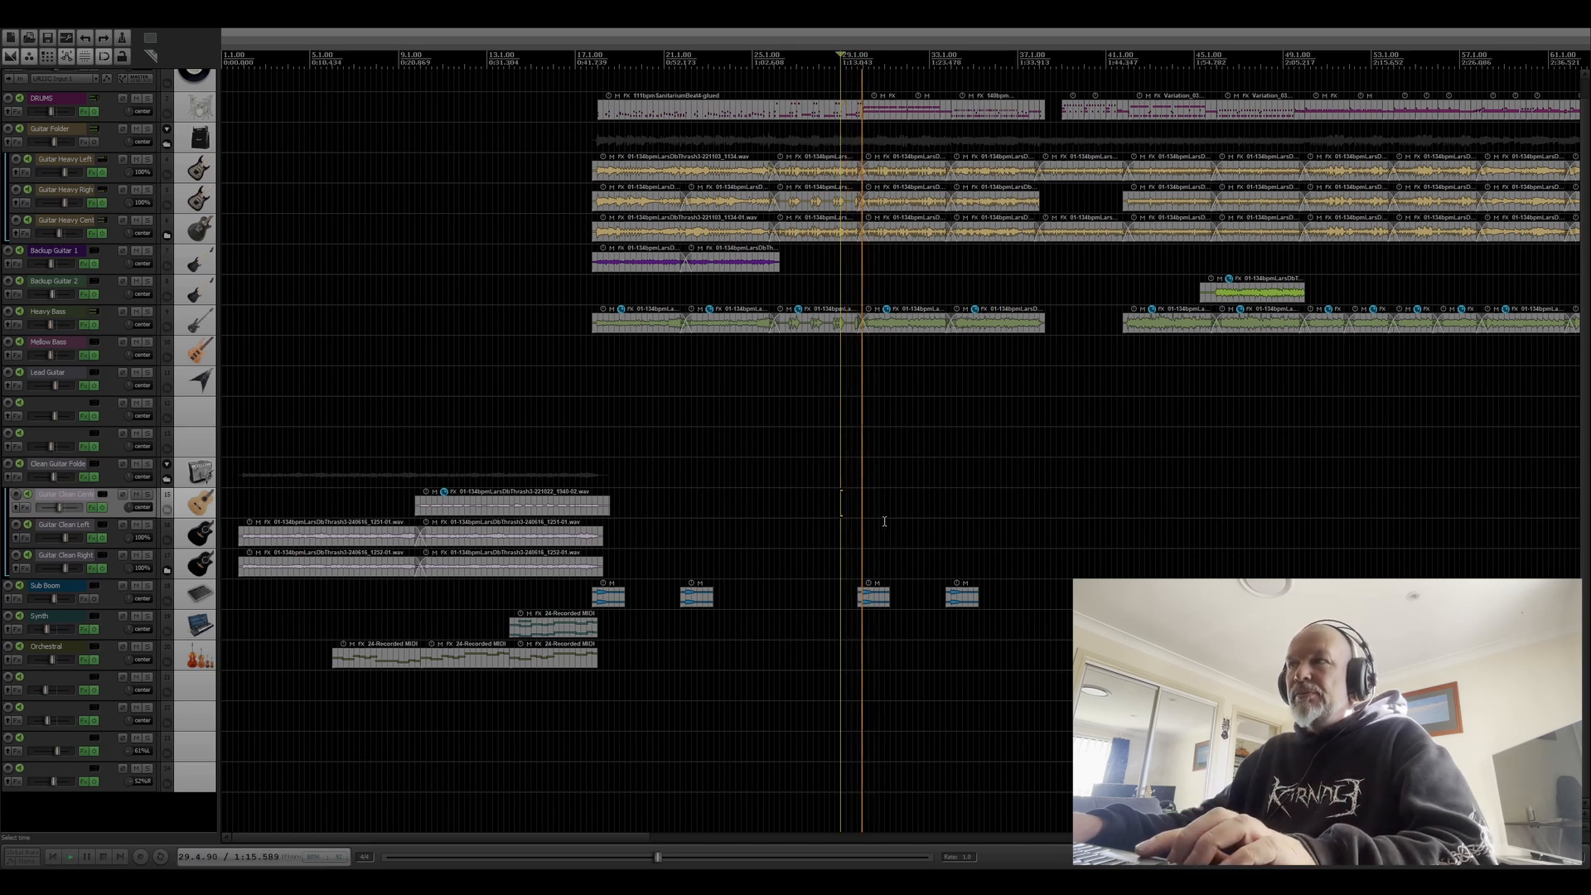
pyautogui.press('space')
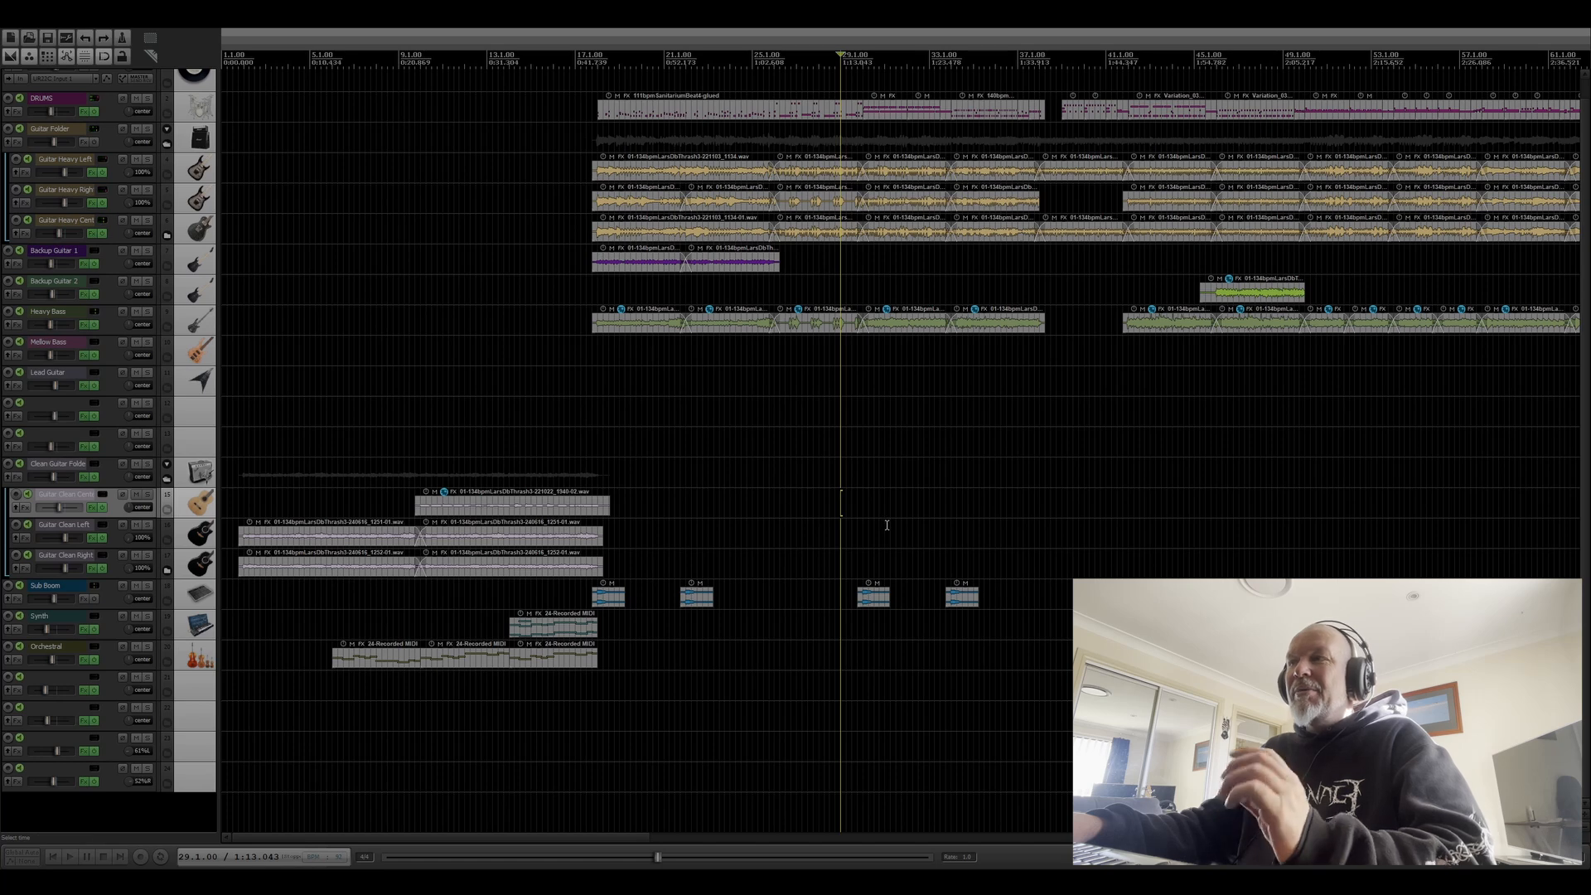
# Play the full mix from 41.3.00 into the heavy section starting at bar 42, and stop playback.
pyautogui.click(945, 538)
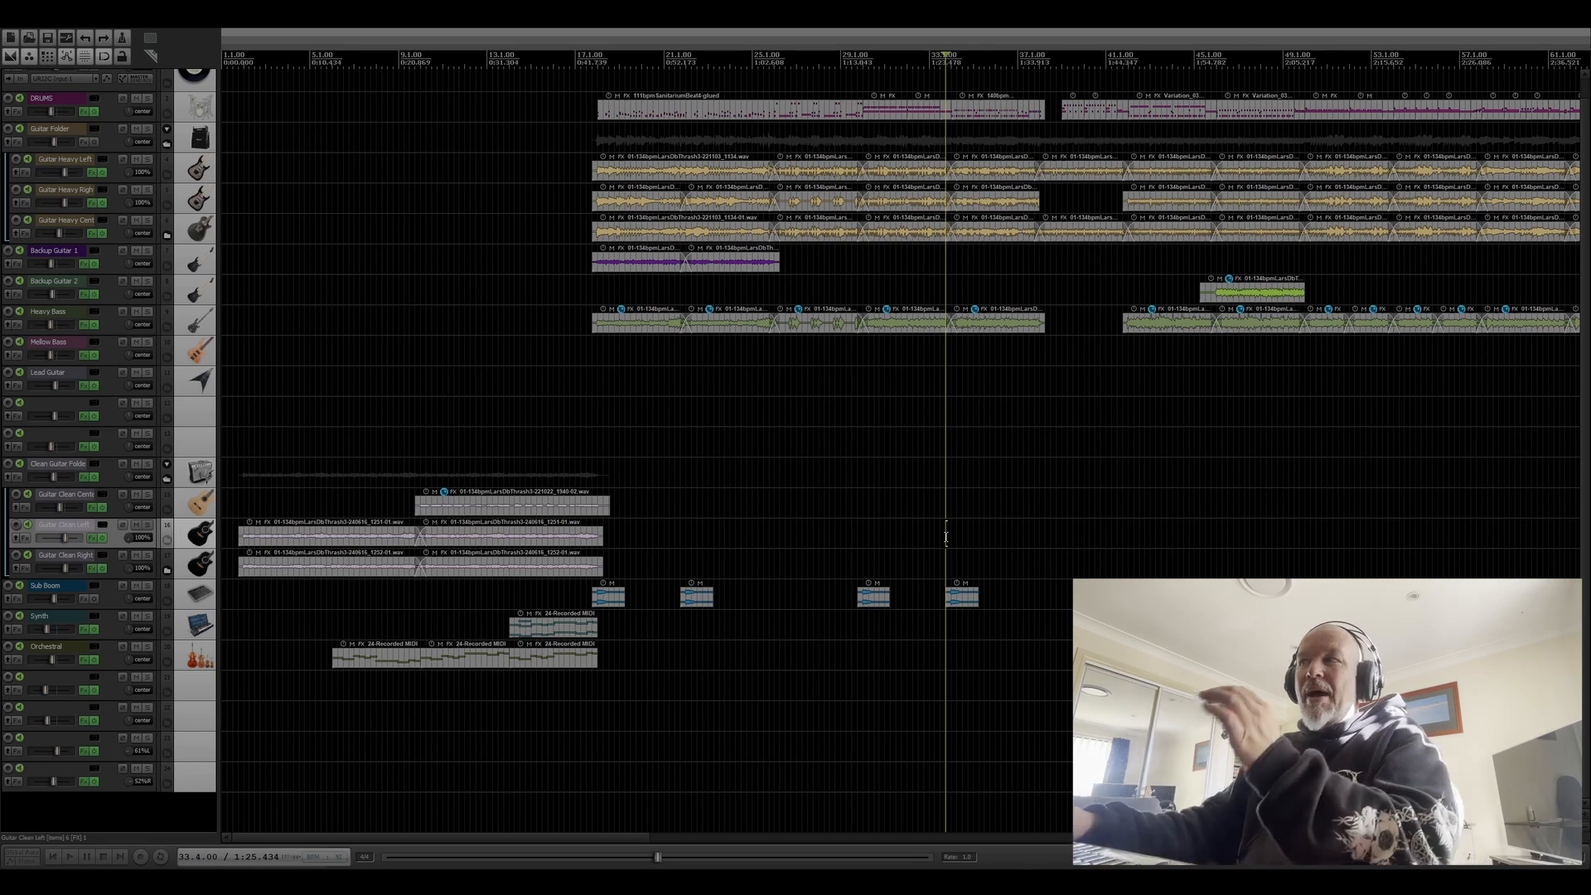
pyautogui.scroll(-5, 920, 528)
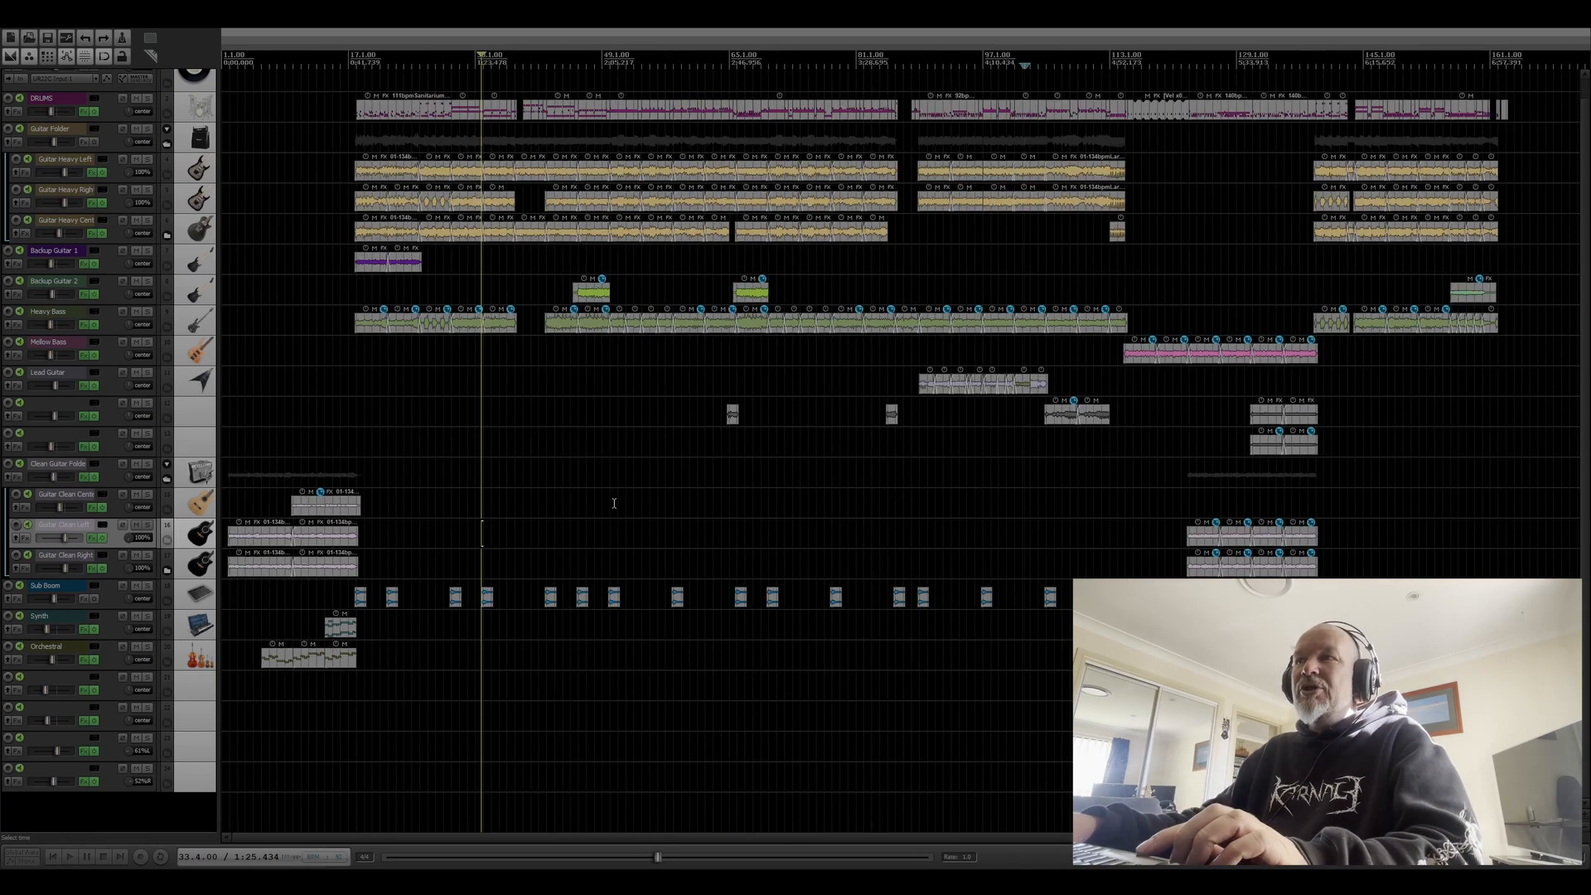
pyautogui.scroll(6, 729, 547)
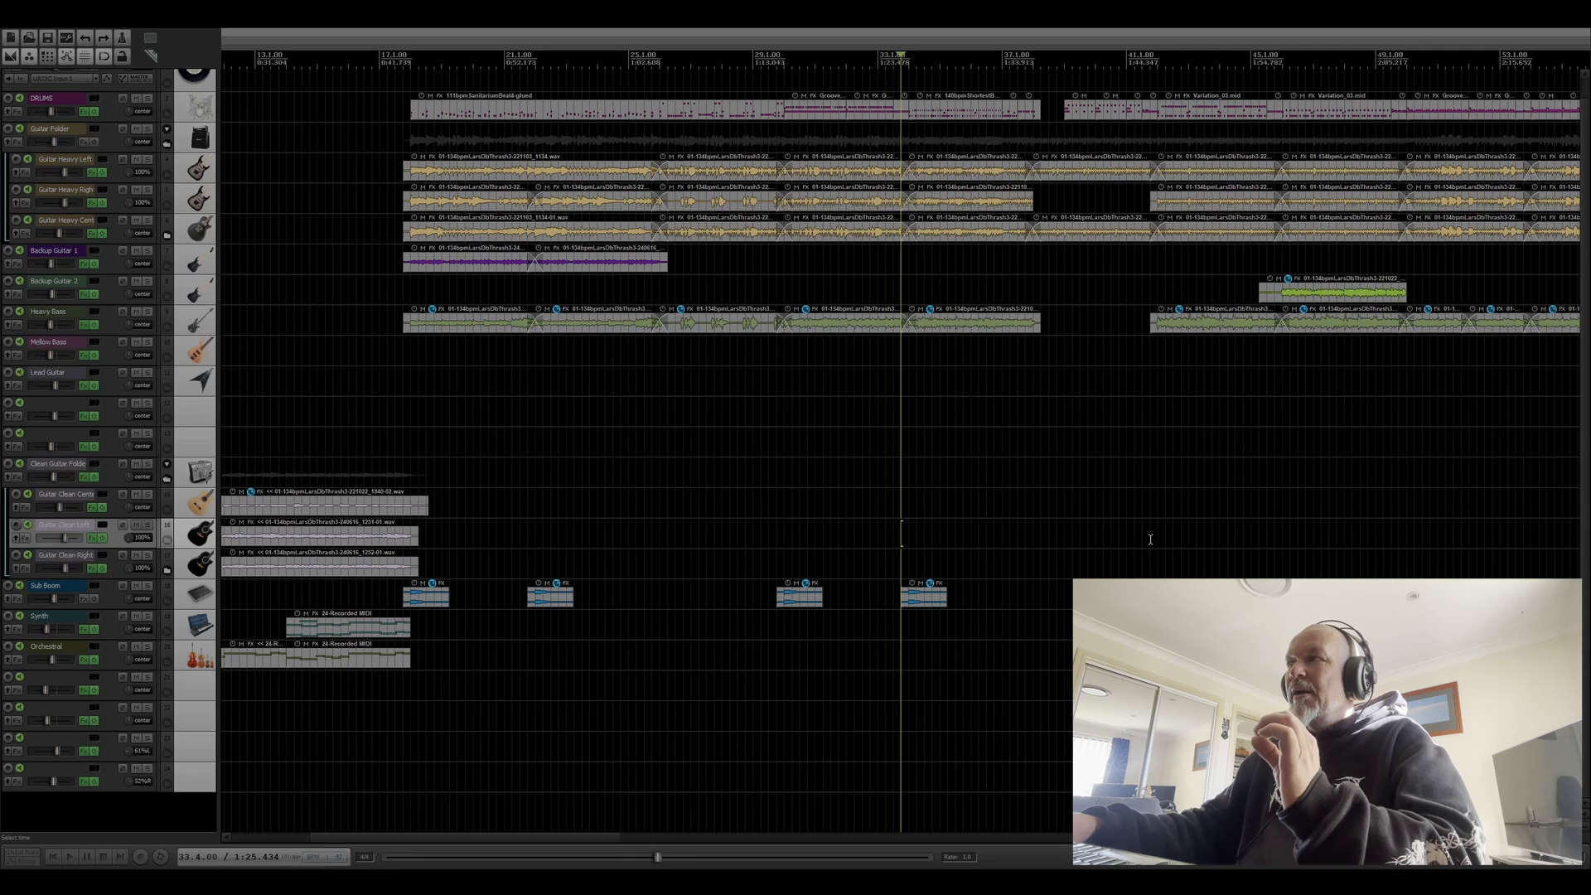
pyautogui.click(1151, 538)
pyautogui.click(1145, 535)
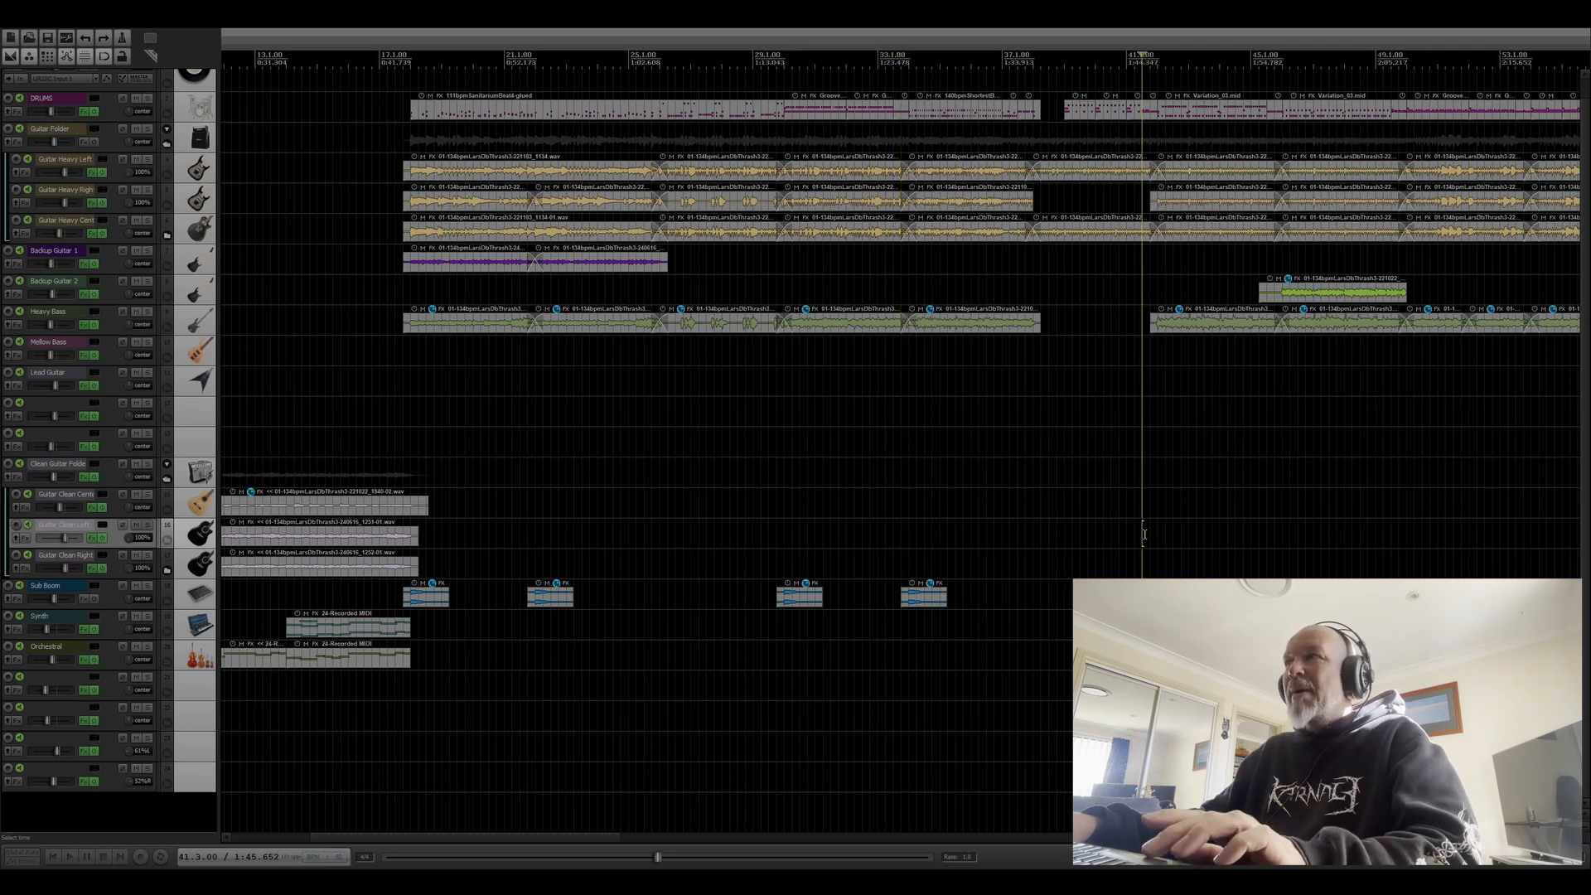
pyautogui.press('space')
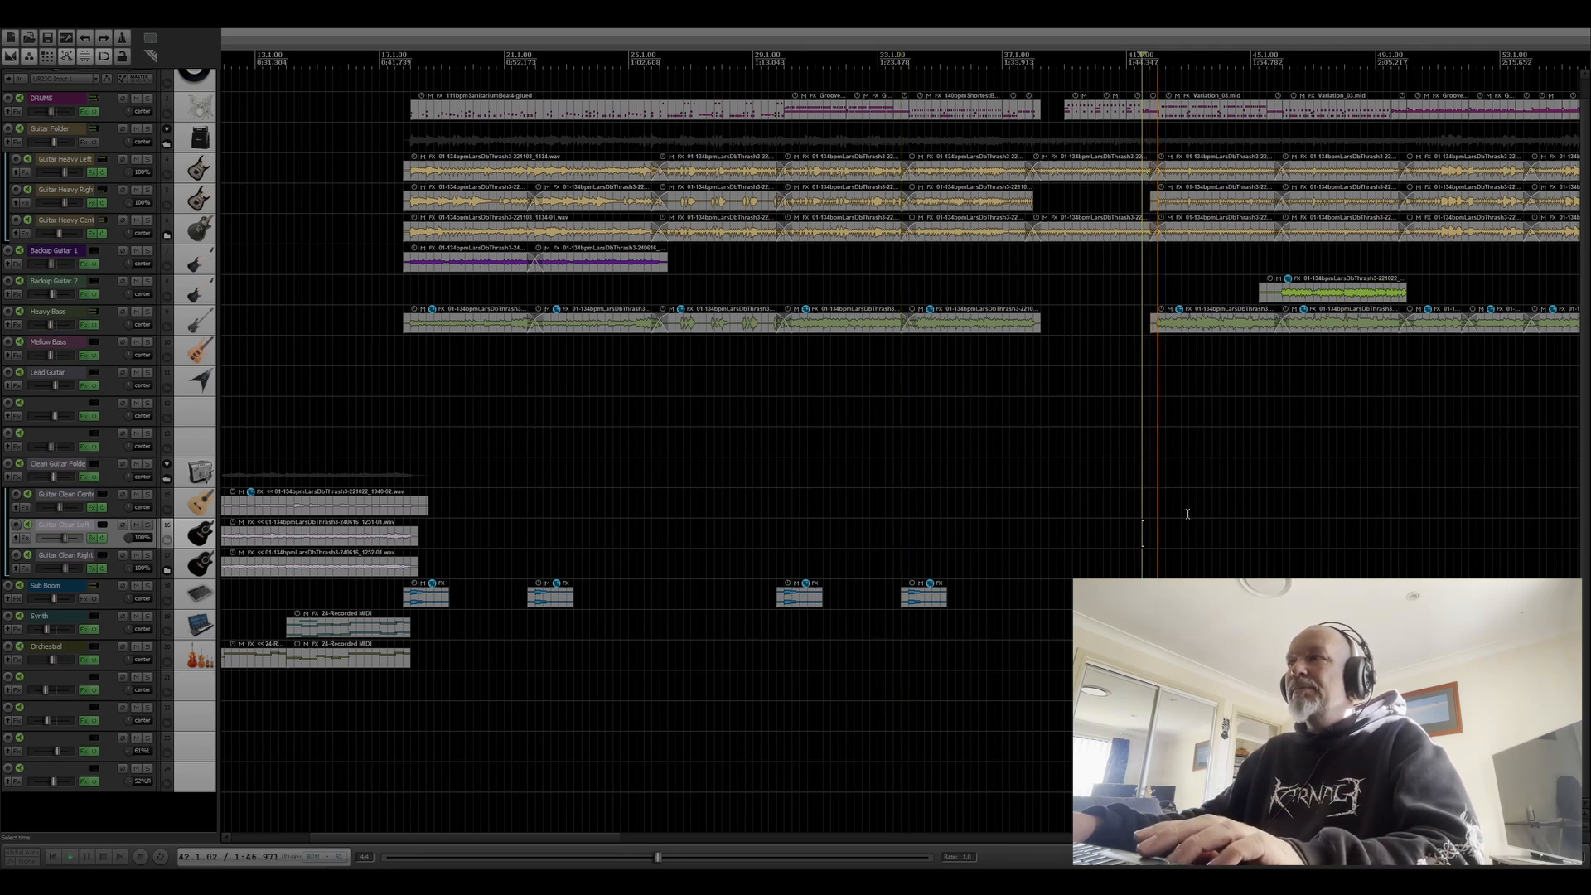
pyautogui.press('space')
# Solo Sub Boom, add DRUMS to the solo, and audition both tracks together from 41.3.00.
pyautogui.click(146, 589)
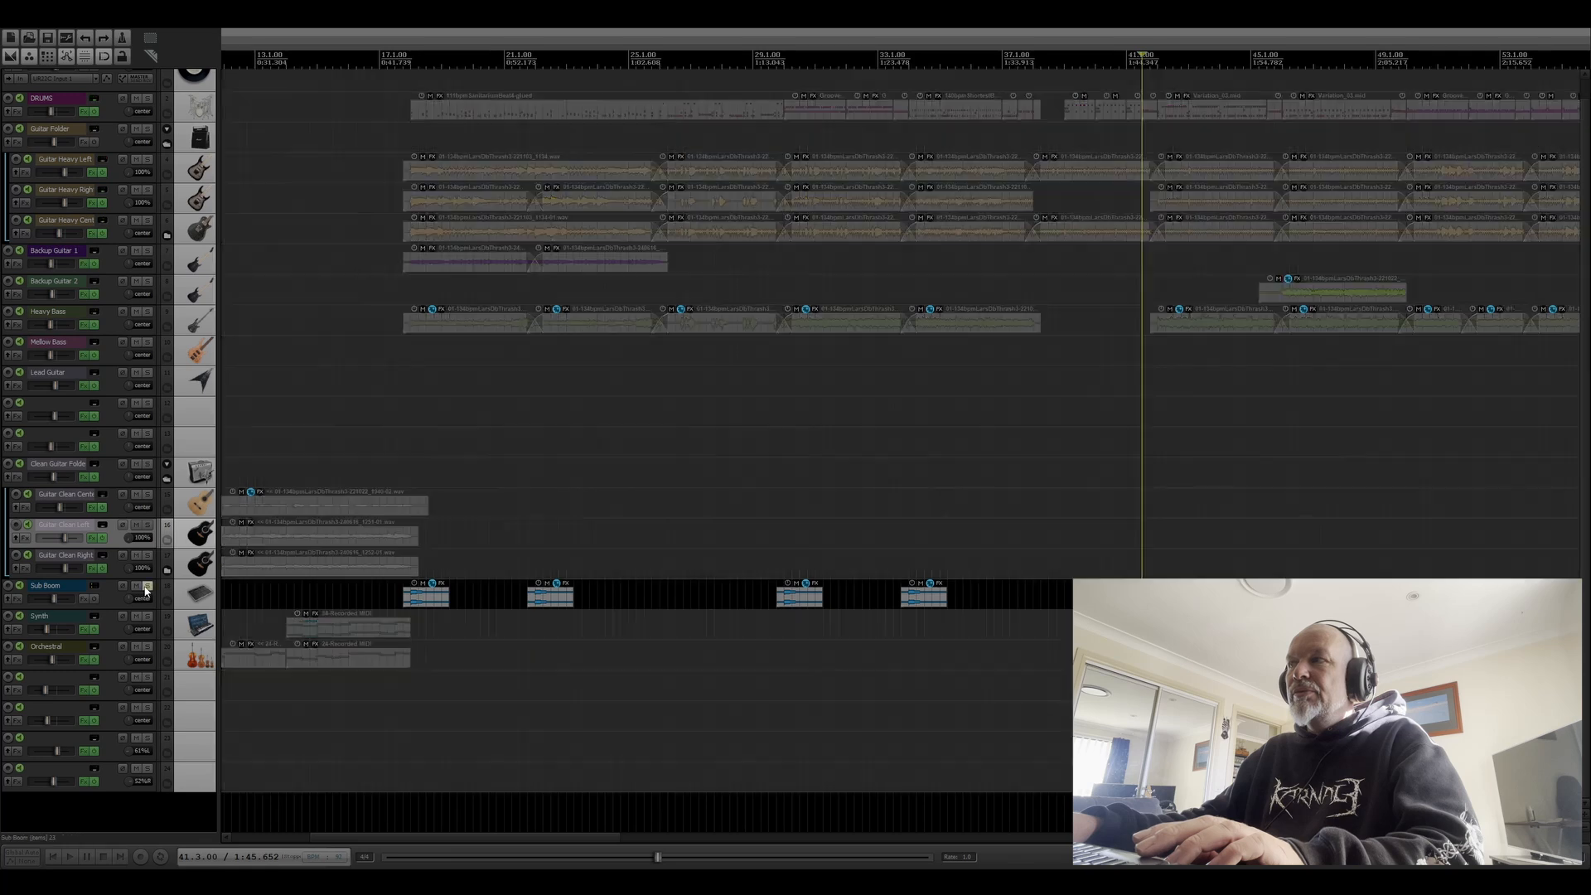
pyautogui.press('space')
pyautogui.press('space')
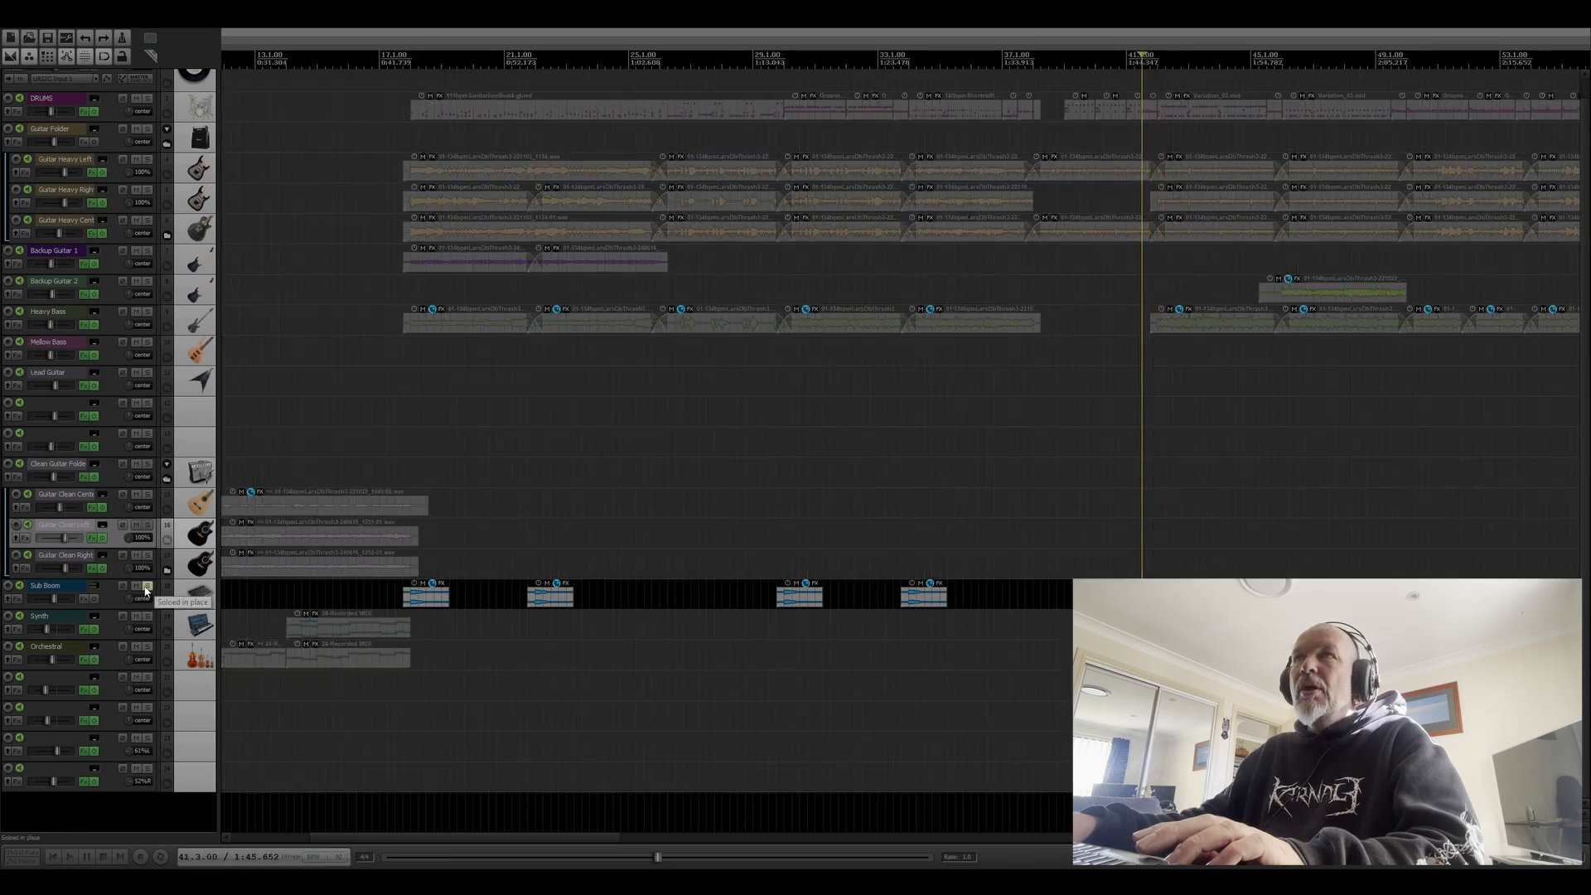
pyautogui.click(149, 99)
pyautogui.press('space')
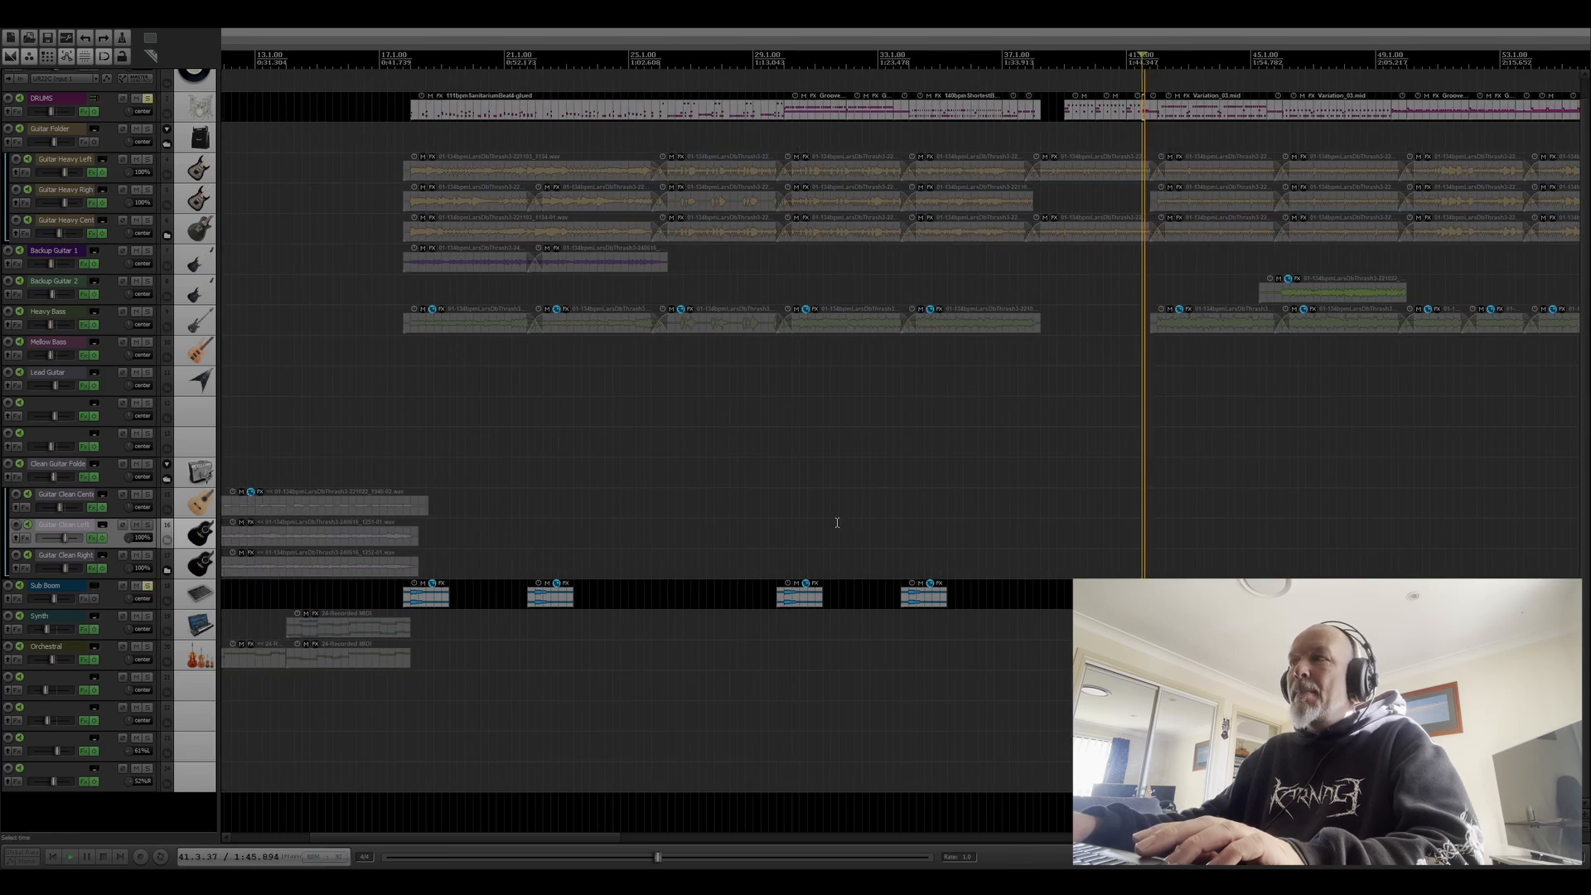
pyautogui.press('space')
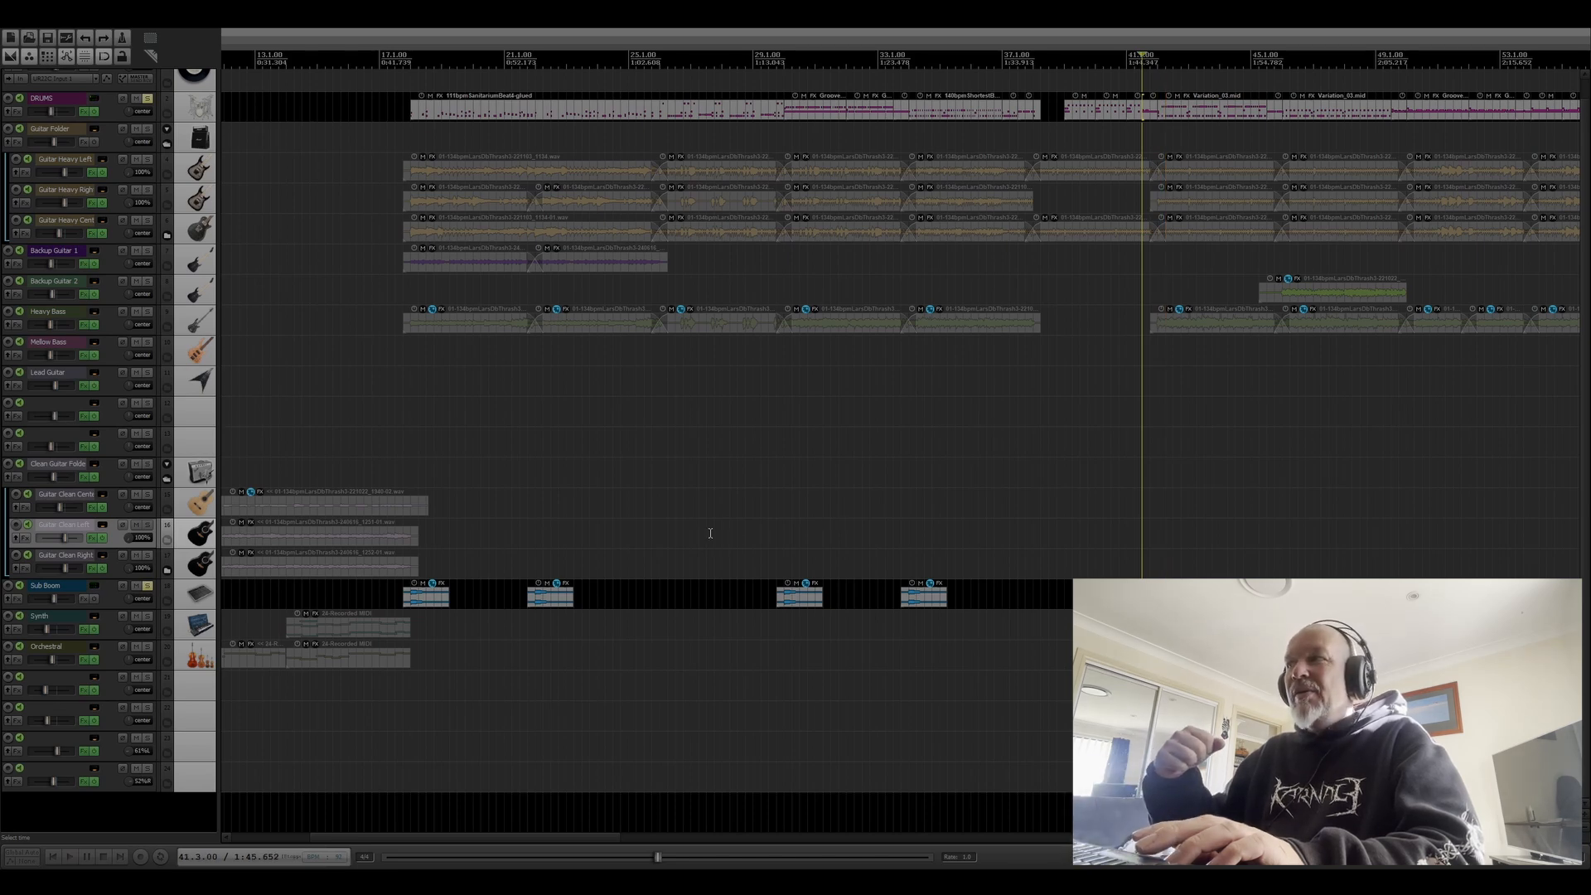
pyautogui.press('space')
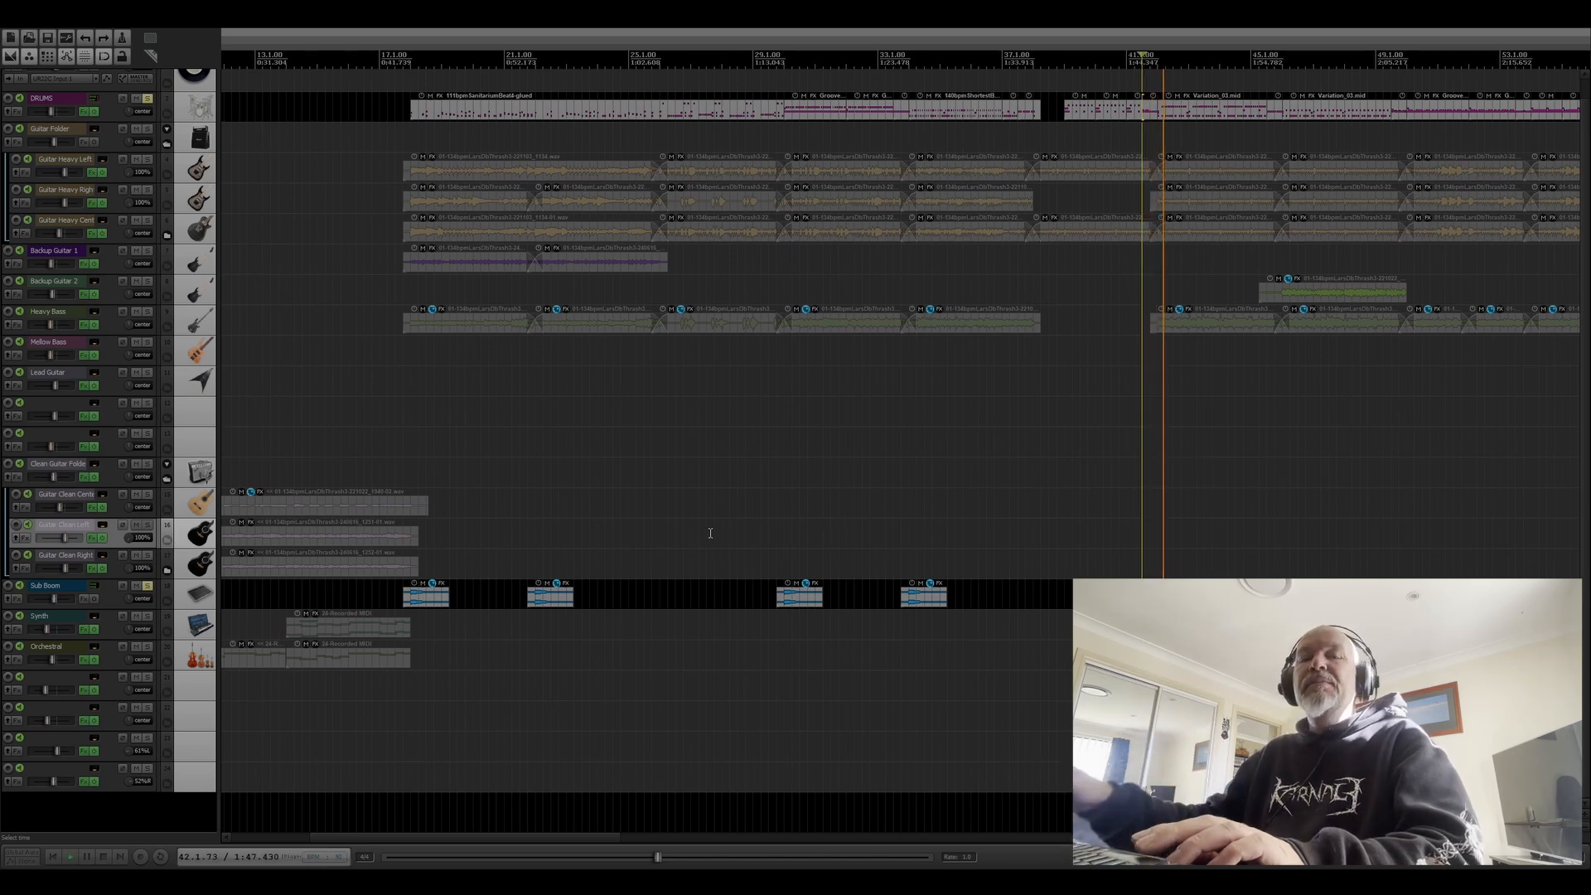
pyautogui.press('space')
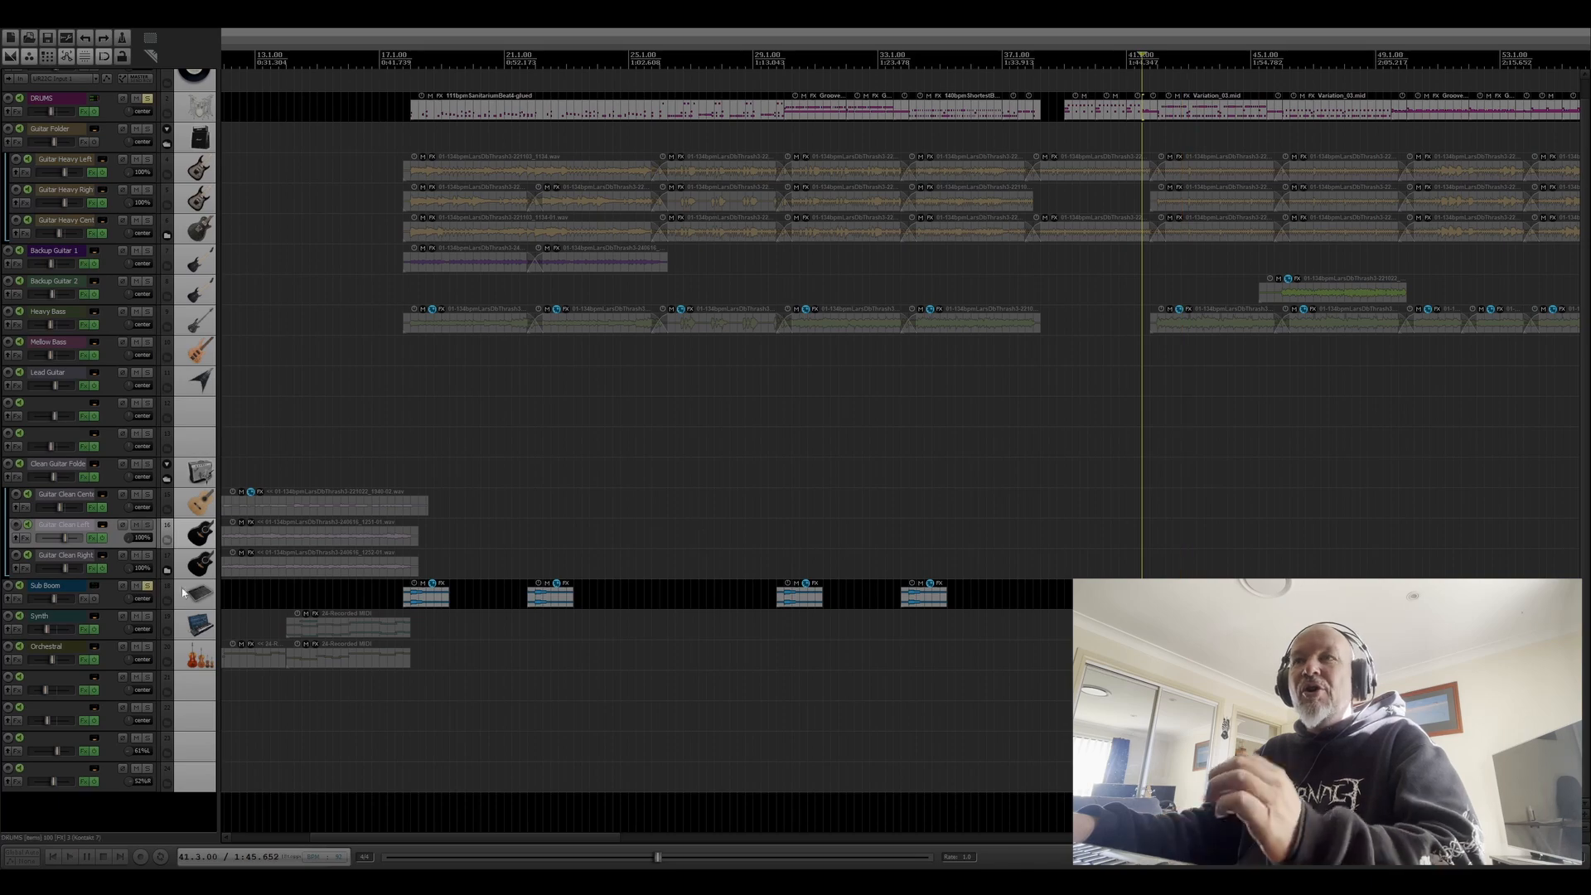
# Unsolo the Sub Boom and DRUMS tracks to restore the full mix.
pyautogui.click(147, 586)
pyautogui.click(148, 99)
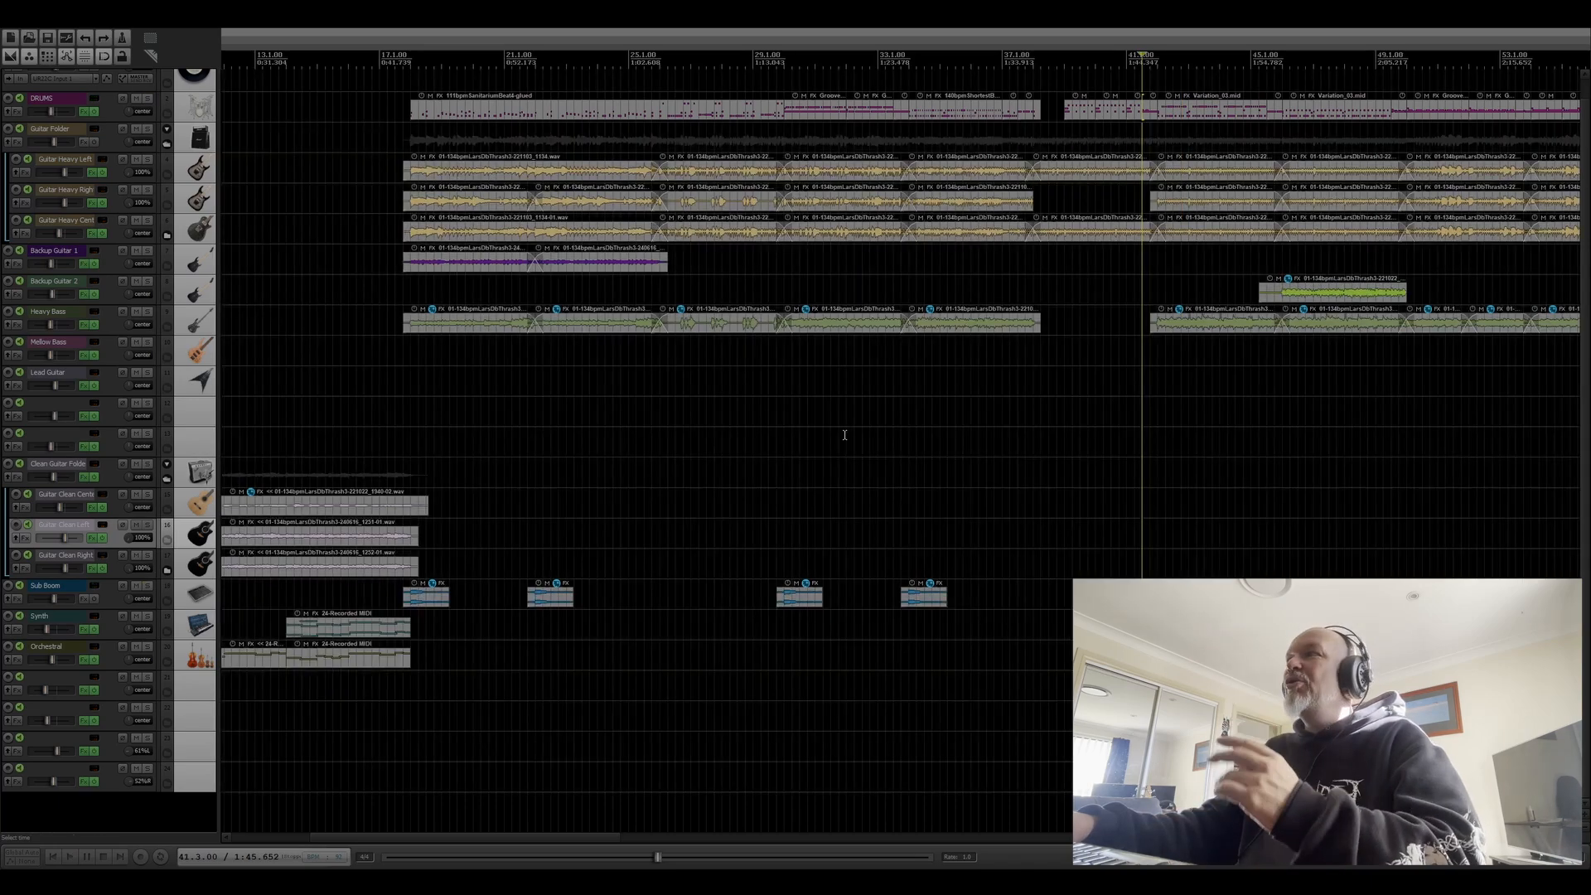
pyautogui.scroll(-5, 1227, 440)
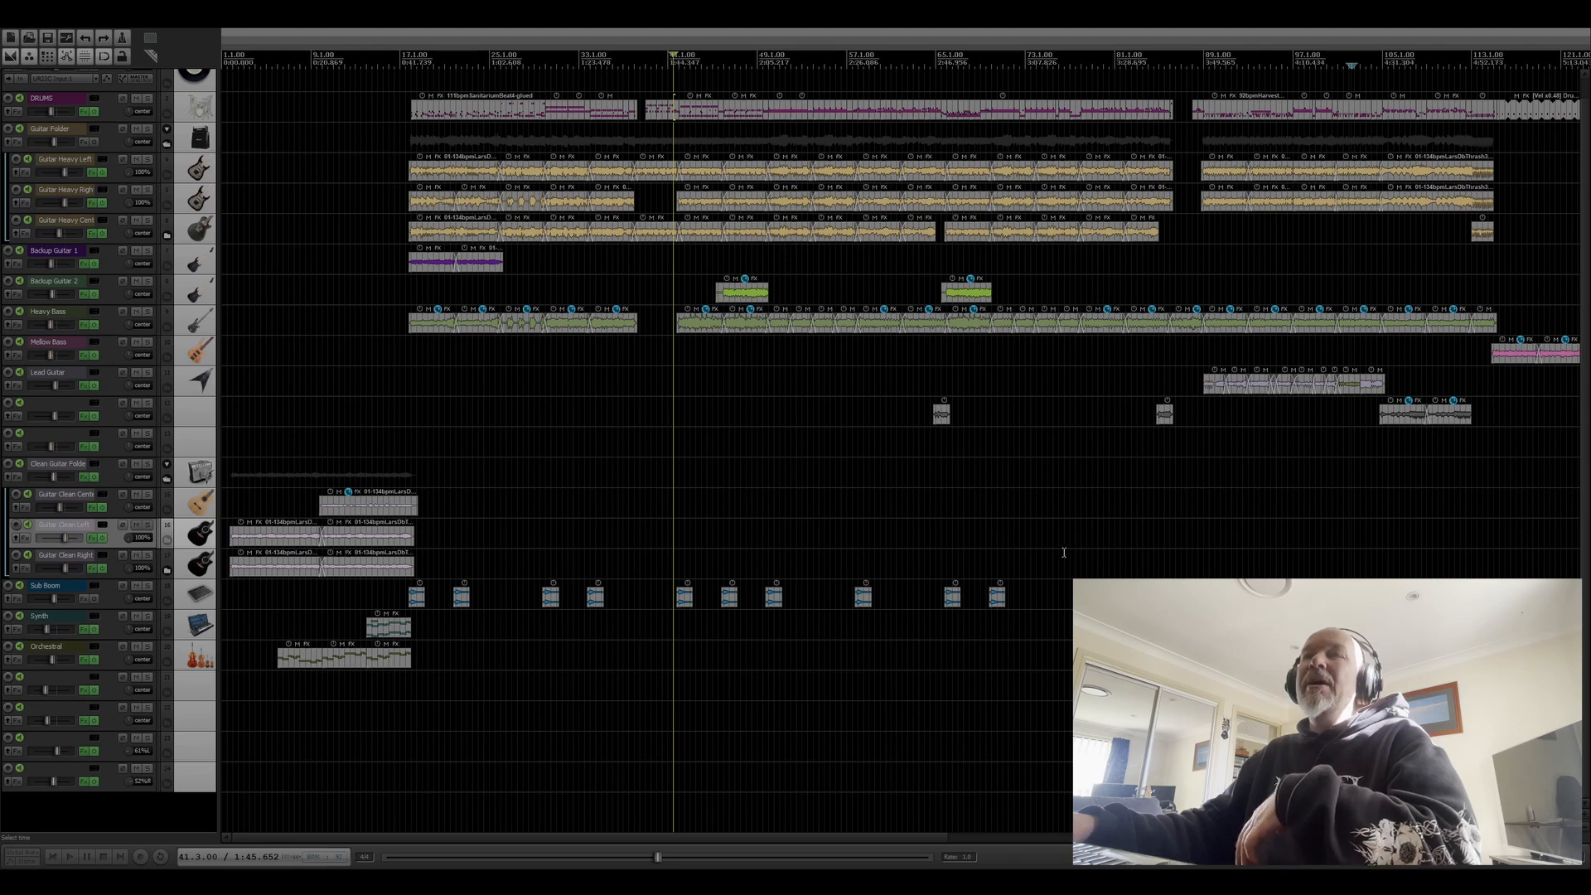
pyautogui.scroll(-6, 1065, 552)
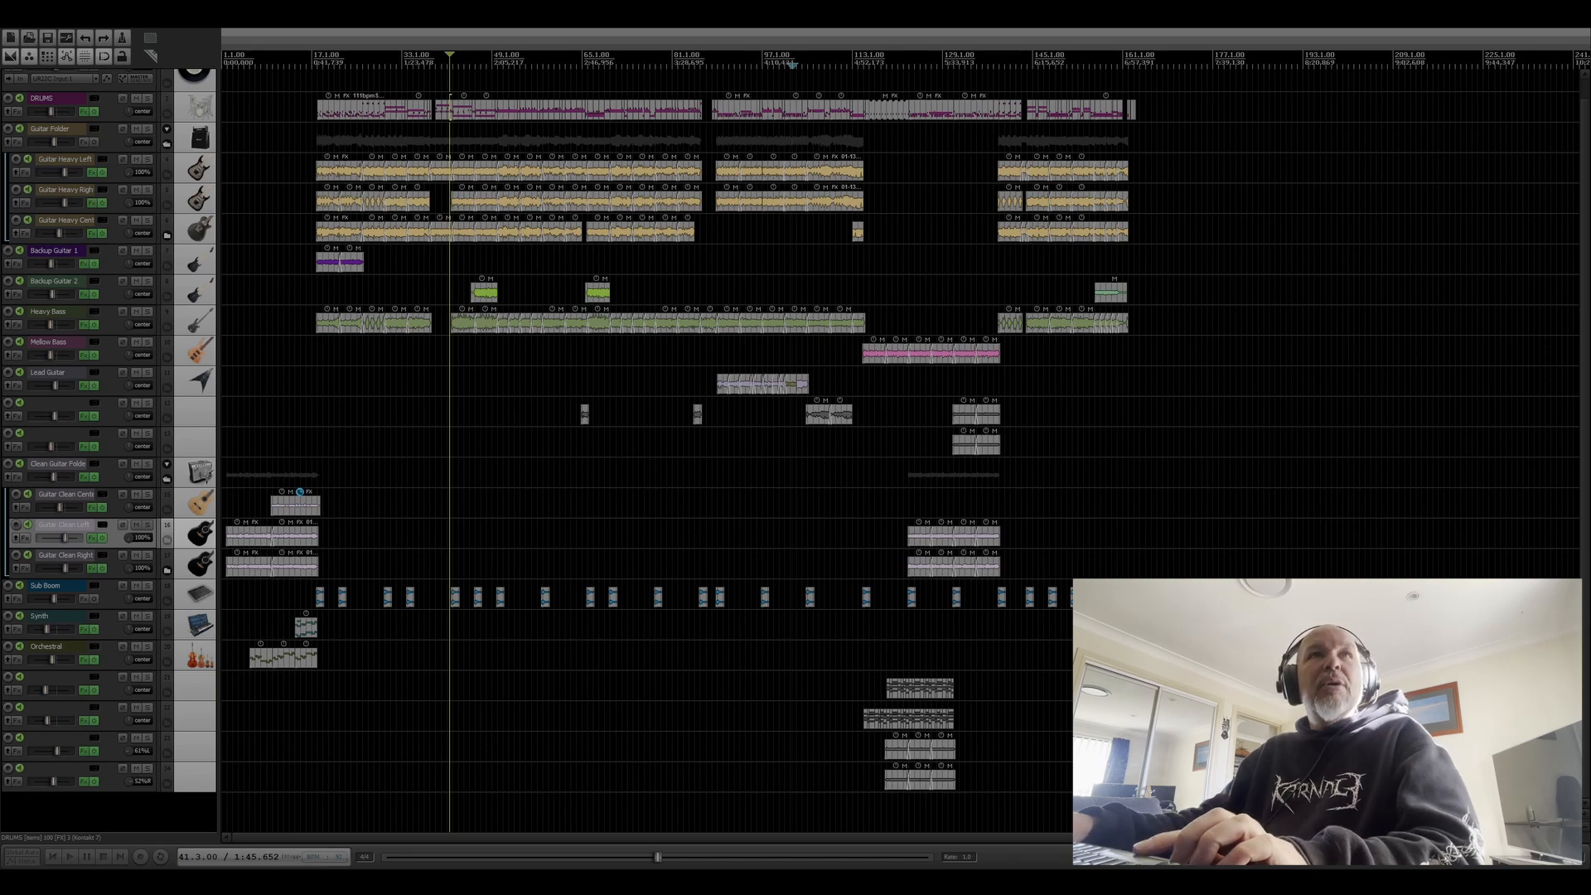
# Open the Master track's effects chain from the mixer, with both plugins bypassed, and show Neutron 3 Elements.
pyautogui.hotkey('ctrl', 'm')
pyautogui.moveTo(1032, 40); pyautogui.dragTo(787, 41)
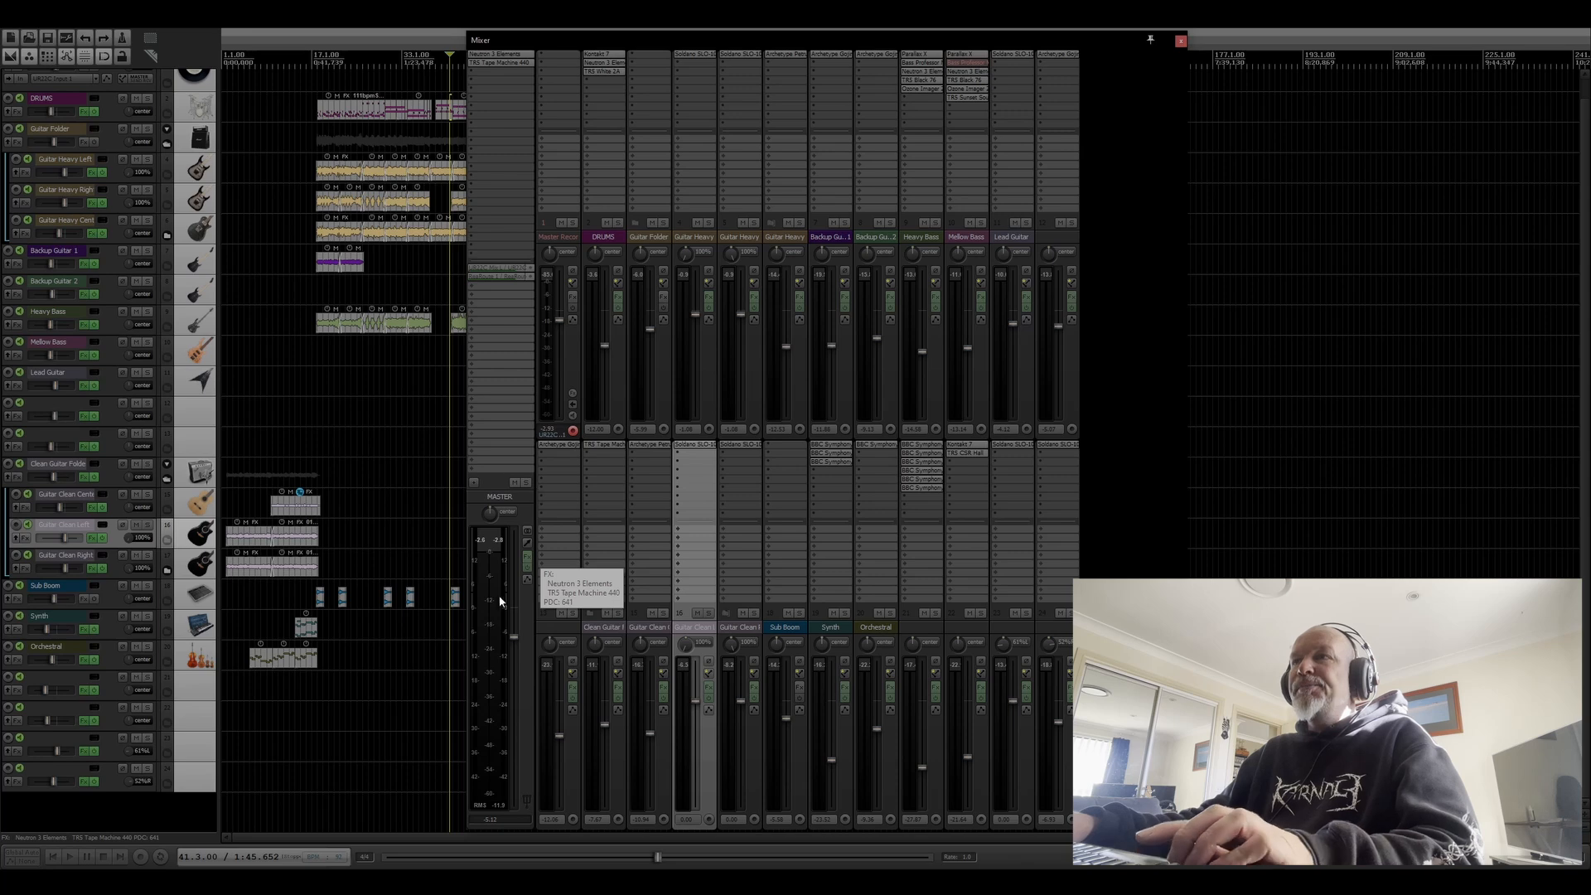
pyautogui.click(527, 556)
pyautogui.moveTo(730, 169); pyautogui.dragTo(902, 236)
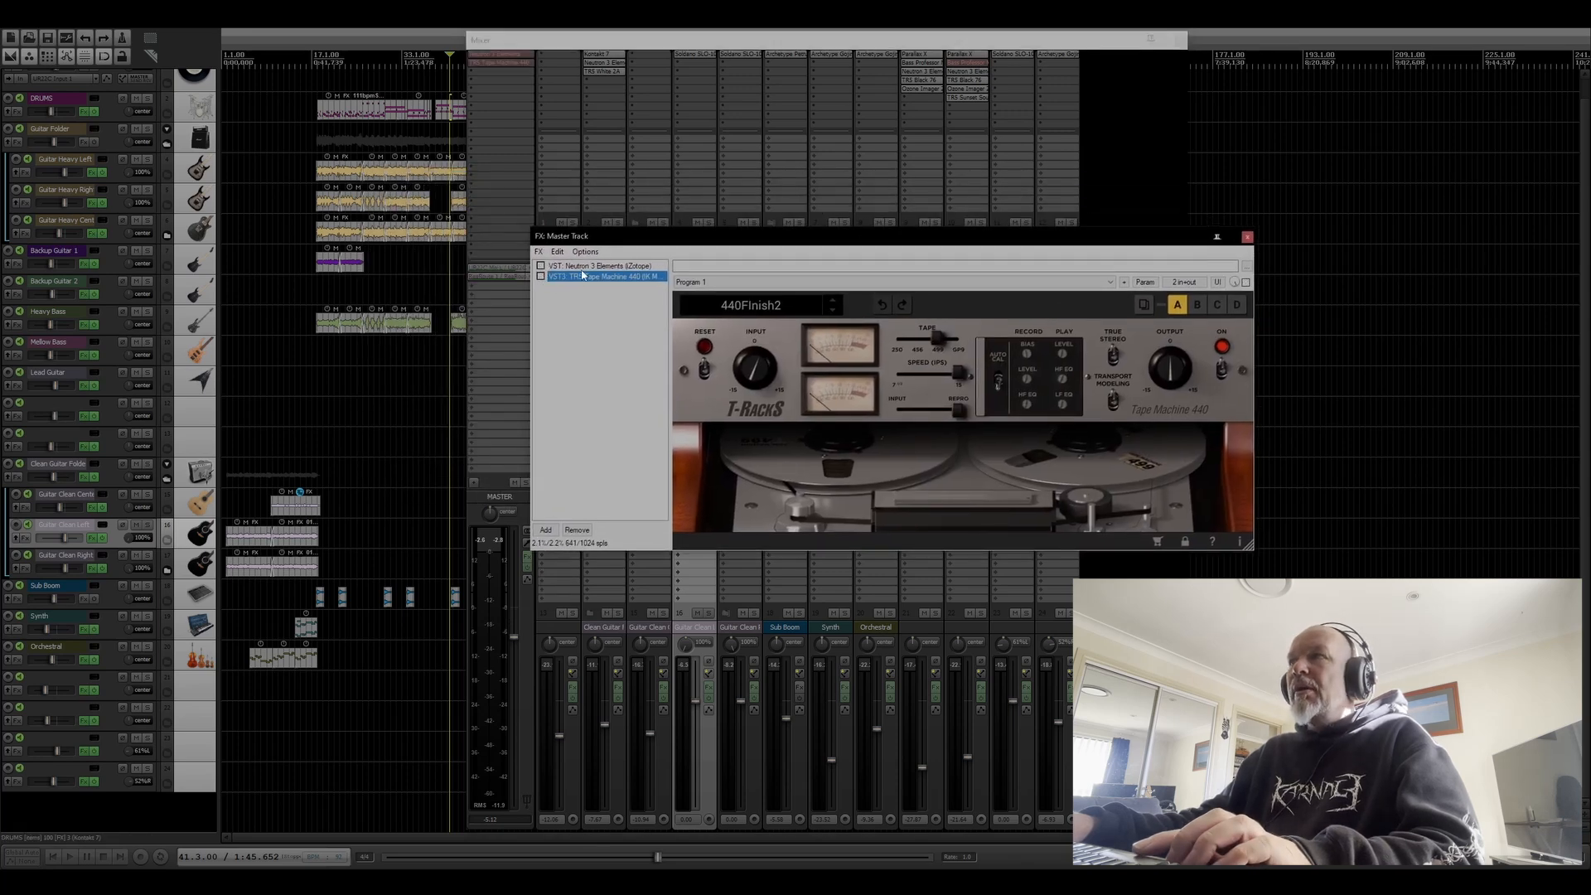
pyautogui.click(587, 267)
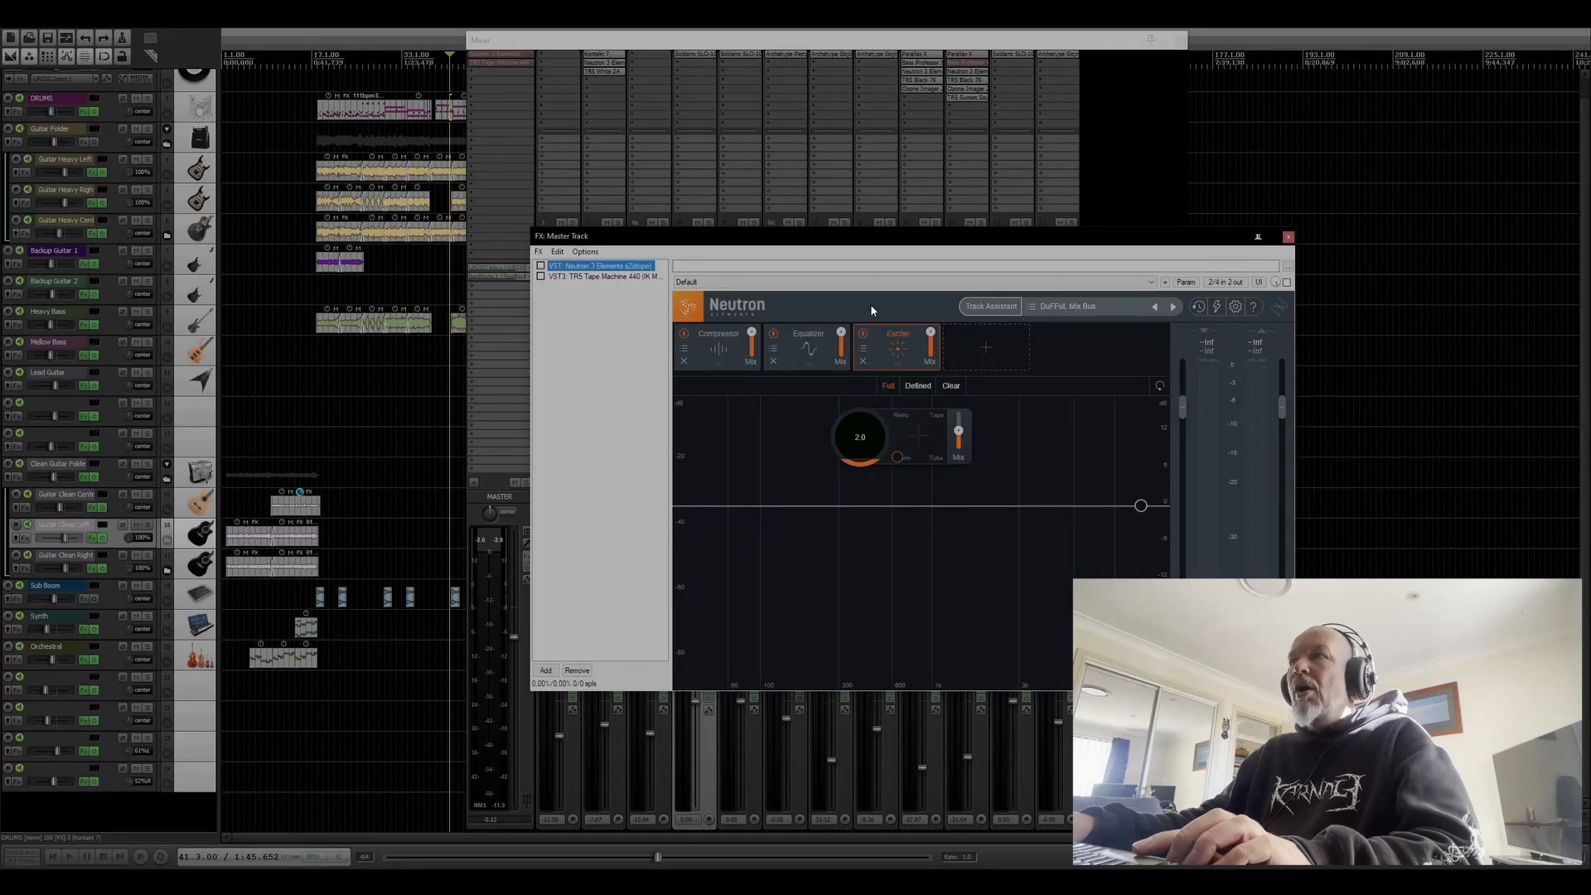
pyautogui.moveTo(902, 239); pyautogui.dragTo(887, 262)
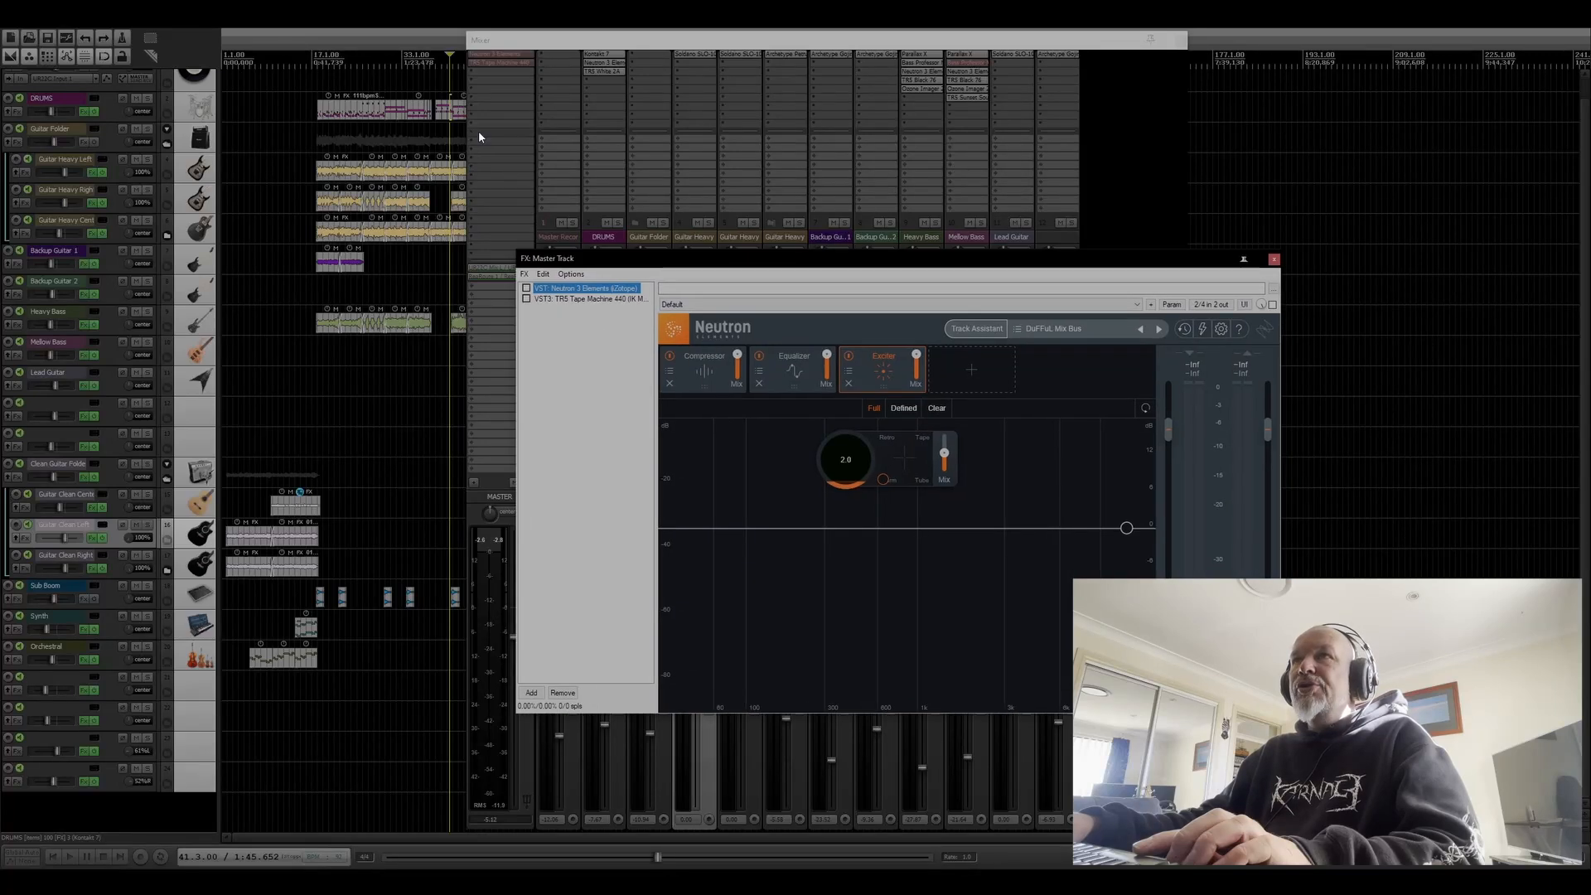
# Play the mix from 18.1.00, compare it with Neutron 3 Elements bypassed and enabled, and leave both Neutron and Tape Machine 440 enabled.
pyautogui.click(316, 61)
pyautogui.press('space')
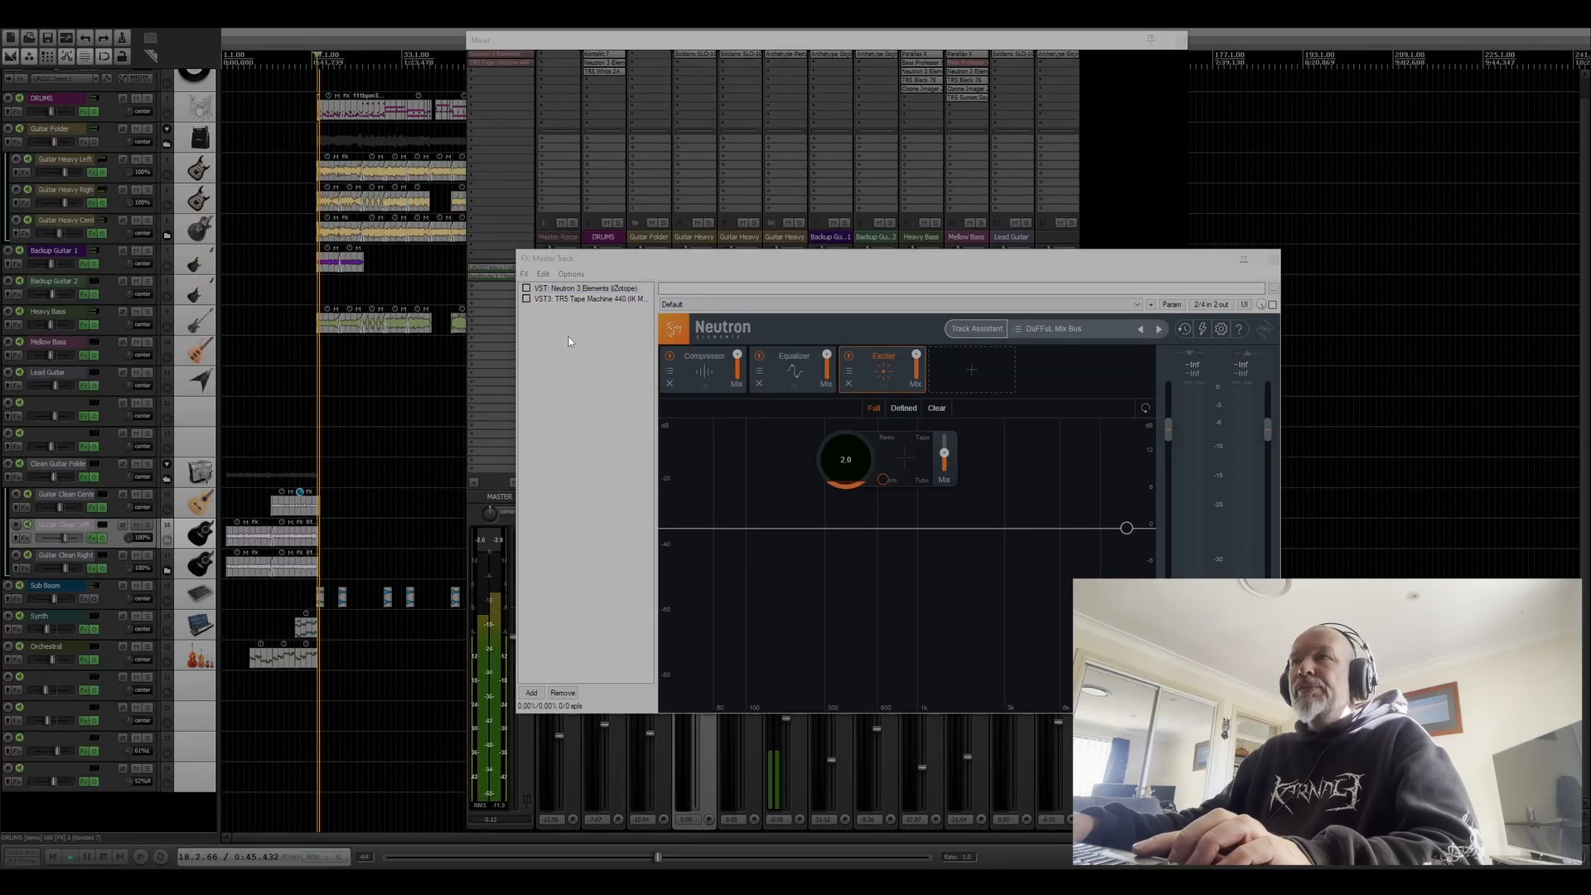
pyautogui.press('space')
pyautogui.press('space')
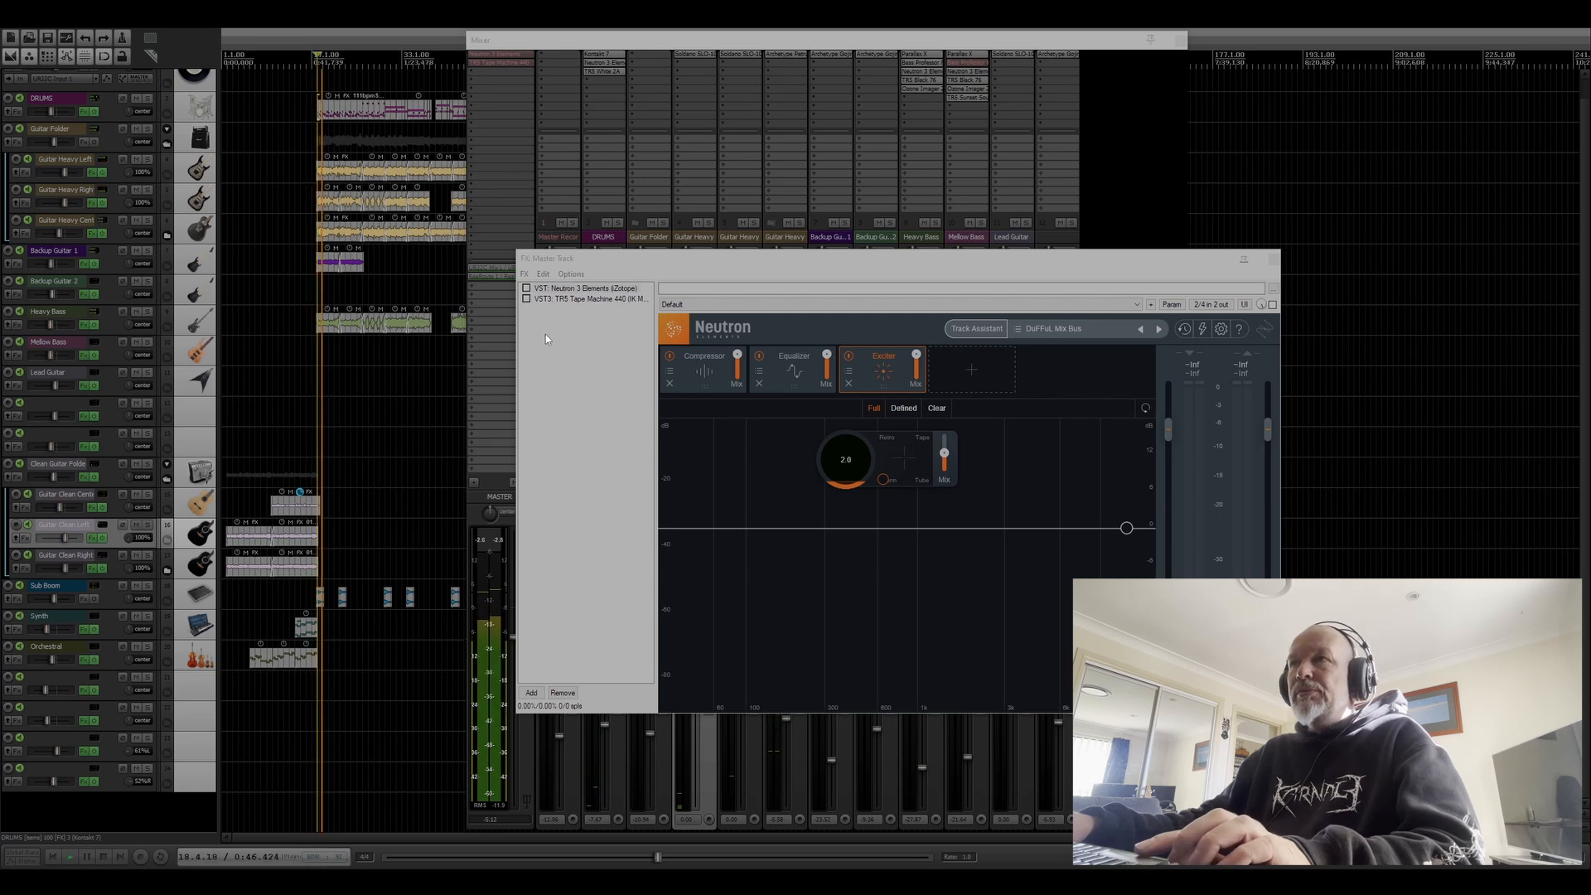
pyautogui.click(527, 289)
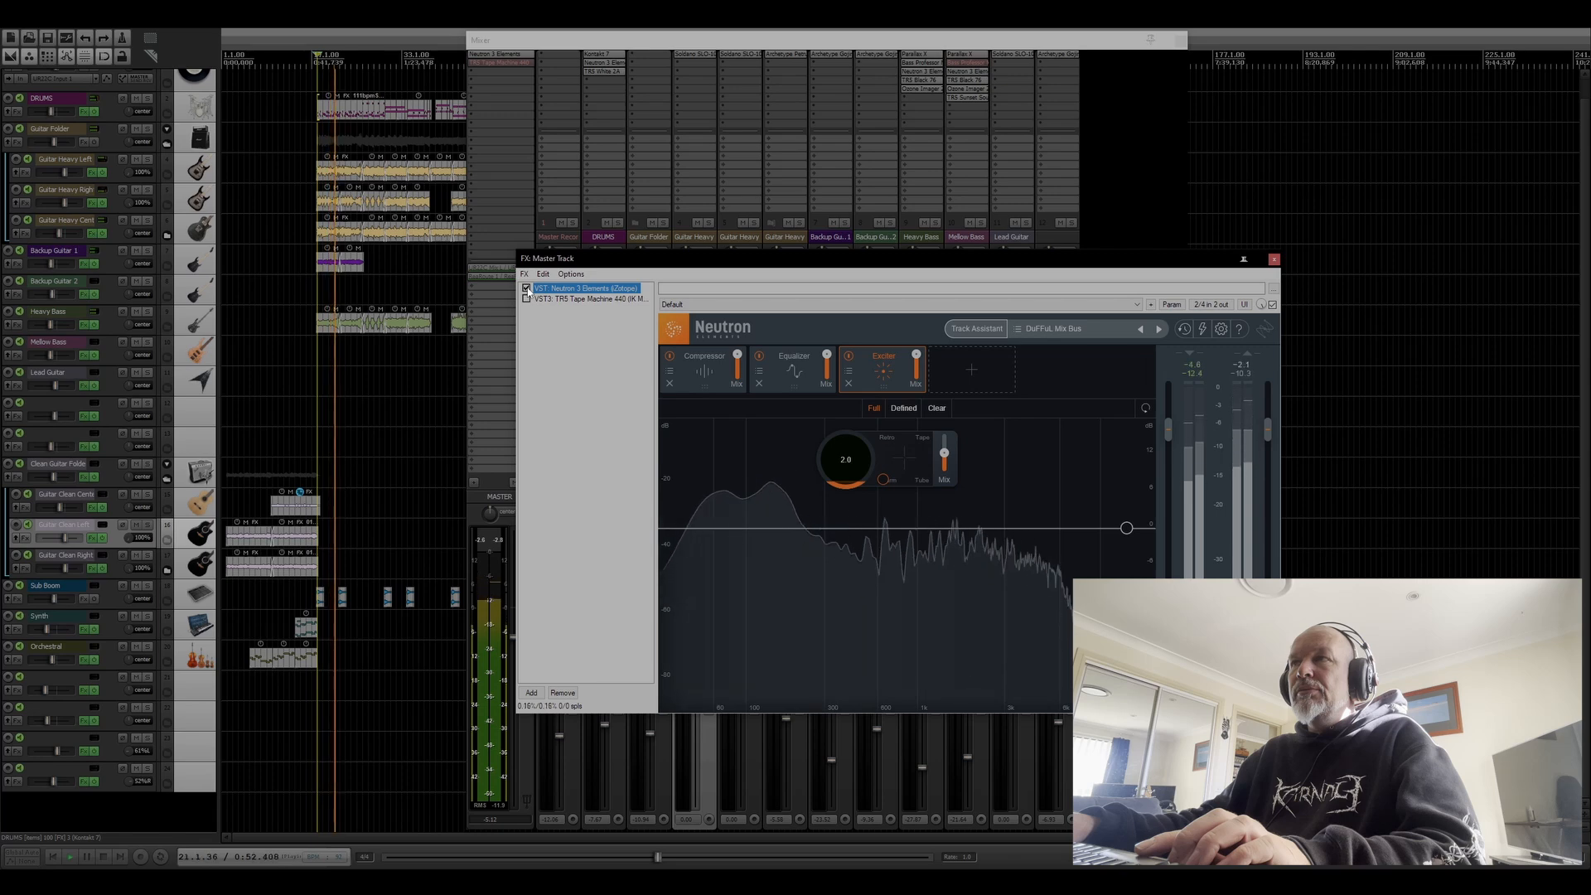
pyautogui.click(527, 290)
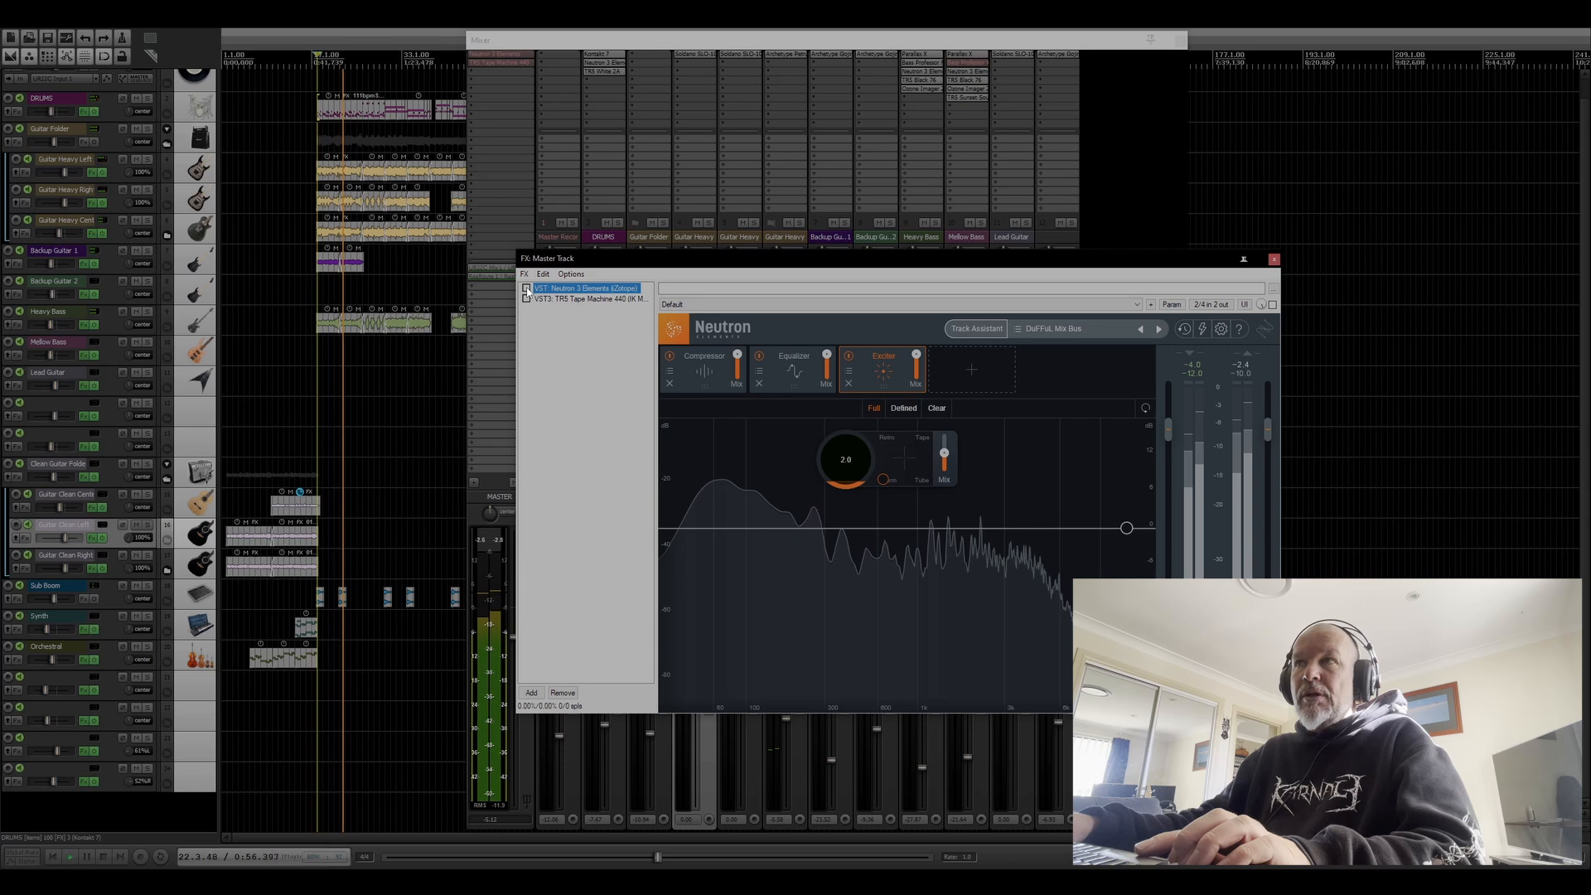
pyautogui.click(527, 289)
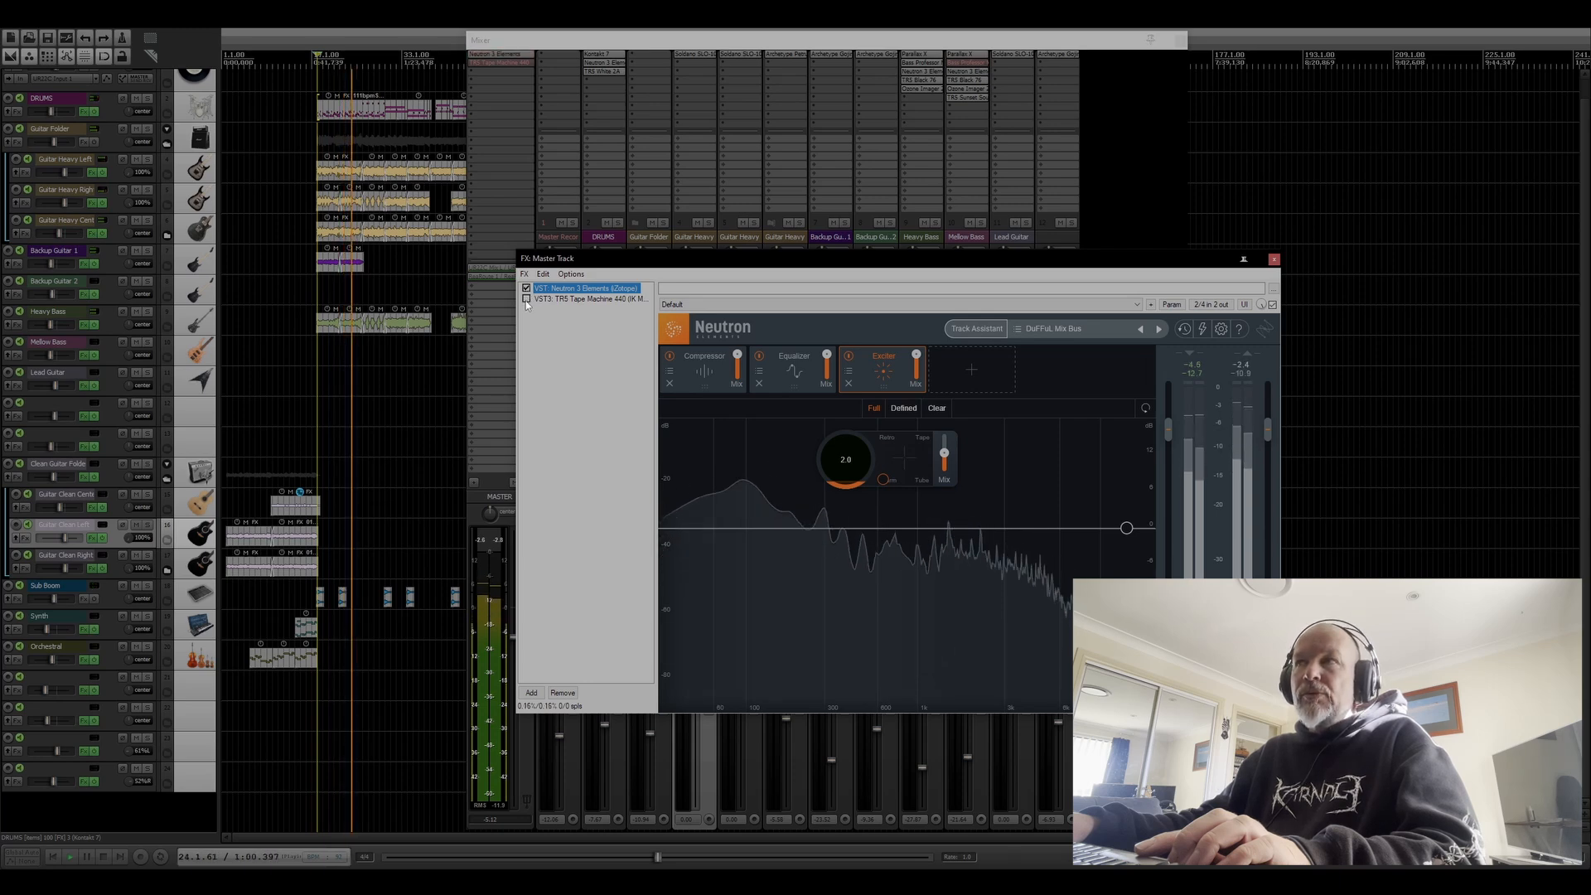
pyautogui.click(526, 299)
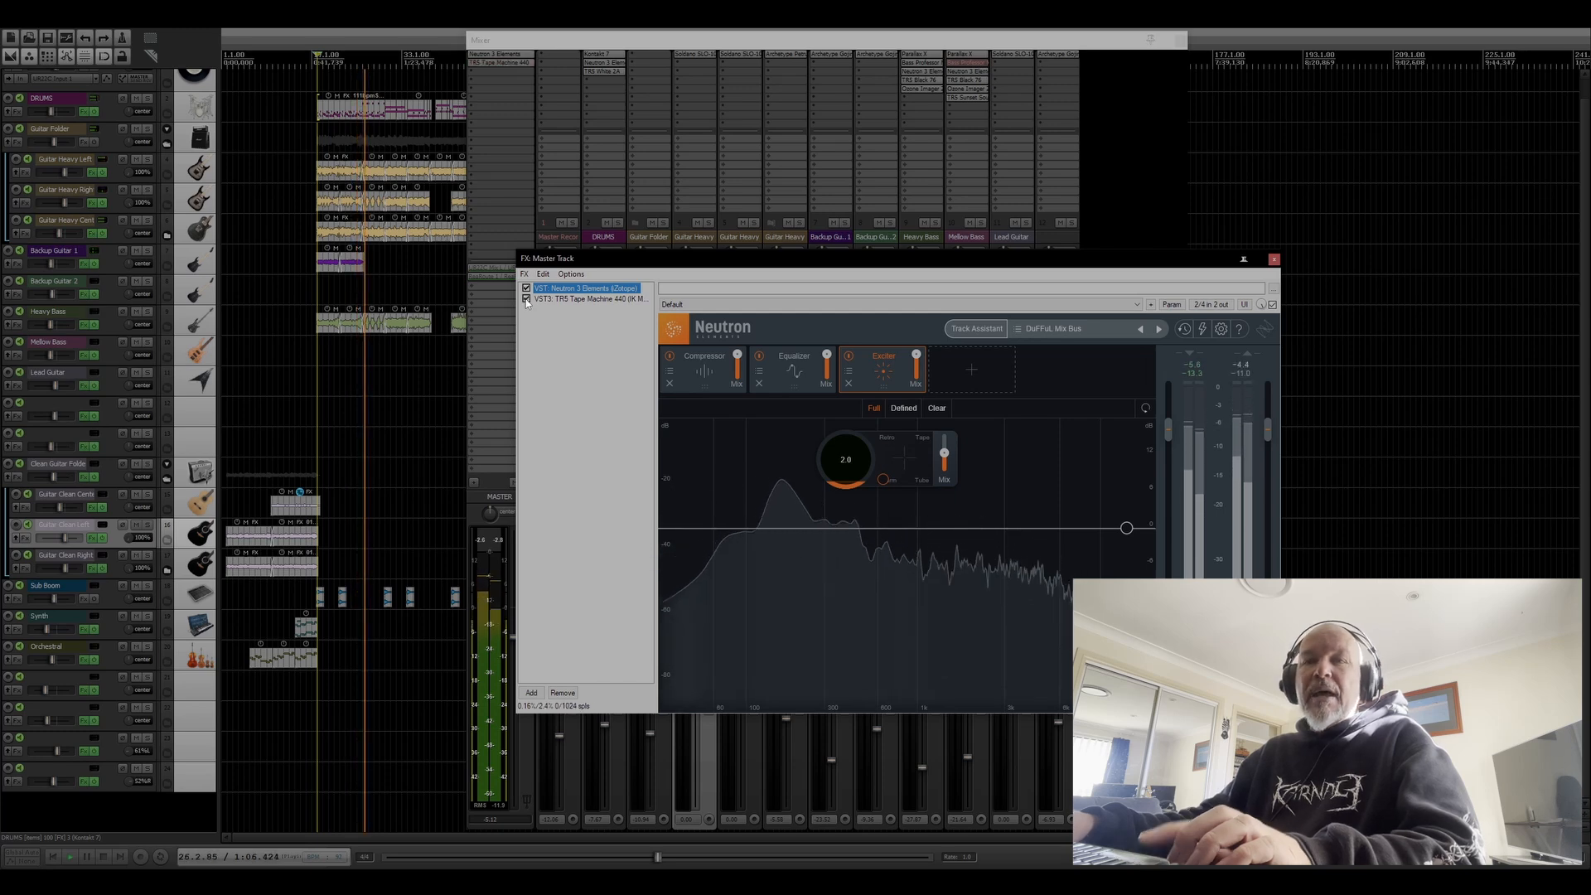
pyautogui.press('space')
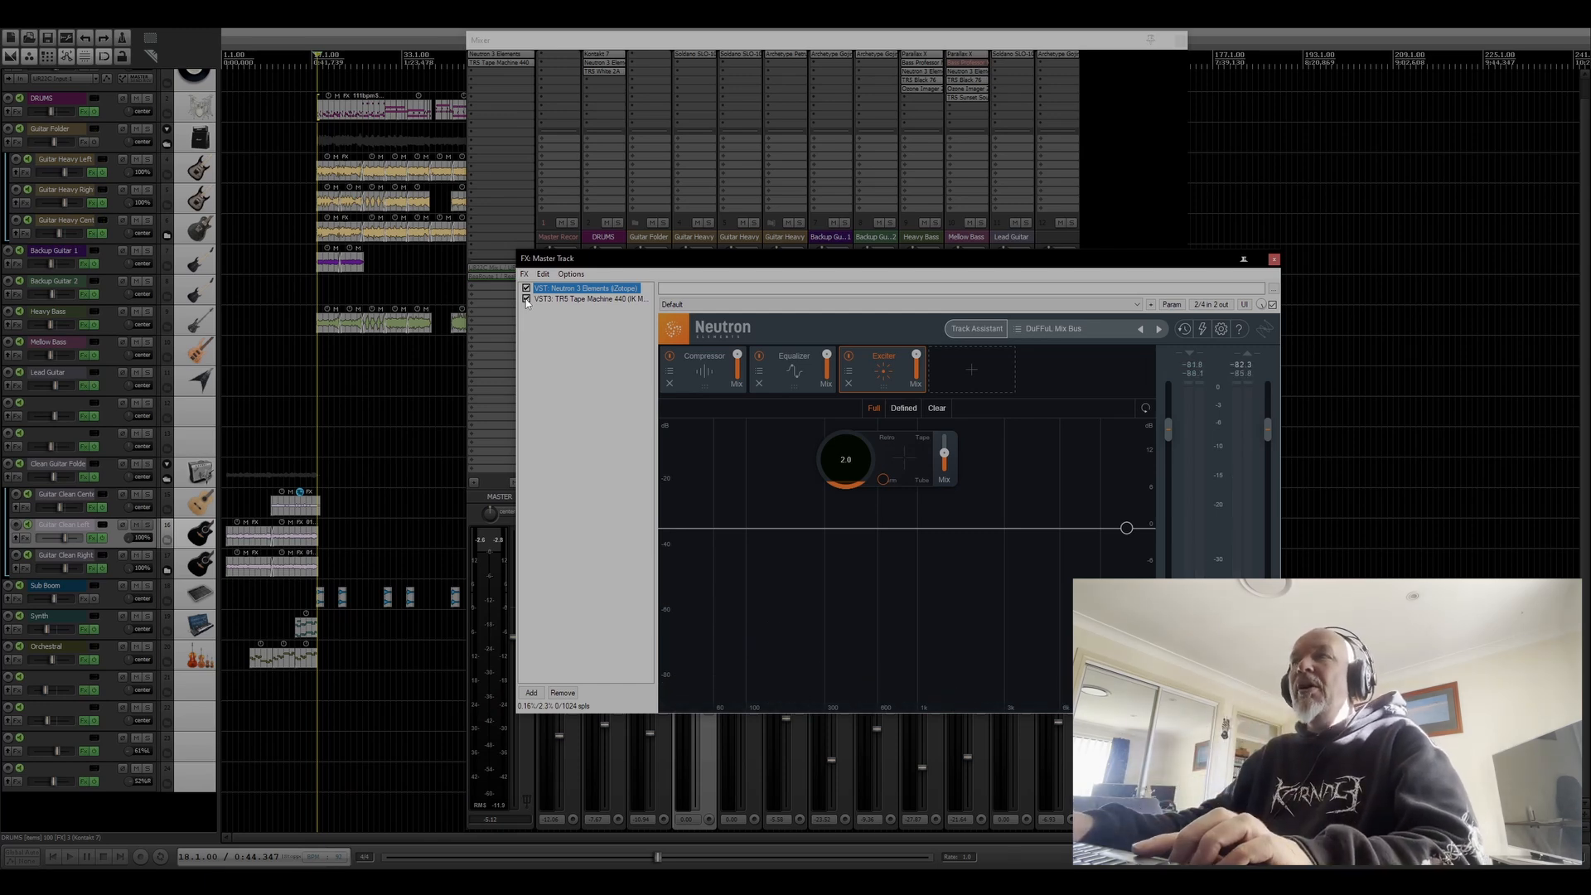
# Show Tape Machine 440, compare the mix from 18.1.00 with it bypassed and enabled, and close the Master effects chain and mixer.
pyautogui.click(554, 298)
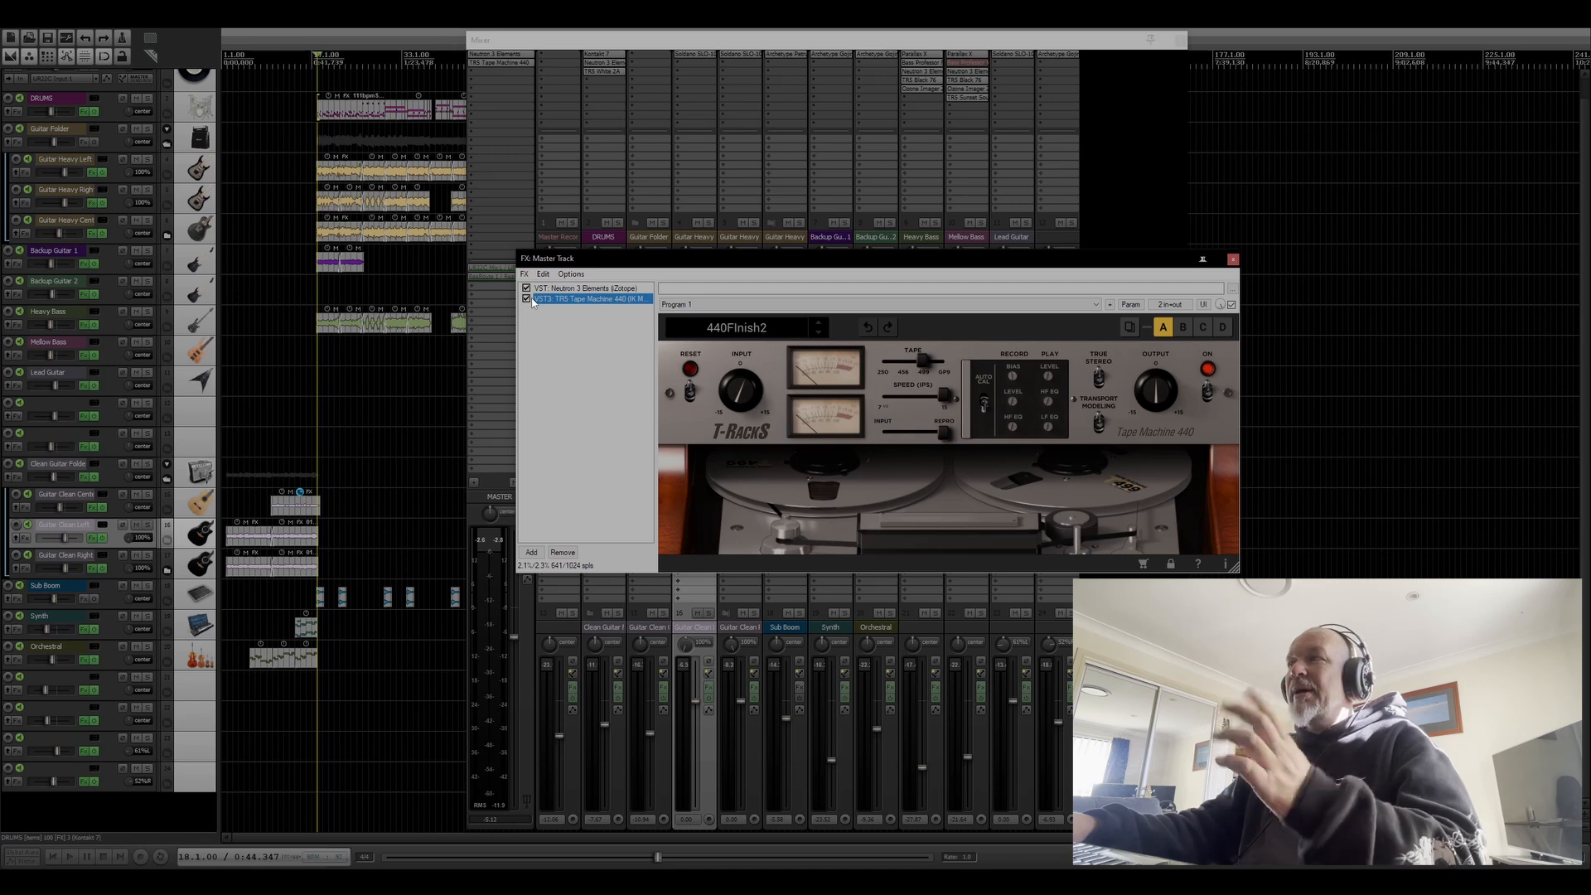
pyautogui.press('space')
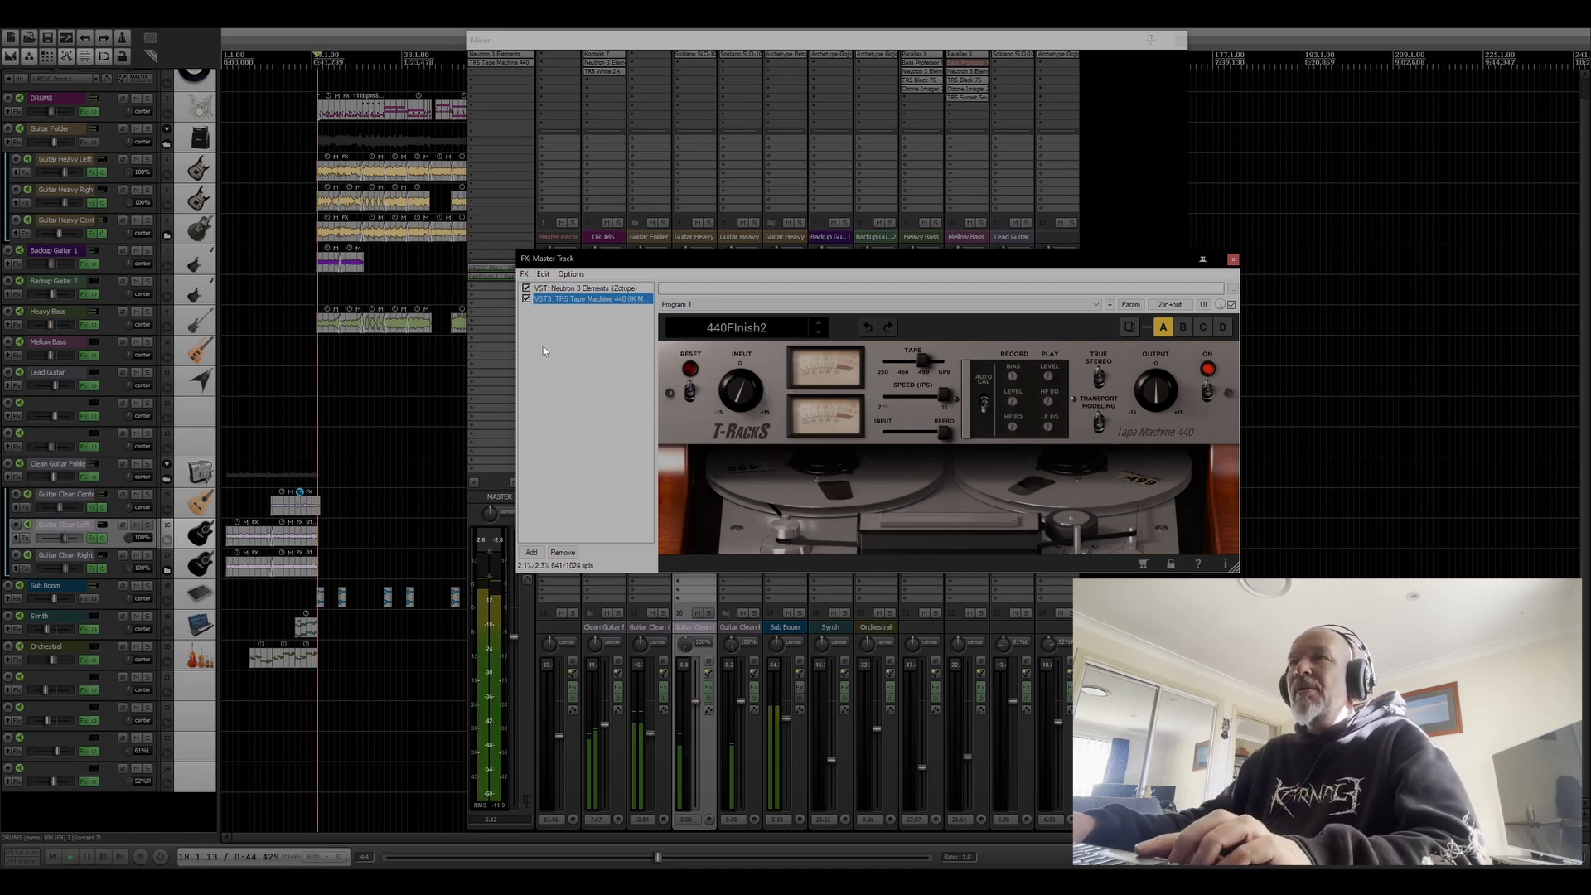
pyautogui.click(527, 299)
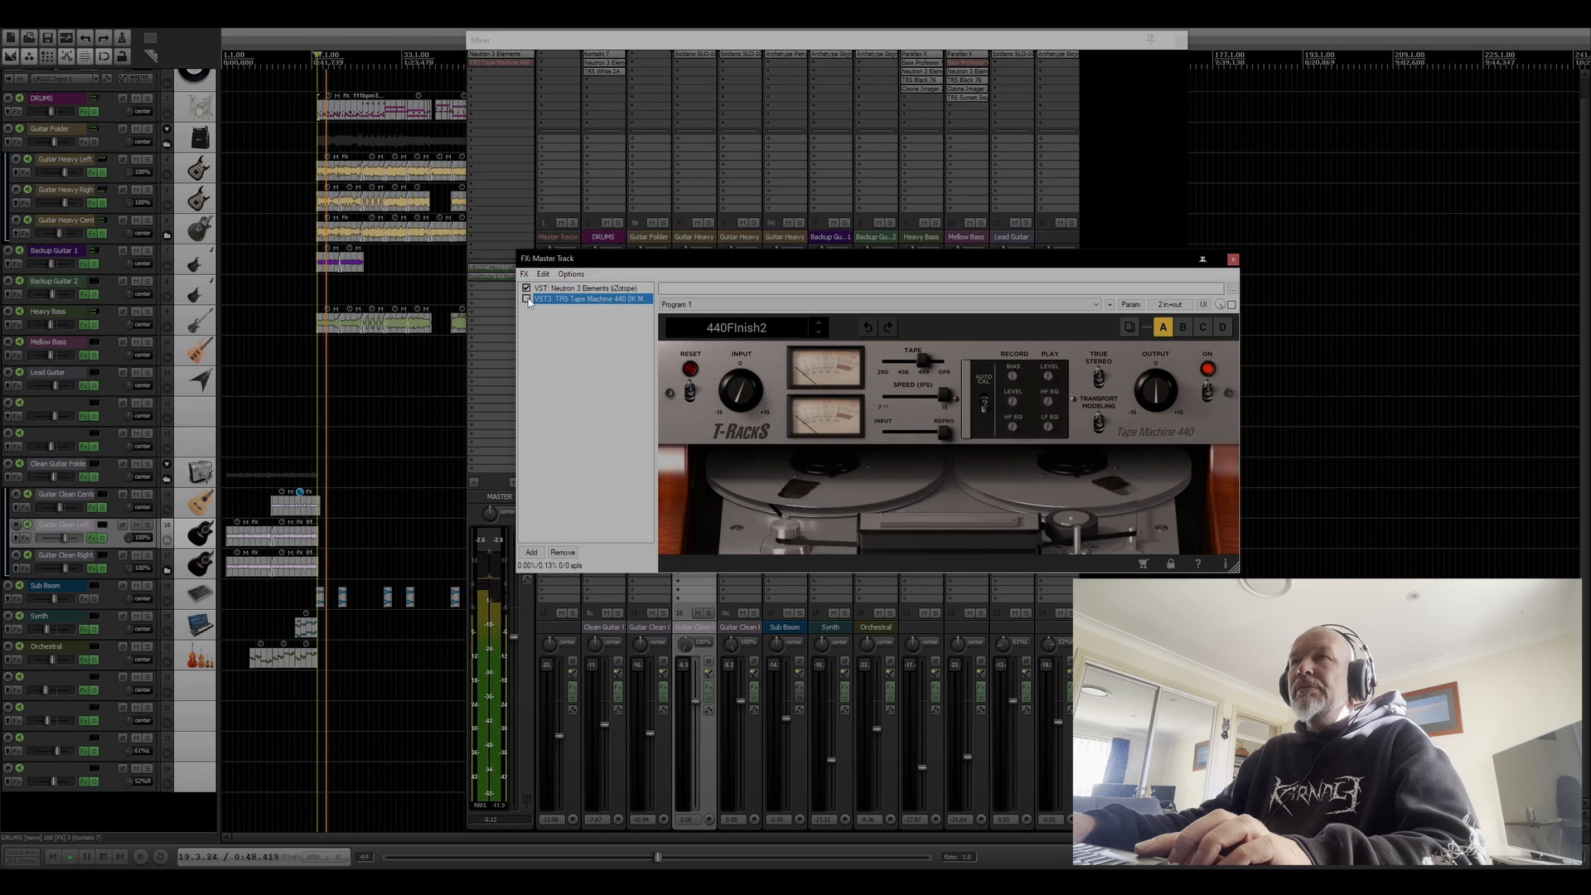
pyautogui.click(528, 299)
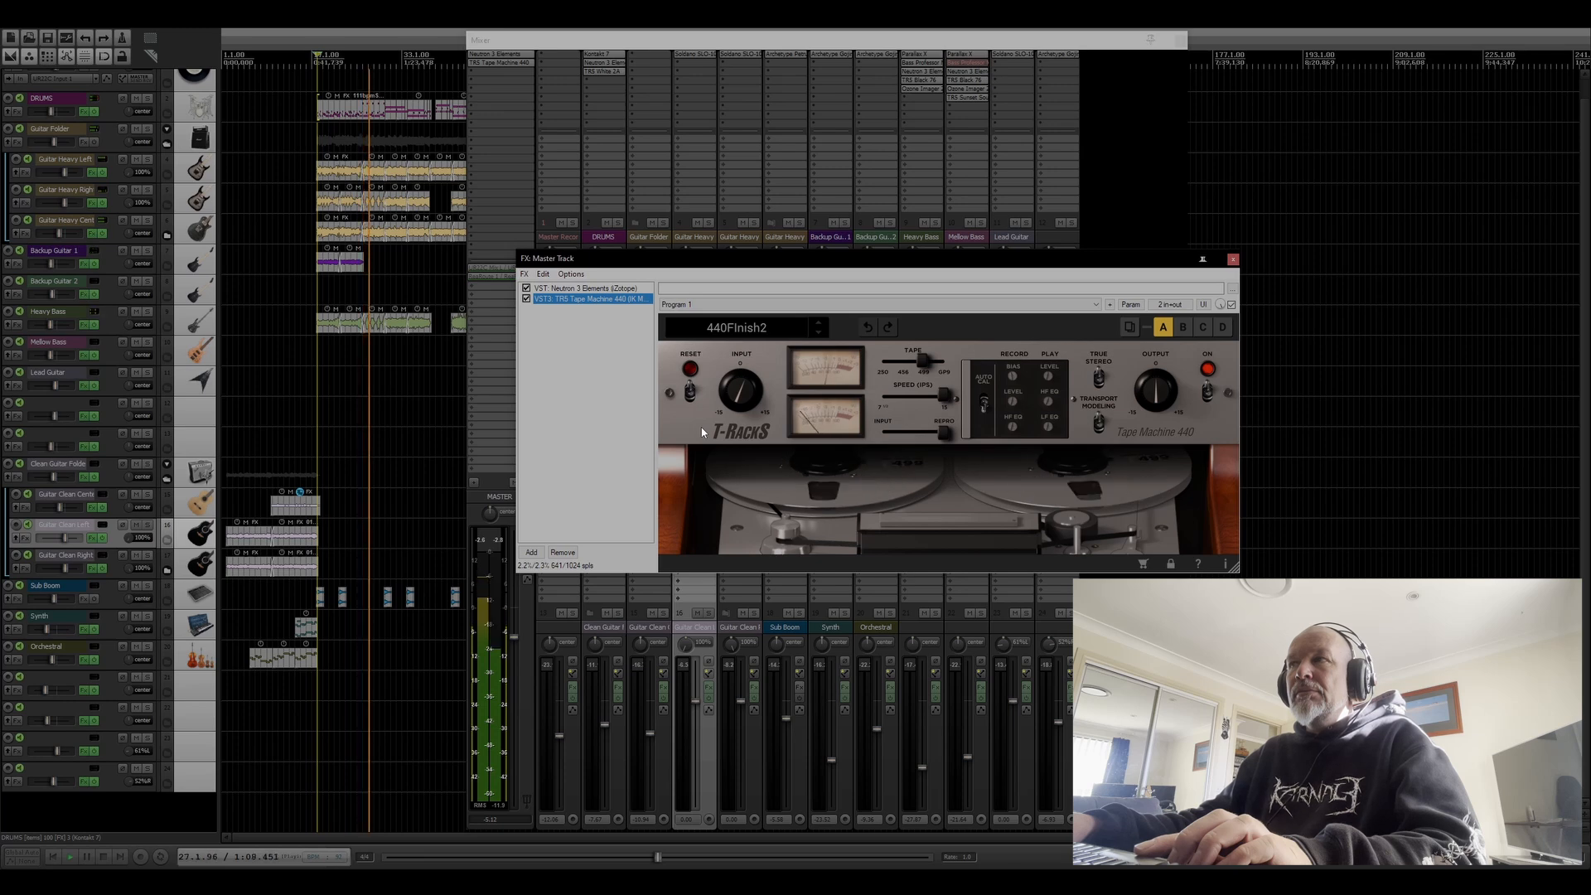
pyautogui.press('space')
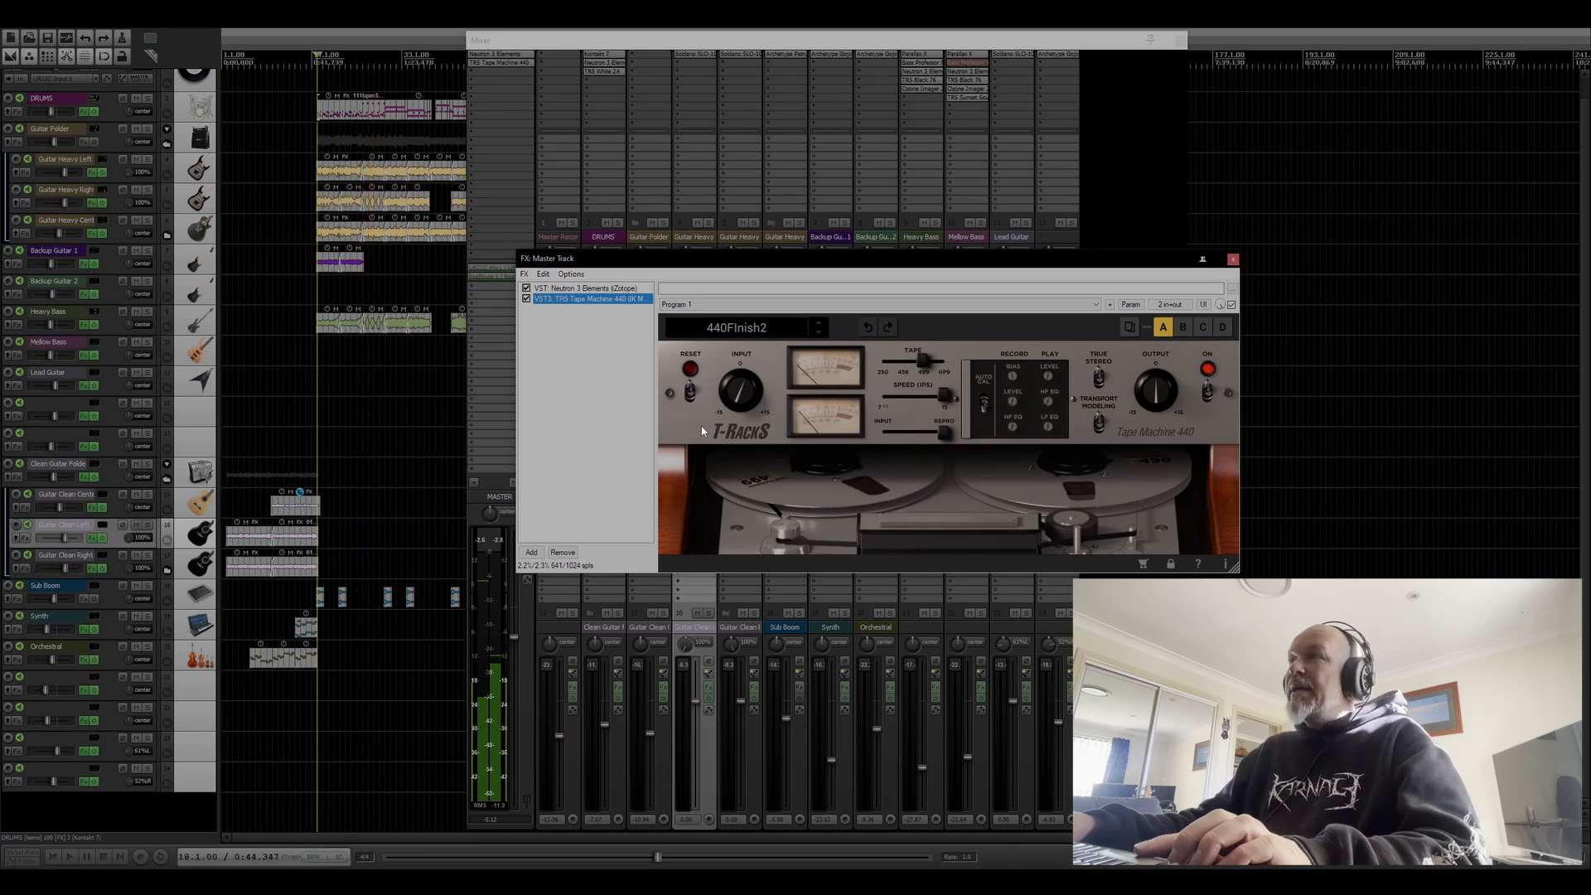
pyautogui.click(1232, 259)
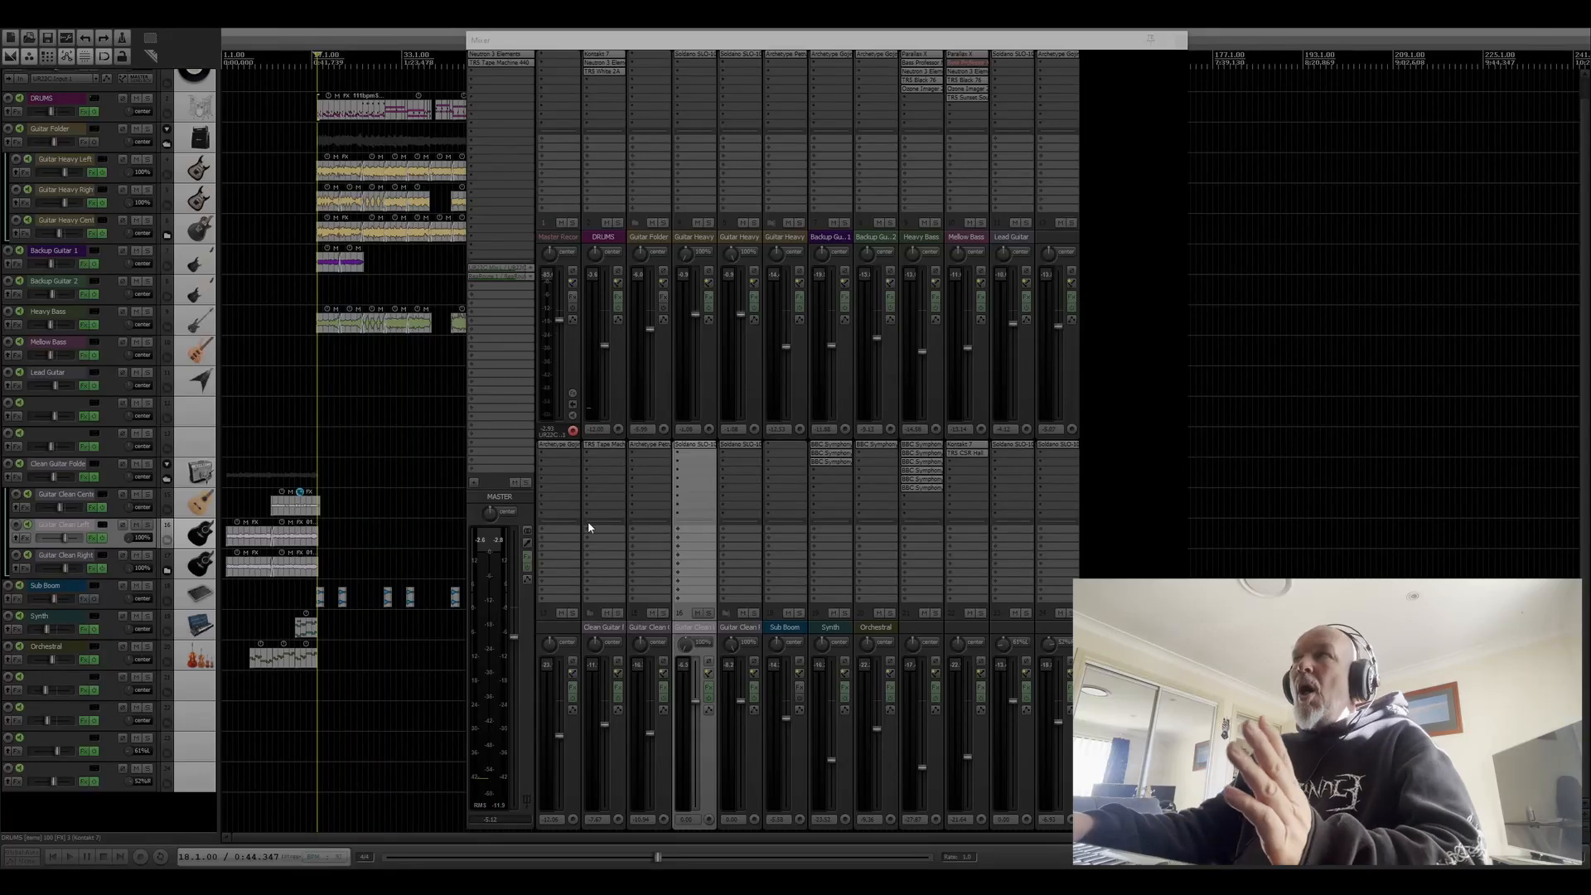
pyautogui.click(1180, 41)
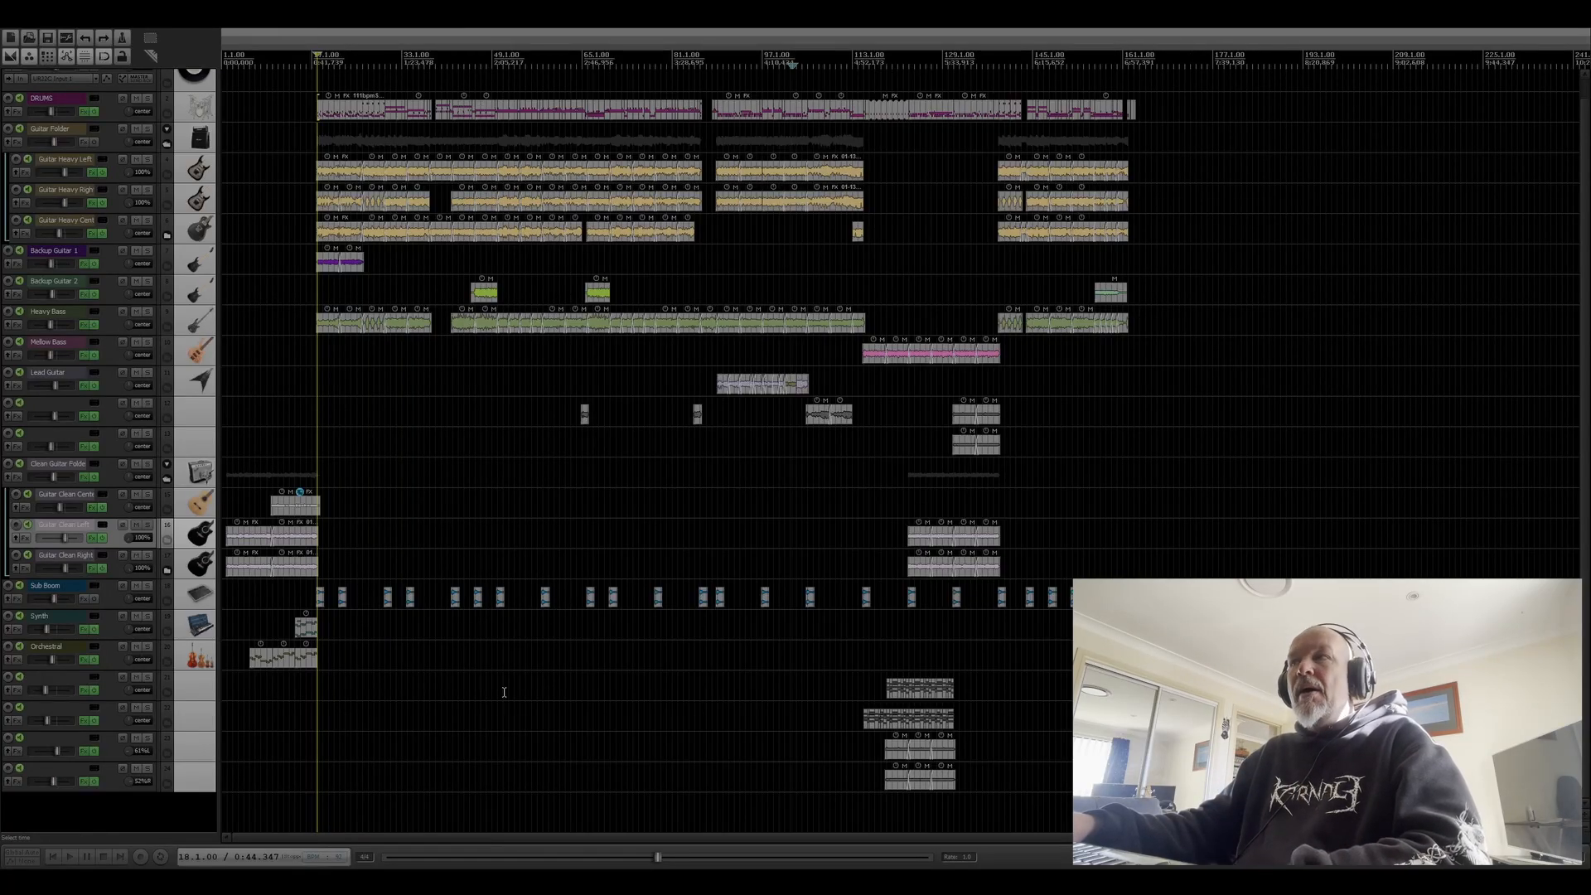